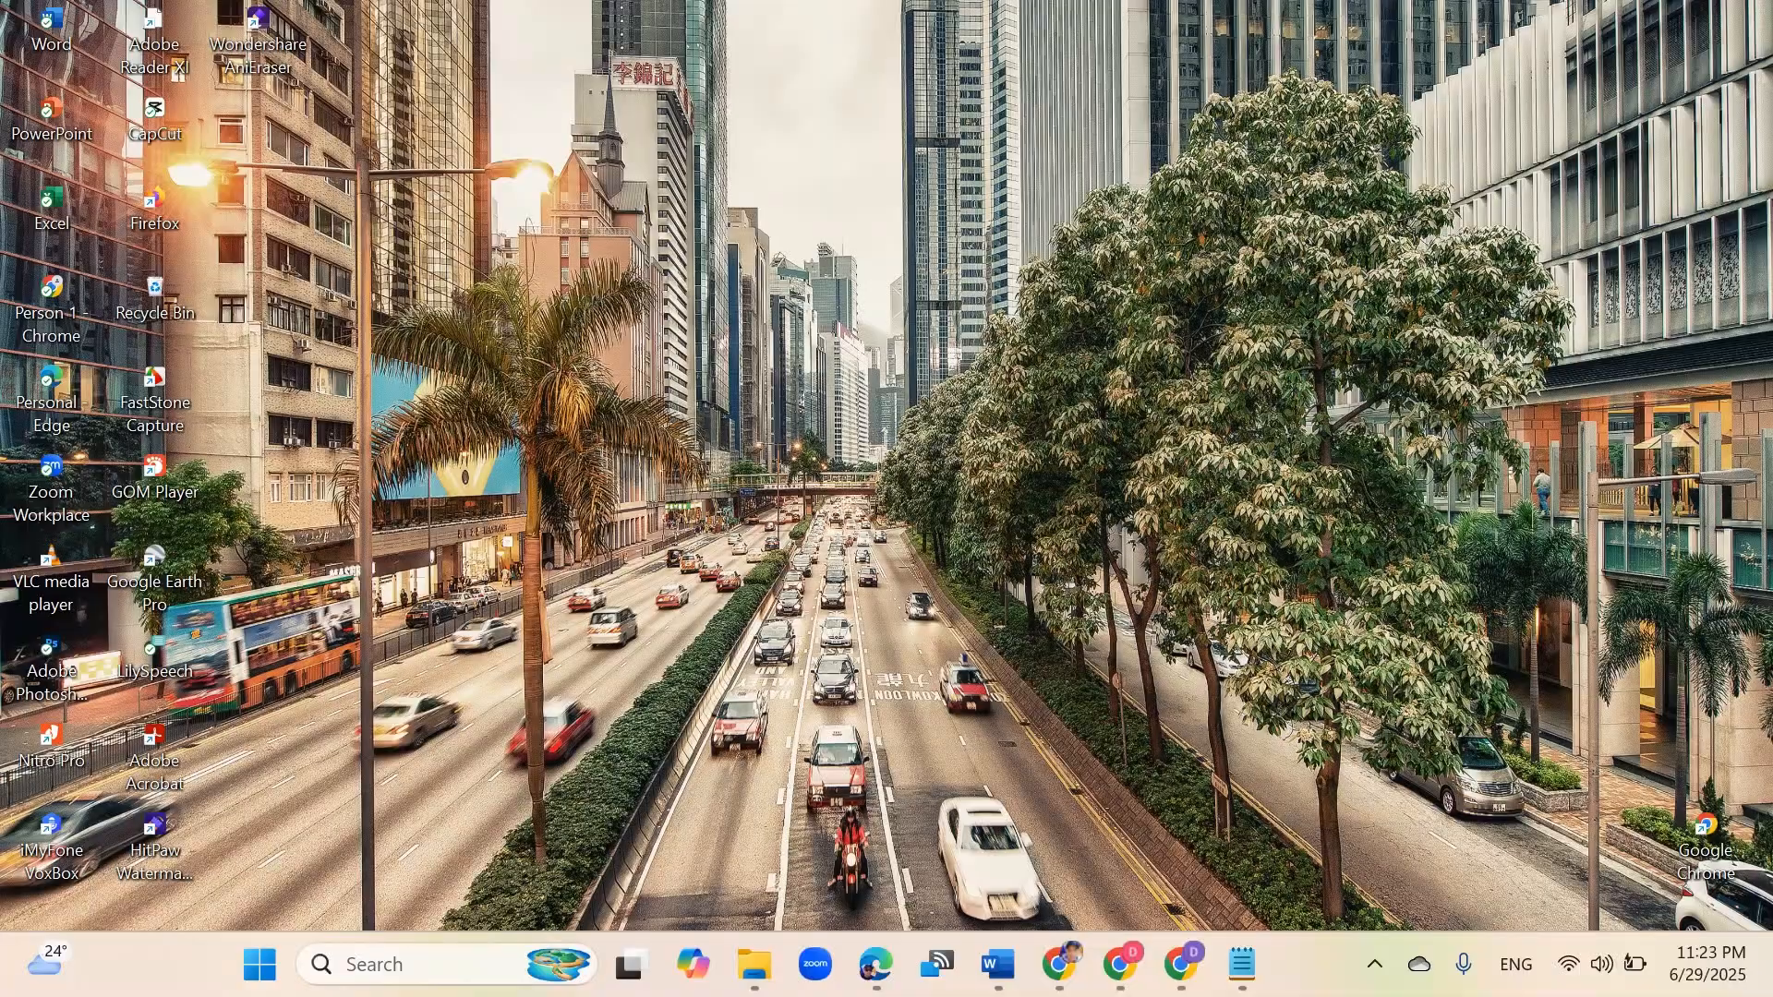
pyautogui.rightClick(1097, 462)
pyautogui.click(1136, 471)
pyautogui.rightClick(1135, 469)
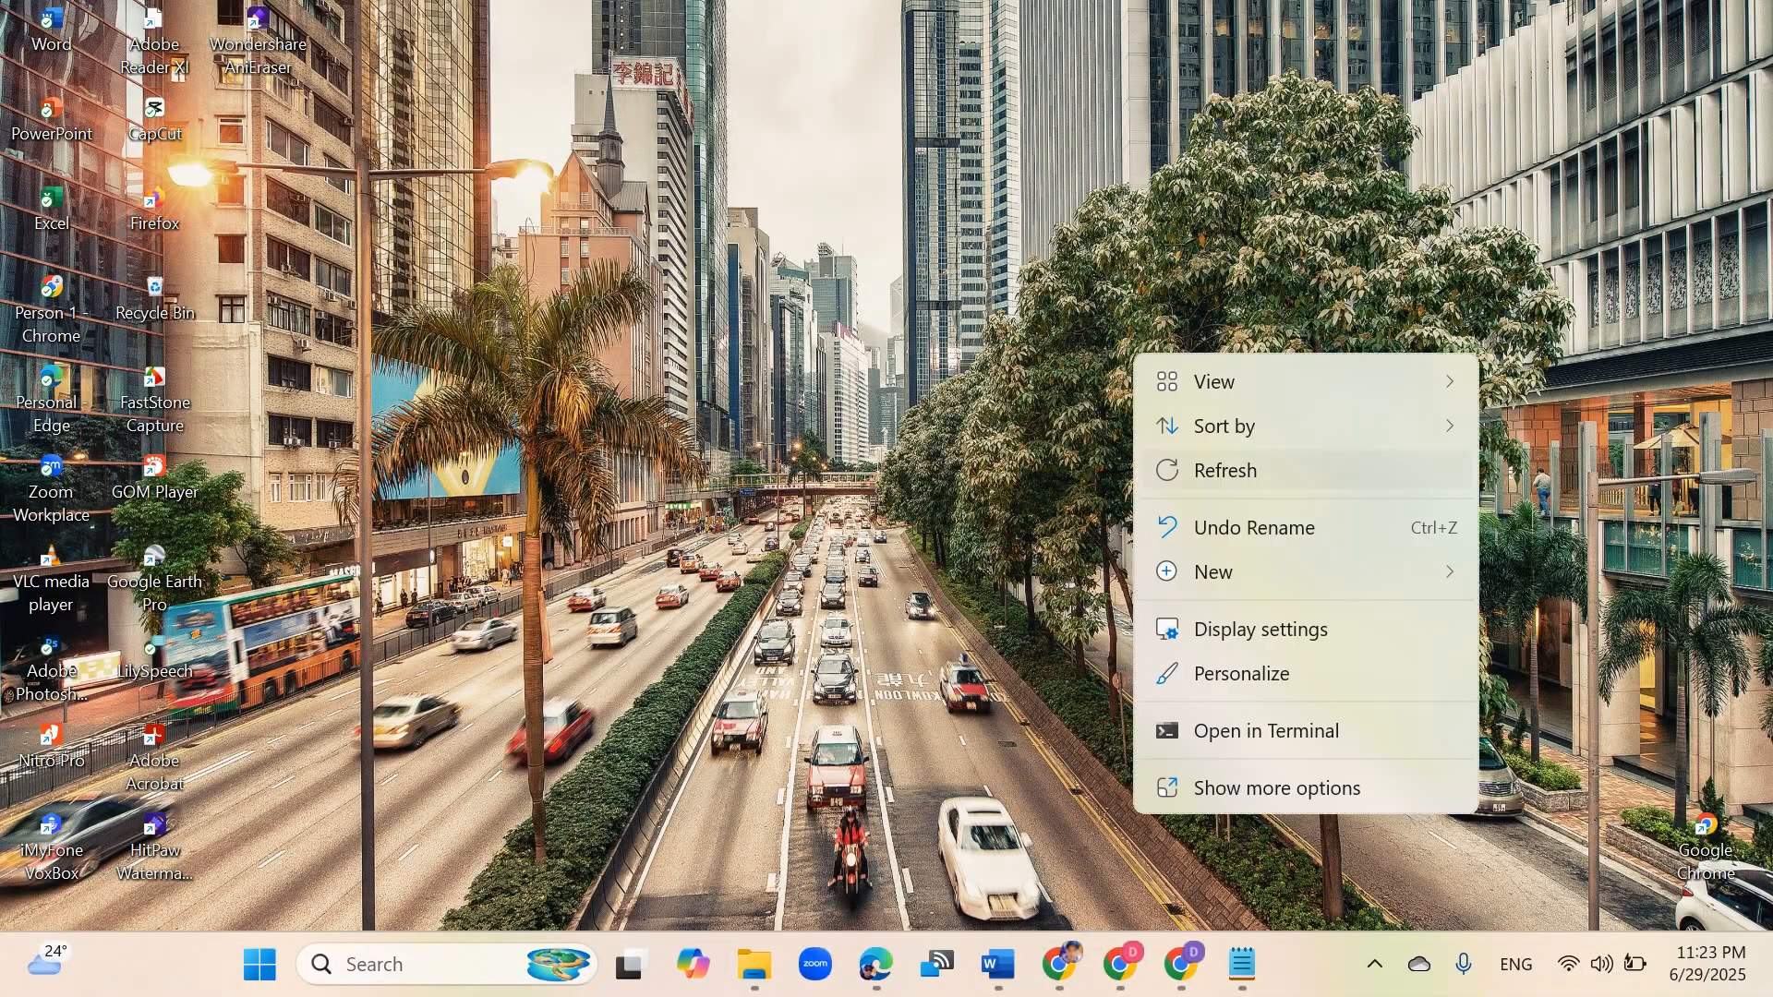
pyautogui.click(1174, 472)
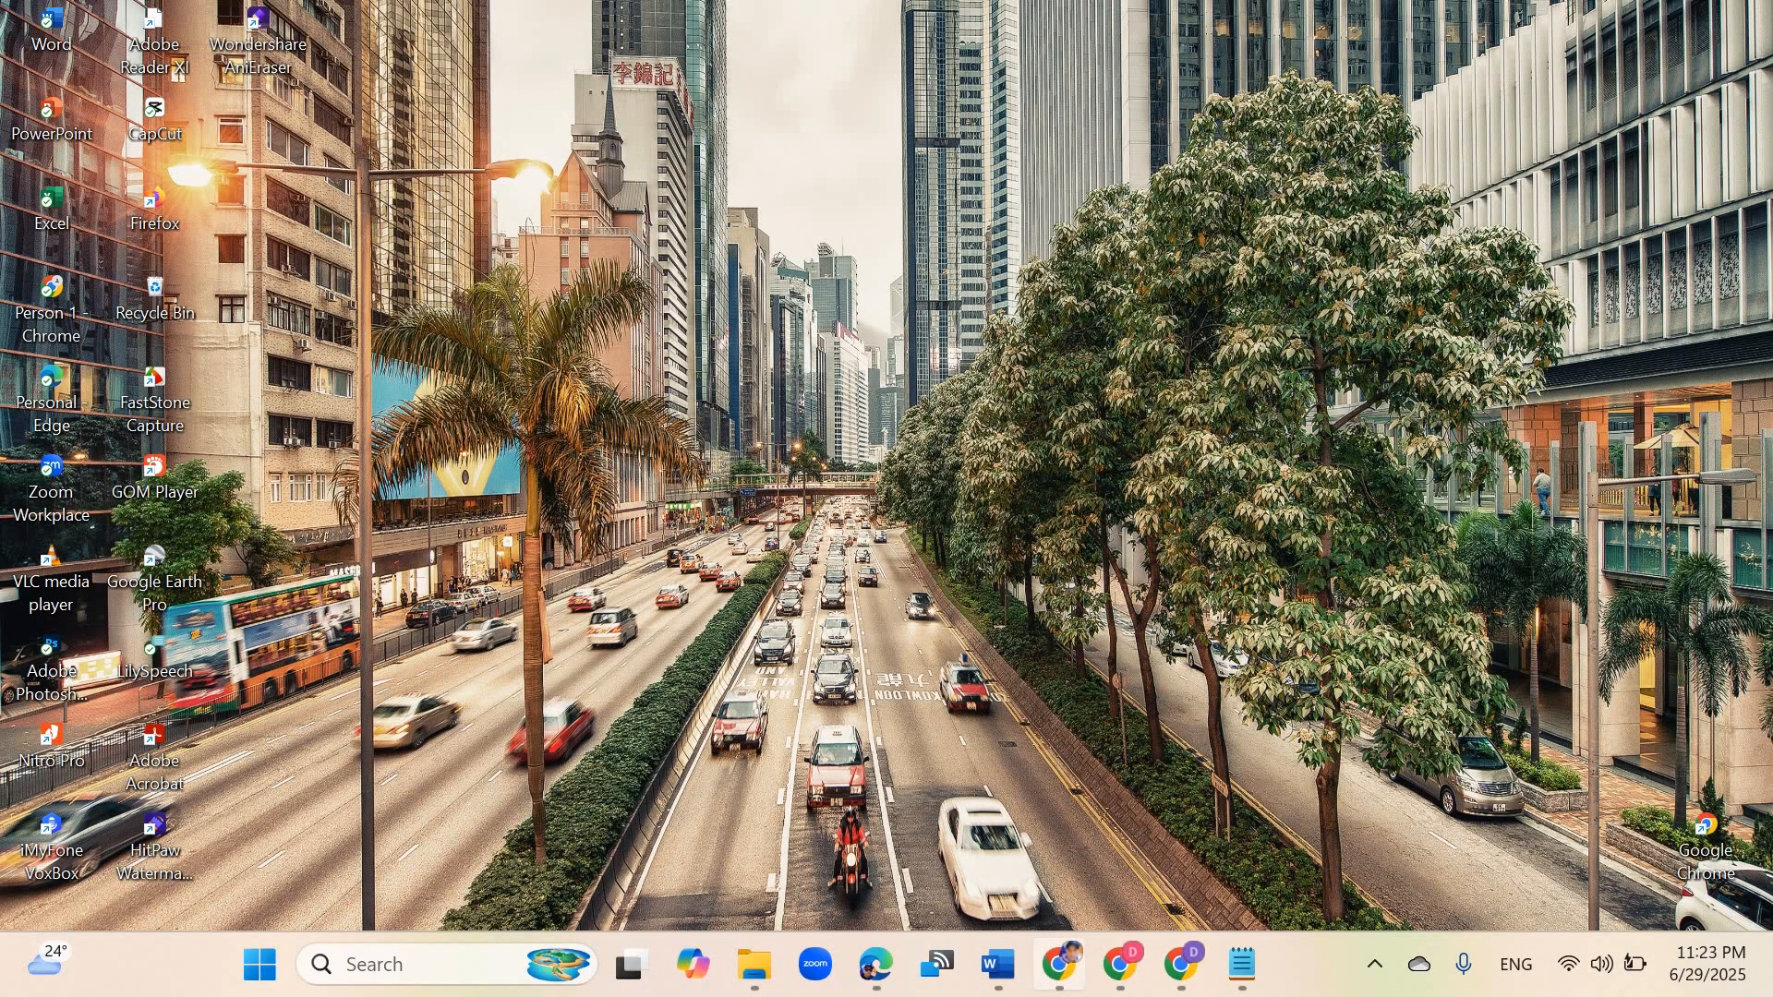
# Step: Open the browser and compare the Jurnal Mengajar login page with the Jurnal Mengajar spreadsheet tab
pyautogui.click(1059, 964)
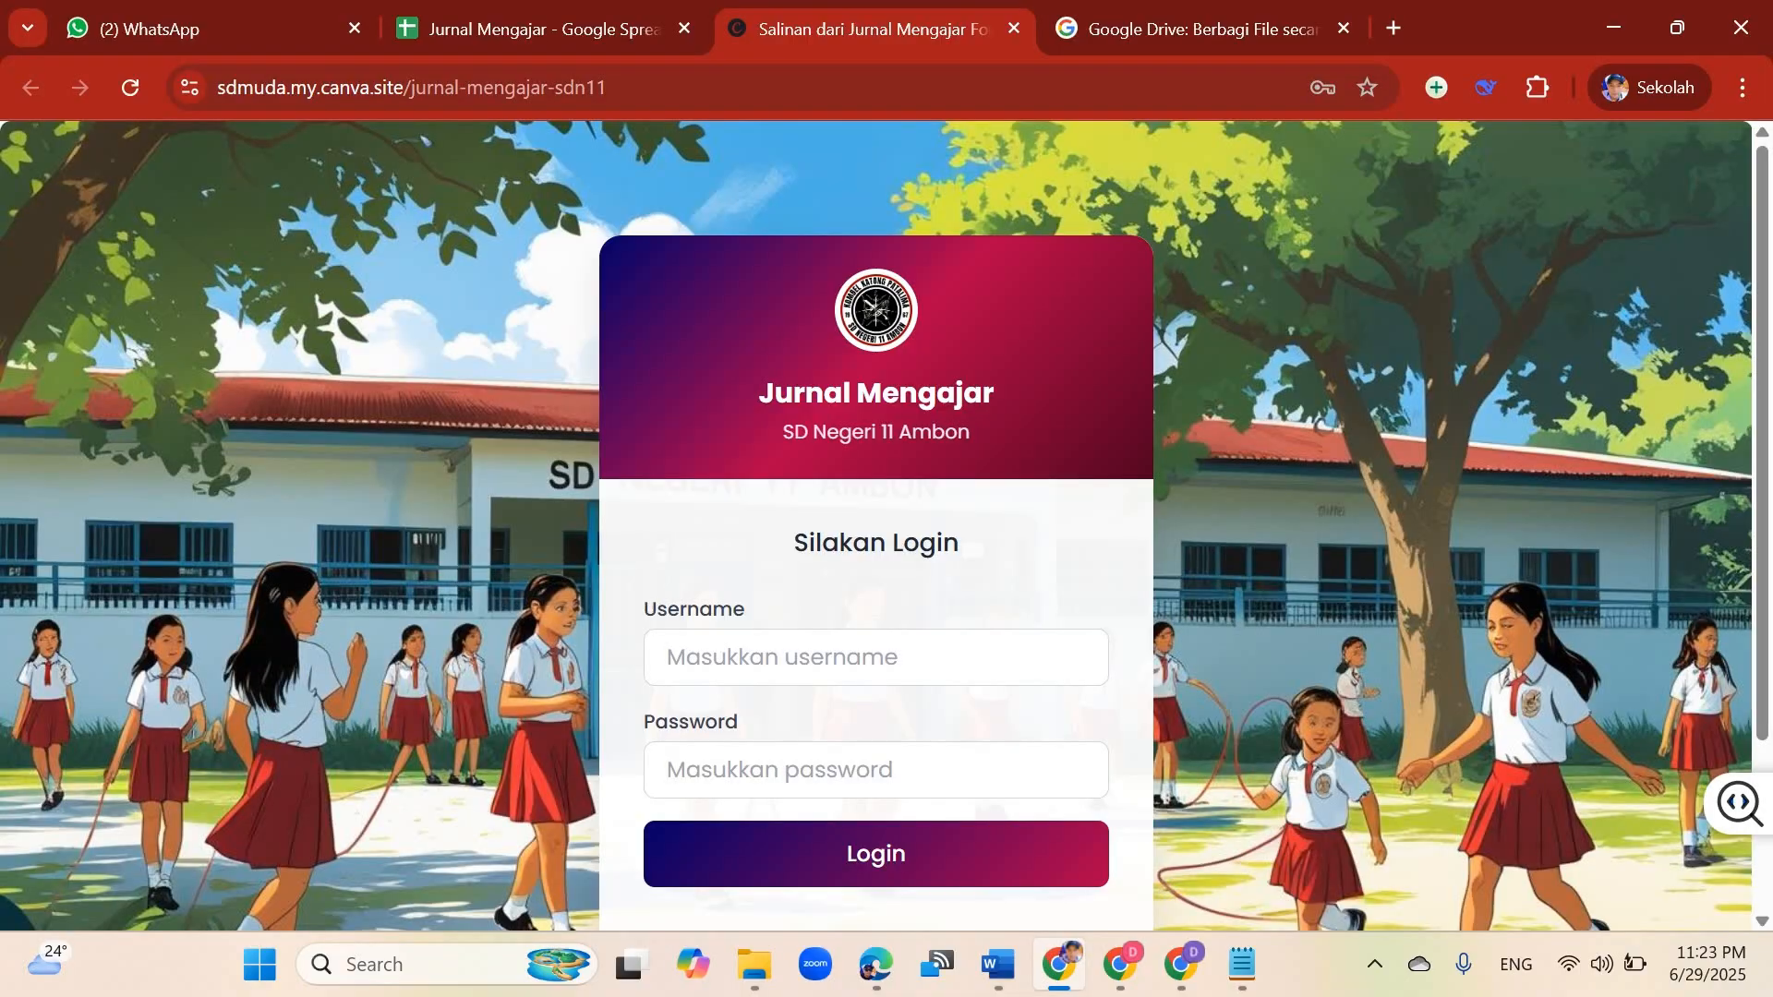
pyautogui.scroll(-1, 876, 524)
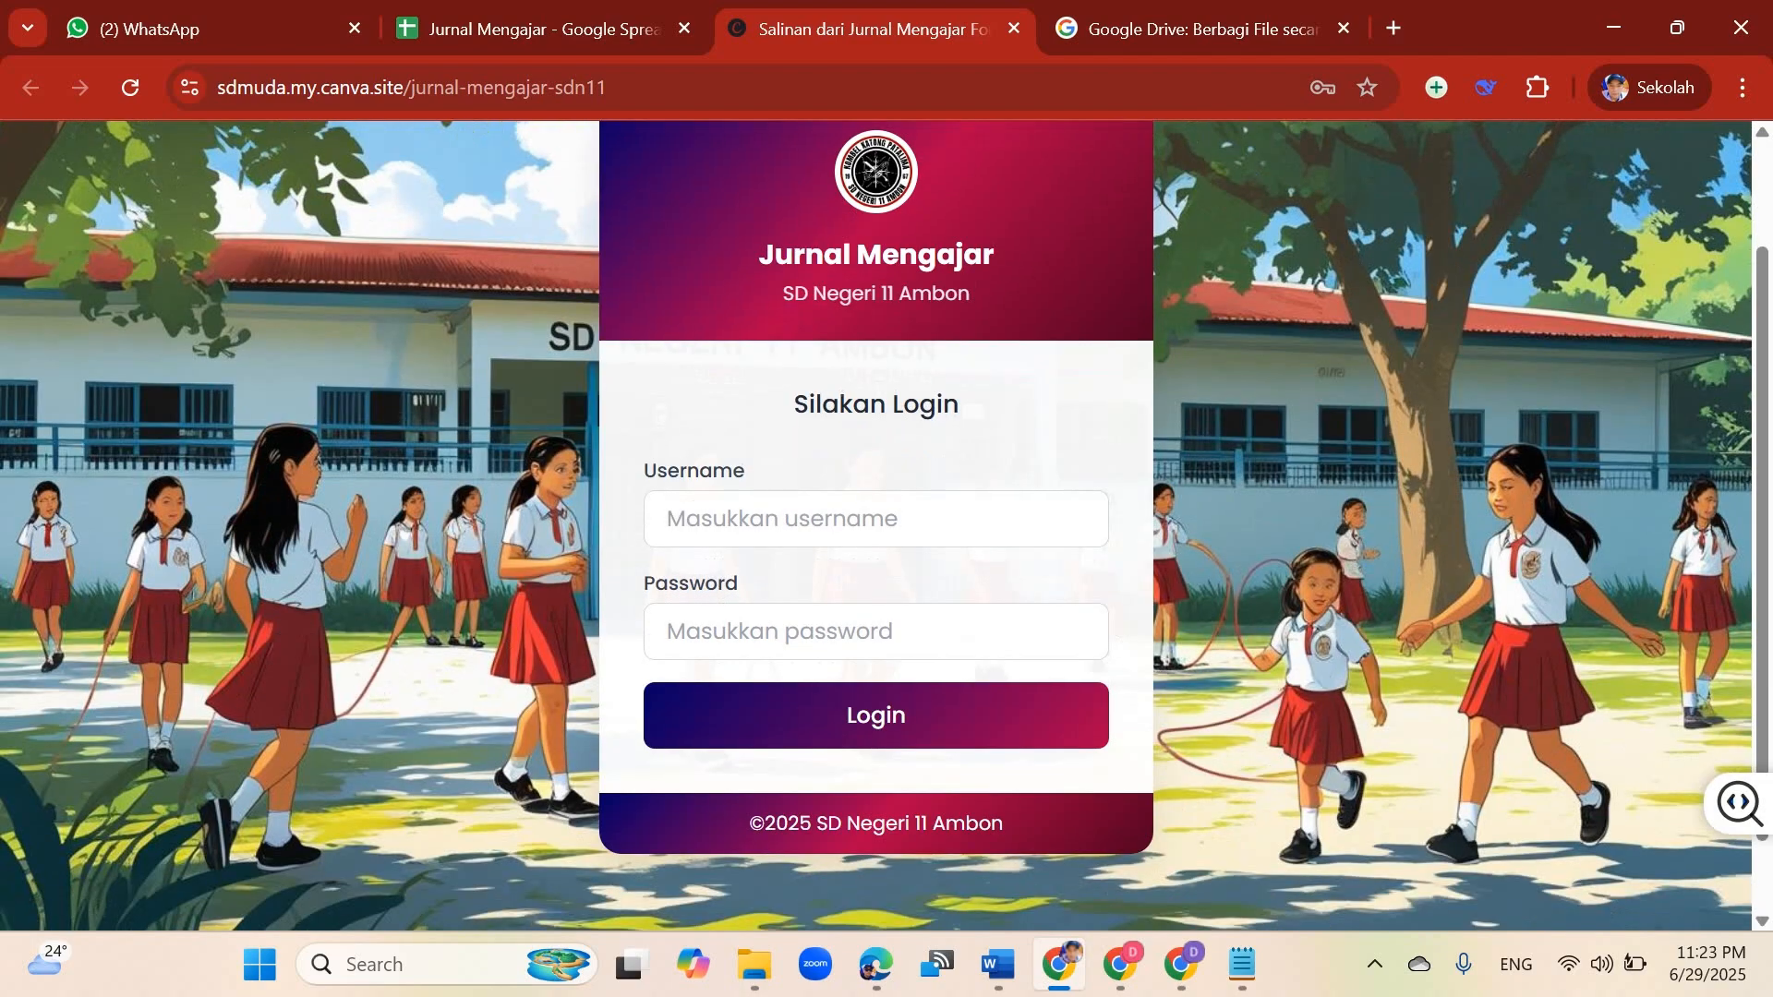
pyautogui.scroll(1, 876, 524)
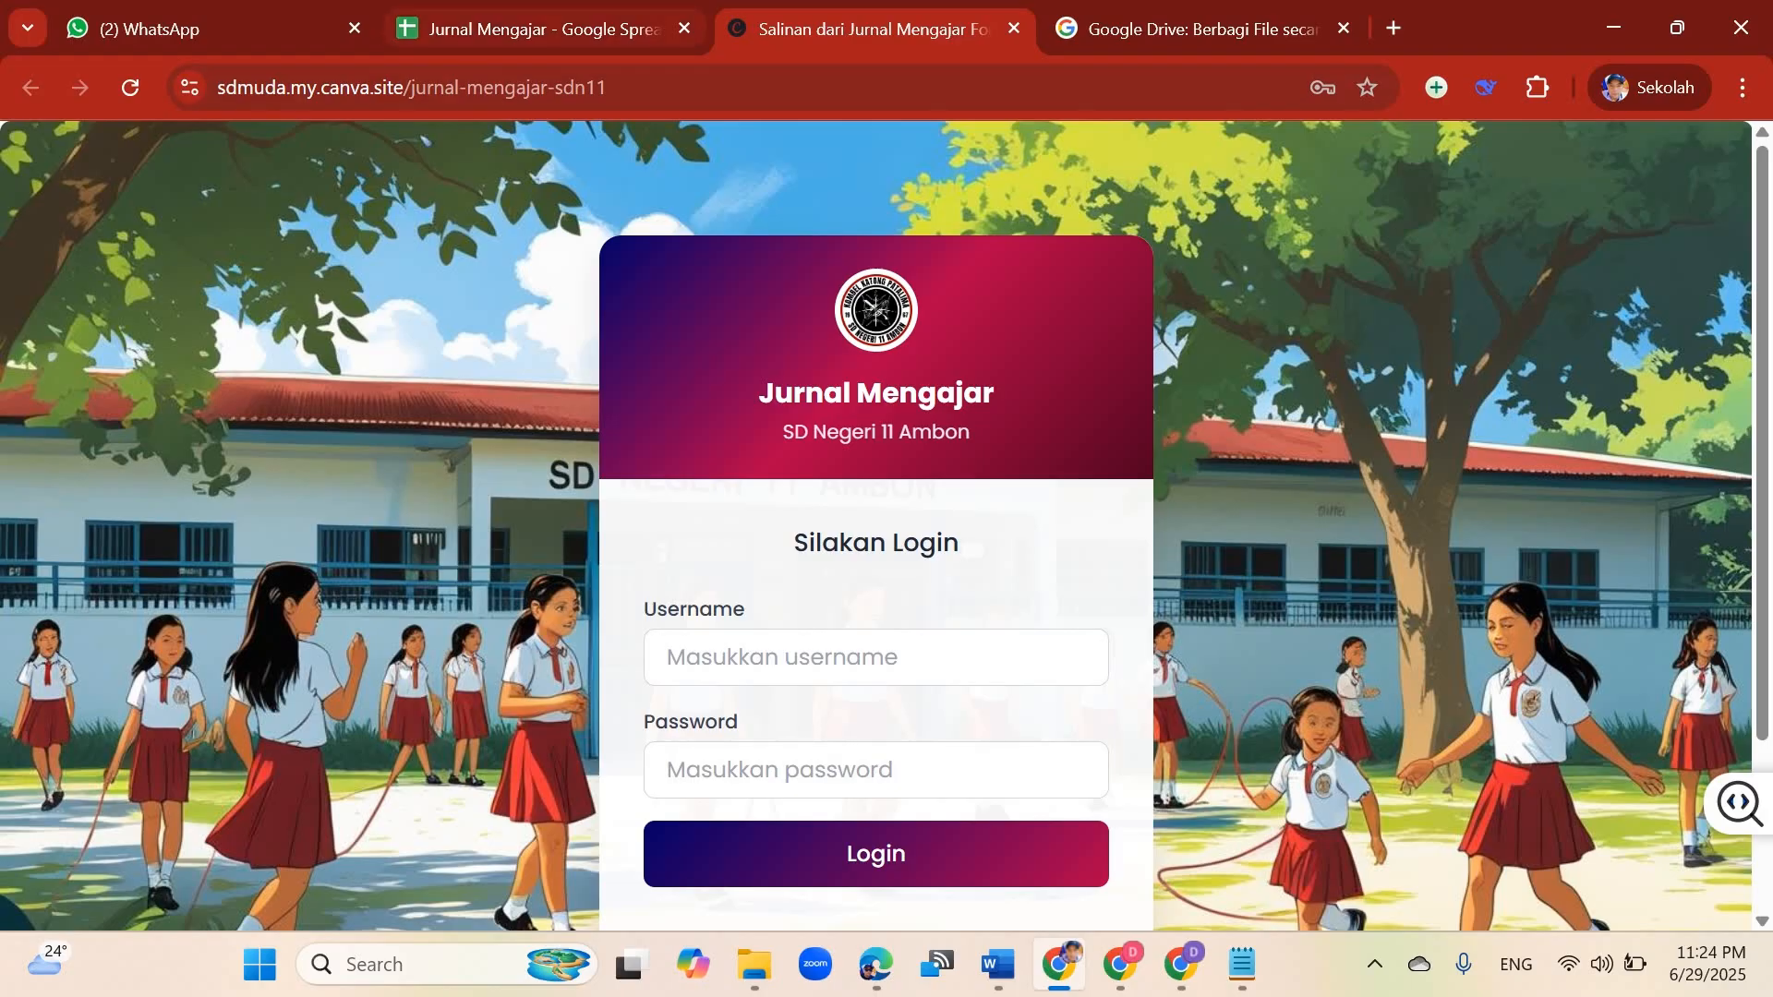
pyautogui.click(536, 29)
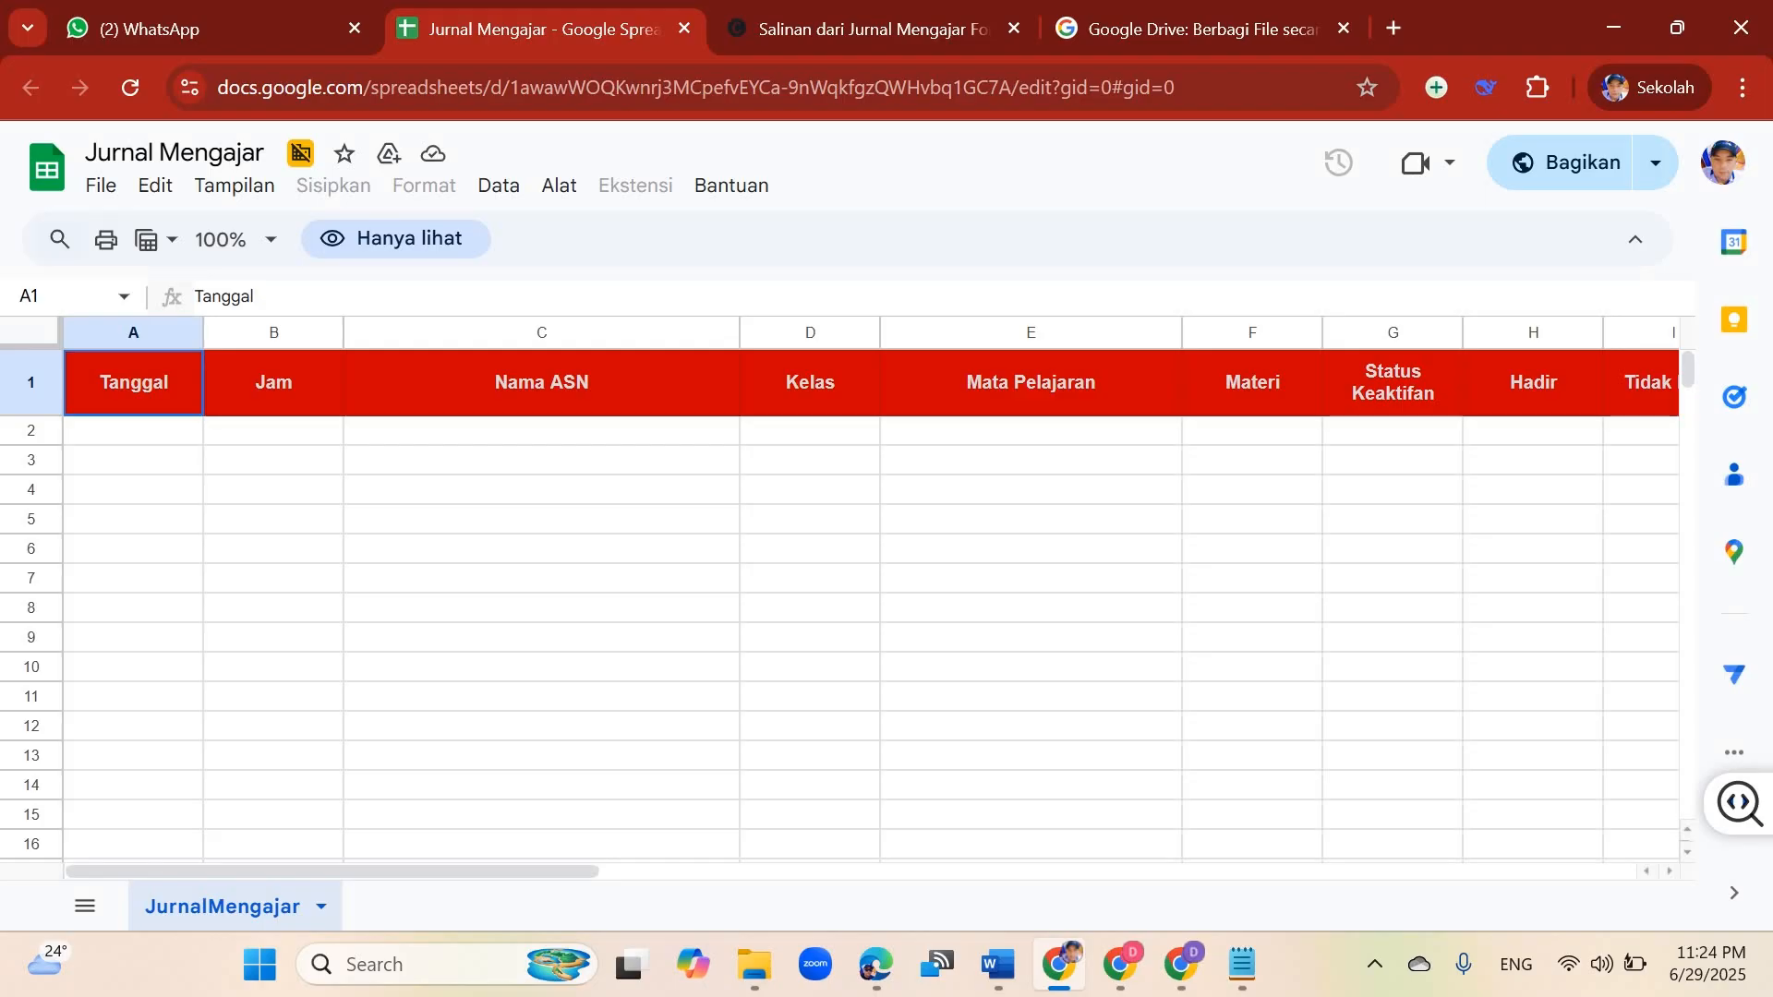
pyautogui.click(871, 29)
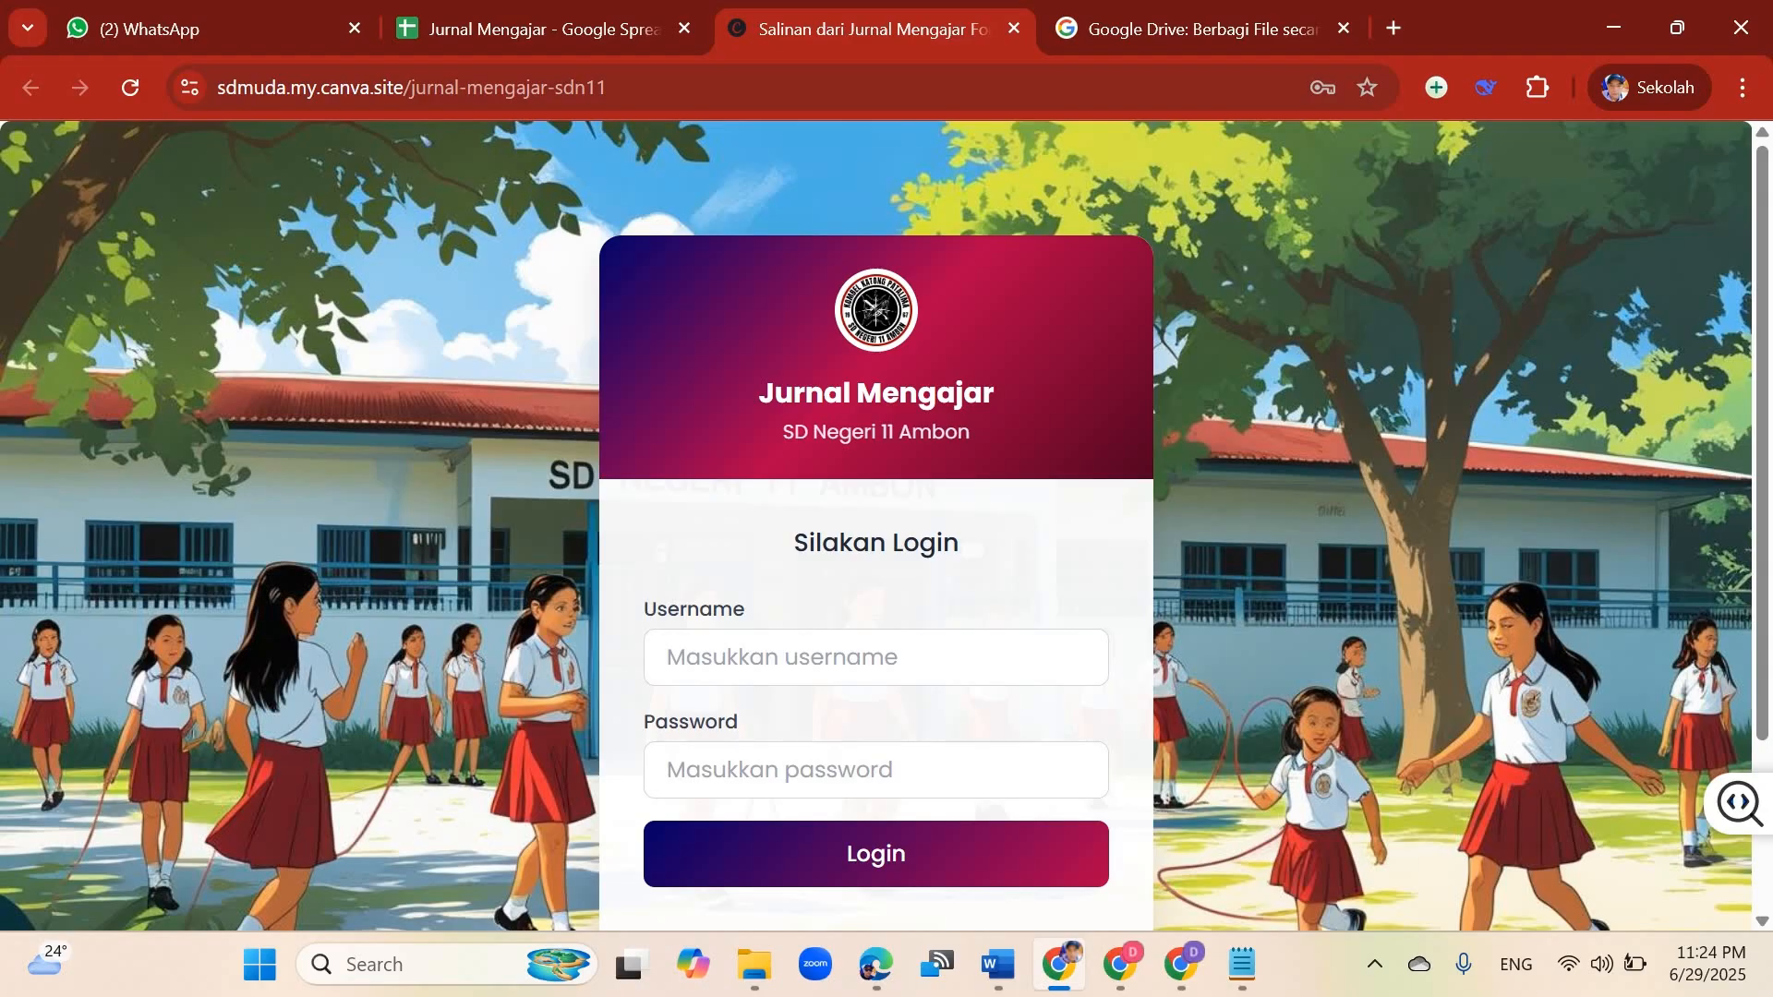
pyautogui.click(545, 29)
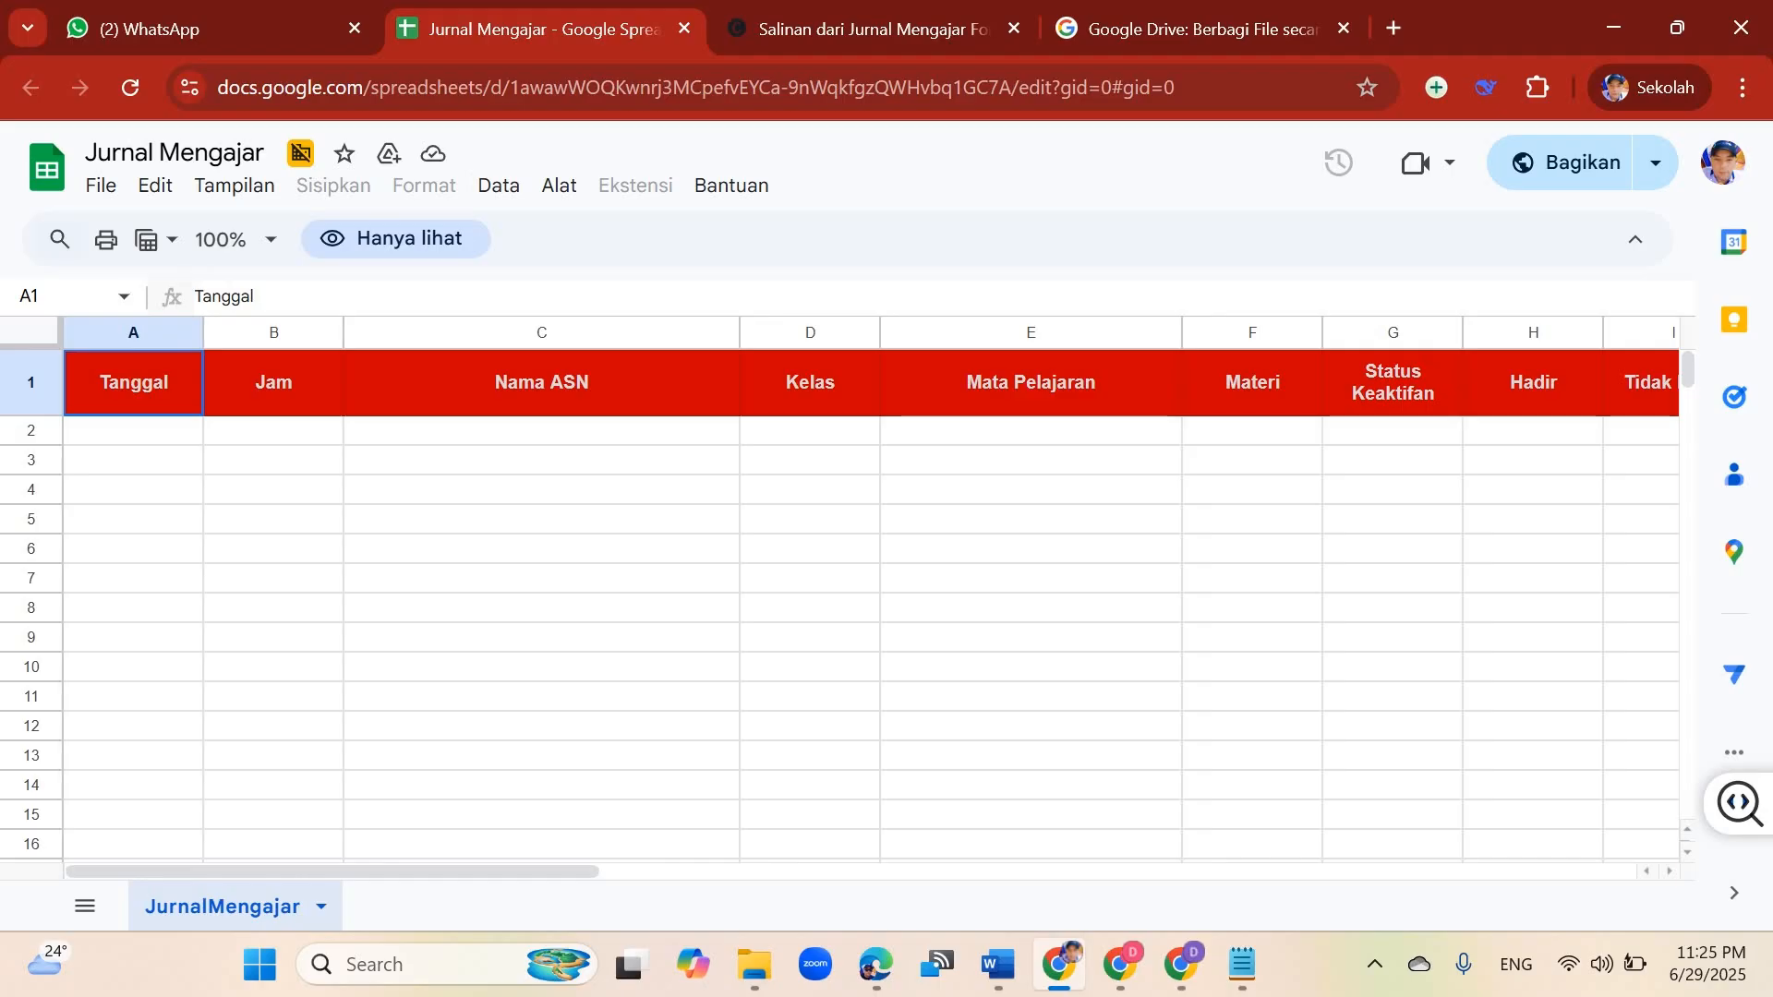
pyautogui.hotkey('ctrl', 'Tab')
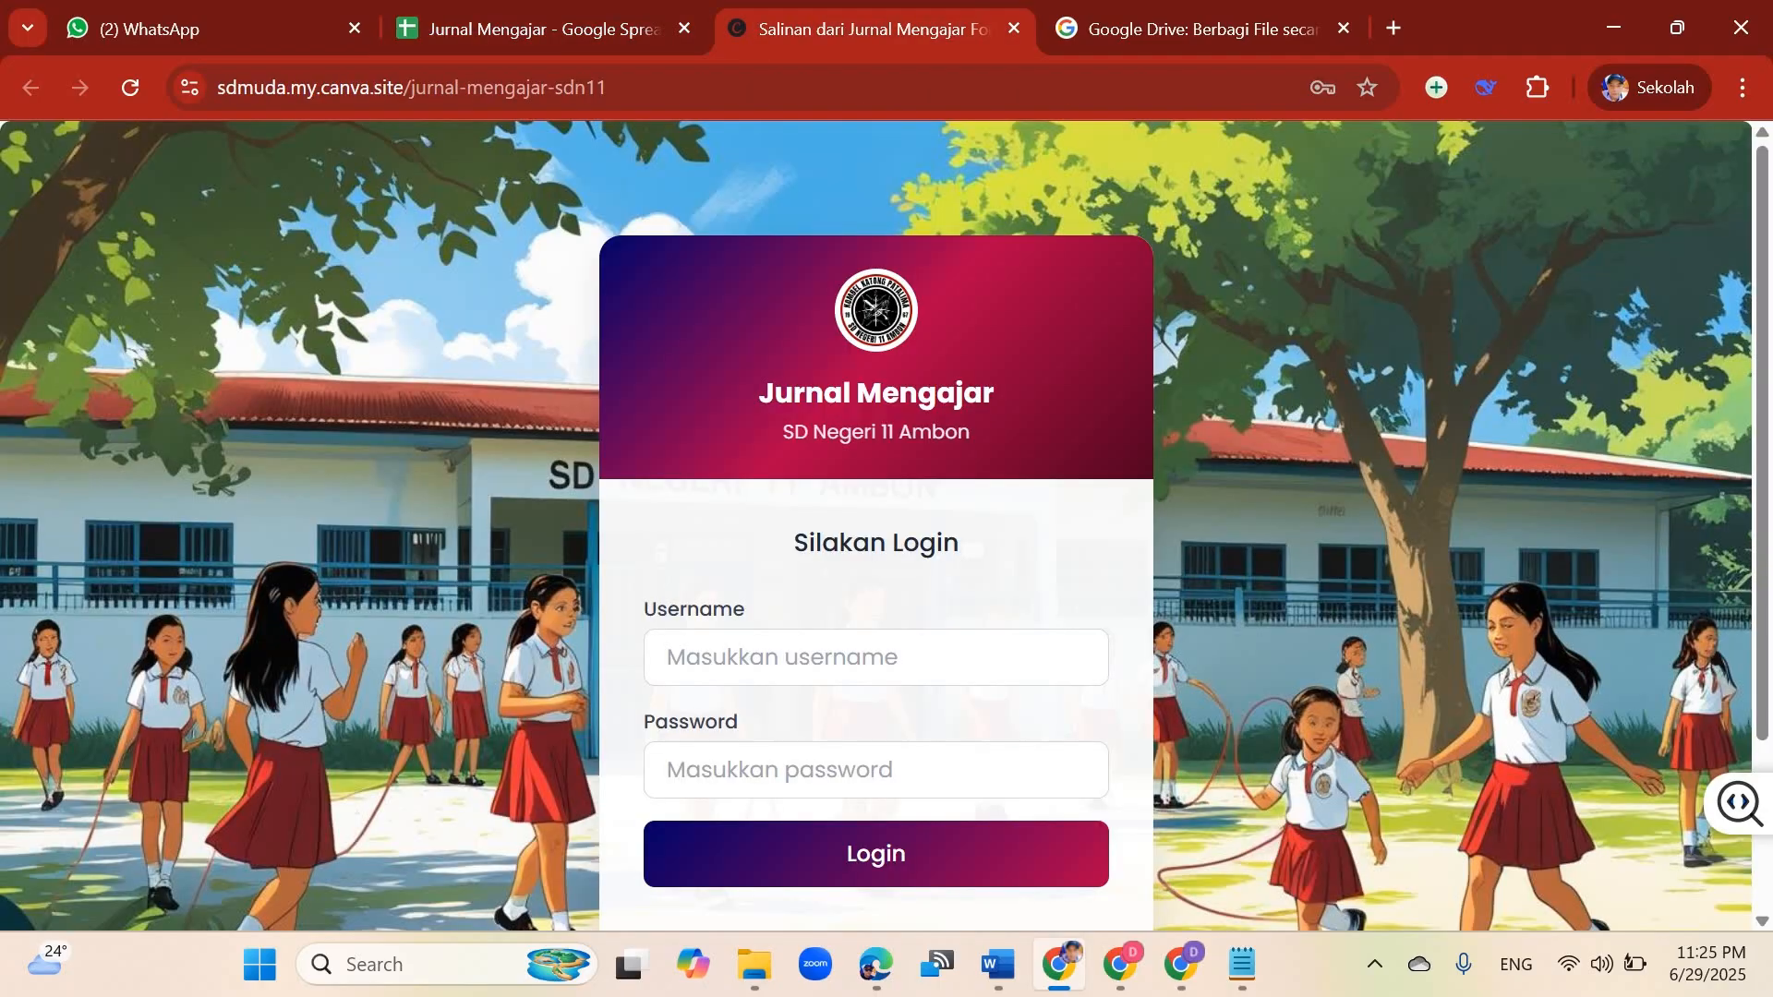
# Step: Log in to Jurnal Mengajar with the school account username and the account password
pyautogui.click(875, 657)
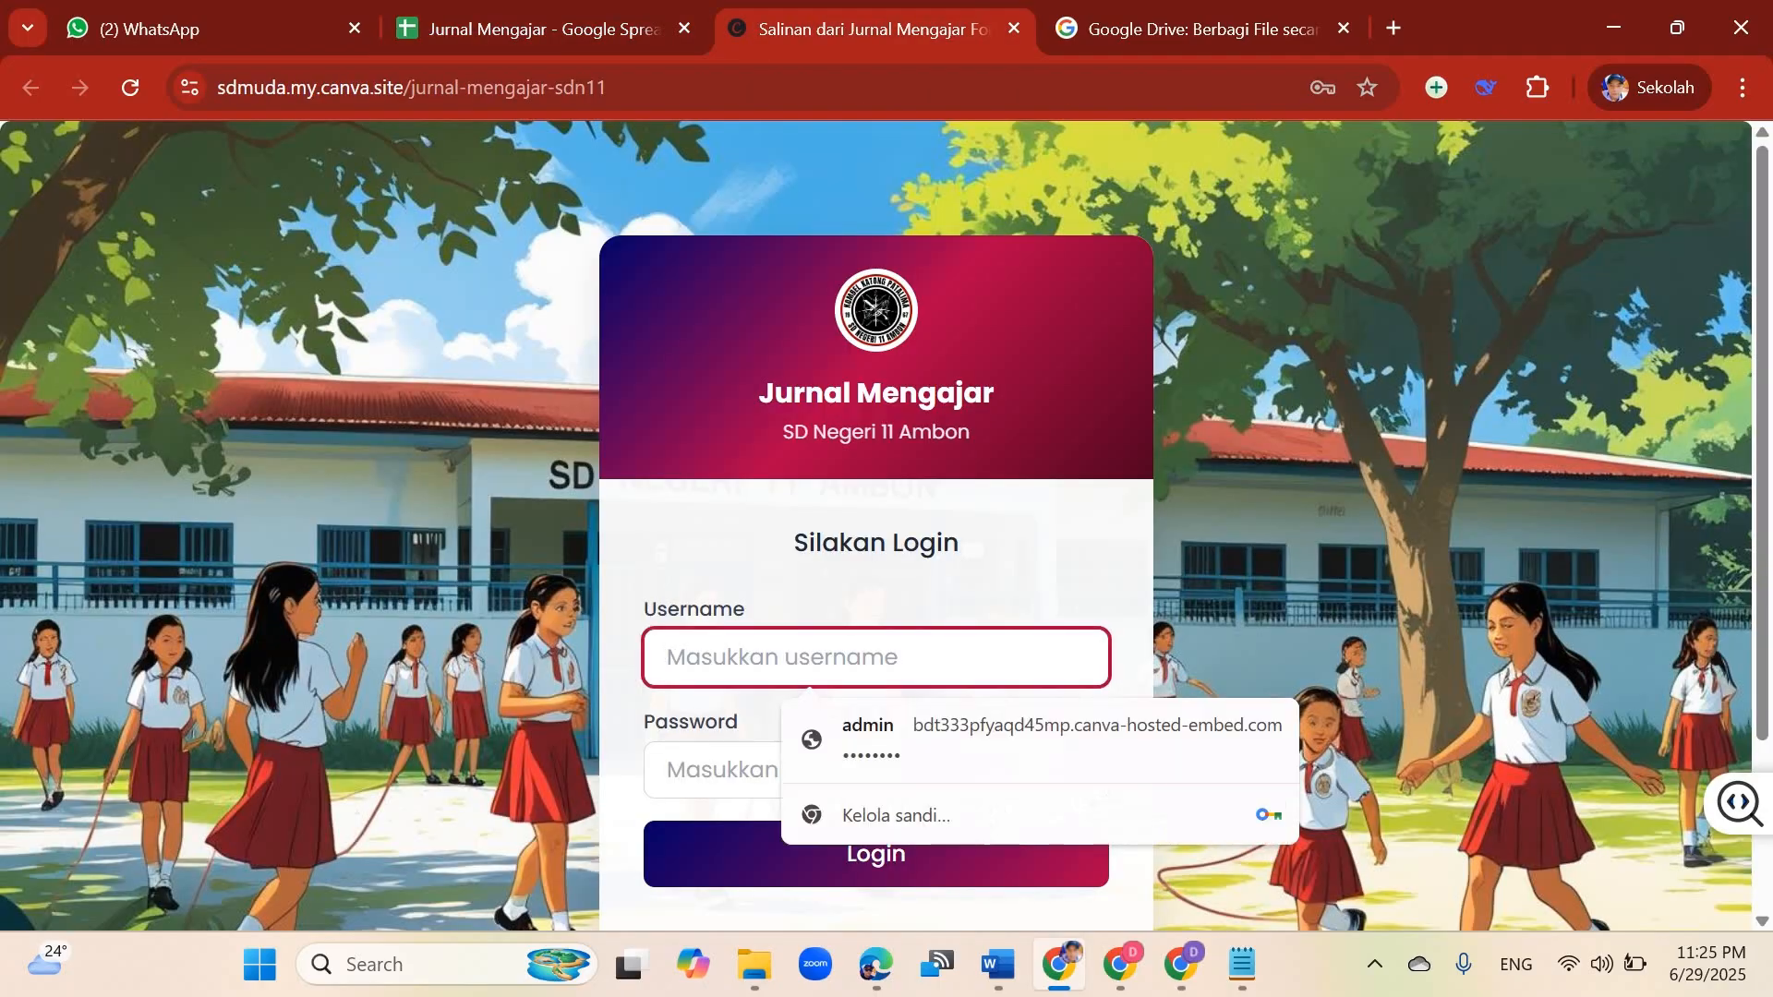
pyautogui.write('s')
pyautogui.press('Down')
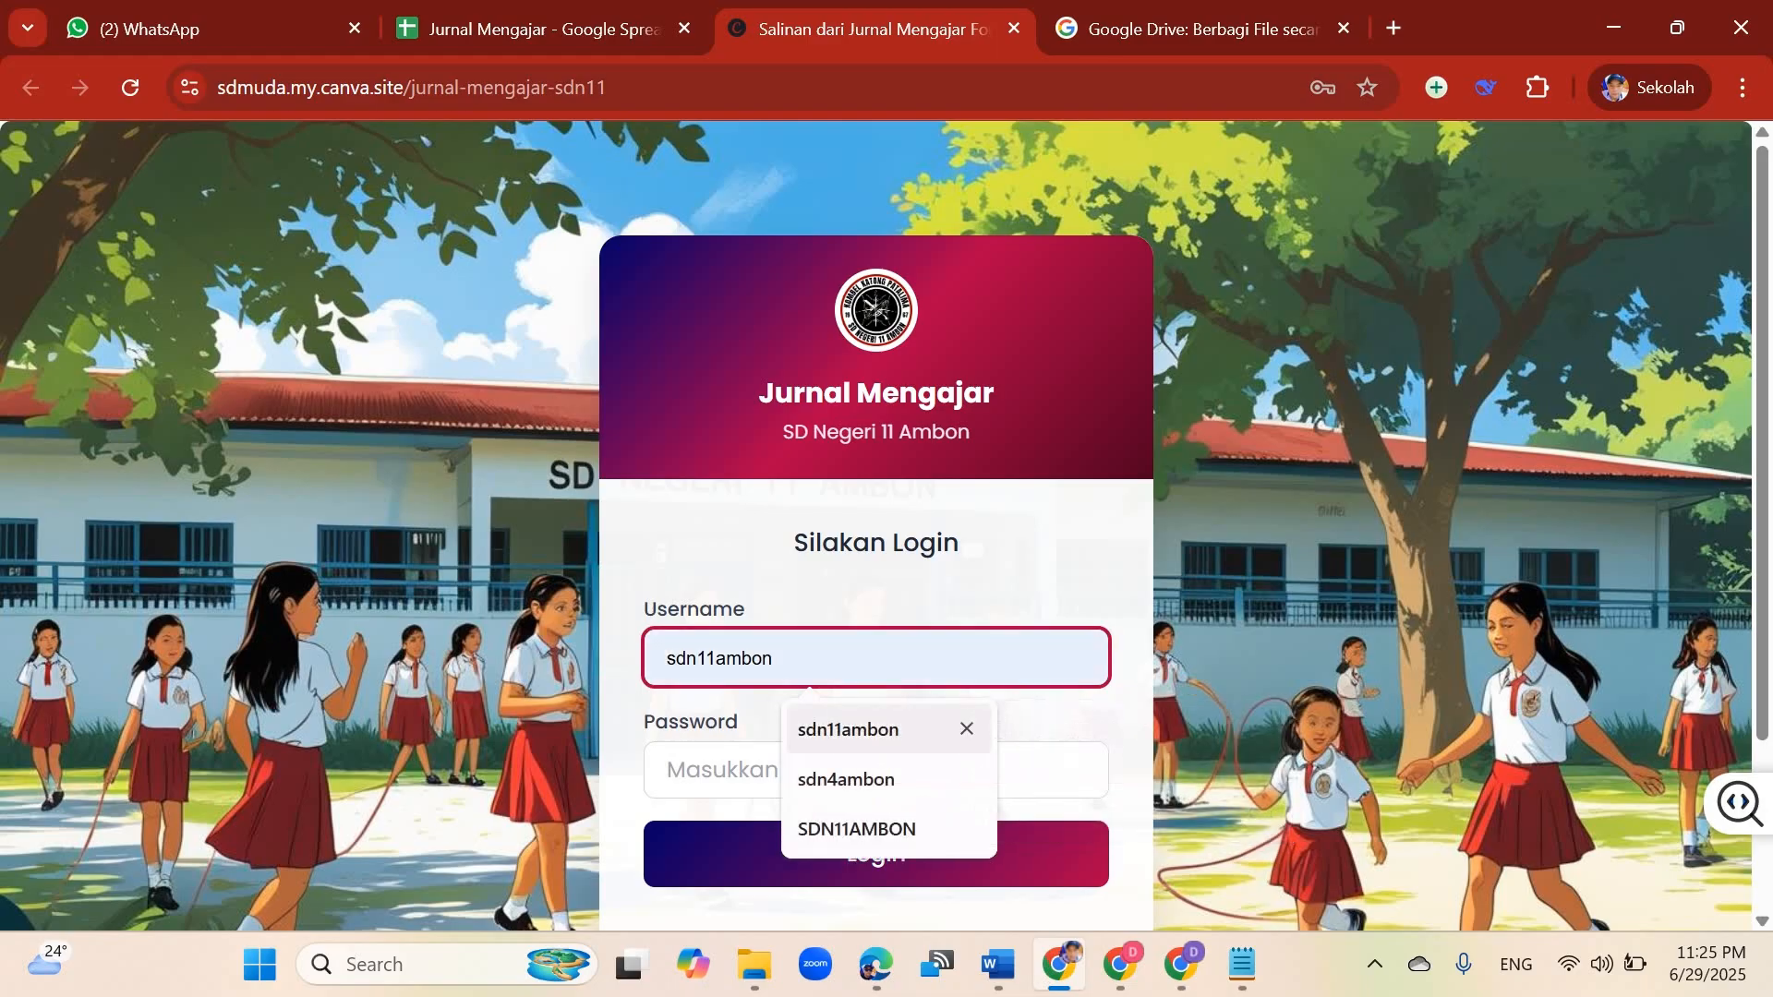
pyautogui.press('Return')
pyautogui.click(875, 770)
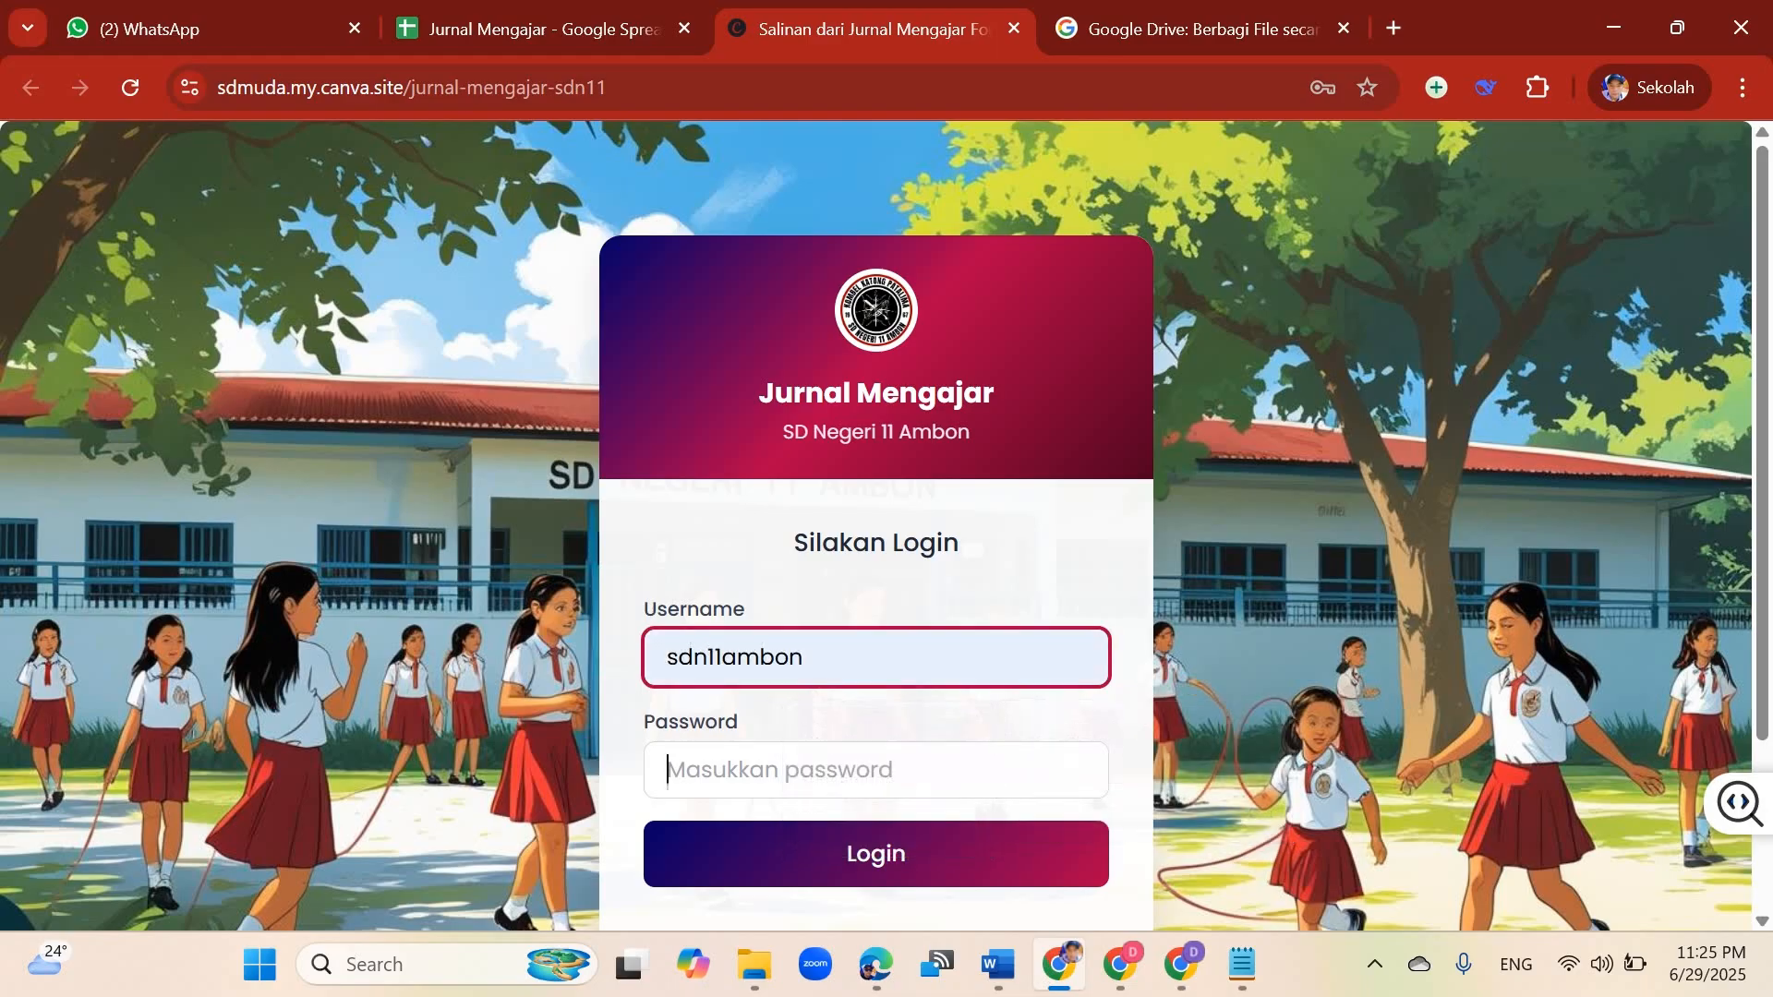
pyautogui.write('••••••••')
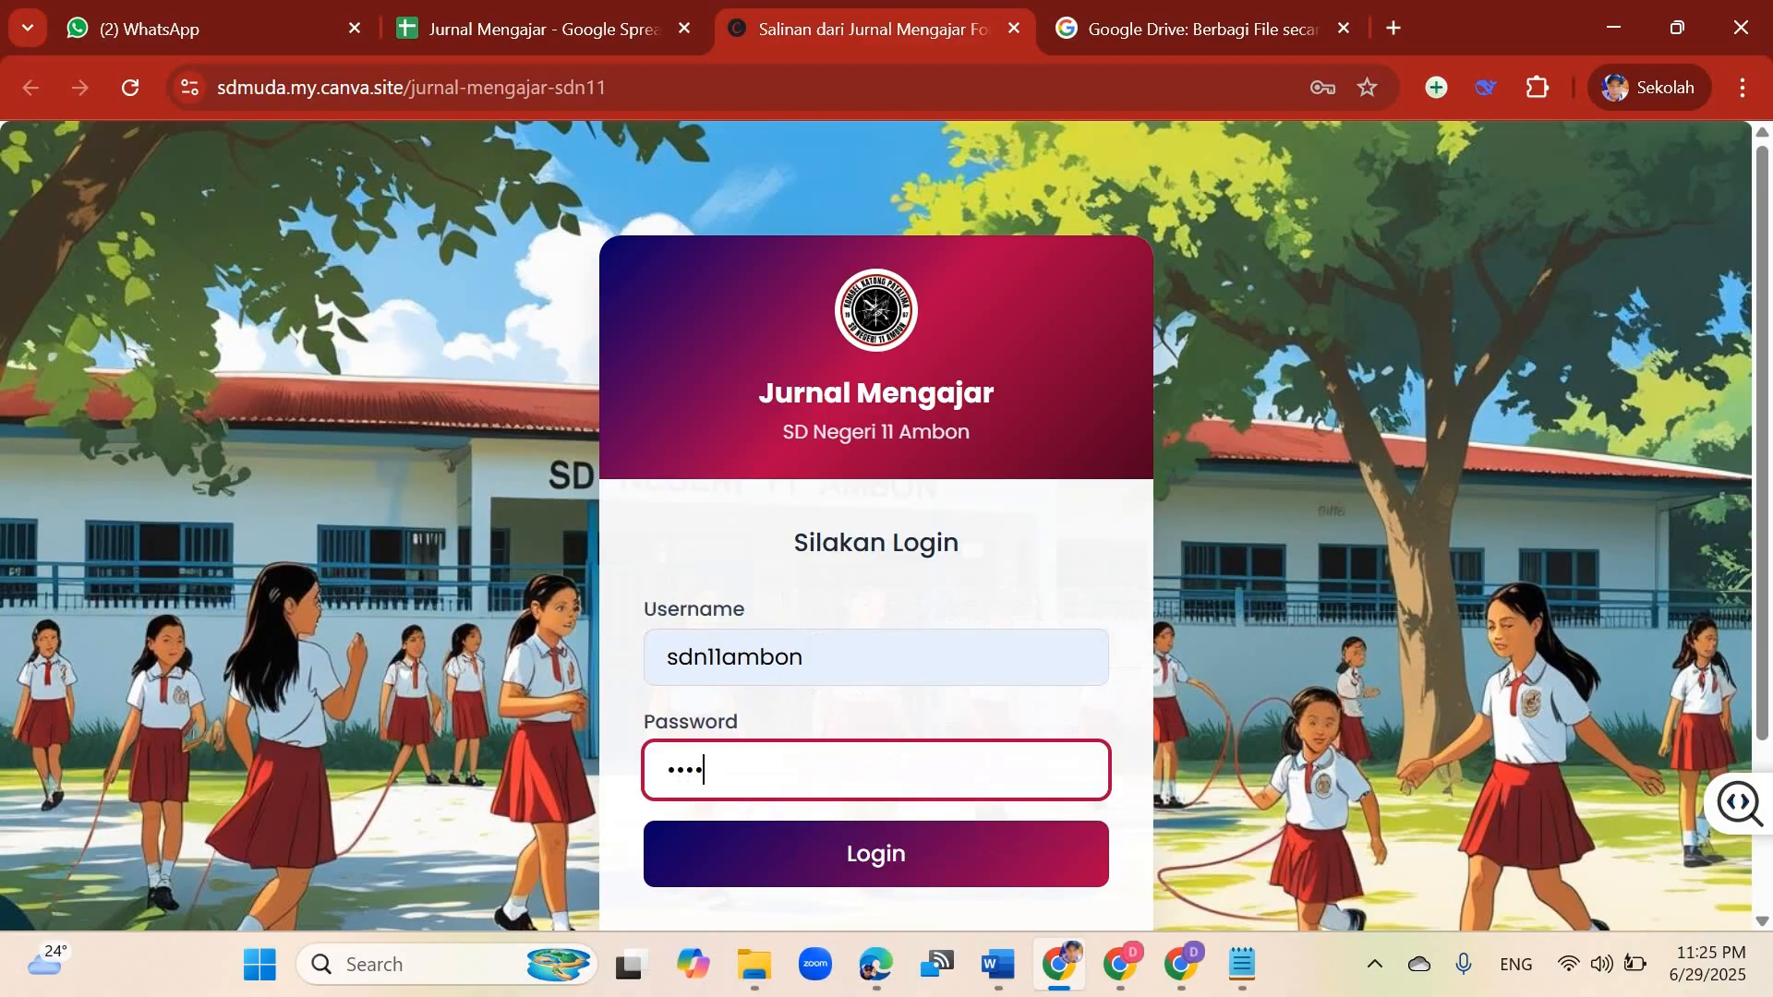
pyautogui.press('Return')
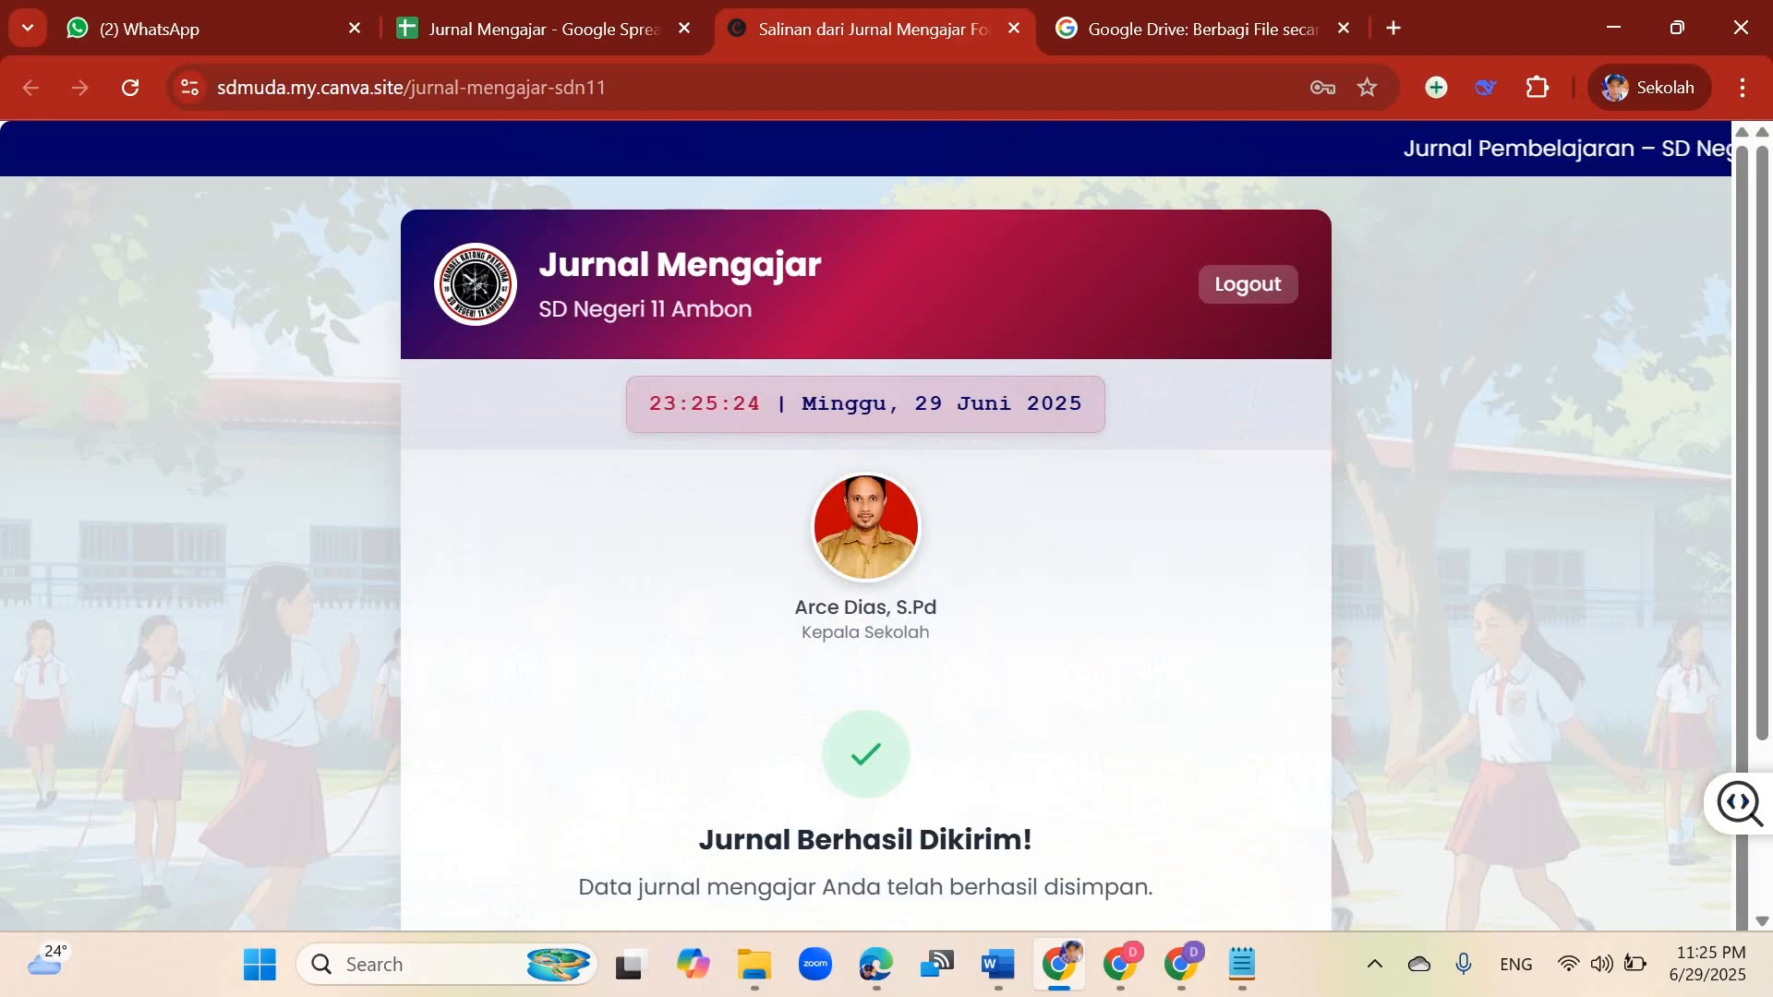
# Step: Start a new journal entry form
pyautogui.scroll(-3, 865, 524)
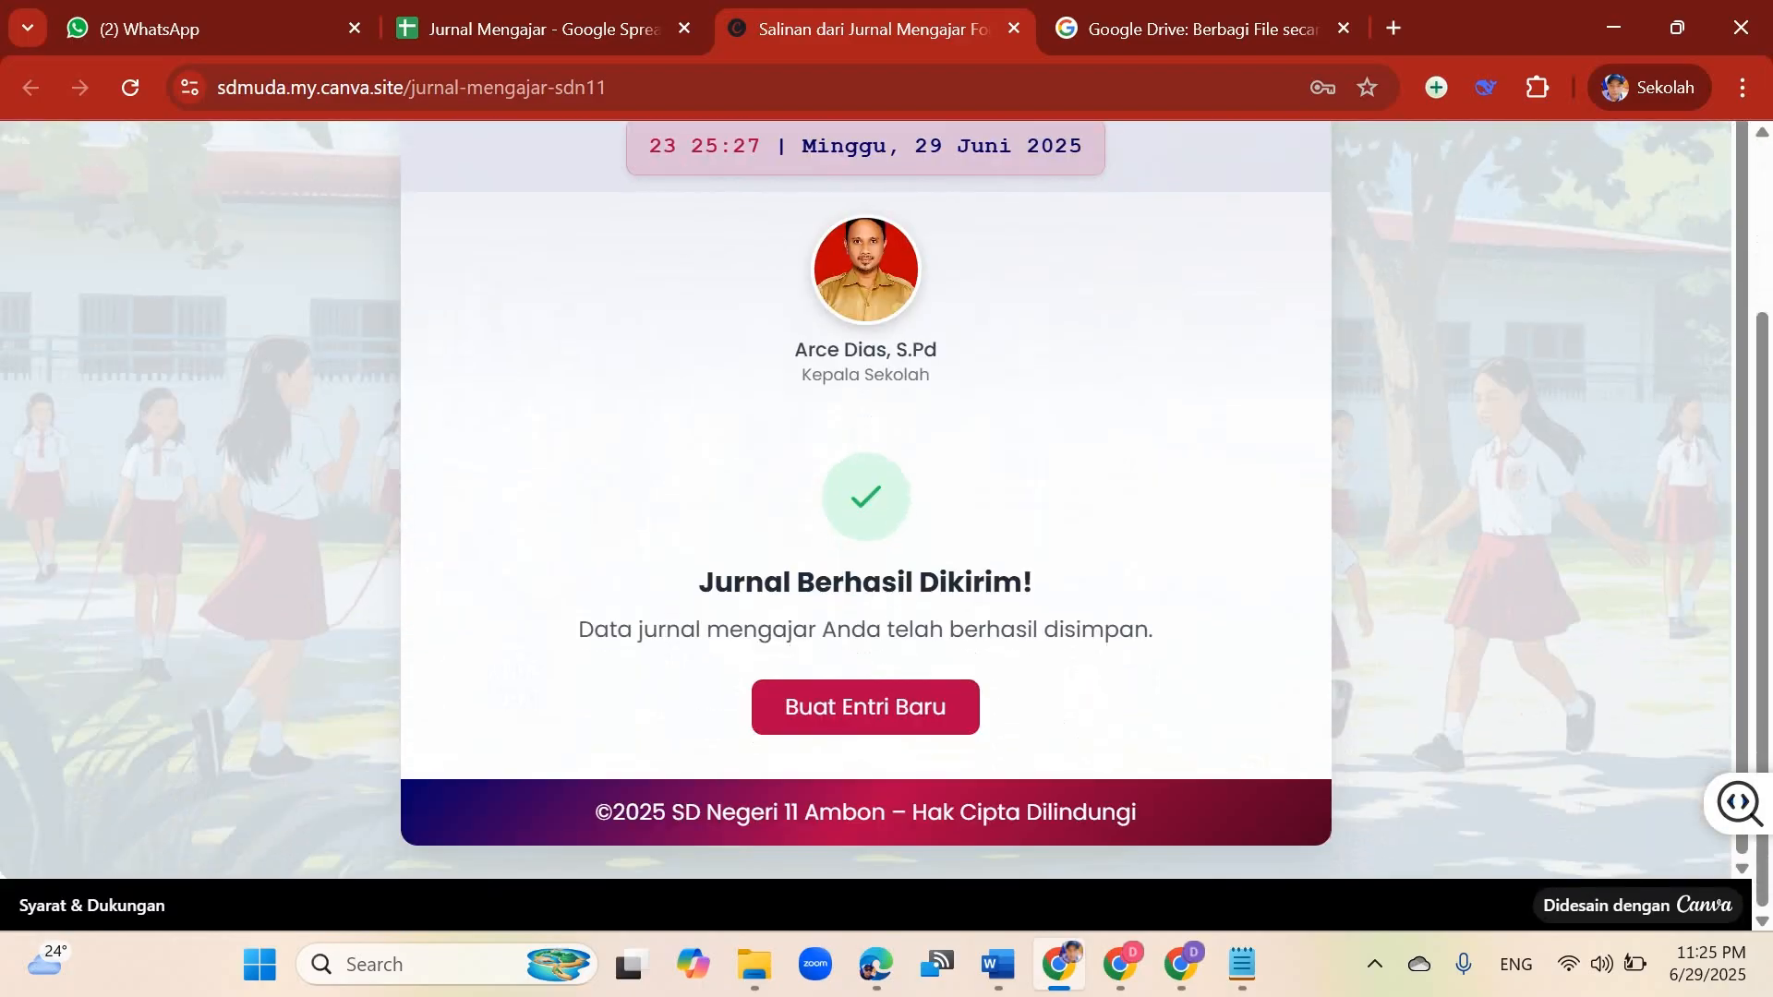
pyautogui.click(865, 707)
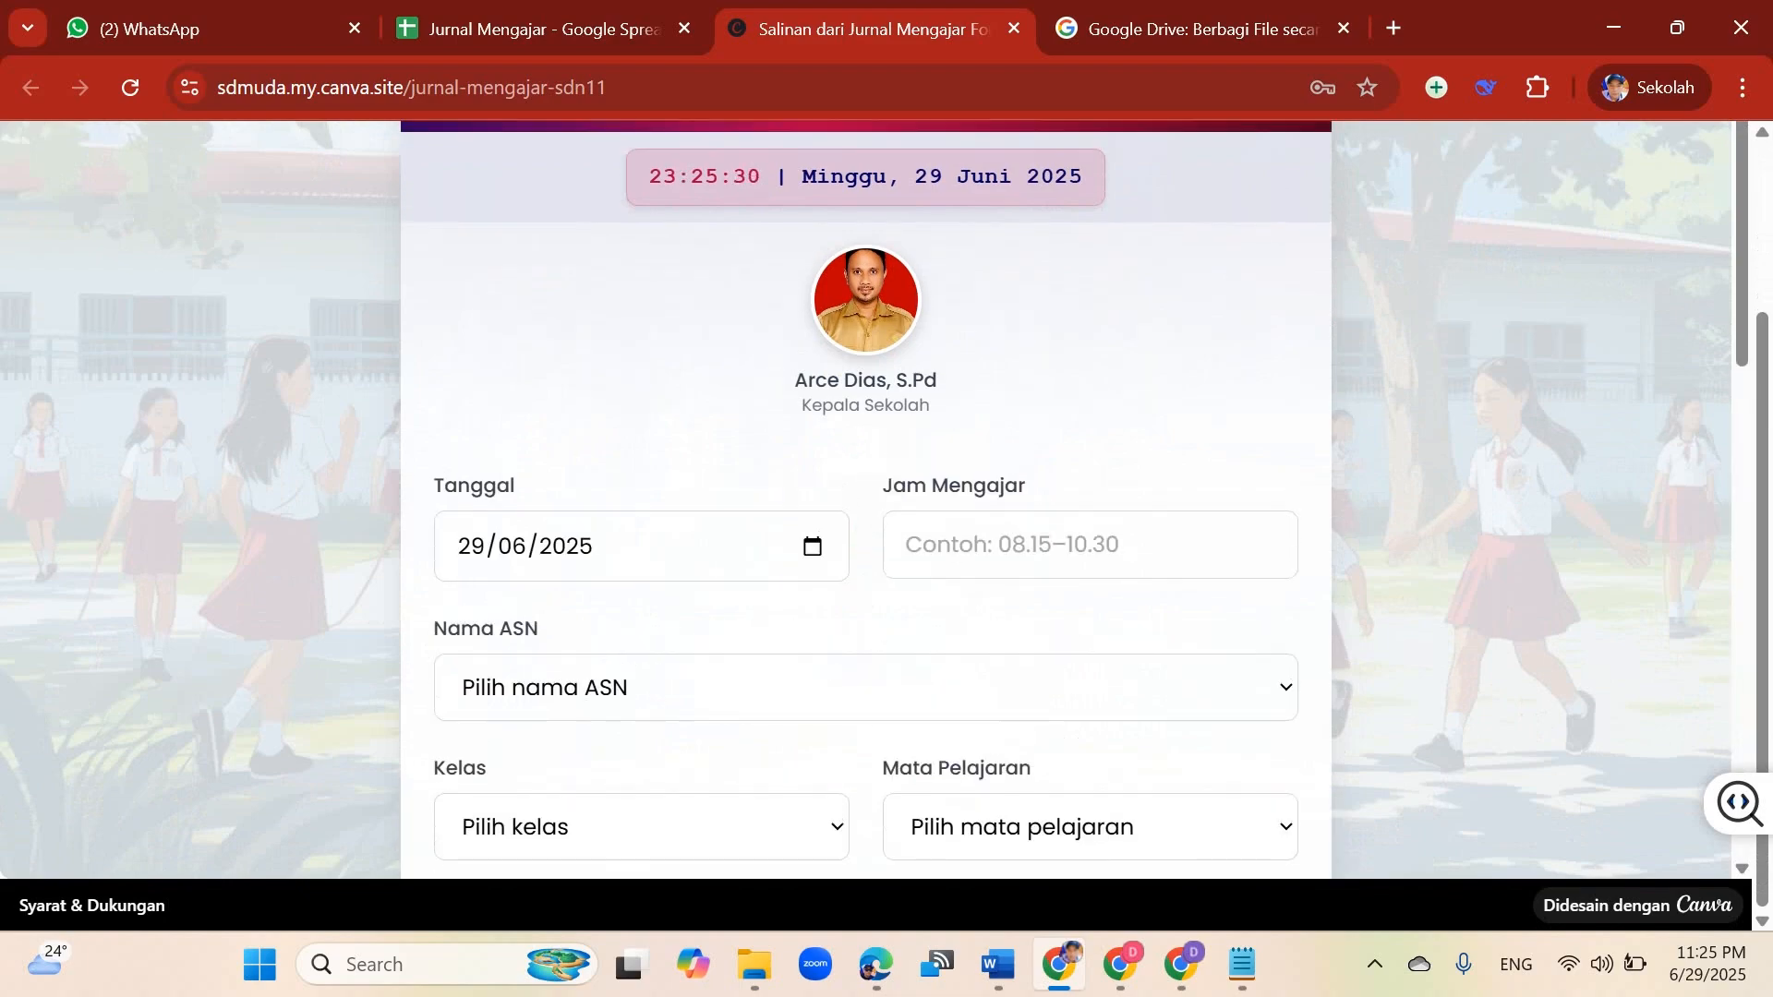
pyautogui.scroll(3, 865, 524)
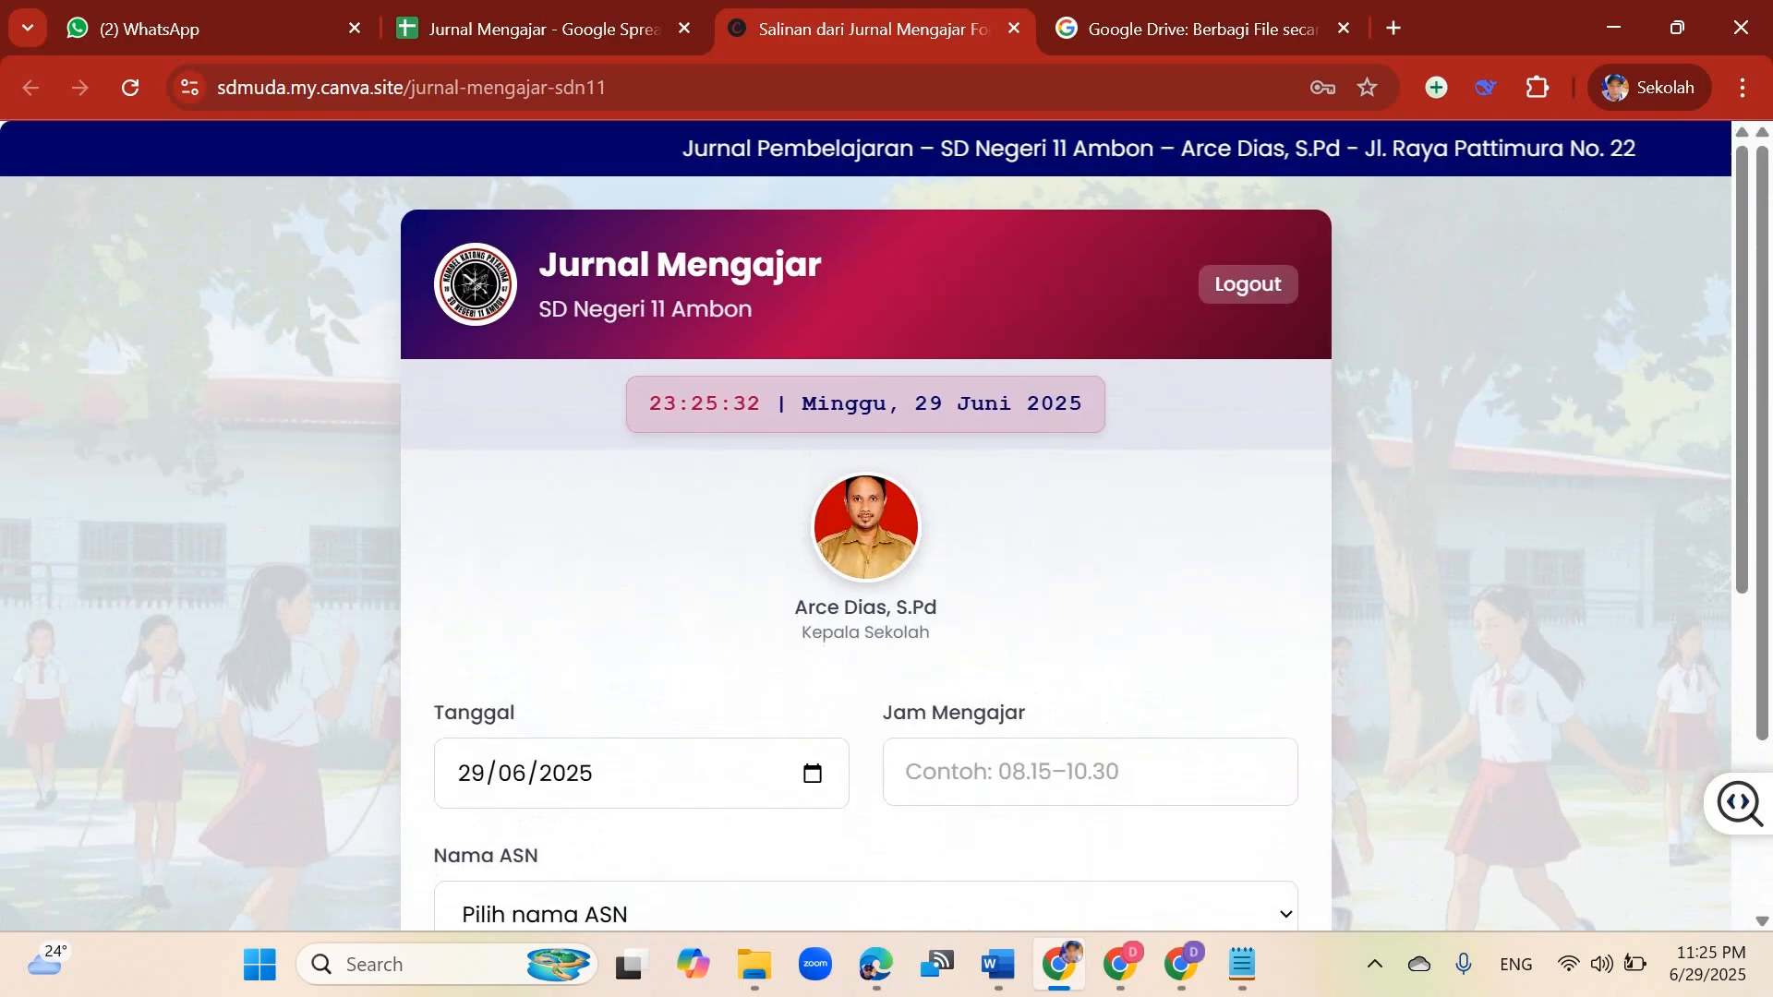
pyautogui.scroll(-5, 865, 525)
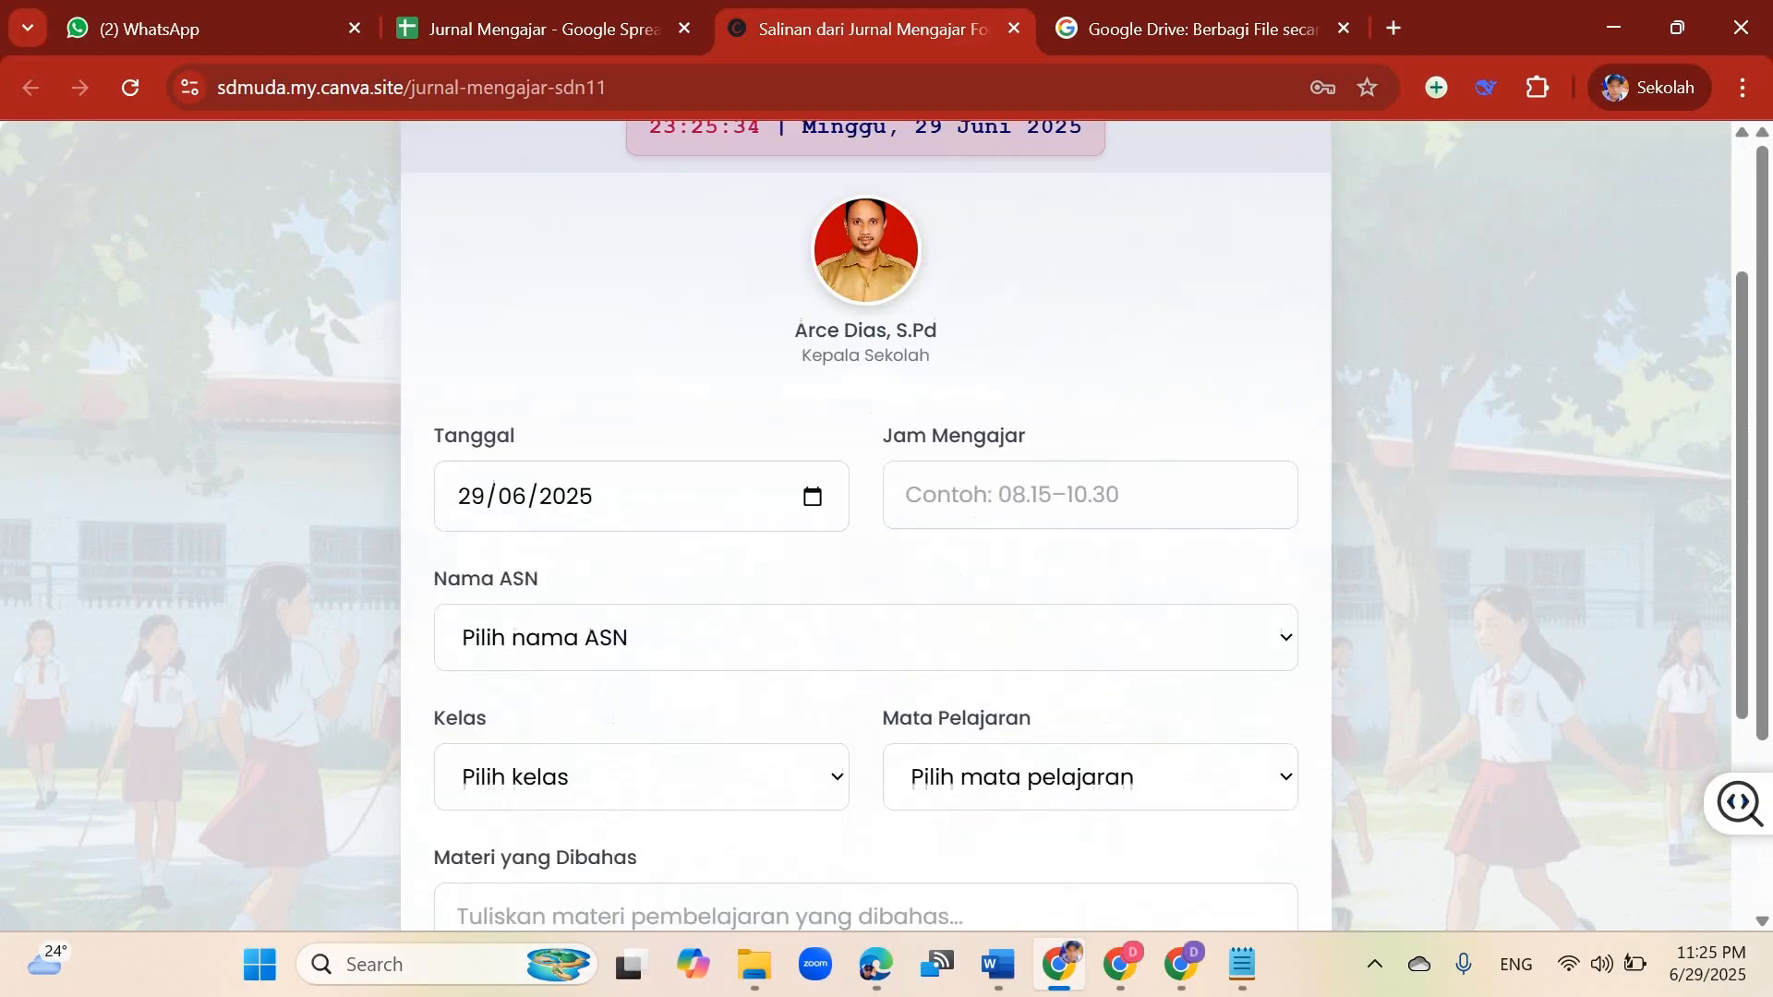
# Step: Browse the list of teachers offered in the Nama ASN dropdown without choosing one
pyautogui.click(865, 499)
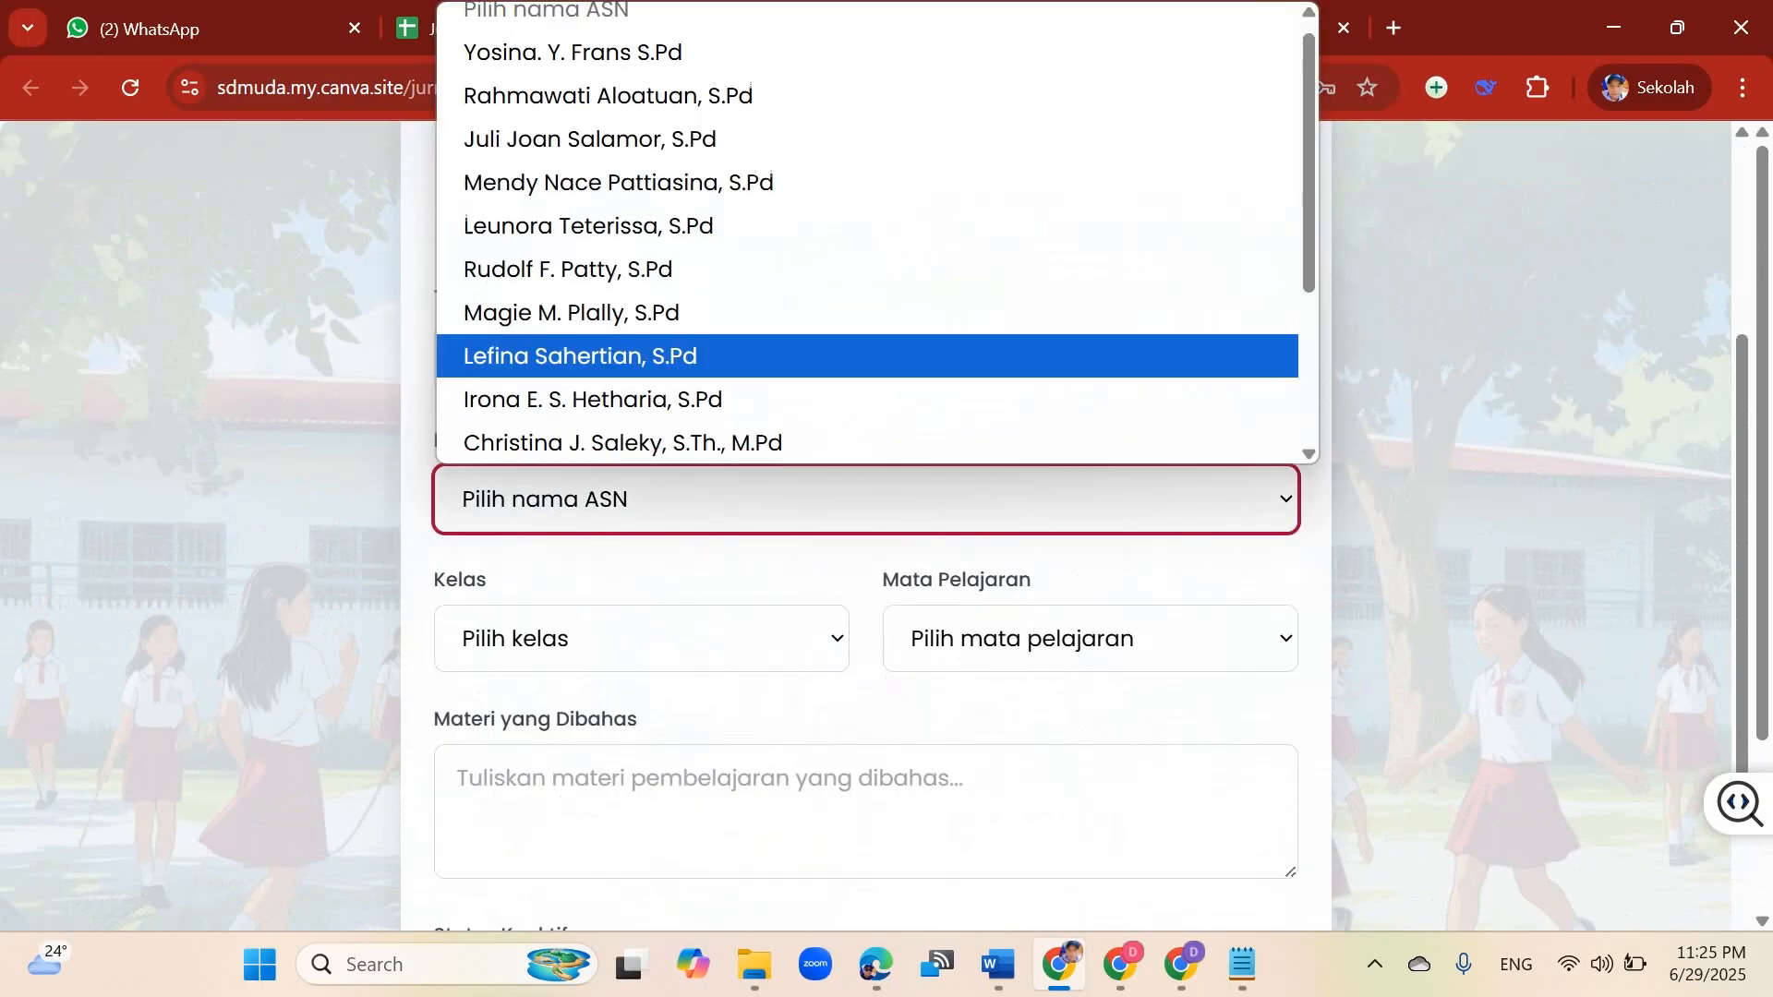
pyautogui.scroll(-3, 865, 304)
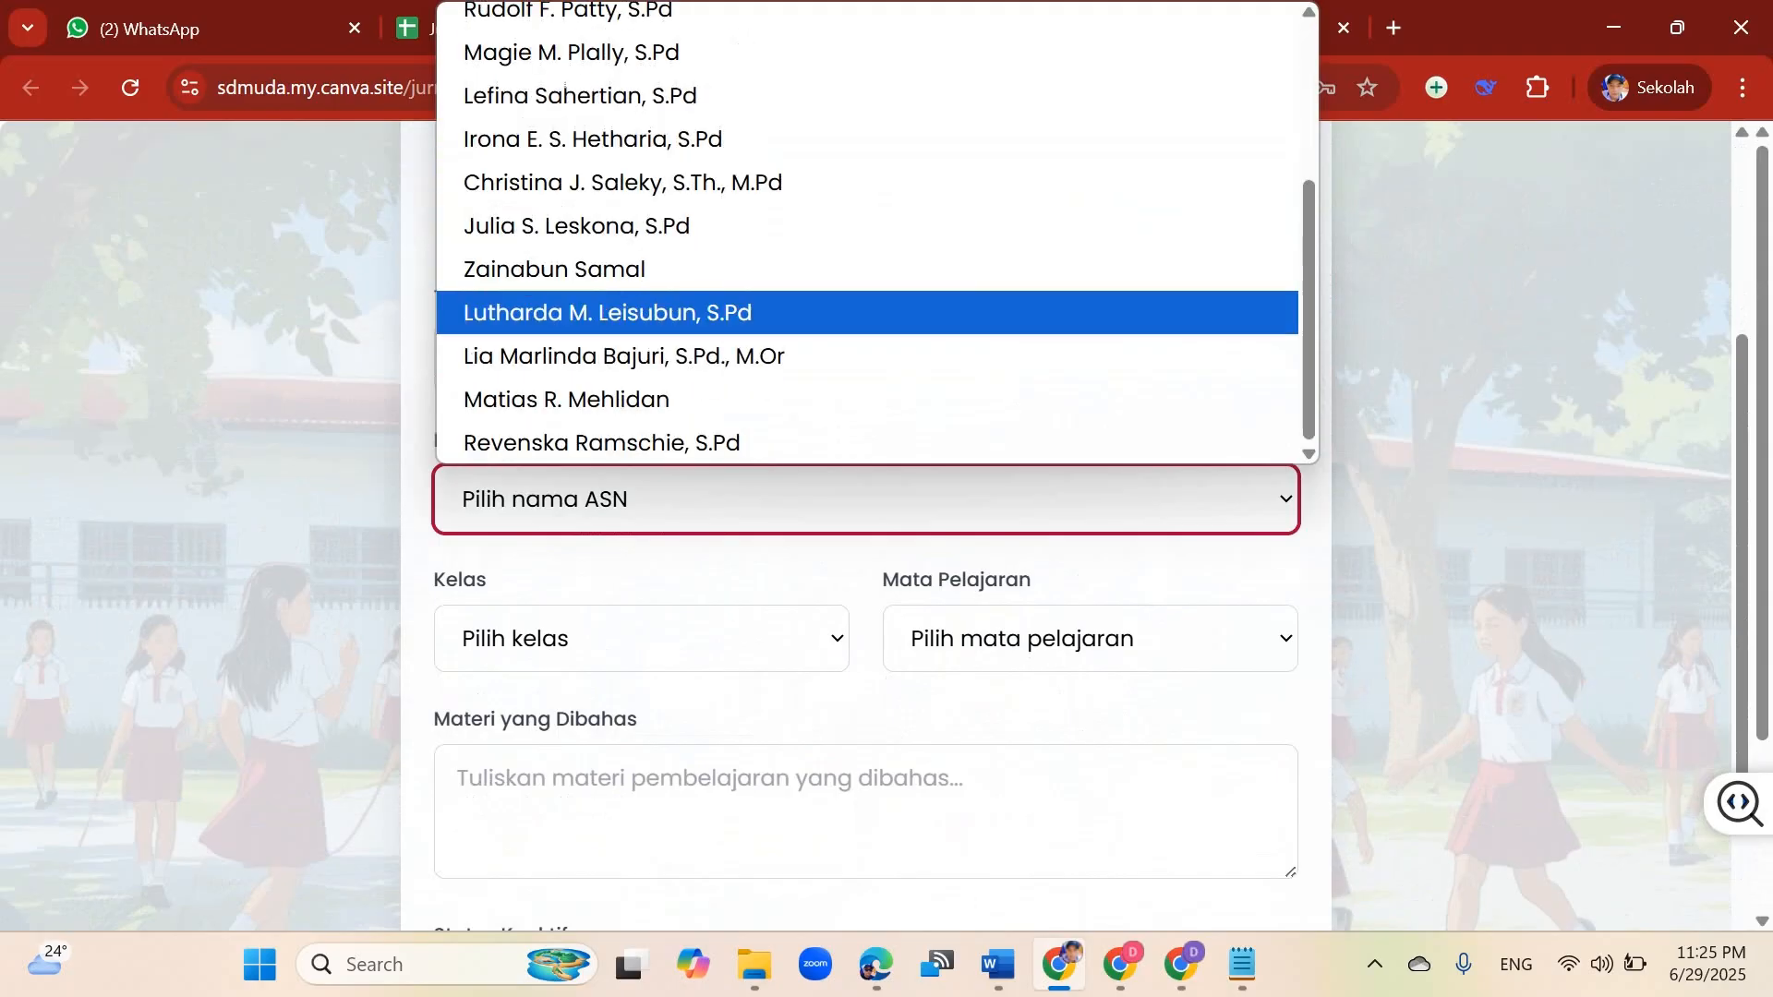
pyautogui.scroll(3, 865, 305)
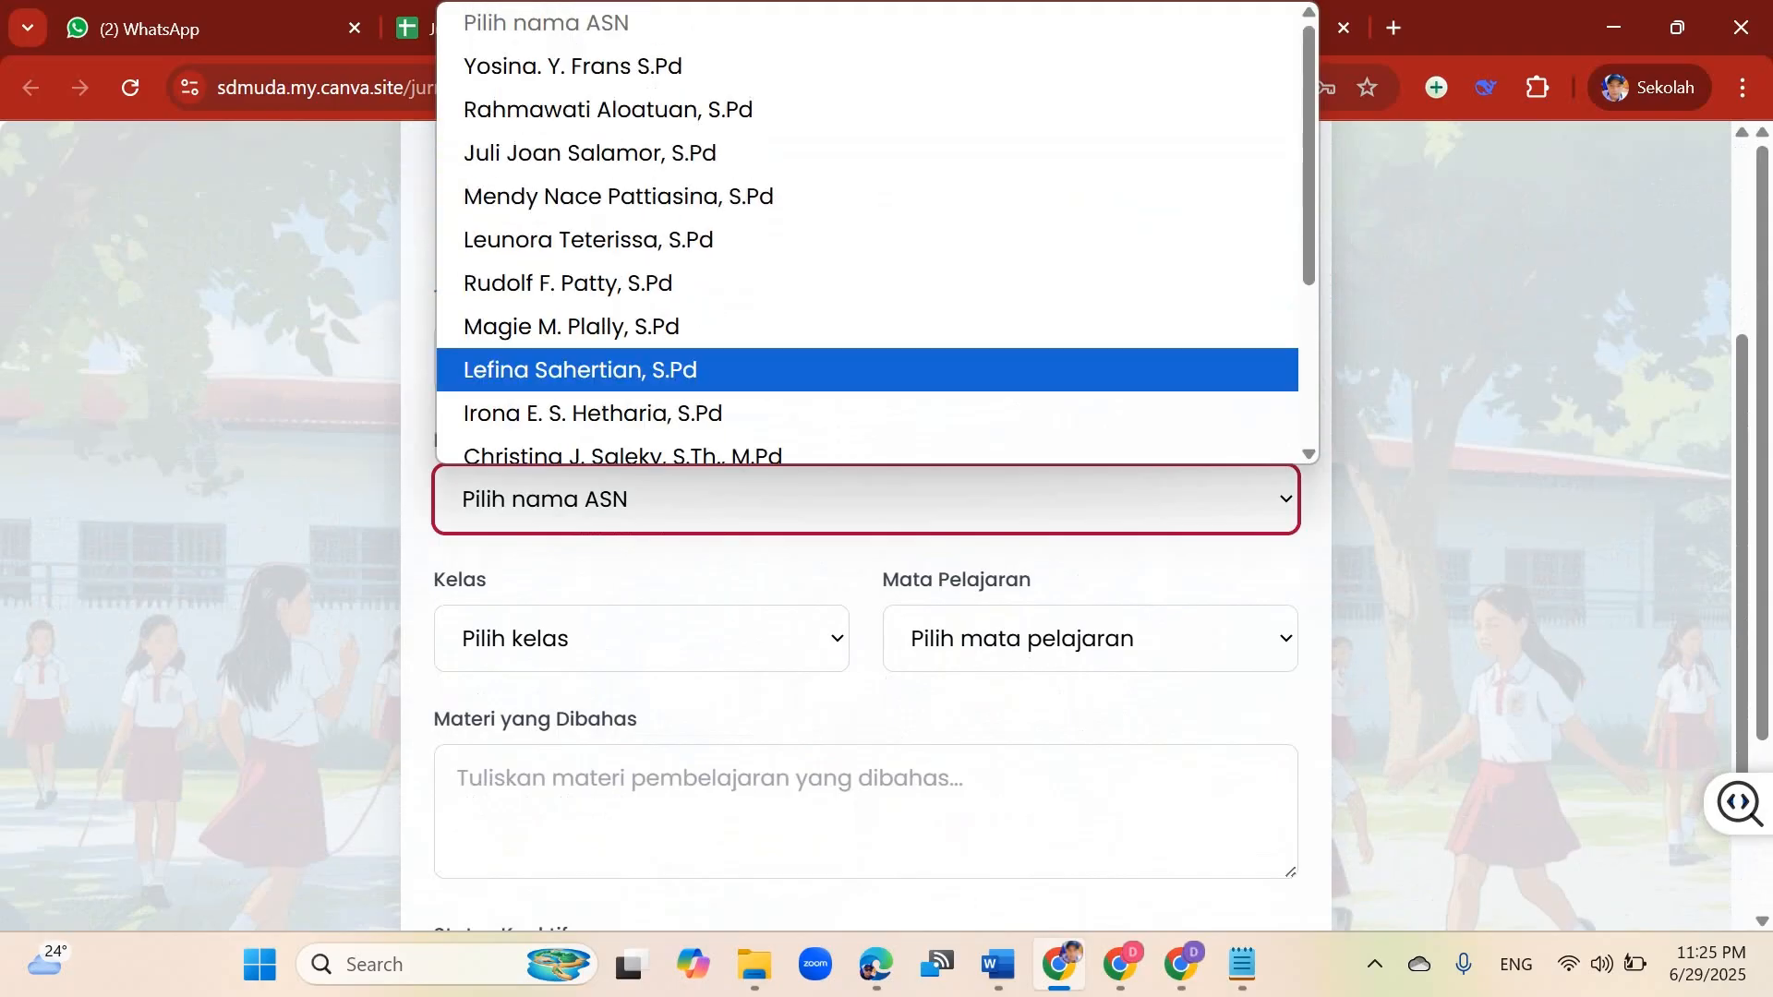
pyautogui.click(1477, 369)
pyautogui.scroll(5, 865, 516)
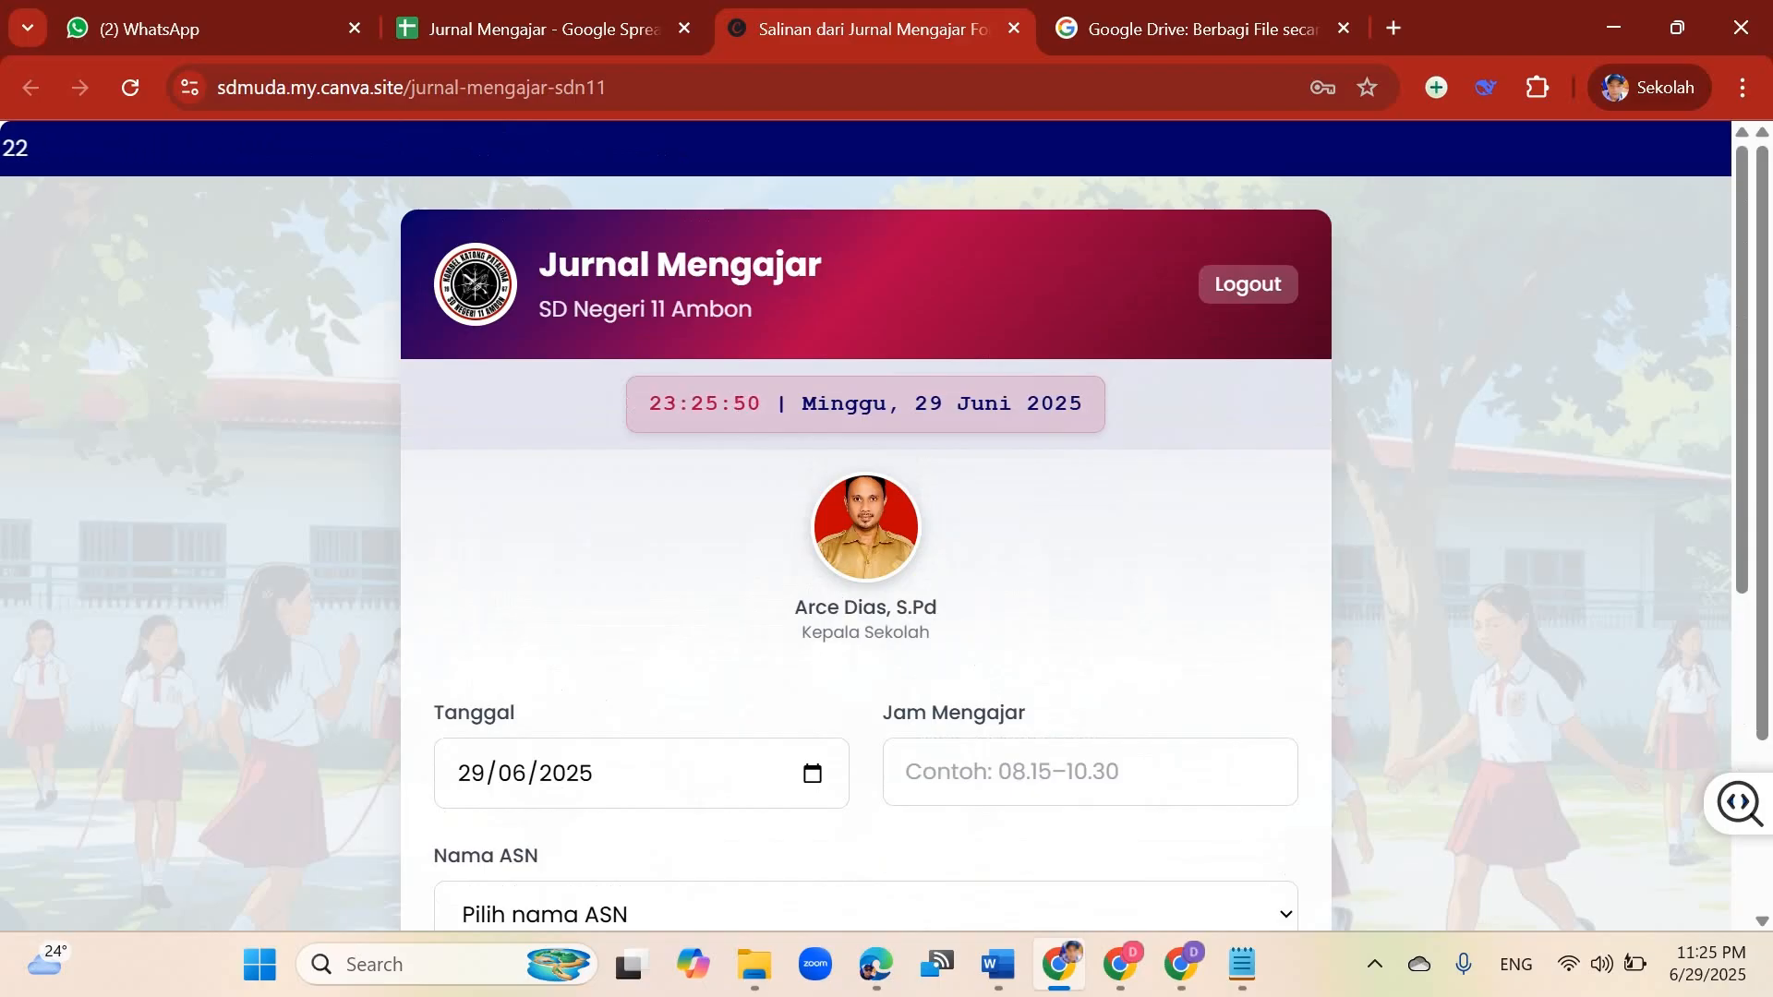
pyautogui.scroll(-2, 865, 527)
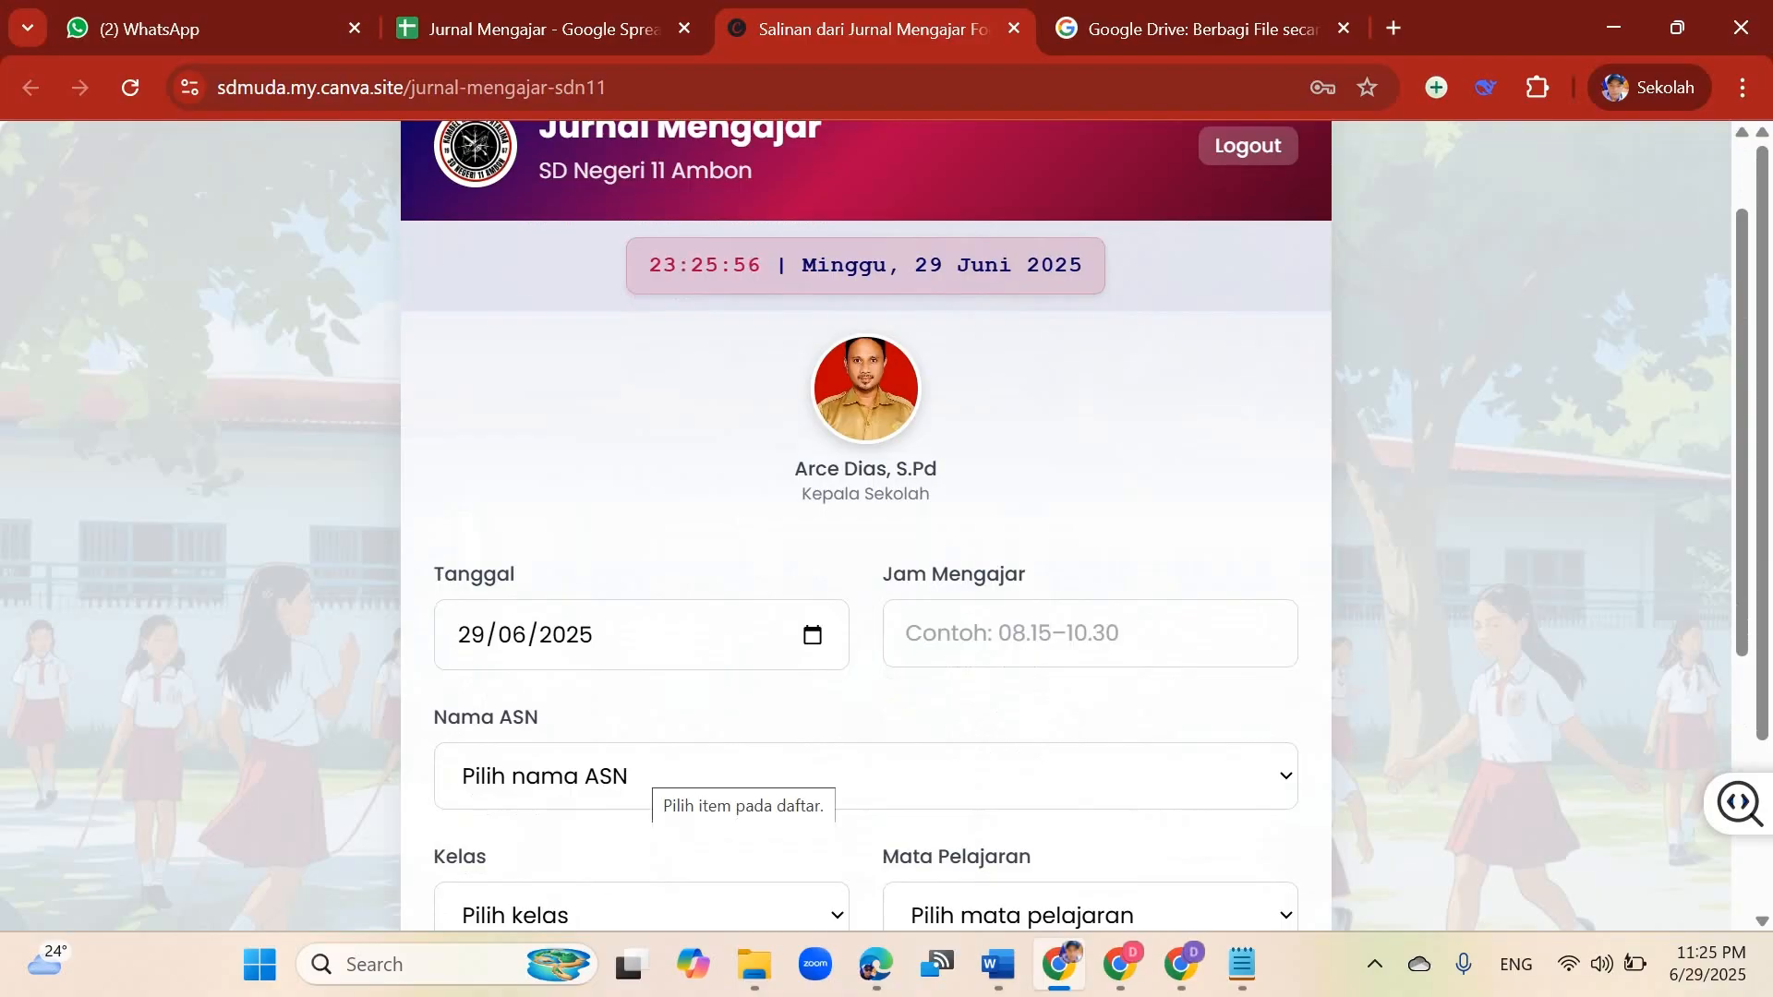
pyautogui.click(648, 776)
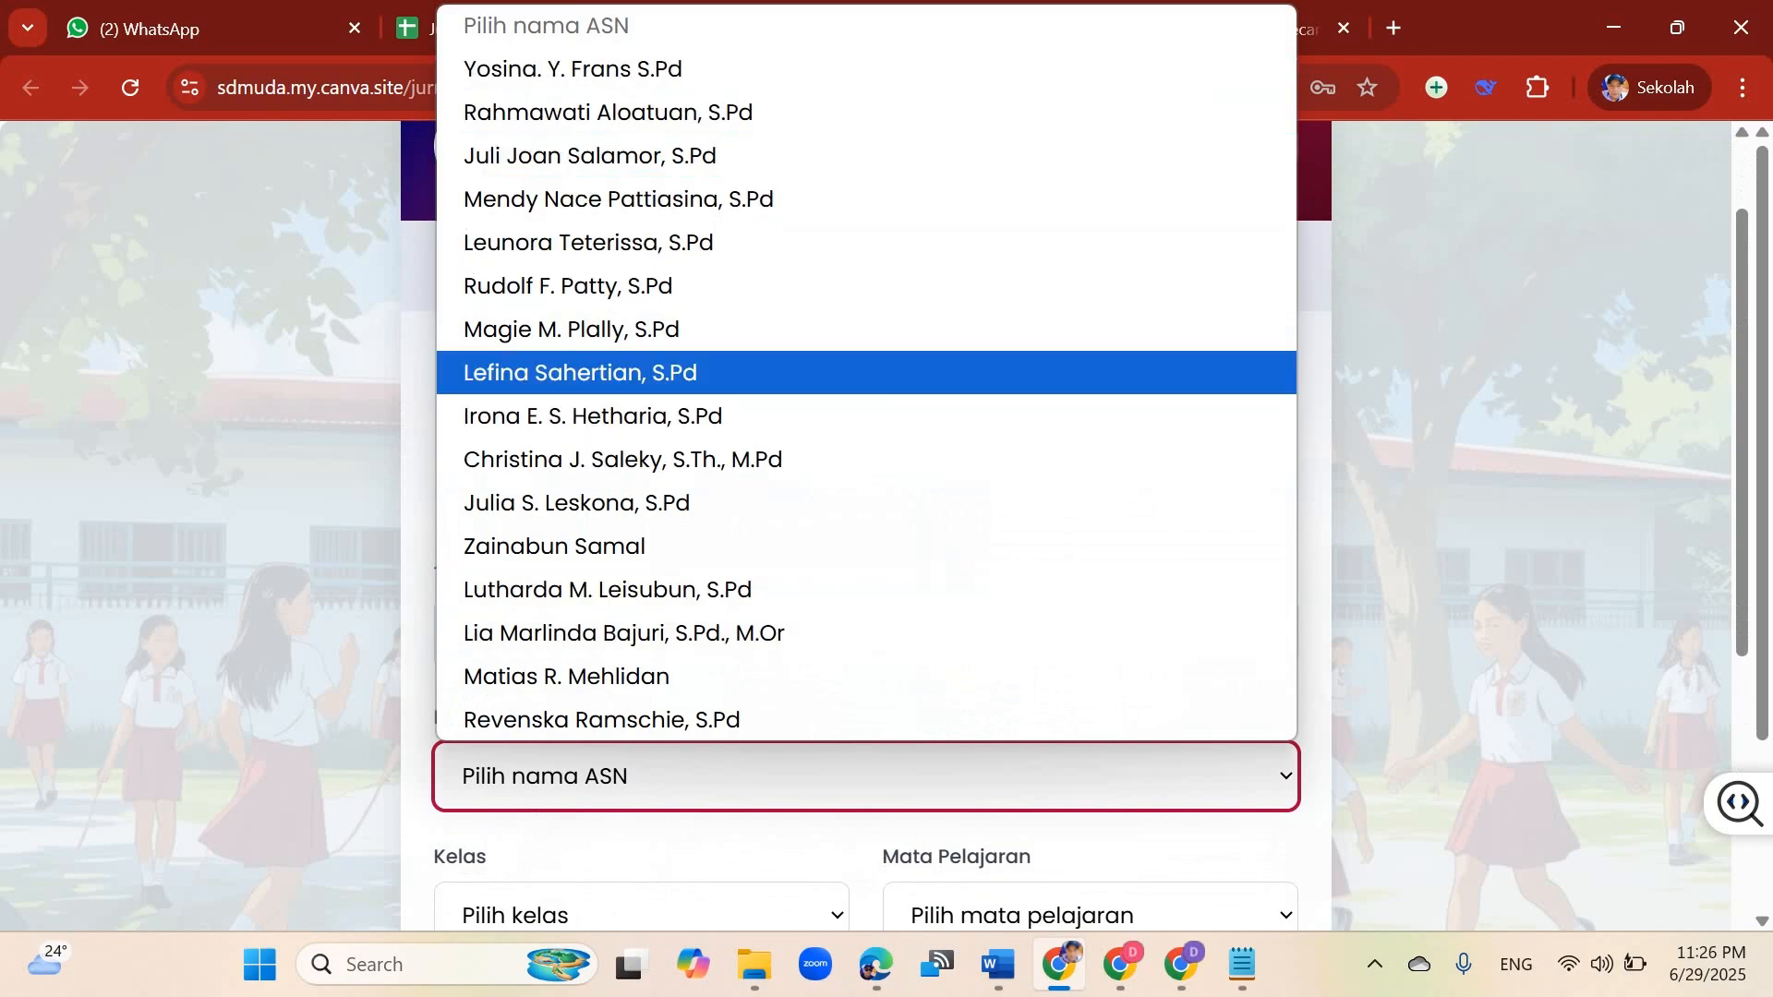
pyautogui.press('Escape')
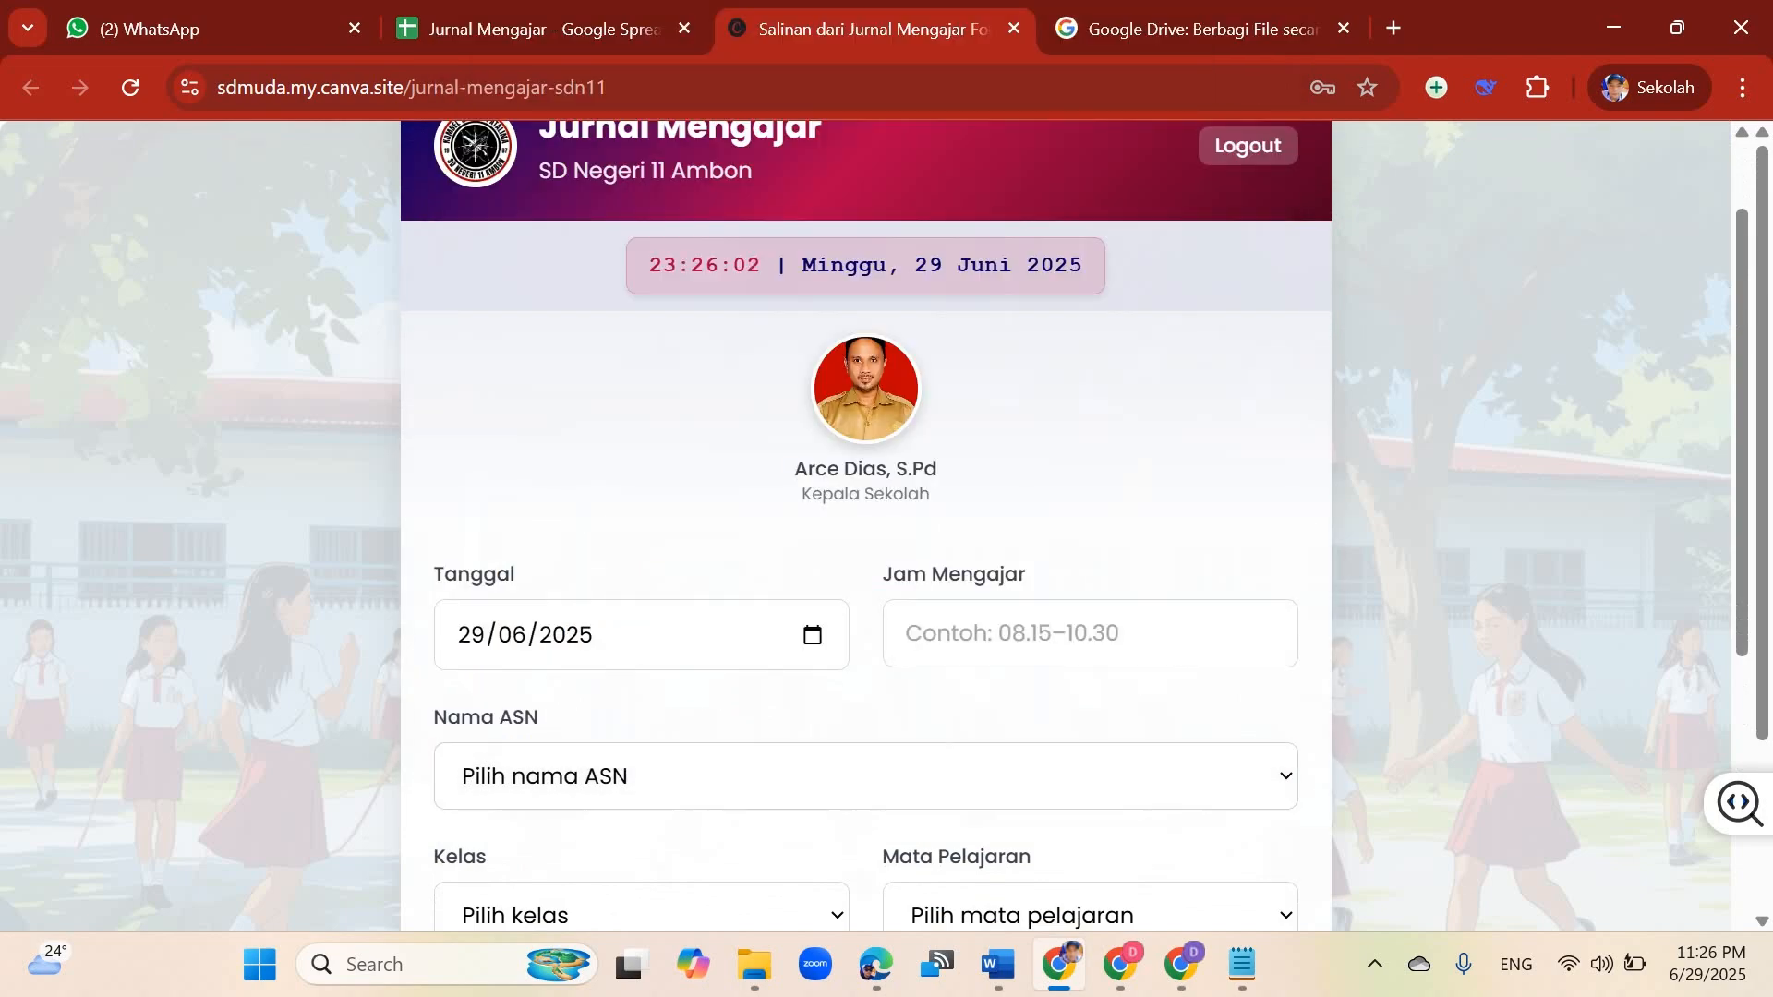
pyautogui.scroll(-4, 865, 527)
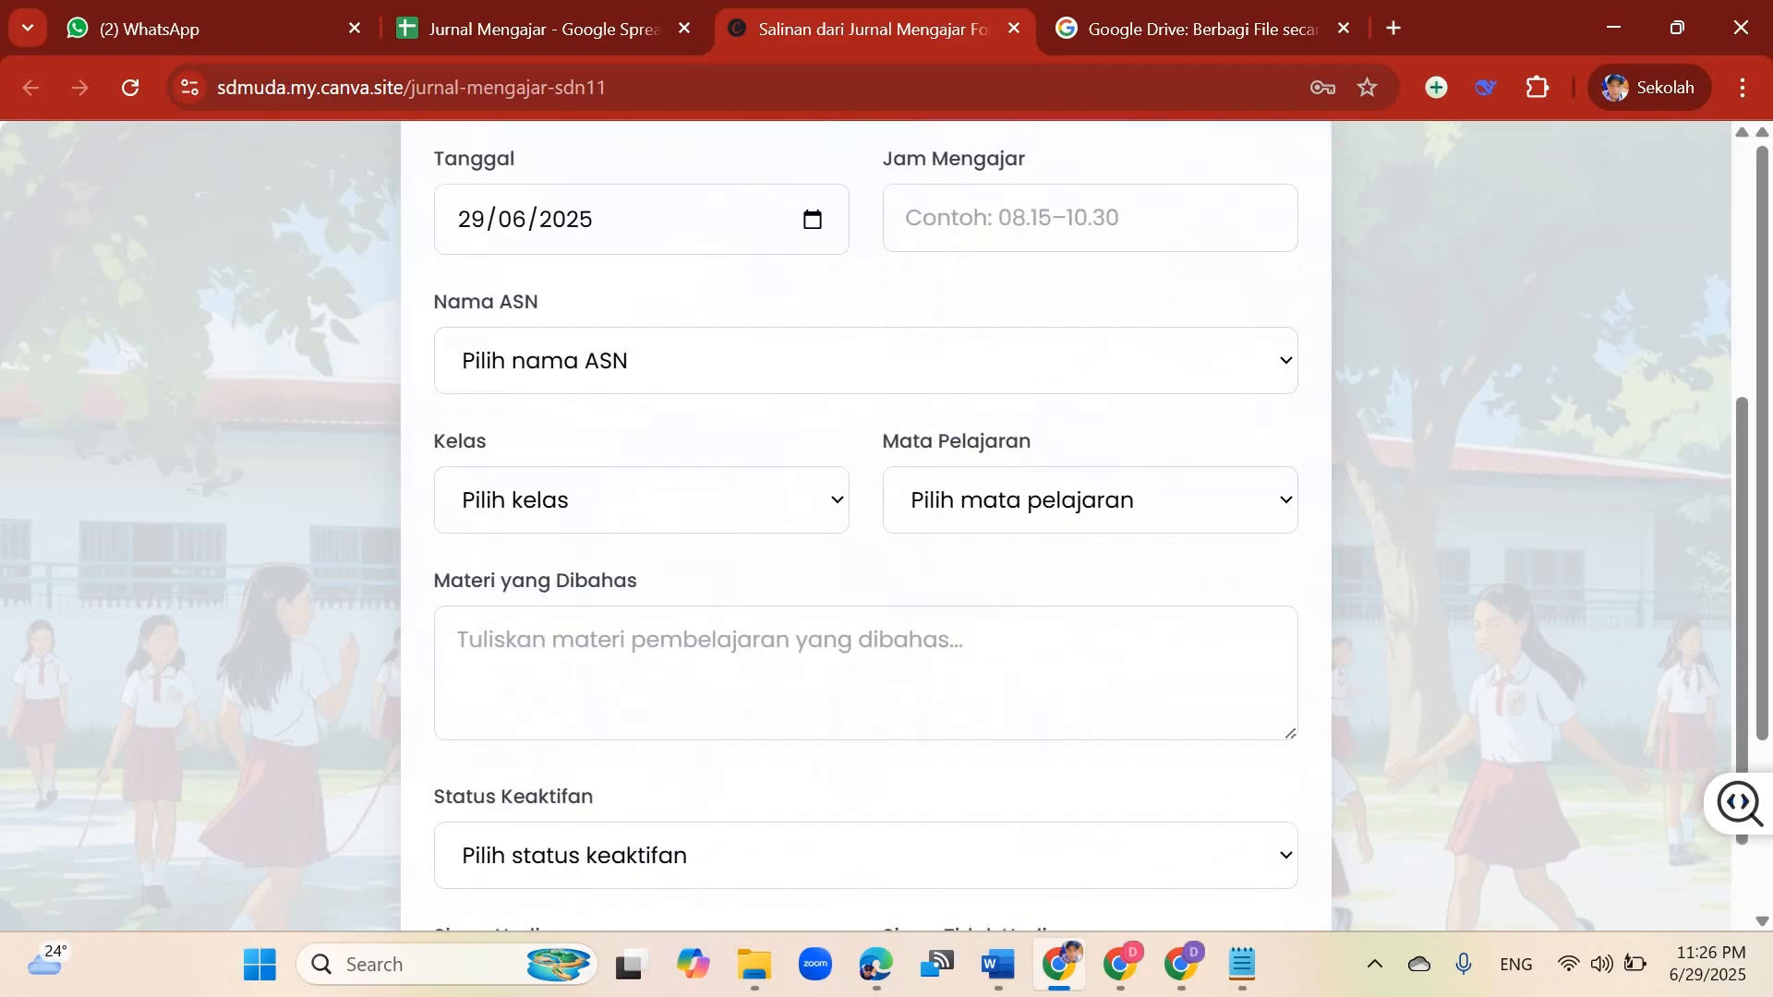
pyautogui.scroll(1, 865, 526)
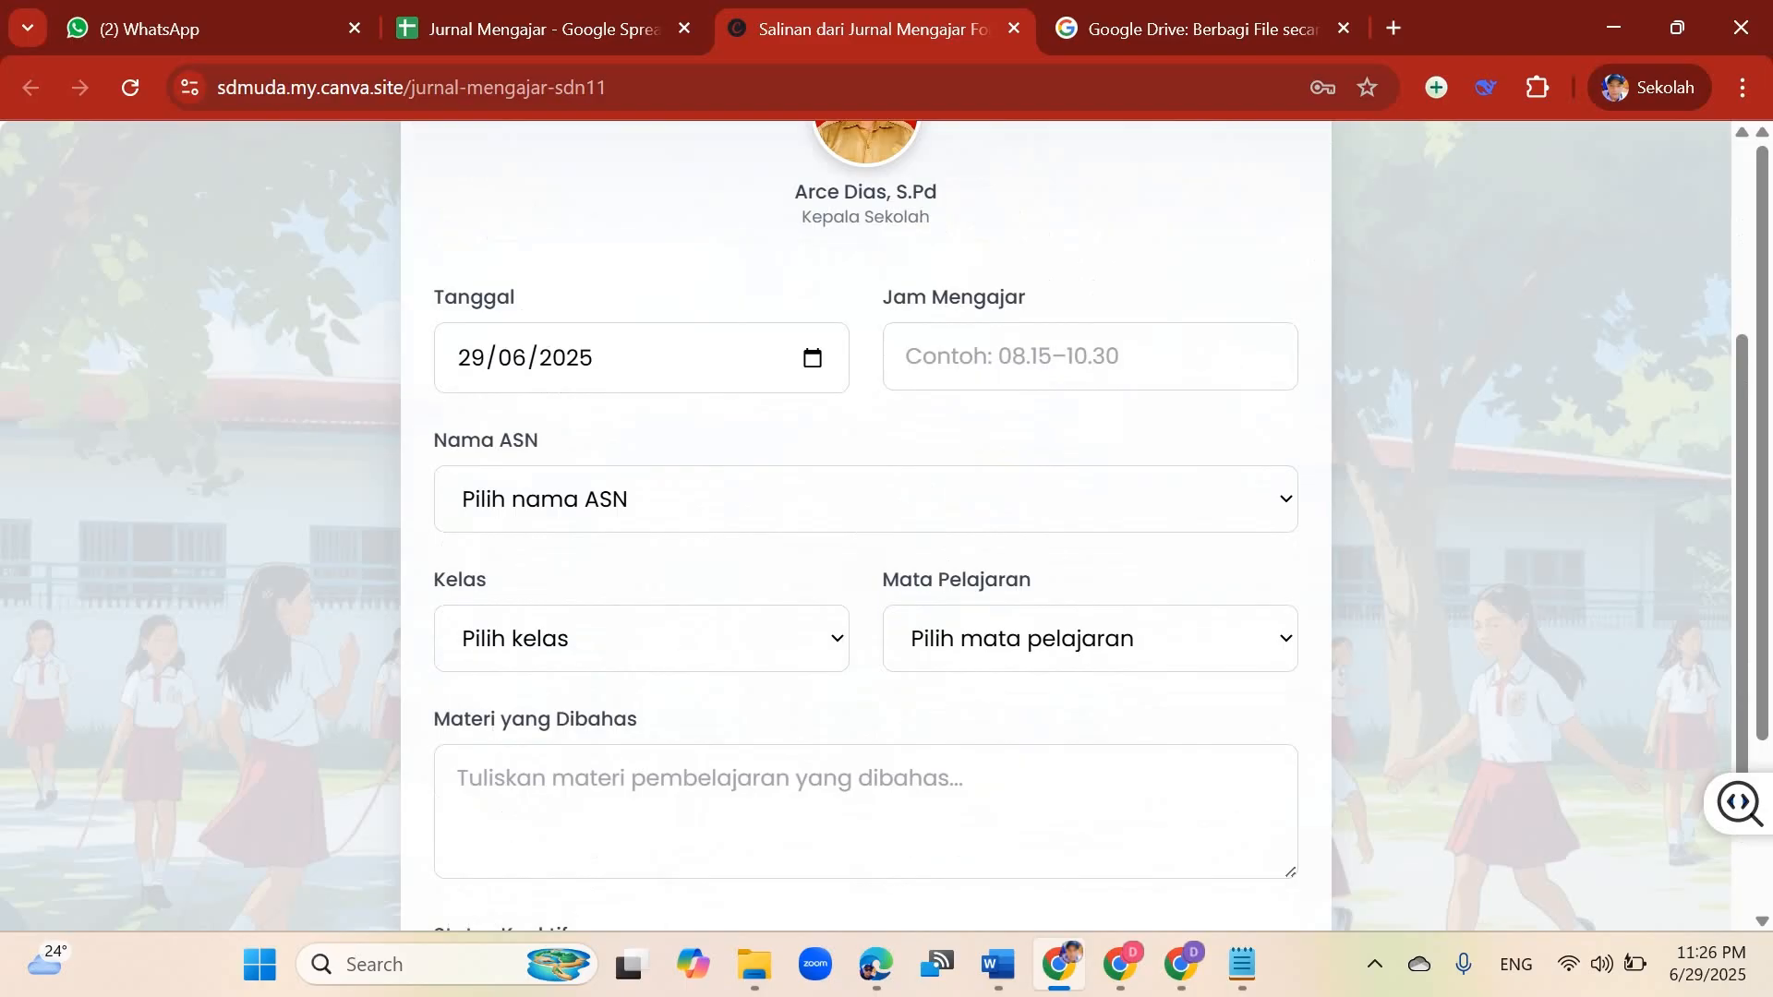
# Step: Set the Jam Mengajar teaching hours to 07.30 - 09.00
pyautogui.click(1048, 356)
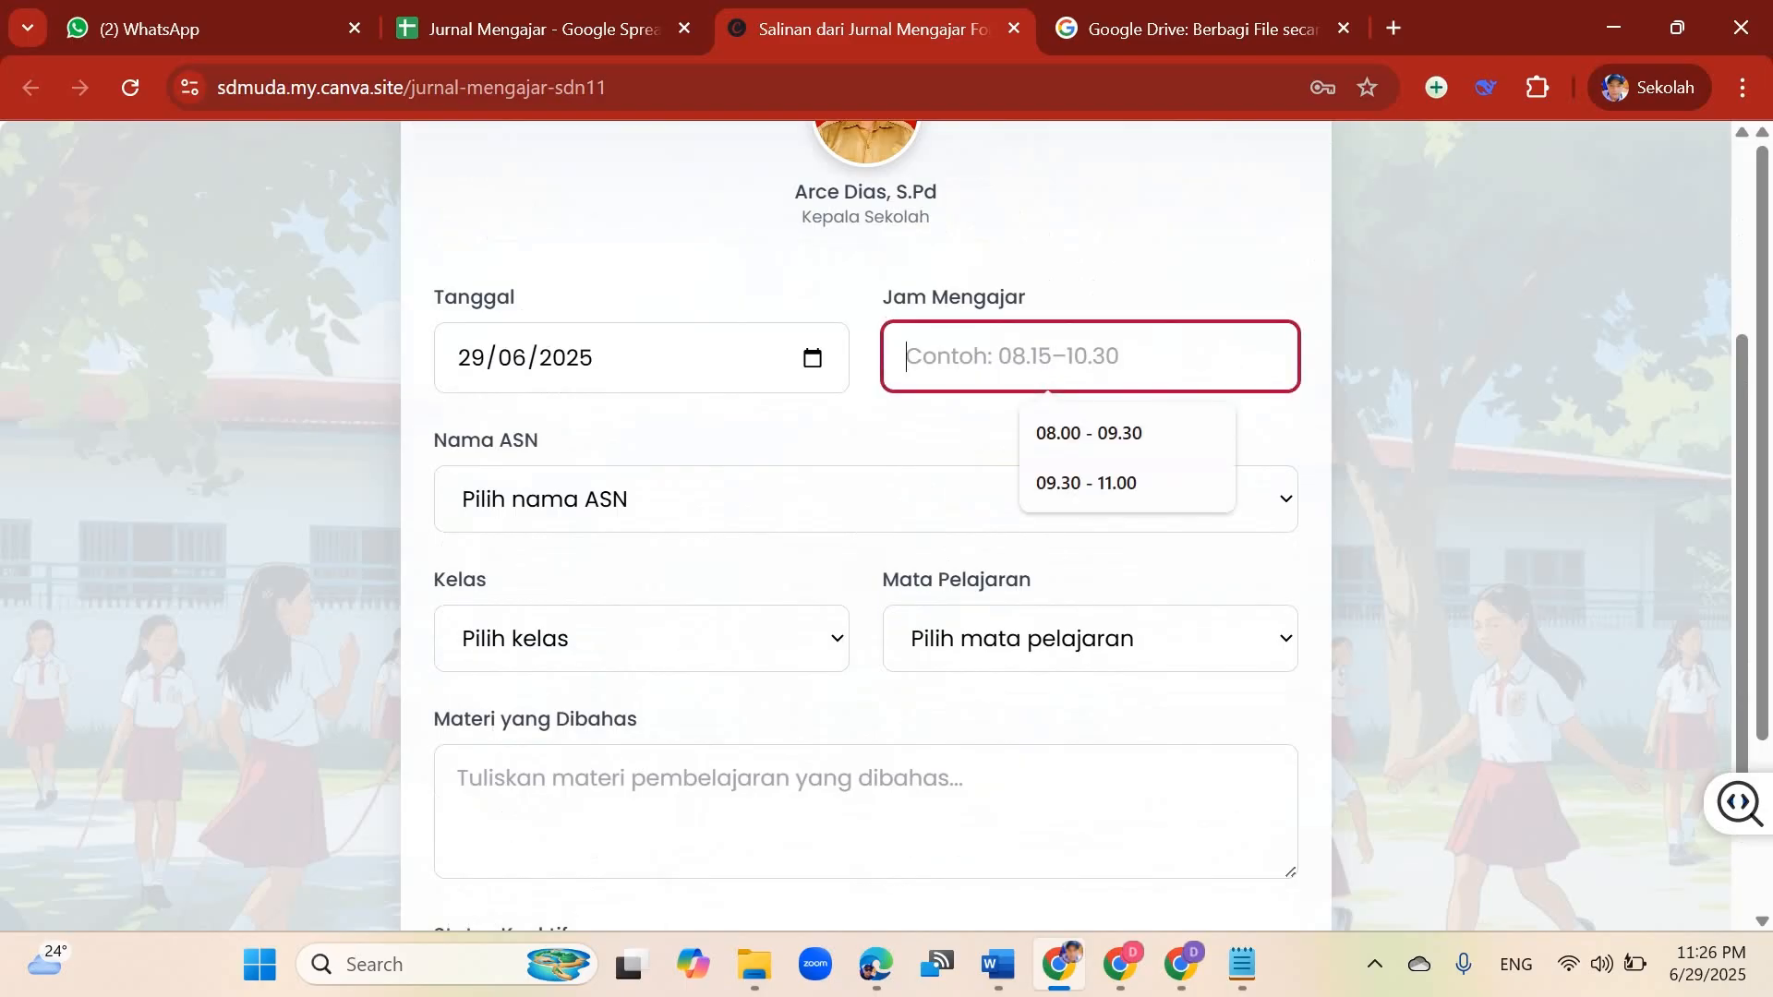
pyautogui.click(1090, 432)
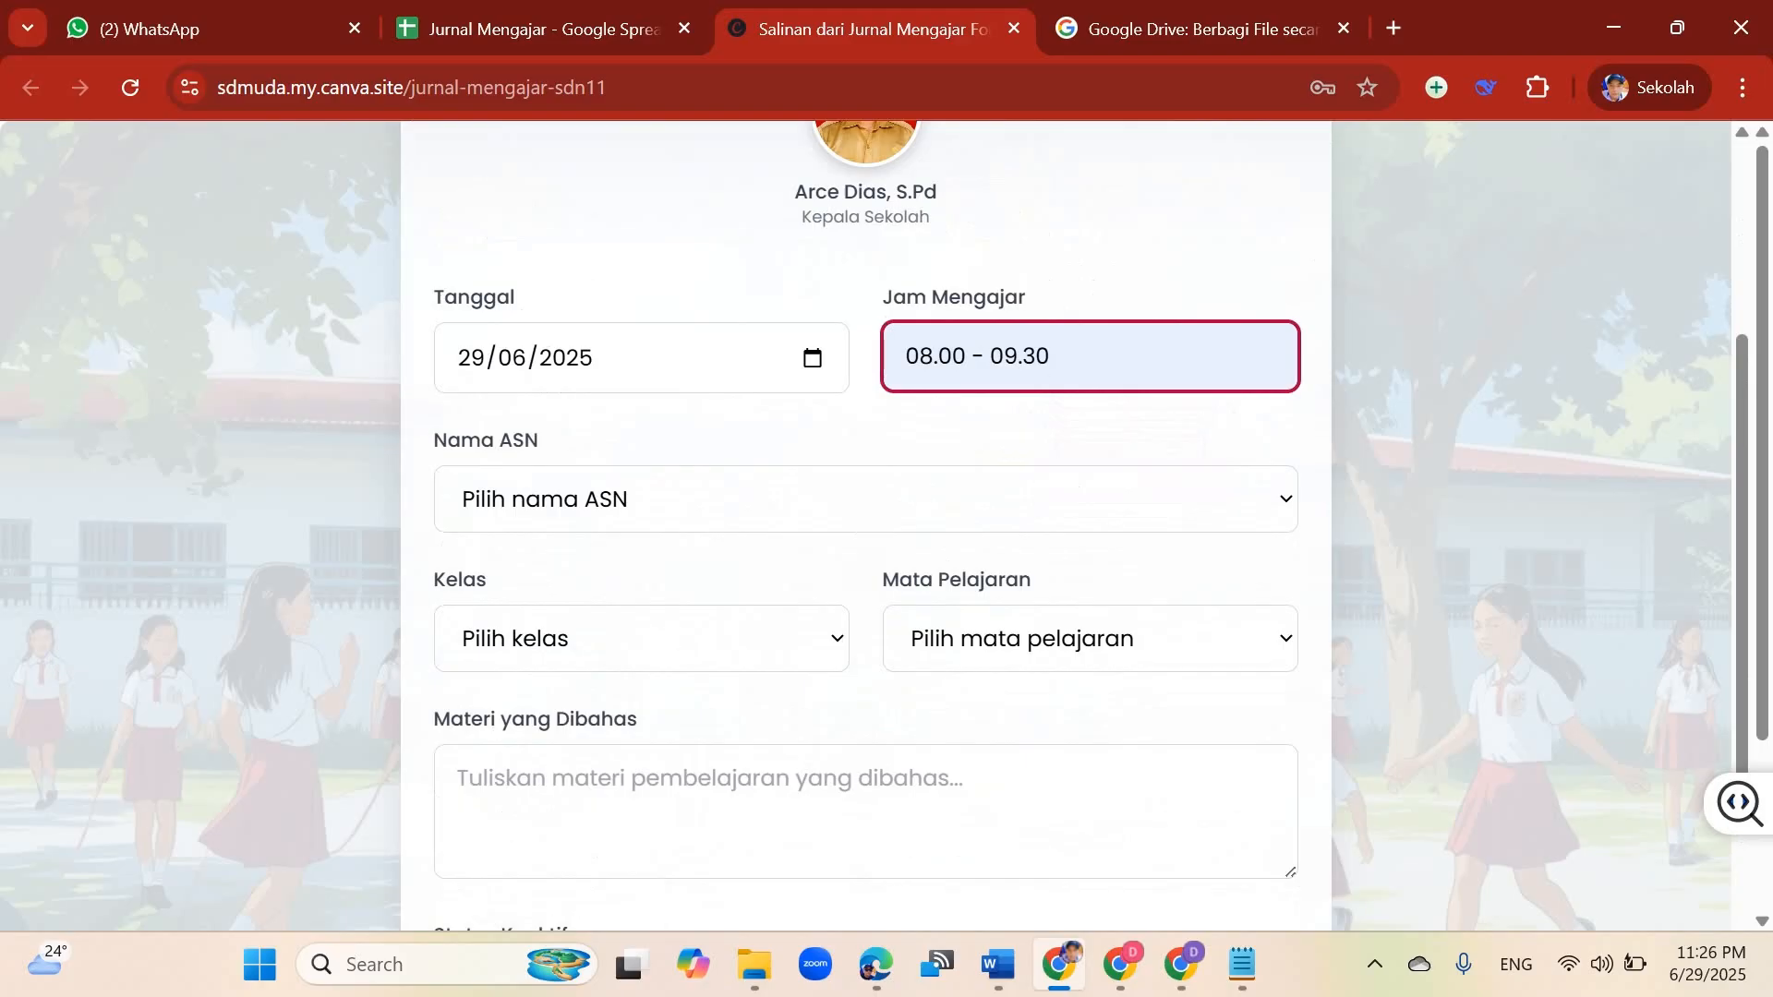
pyautogui.click(932, 356)
pyautogui.press('BackSpace')
pyautogui.write('7')
pyautogui.click(951, 357)
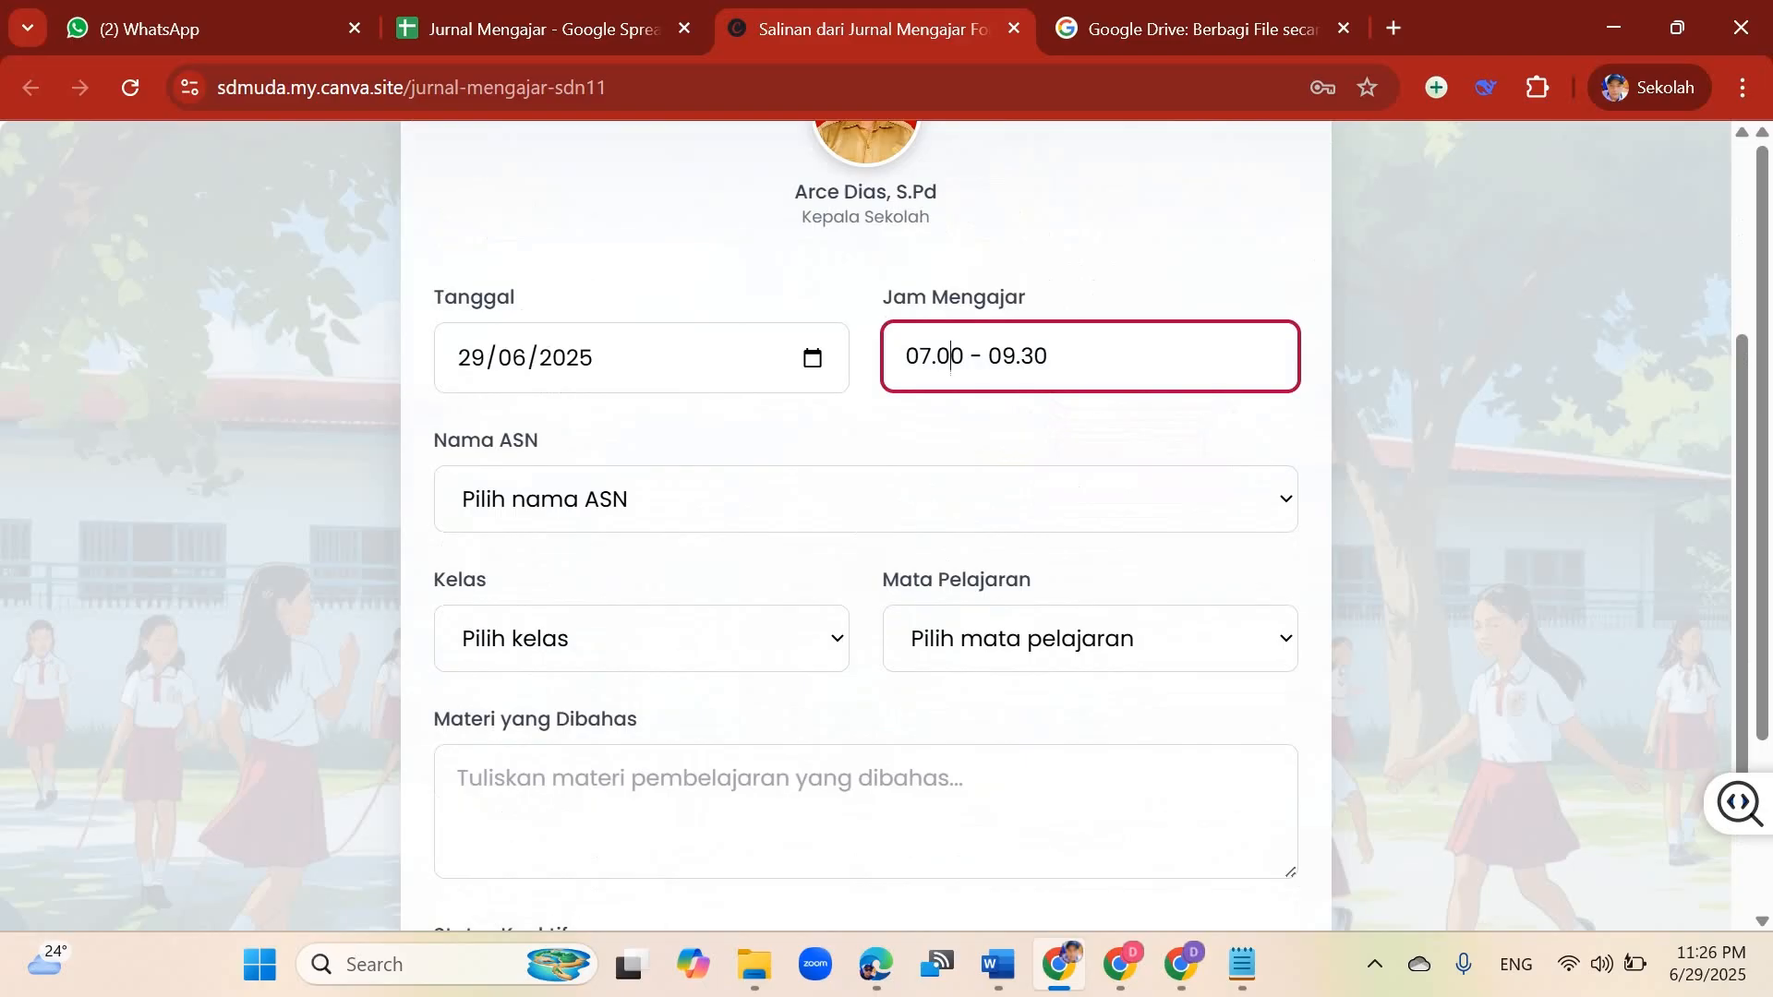
pyautogui.press('BackSpace')
pyautogui.write('3')
pyautogui.click(1020, 358)
pyautogui.press('Delete')
pyautogui.write('0')
# Step: Select the teacher's name in the Nama ASN field
pyautogui.click(866, 499)
pyautogui.press('Up')
pyautogui.press('Up')
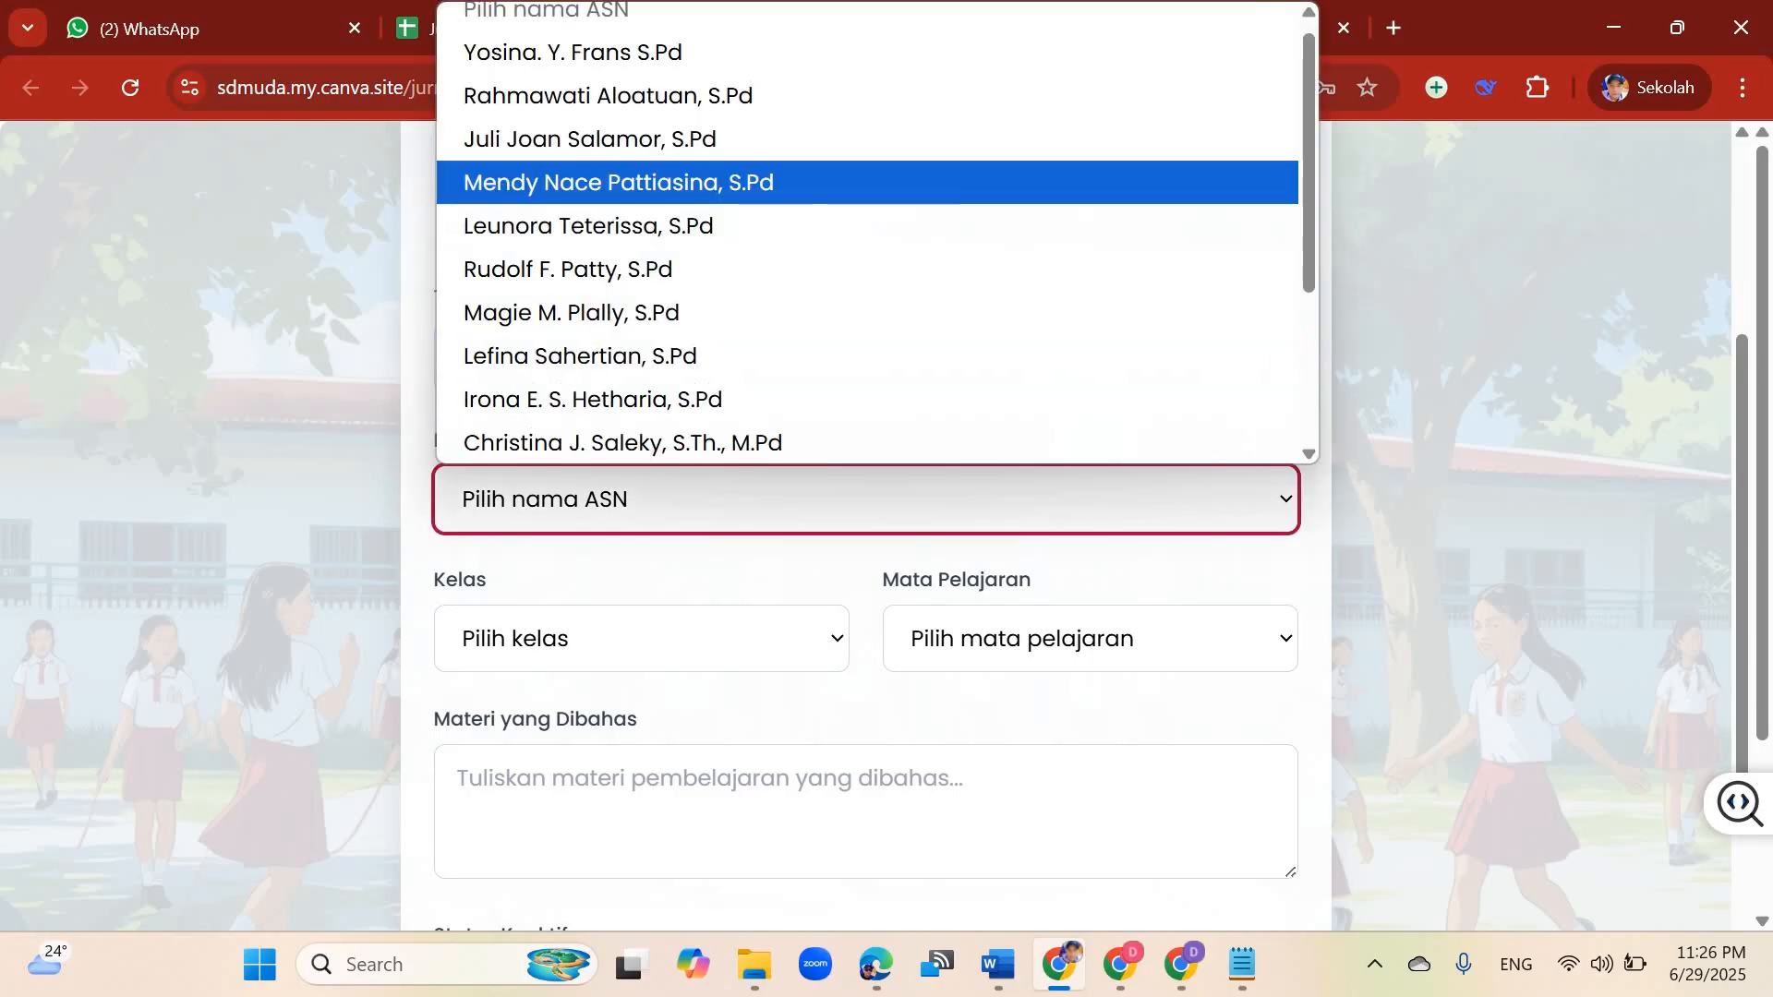
pyautogui.press('Down')
pyautogui.press('Down')
pyautogui.press('Return')
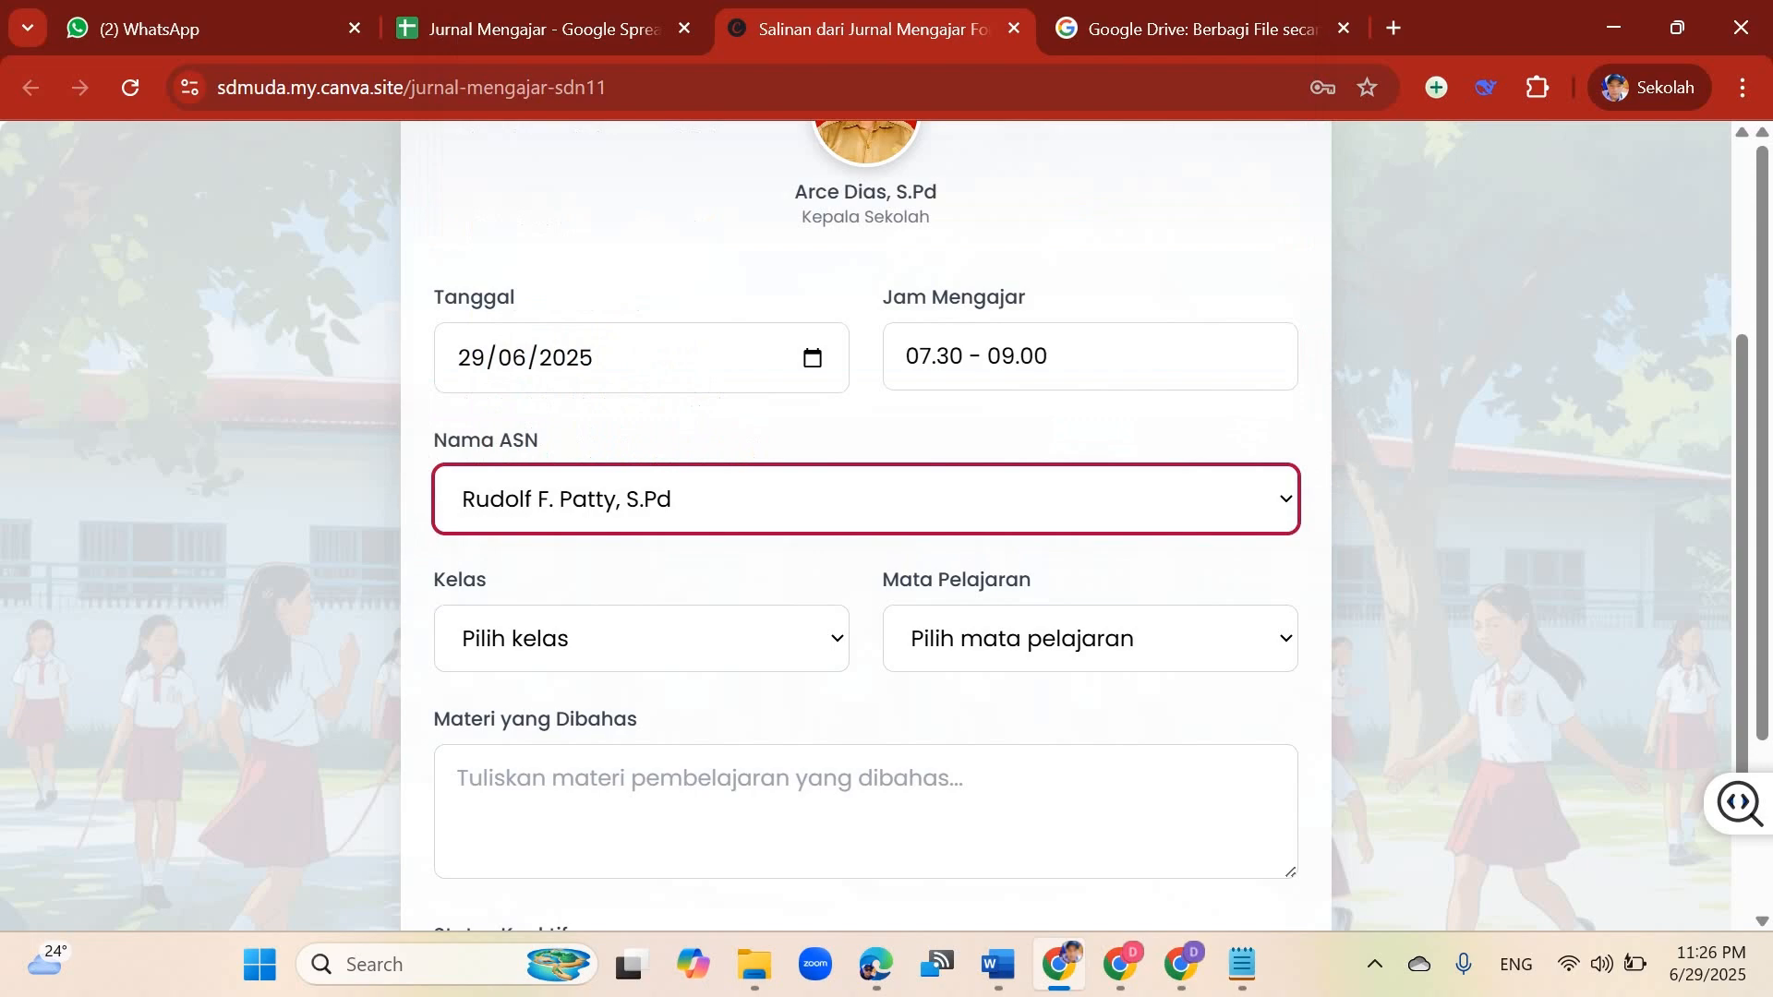
# Step: Set the Kelas field to class 4B
pyautogui.scroll(-3, 1232, 637)
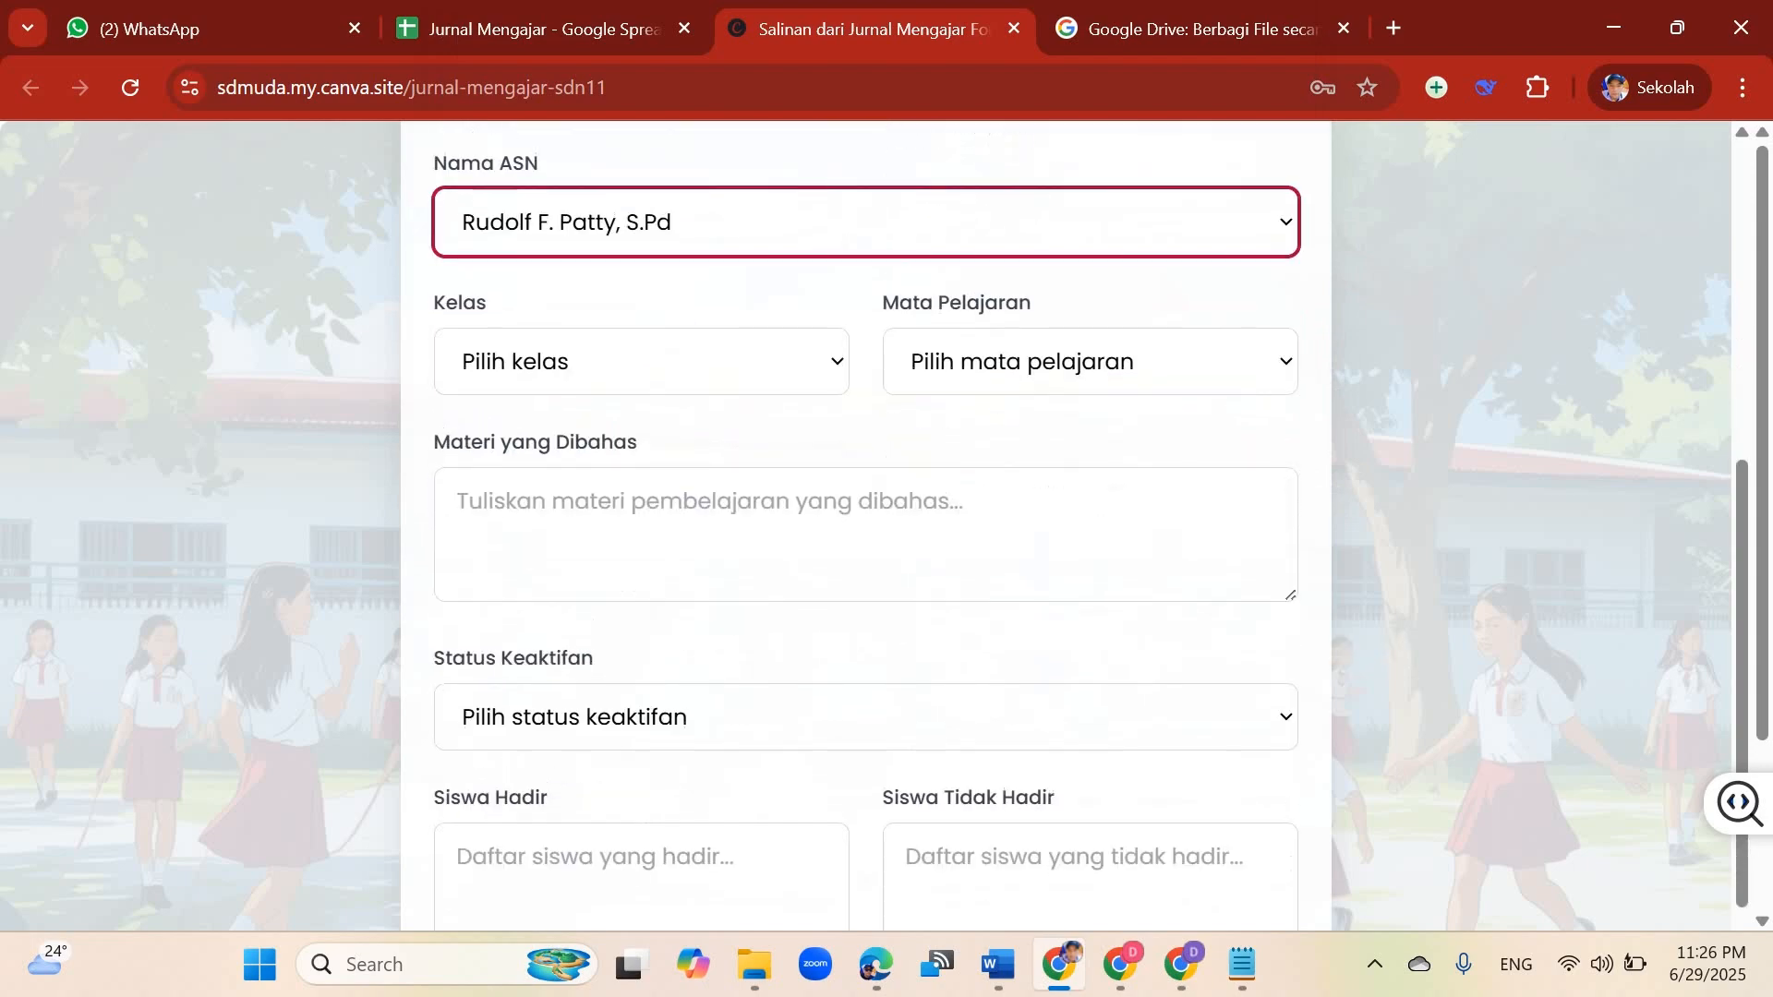
pyautogui.click(641, 361)
pyautogui.press('Down')
pyautogui.press('Down')
pyautogui.press('Down')
pyautogui.press('Down')
pyautogui.press('Down')
pyautogui.press('Down')
pyautogui.press('Down')
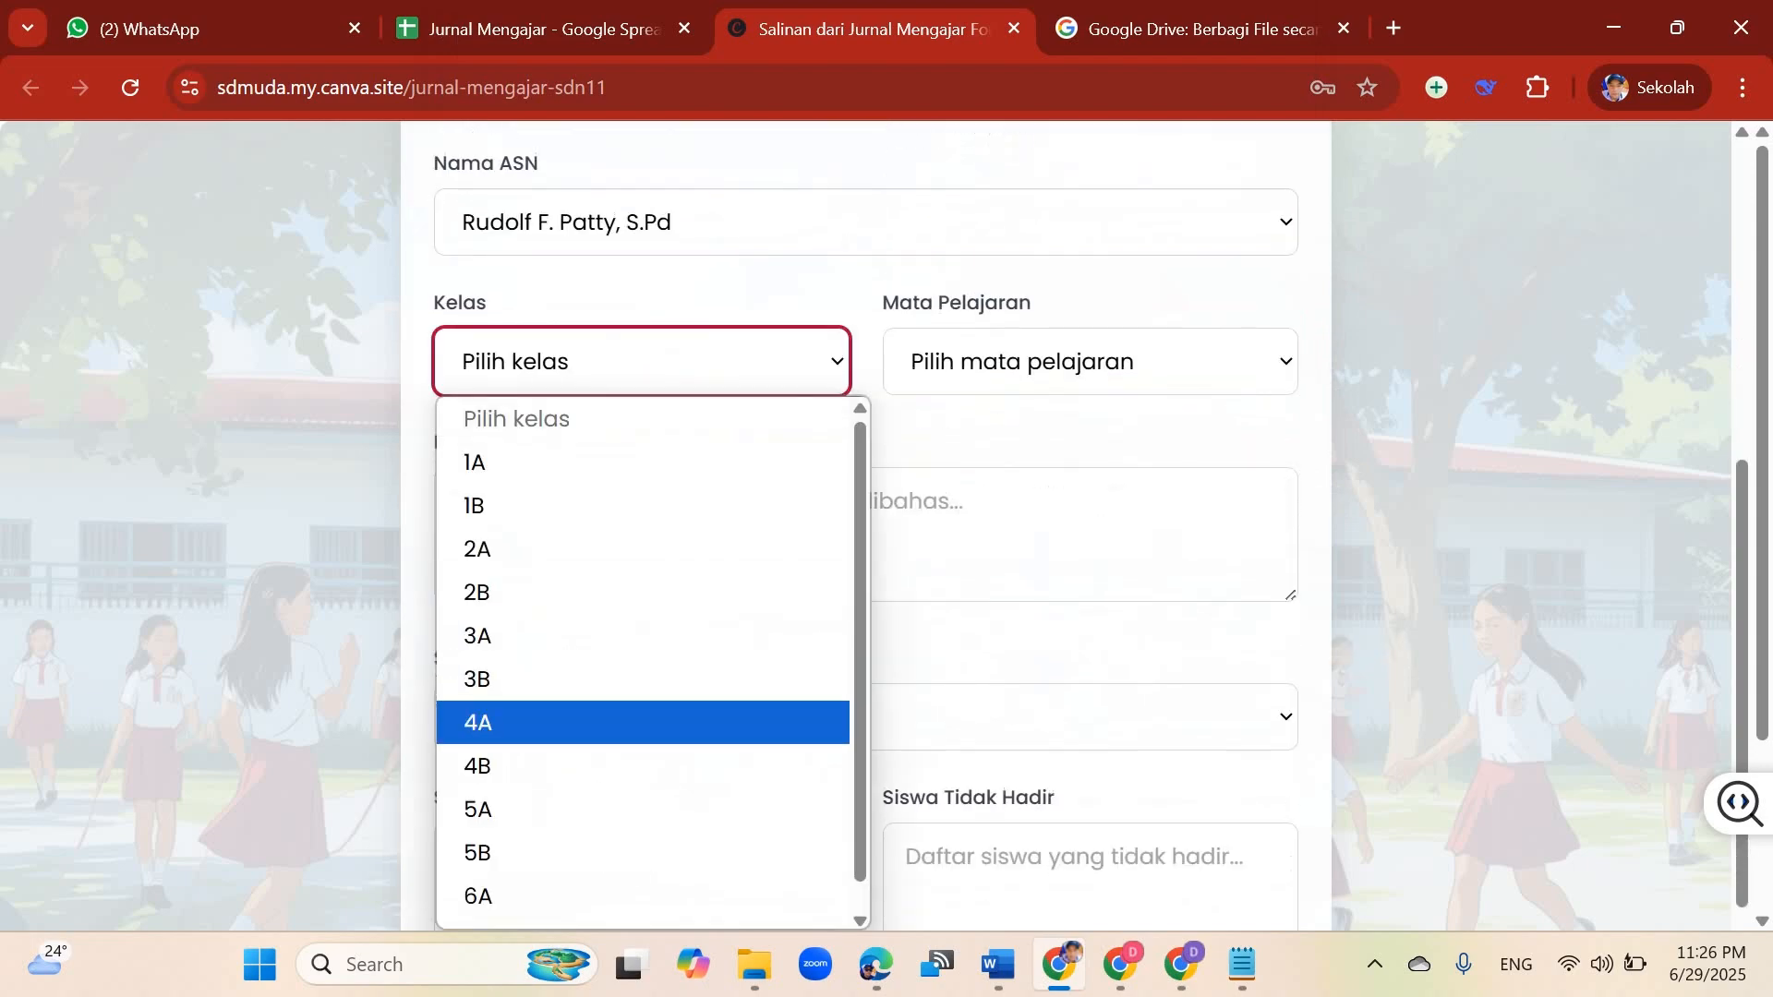
pyautogui.press('Down')
pyautogui.press('Return')
# Step: Set the Mata Pelajaran subject to Pendidikan Pancasila
pyautogui.click(1089, 360)
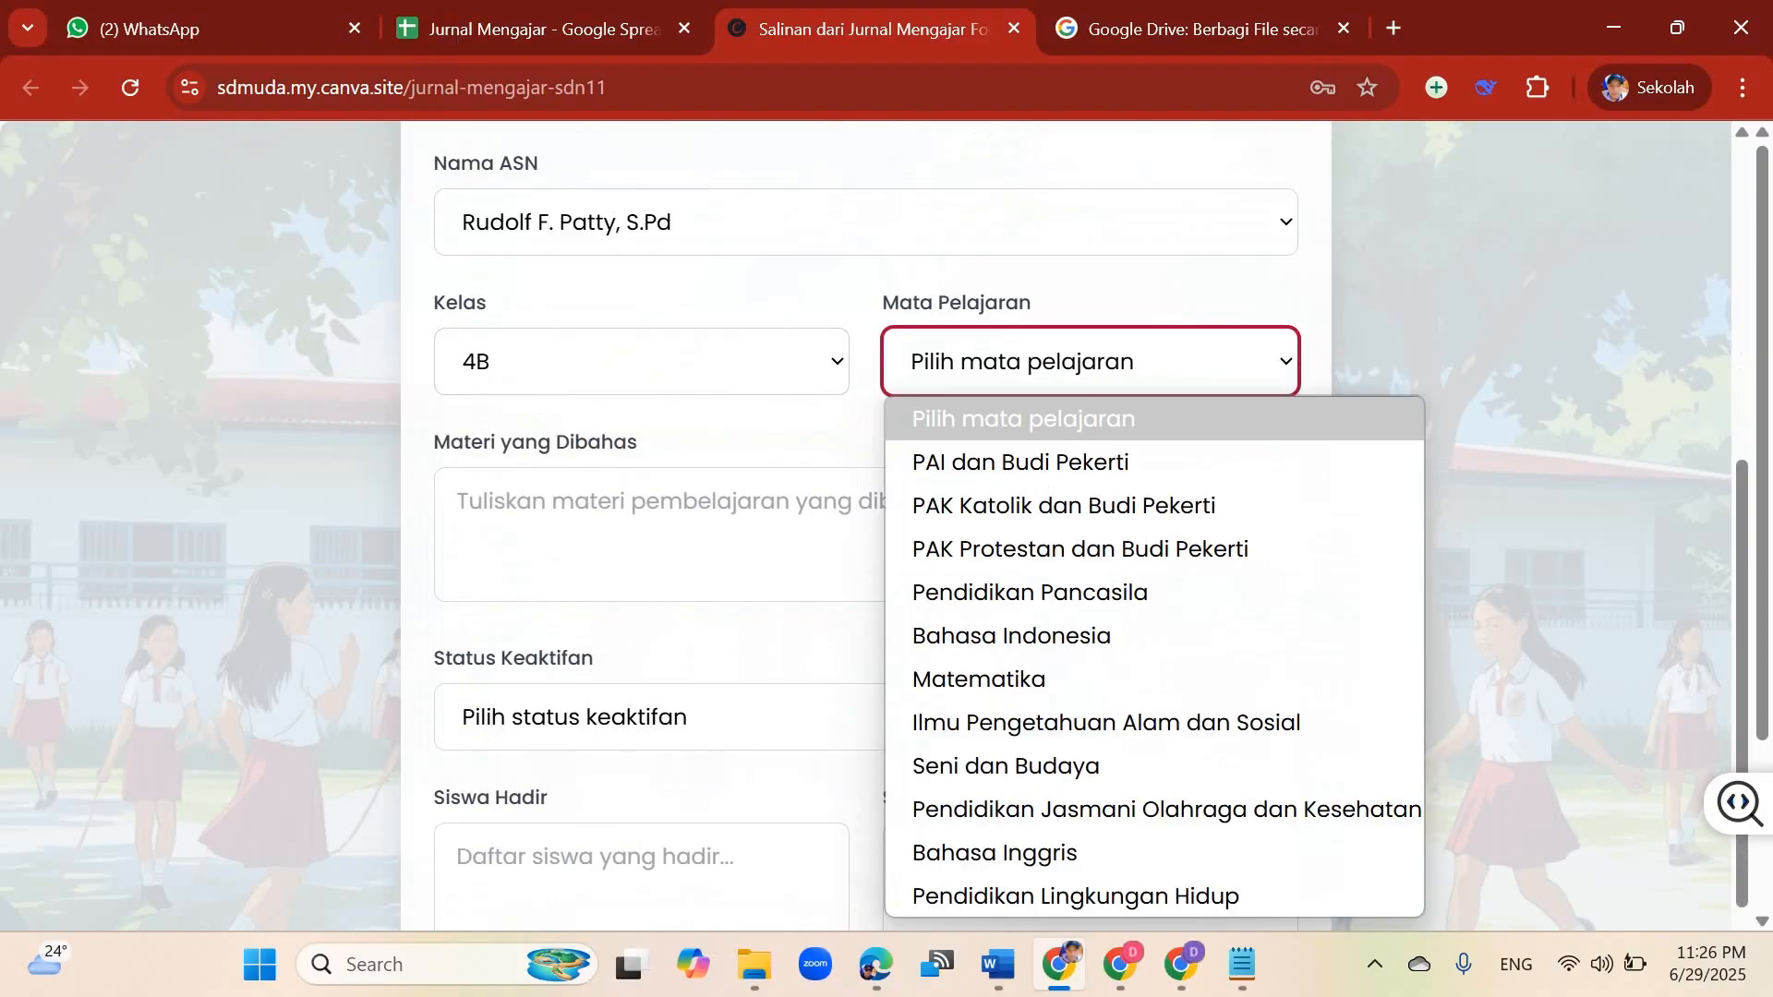
pyautogui.press('Down')
pyautogui.press('Down')
pyautogui.press('Down')
pyautogui.press('Down')
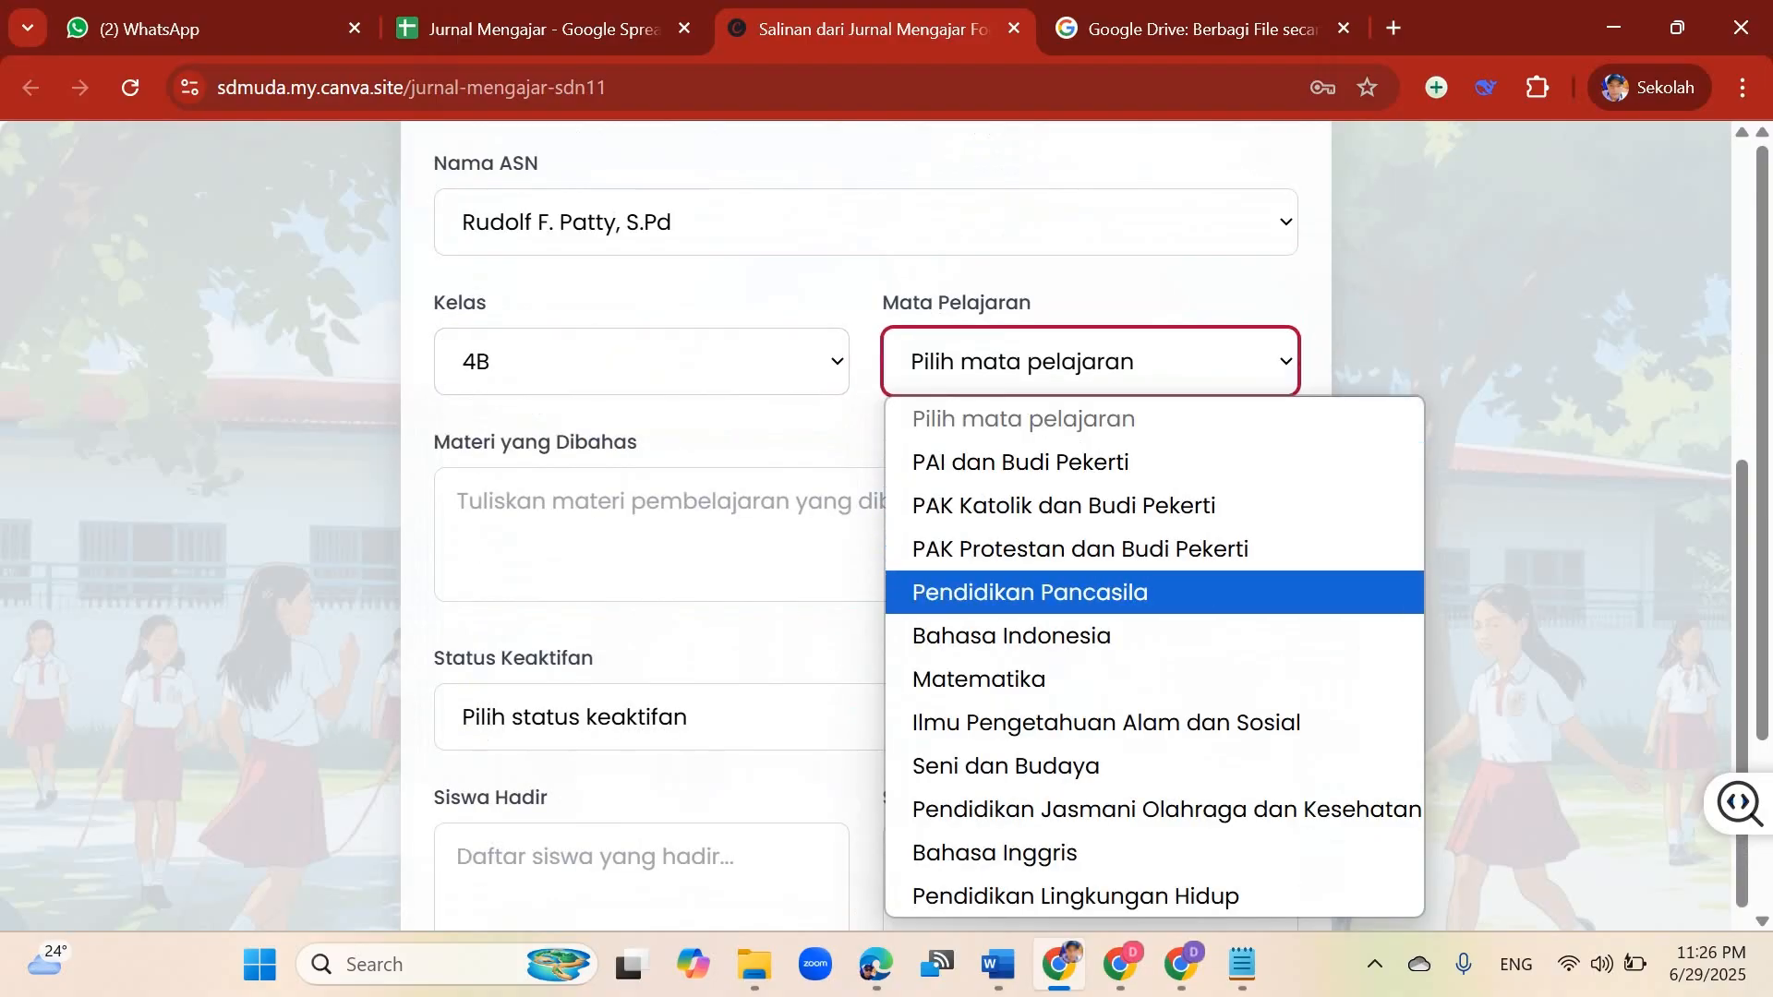
pyautogui.press('Return')
pyautogui.press('Tab')
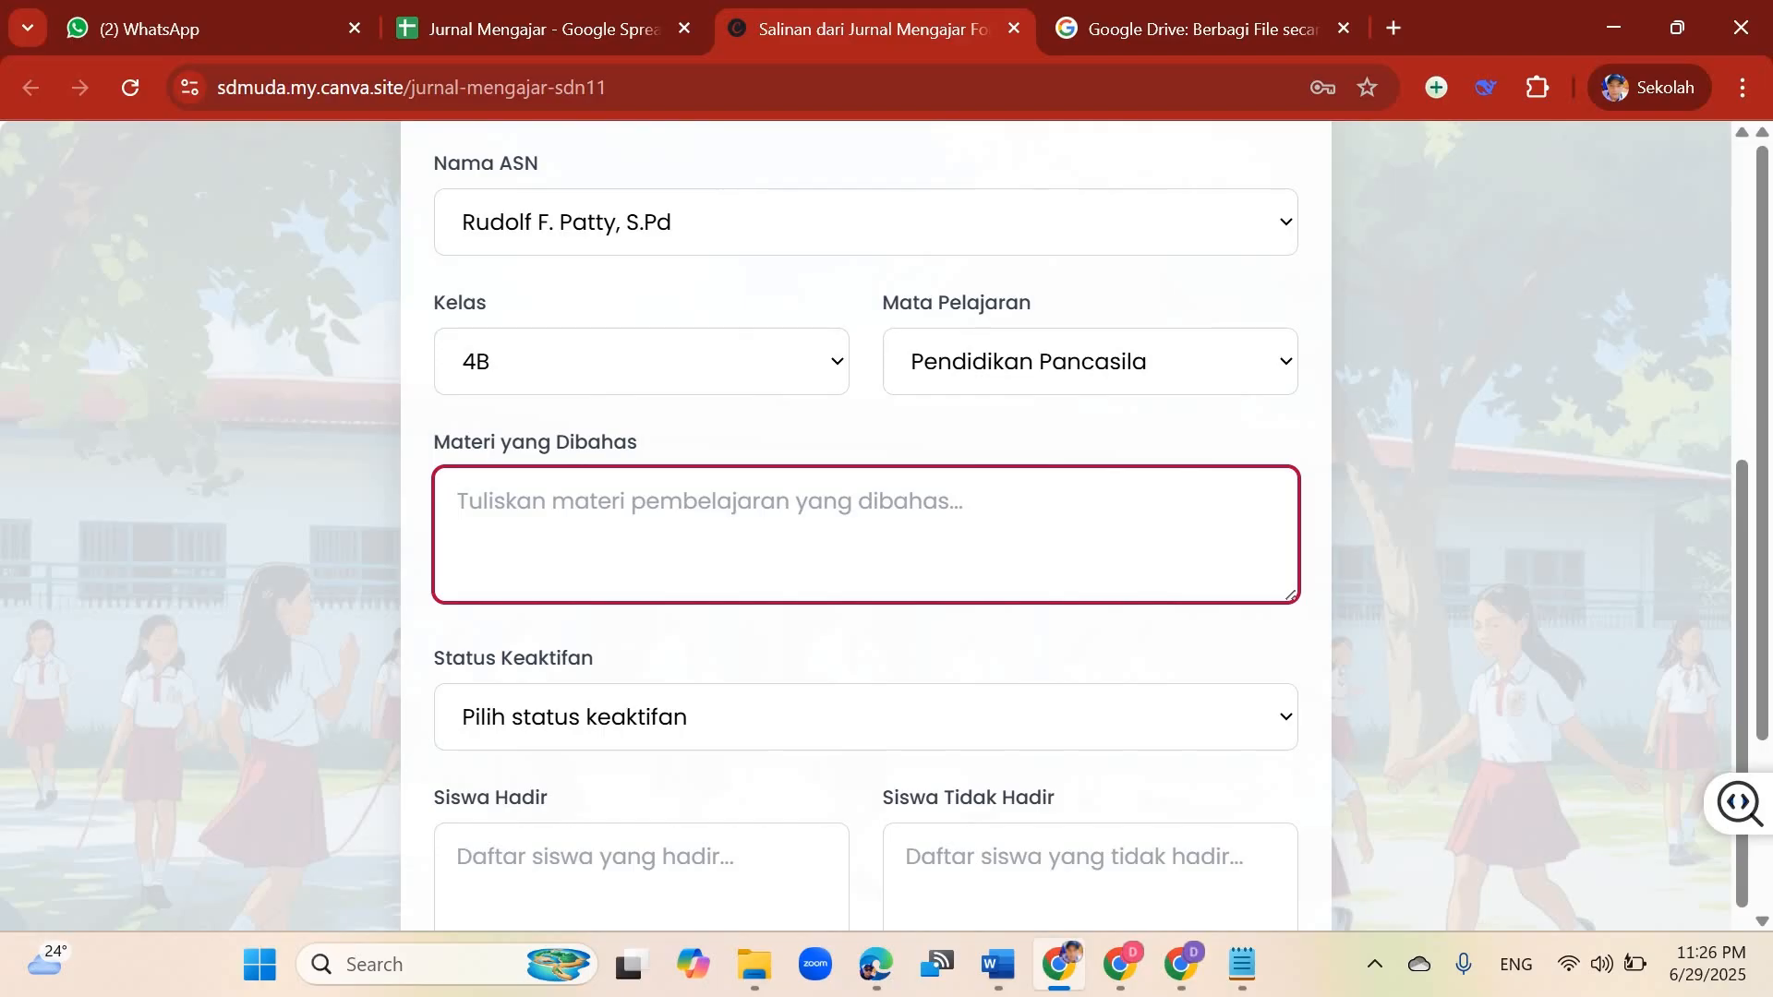
# Step: Enter Simbol Pancasila as the Materi yang Dibahas
pyautogui.scroll(3, 866, 527)
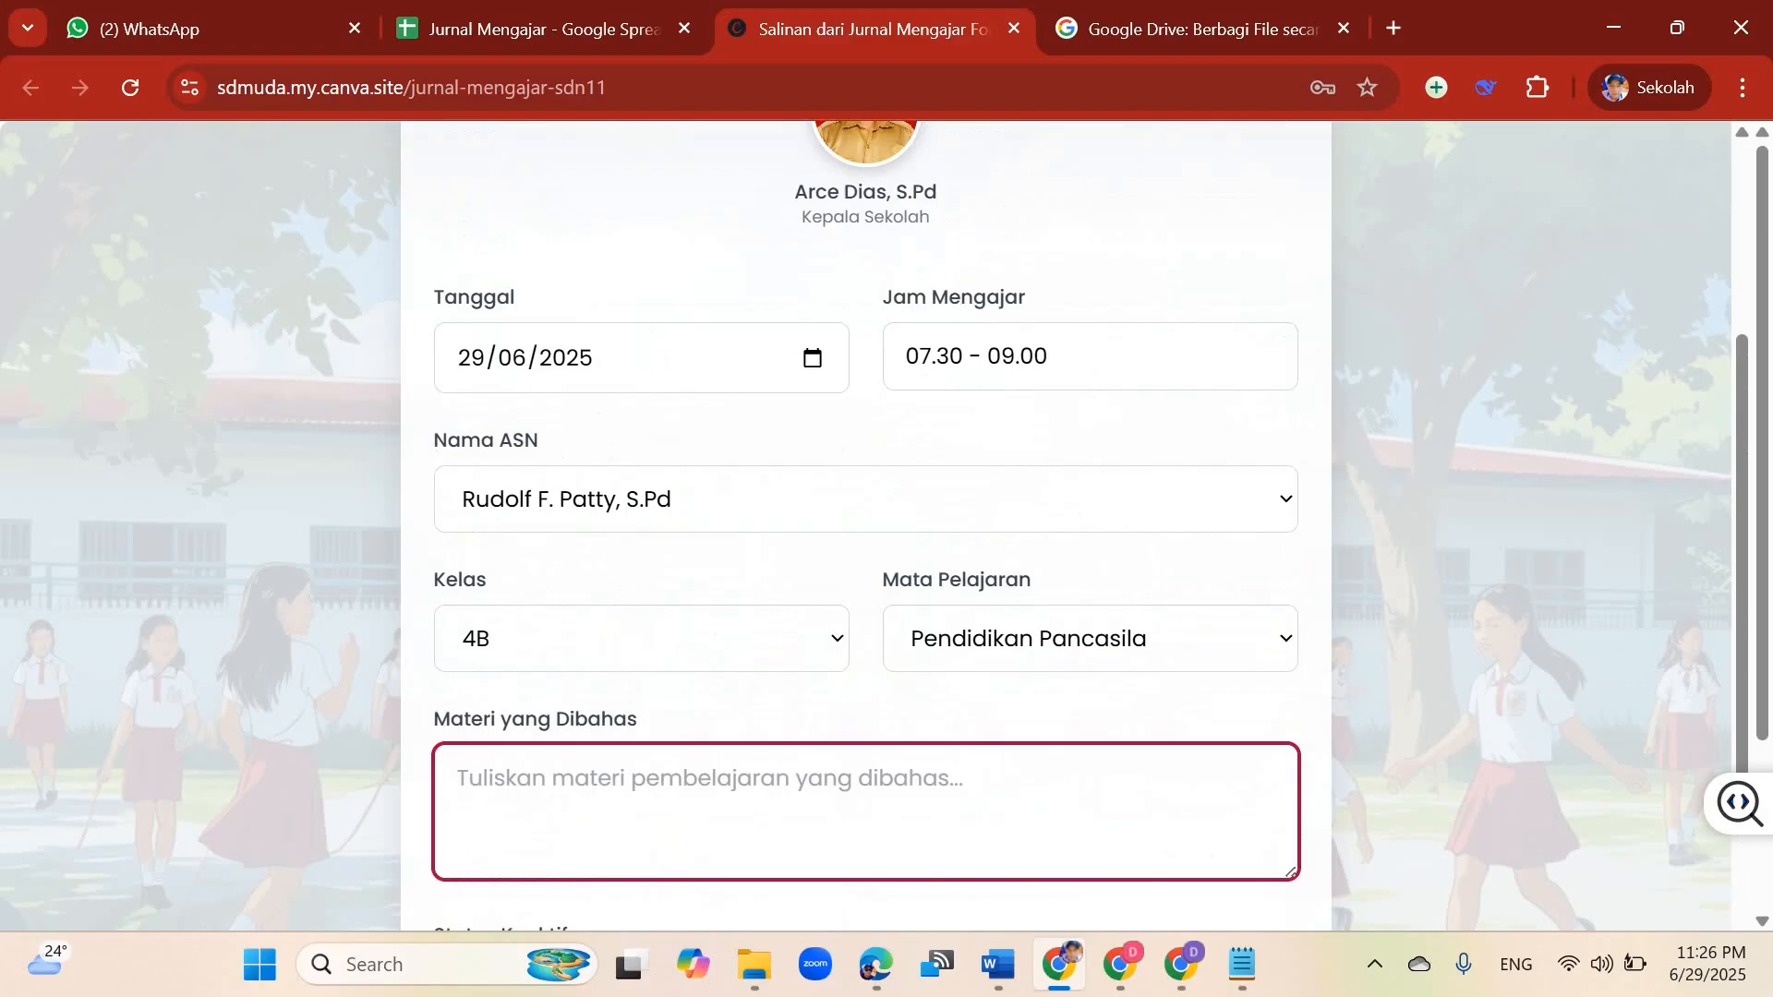
pyautogui.scroll(-2, 866, 527)
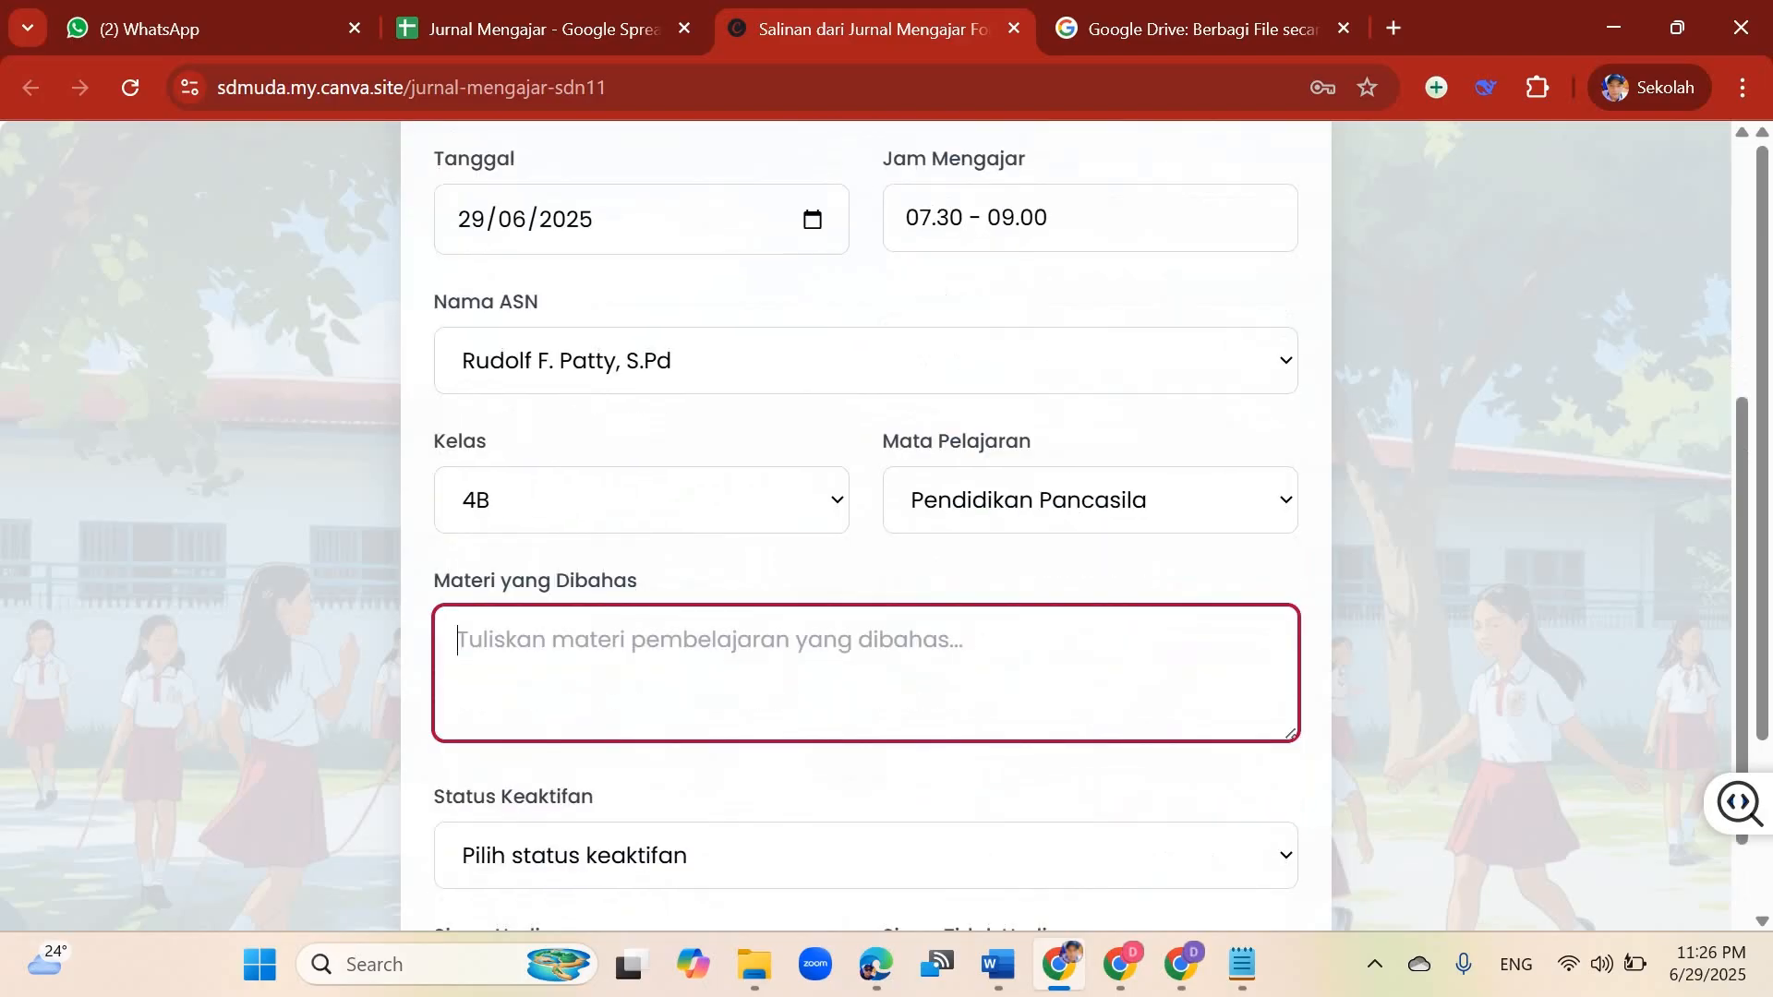
pyautogui.write('Si,bo')
pyautogui.press('BackSpace')
pyautogui.press('BackSpace')
pyautogui.press('BackSpace')
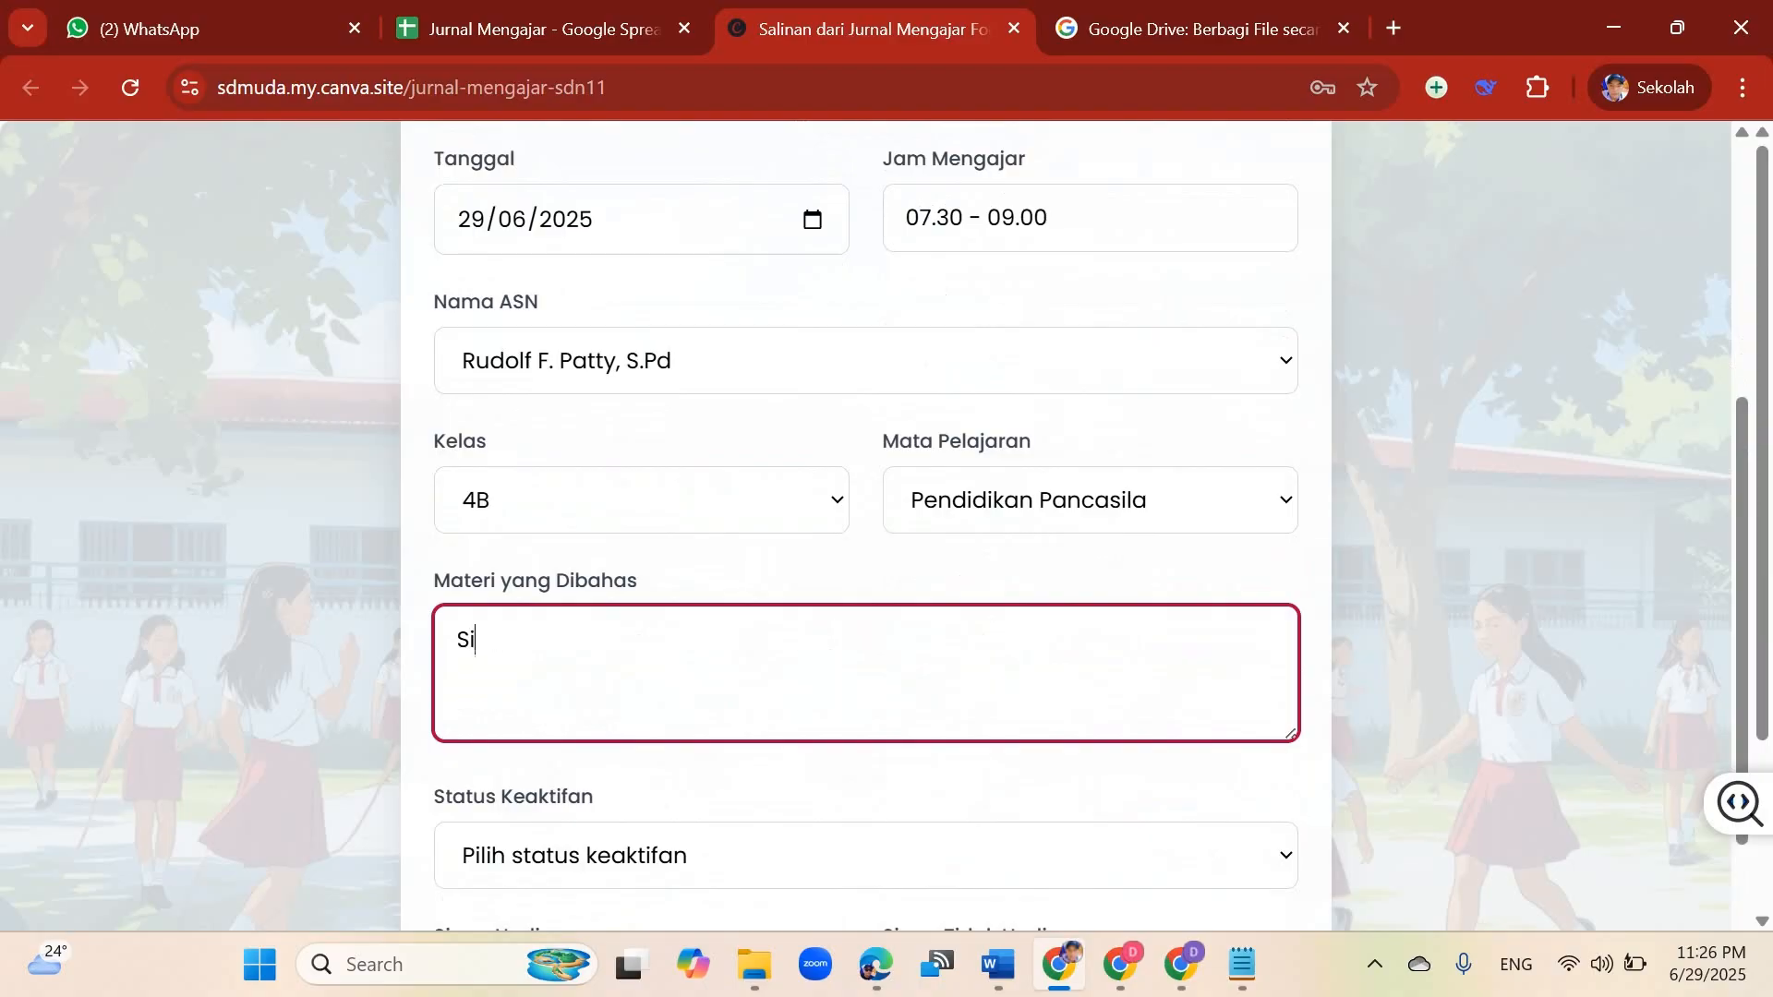
pyautogui.write('mbol Pan')
pyautogui.write('casila')
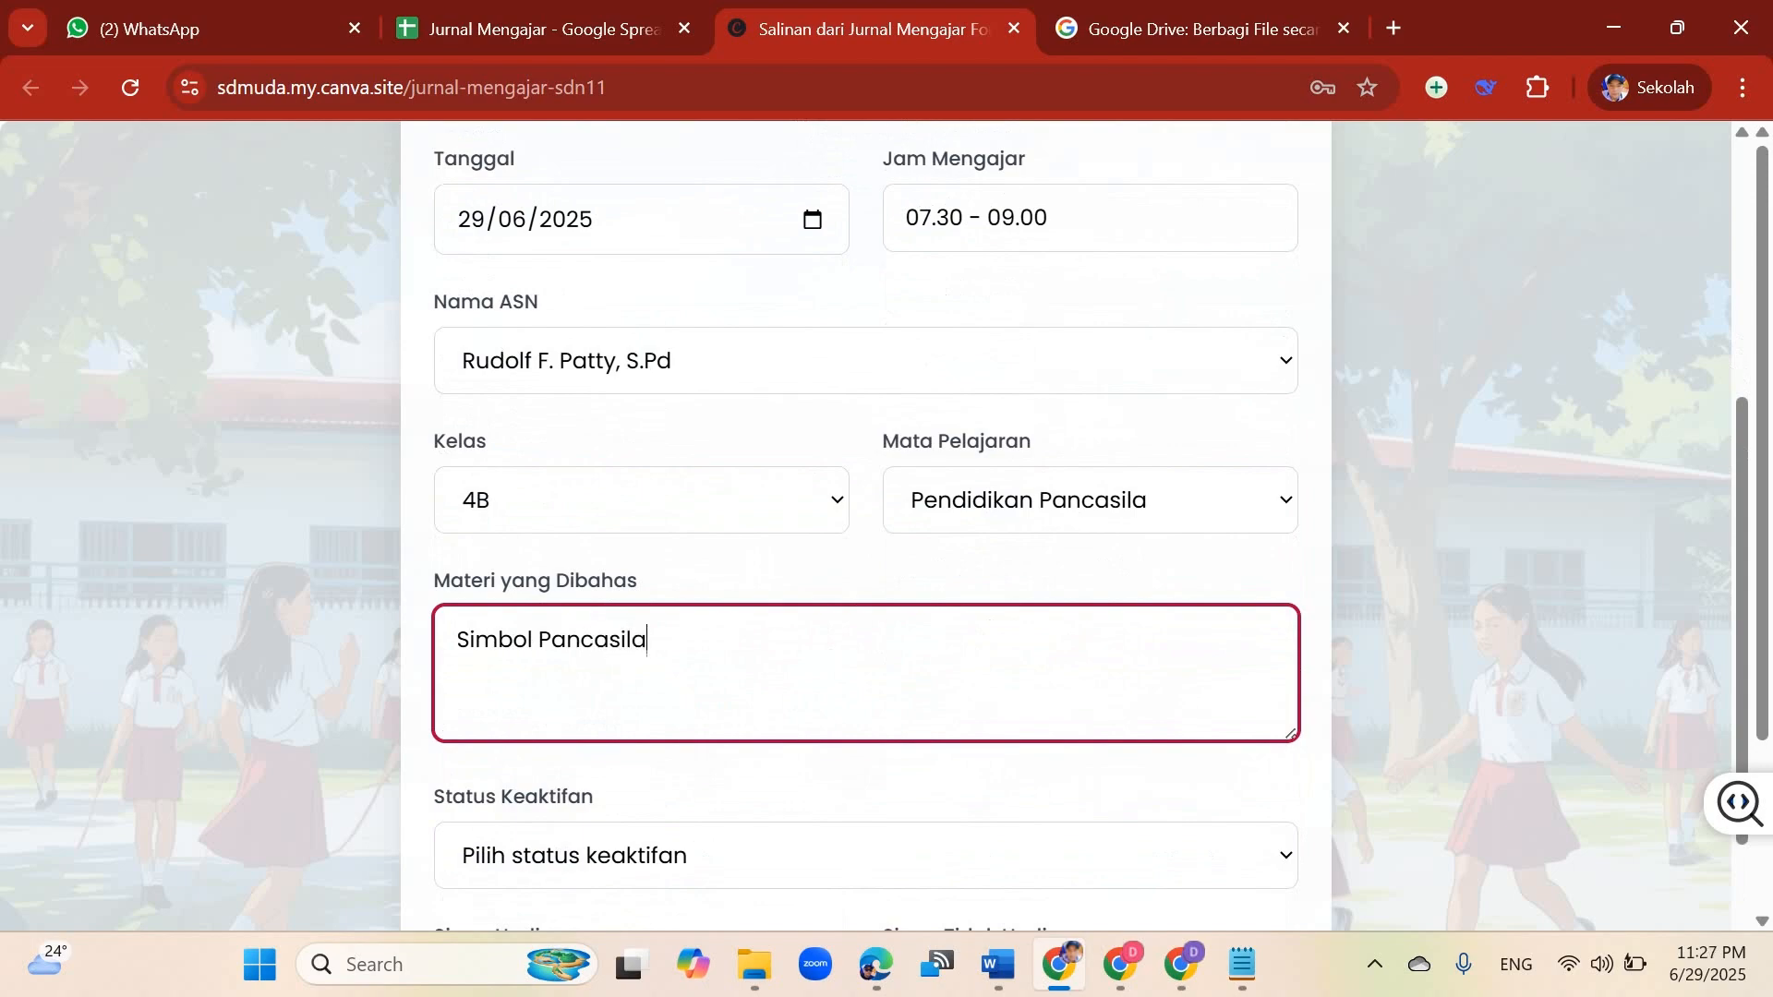
# Step: Set the Status Keaktifan to Sangat Aktif
pyautogui.scroll(-3, 865, 527)
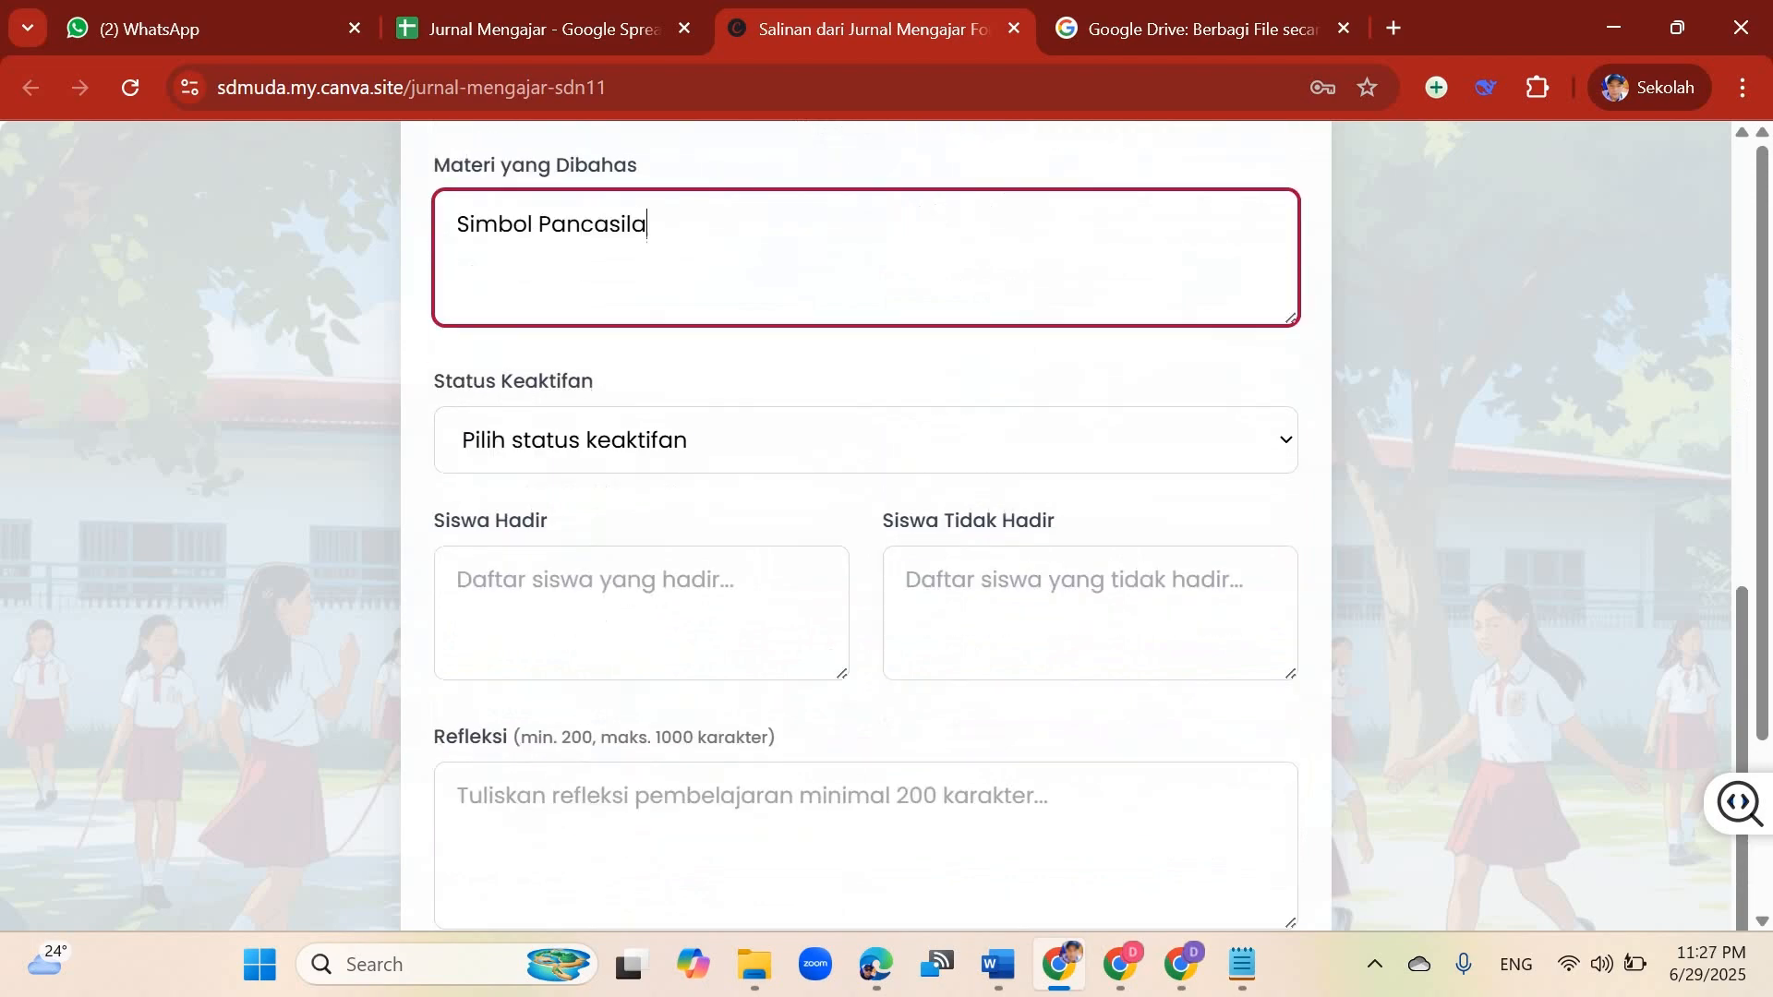
pyautogui.click(865, 440)
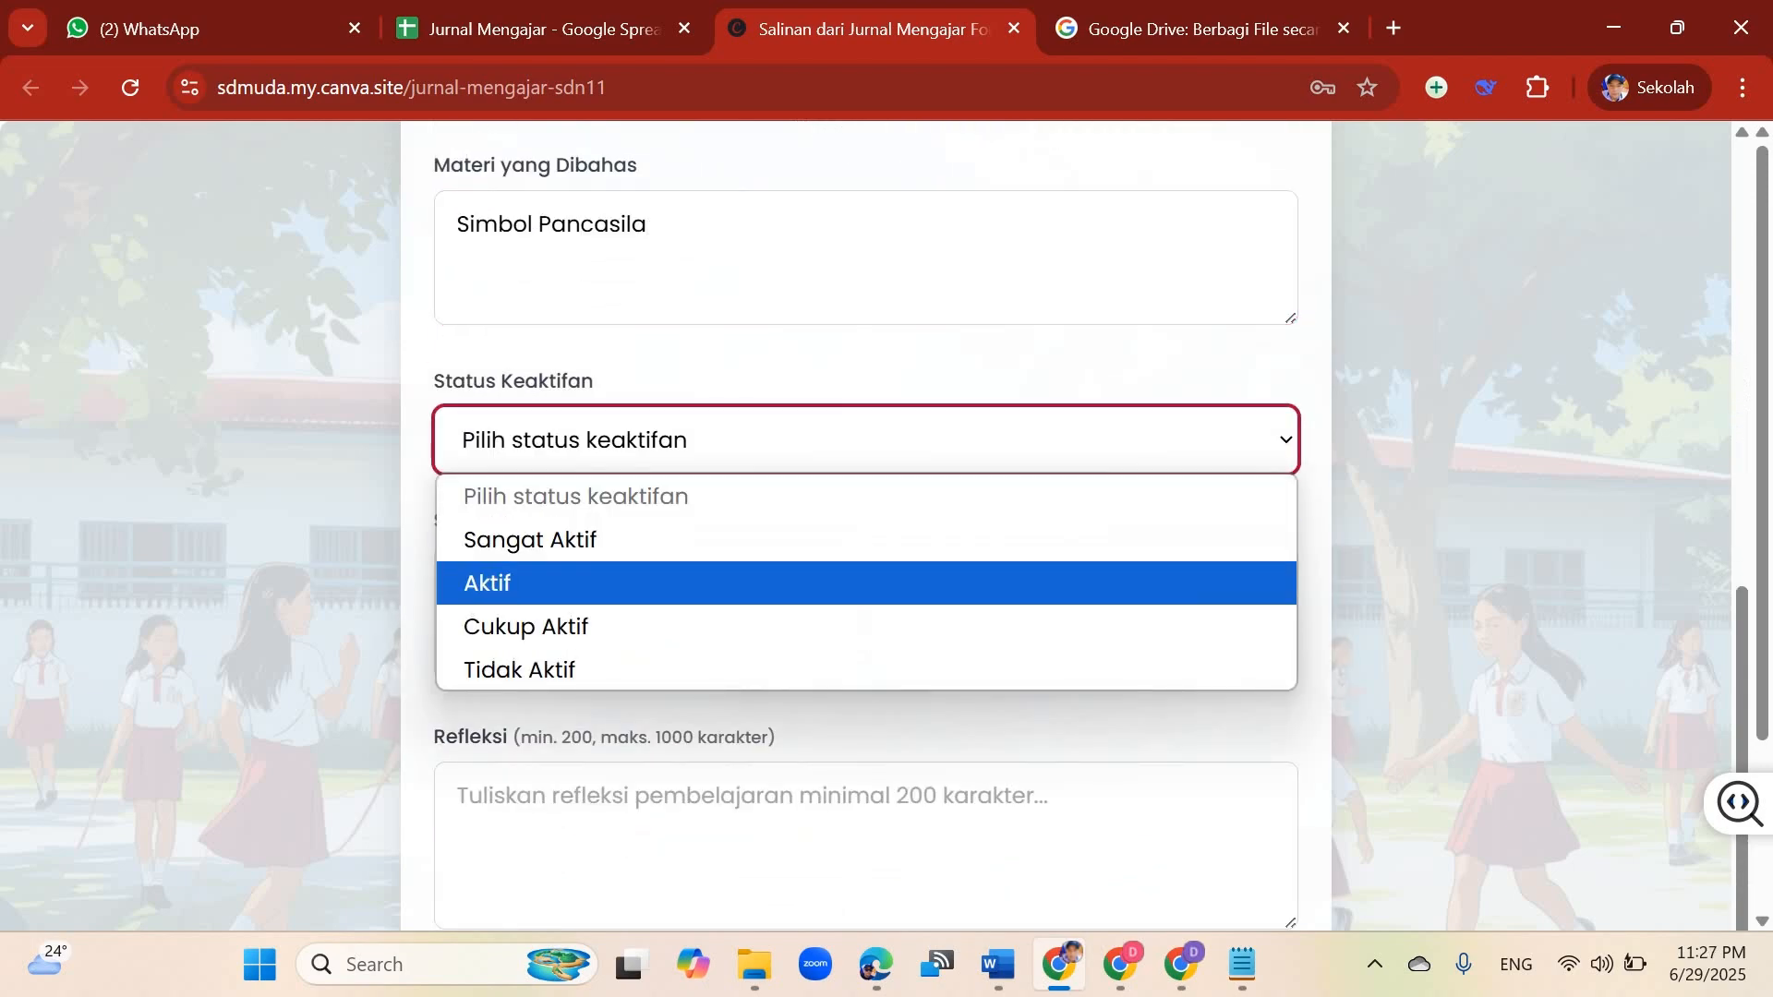
pyautogui.press('Up')
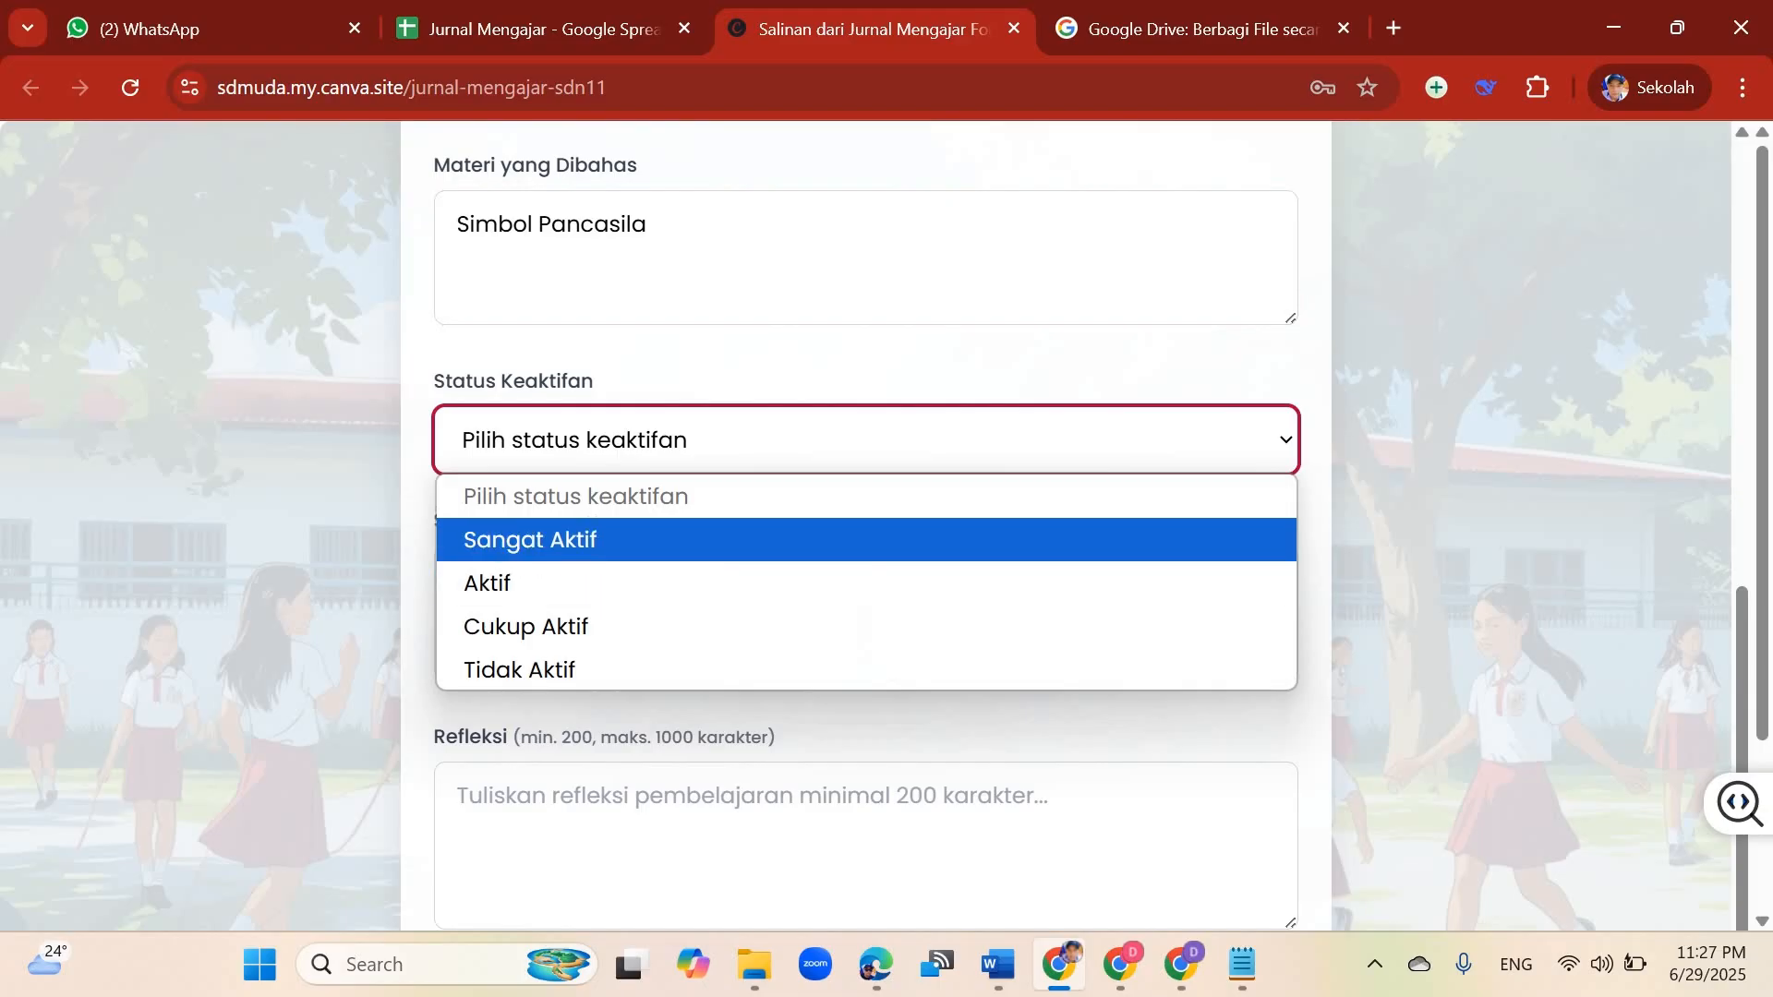
pyautogui.press('Return')
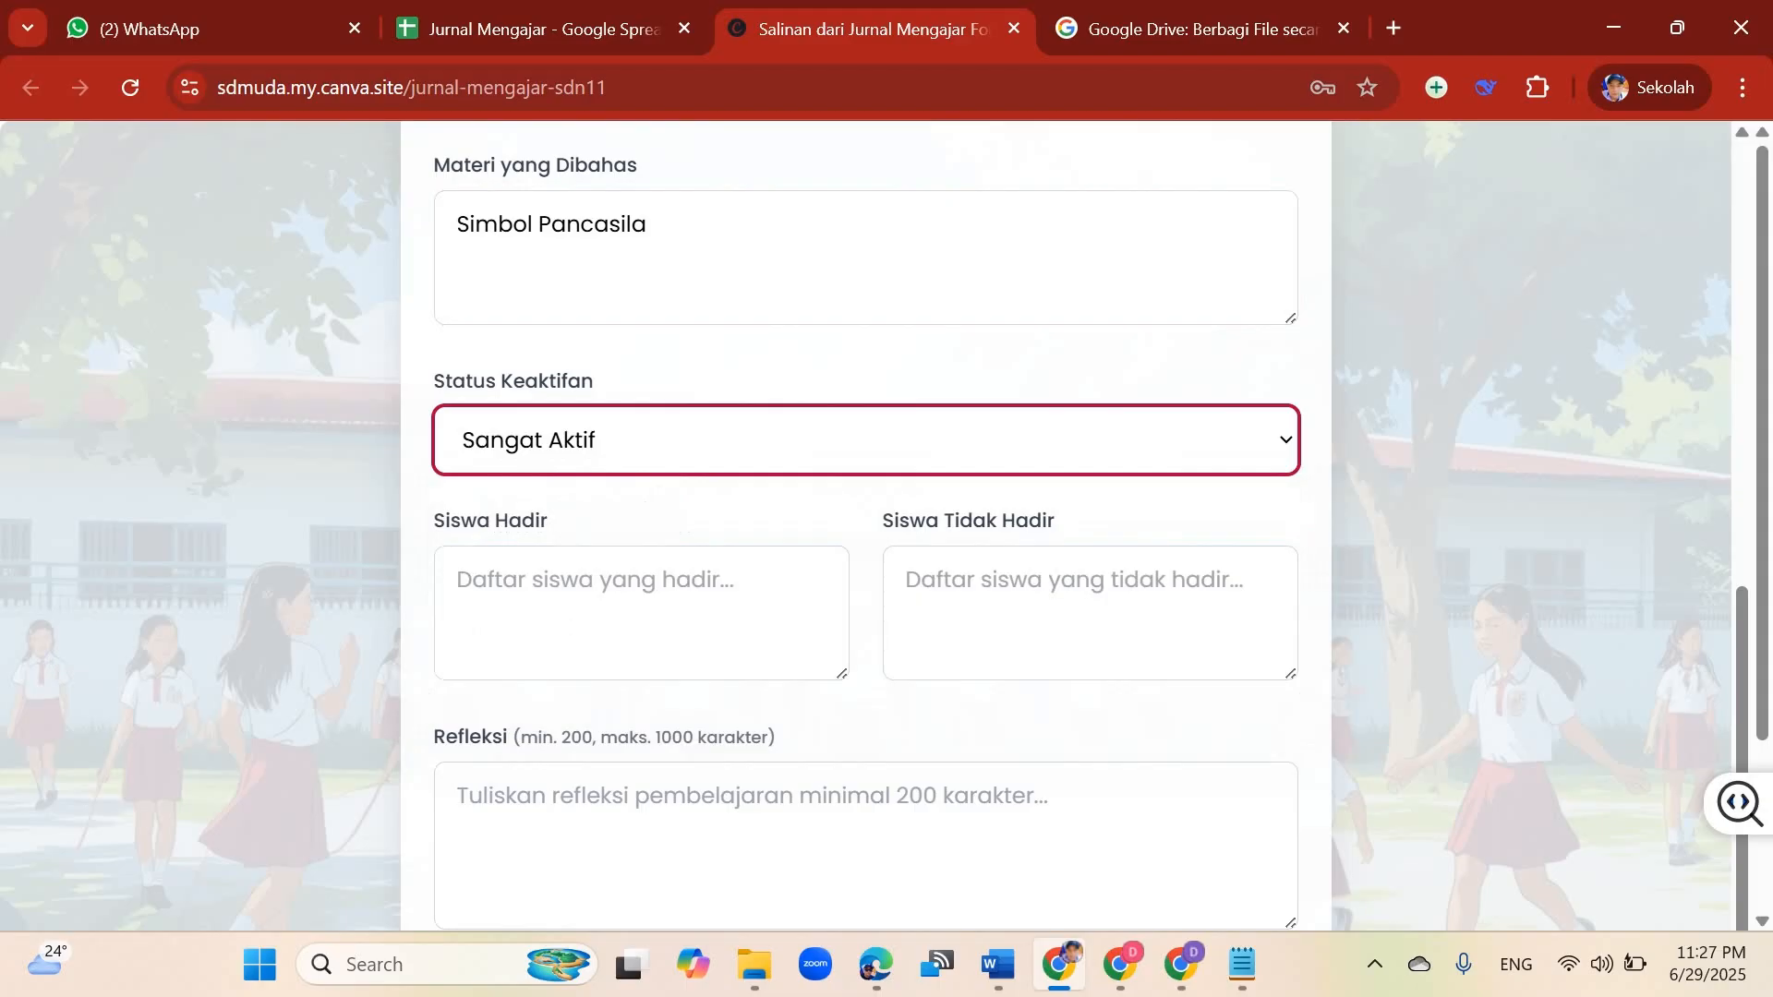
pyautogui.press('Tab')
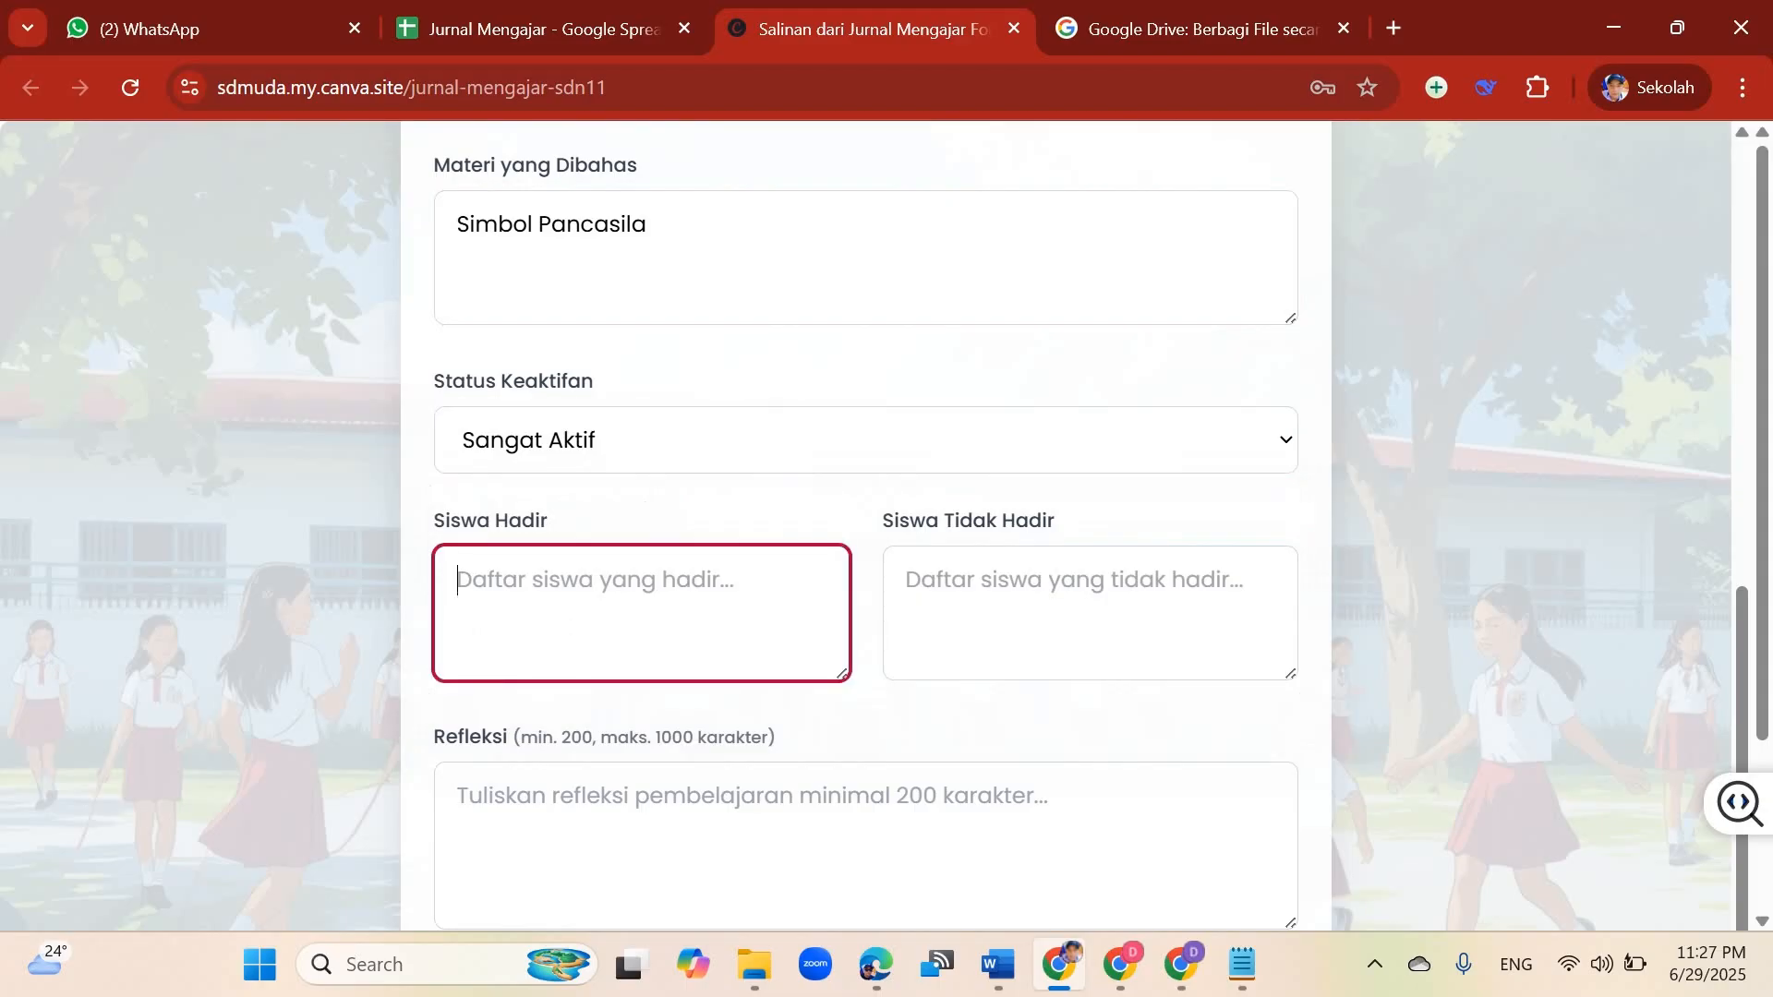
# Step: Enter 35 Siswa for Siswa Hadir and 5 Siswa for Siswa Tidak Hadir
pyautogui.write('35 Siswa')
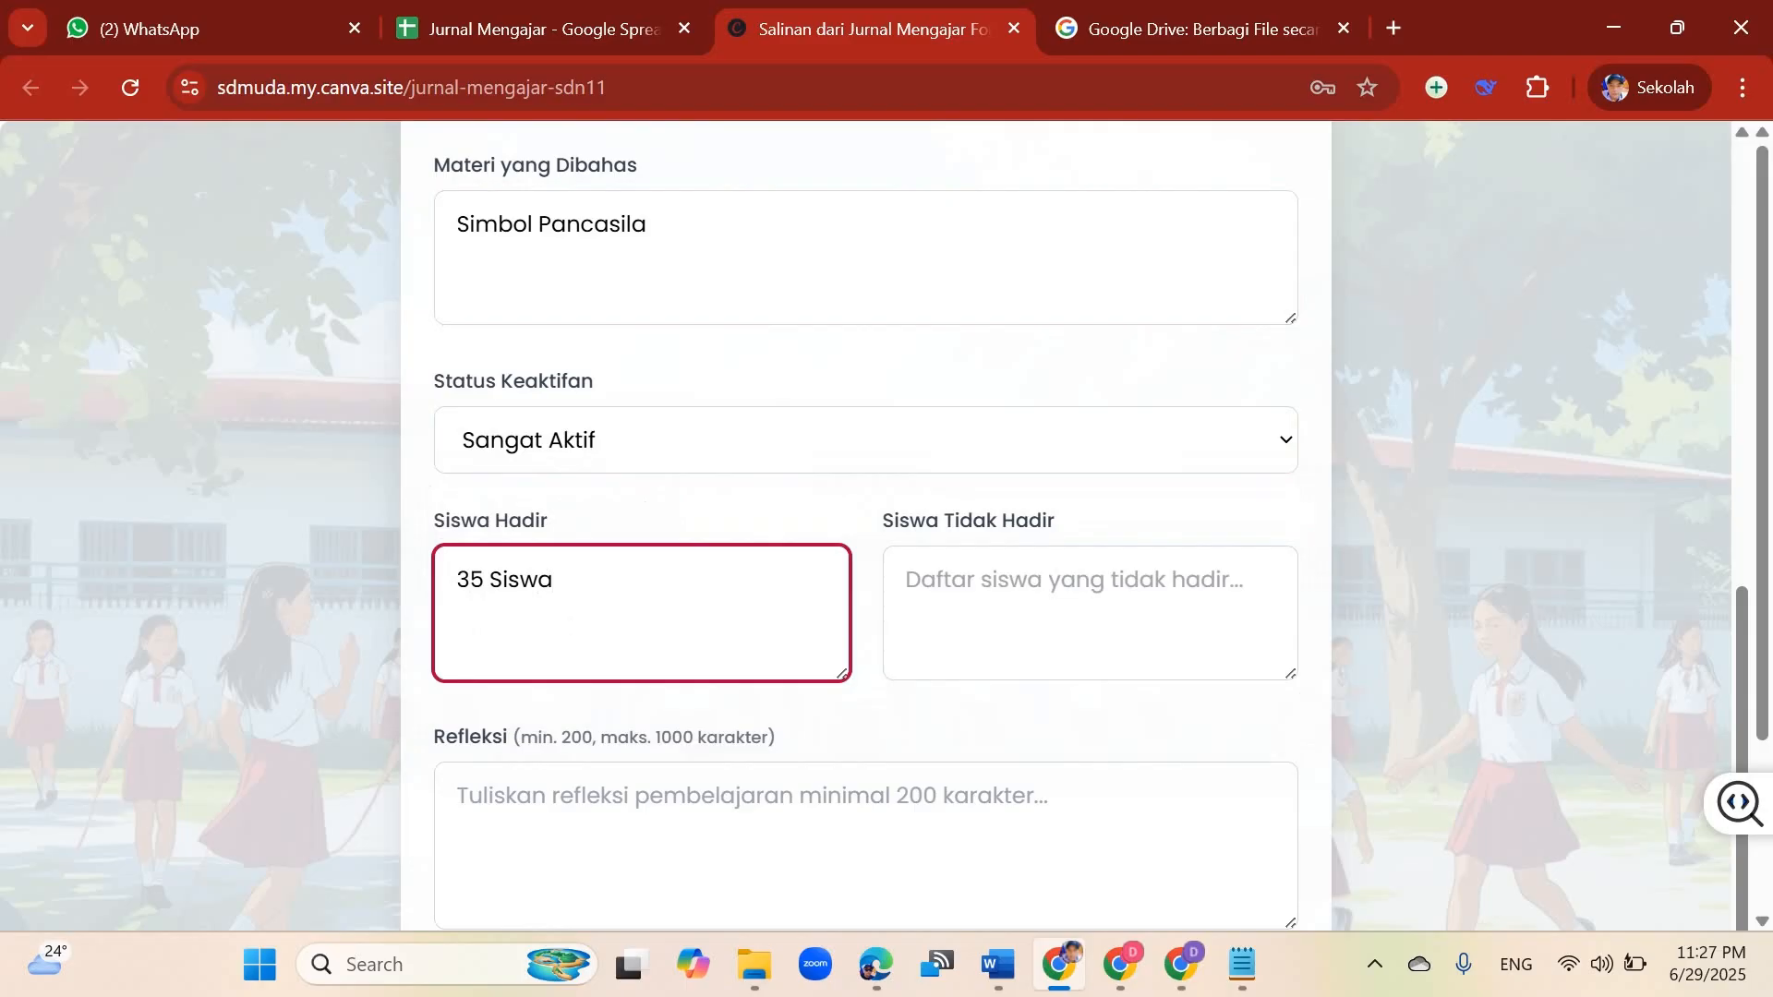
pyautogui.press('Tab')
pyautogui.write('5 ')
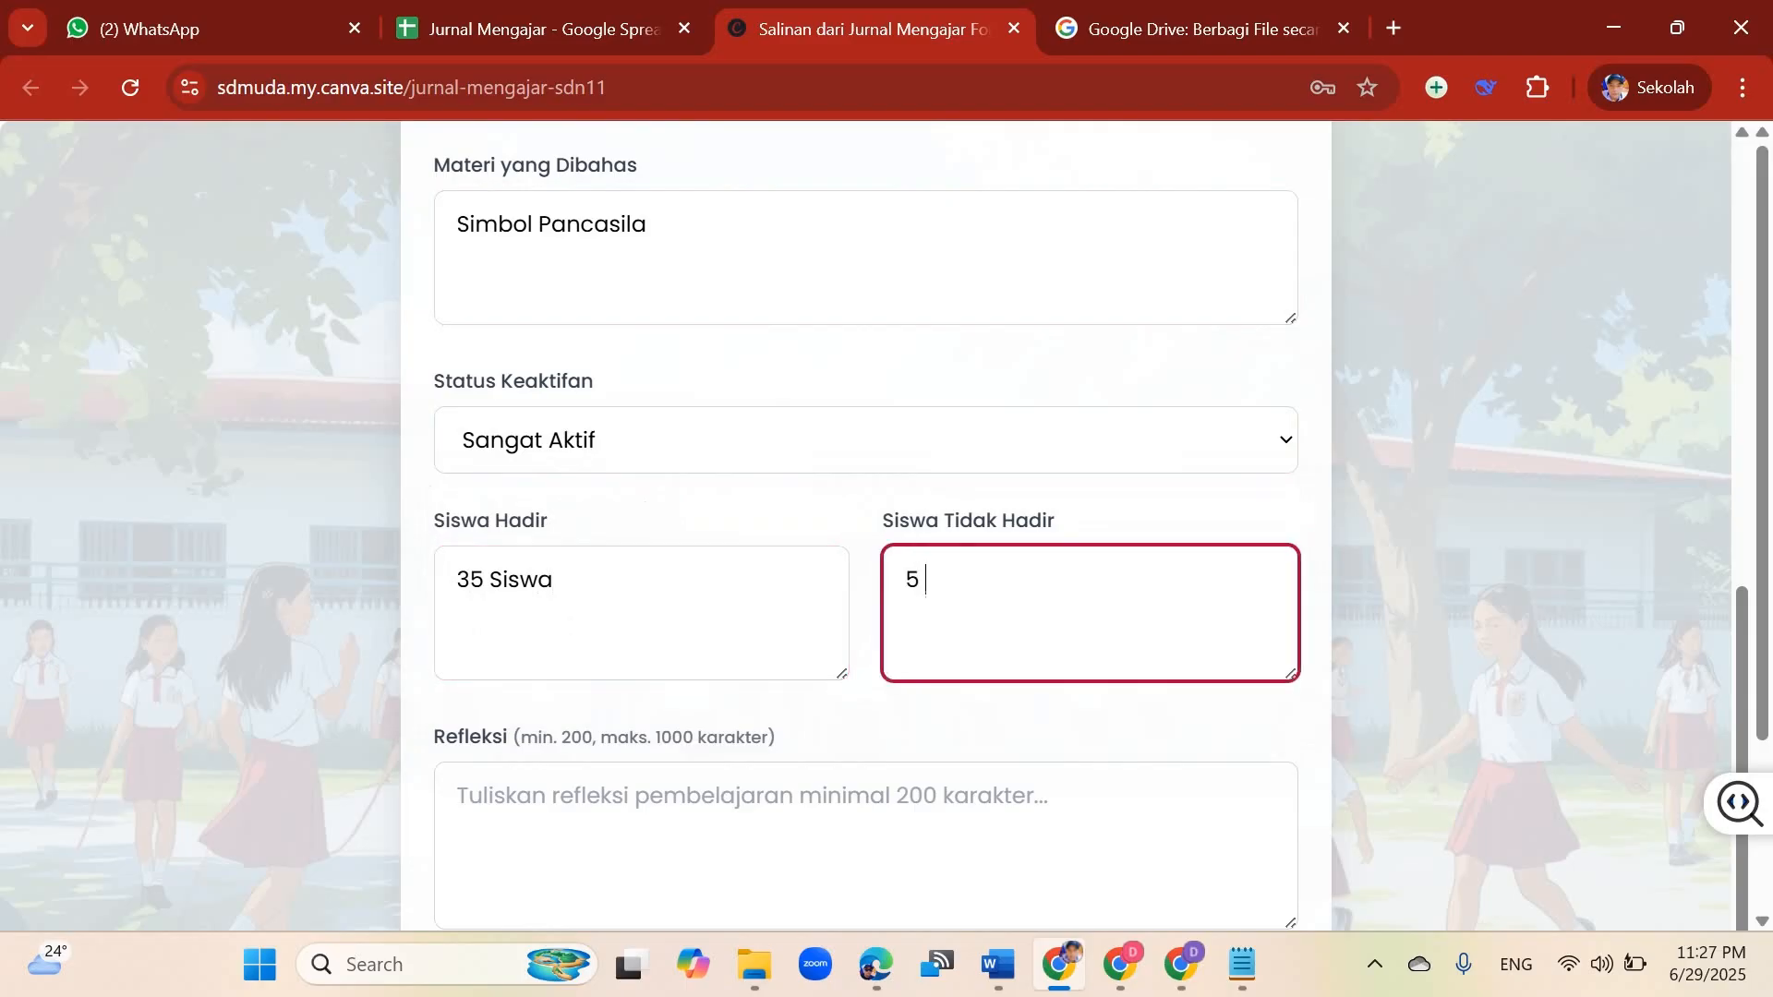
pyautogui.write('Siswa')
# Step: Write the Refleksi of at least 200 characters, noting two students still need special help recognising the symbols of Pancasila
pyautogui.scroll(-1, 866, 554)
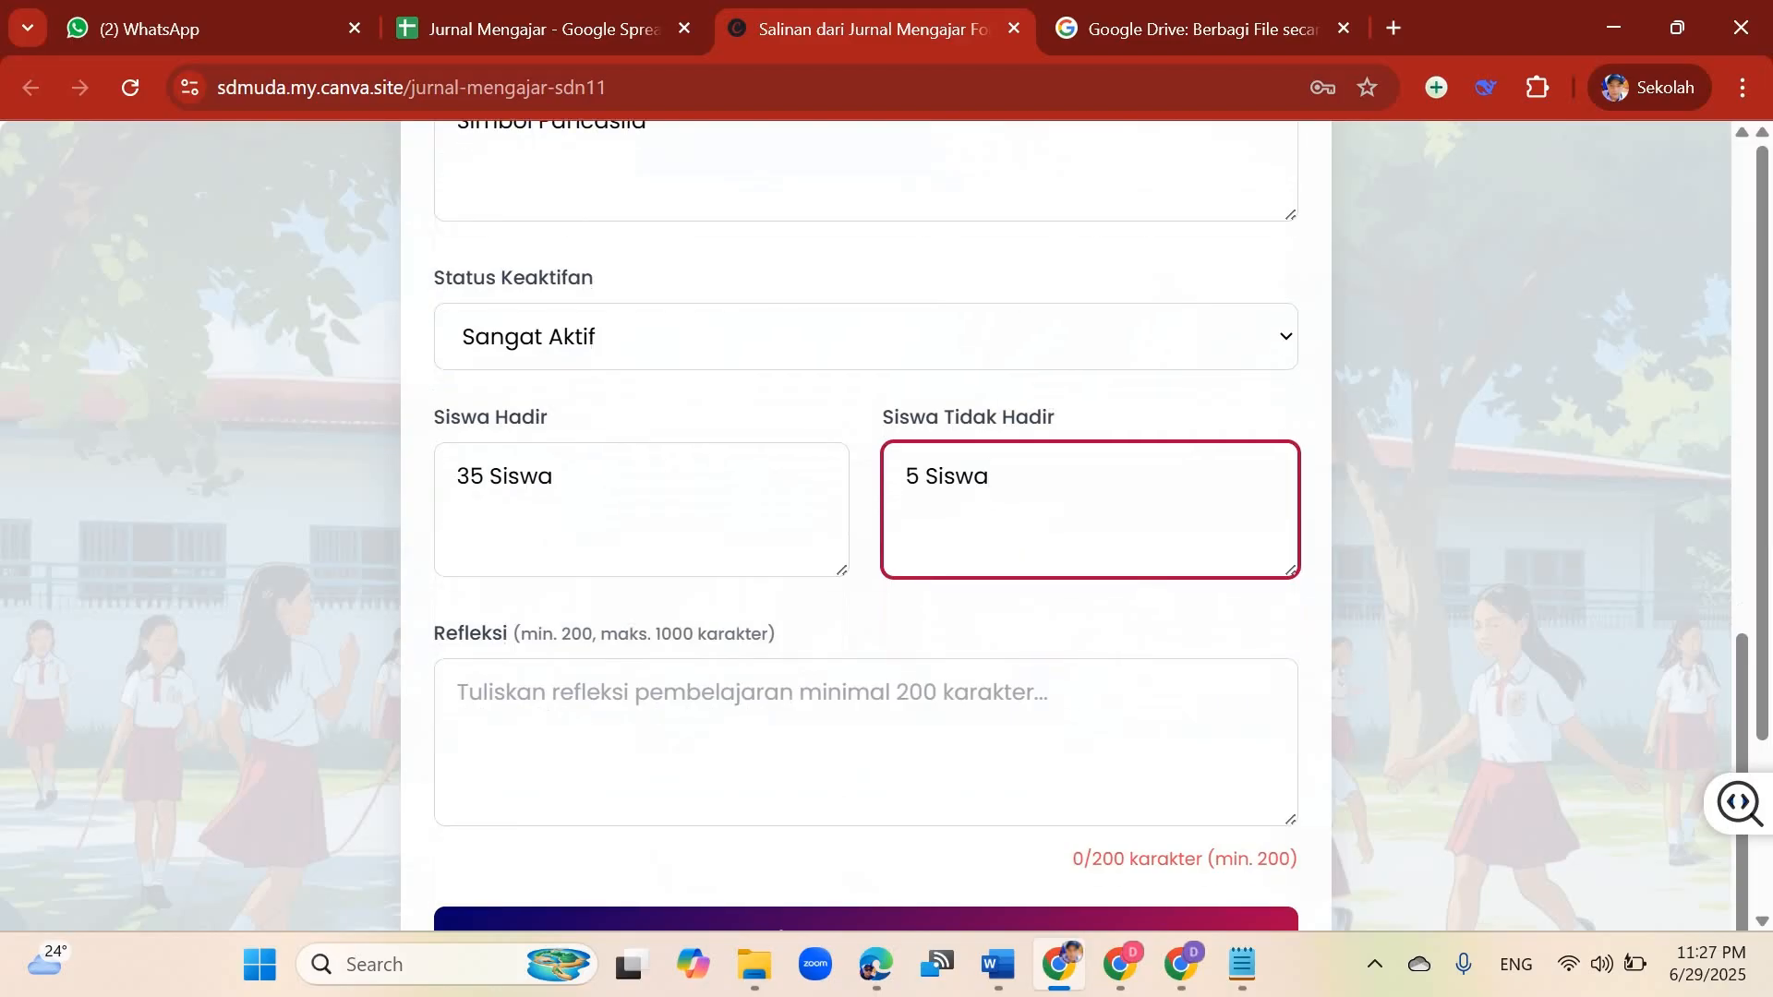
pyautogui.click(866, 742)
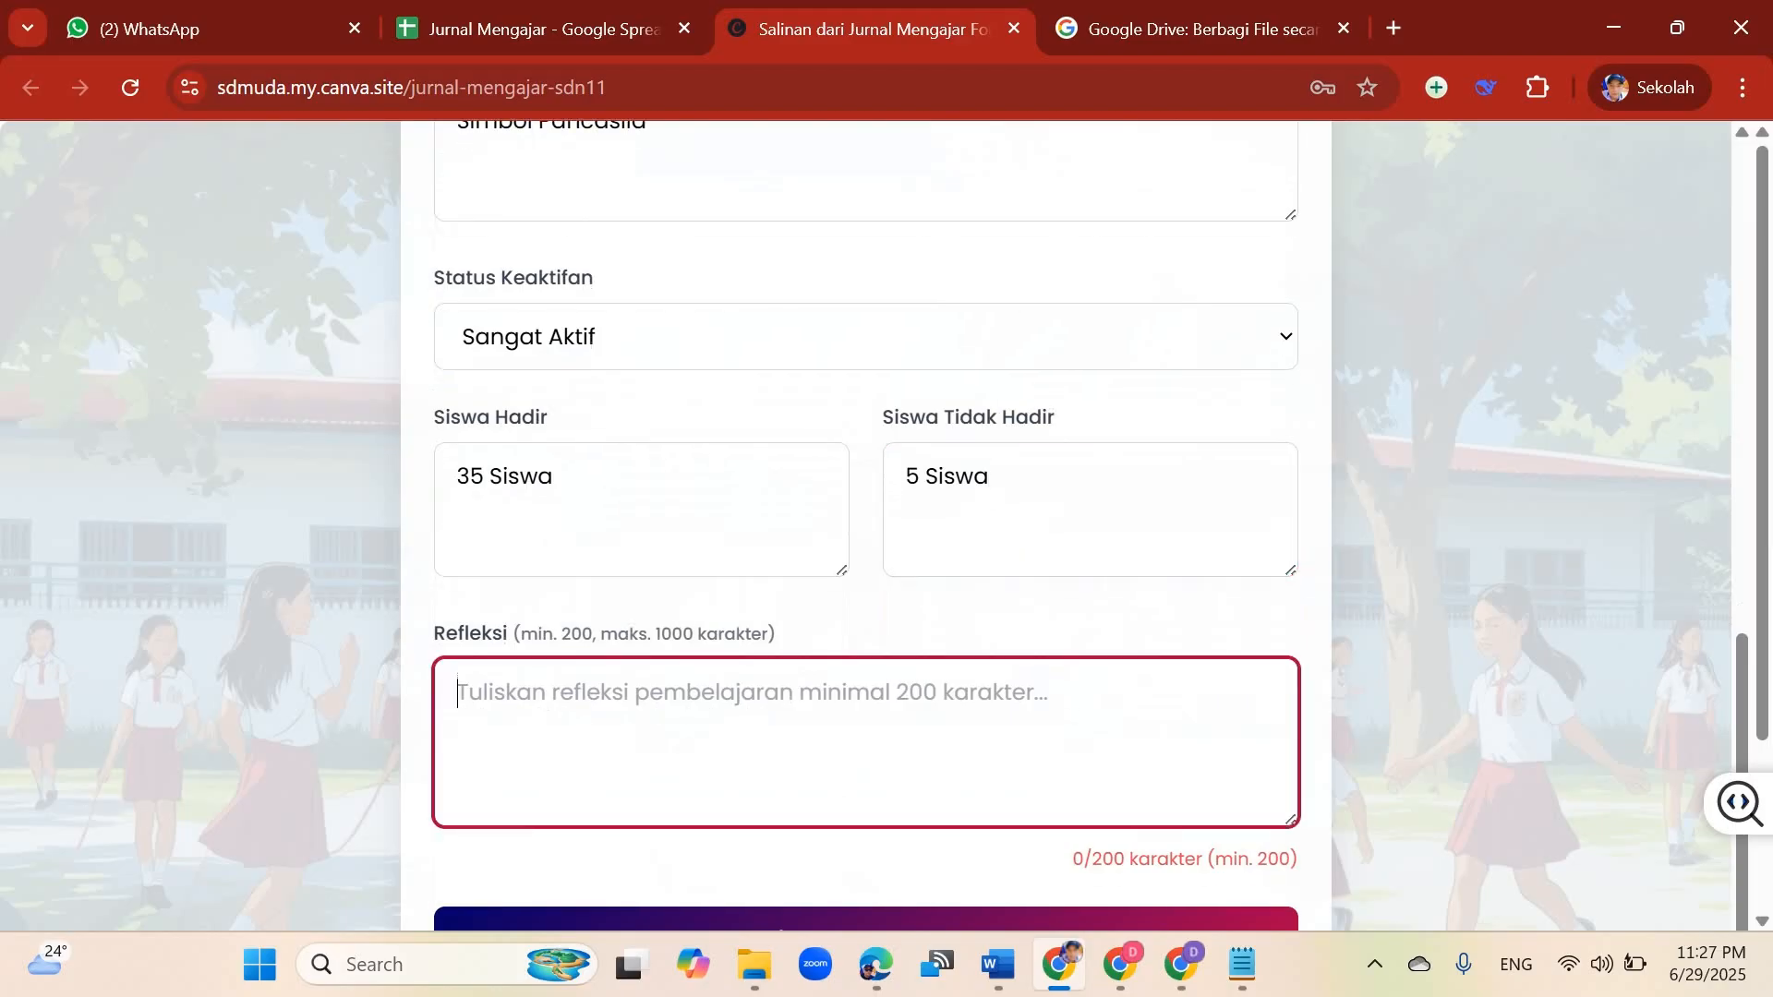
pyautogui.moveTo(435, 634); pyautogui.dragTo(775, 633)
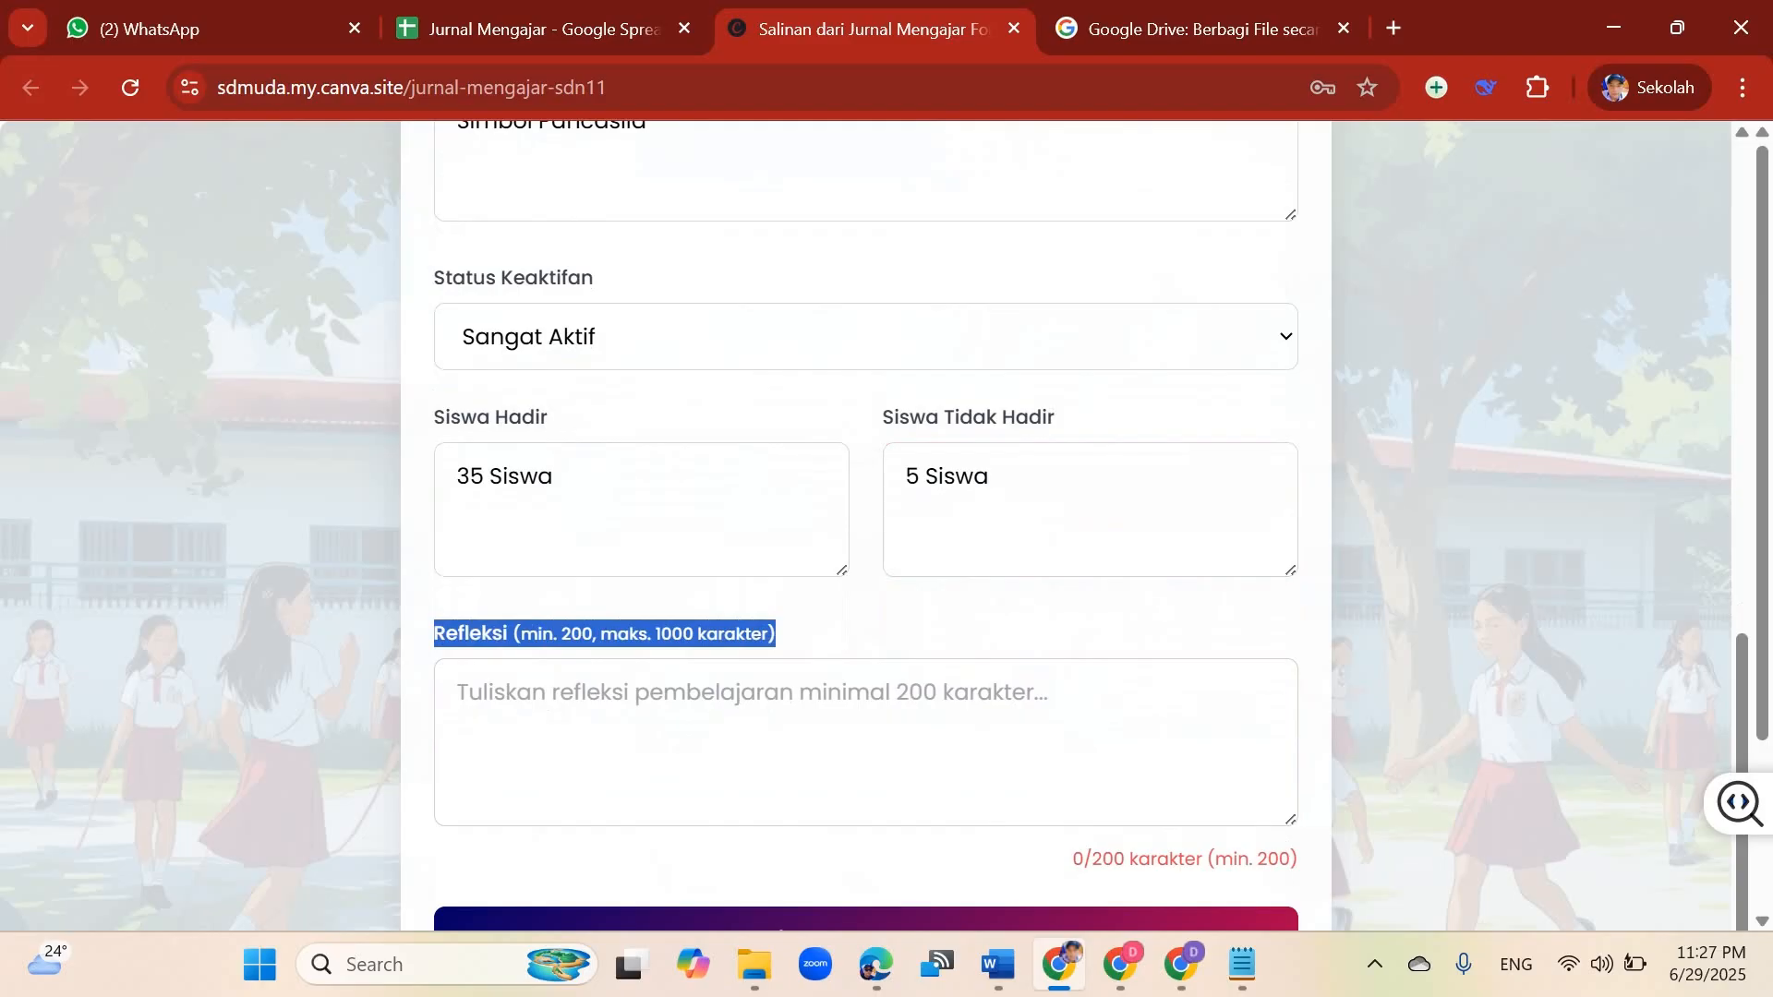
pyautogui.click(778, 635)
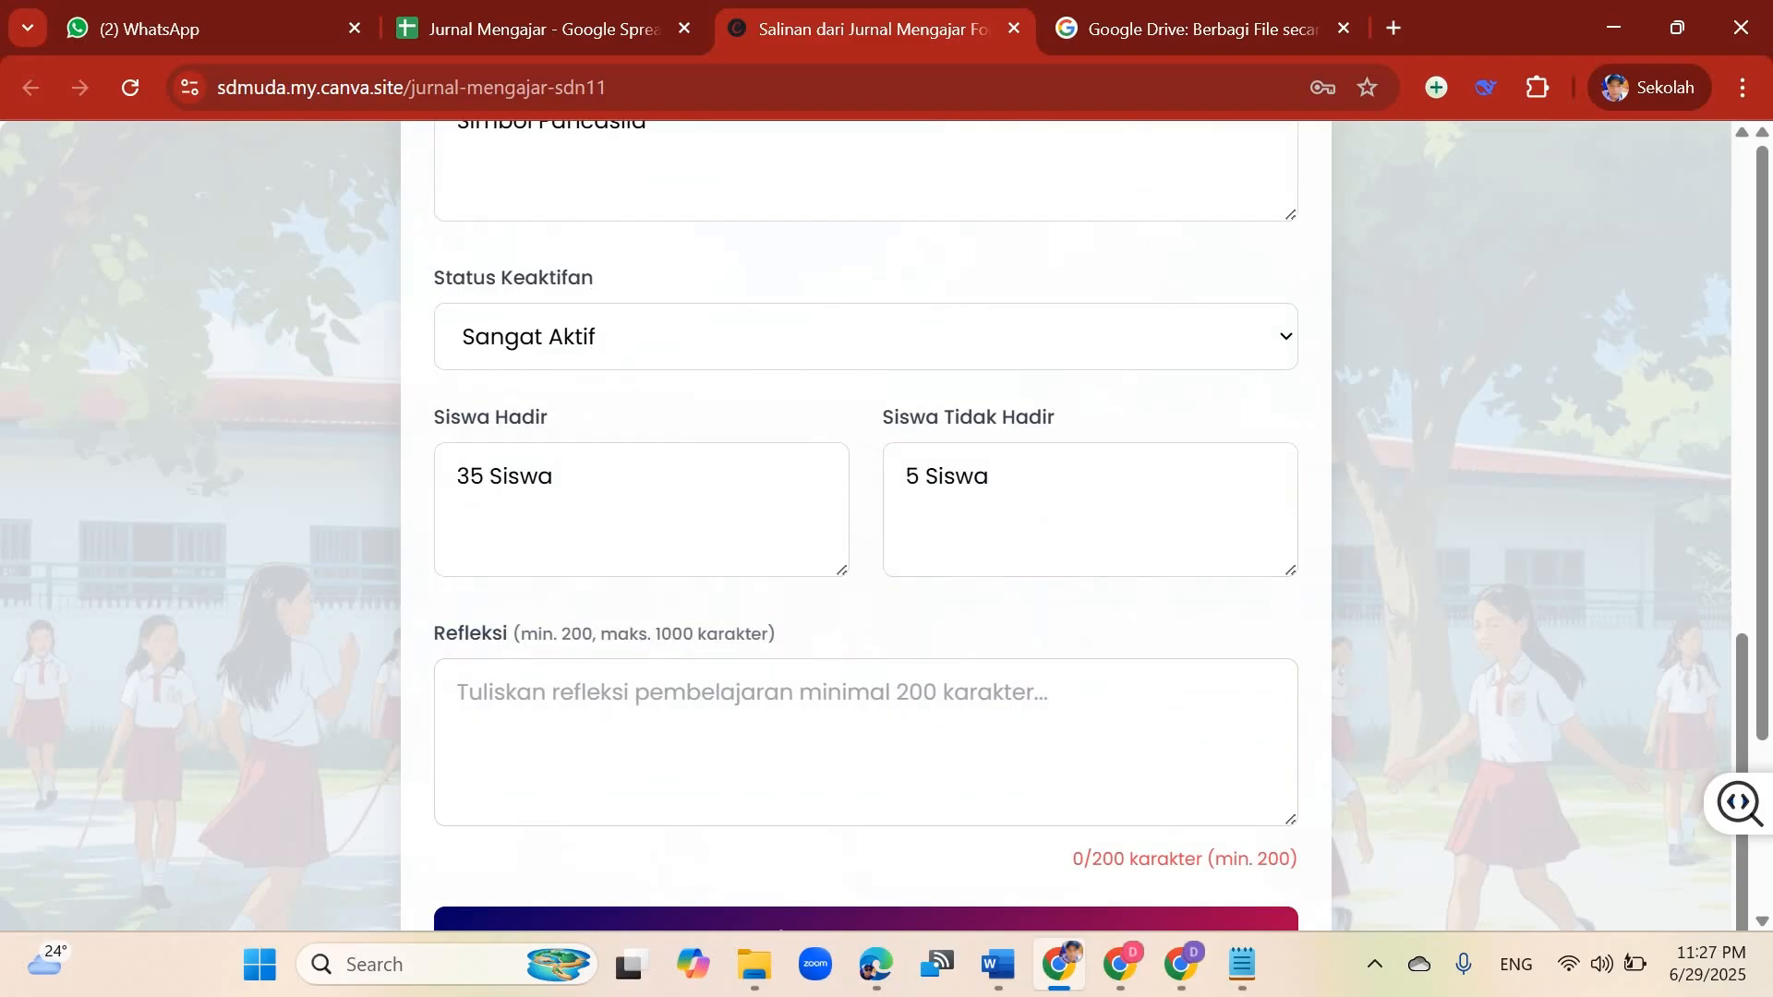
pyautogui.click(545, 695)
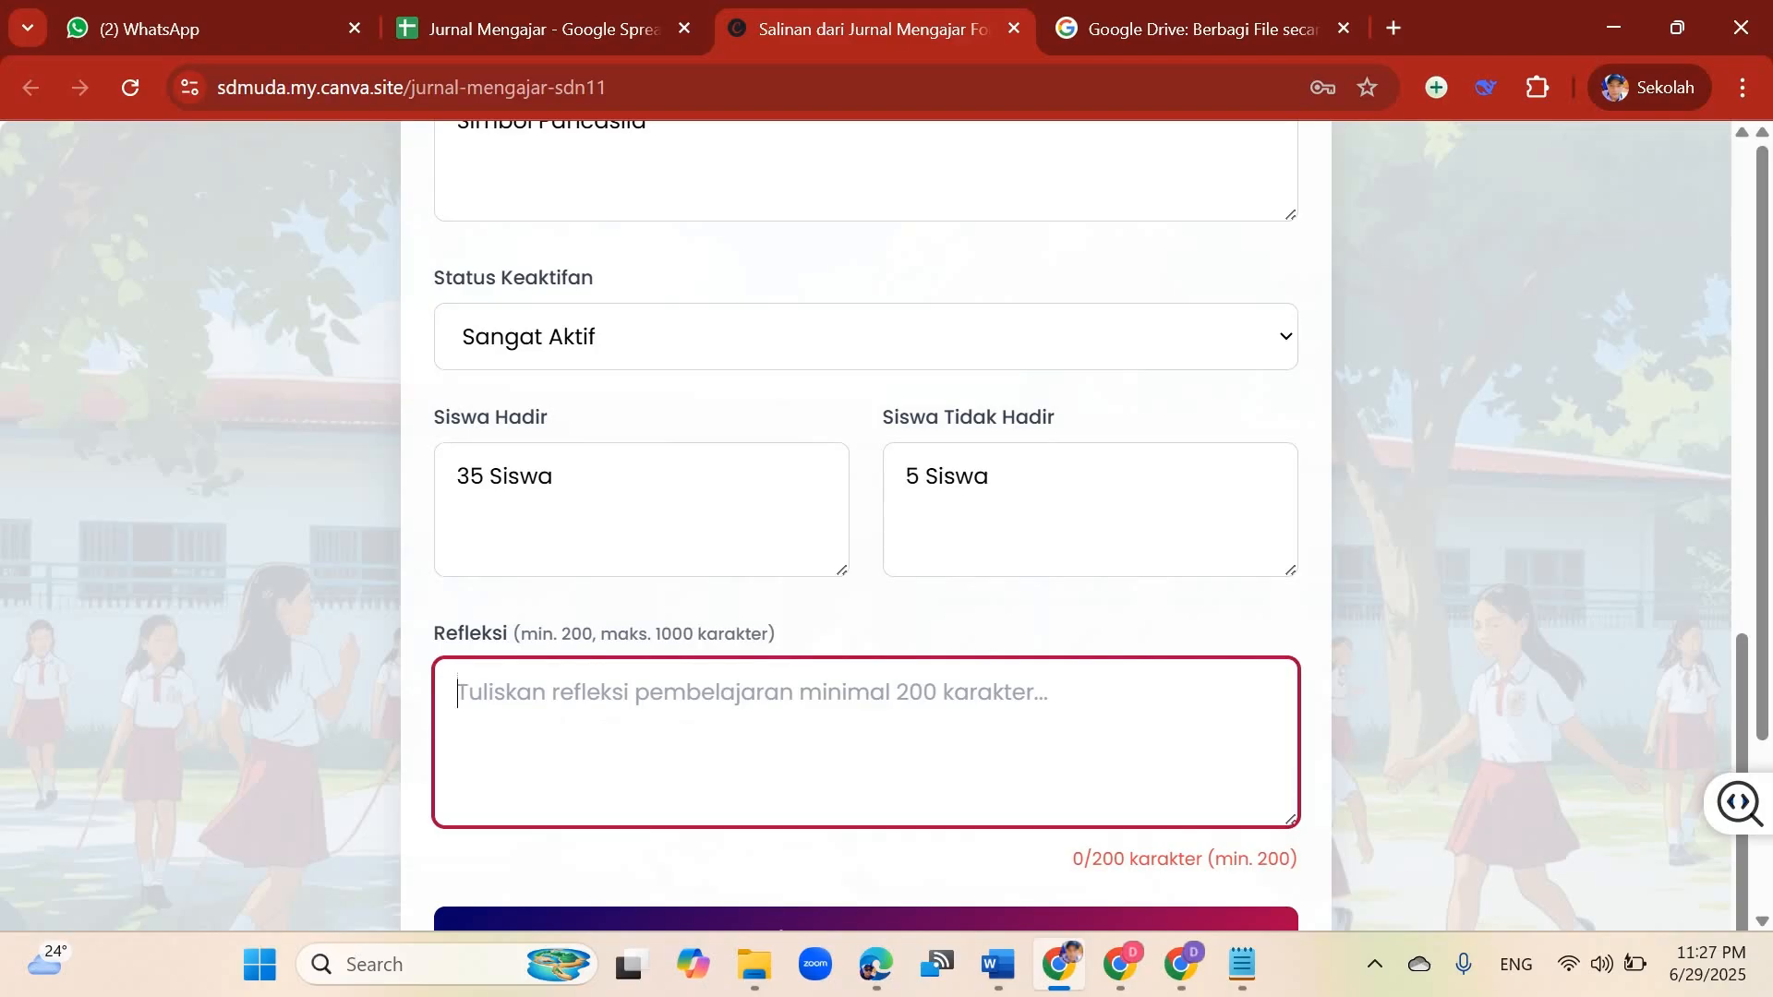
pyautogui.scroll(-1, 866, 526)
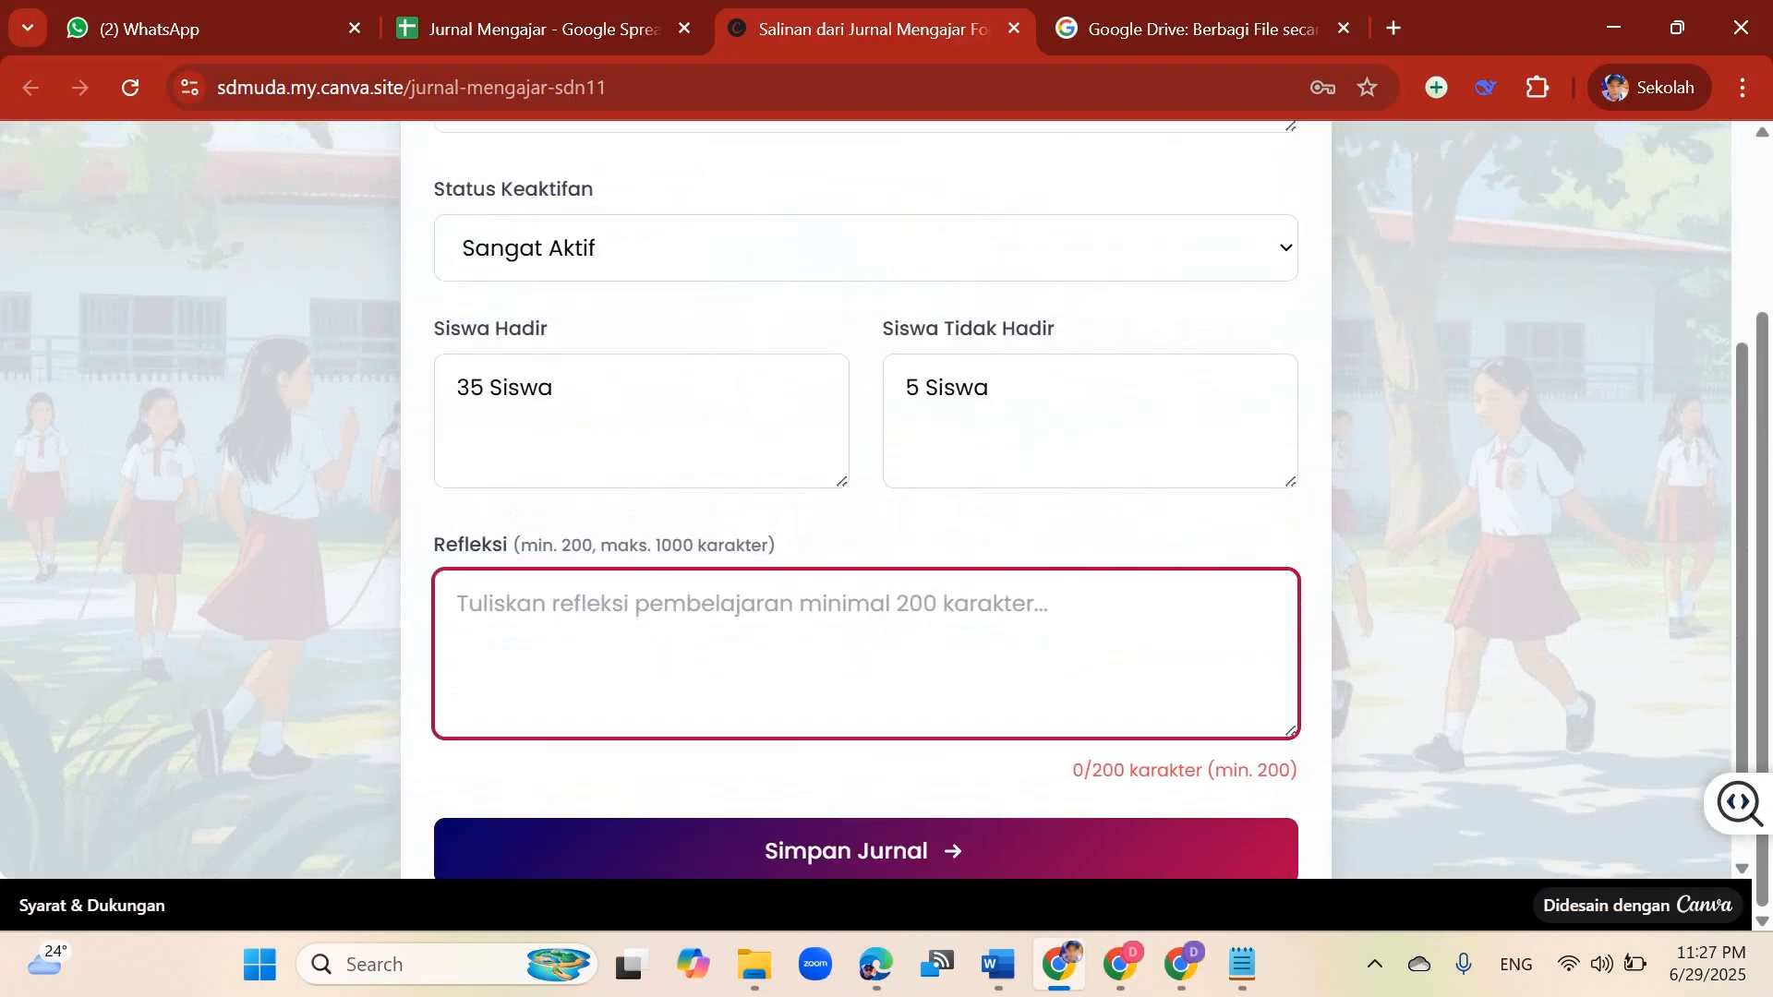
pyautogui.scroll(-2, 866, 499)
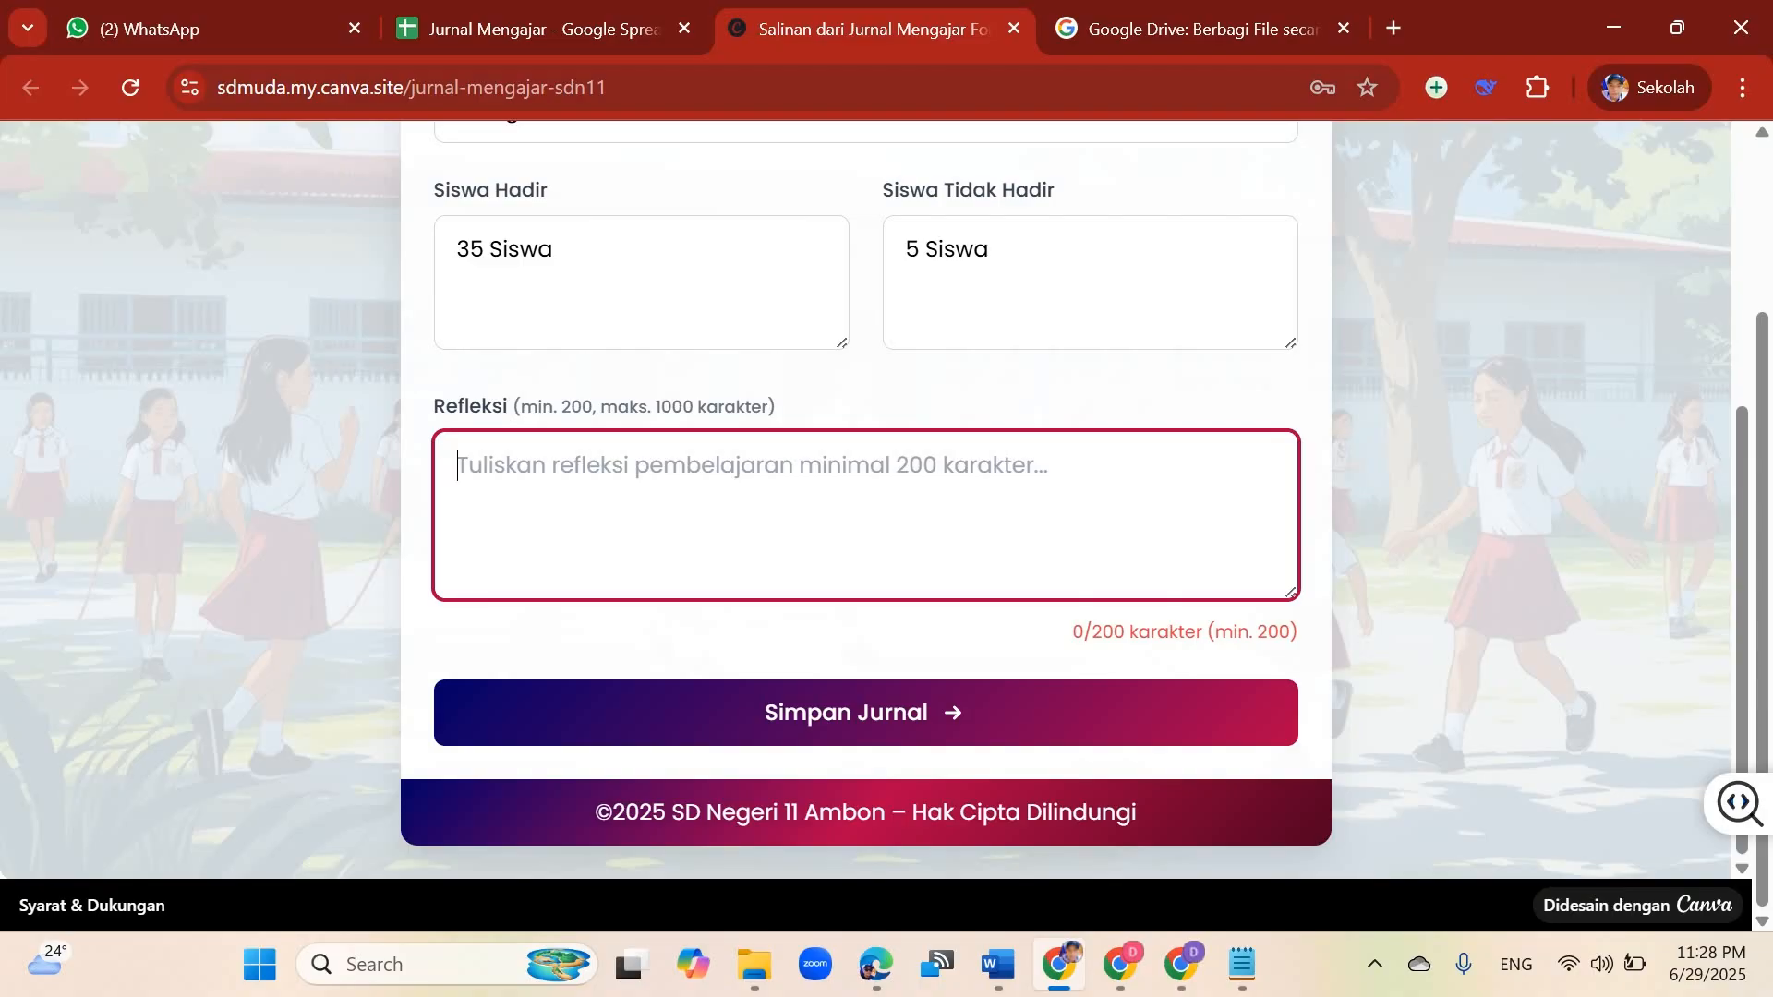
pyautogui.write('Pem')
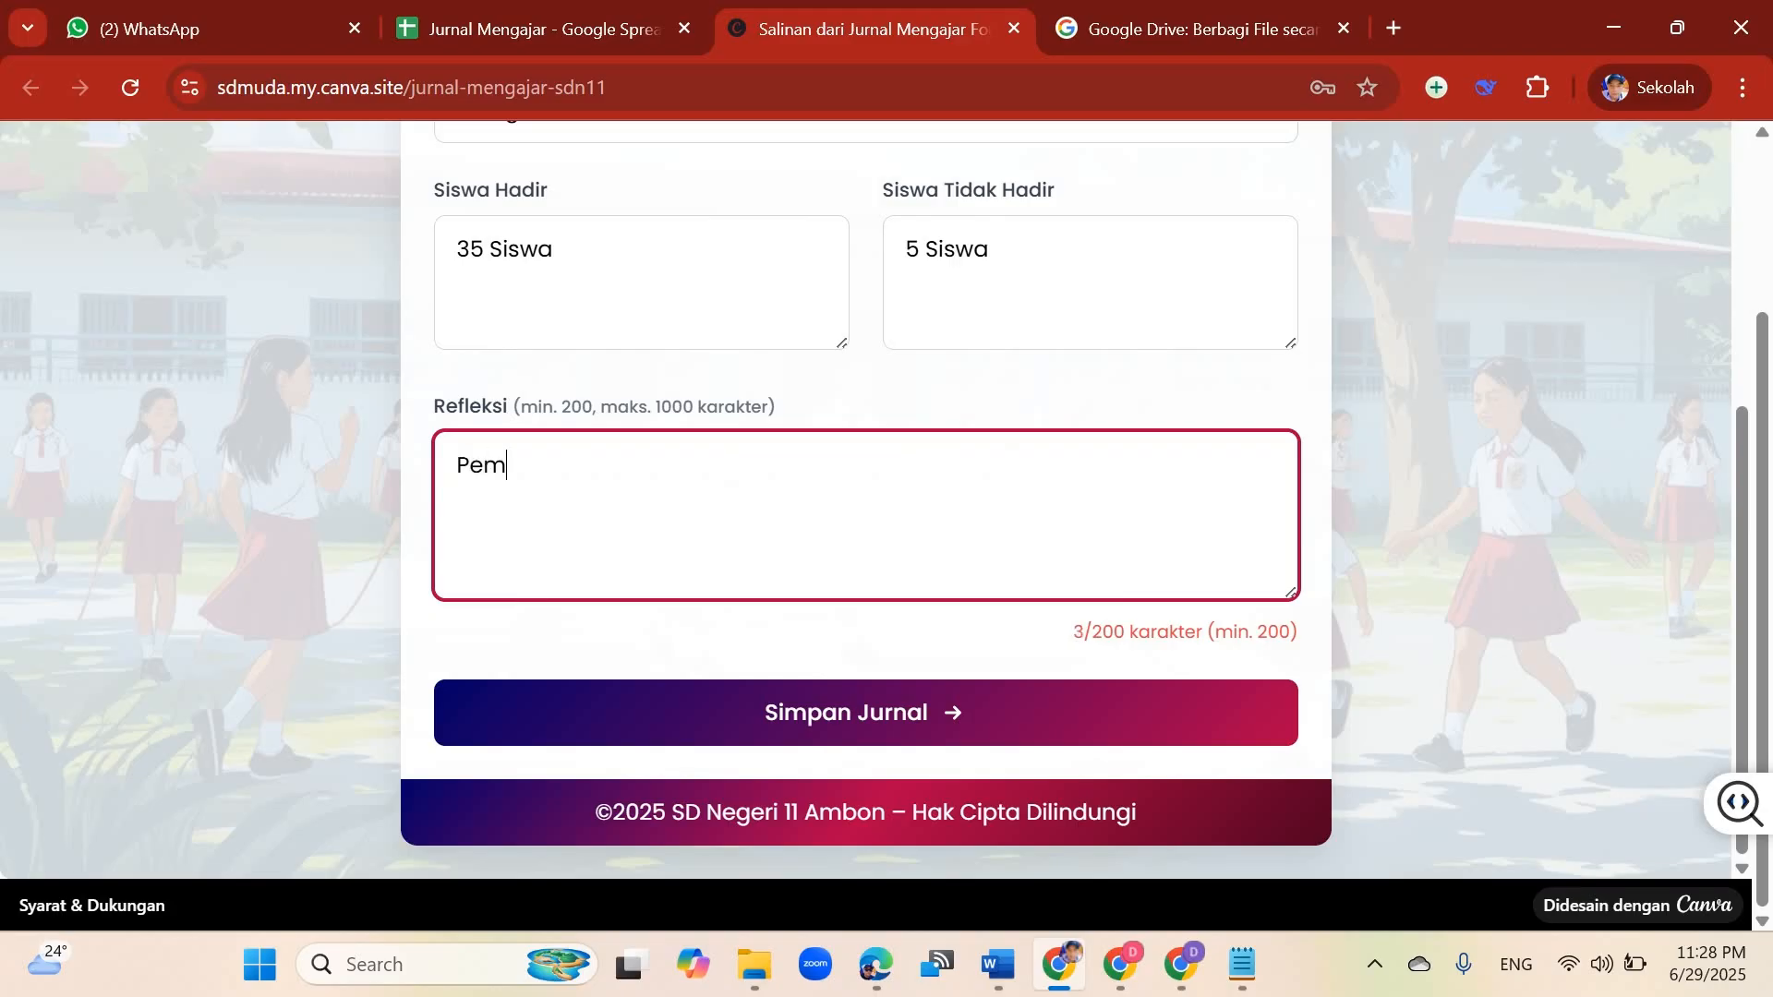
pyautogui.write('belajaran yang berlangsung sangat mem')
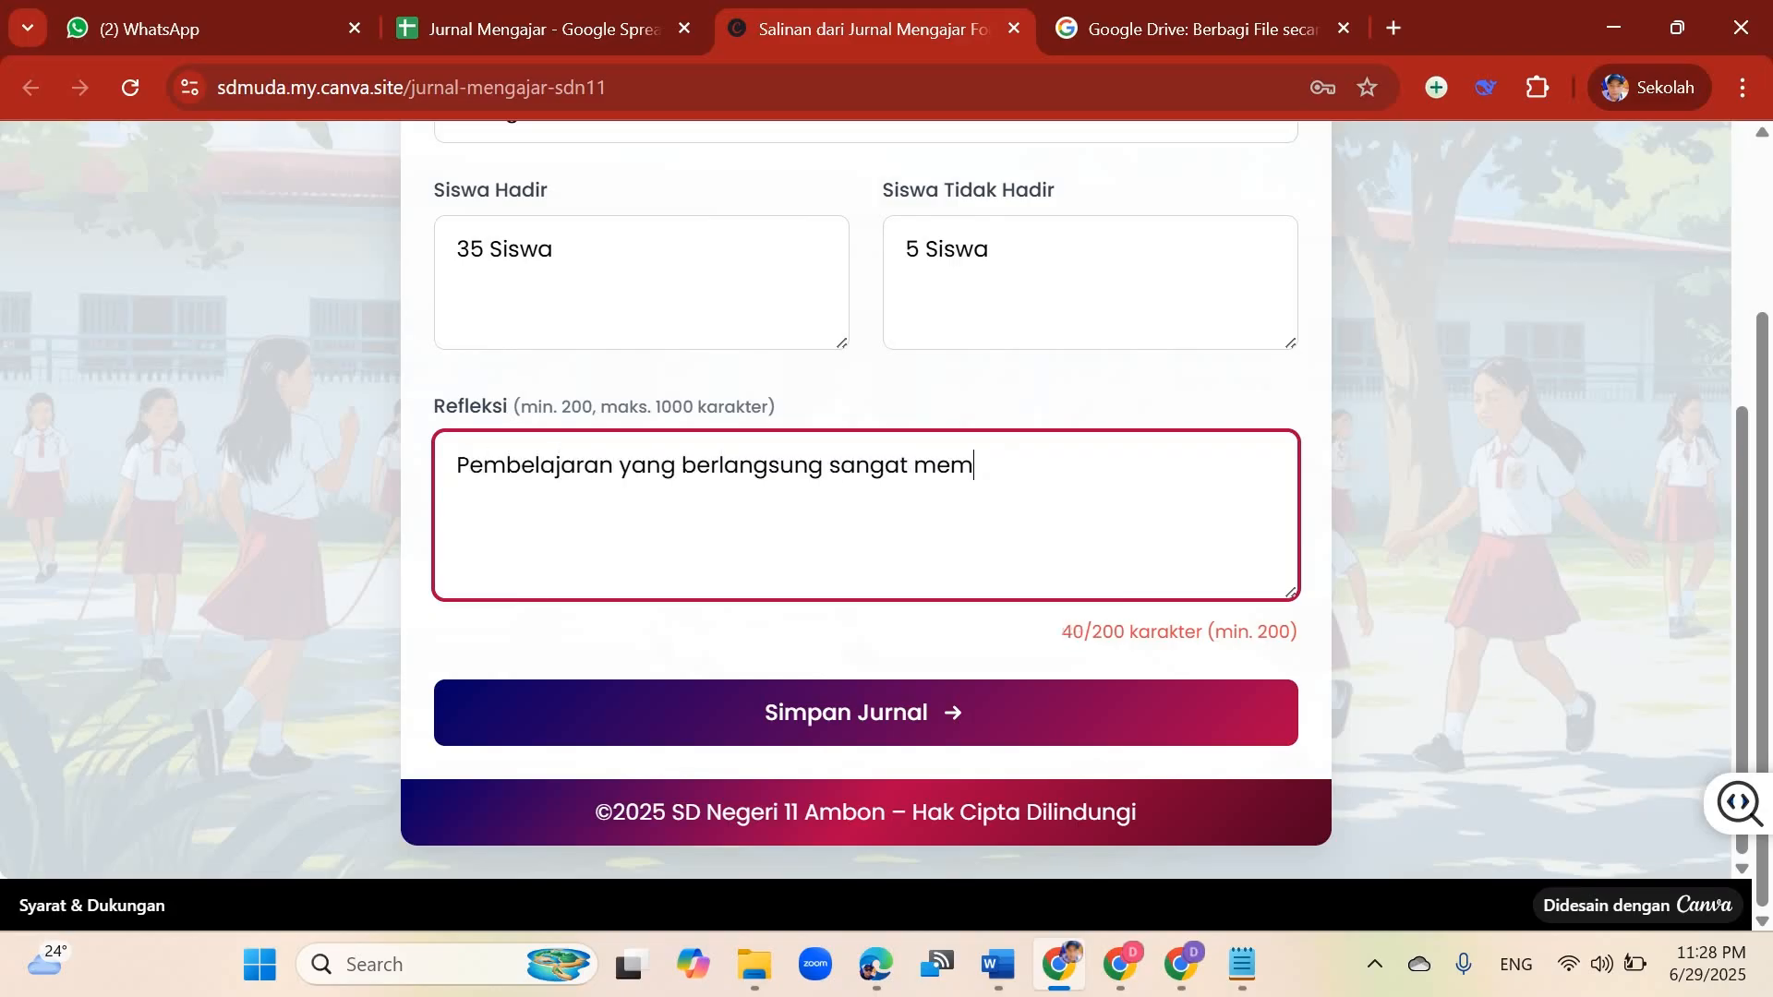
pyautogui.write('uaskan tetapi ada 2 orang sis')
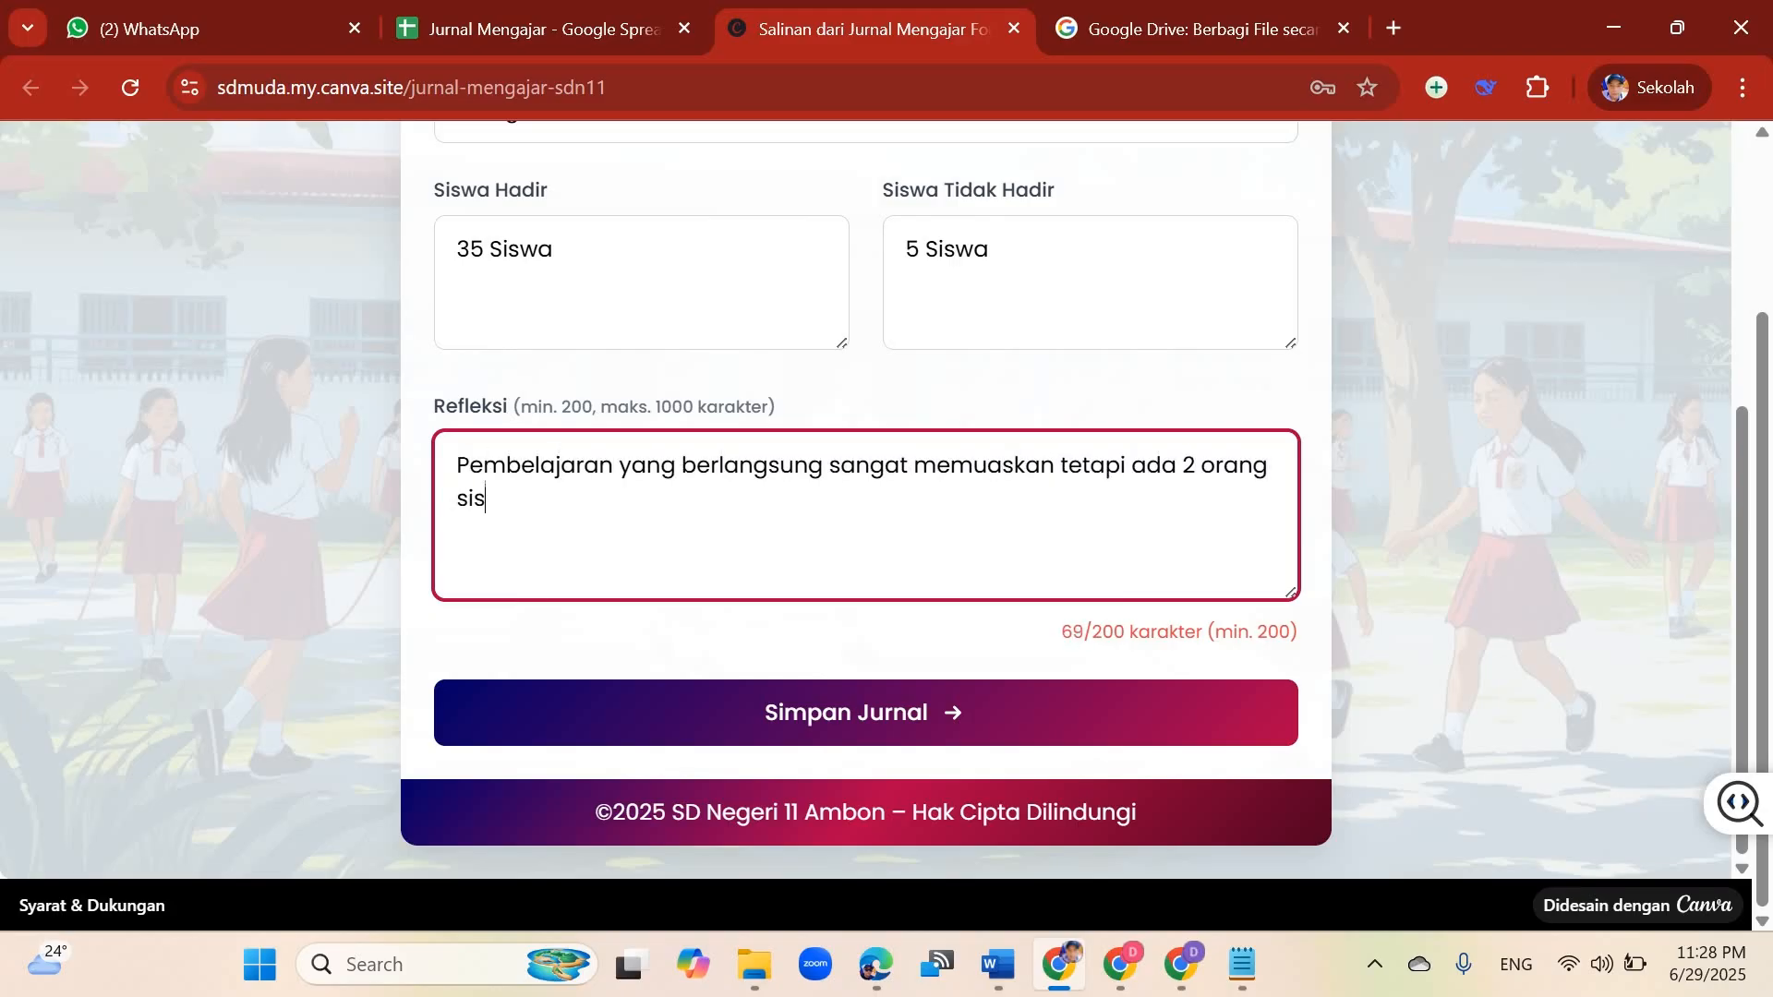
pyautogui.write('wa yang masih membutuhkan pendampingan khusus. Kedua siswa tr')
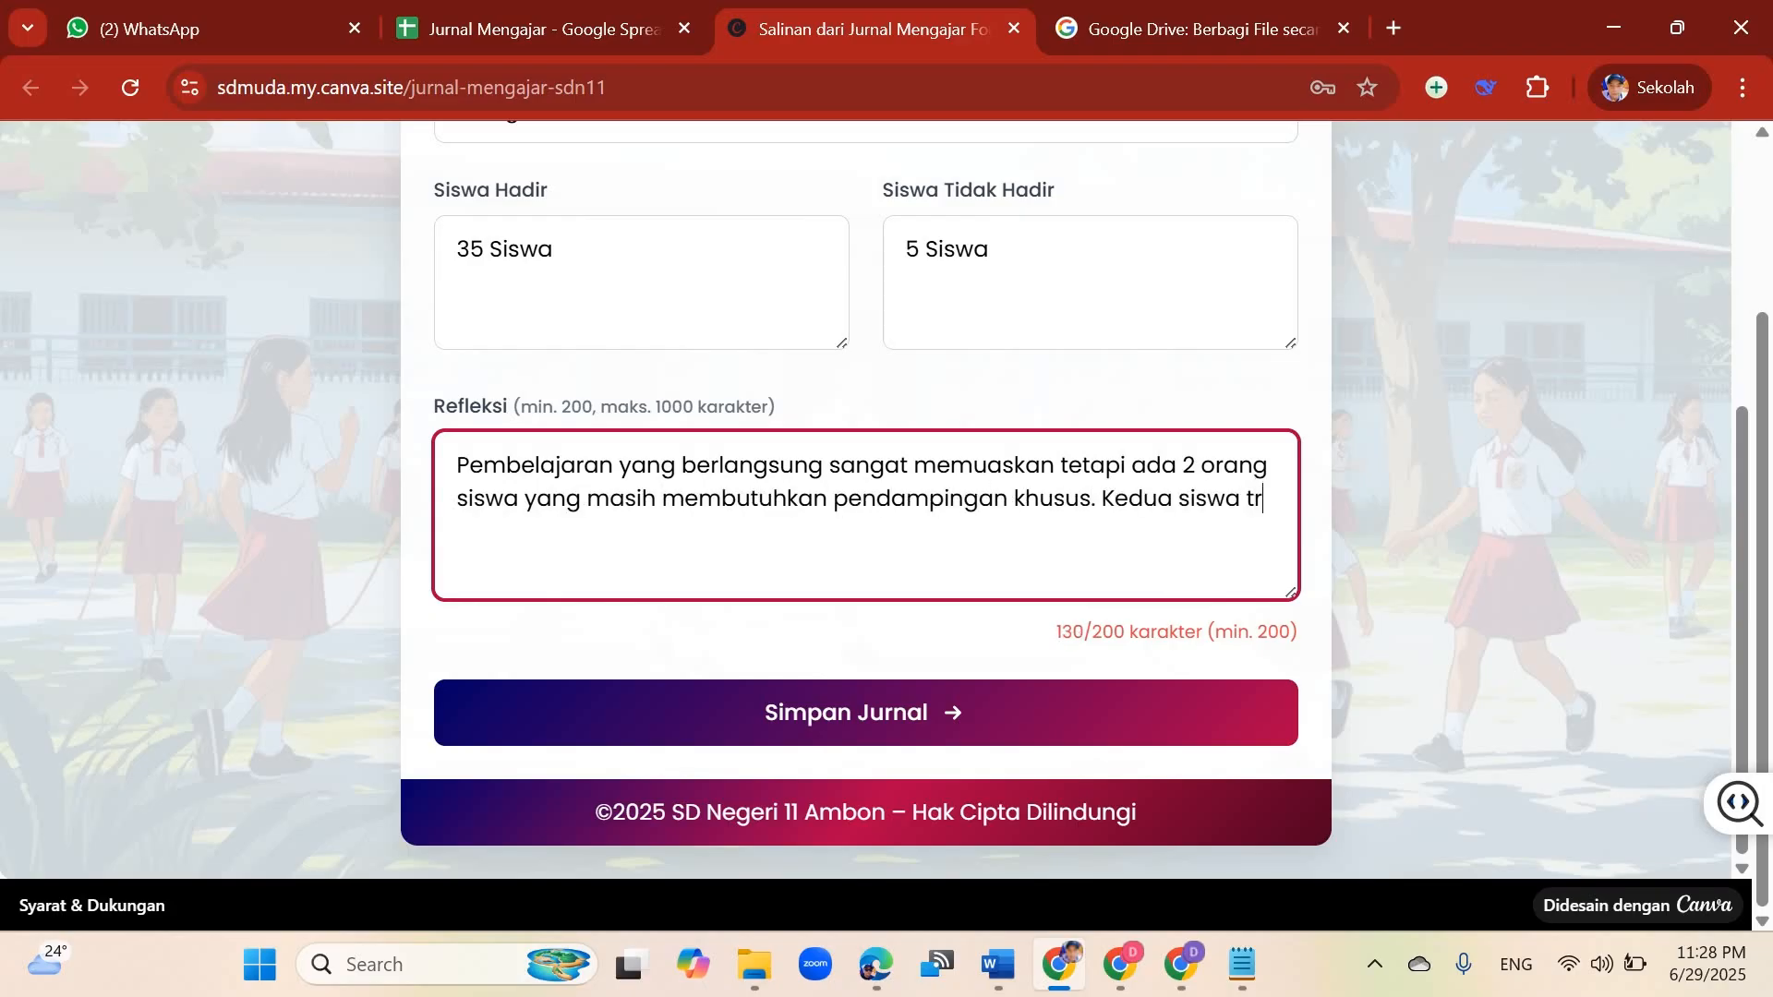
pyautogui.press('BackSpace')
pyautogui.write('ersebut men')
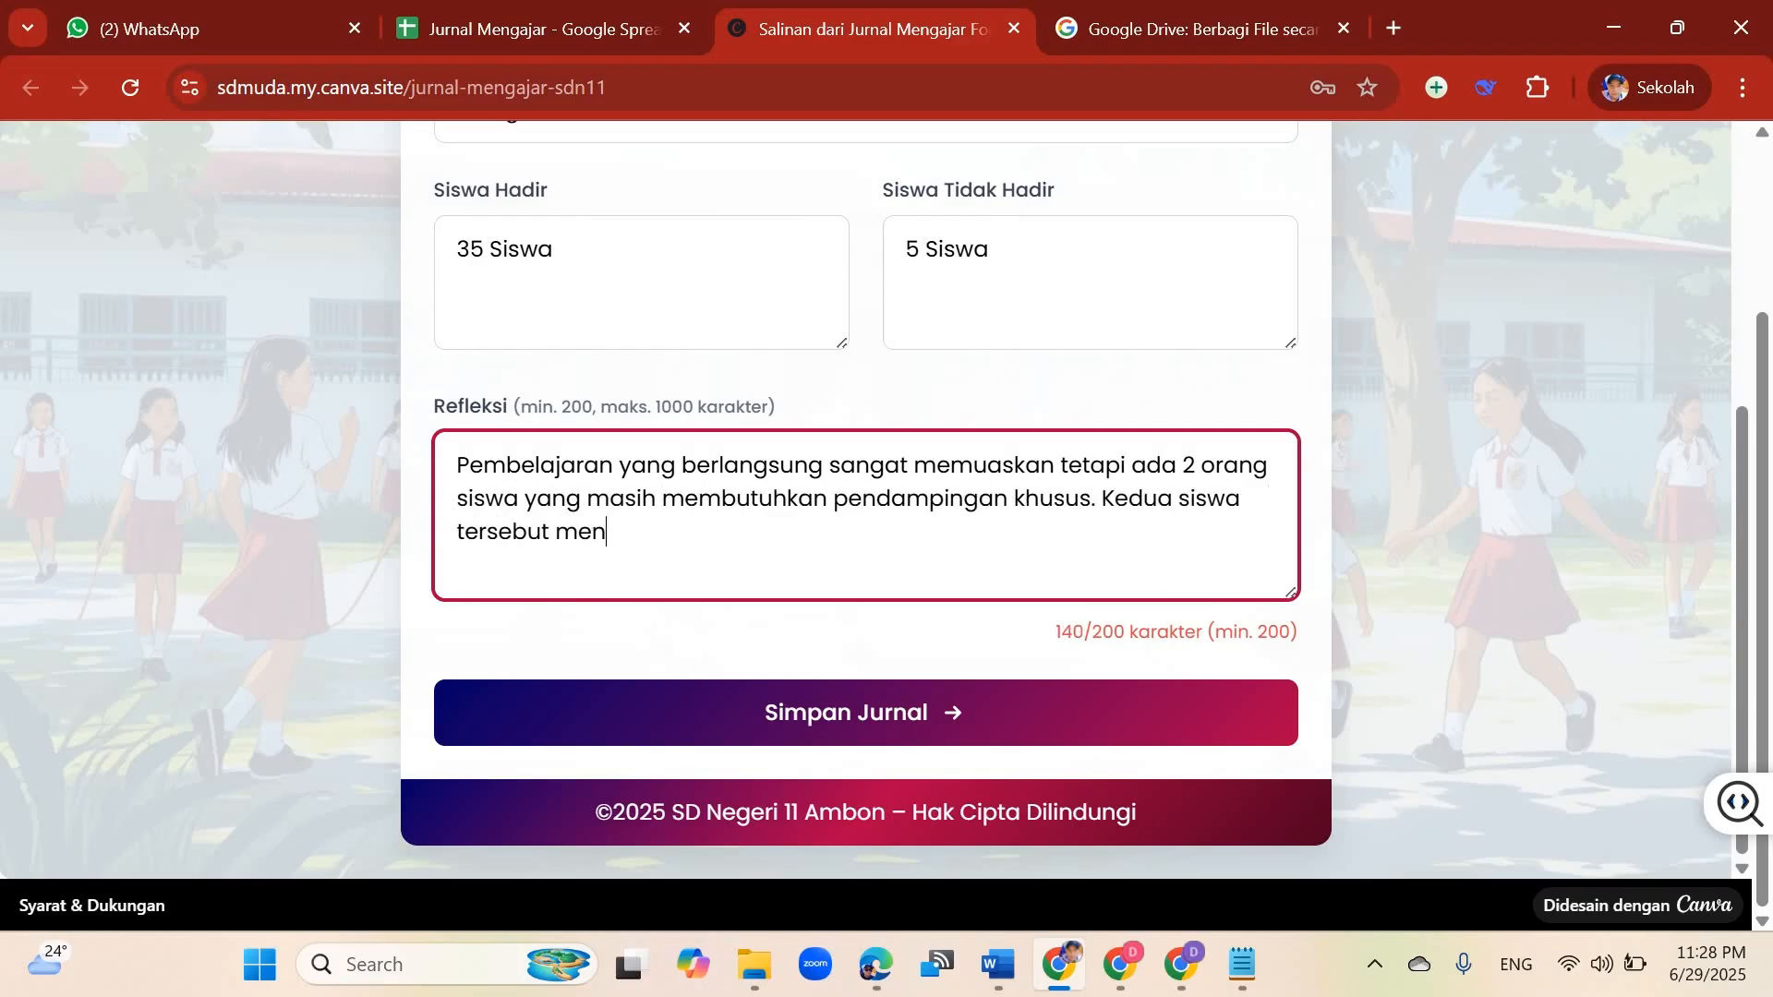
pyautogui.write('galami kendala dengan belum mengenal dengan baik')
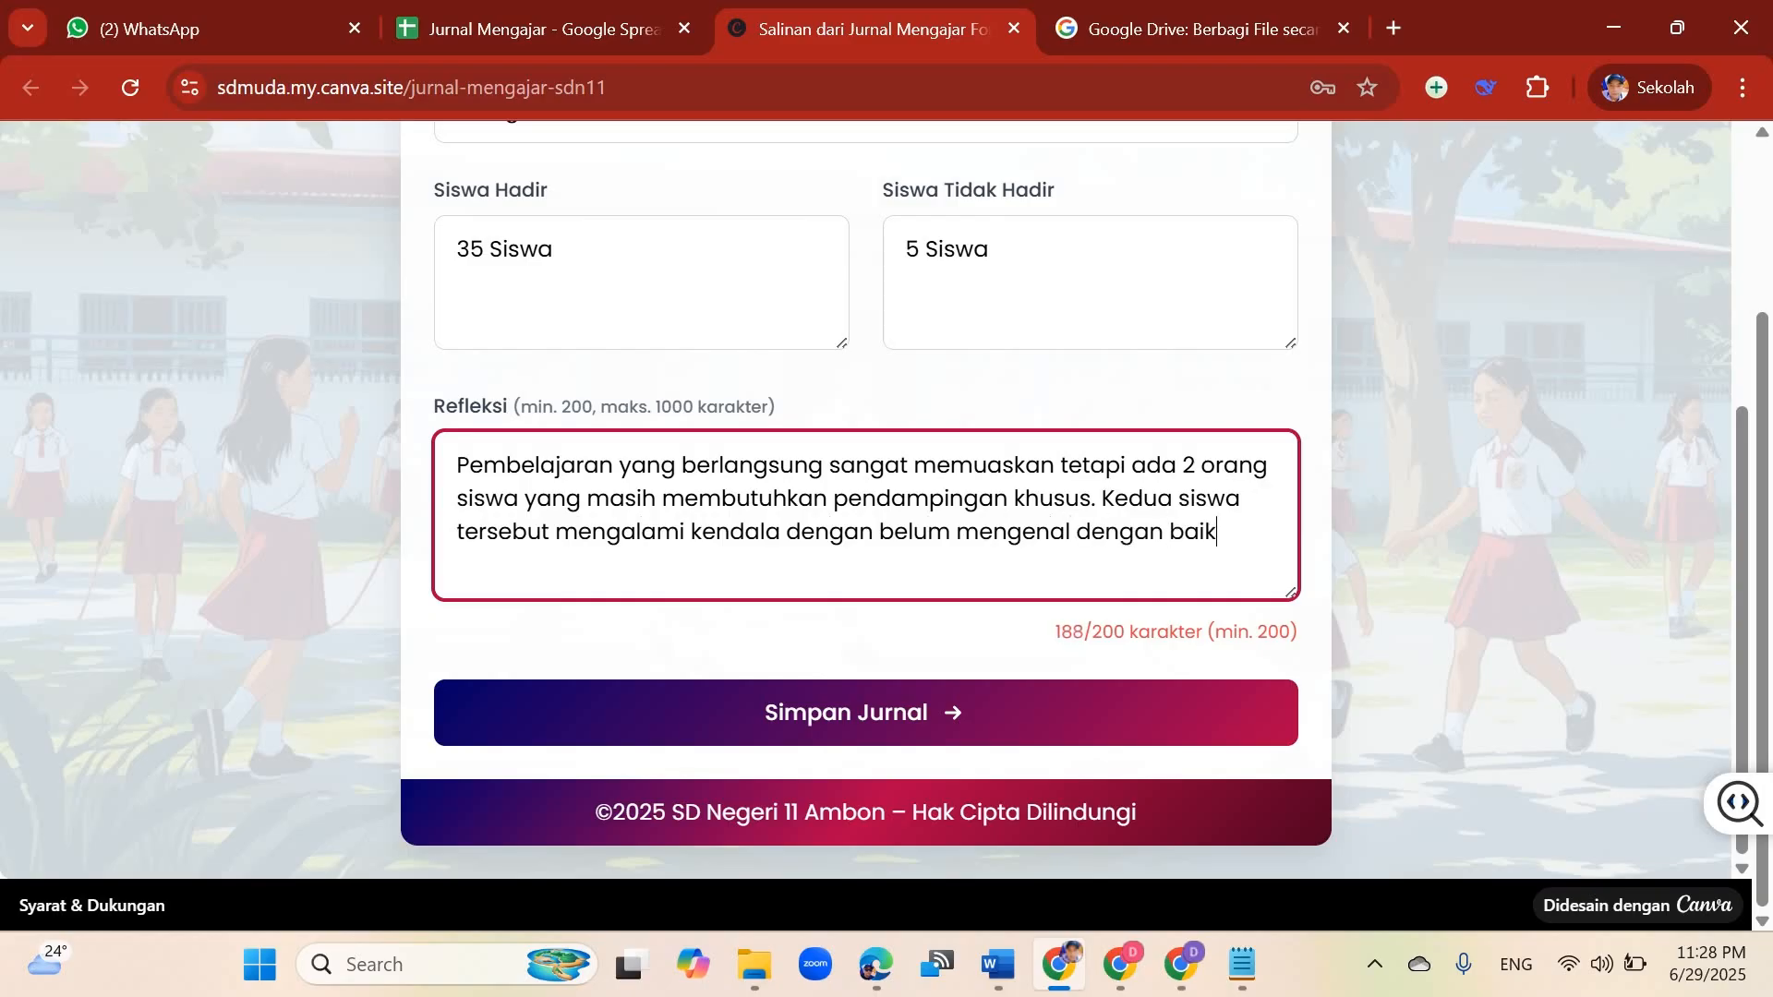
pyautogui.write(' simbol-simbol yang ada pada Pancasila.')
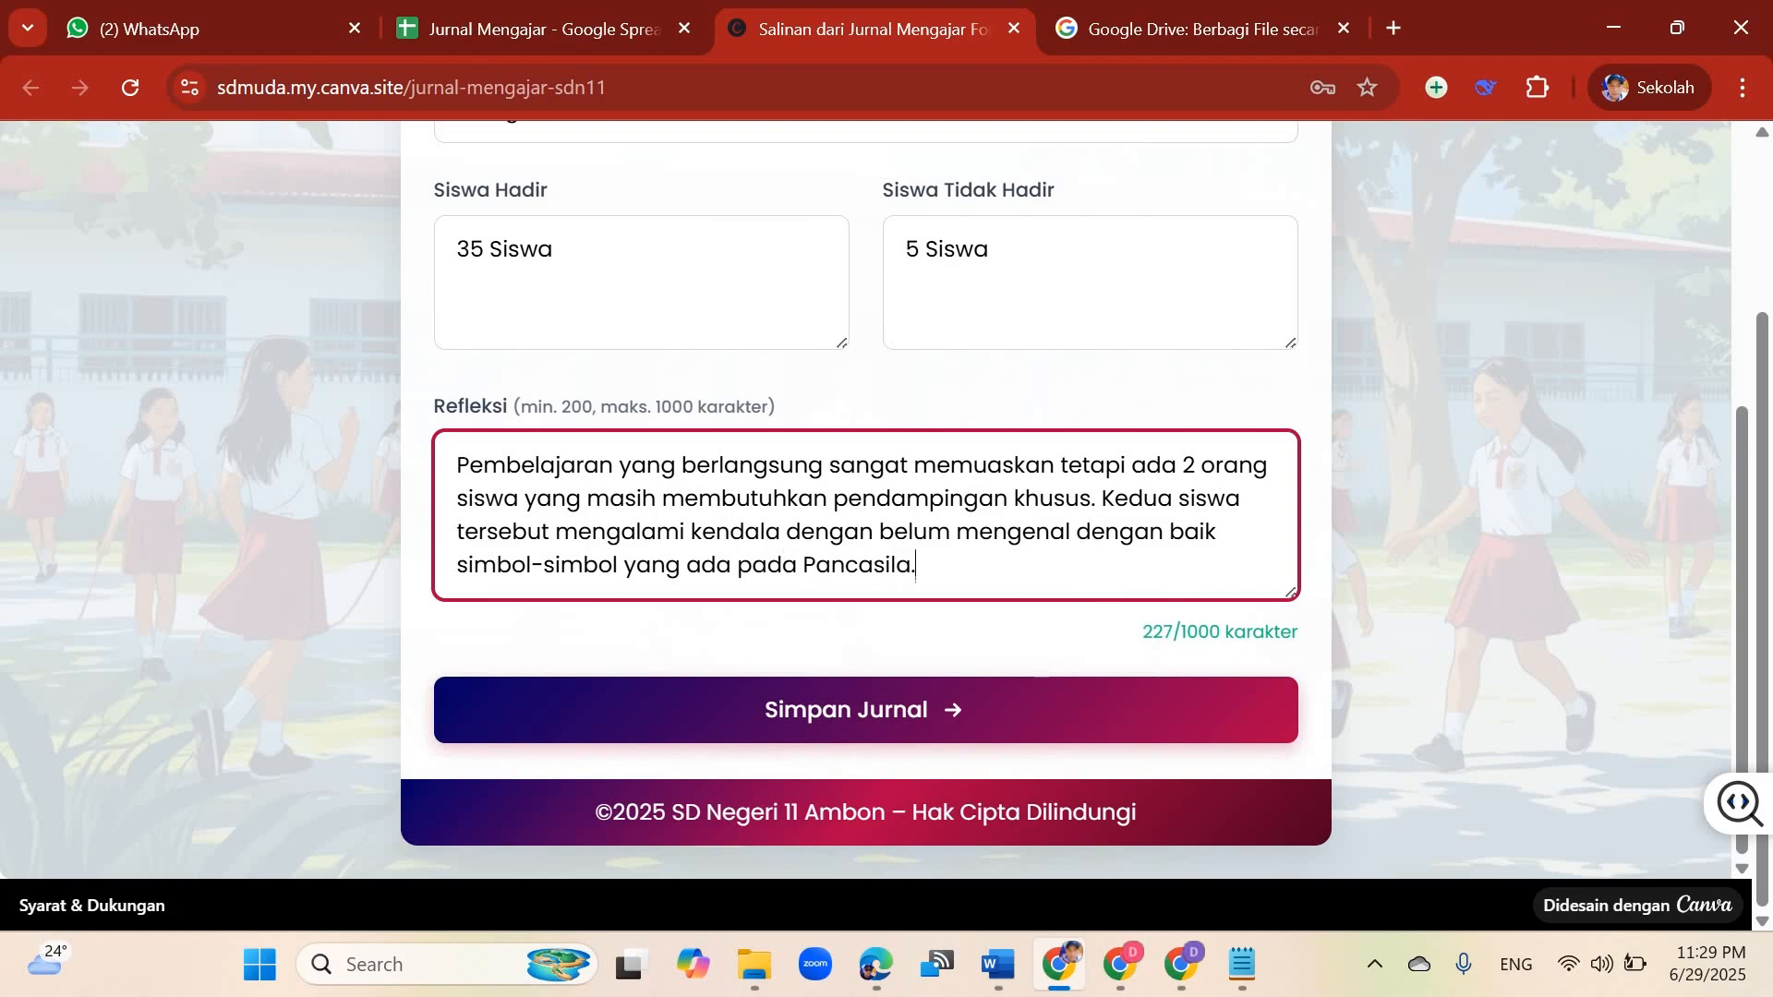
# Step: Compare the completed form with the column headers of the Jurnal Mengajar spreadsheet, viewing the sheet at 75% zoom
pyautogui.hotkey('ctrl', 'shift', 'Tab')
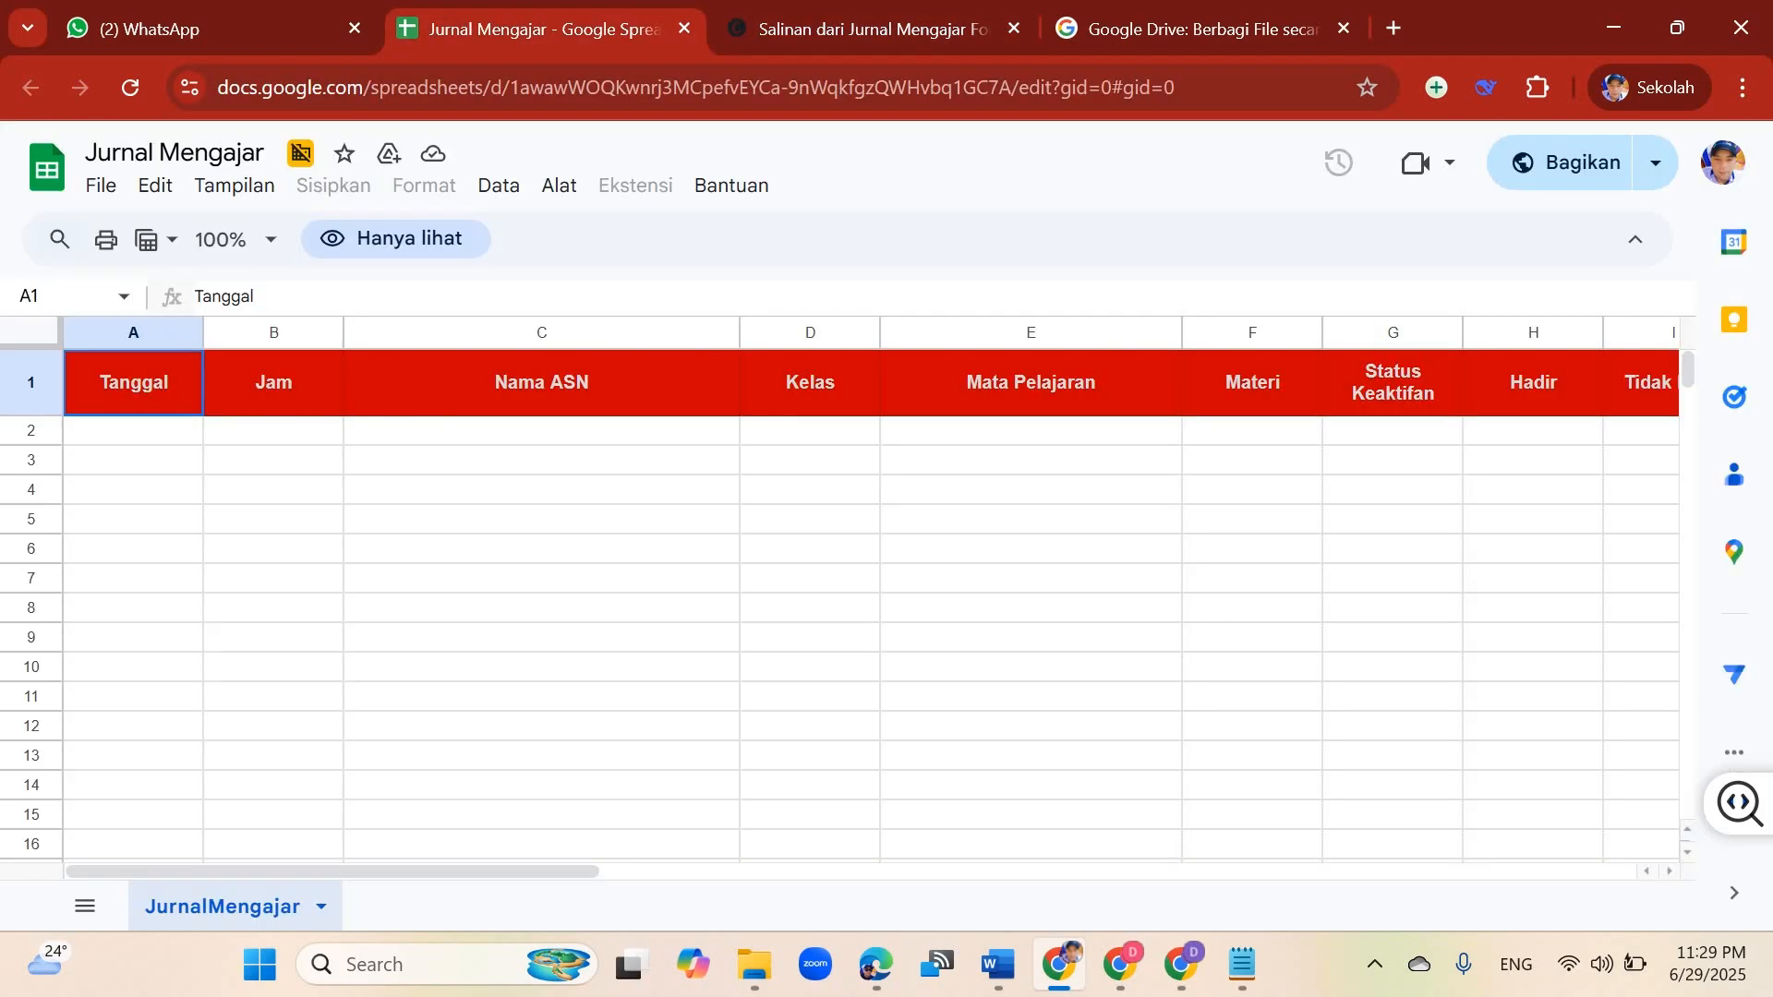
pyautogui.hotkey('ctrl', 'Tab')
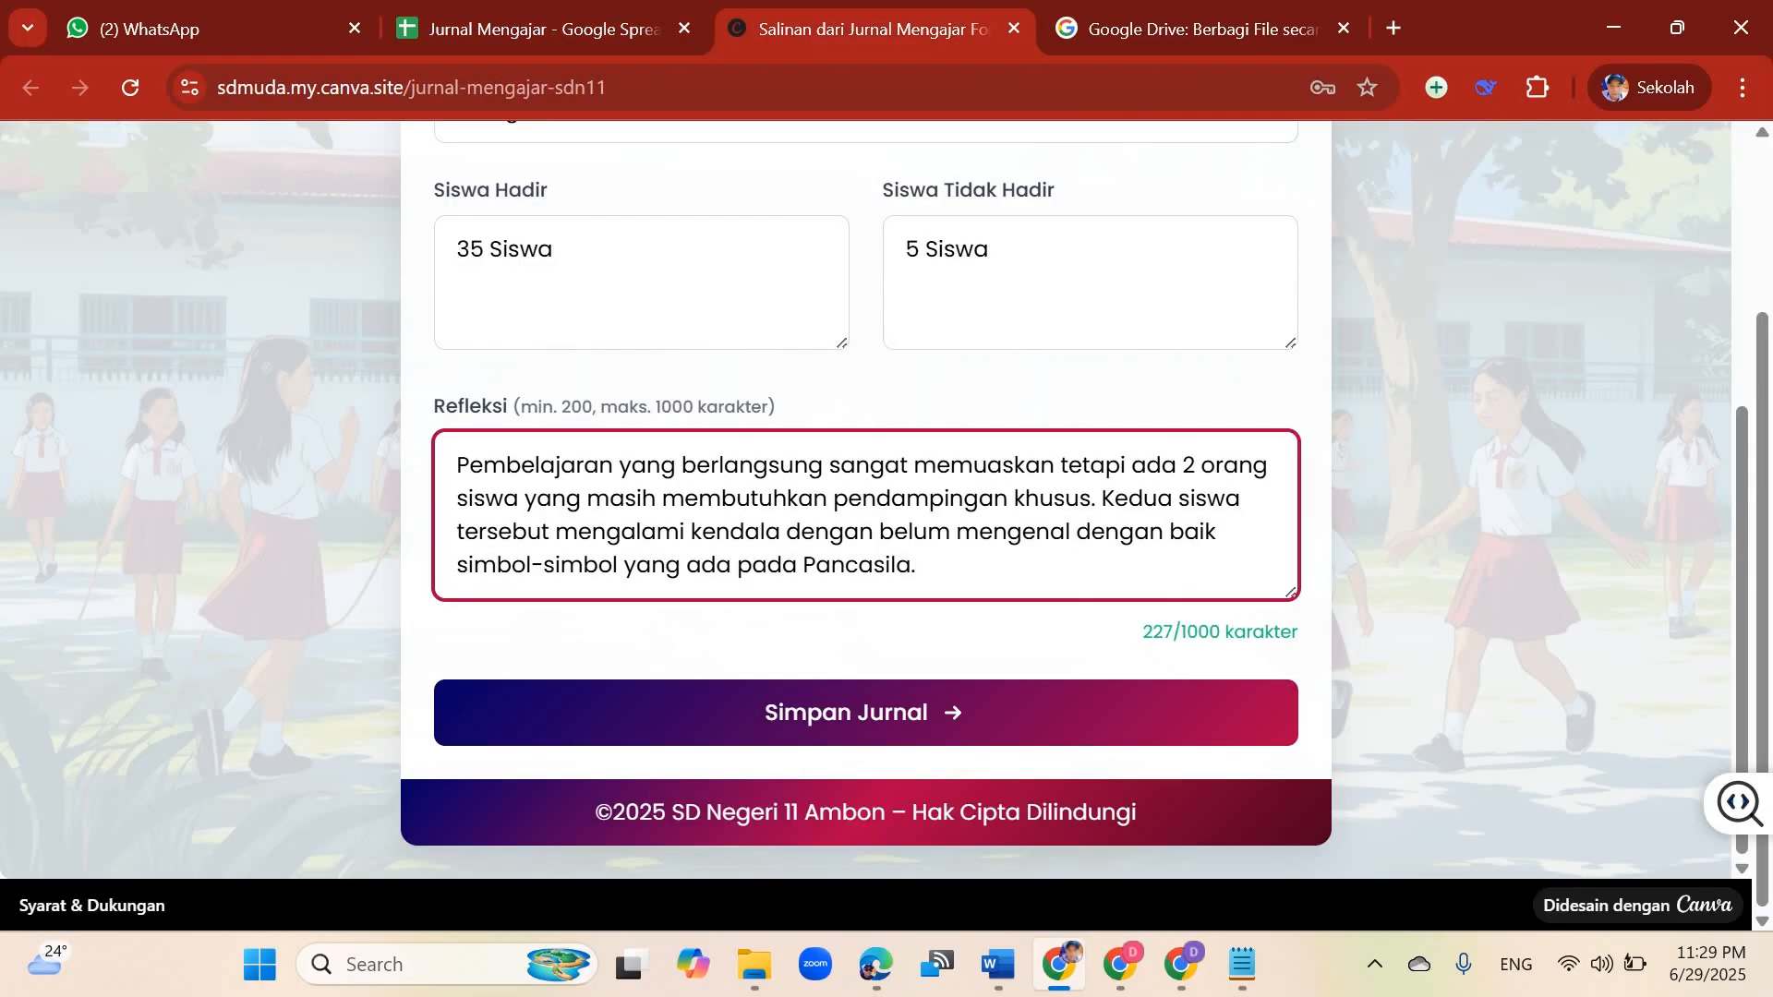
pyautogui.scroll(9, 866, 499)
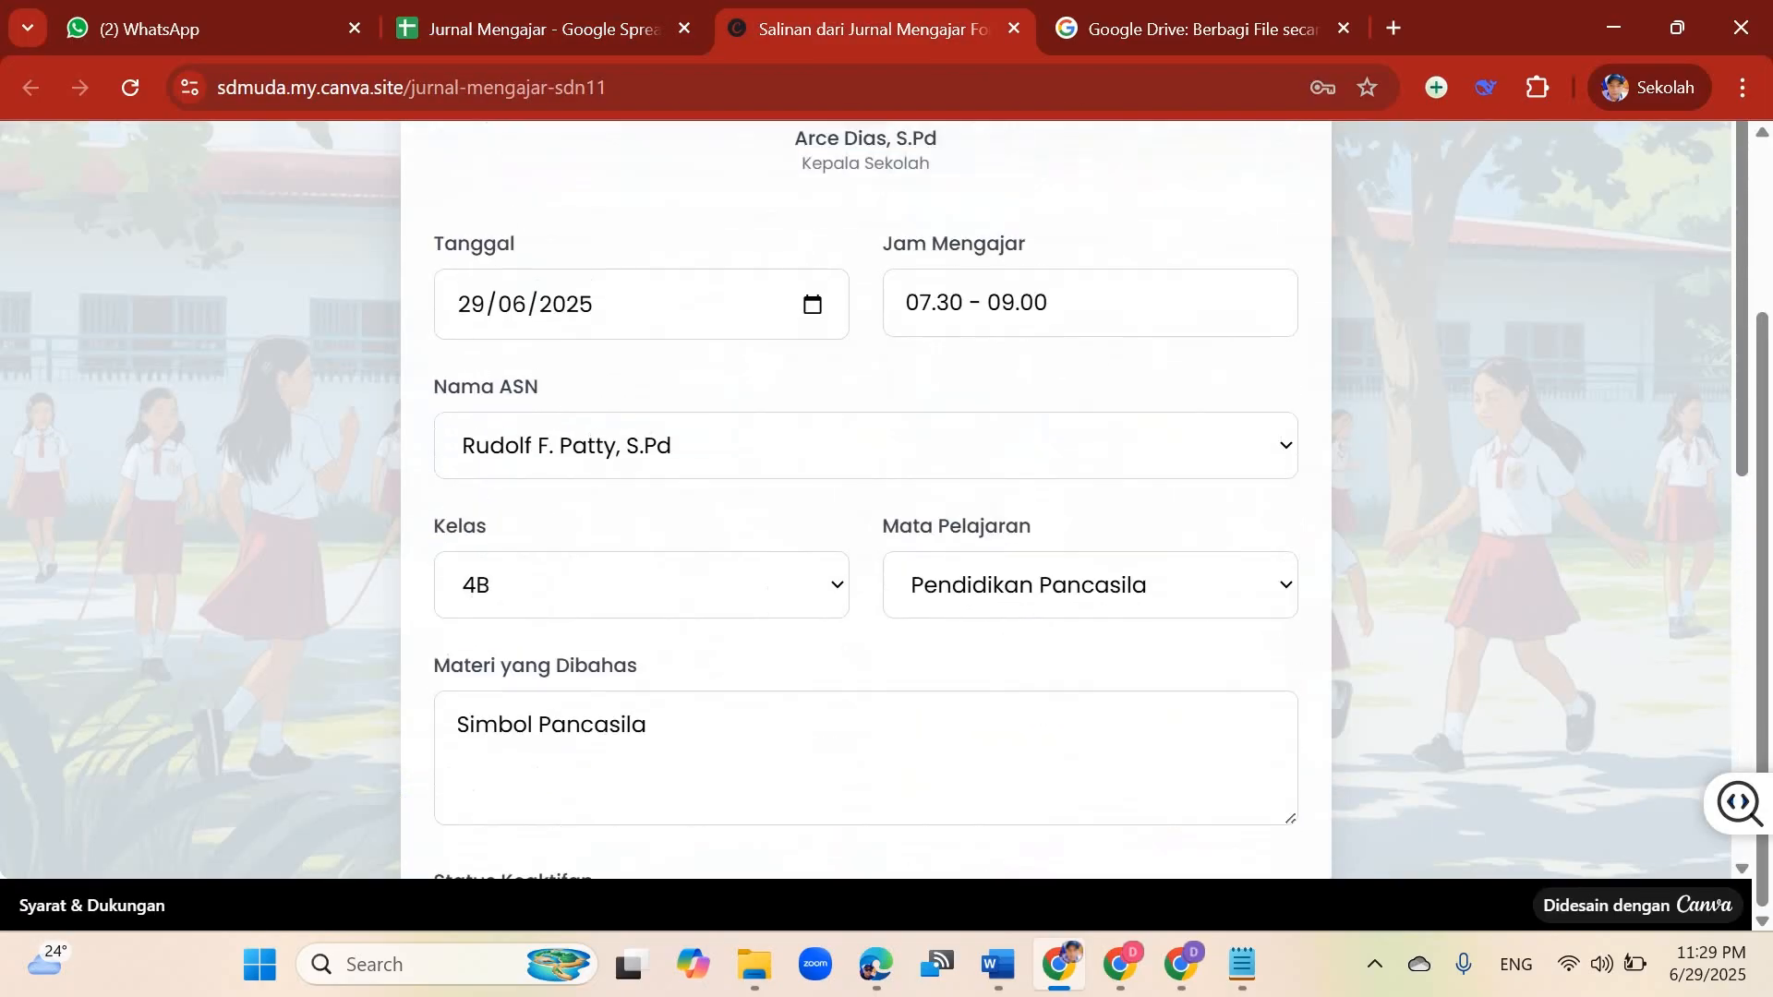
pyautogui.scroll(-7, 866, 498)
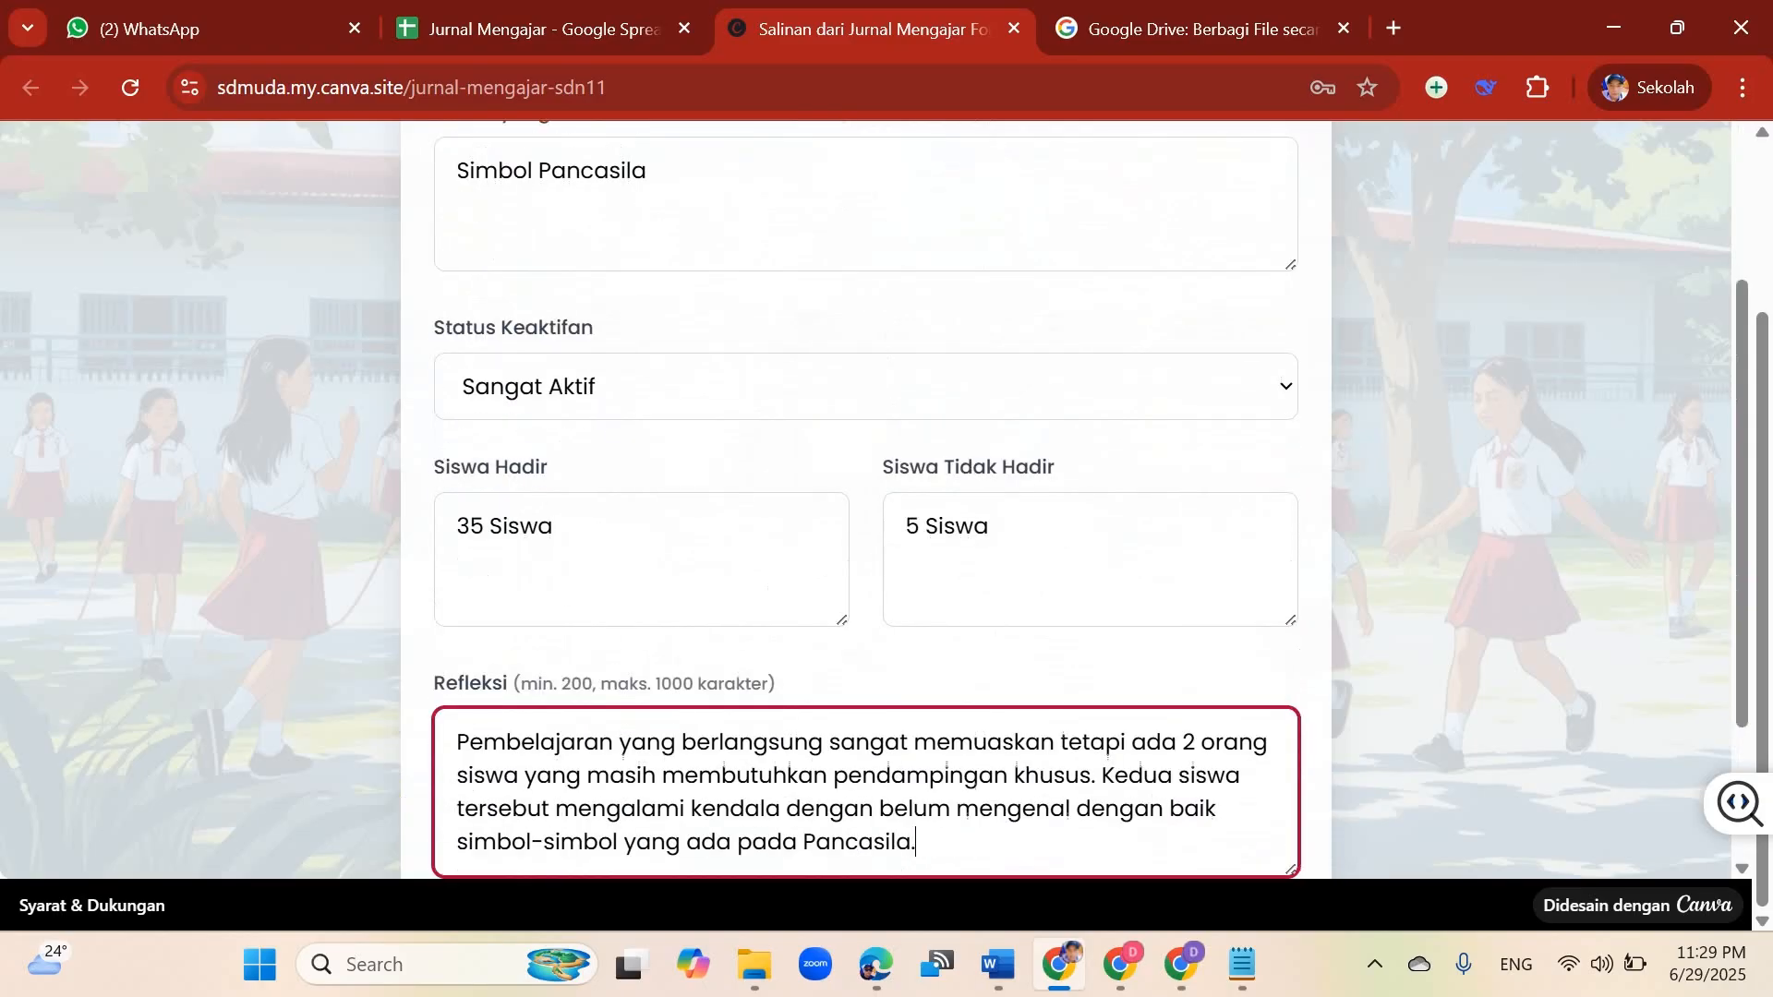
pyautogui.scroll(-2, 866, 499)
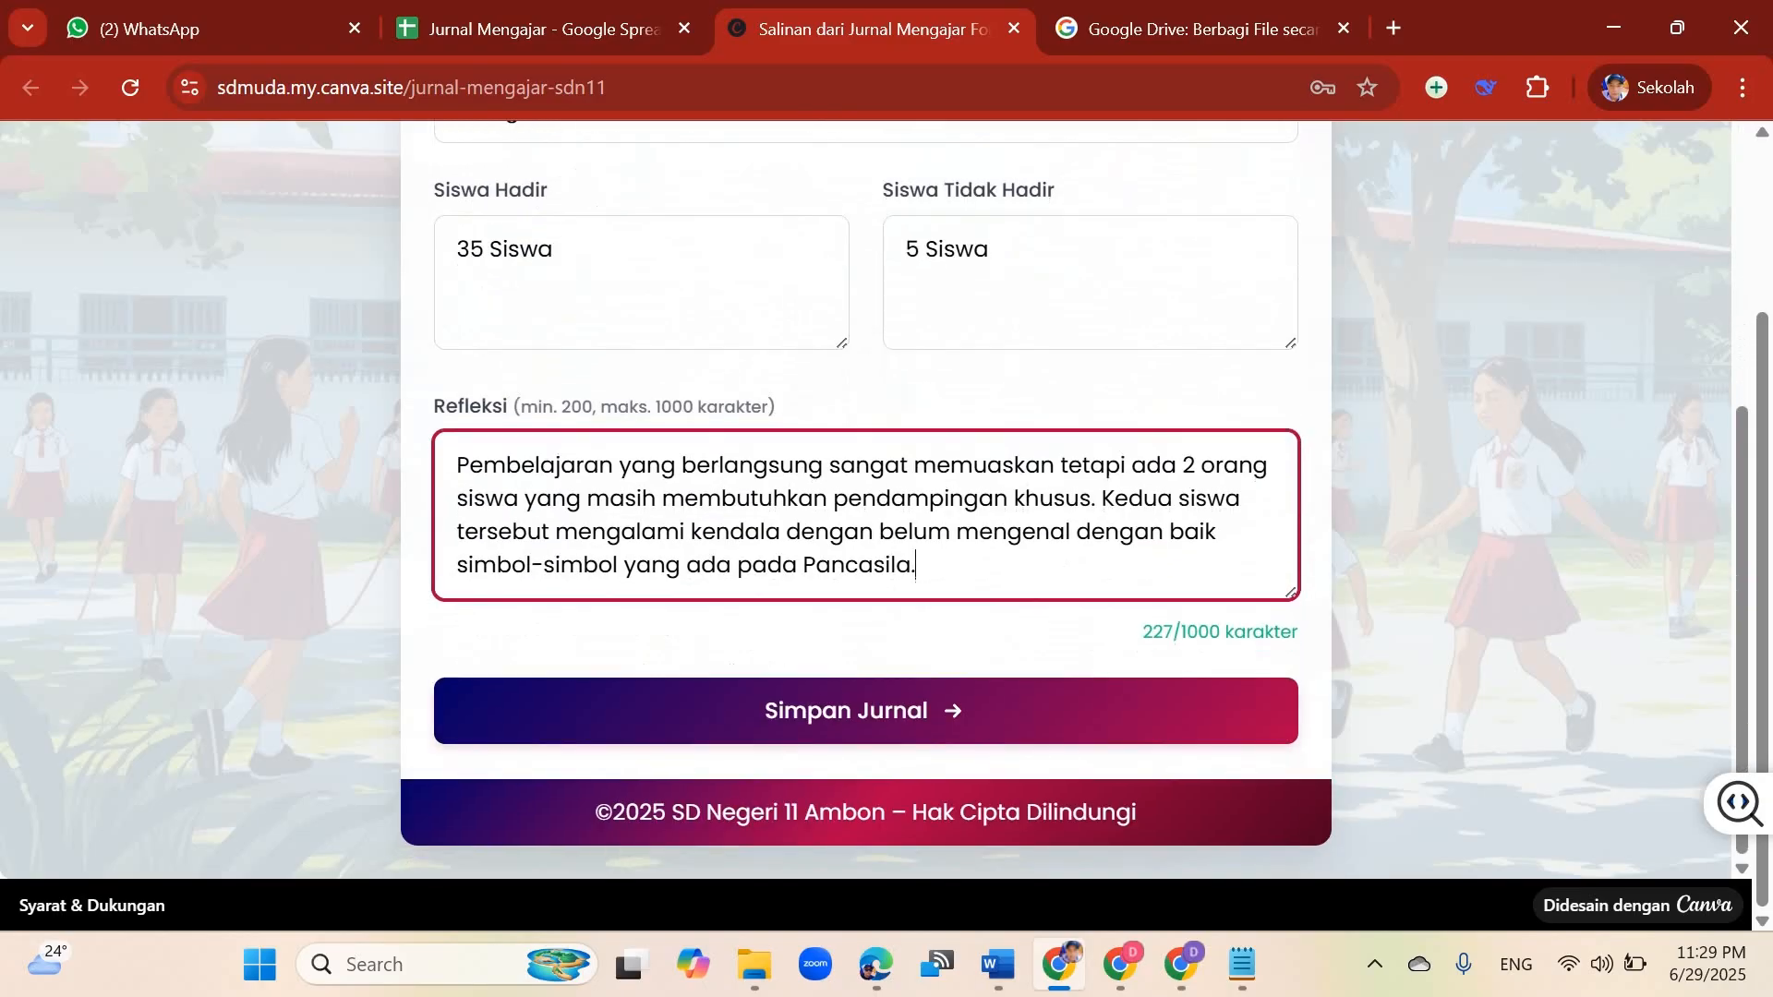
pyautogui.hotkey('ctrl', 'shift', 'Tab')
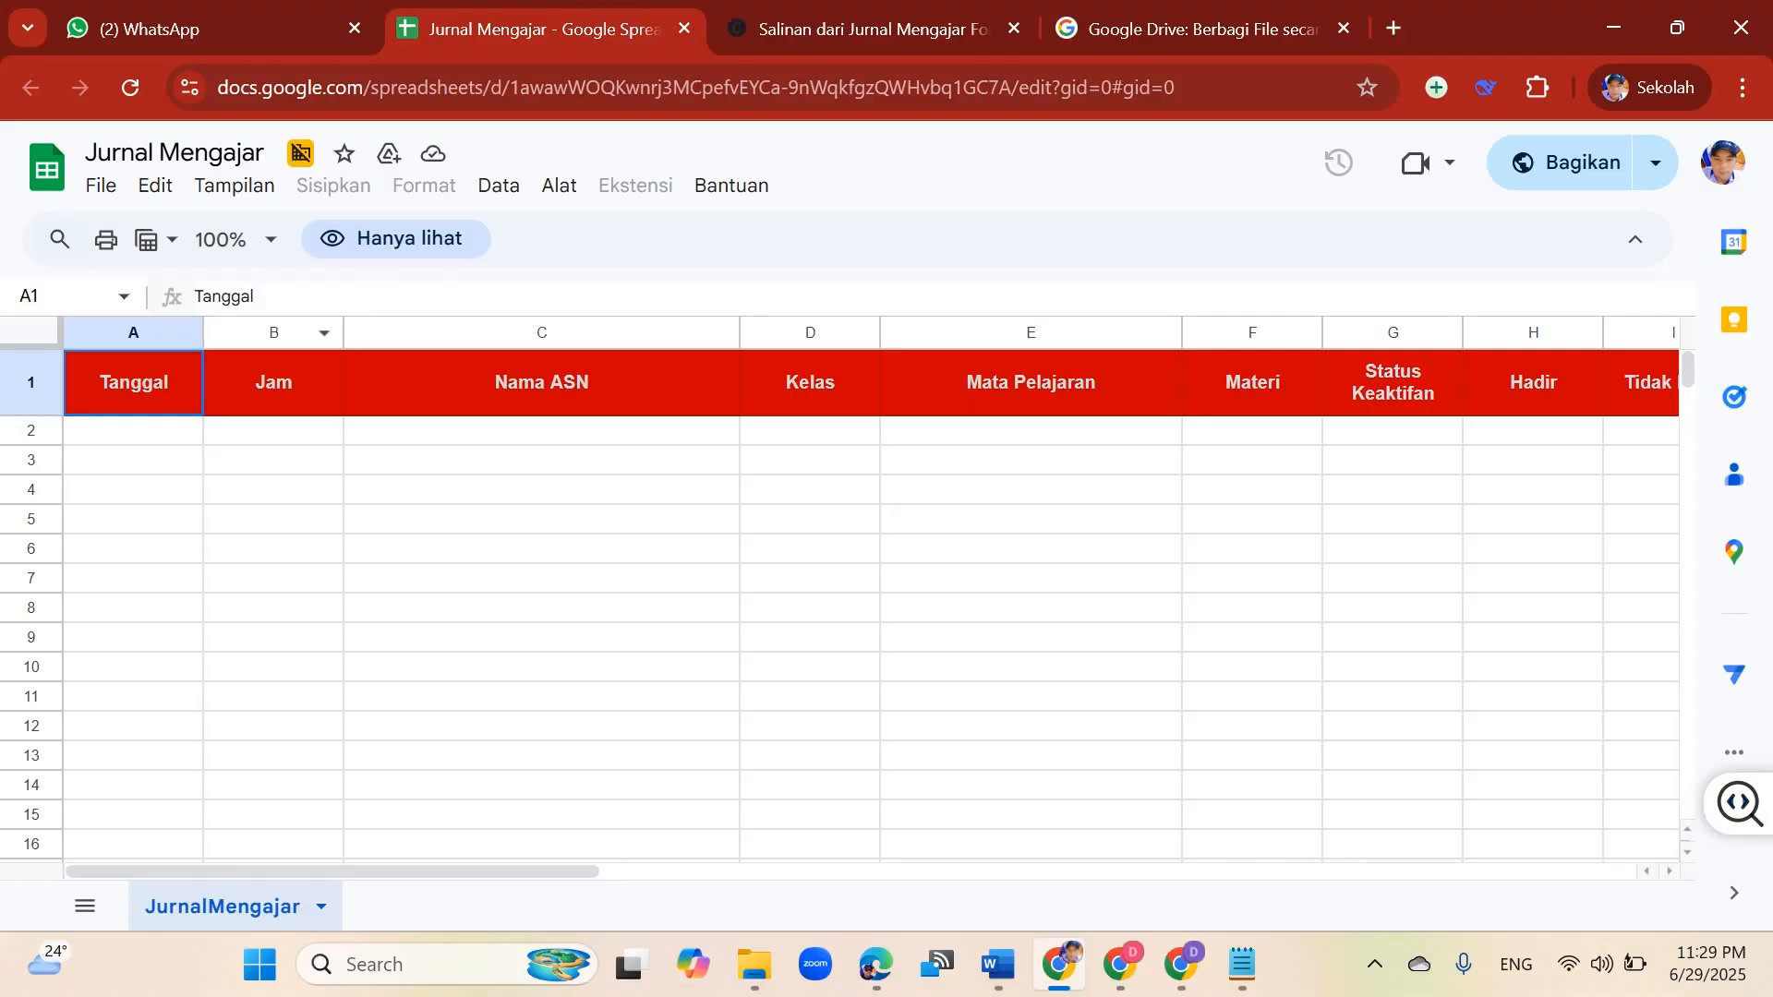
pyautogui.click(222, 239)
pyautogui.click(221, 332)
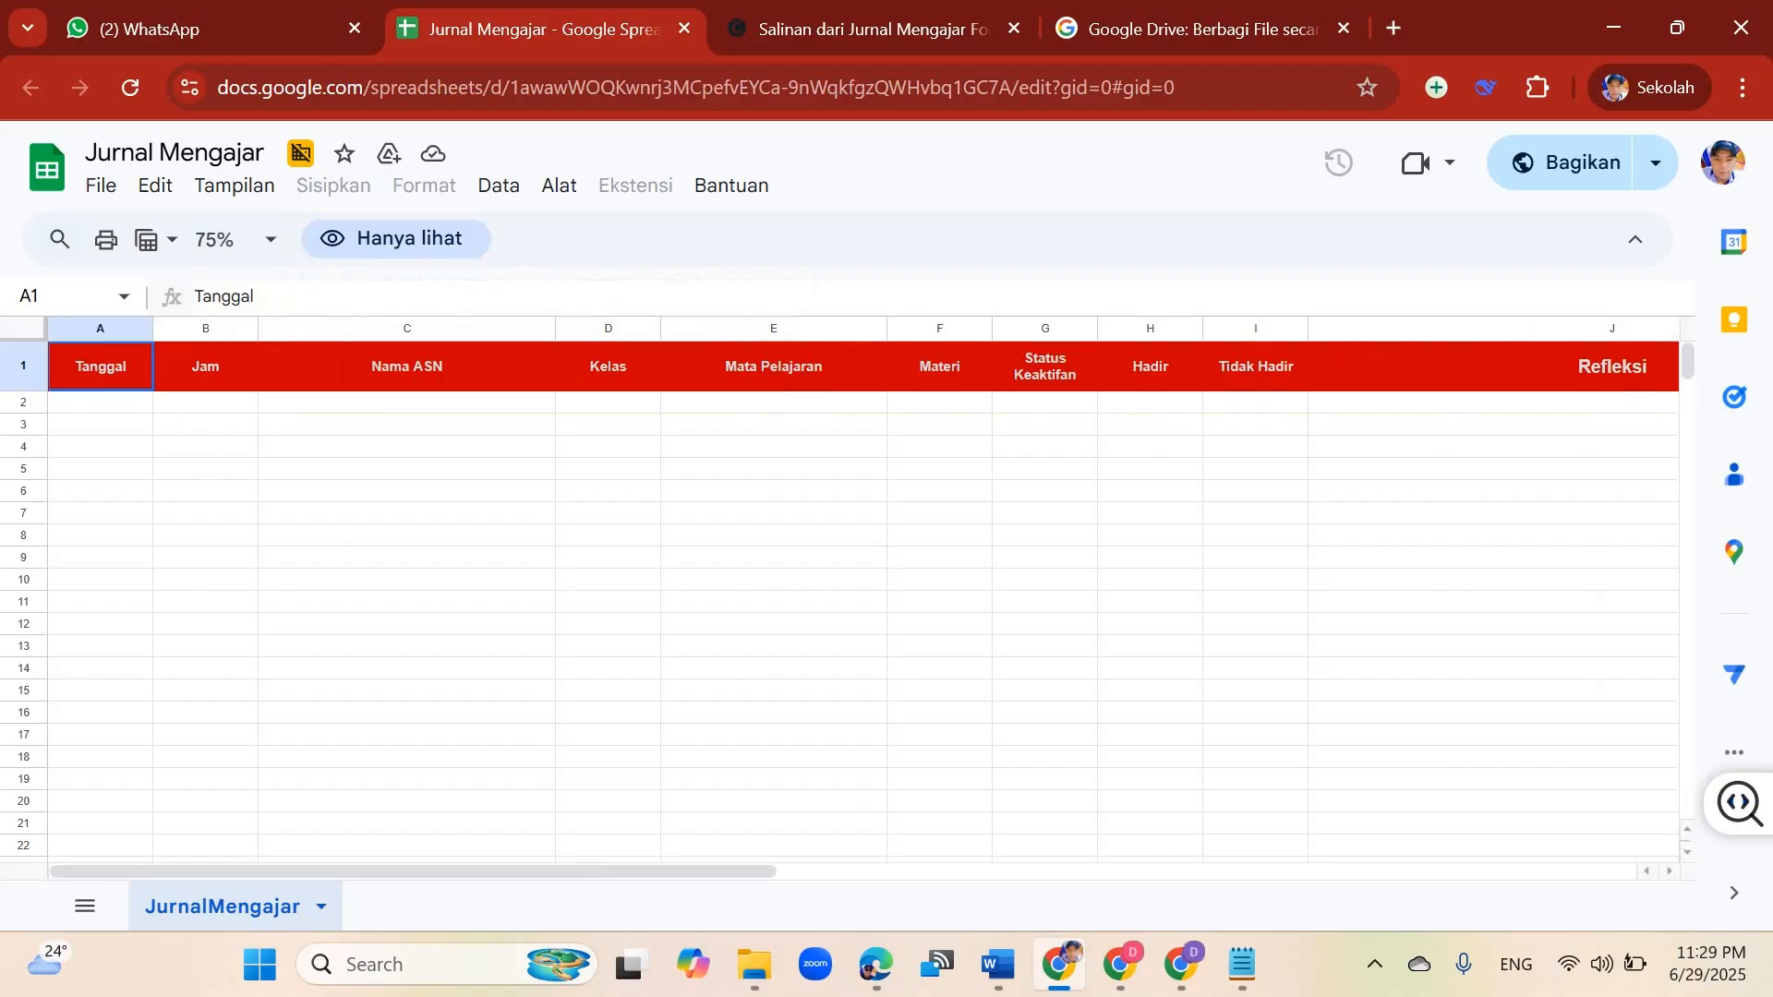
# Step: Submit the completed journal entry from the form with Simpan Jurnal
pyautogui.click(101, 402)
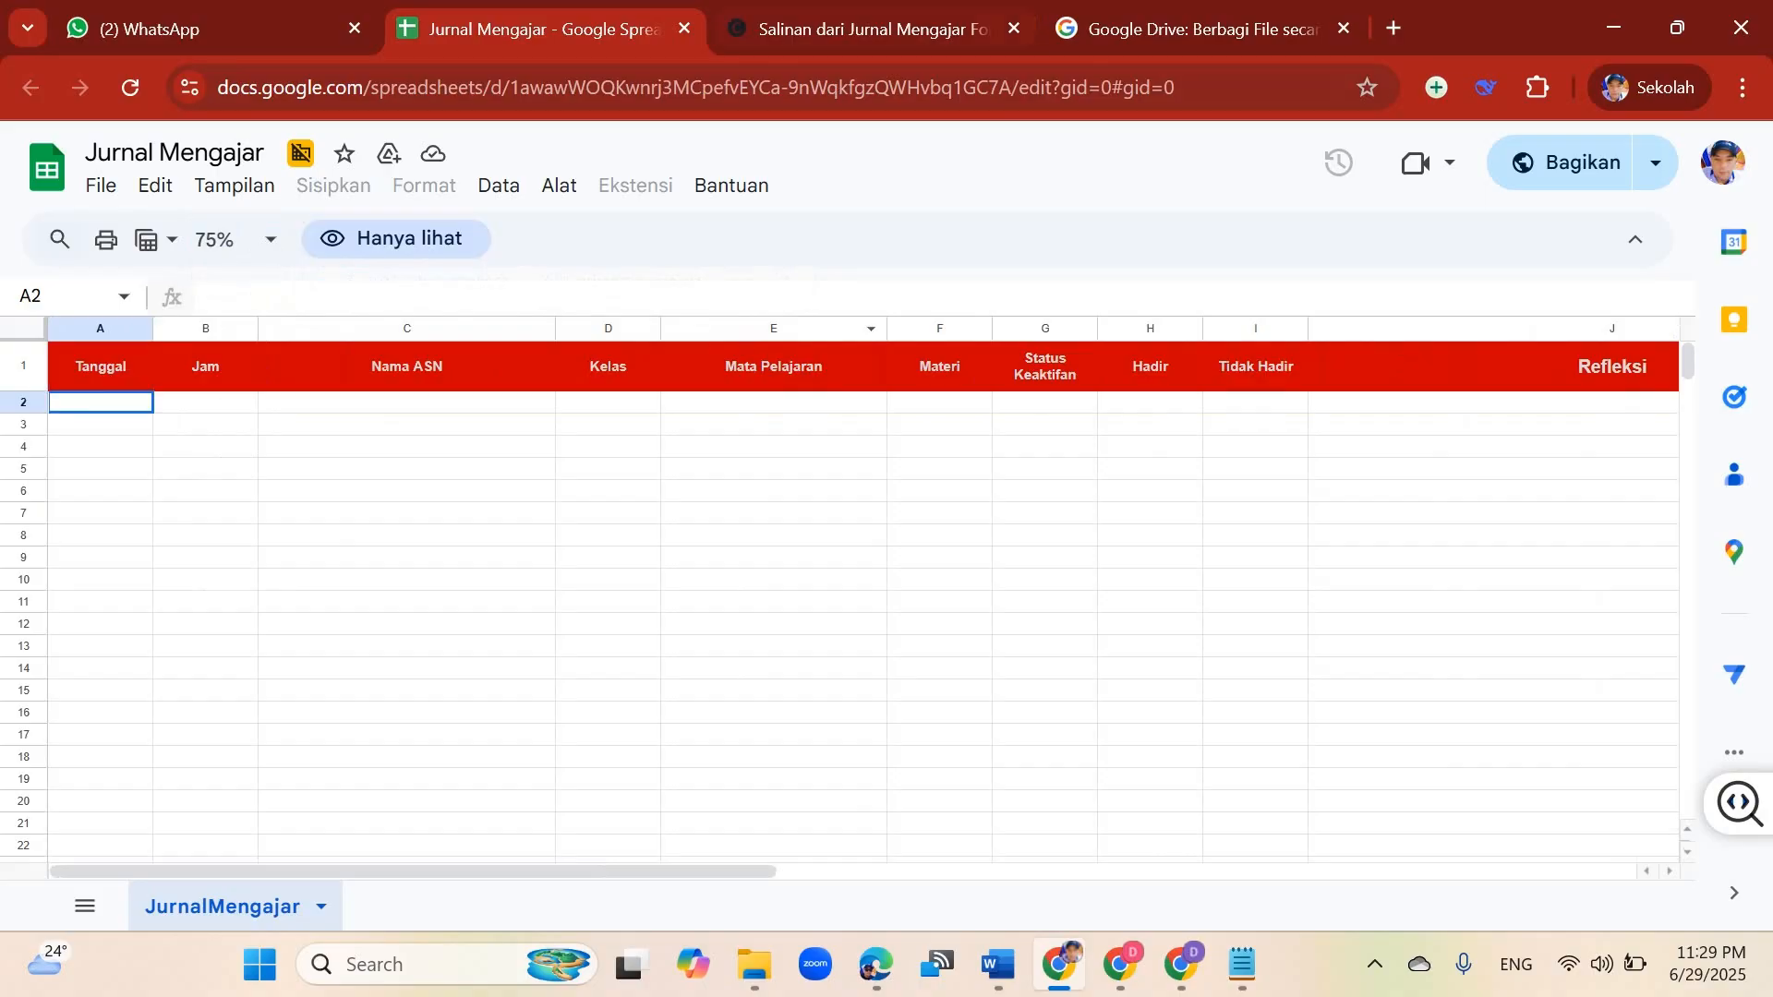
pyautogui.hotkey('ctrl', 'Tab')
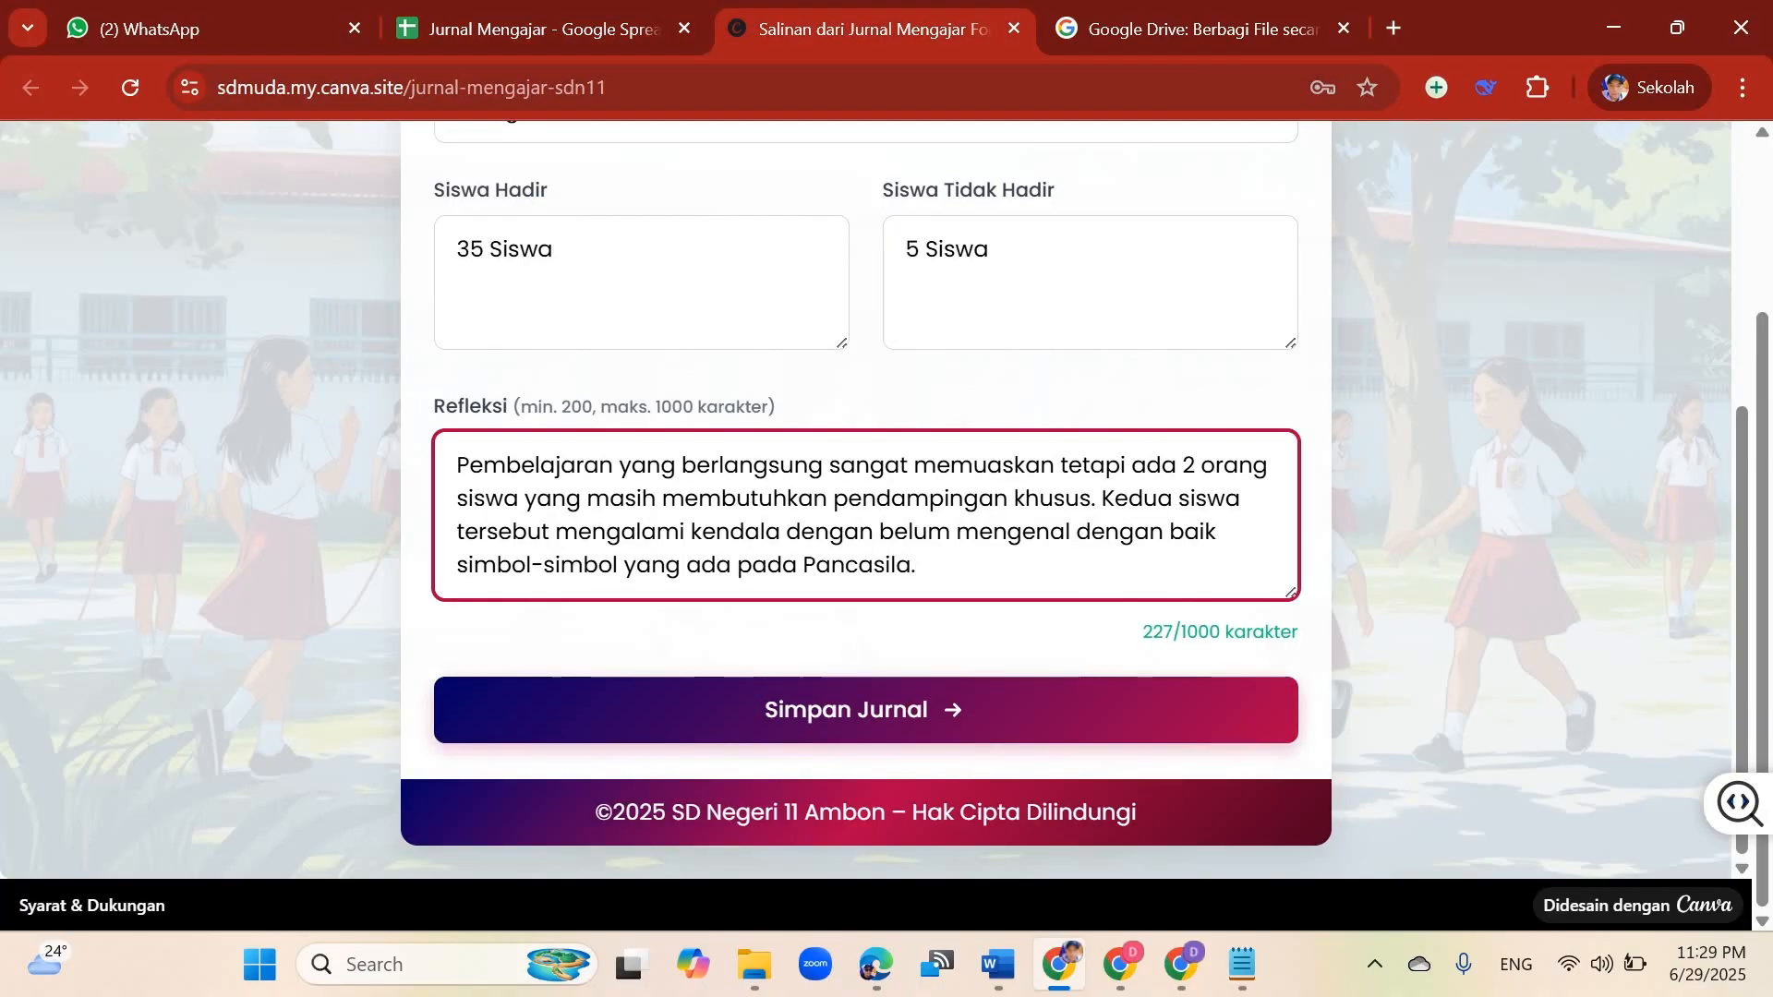
pyautogui.click(865, 710)
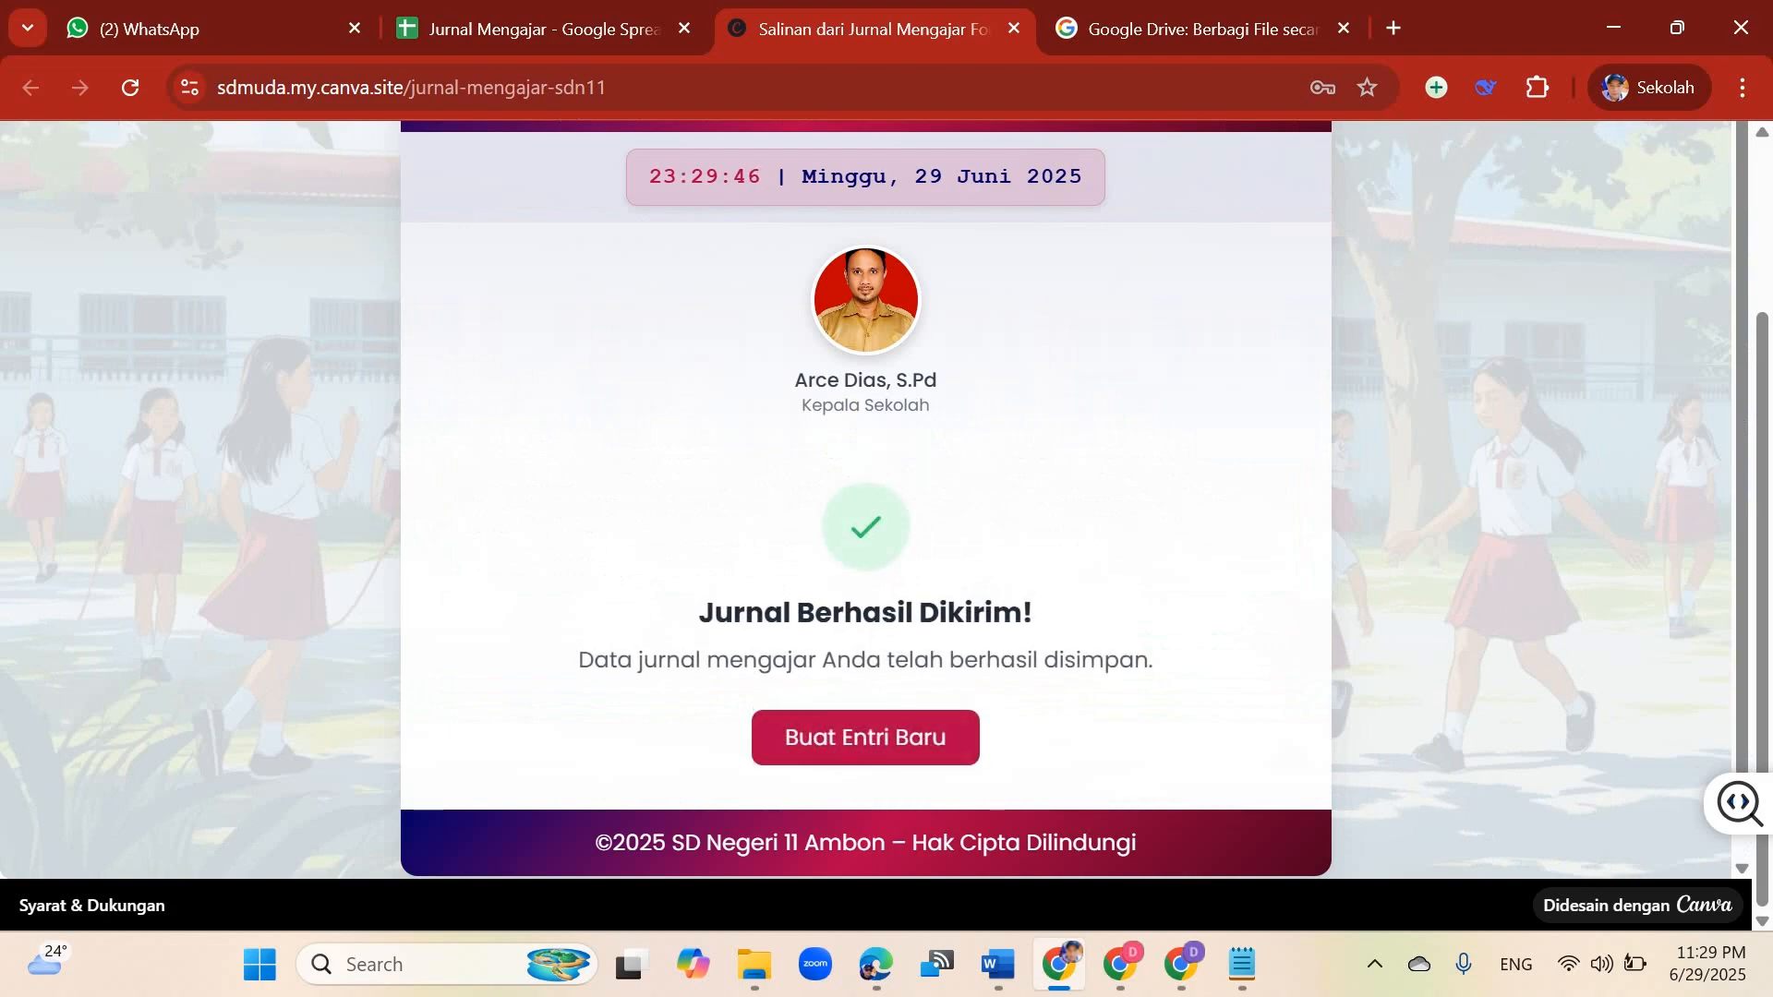
pyautogui.scroll(3, 865, 554)
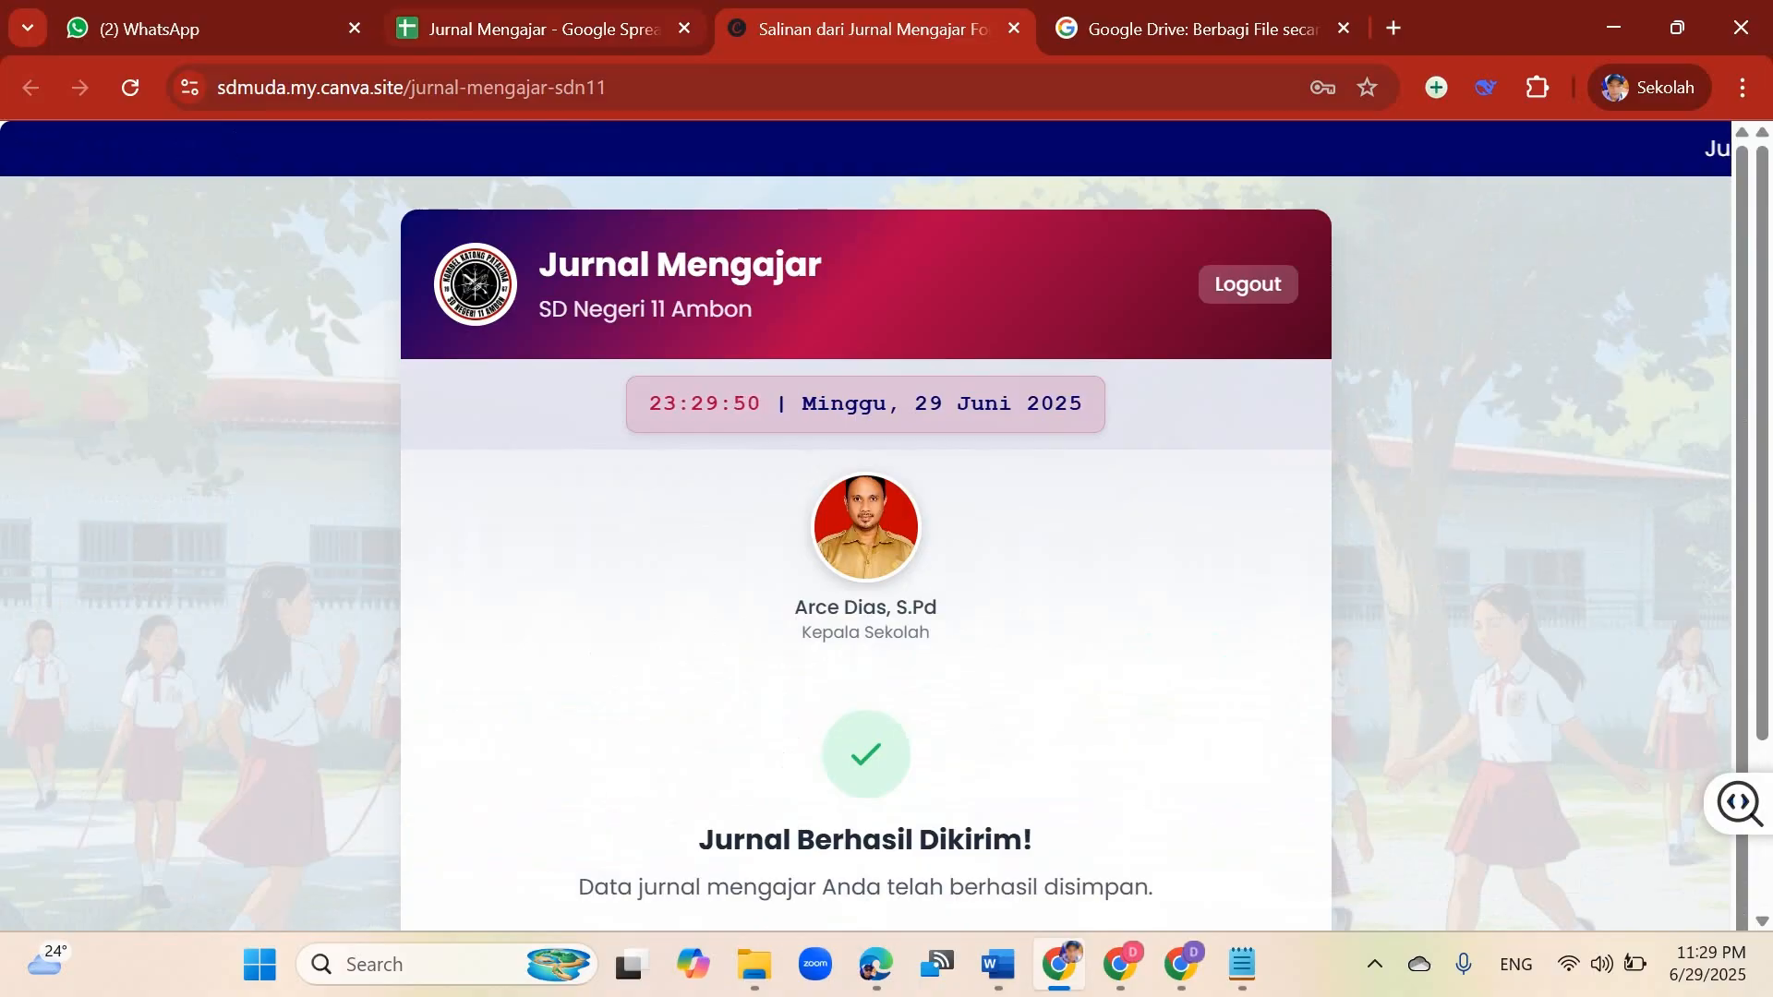
# Step: Check the newly added row in the Jurnal Mengajar spreadsheet, including the Refleksi cell
pyautogui.hotkey('ctrl', 'shift', 'Tab')
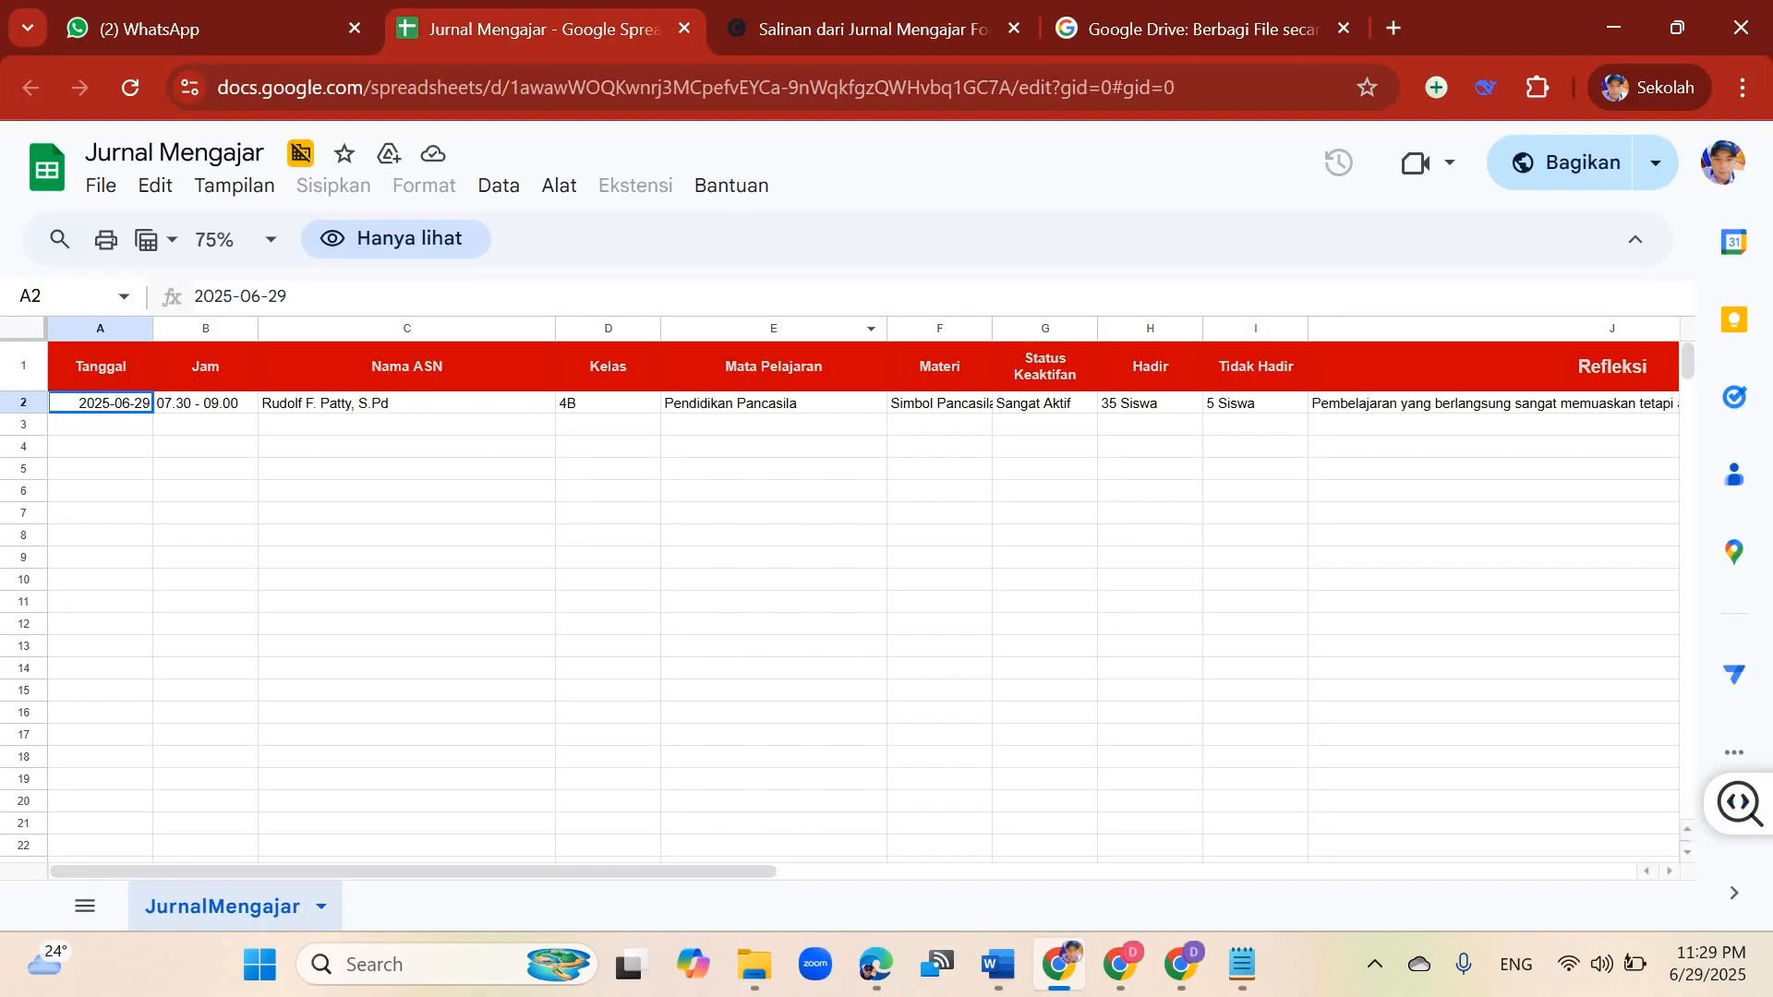
pyautogui.click(406, 469)
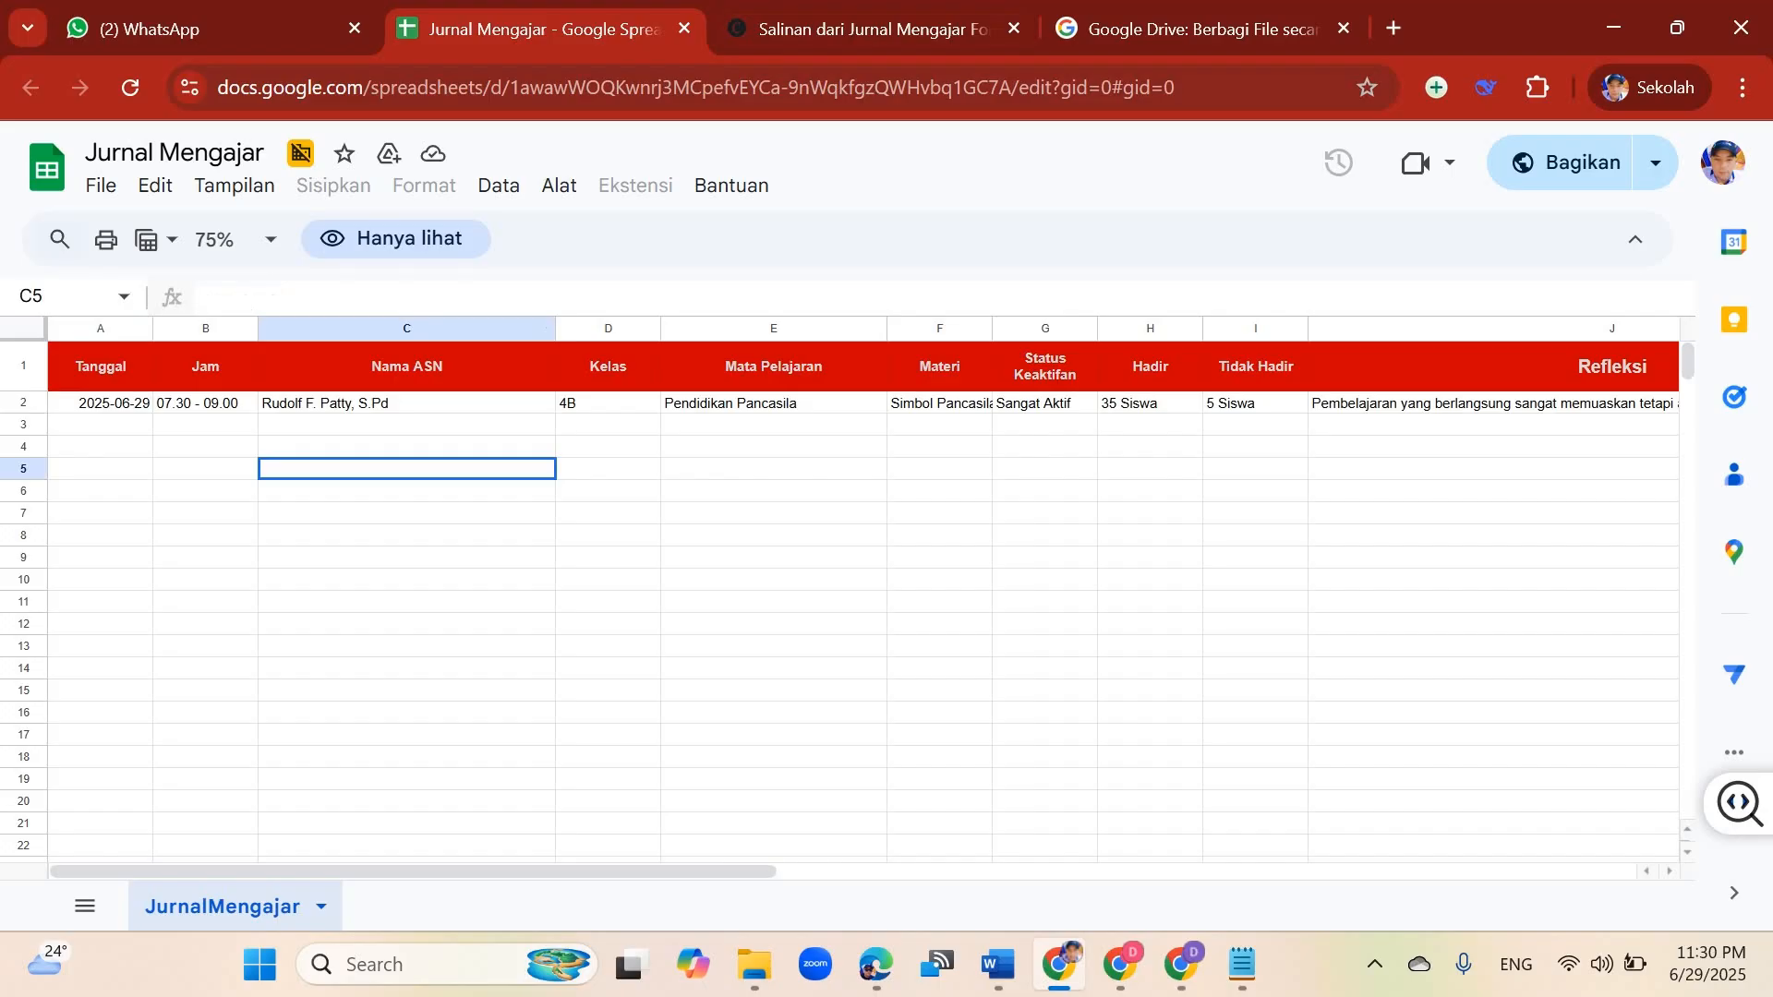
pyautogui.click(1493, 403)
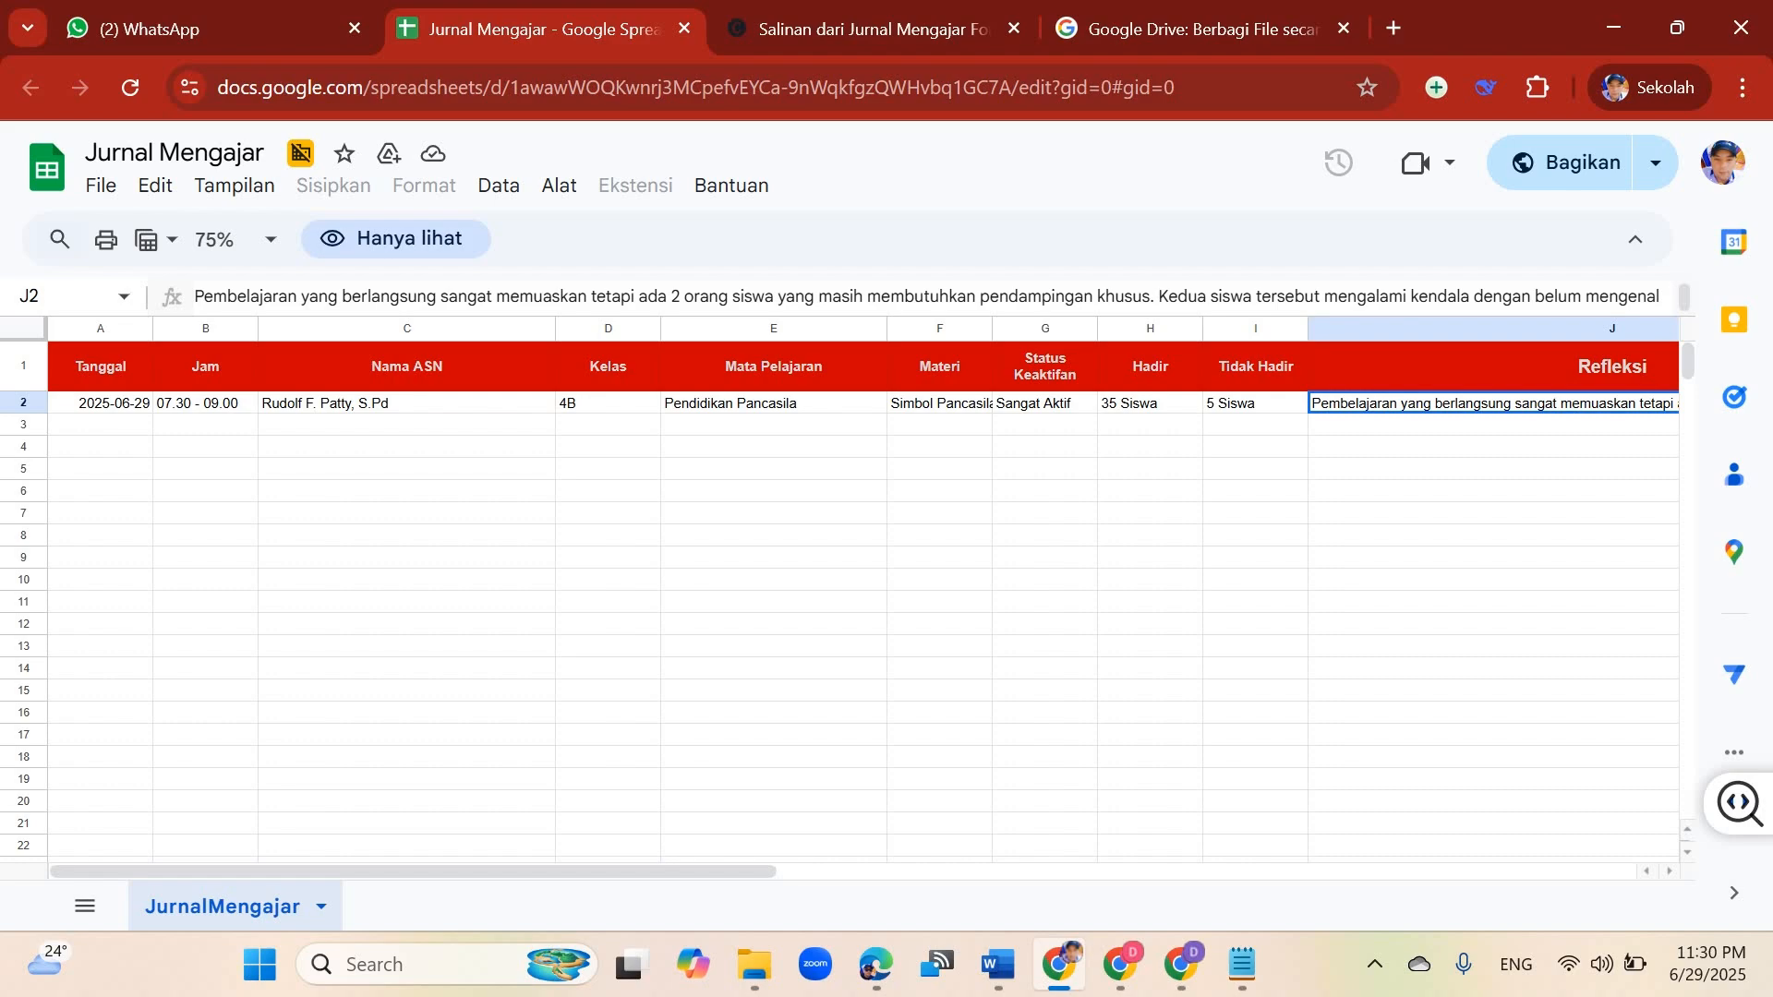
# Step: Create a new blank Google Spreadsheet in the SD Negeri 4 Ambon Drive folder
pyautogui.click(1181, 965)
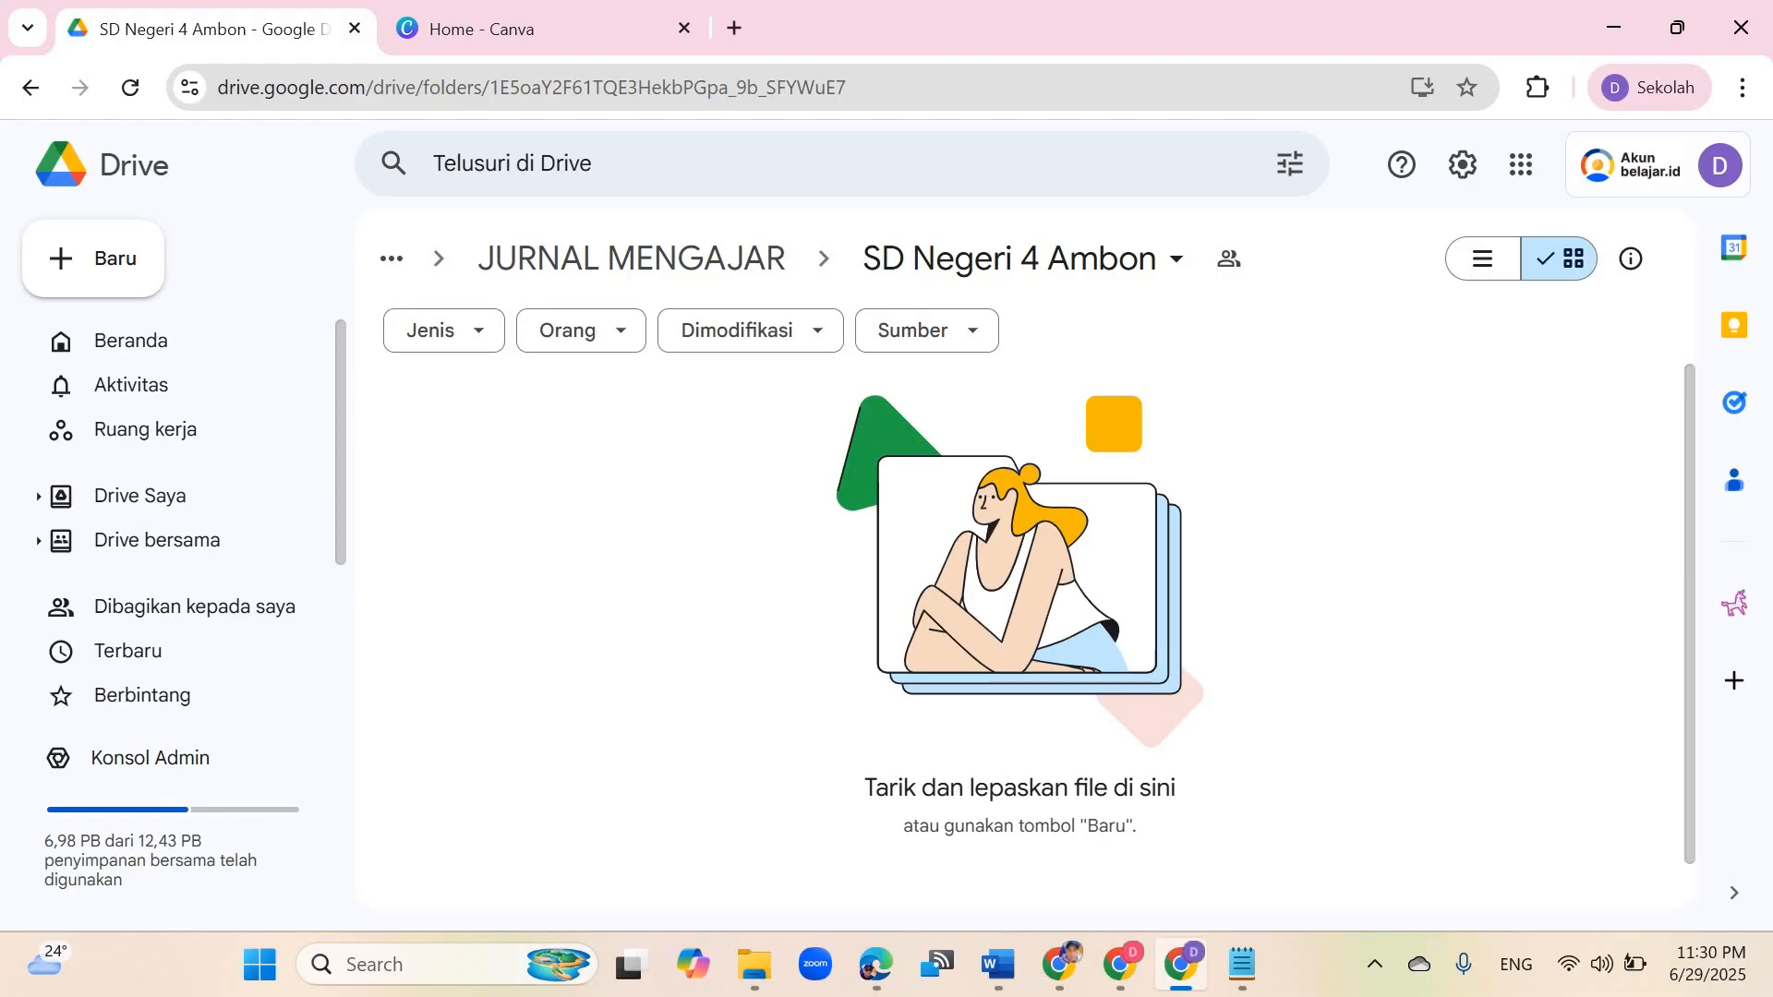
pyautogui.click(92, 259)
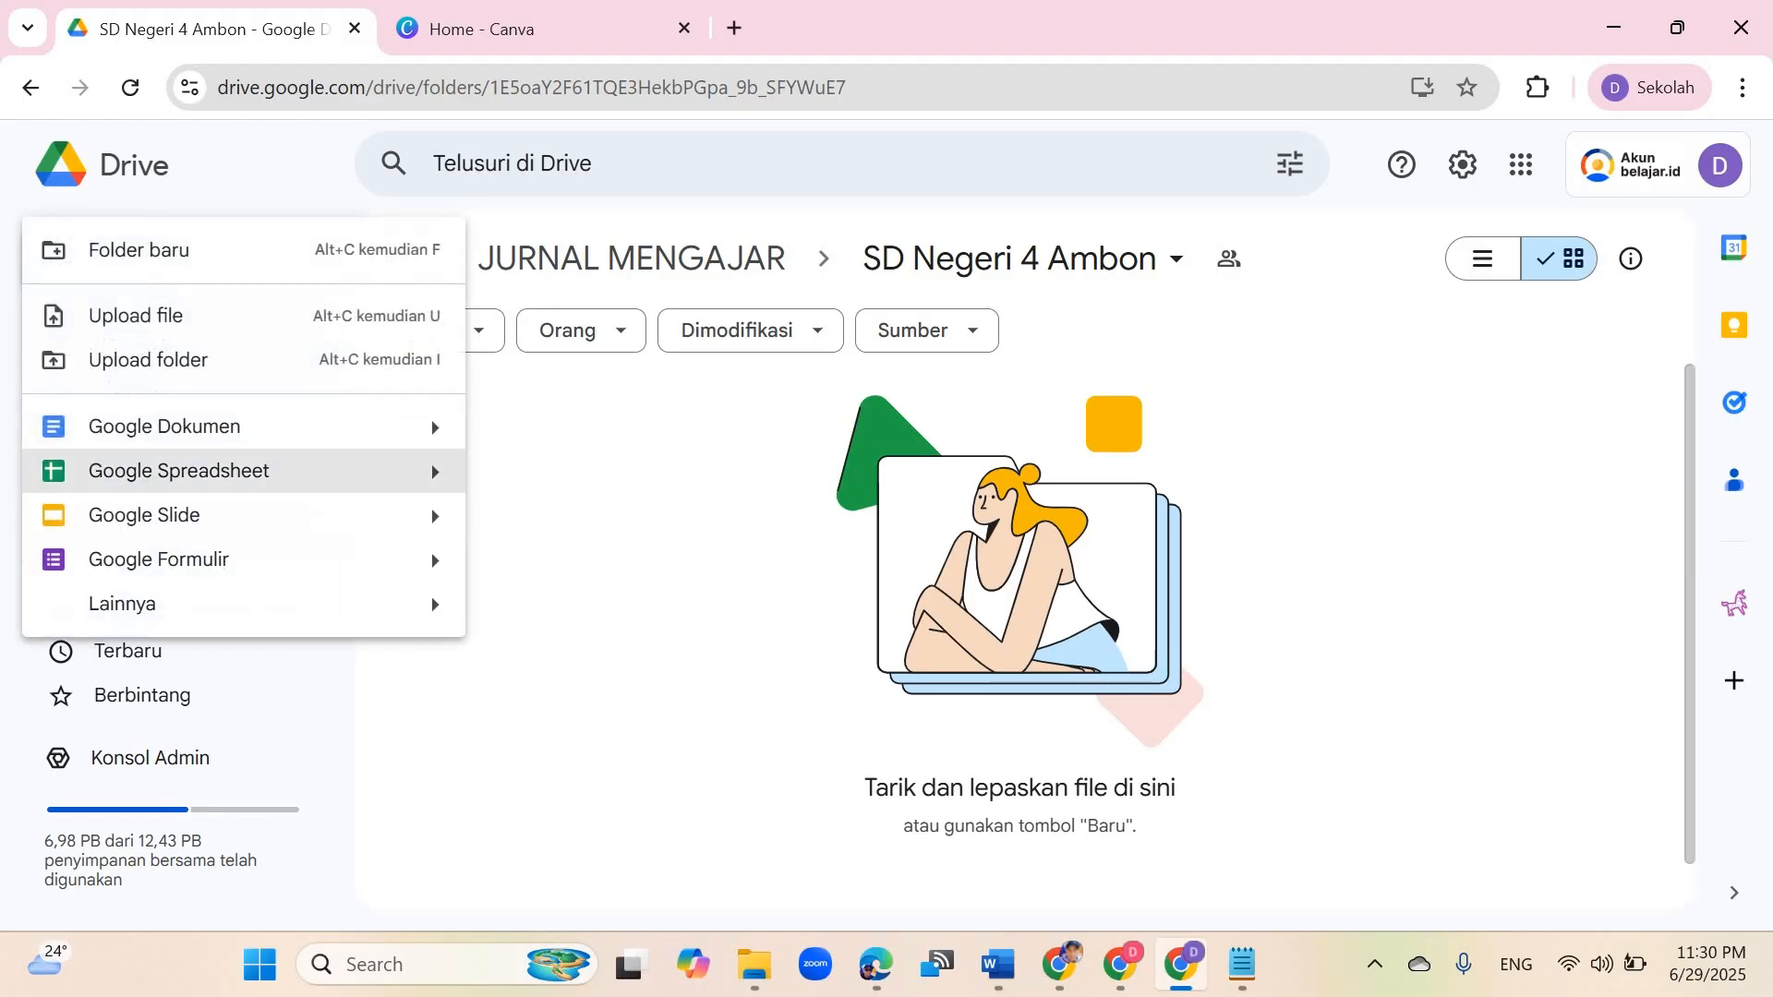
pyautogui.click(178, 470)
pyautogui.press('Return')
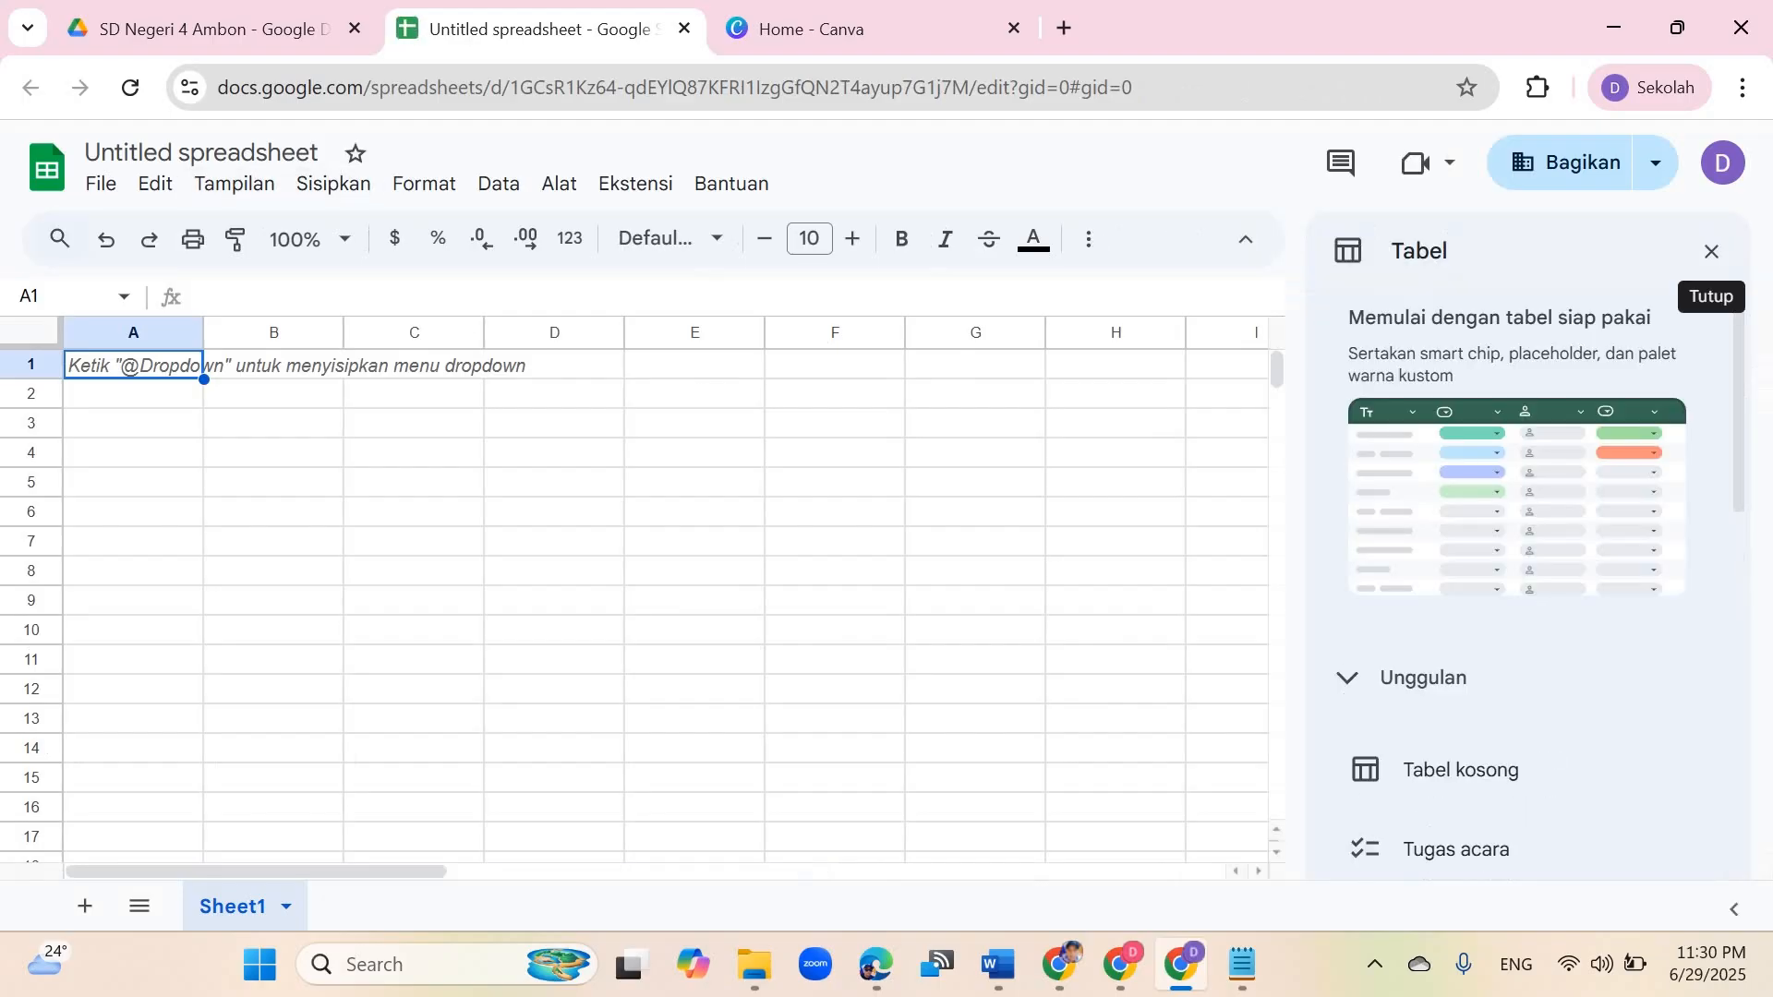
pyautogui.click(1710, 251)
# Step: Rename the new spreadsheet as Jurnal Mengajar
pyautogui.click(314, 152)
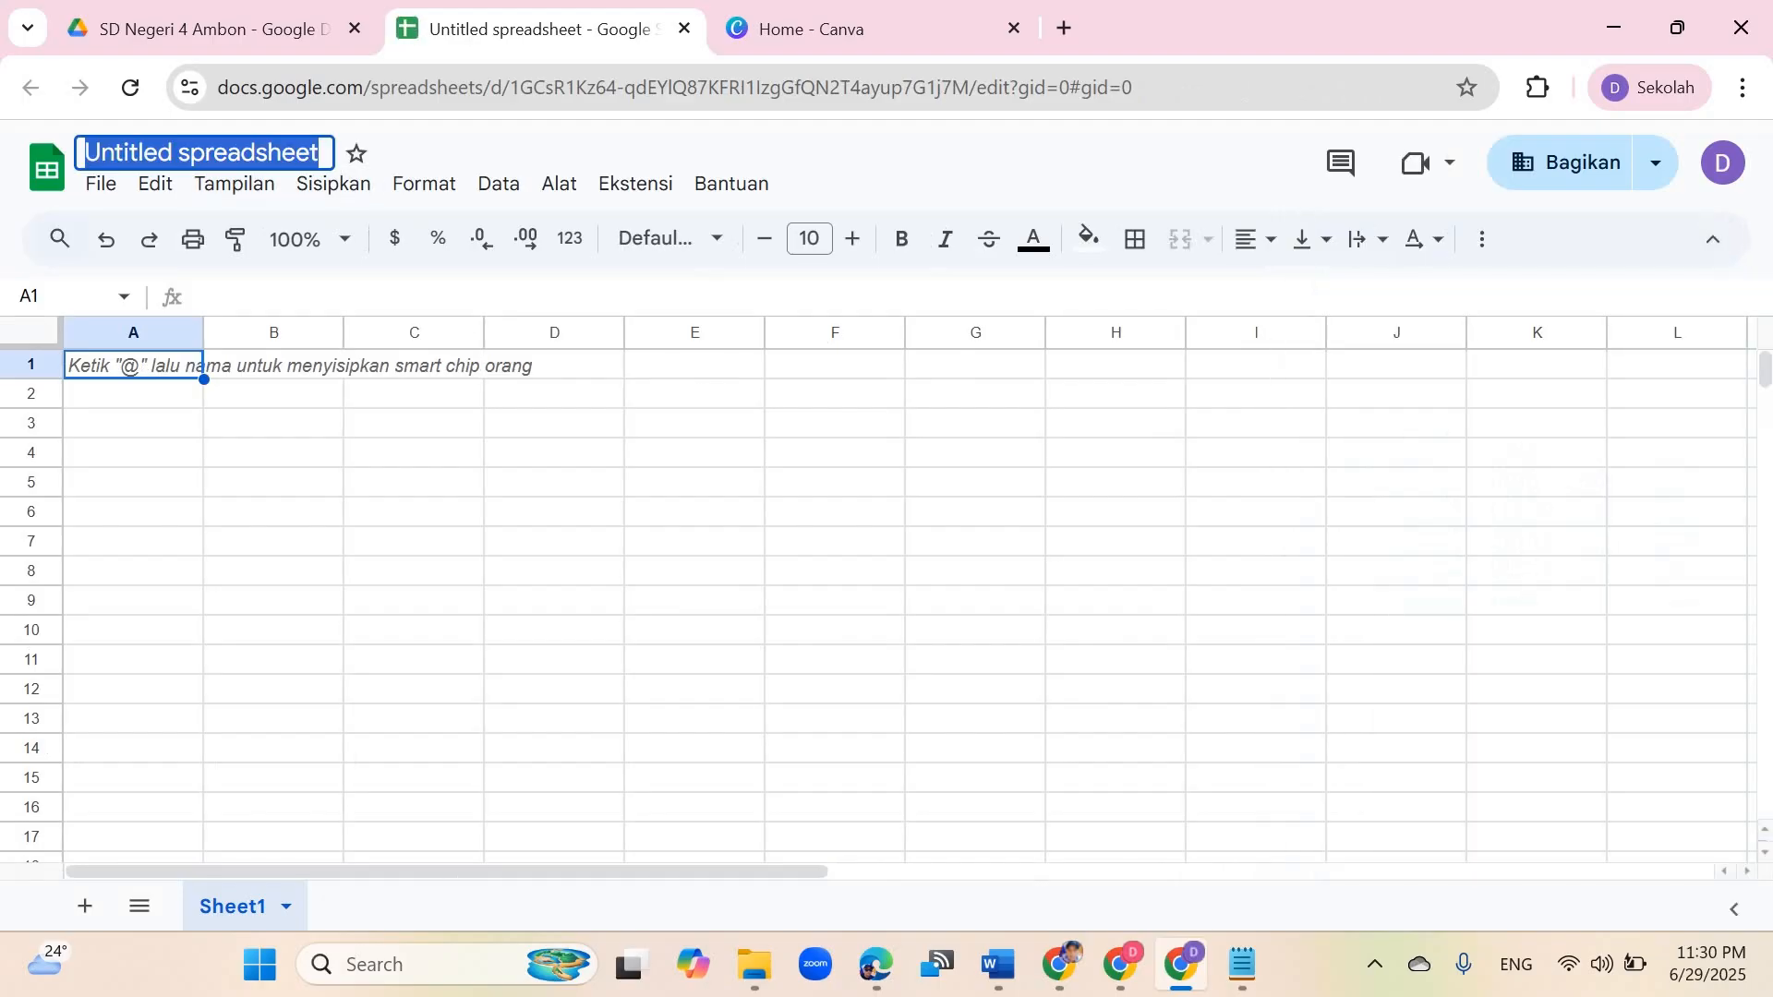
pyautogui.write('Jurnal ')
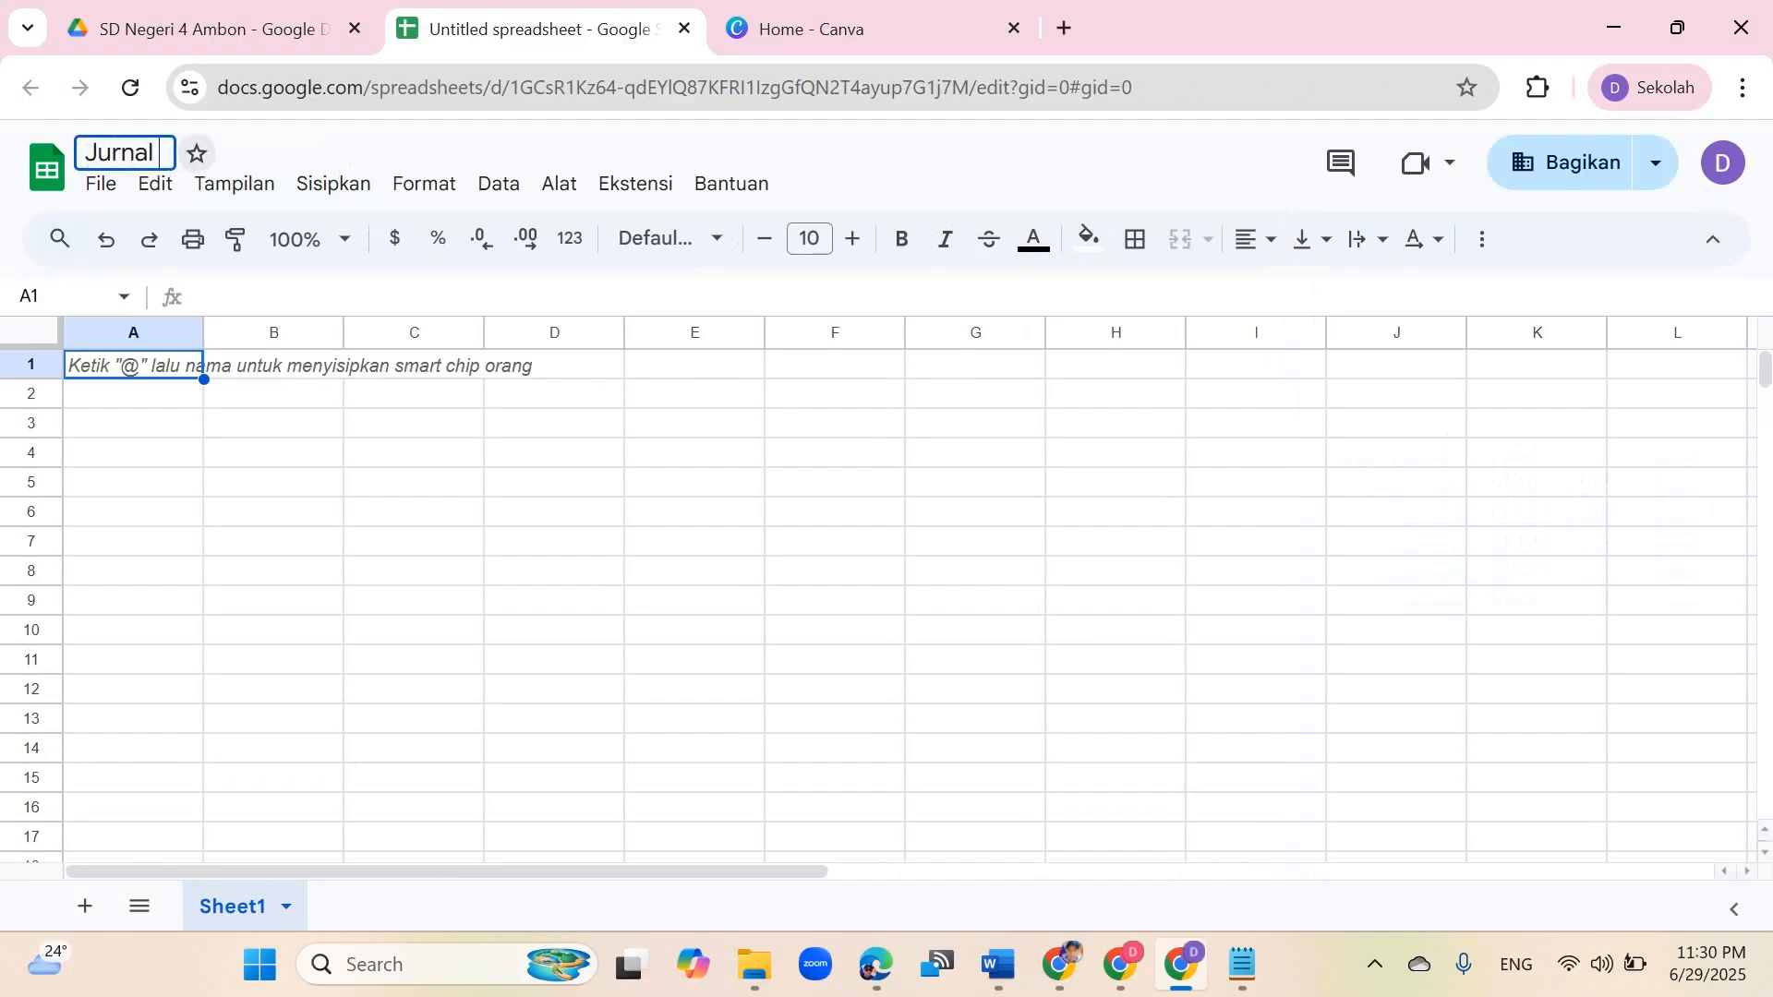
pyautogui.write('Mengejar')
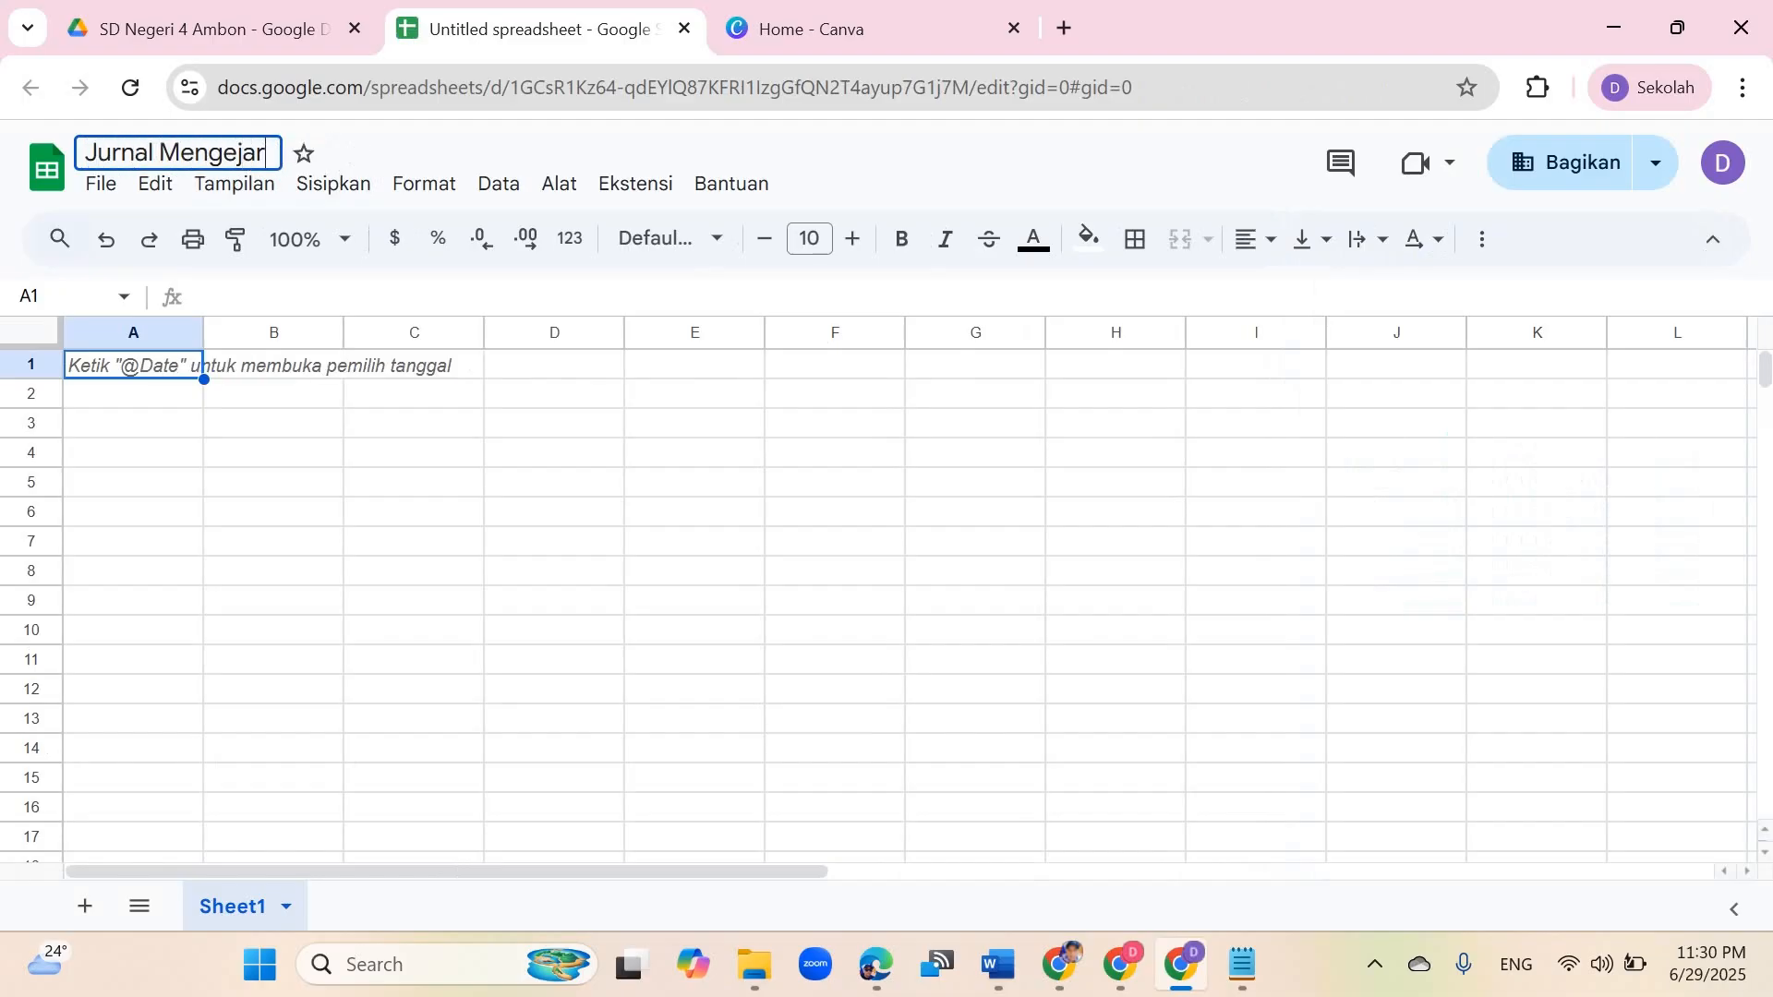
pyautogui.press('BackSpace')
pyautogui.press('BackSpace')
pyautogui.press('BackSpace')
pyautogui.press('BackSpace')
pyautogui.write('ajar')
pyautogui.press('Return')
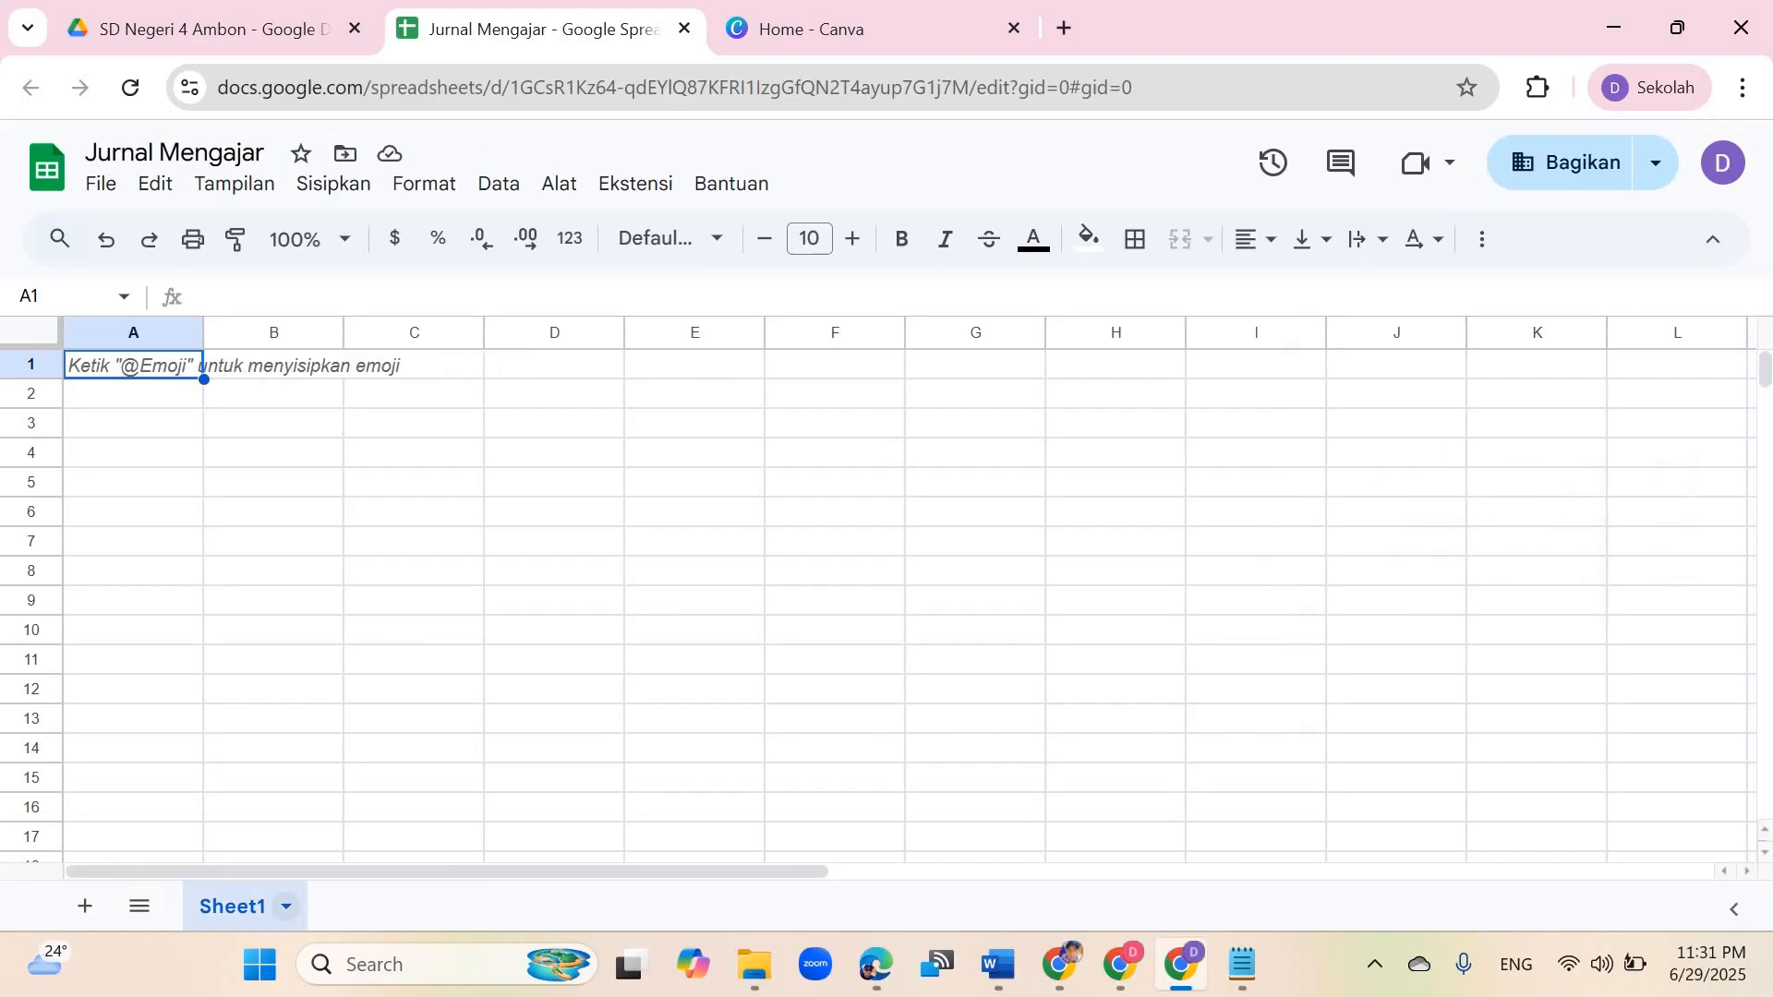
# Step: Rename the sheet tab Sheet1 as JurnalMengajar
pyautogui.click(286, 906)
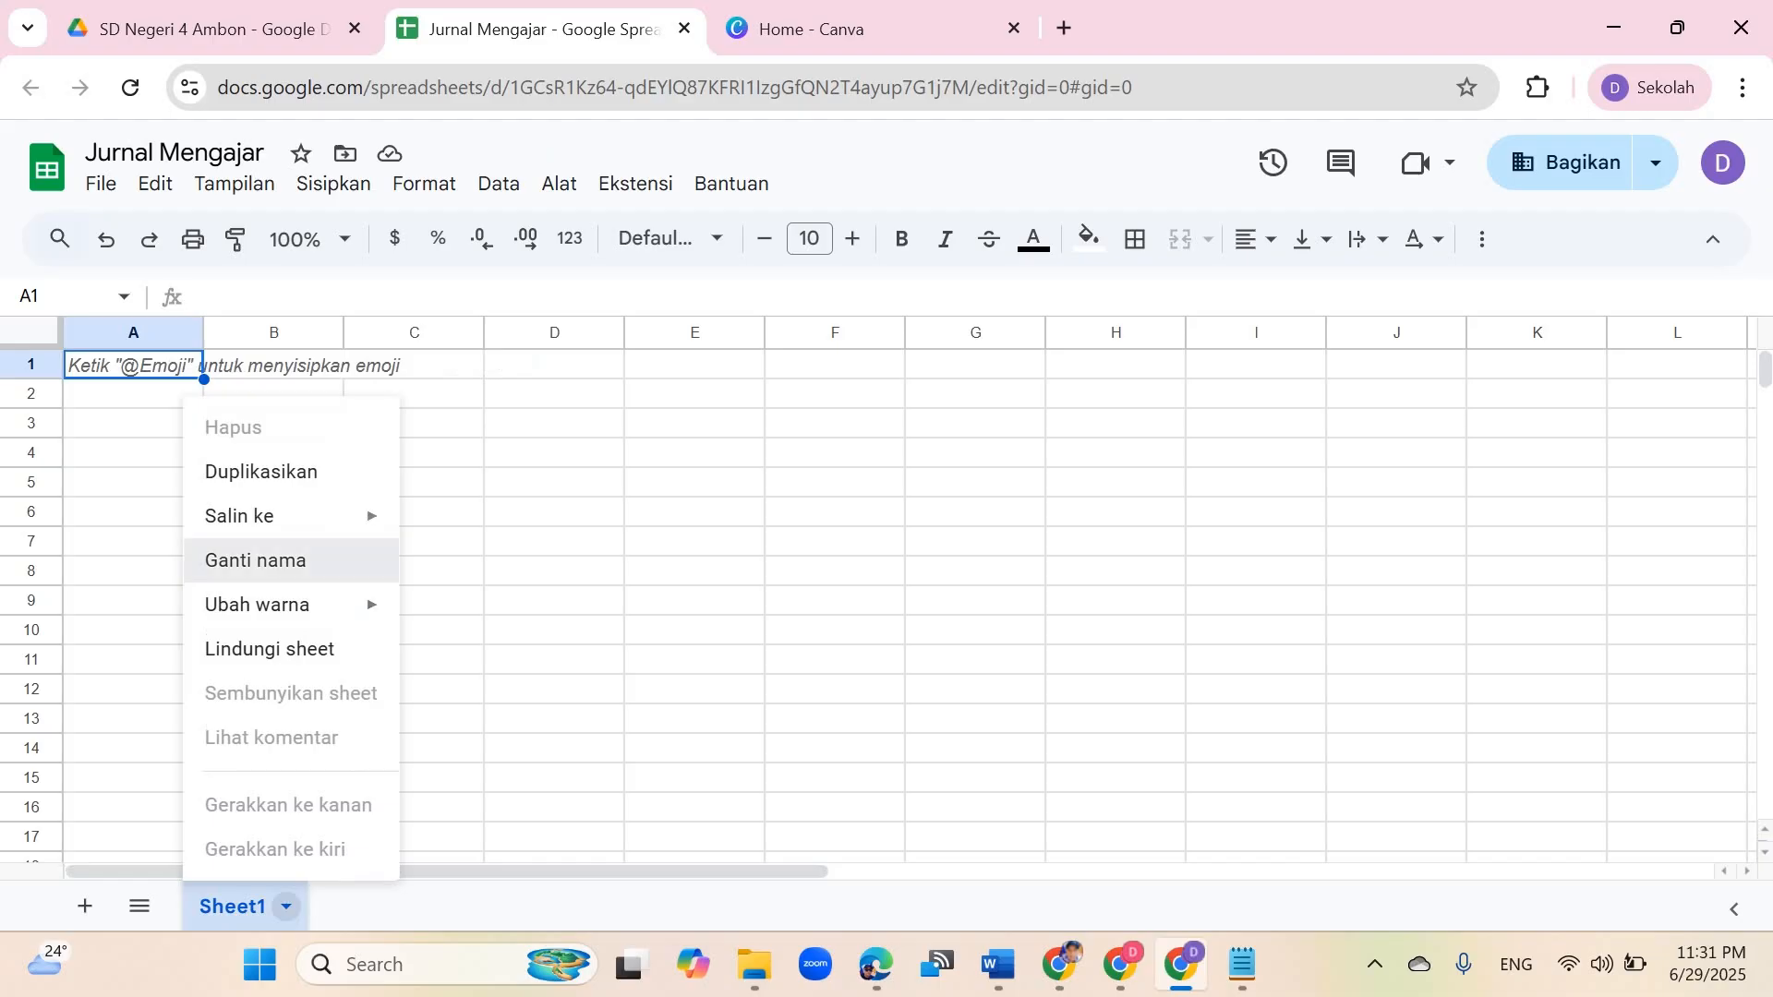
pyautogui.click(254, 559)
pyautogui.write('Jur')
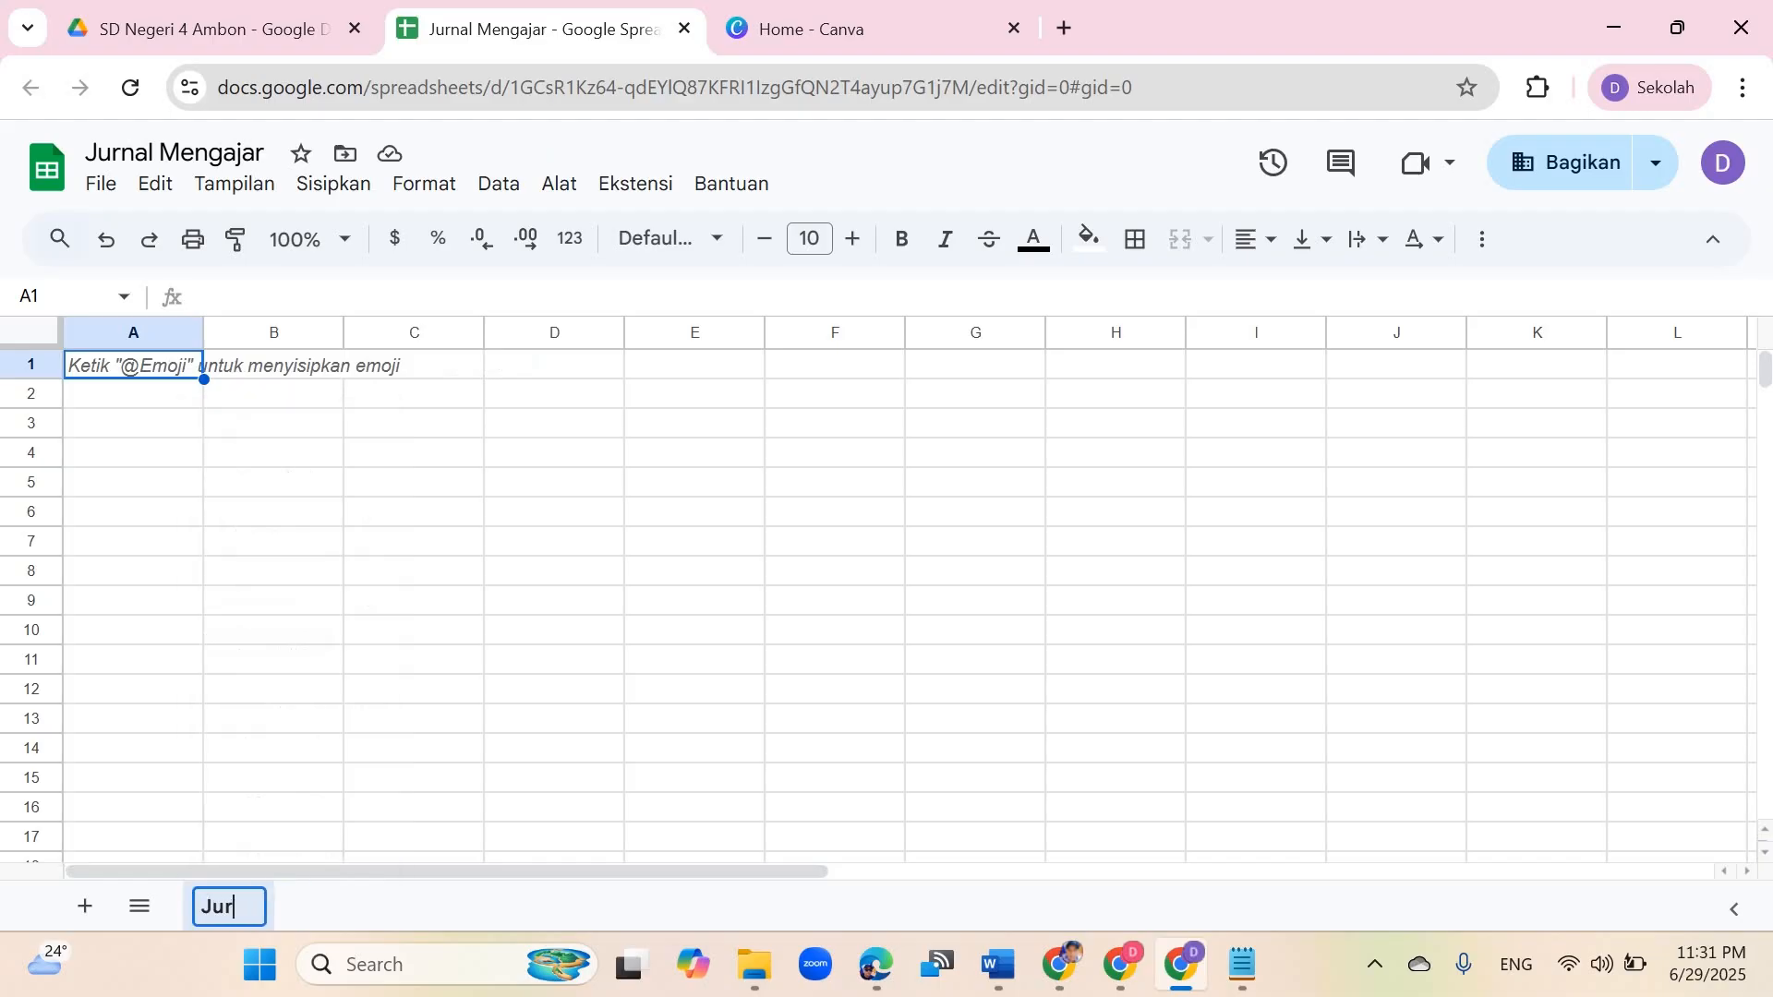
pyautogui.write('nalMengajar')
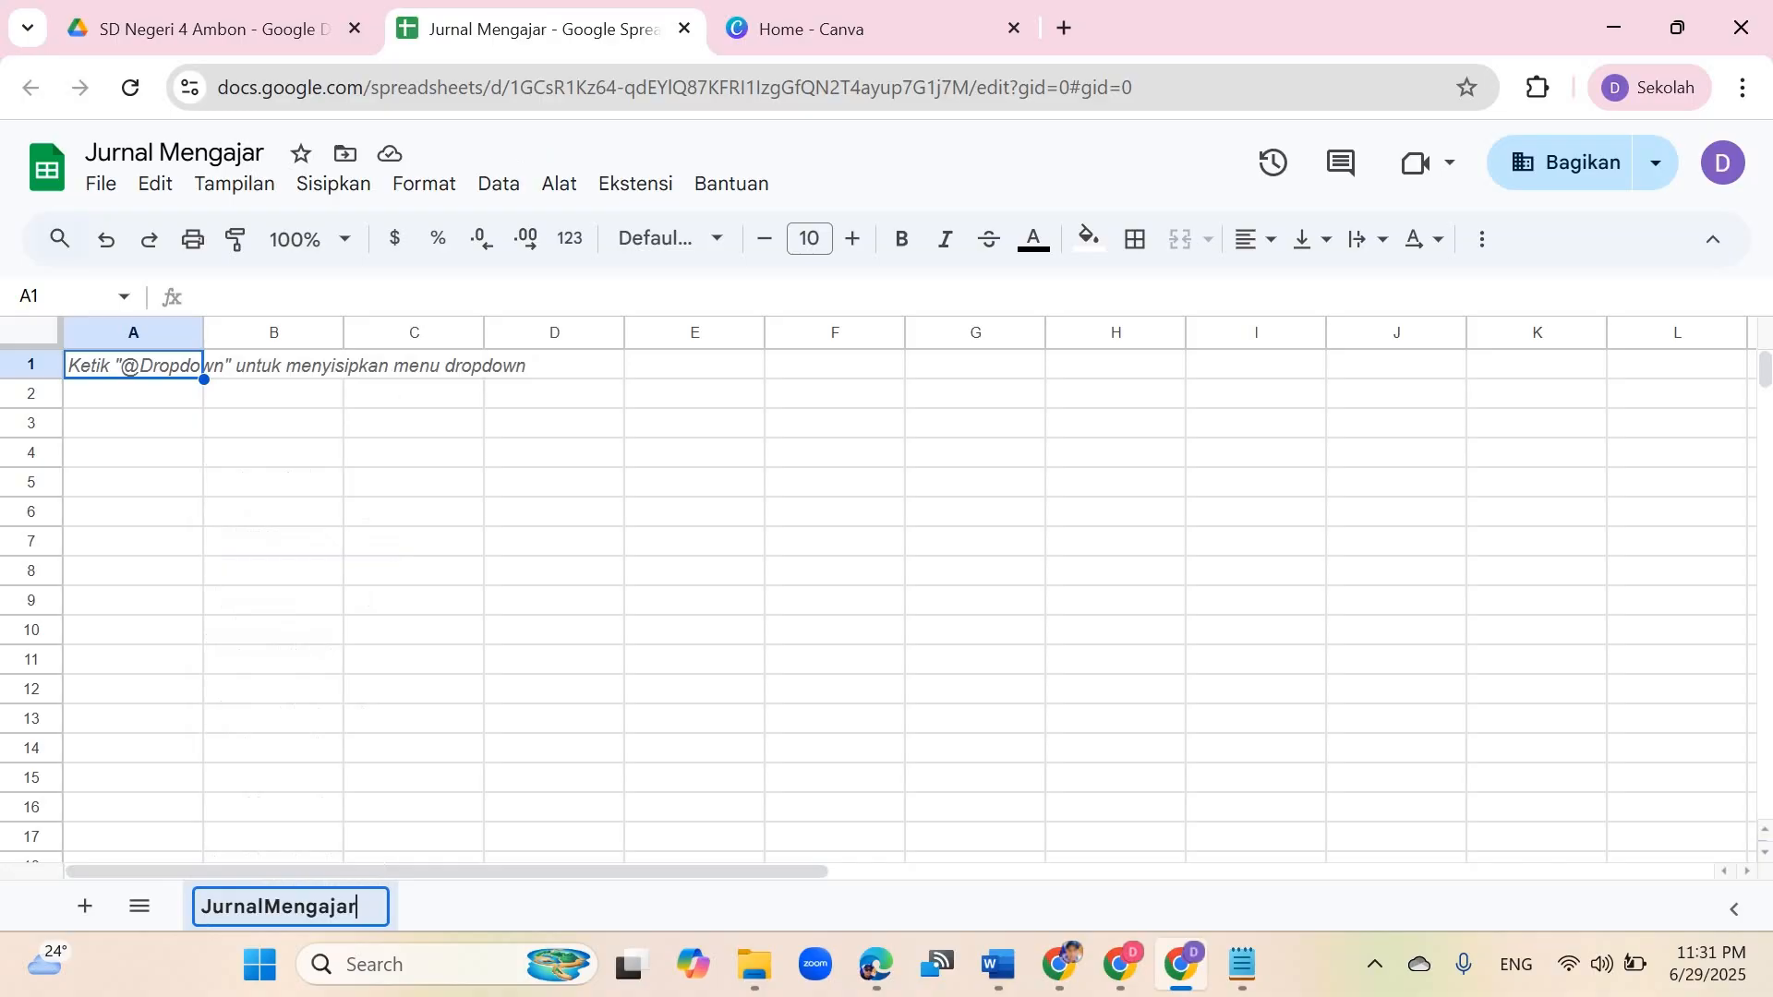
pyautogui.press('Return')
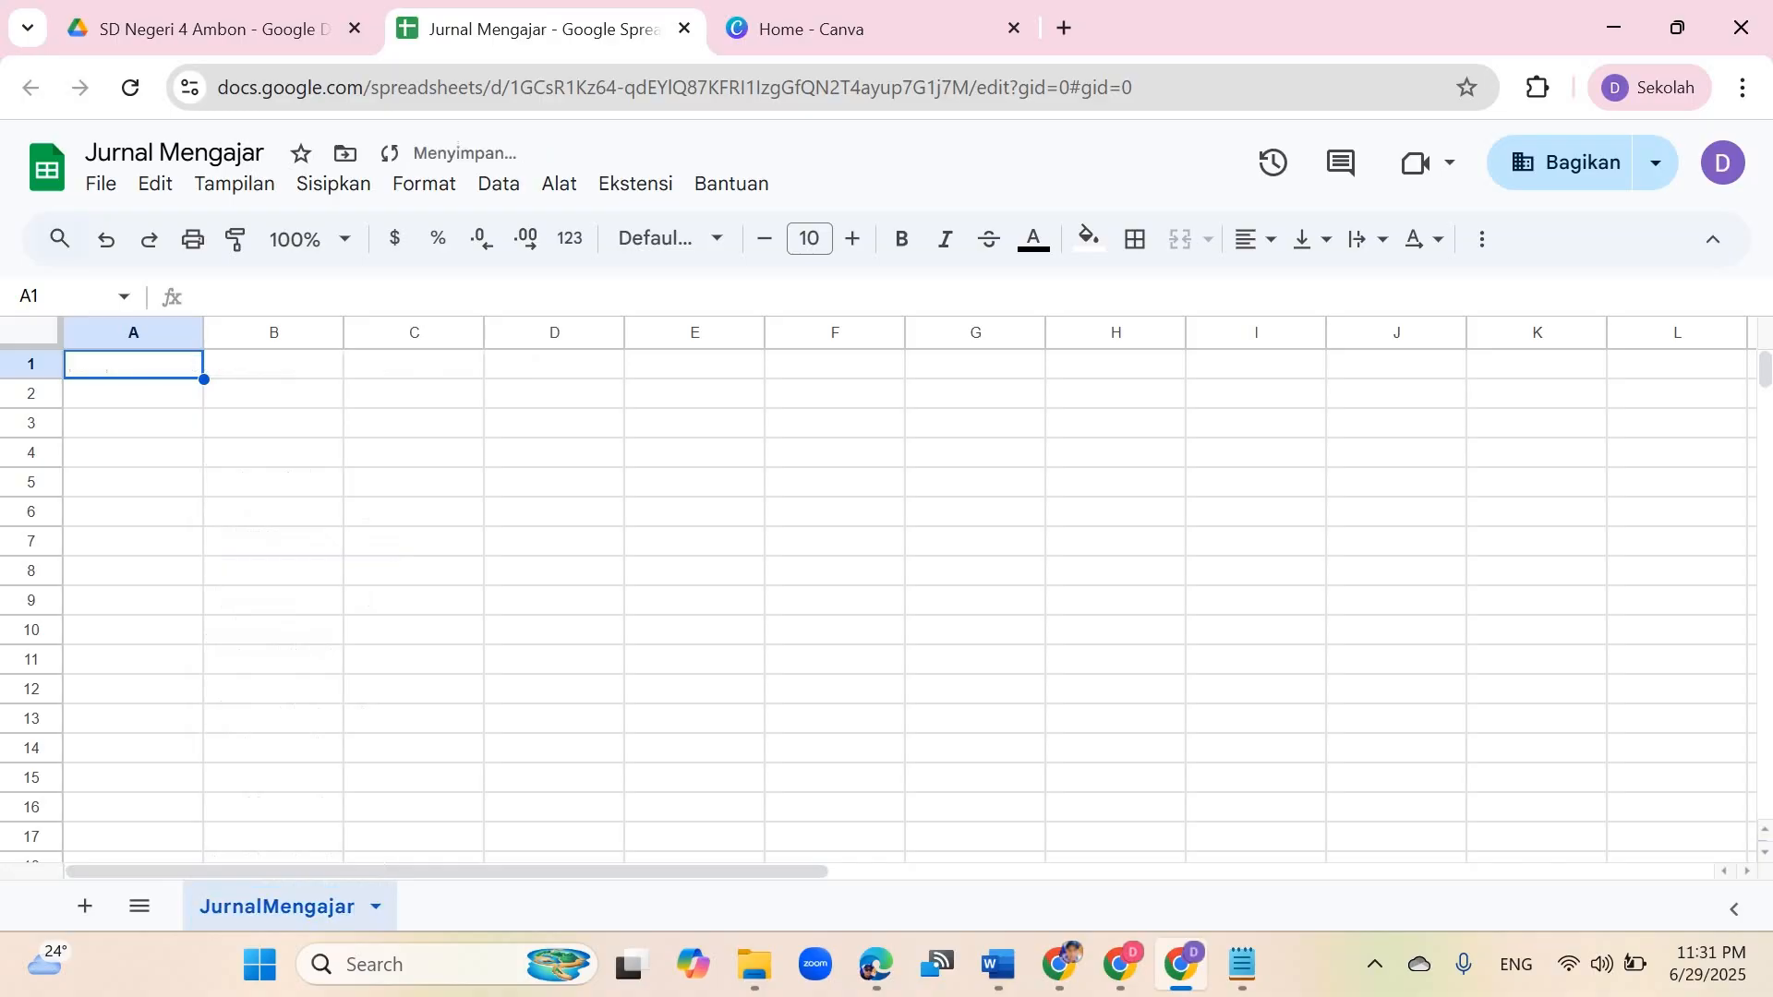
pyautogui.click(273, 541)
pyautogui.click(273, 364)
pyautogui.click(413, 365)
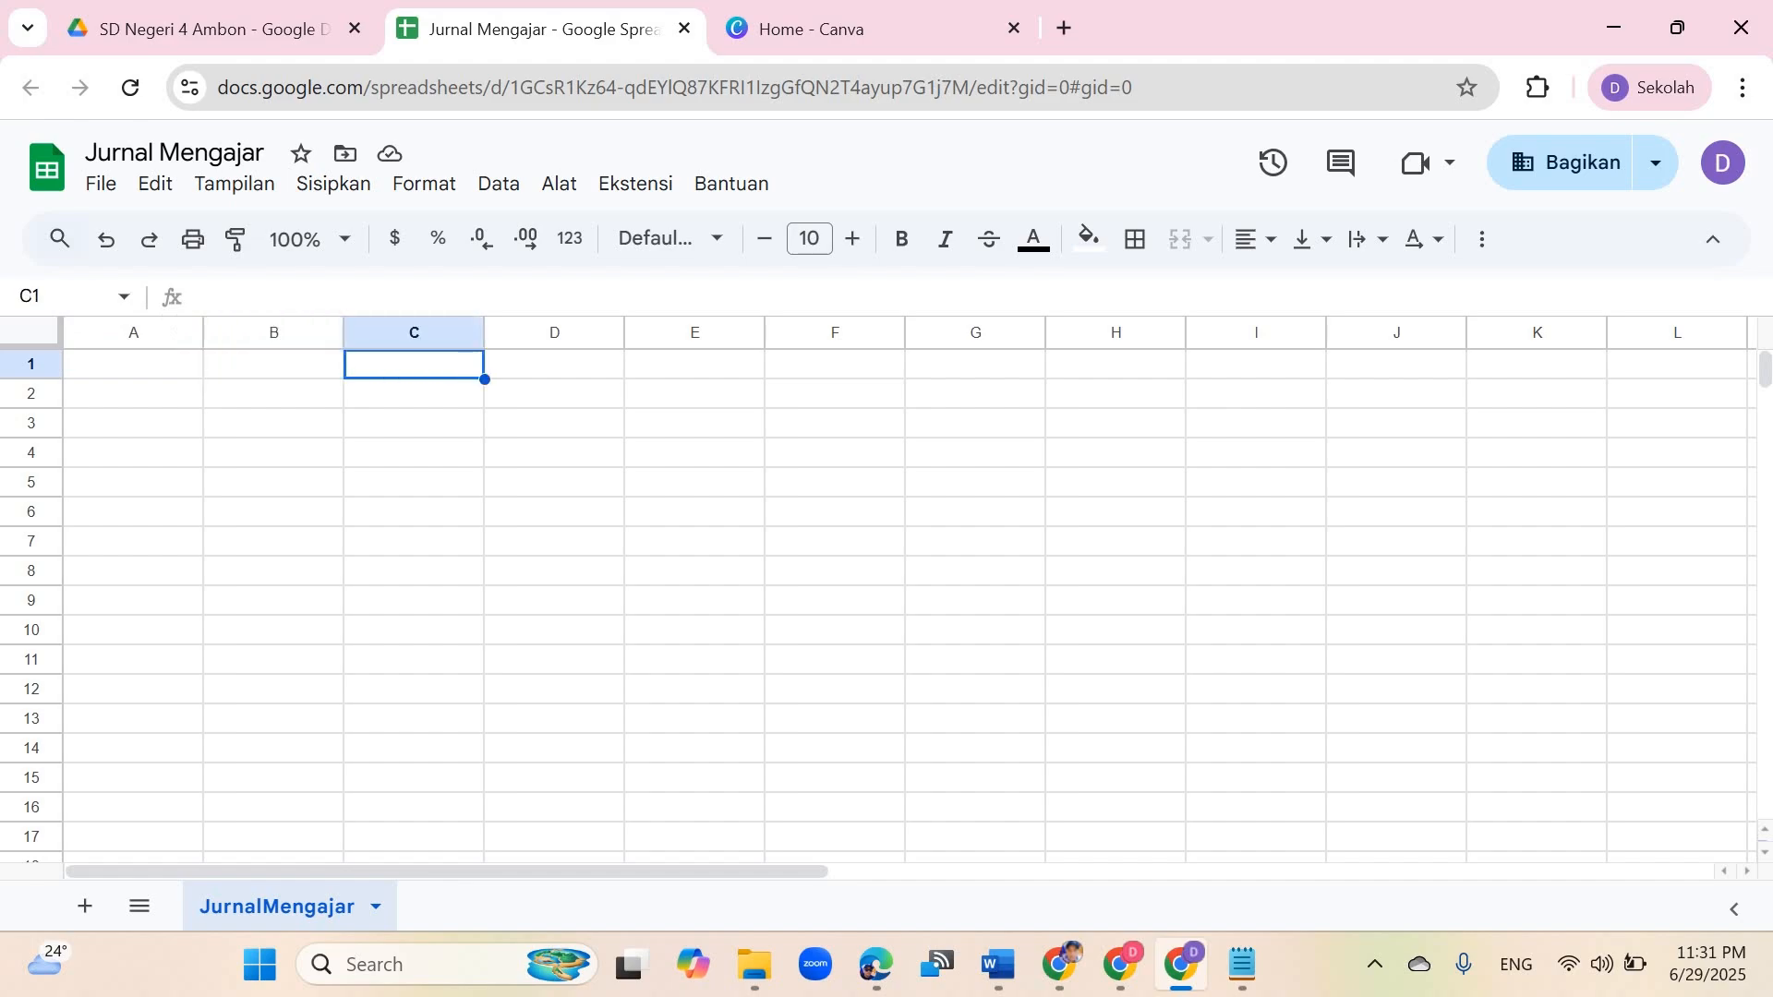
pyautogui.click(554, 365)
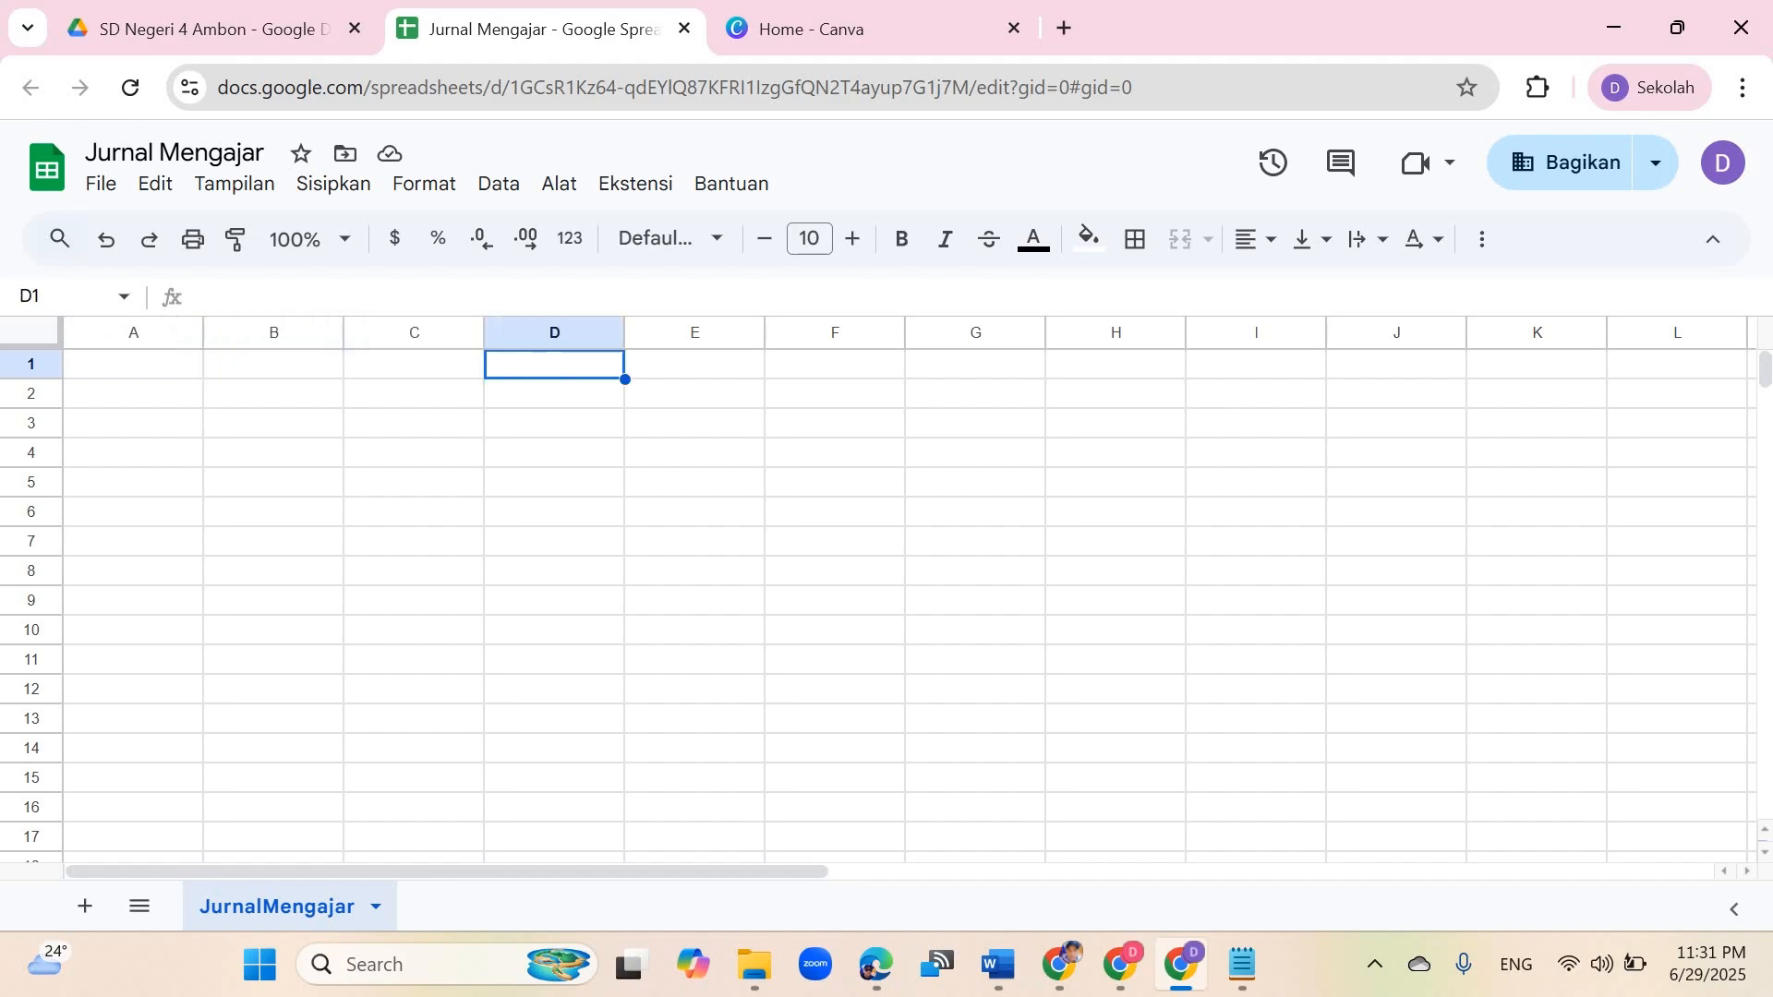
pyautogui.click(133, 365)
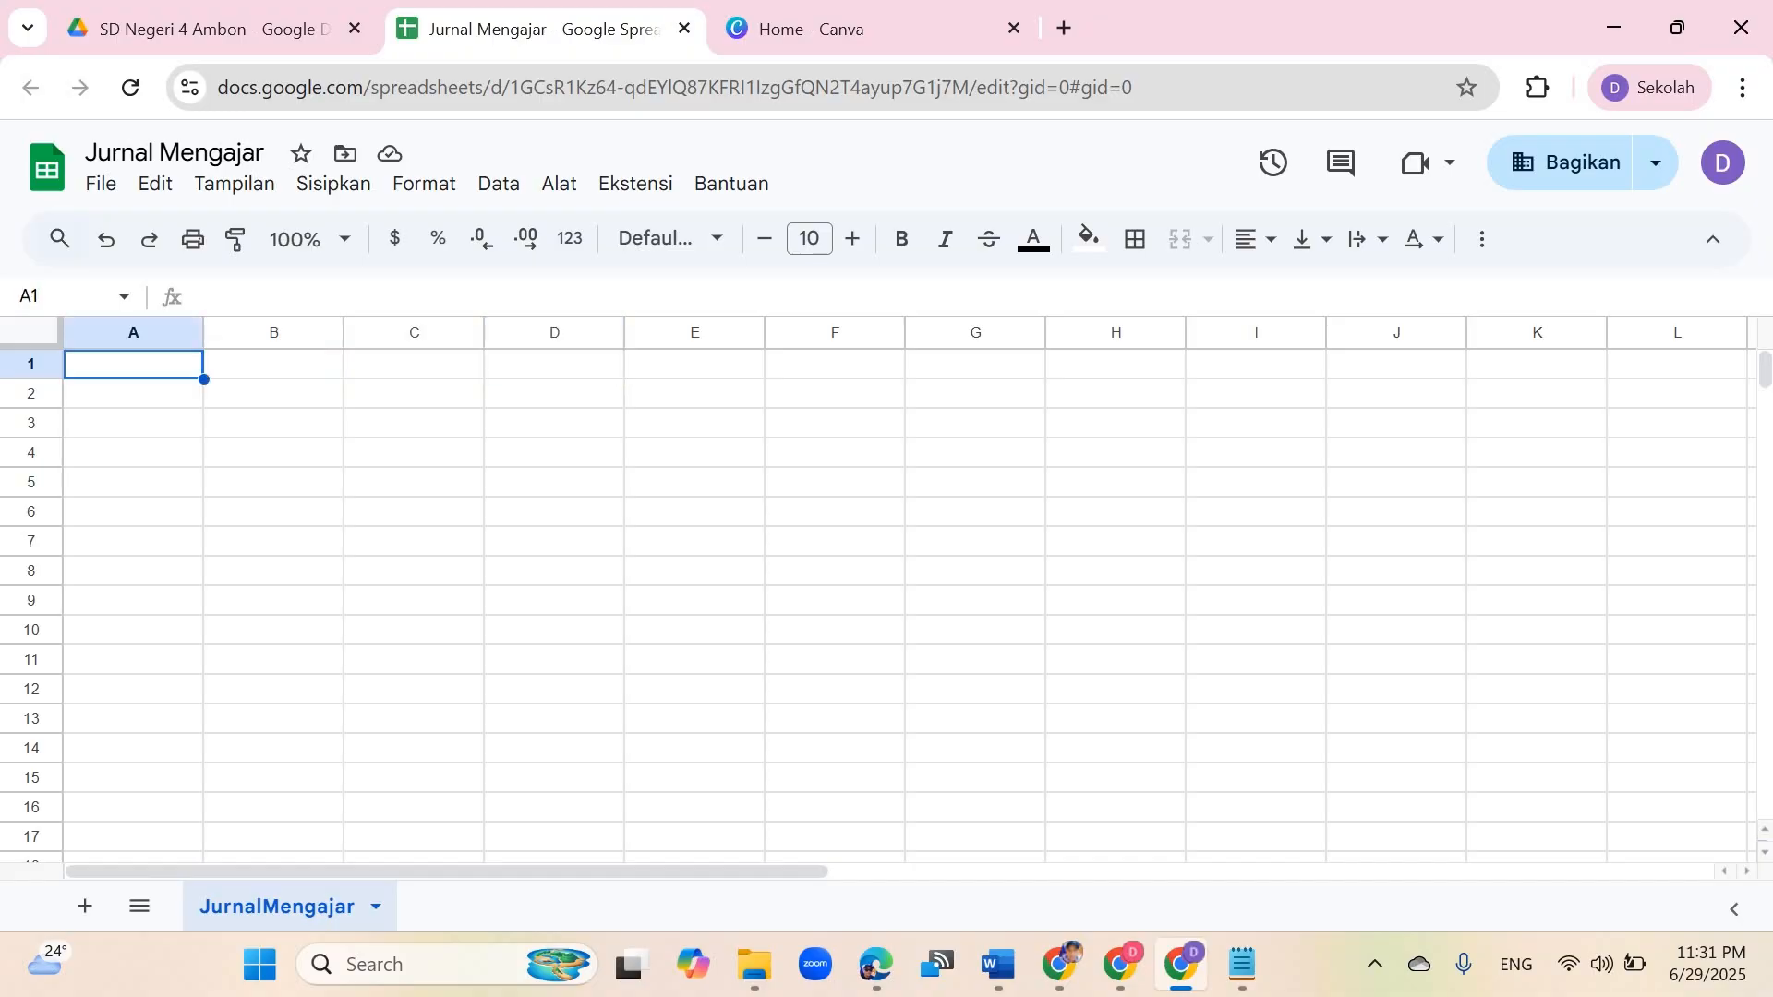
pyautogui.click(274, 365)
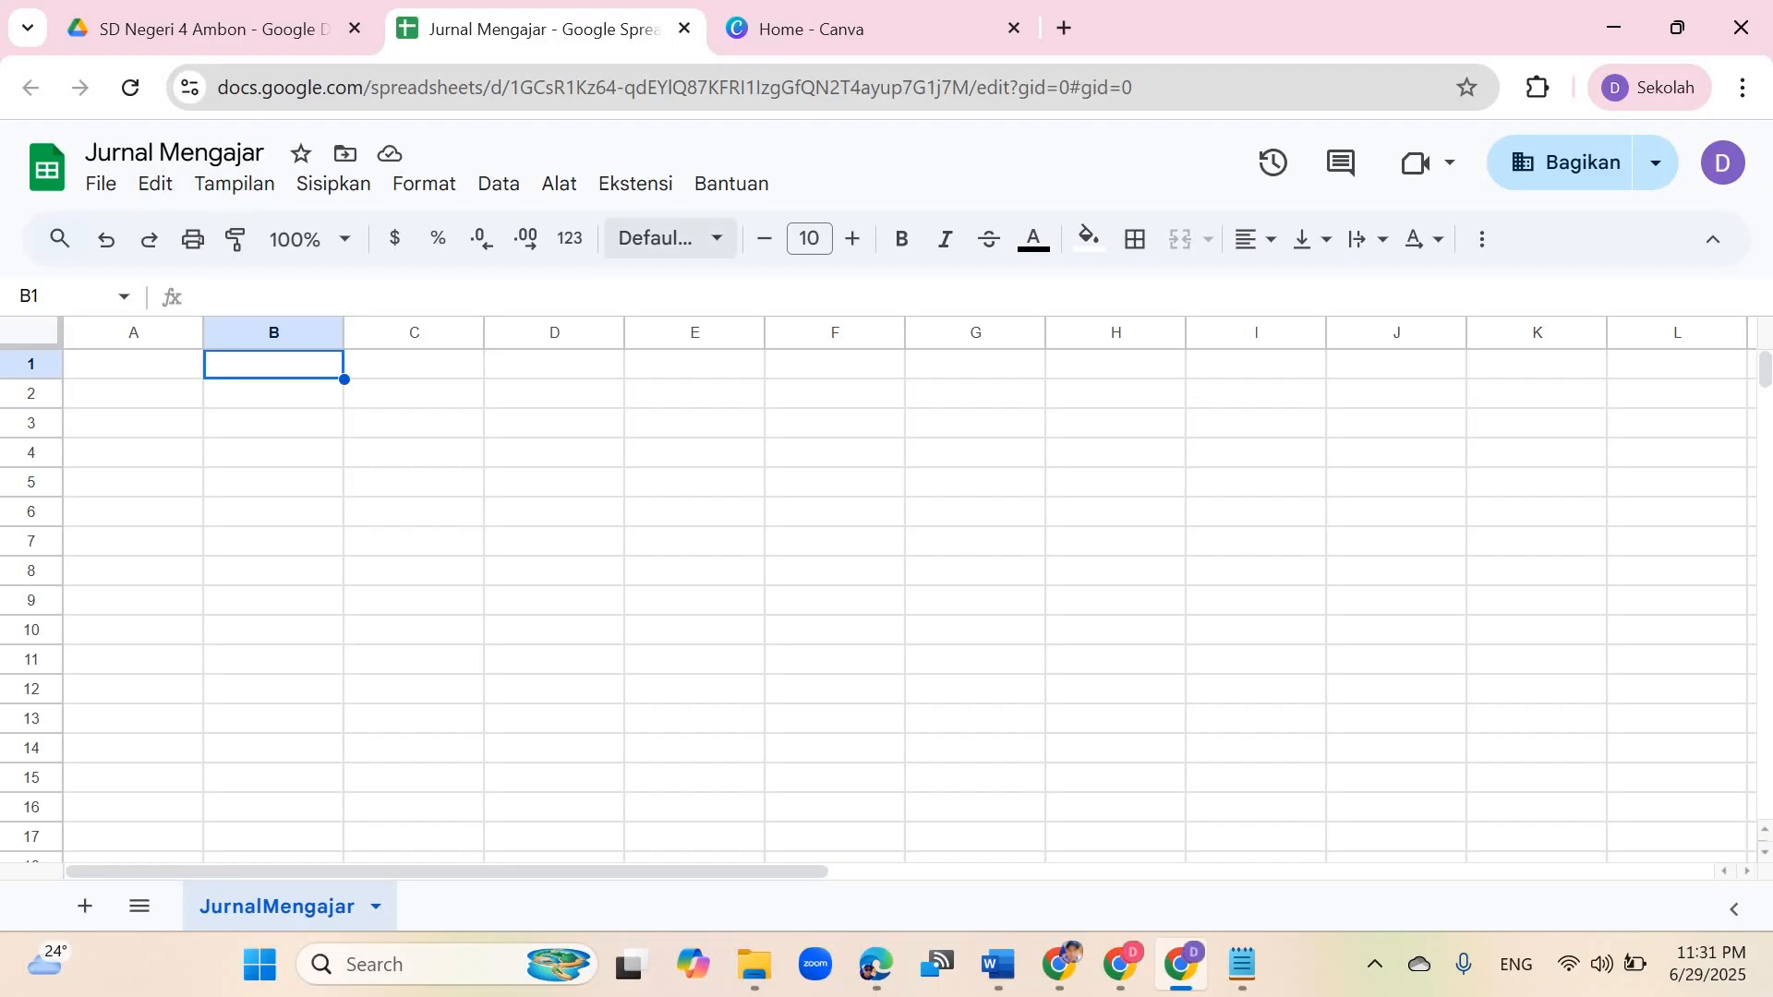
# Step: Review the Apps Script code and the HTML form code files in Notepad
pyautogui.click(1242, 964)
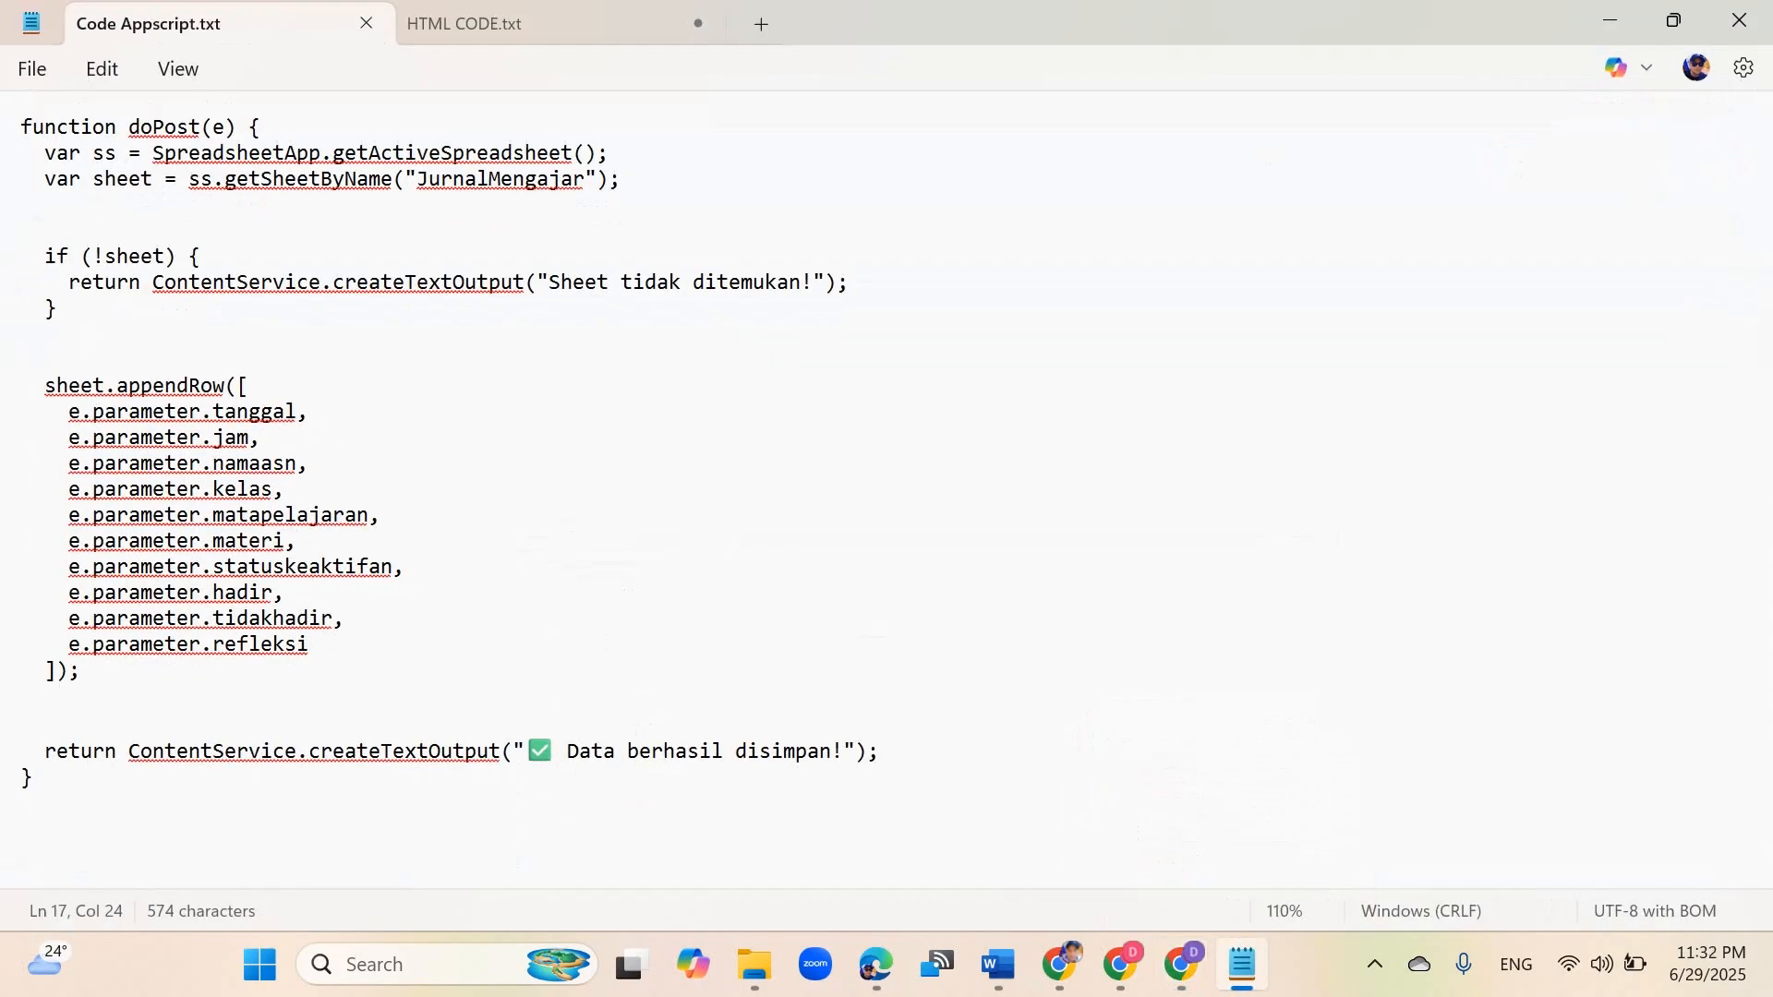
pyautogui.click(545, 24)
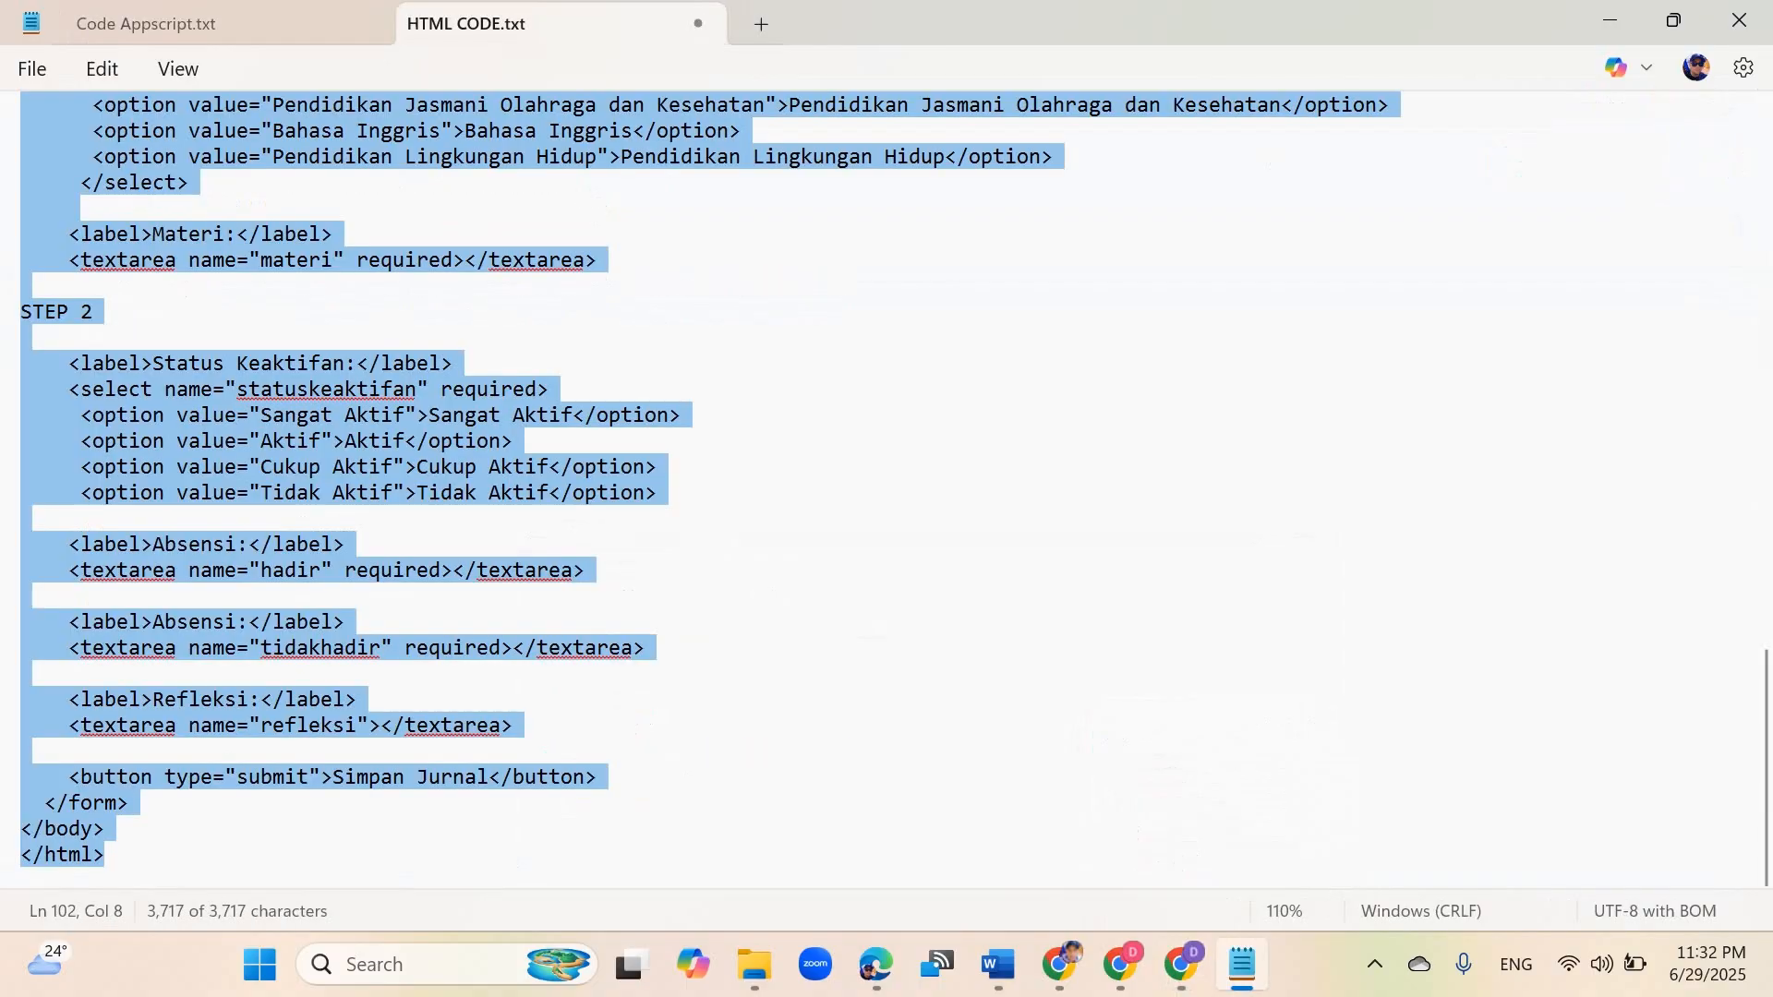
pyautogui.click(591, 439)
pyautogui.scroll(4, 591, 439)
pyautogui.scroll(20, 591, 439)
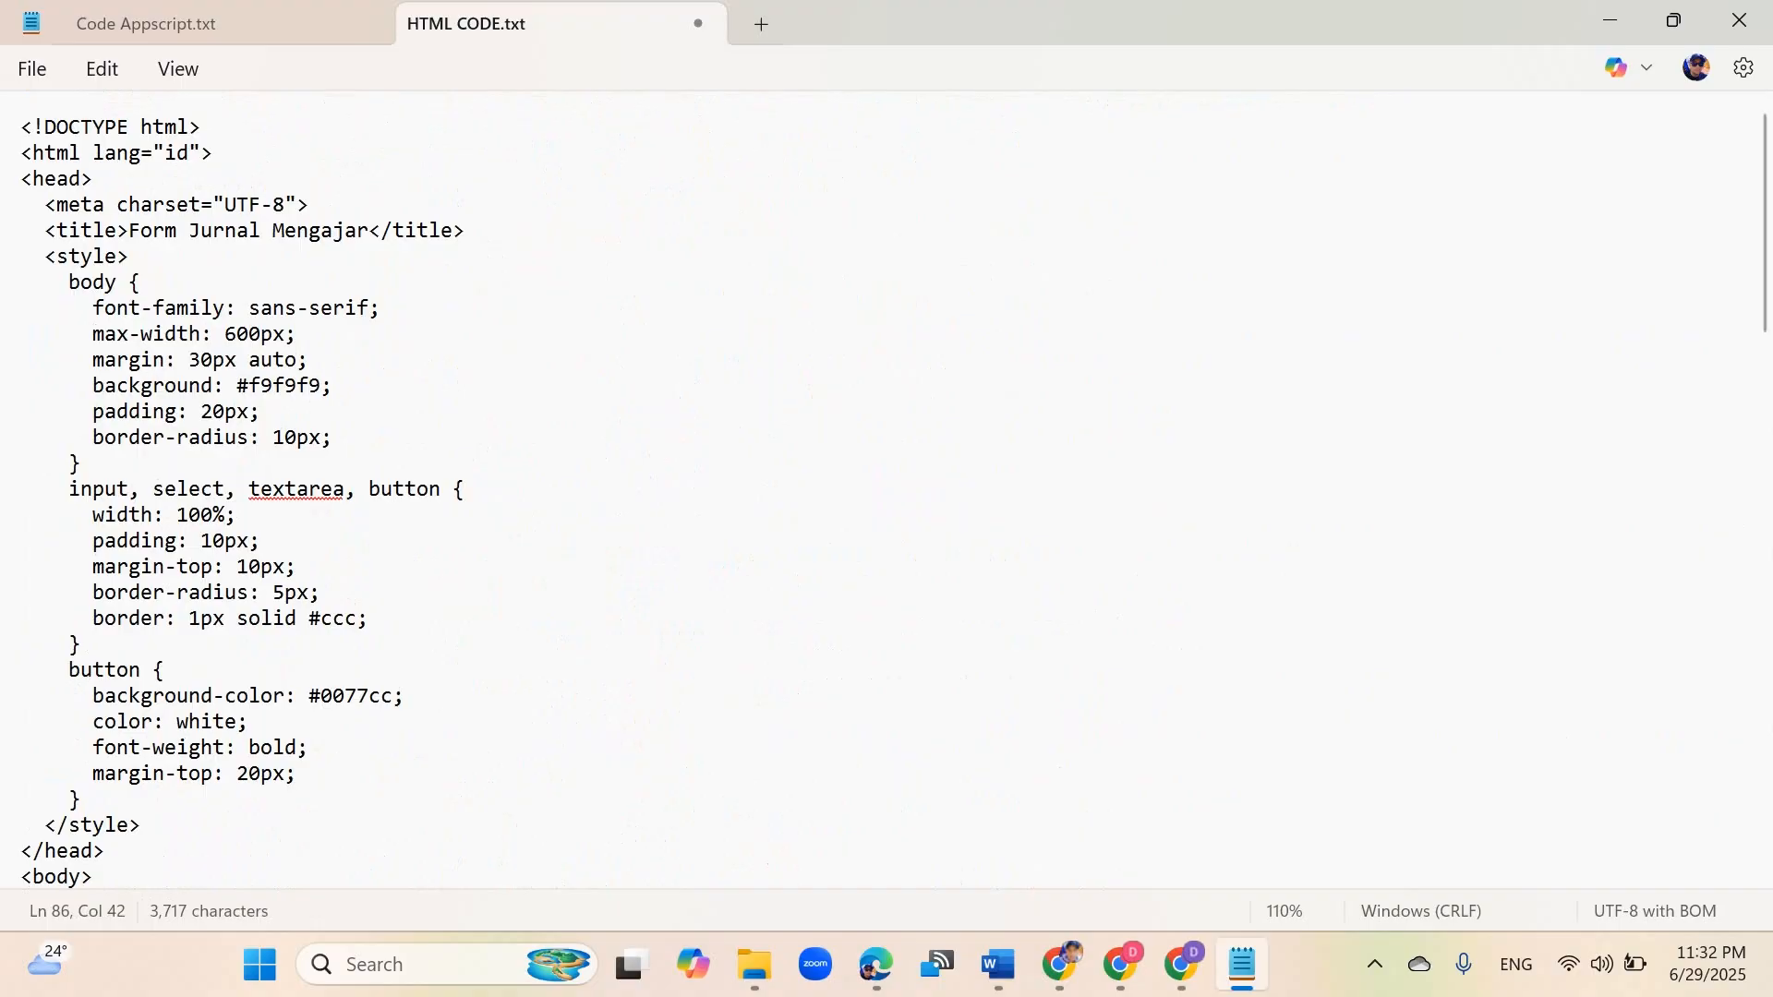
# Step: Examine the e.parameter field names listed in the Apps Script appendRow code
pyautogui.click(212, 23)
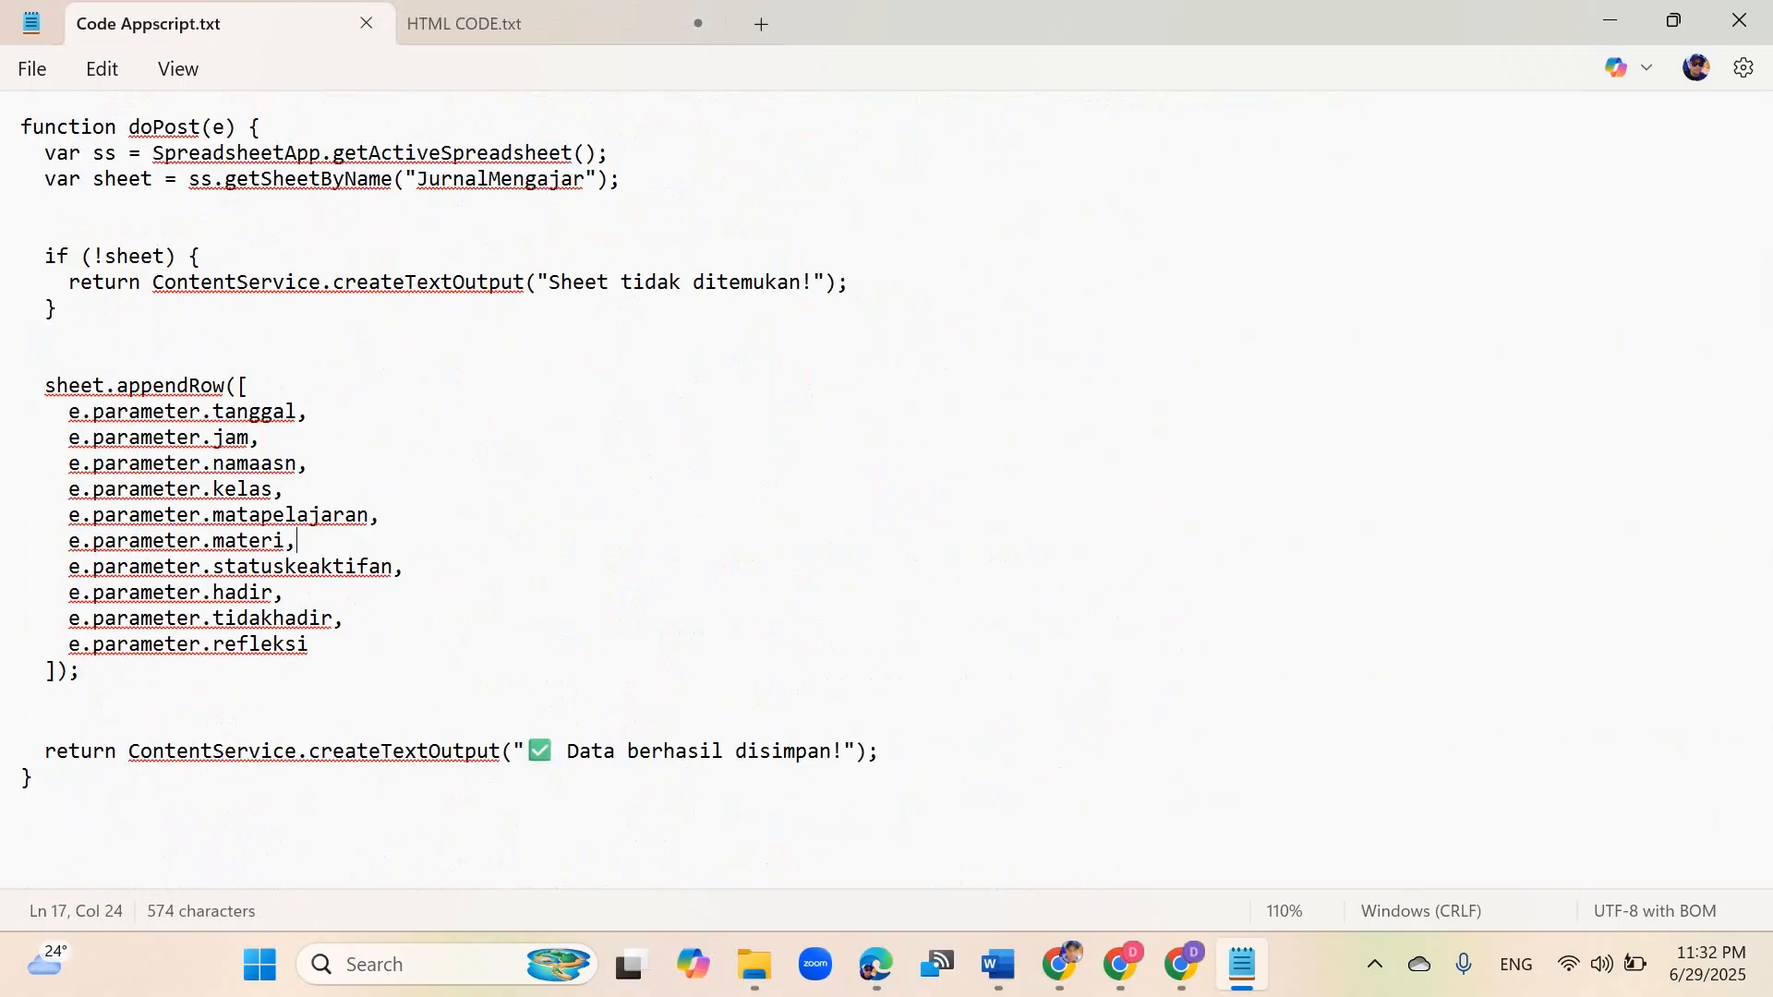
pyautogui.moveTo(249, 412); pyautogui.dragTo(273, 644)
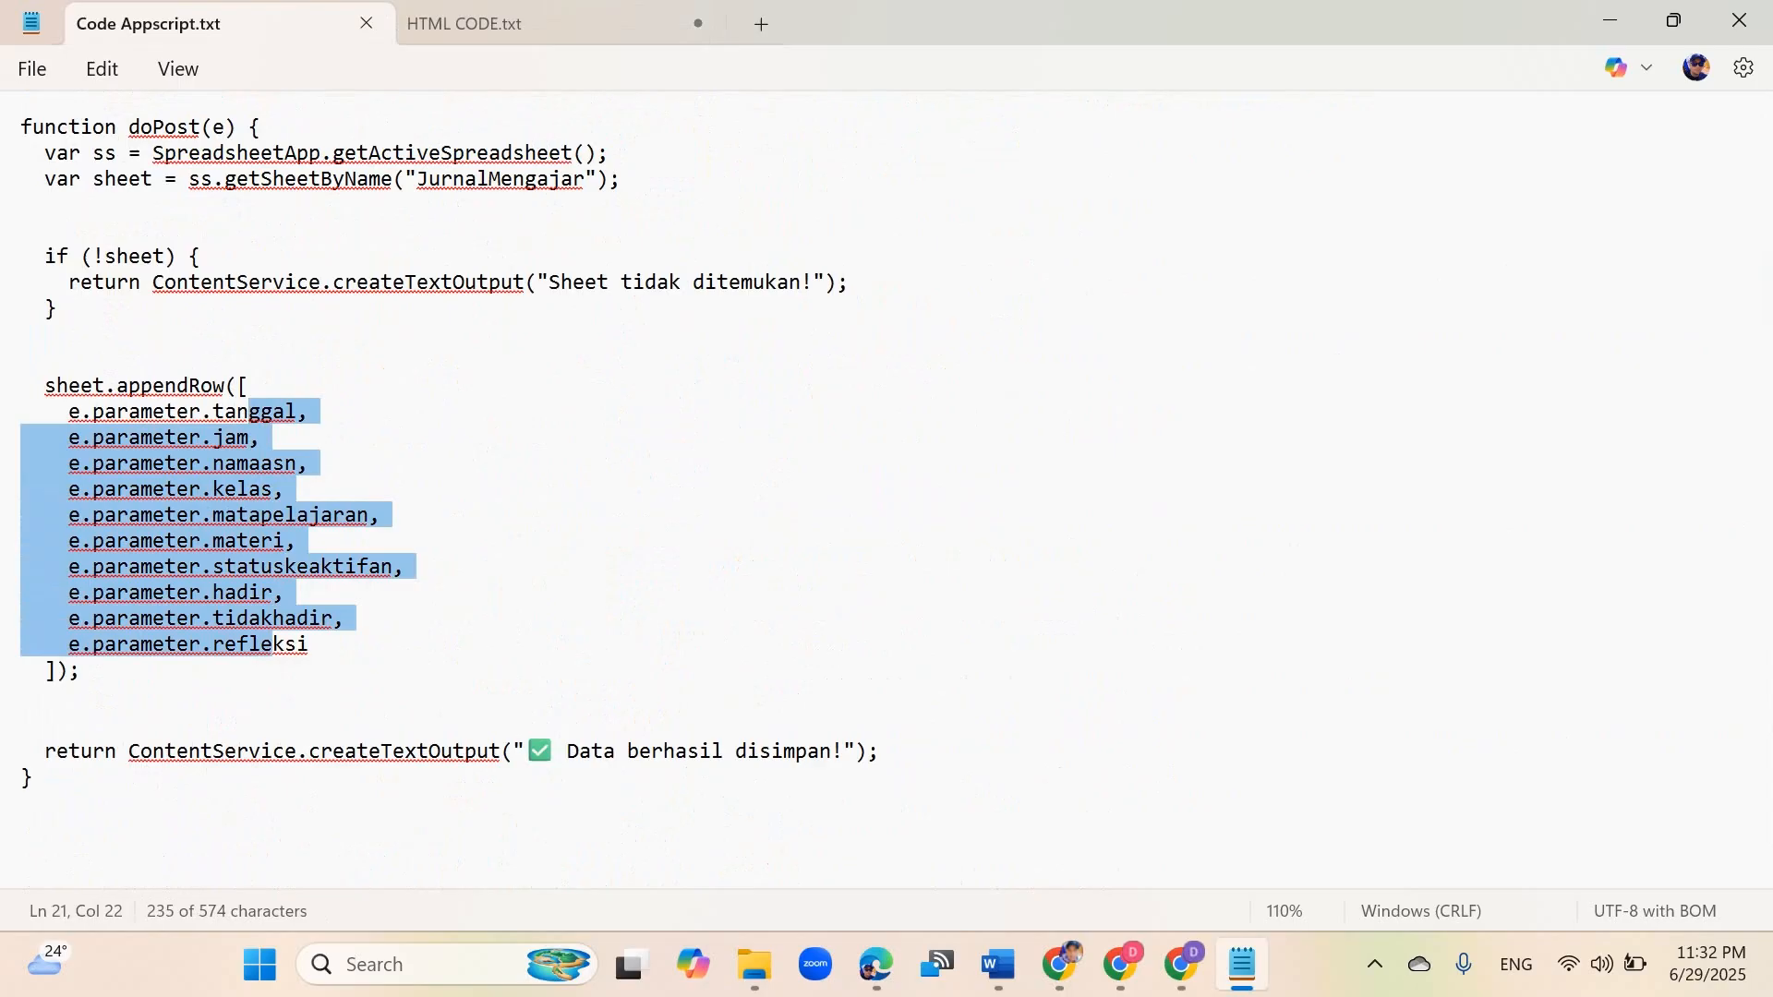
pyautogui.click(154, 412)
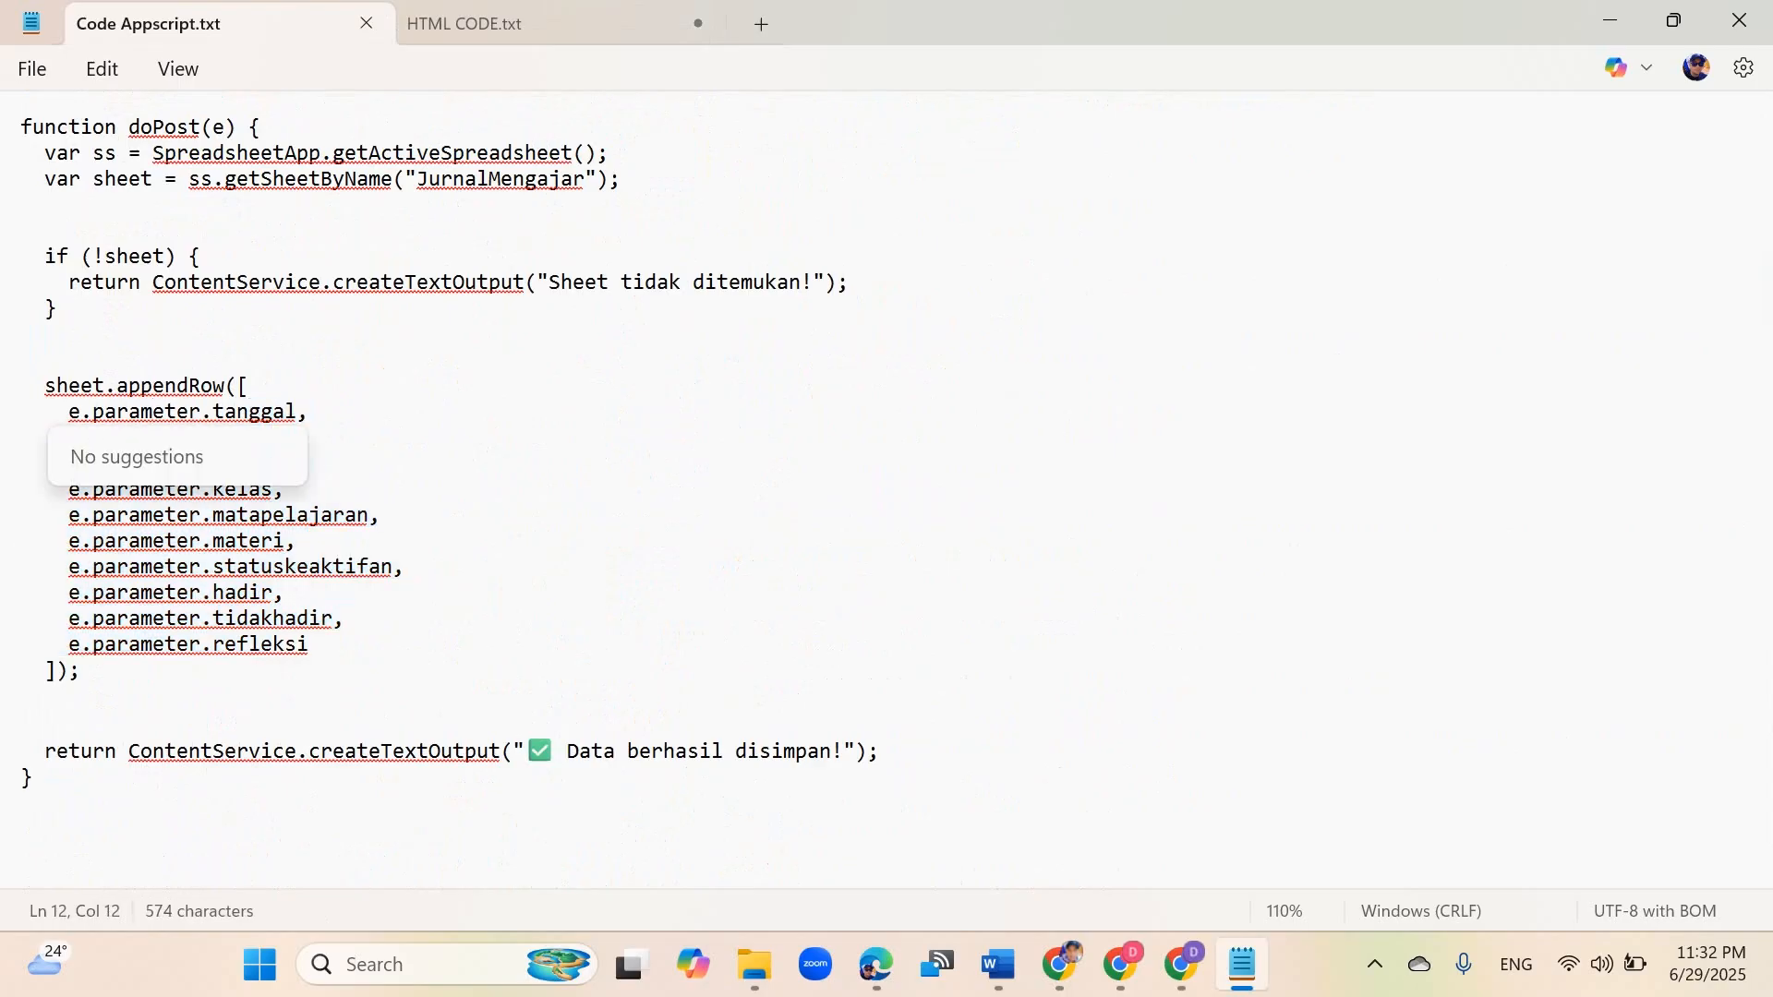
pyautogui.click(250, 386)
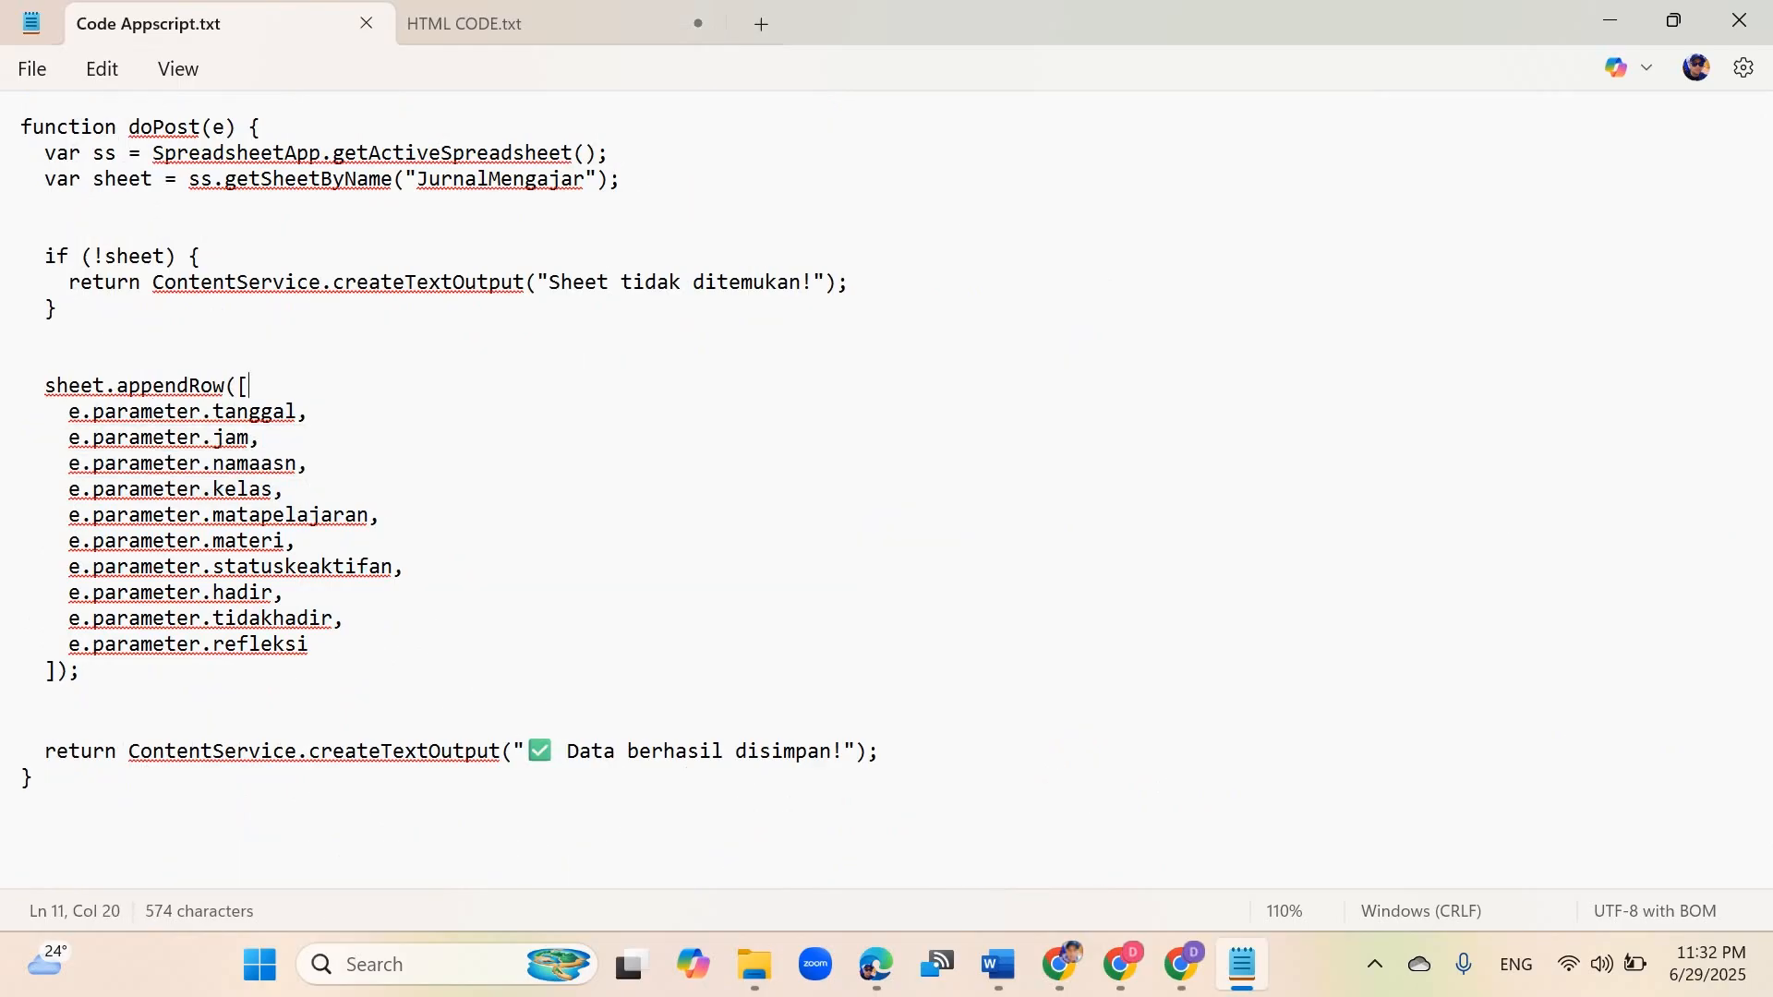
pyautogui.moveTo(237, 412); pyautogui.dragTo(260, 411)
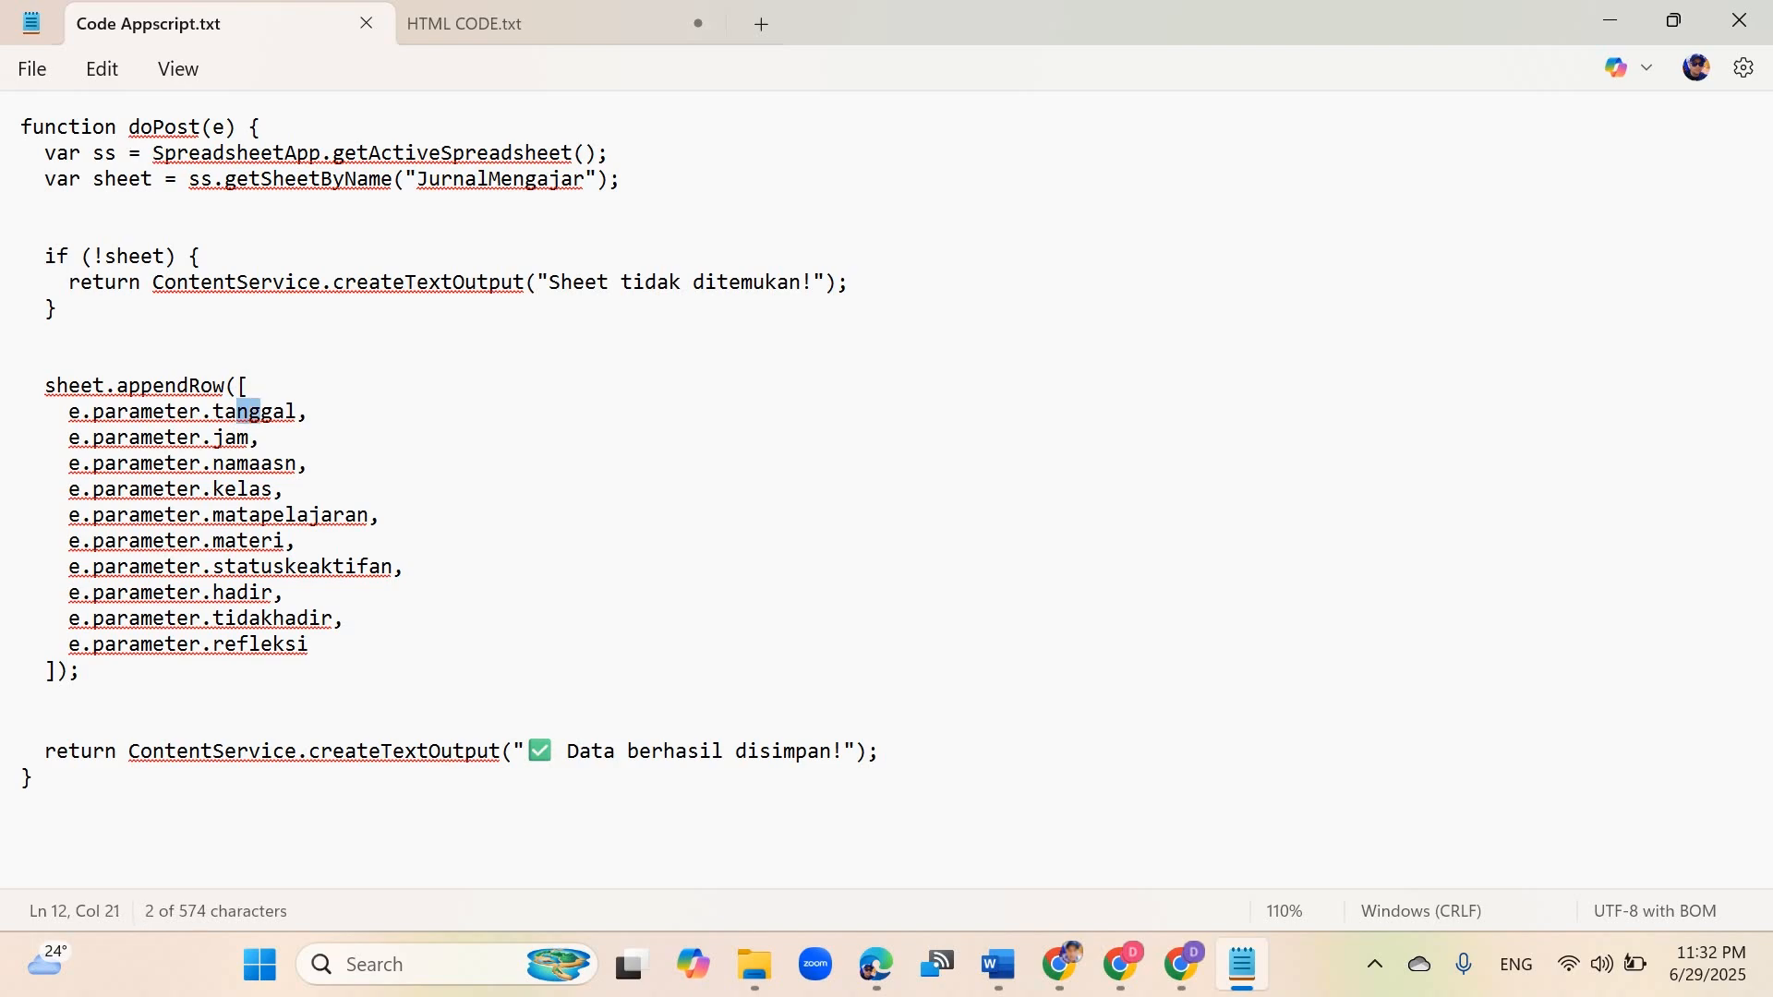
pyautogui.click(1181, 964)
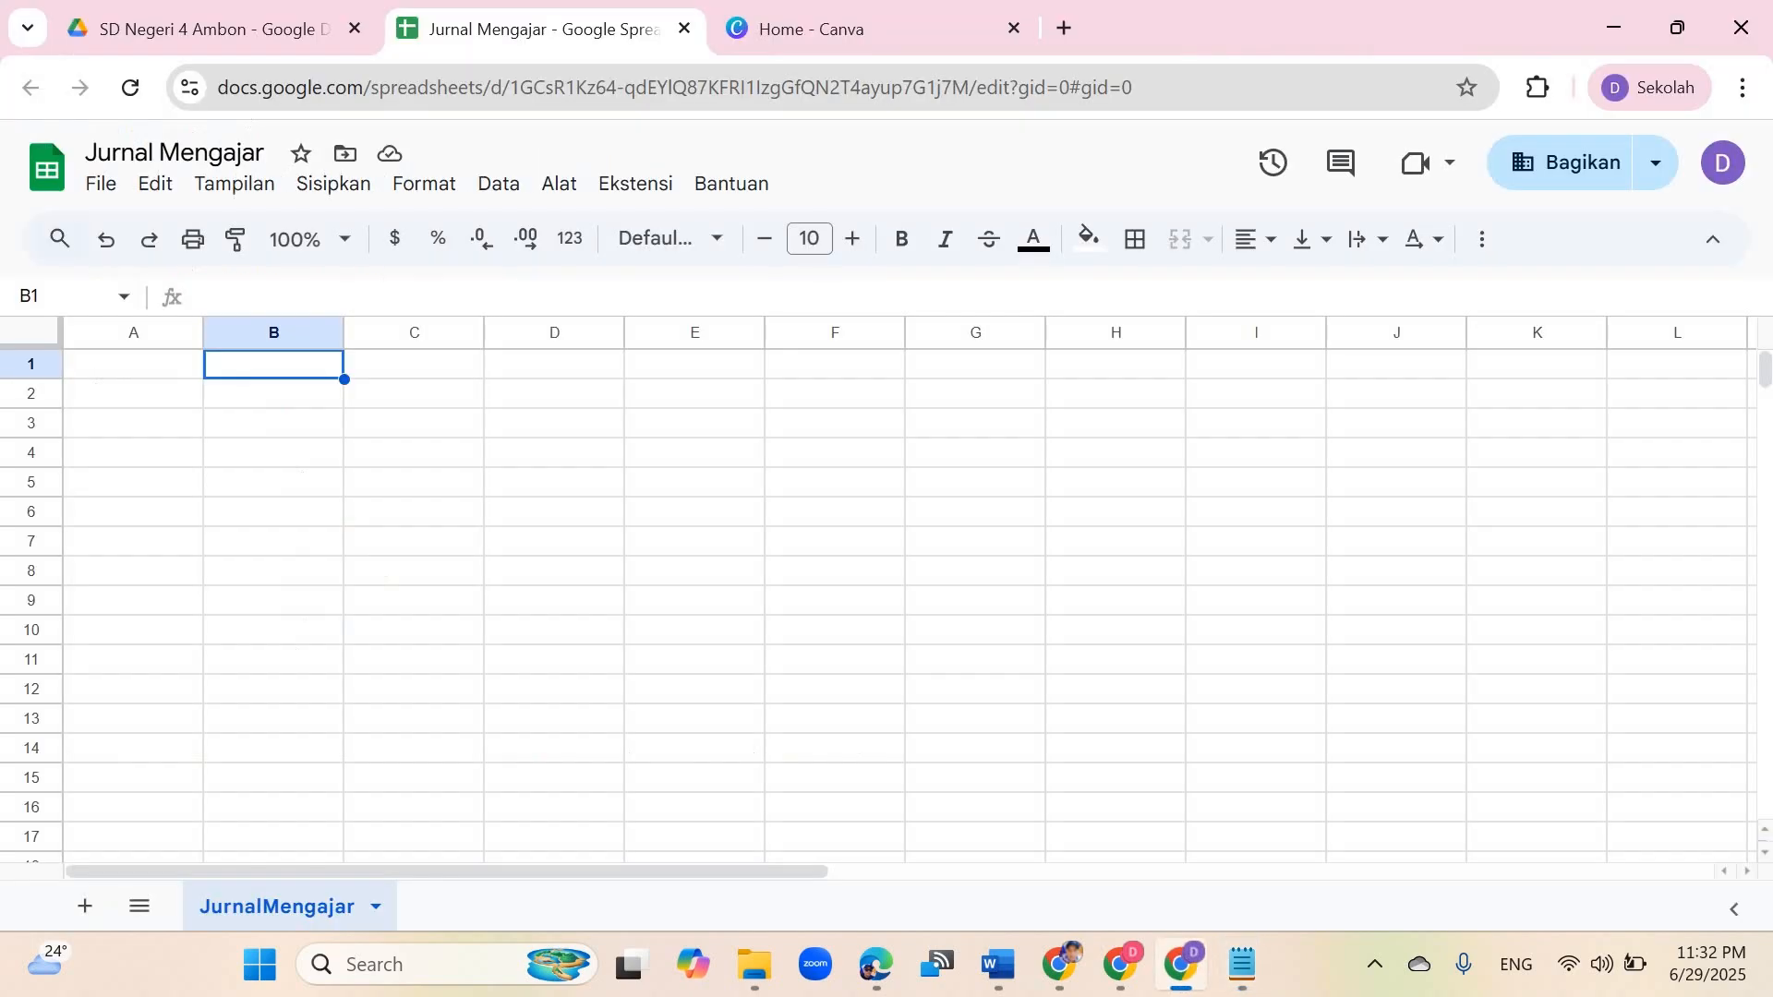
pyautogui.click(133, 363)
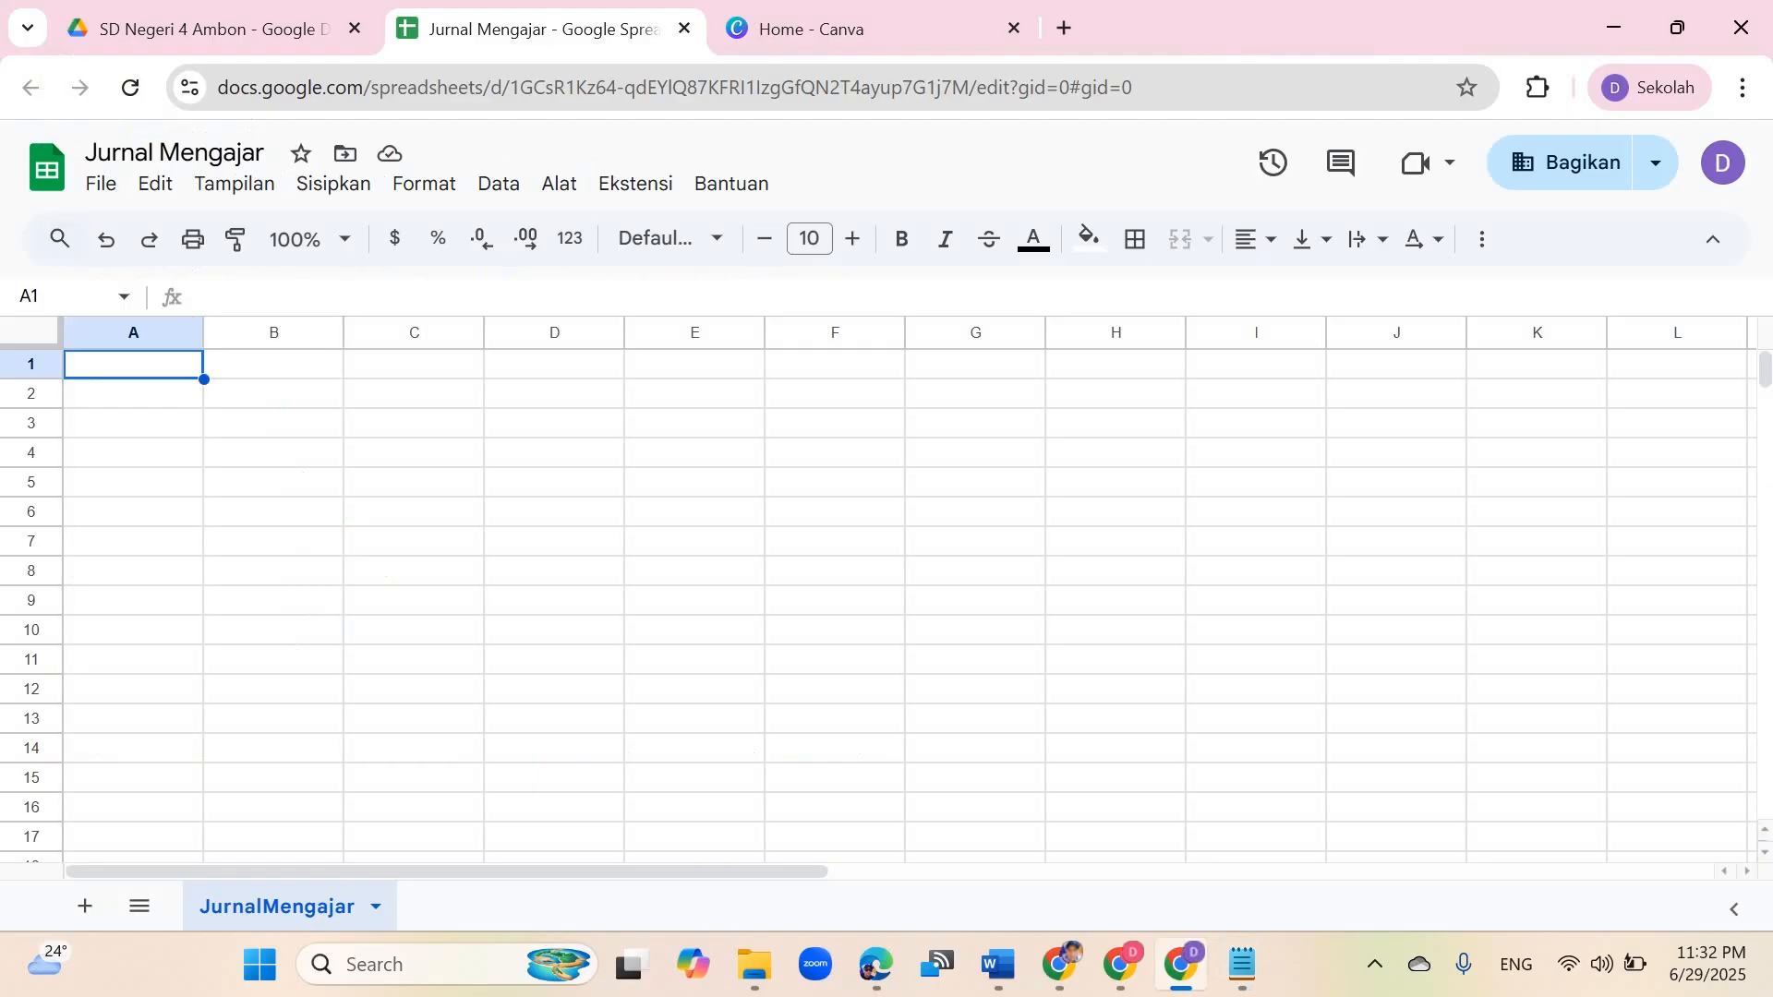
pyautogui.click(1242, 964)
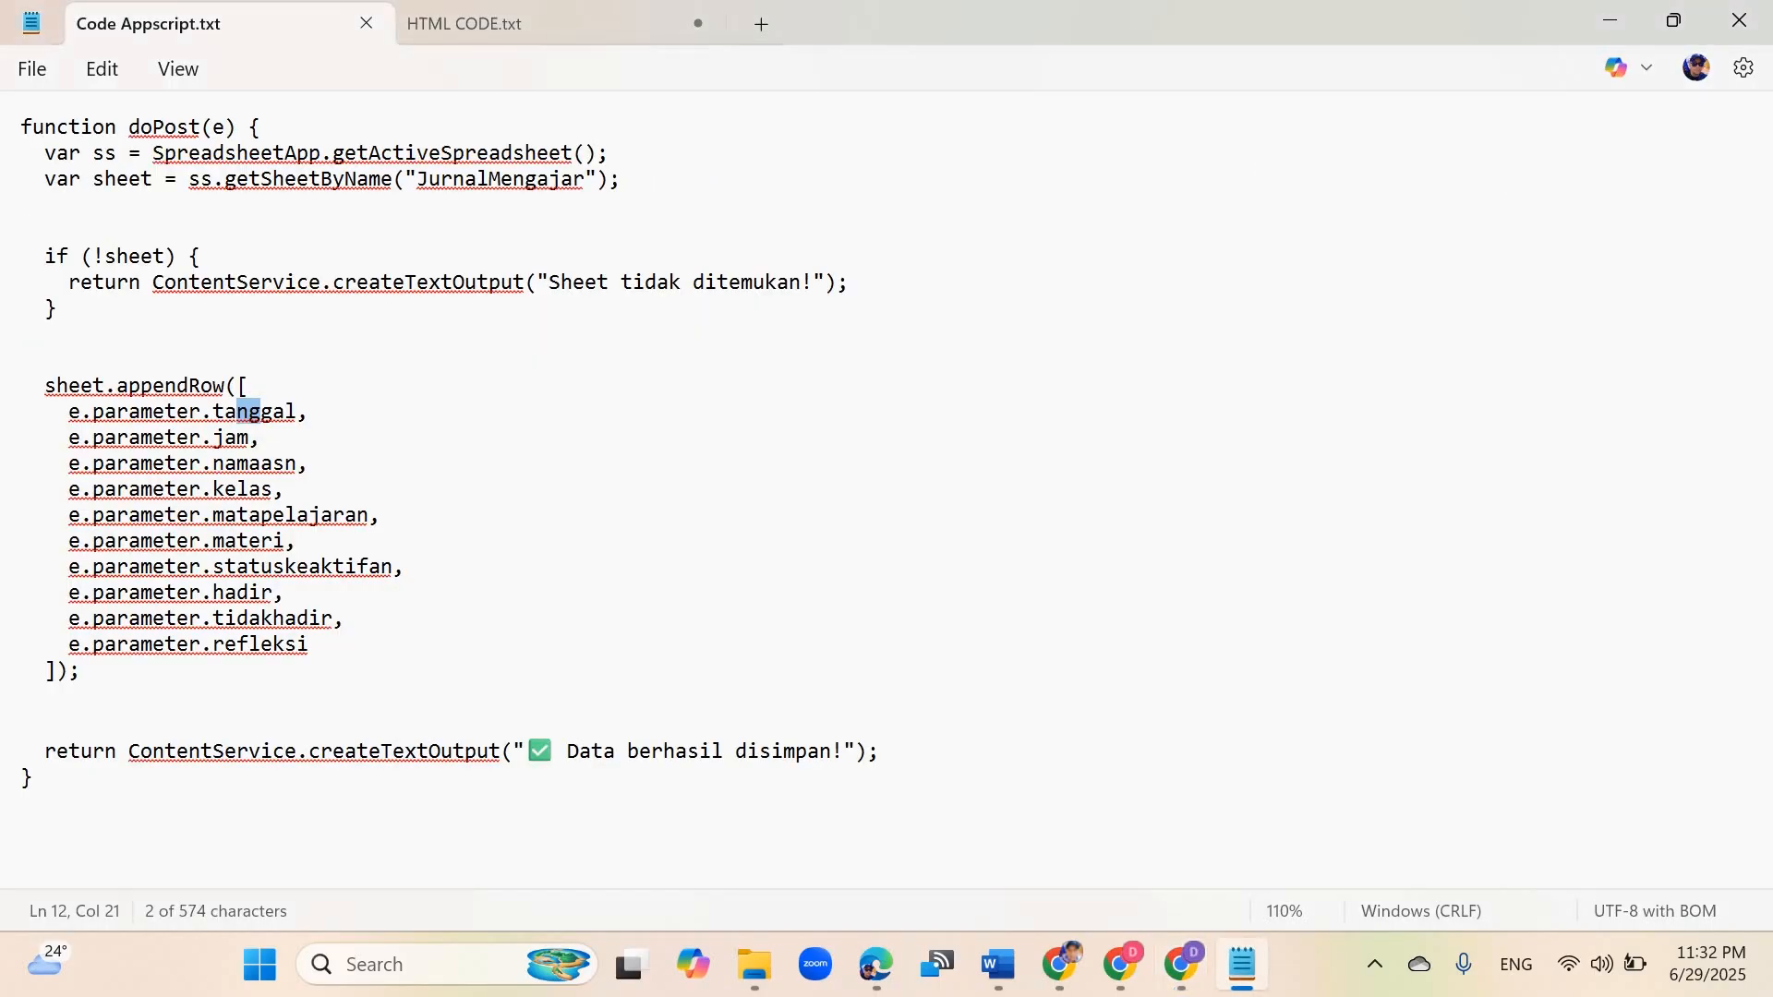
pyautogui.click(237, 411)
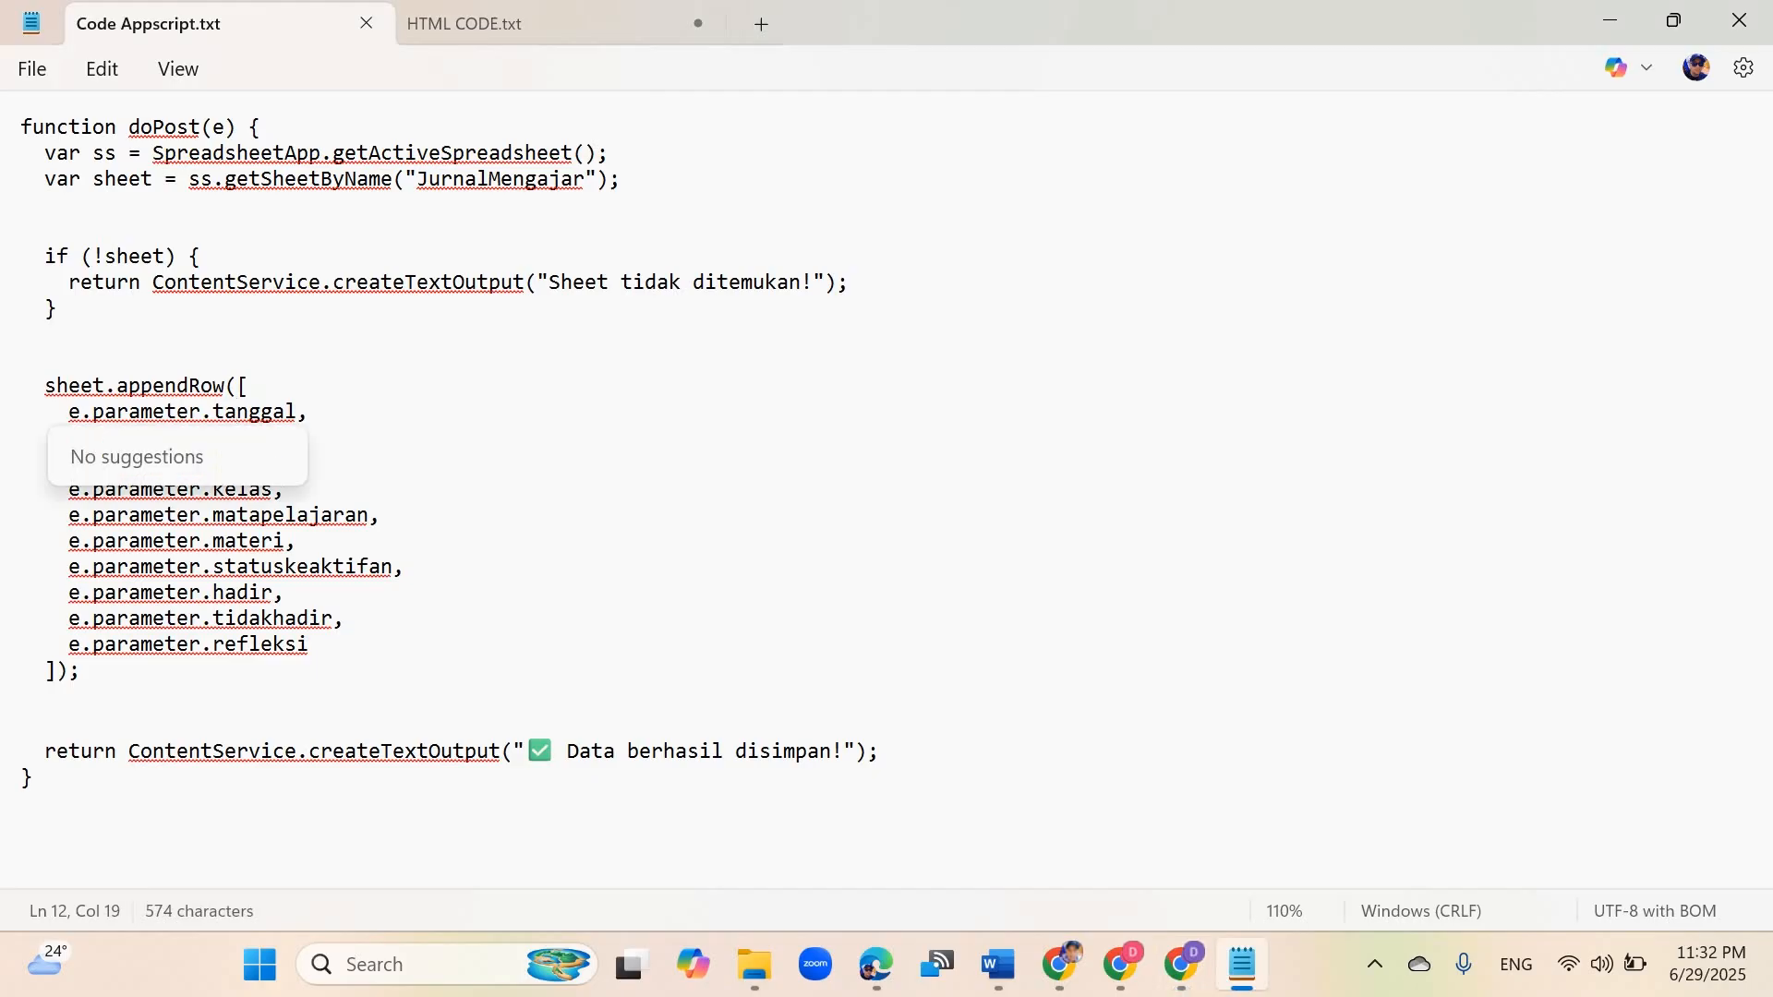
pyautogui.click(261, 438)
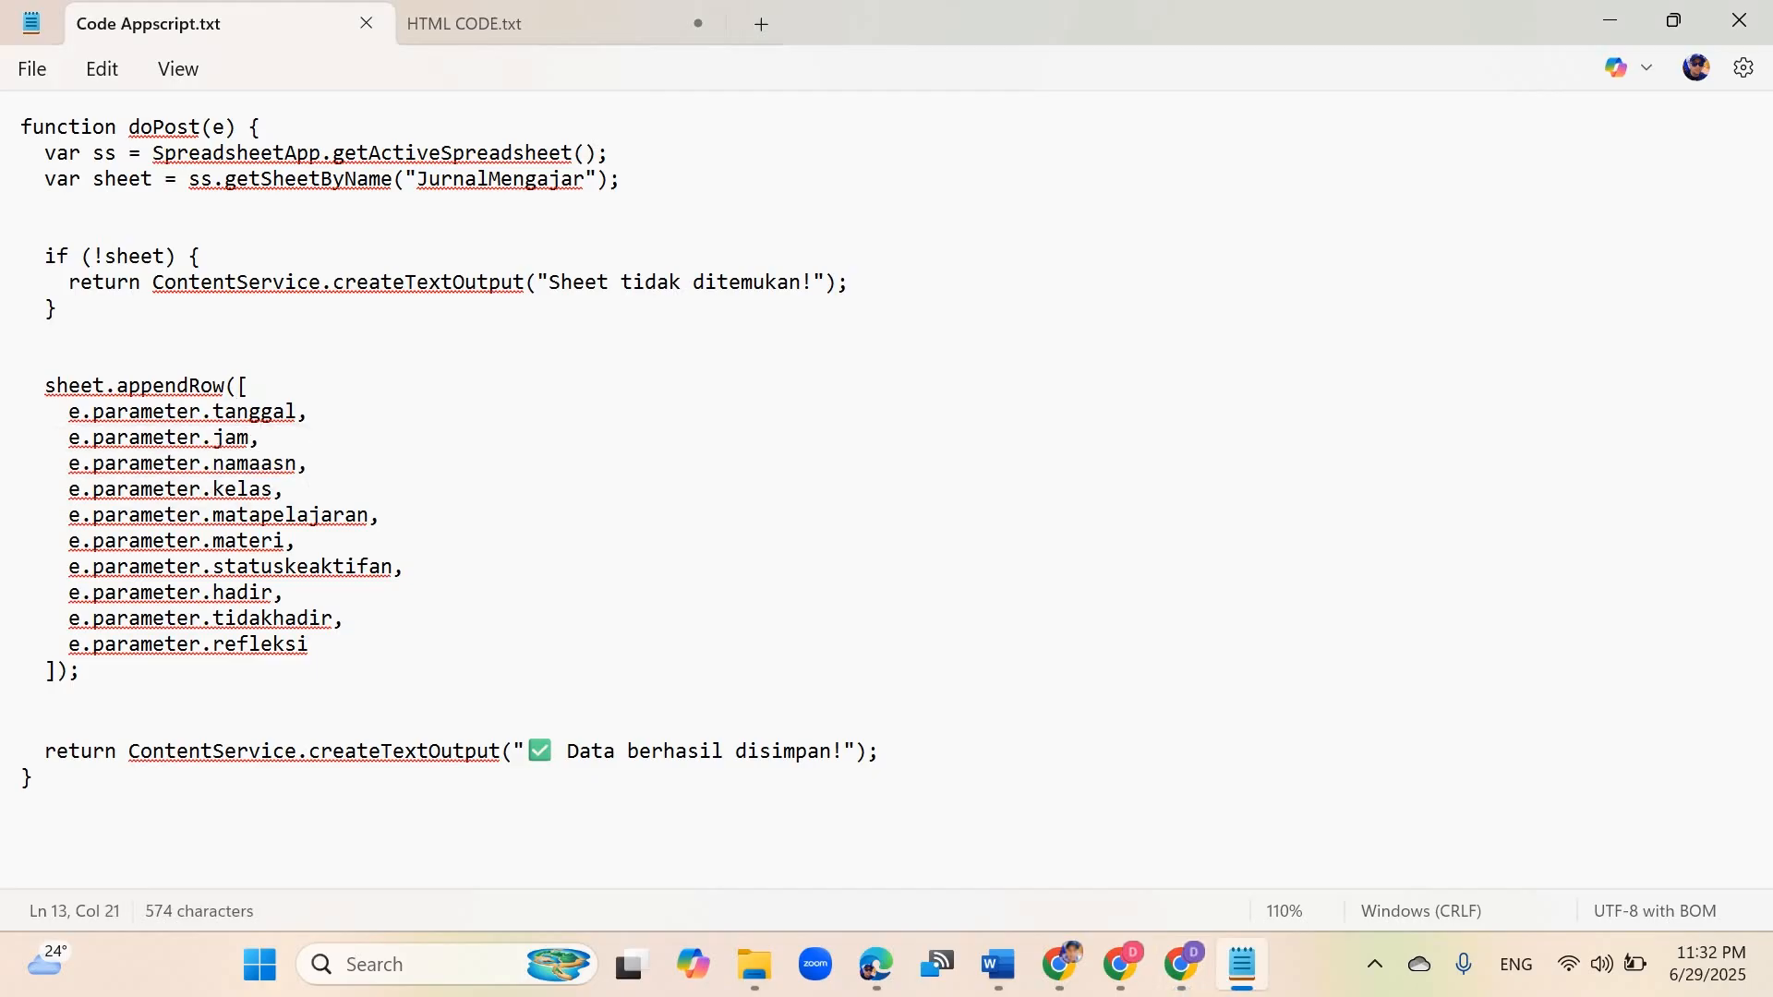
# Step: Enter the column headers Tanggal, Jam and Nama ASN in the first row of the JurnalMengajar sheet
pyautogui.click(1180, 964)
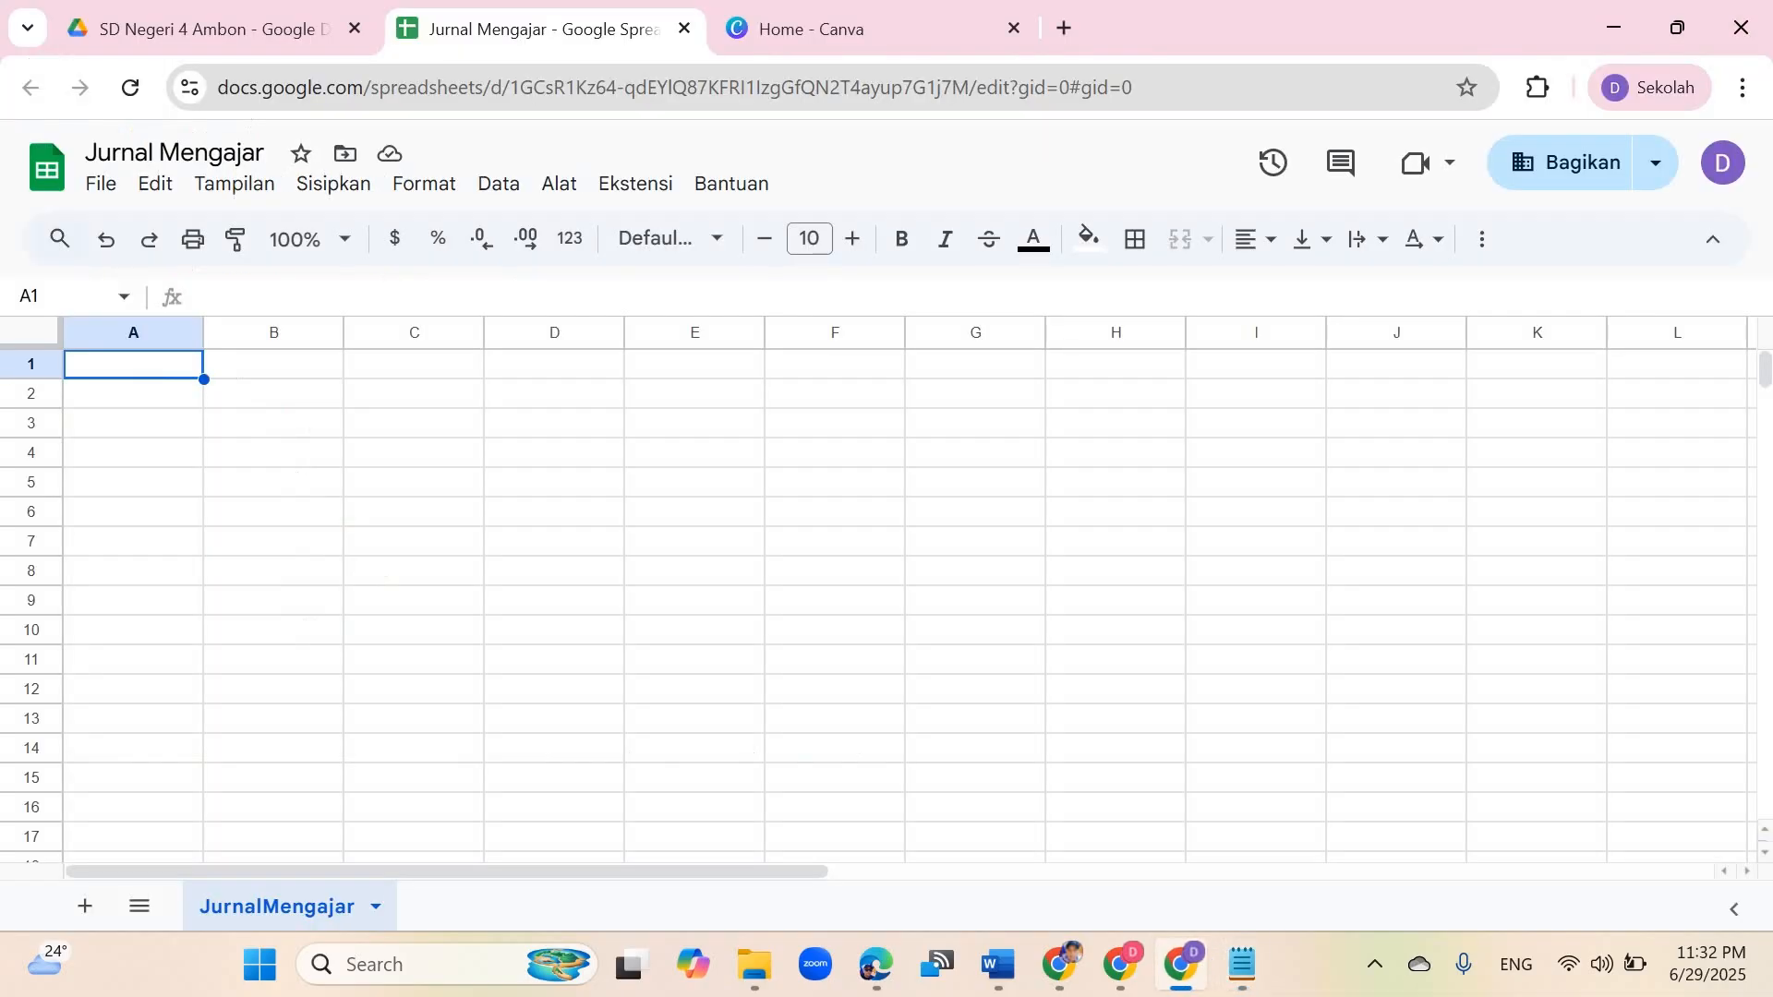
pyautogui.write('Tanggal')
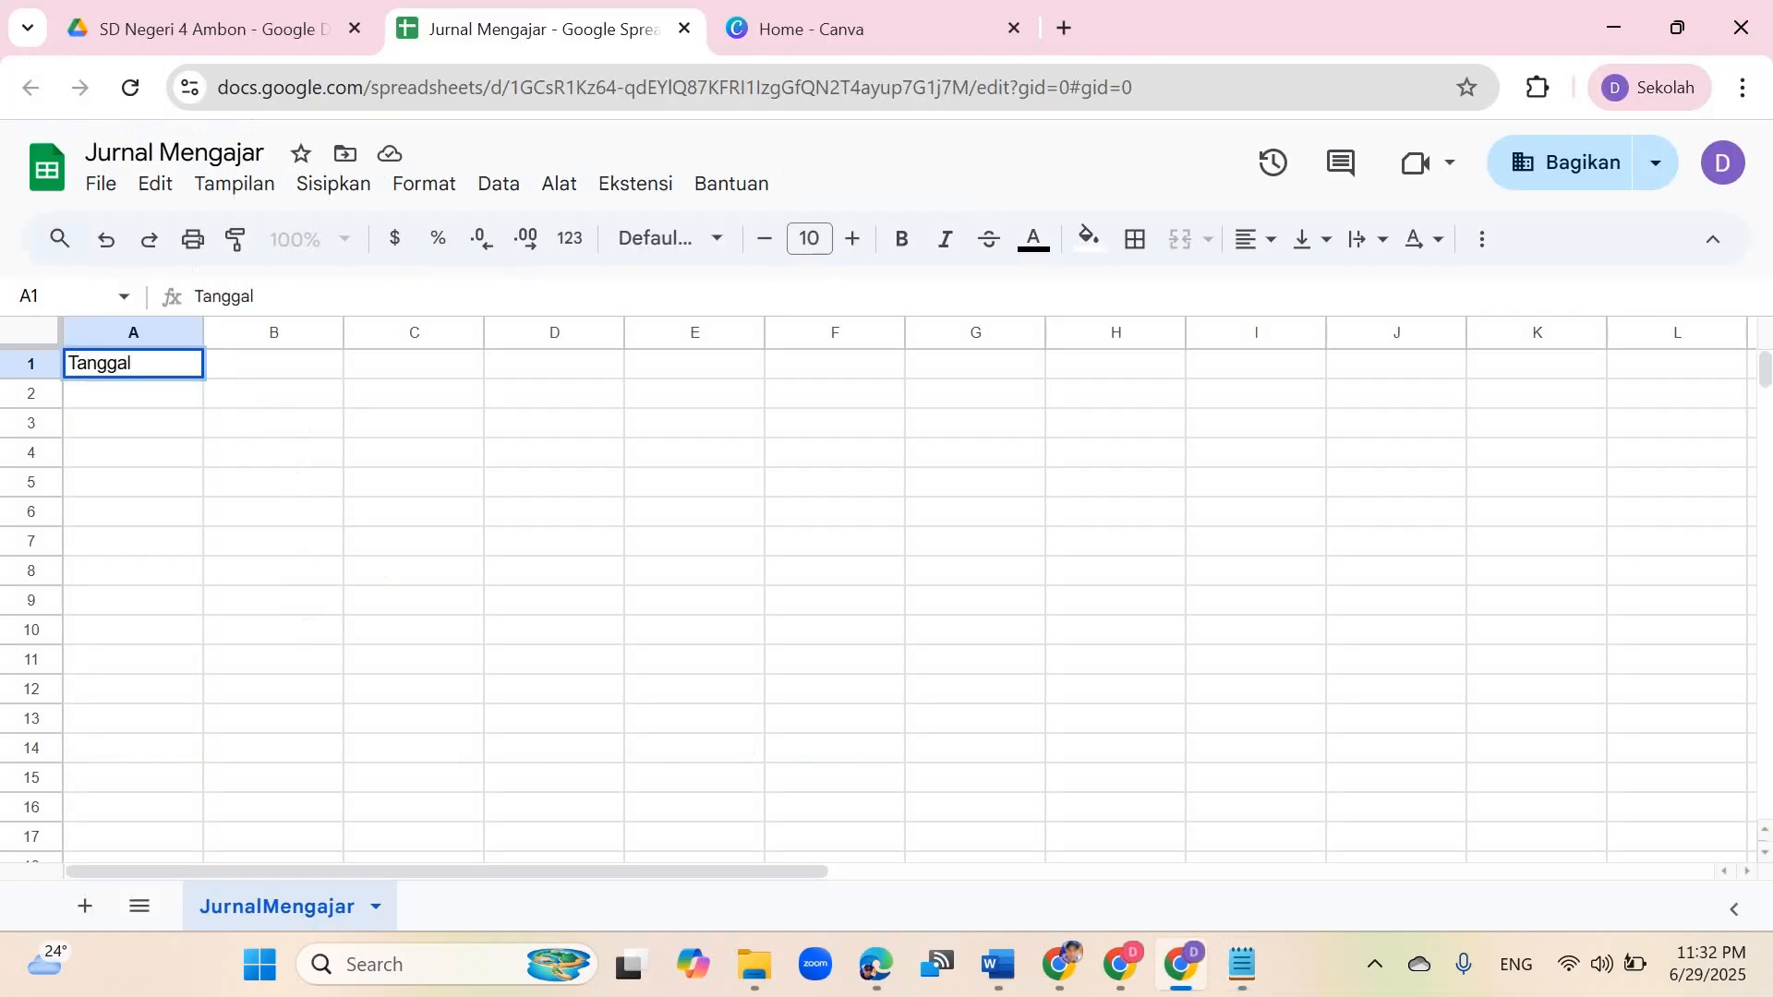
pyautogui.press('Tab')
pyautogui.write('Jam')
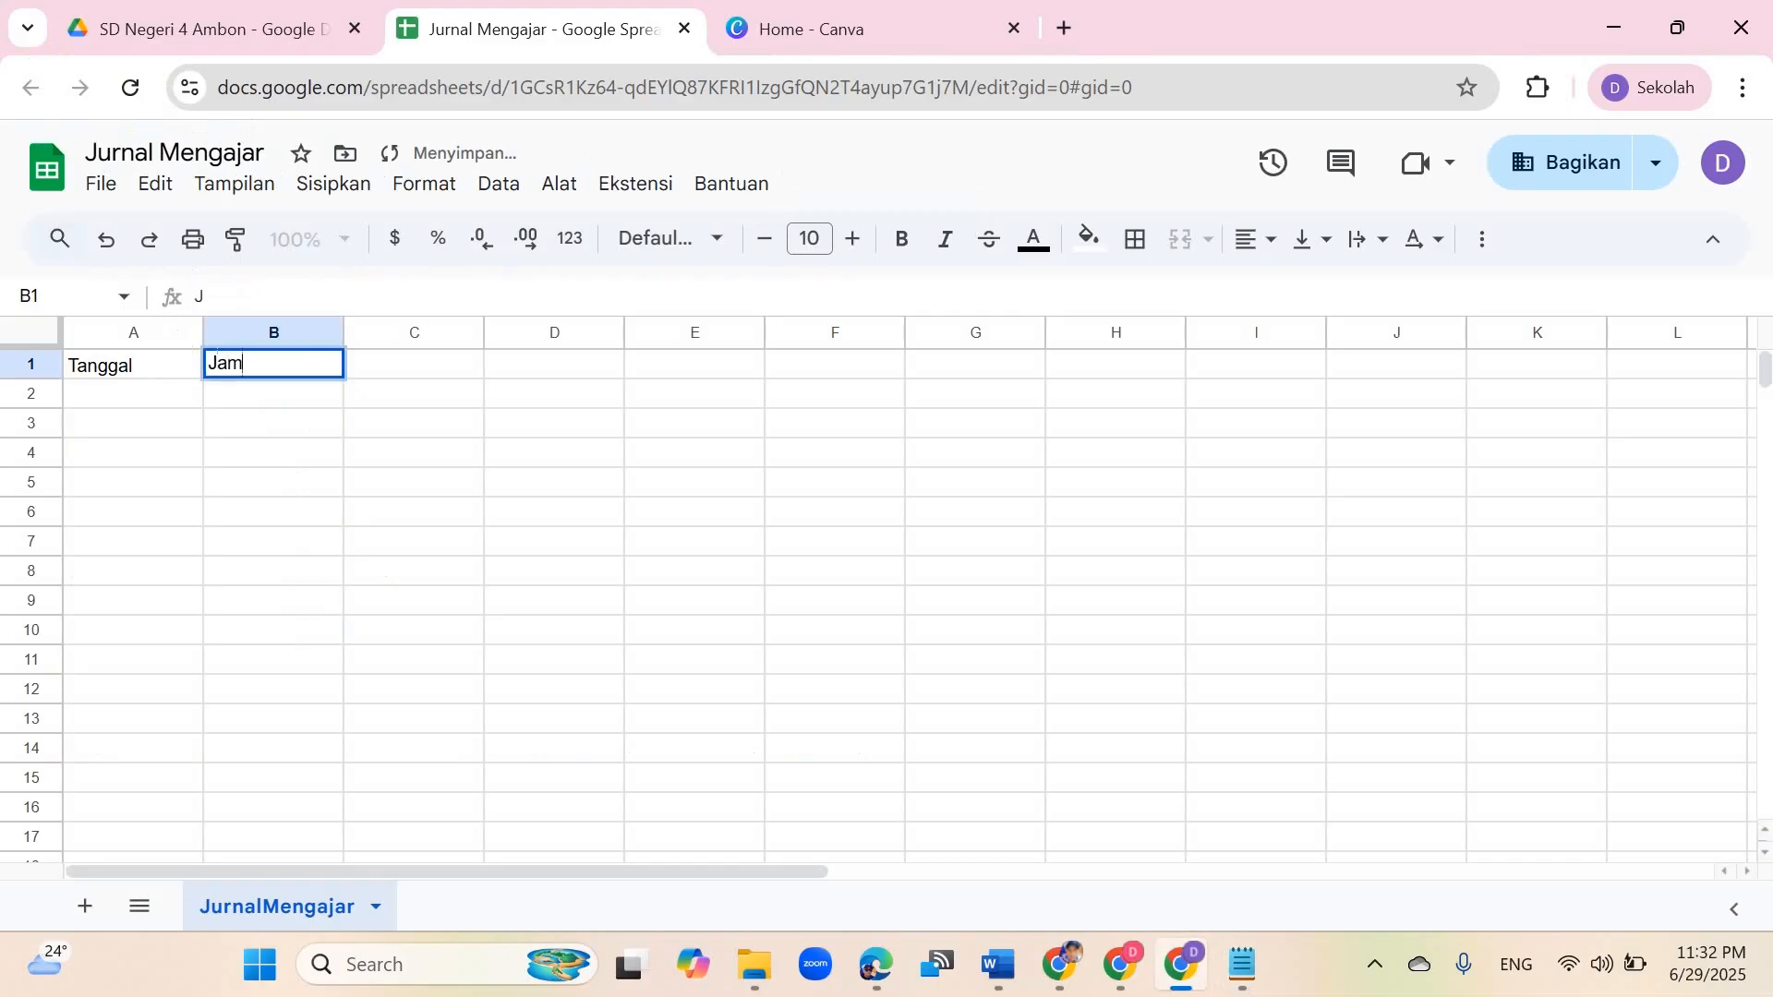
pyautogui.press('Tab')
pyautogui.write('Nama ASN')
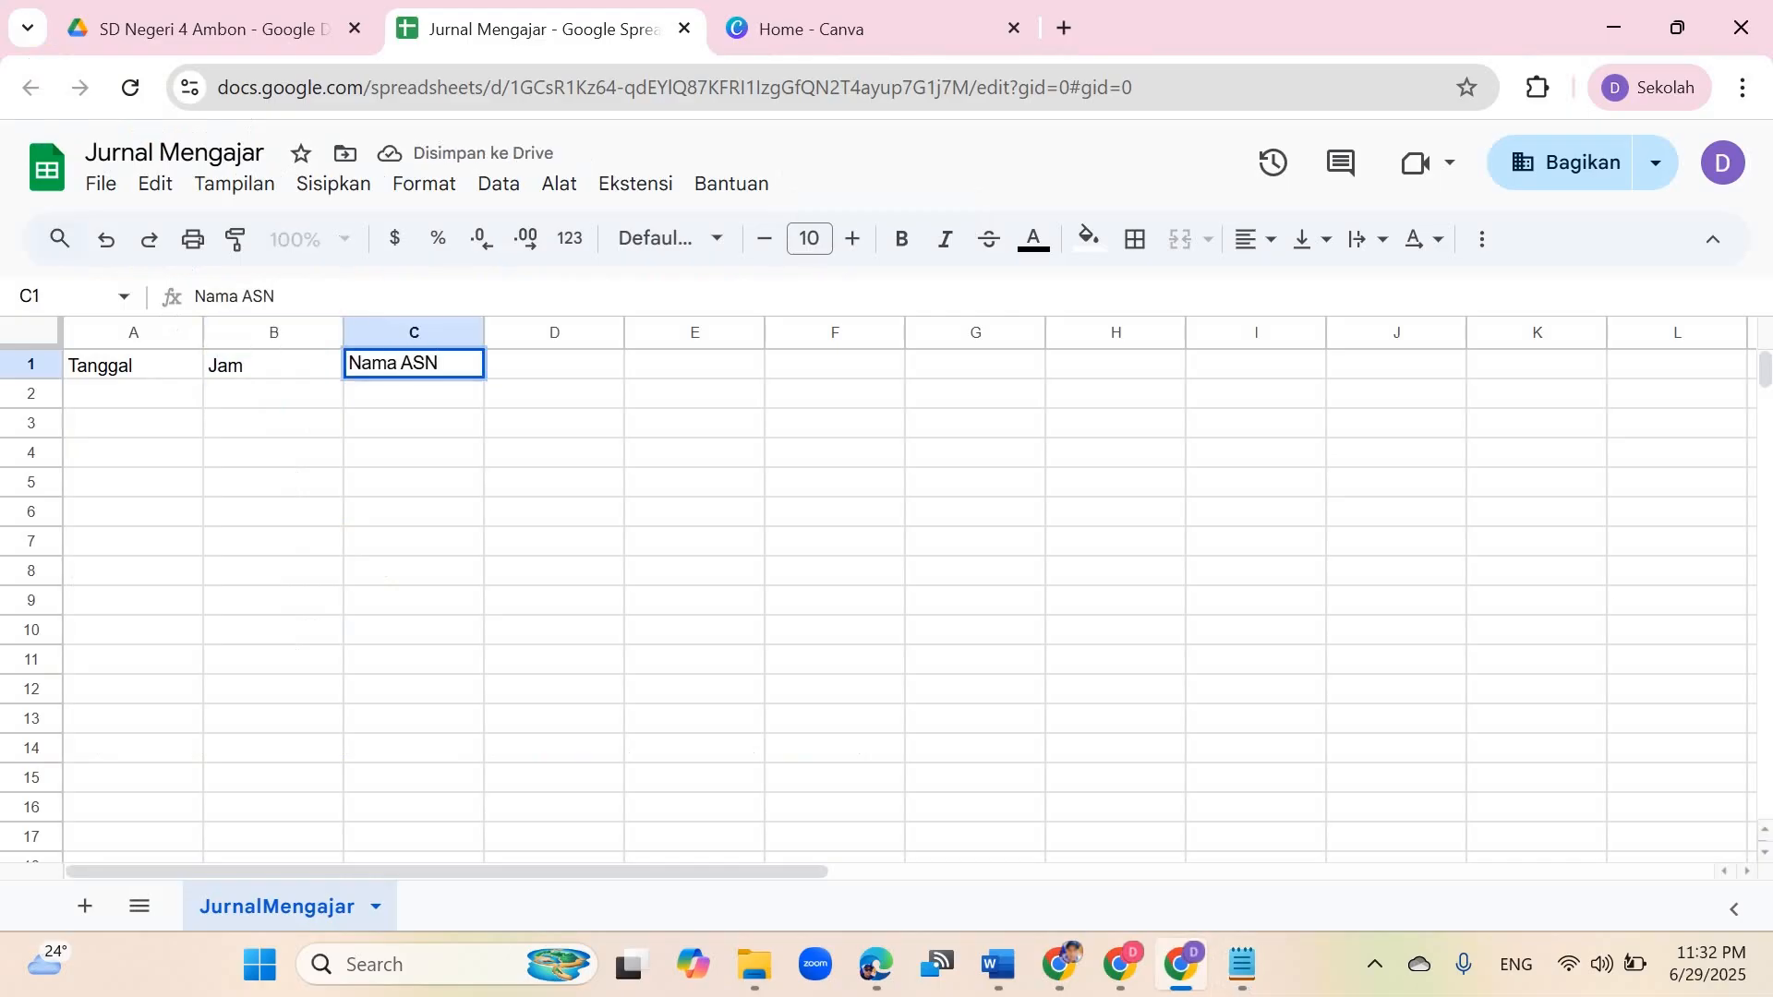
pyautogui.press('Tab')
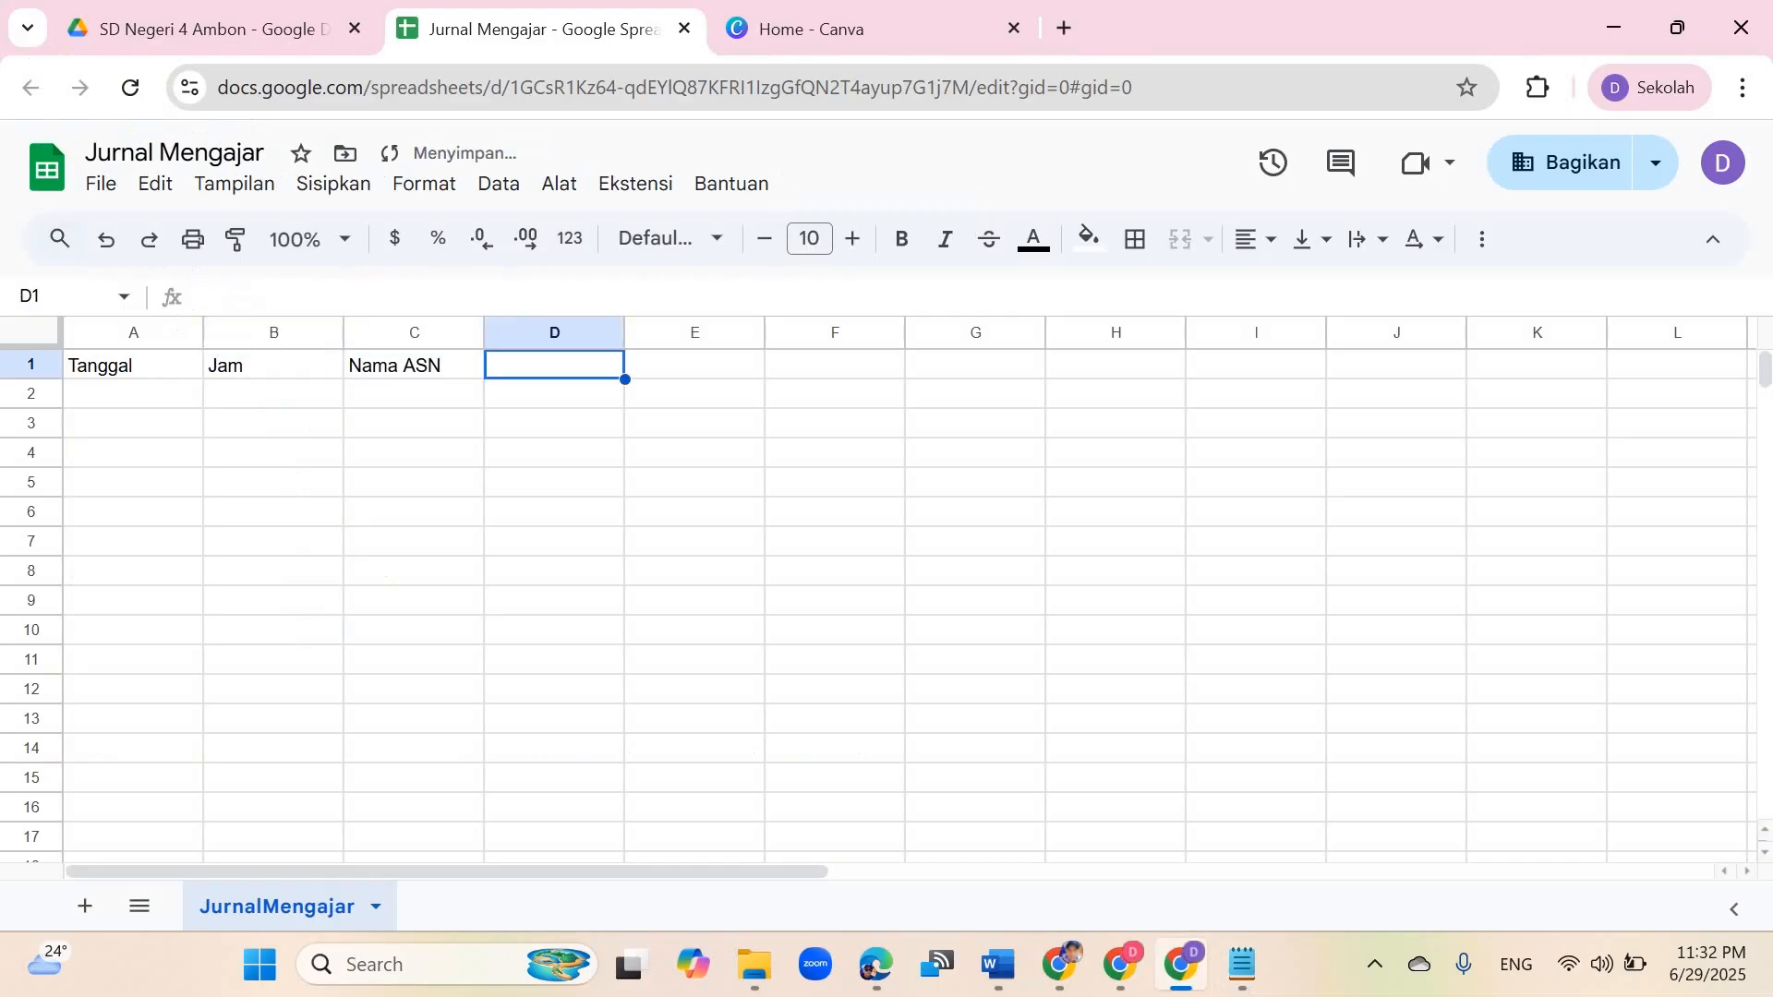
# Step: Check the script's field list, then add the headers Kelas, Mata Pelajaran and Materi in the next columns
pyautogui.click(1241, 964)
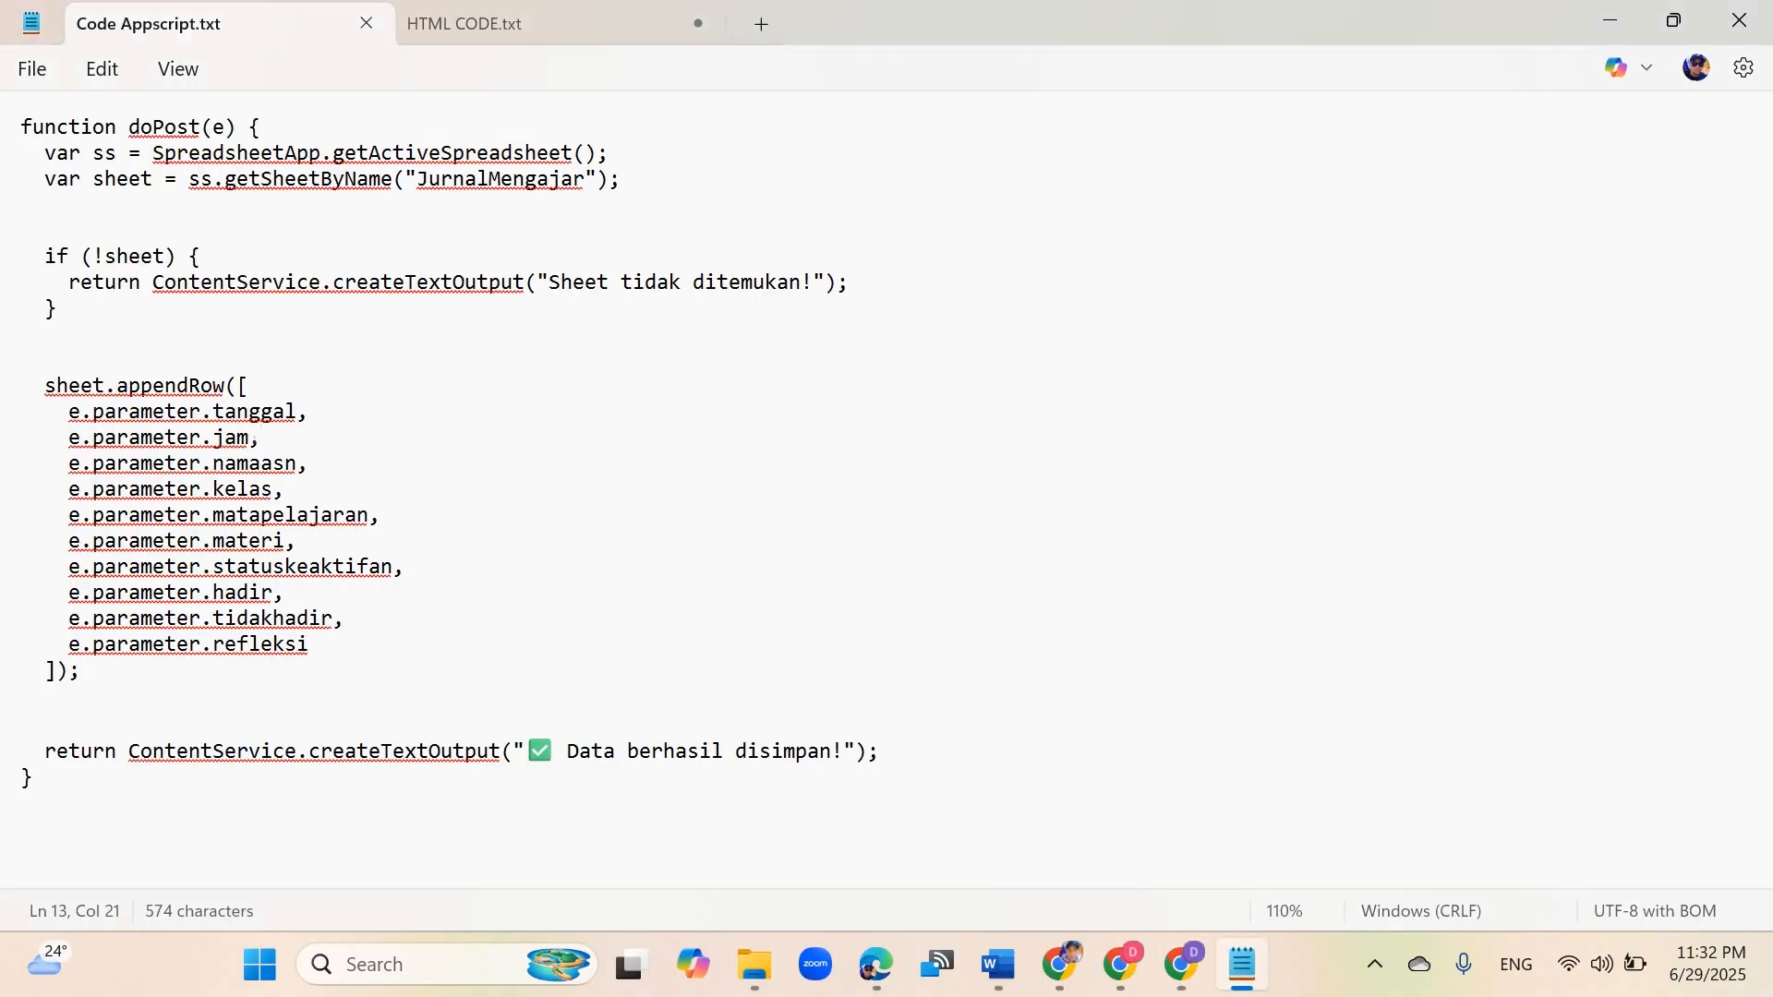
pyautogui.click(1241, 963)
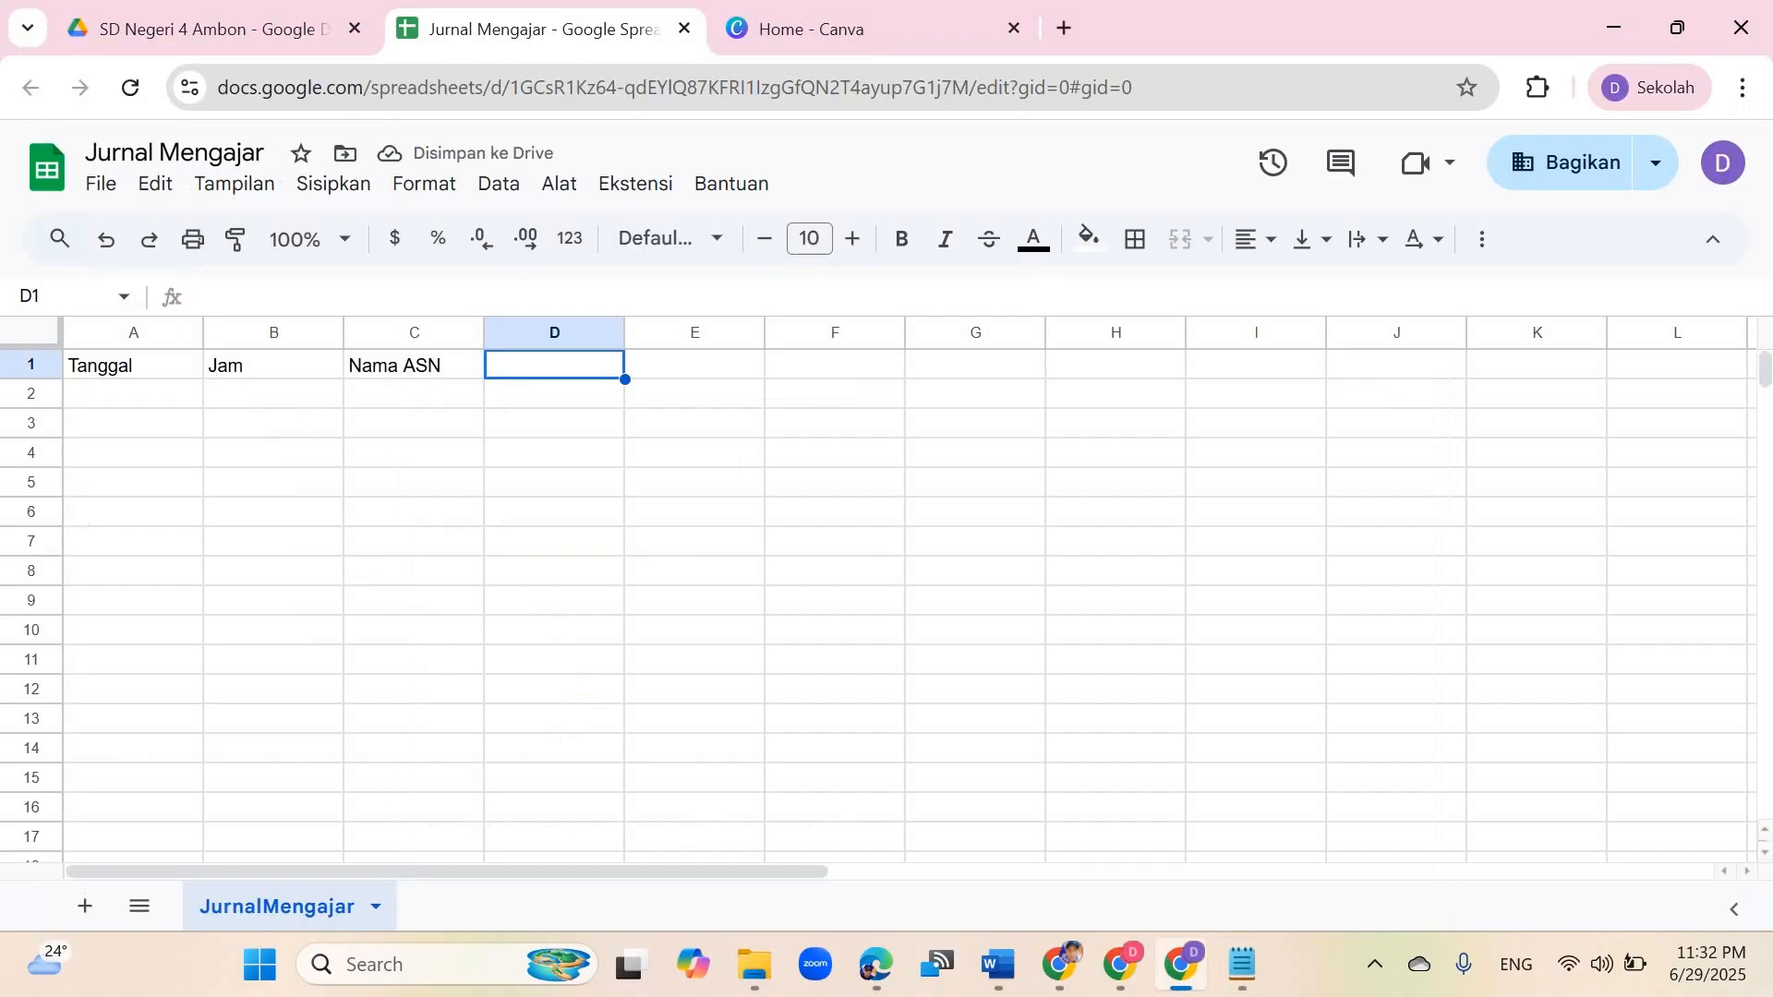
pyautogui.write('Kelas')
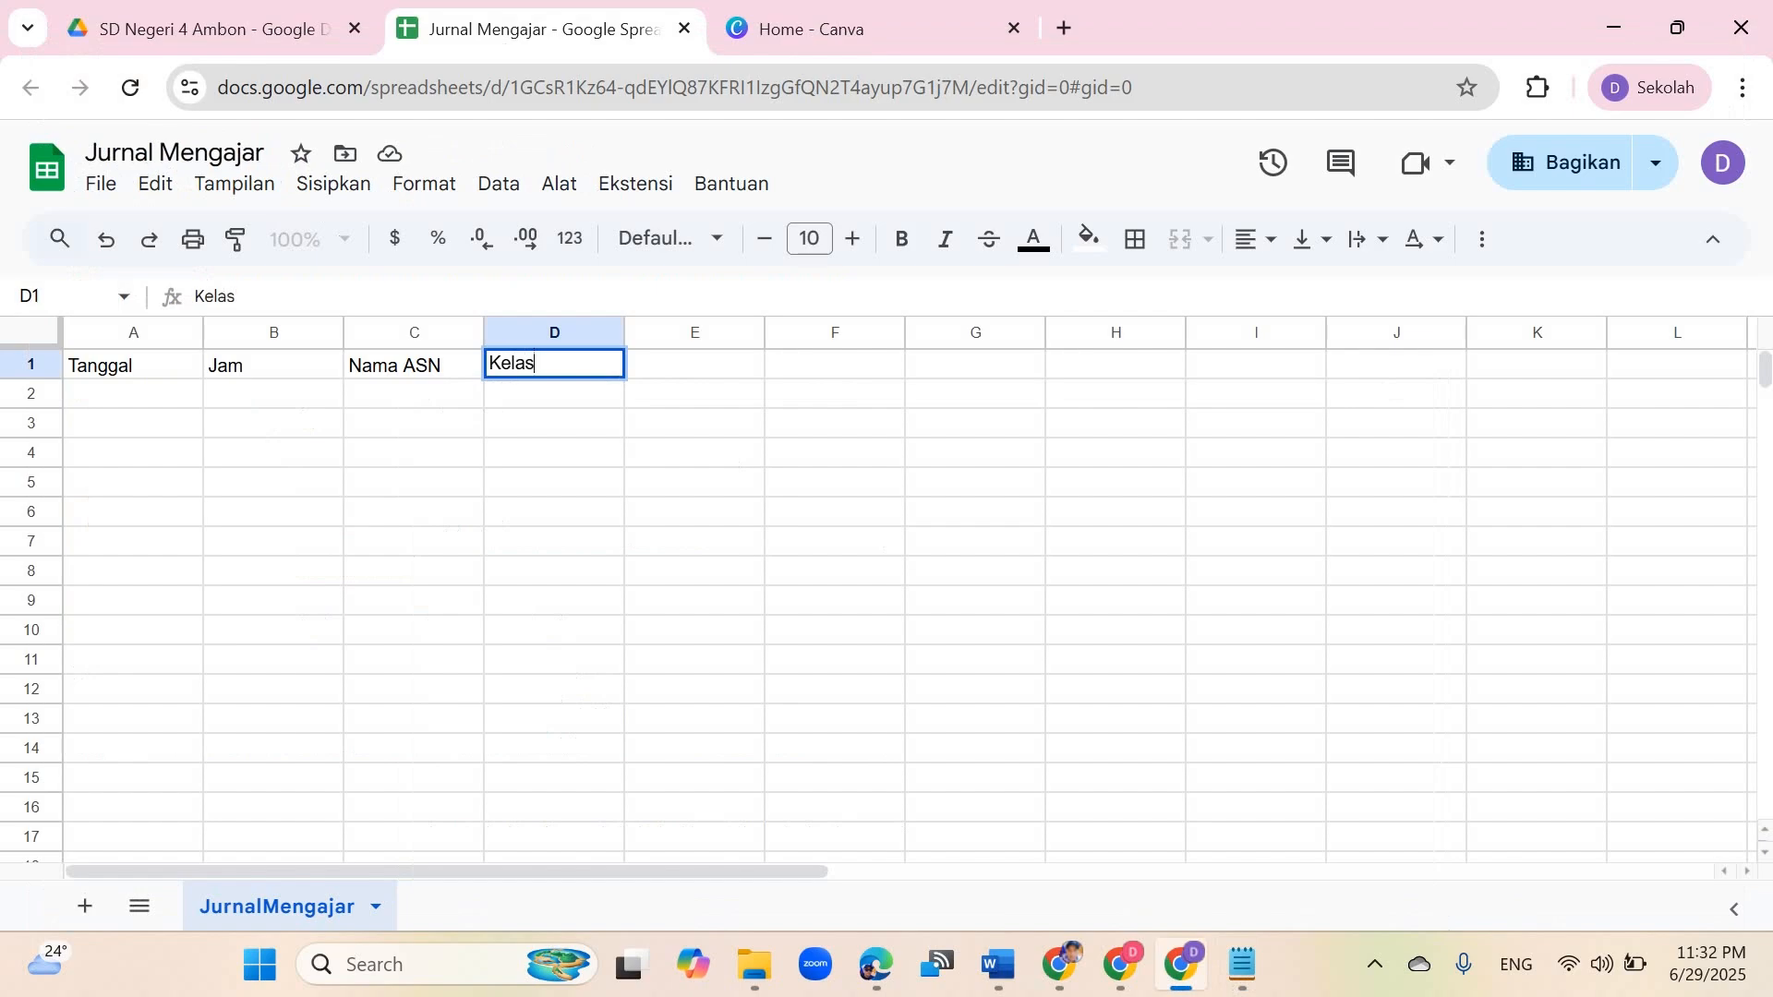
pyautogui.press('Tab')
pyautogui.write('Mata ')
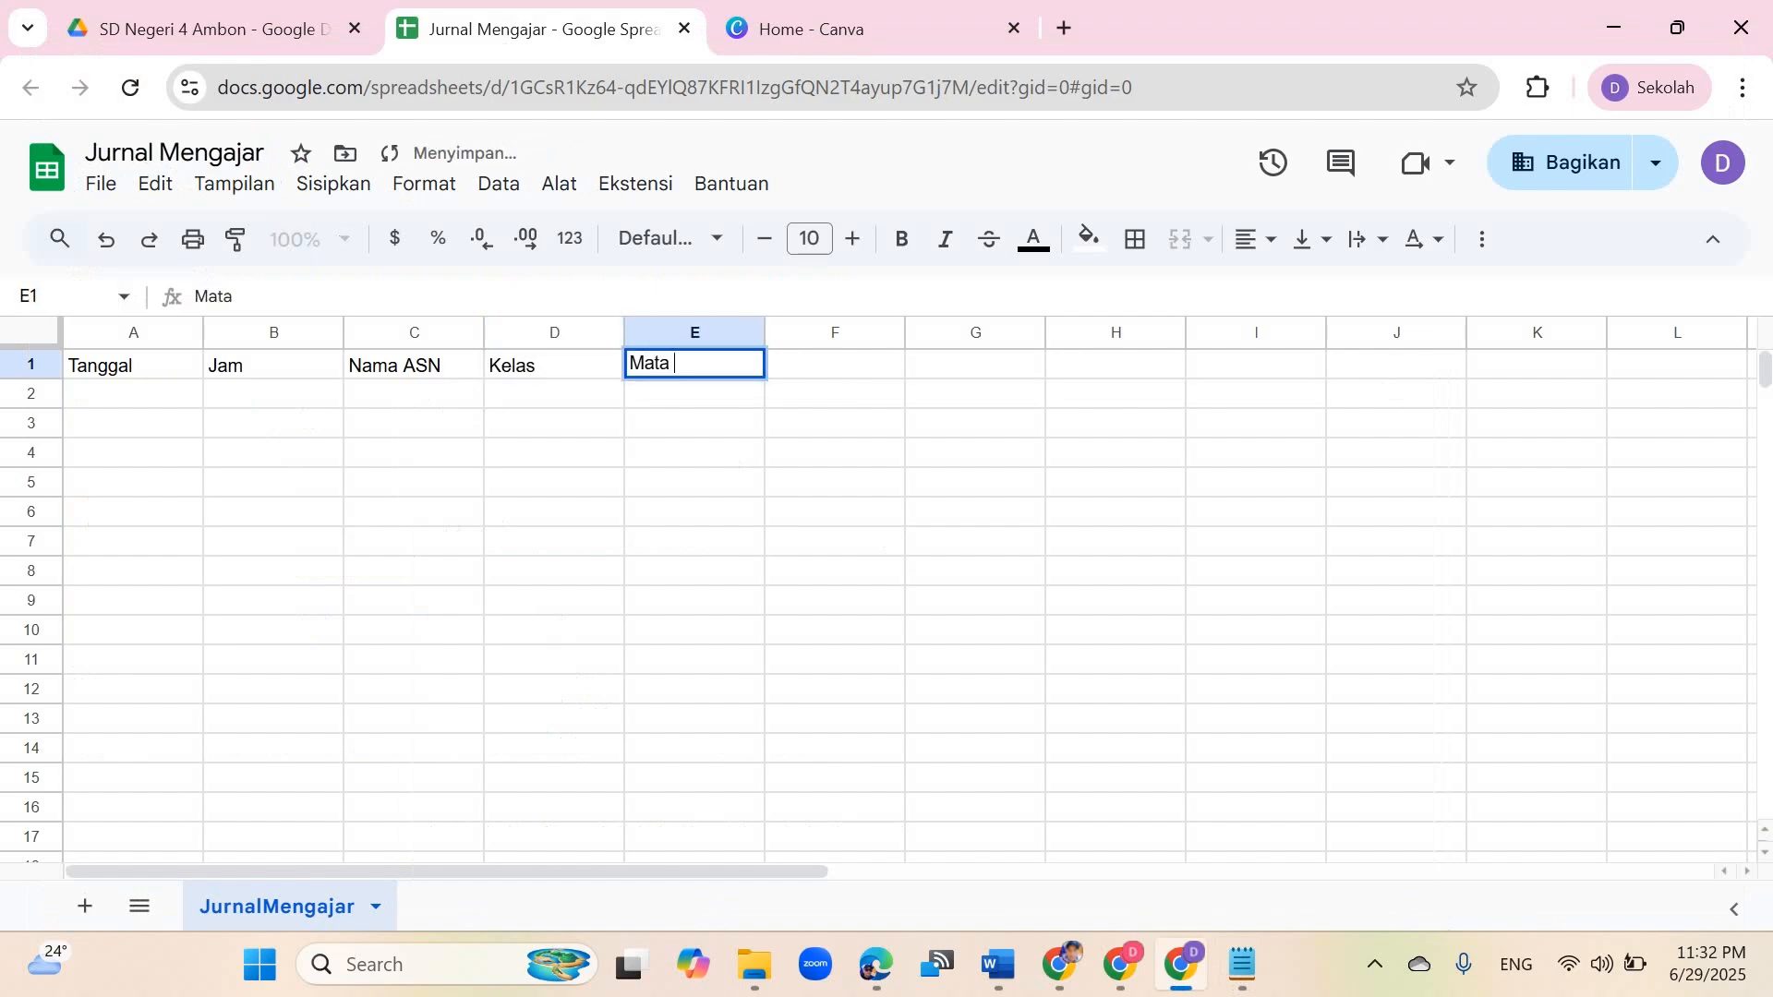
pyautogui.write('Pelajaran')
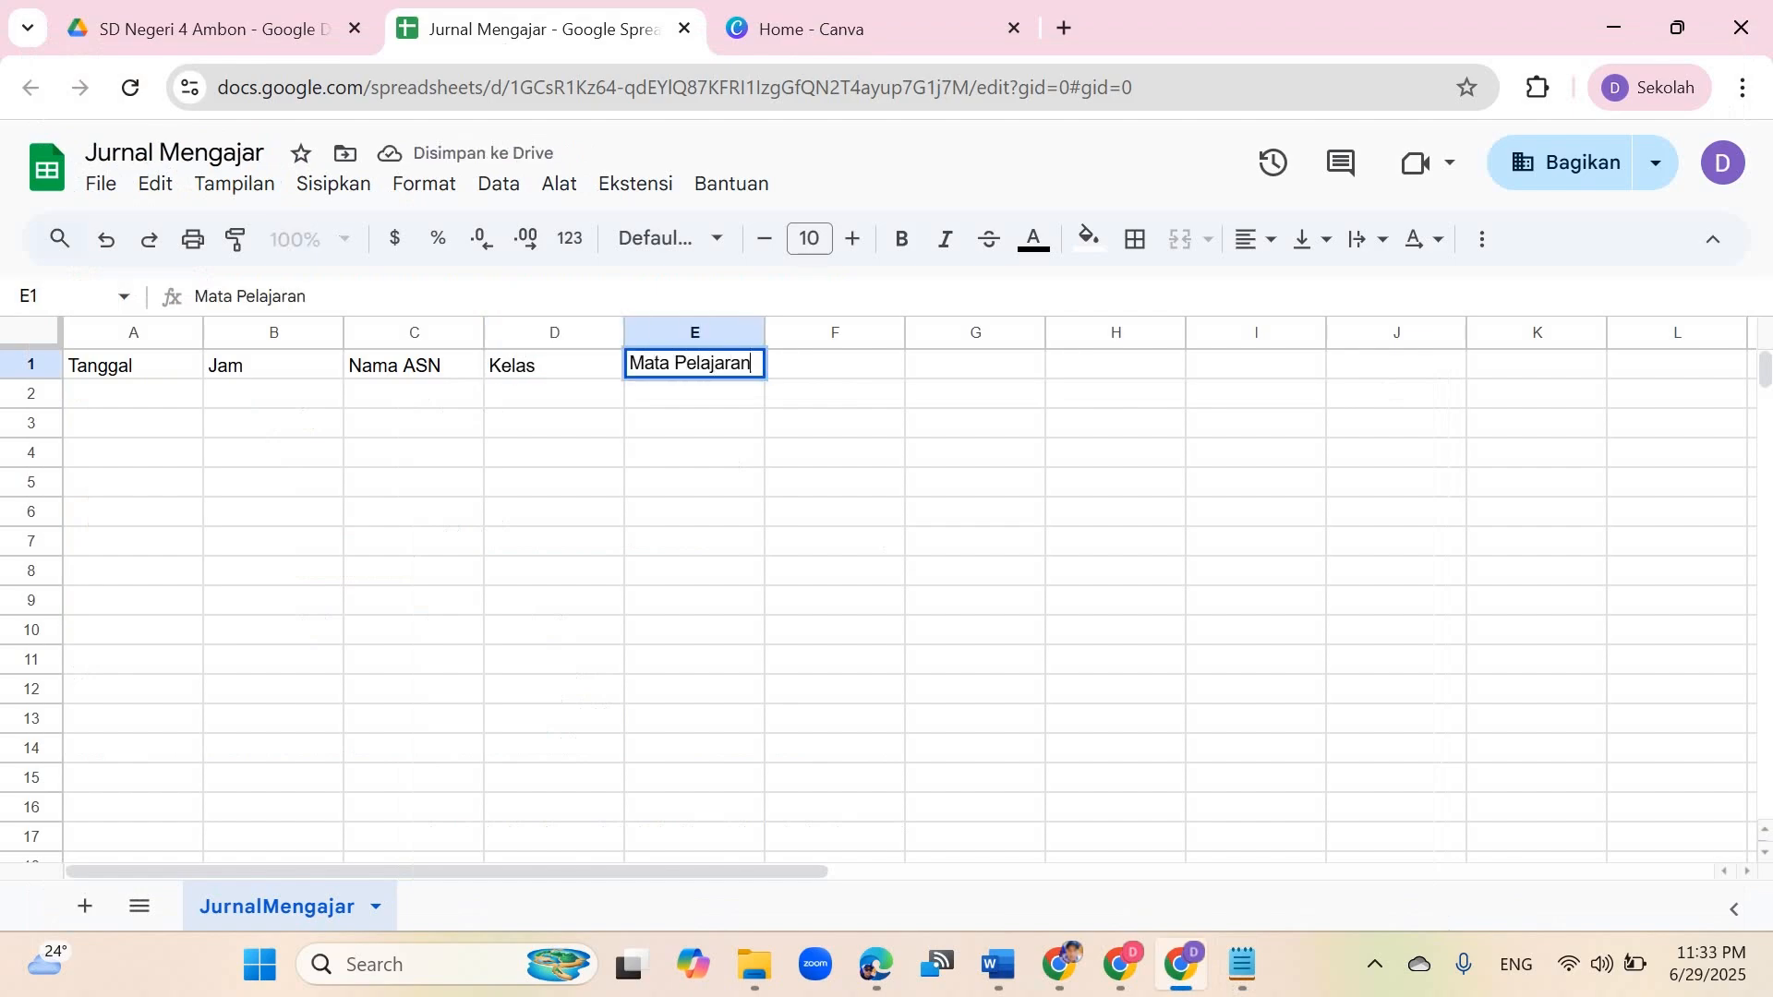
pyautogui.press('Tab')
pyautogui.write('Materi')
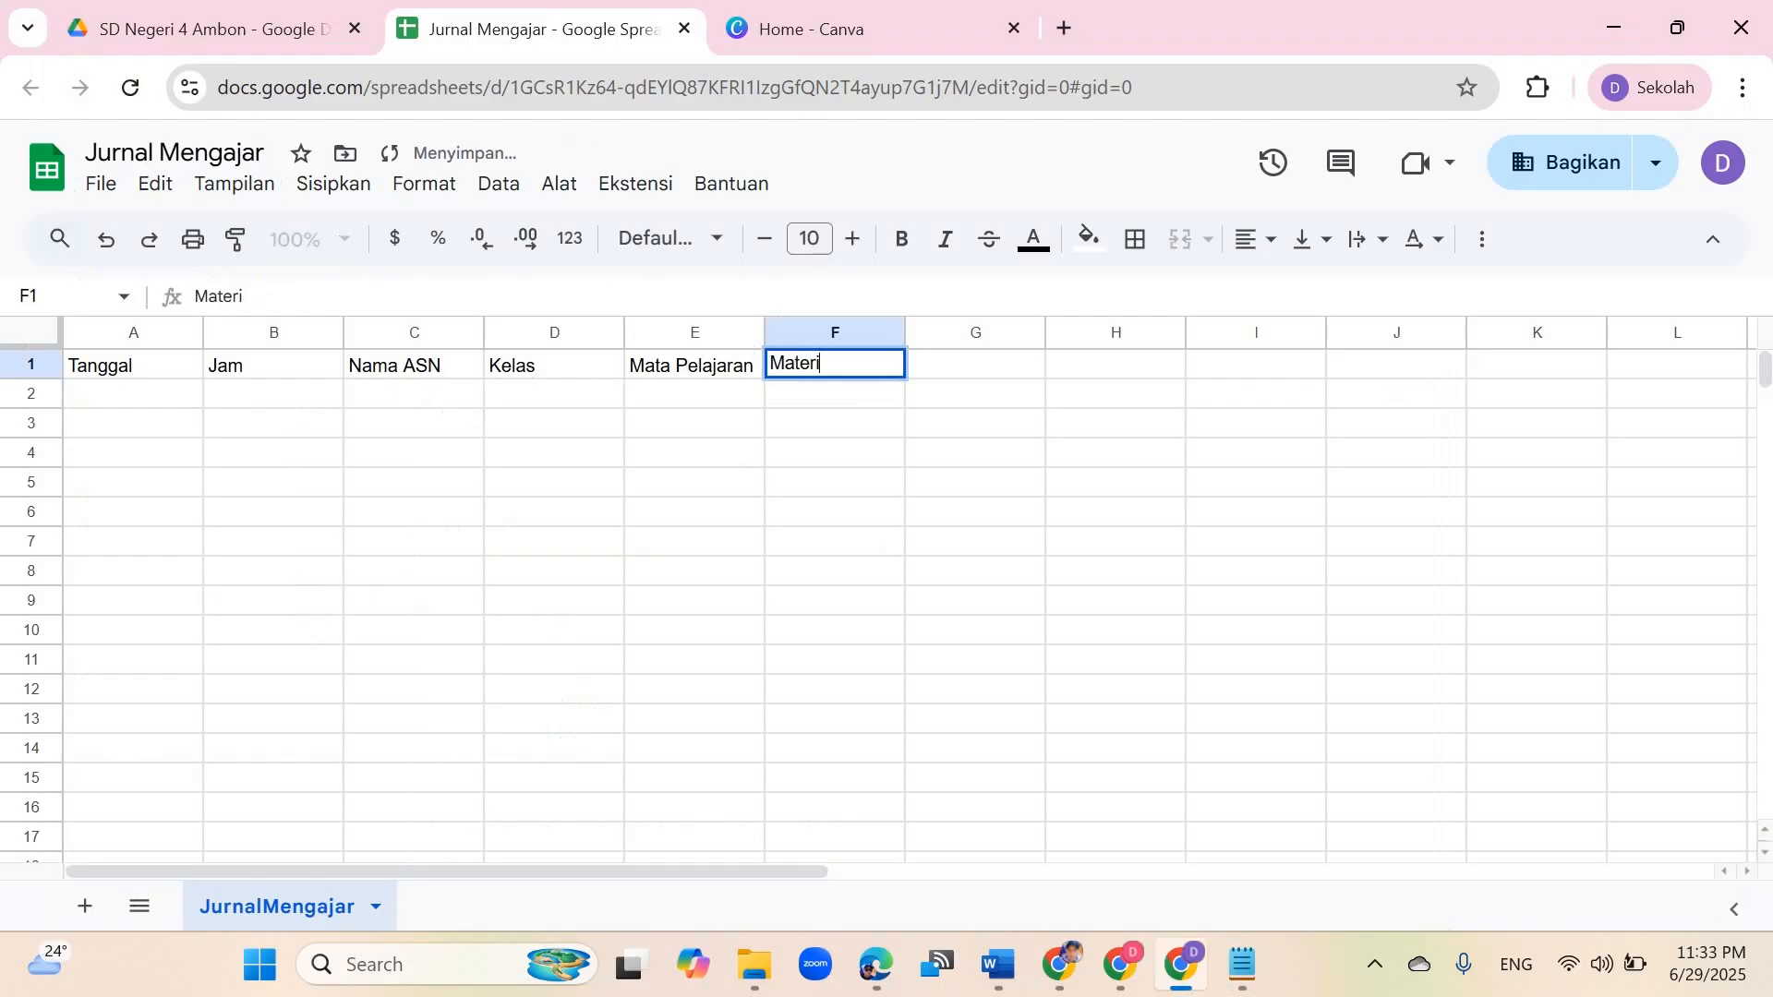
pyautogui.press('Tab')
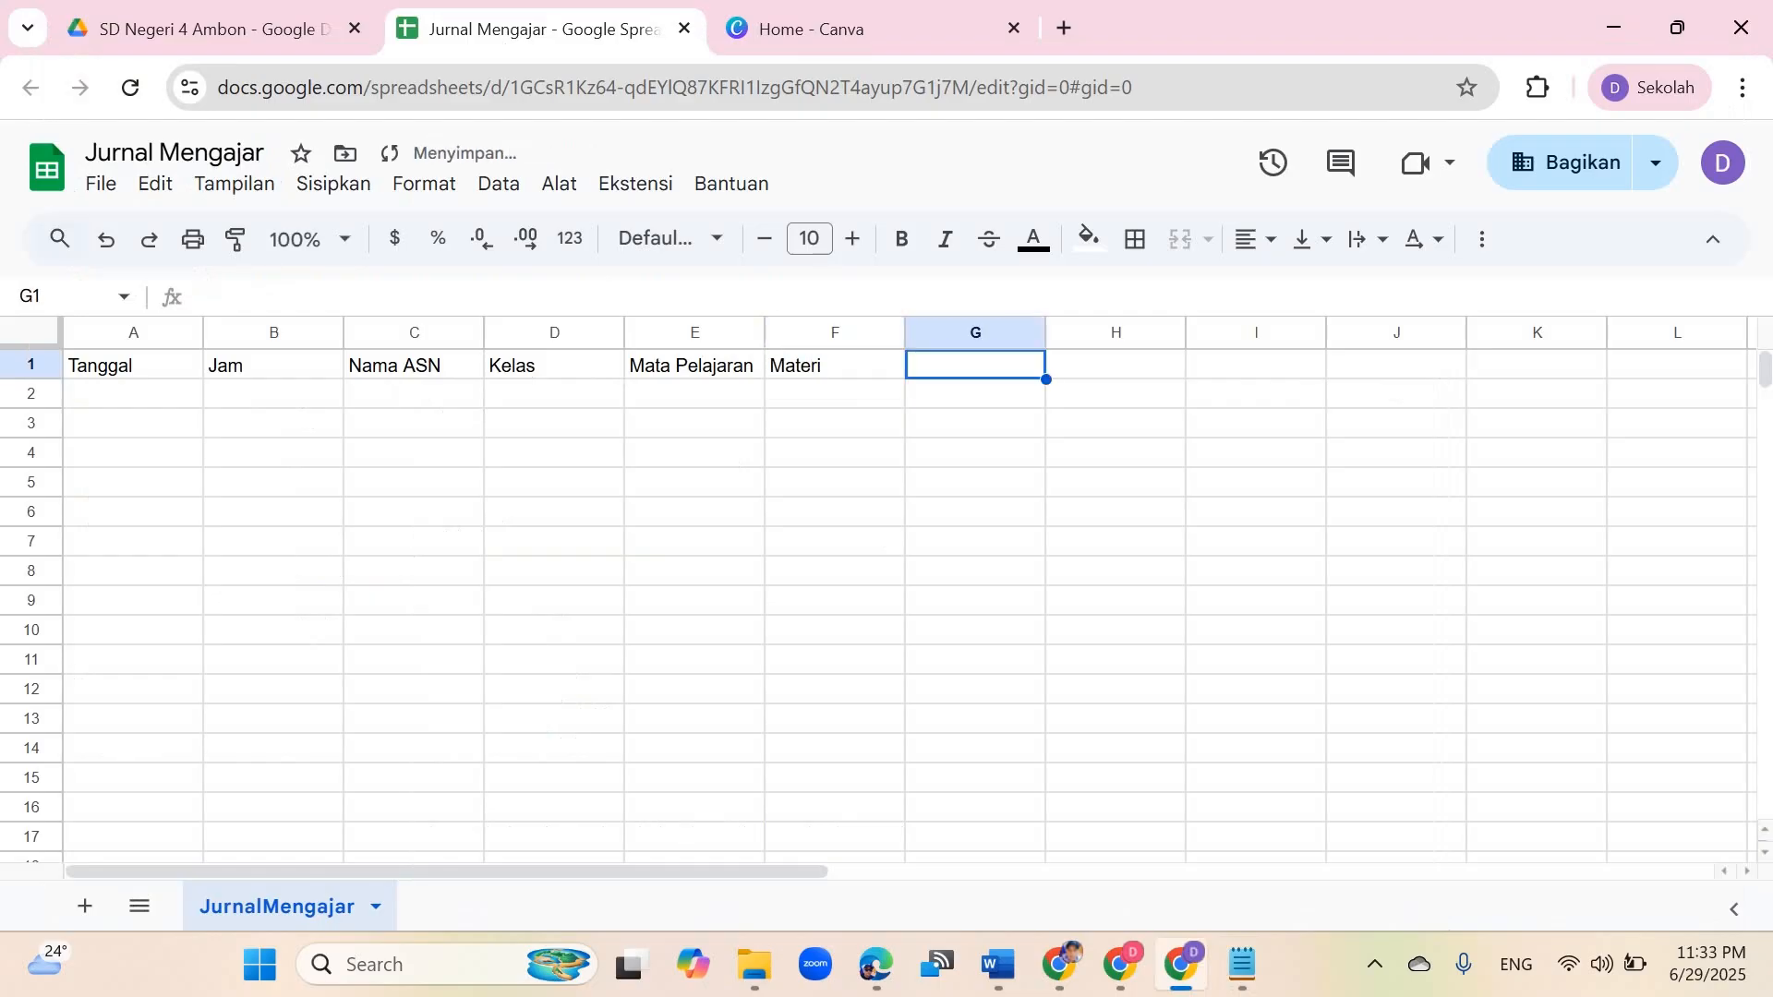
# Step: Add the remaining headers Status Keaktifan, Hadir, Tidak Hadir and Refleksi to complete the header row
pyautogui.click(1242, 964)
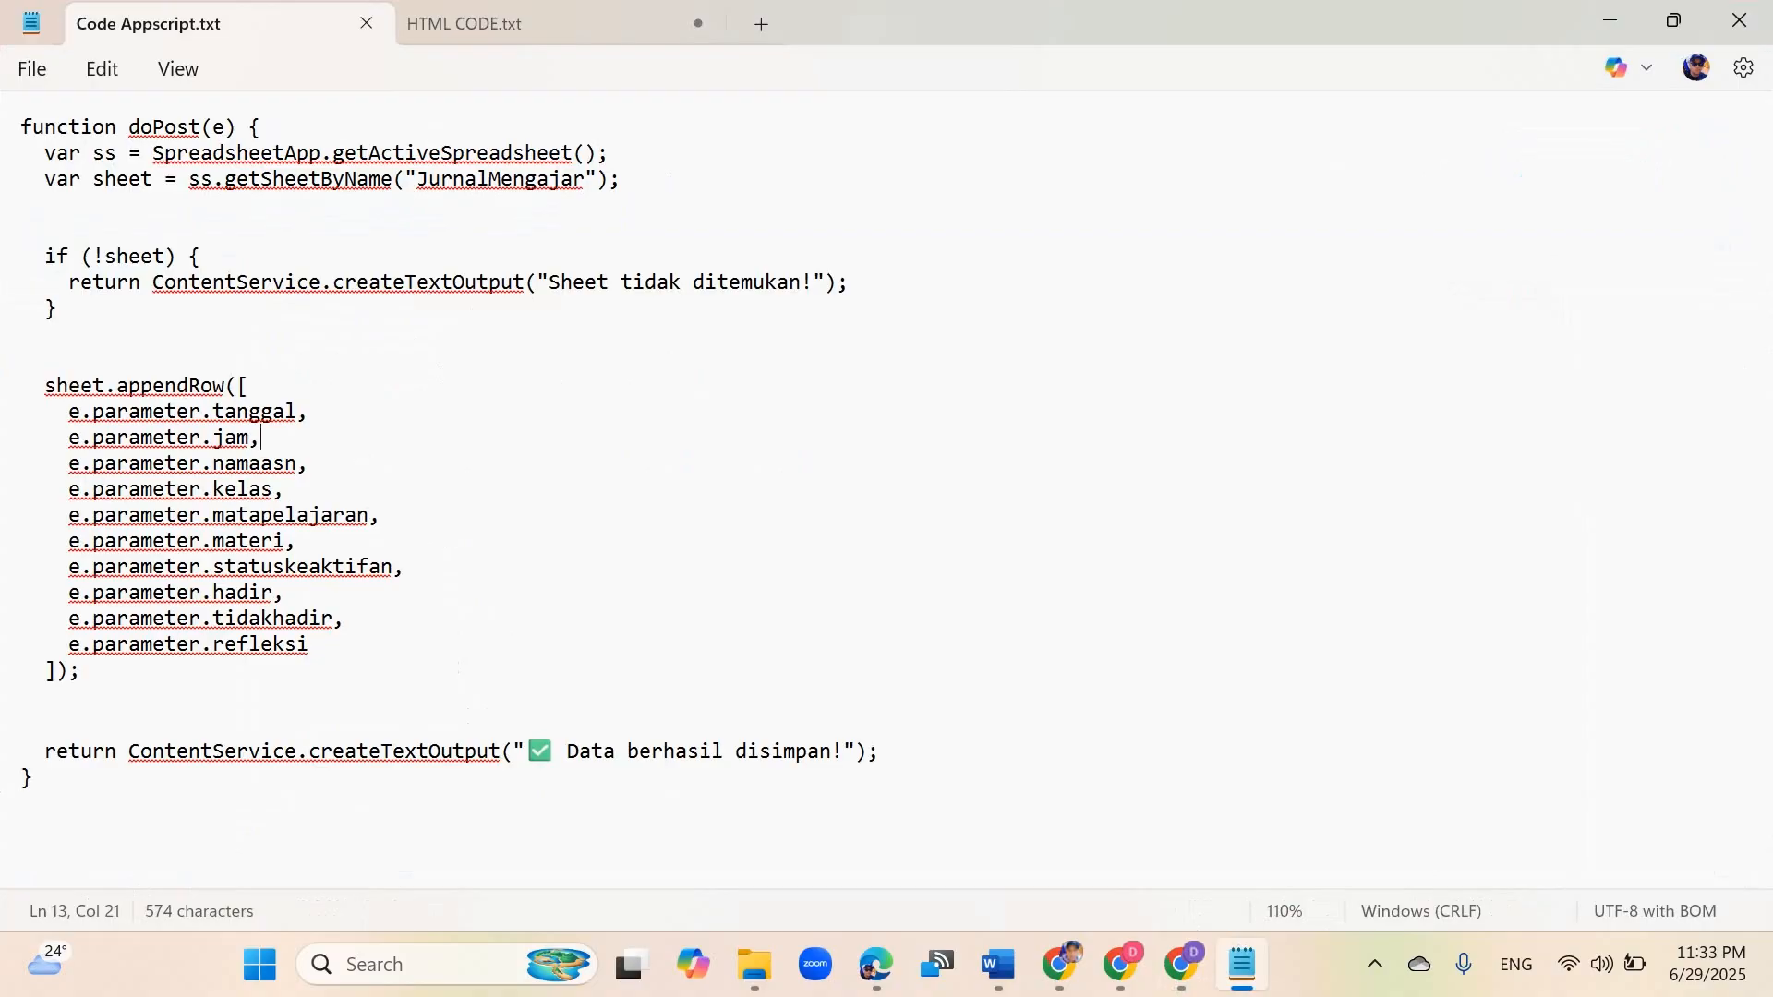
pyautogui.click(1241, 964)
pyautogui.write('Stat')
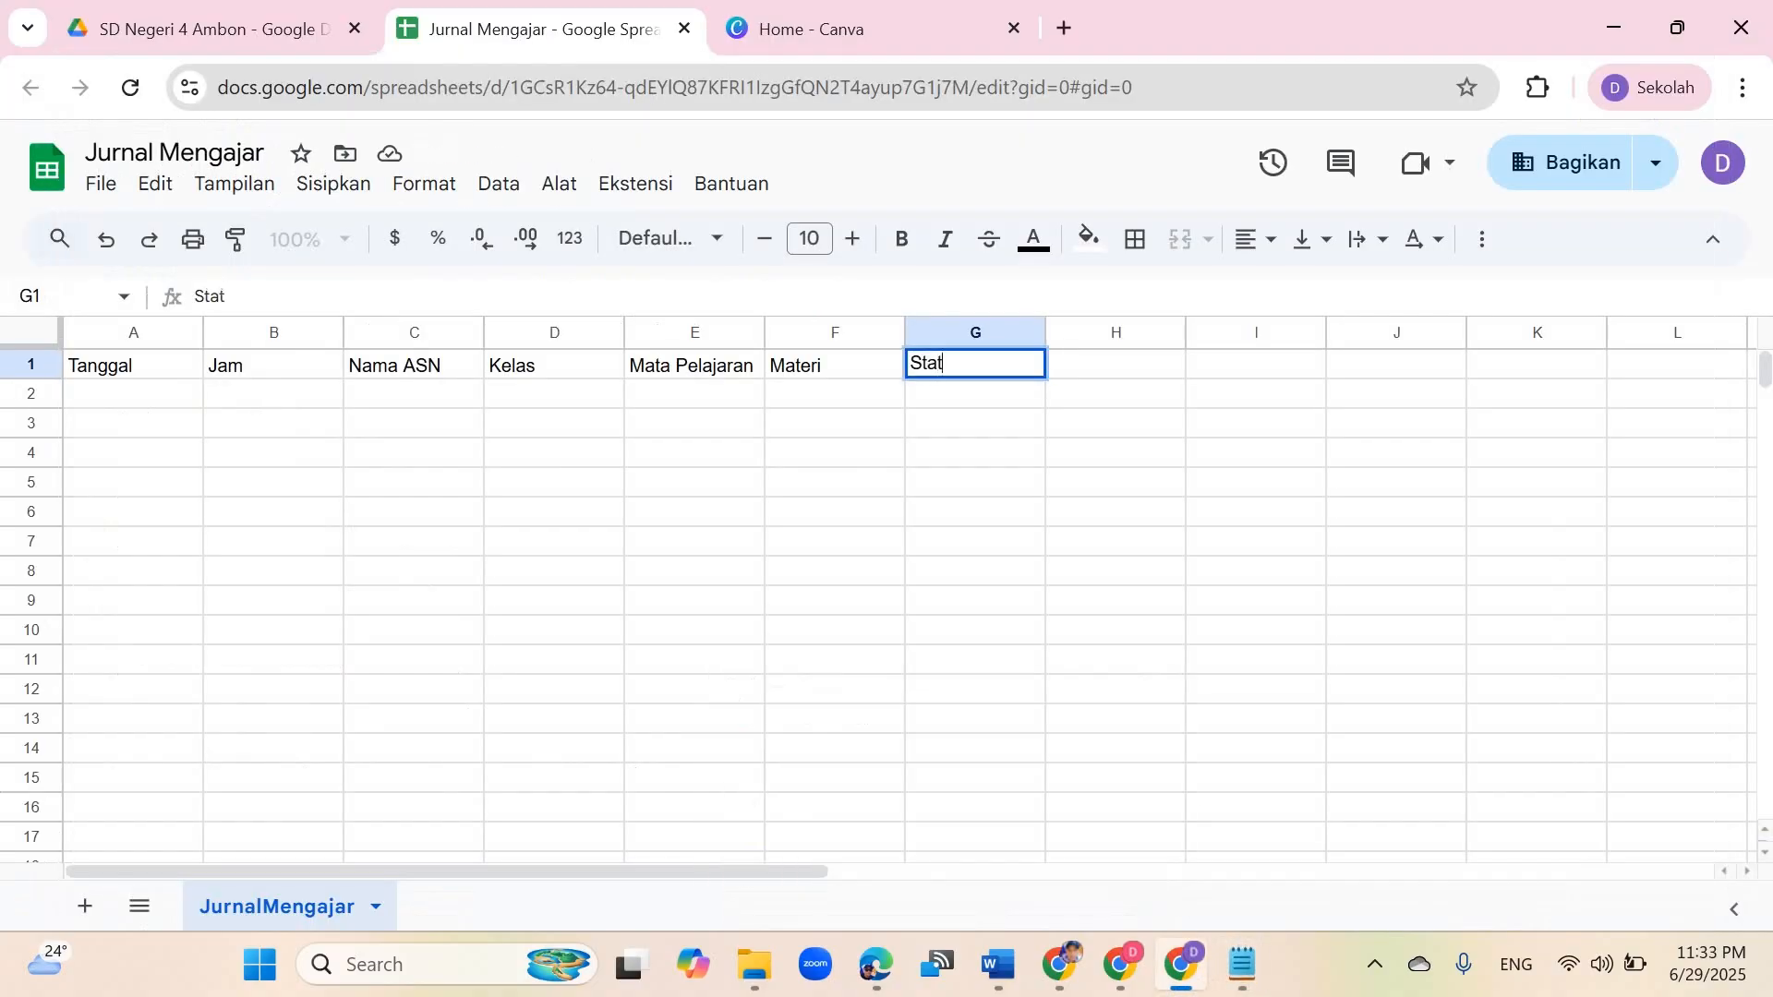
pyautogui.write('us Keakti')
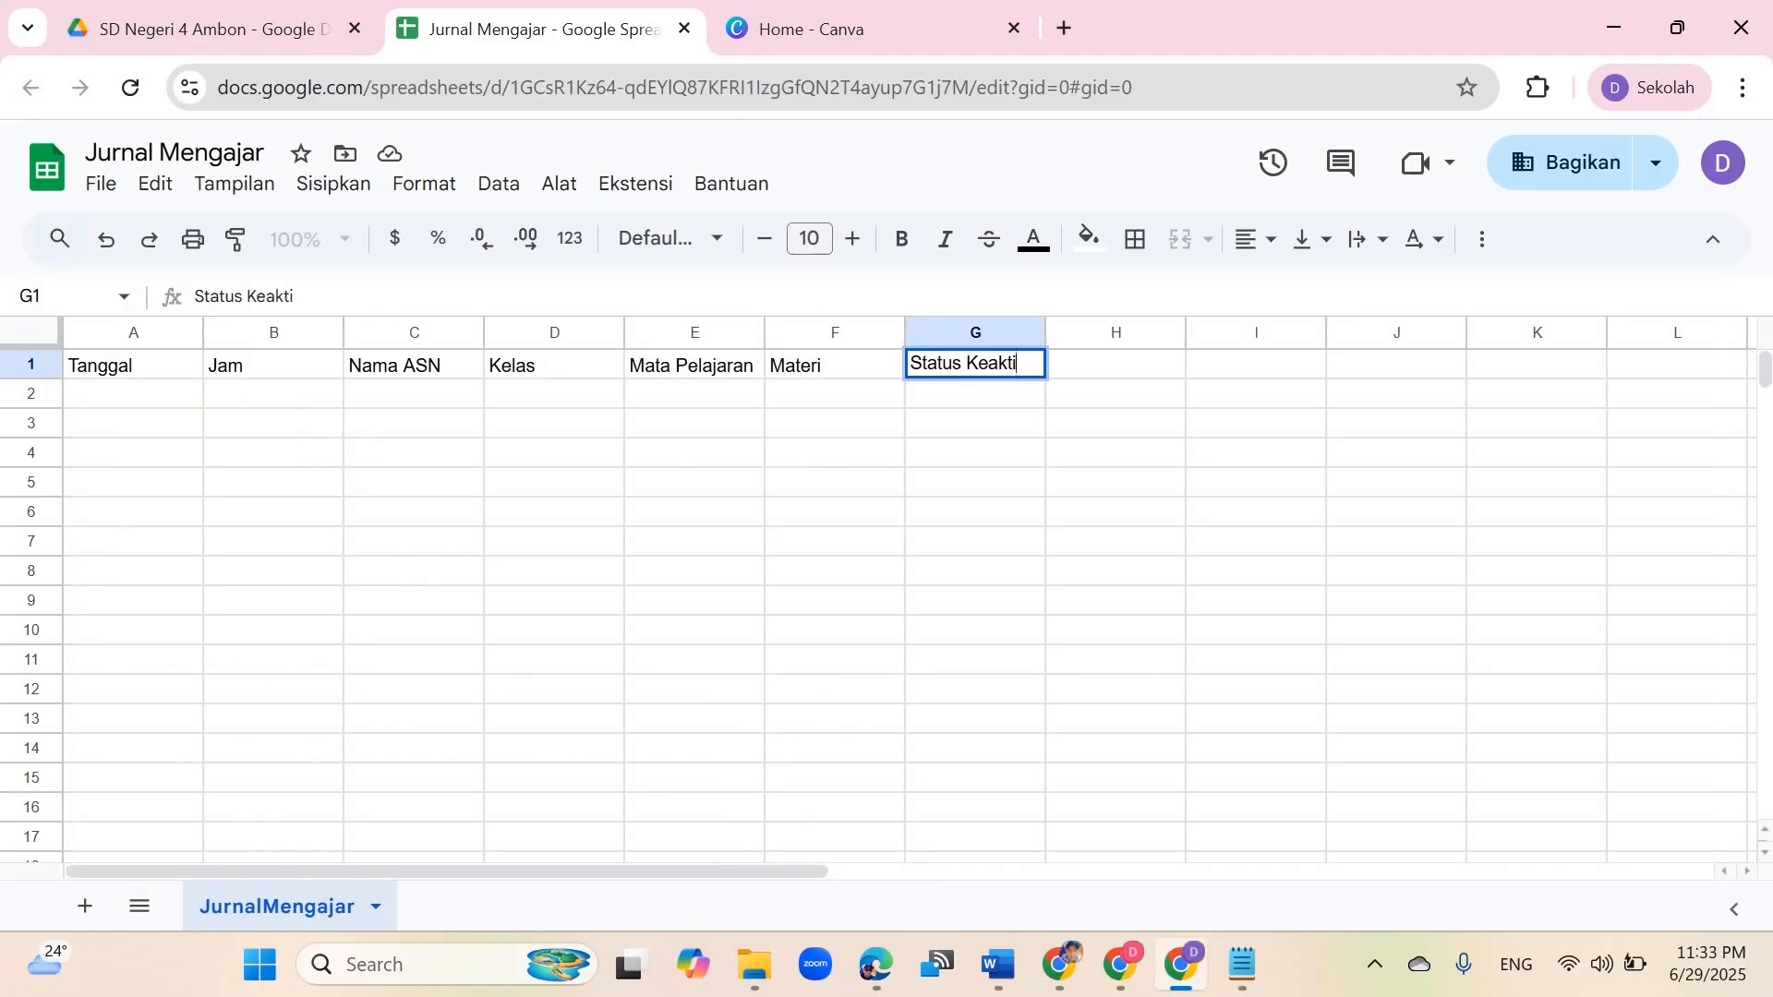
pyautogui.write('fan')
pyautogui.press('Tab')
pyautogui.write('Ha')
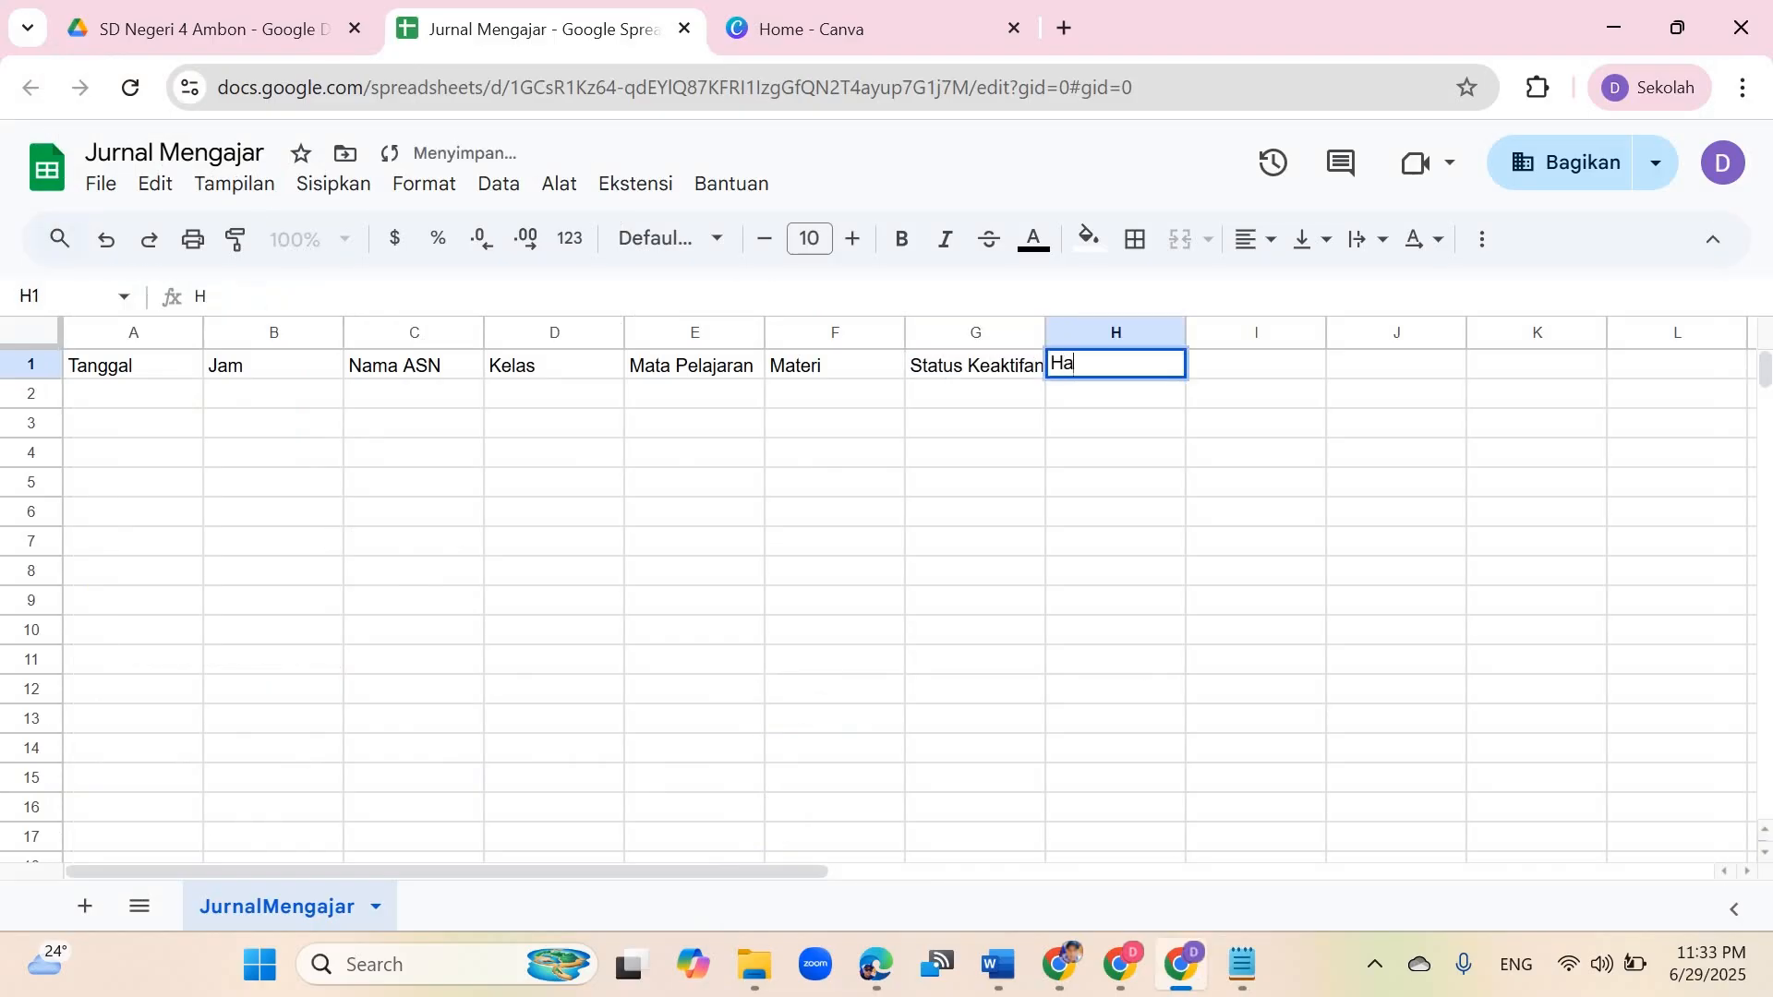
pyautogui.write('dir')
pyautogui.press('Tab')
pyautogui.write('Ti')
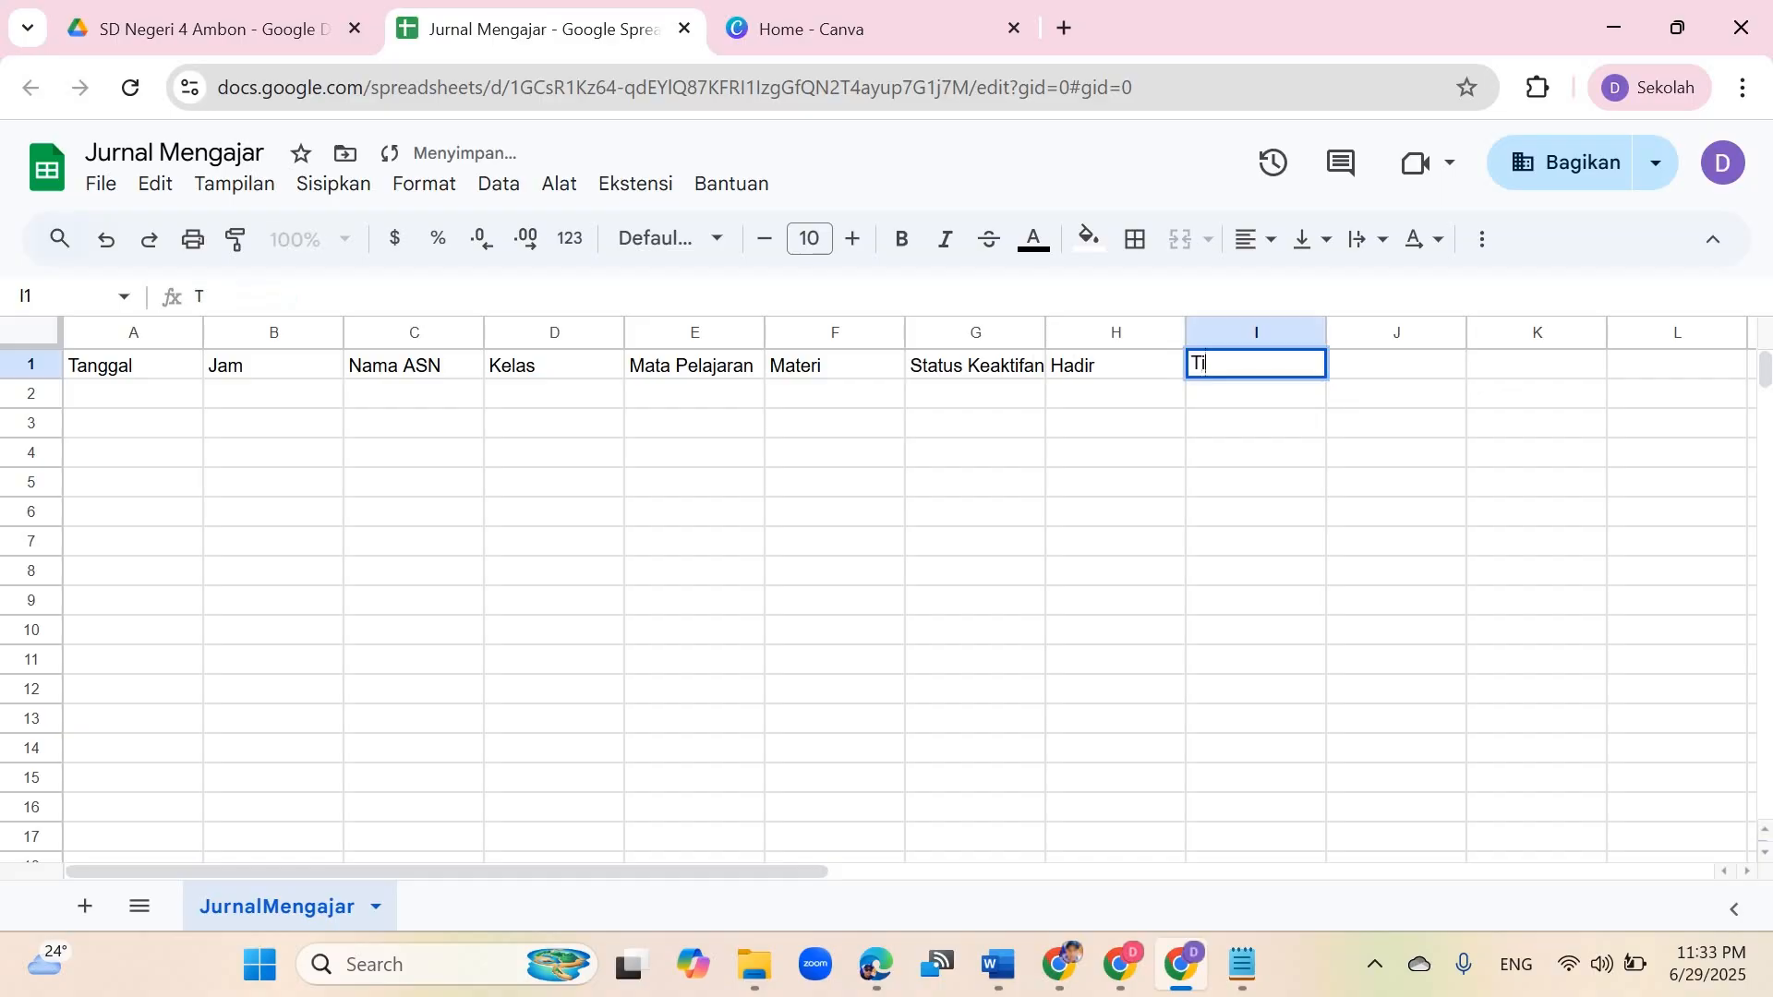
pyautogui.write('dak Hadir')
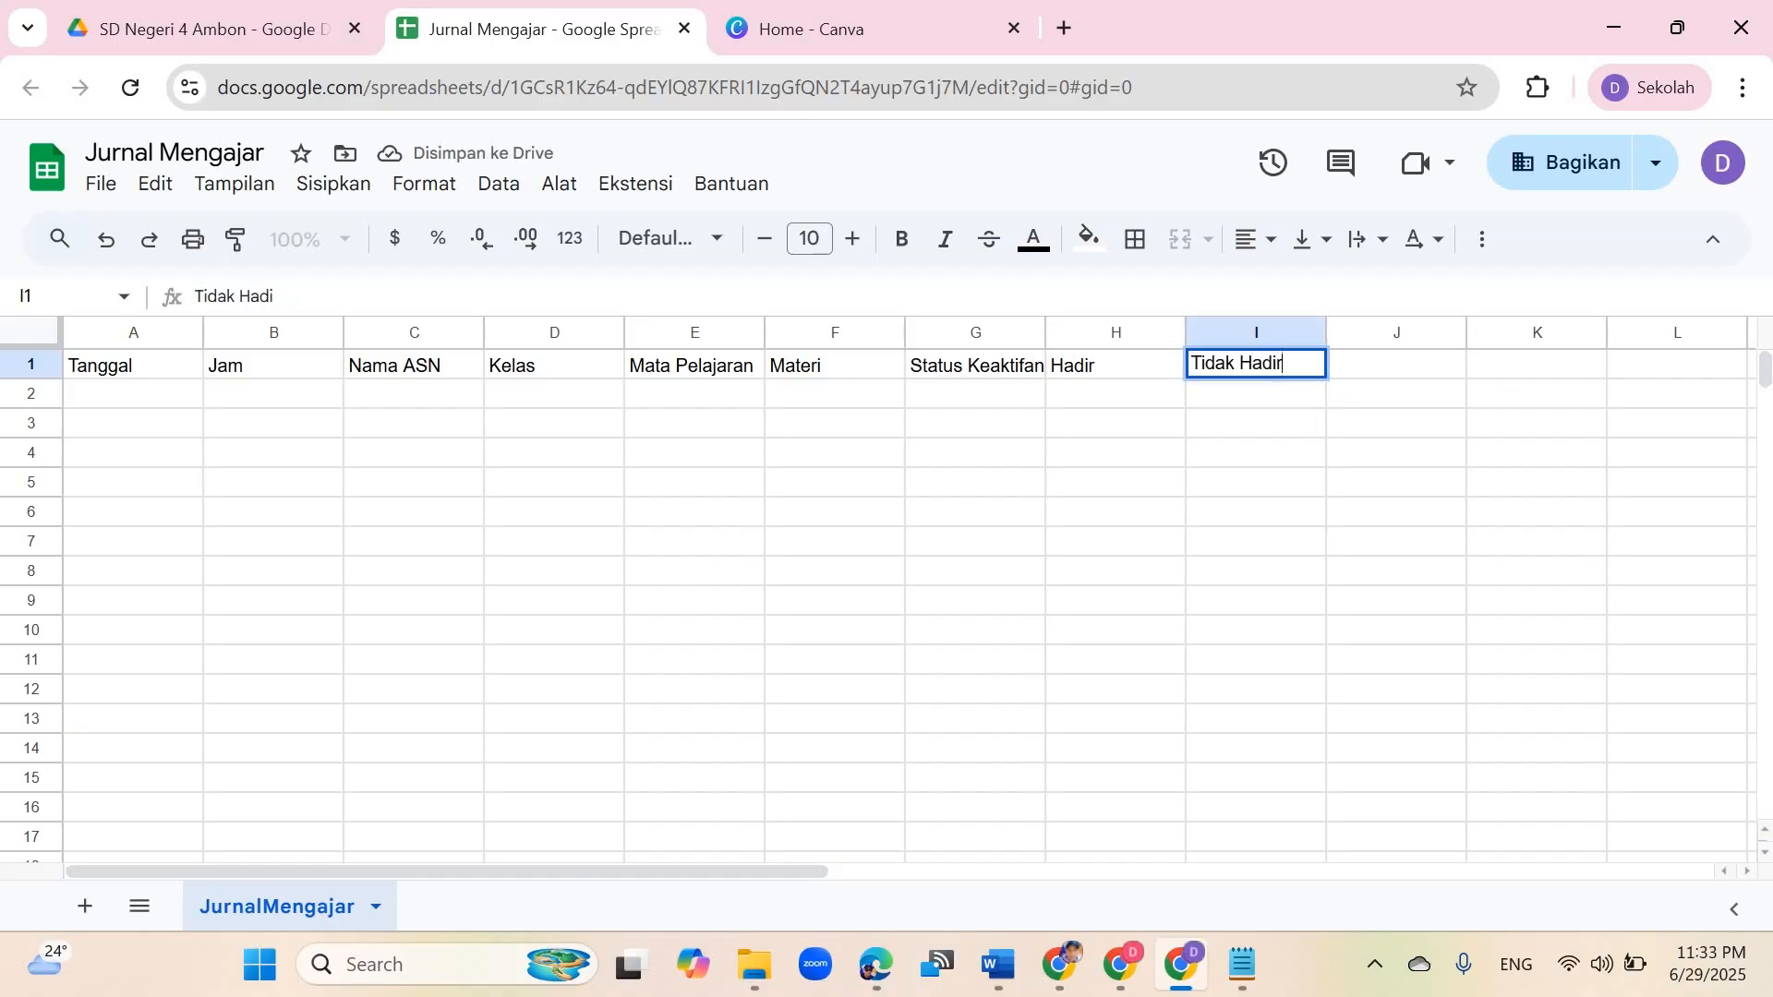
pyautogui.press('Tab')
pyautogui.write('Refleksi')
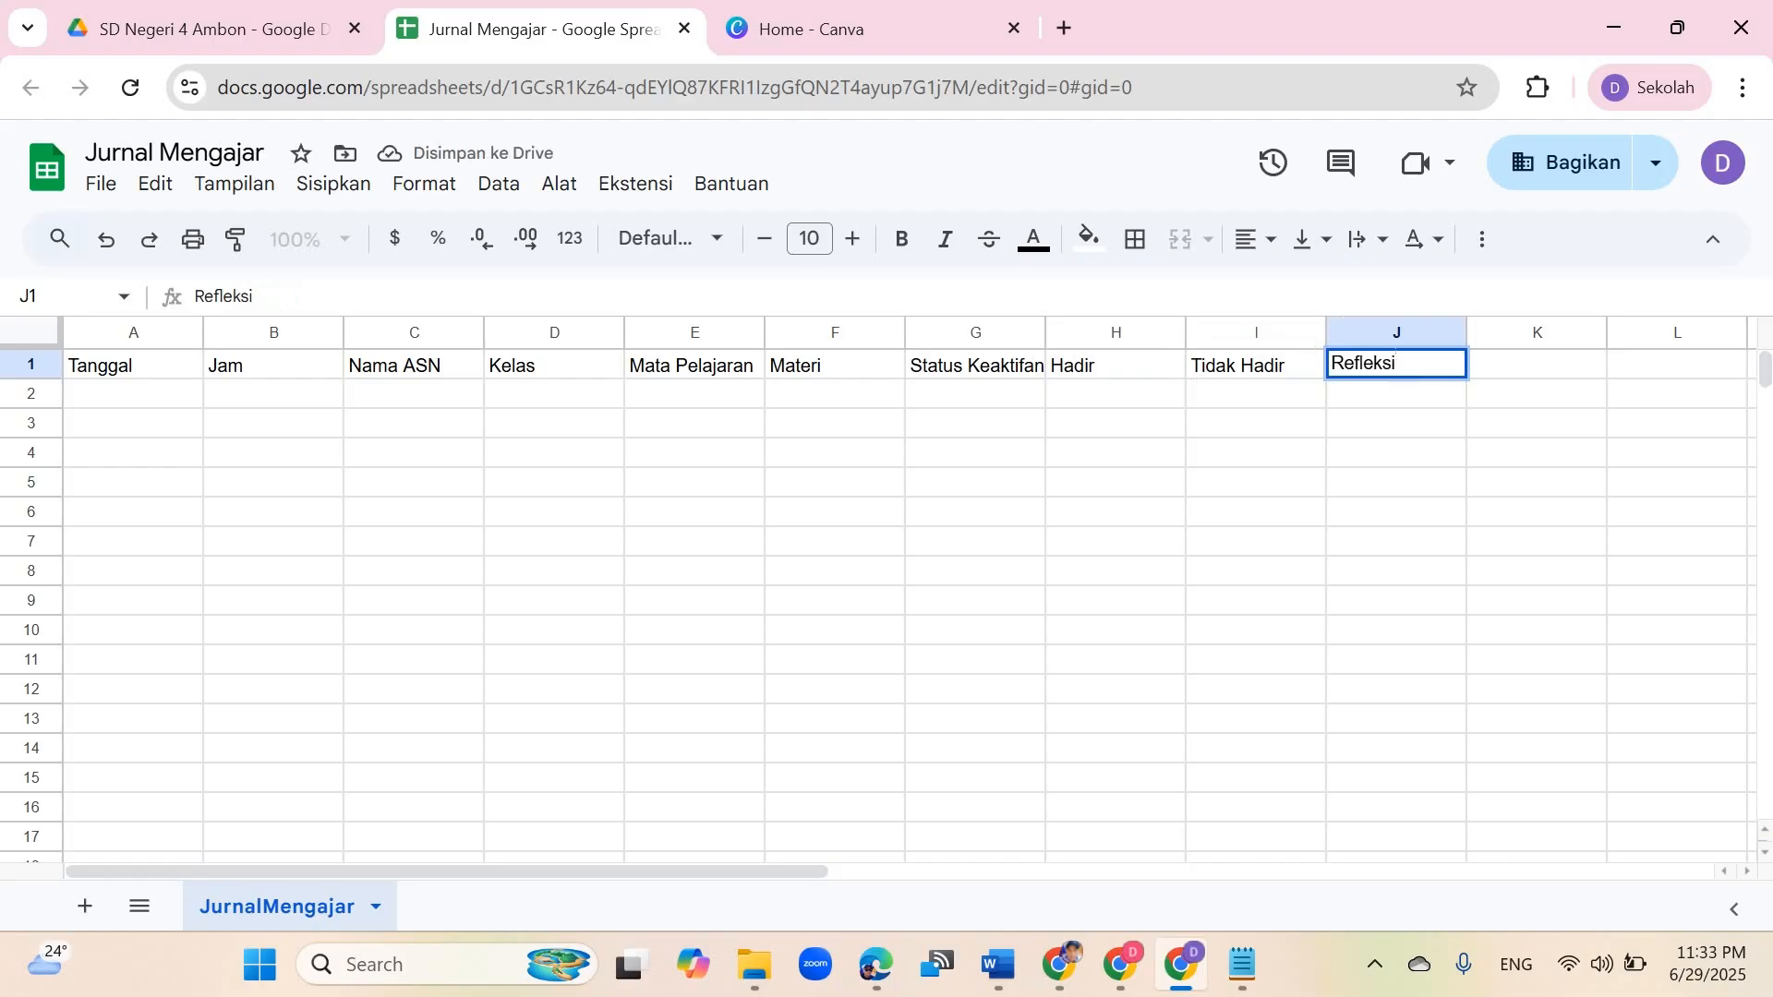
pyautogui.press('Return')
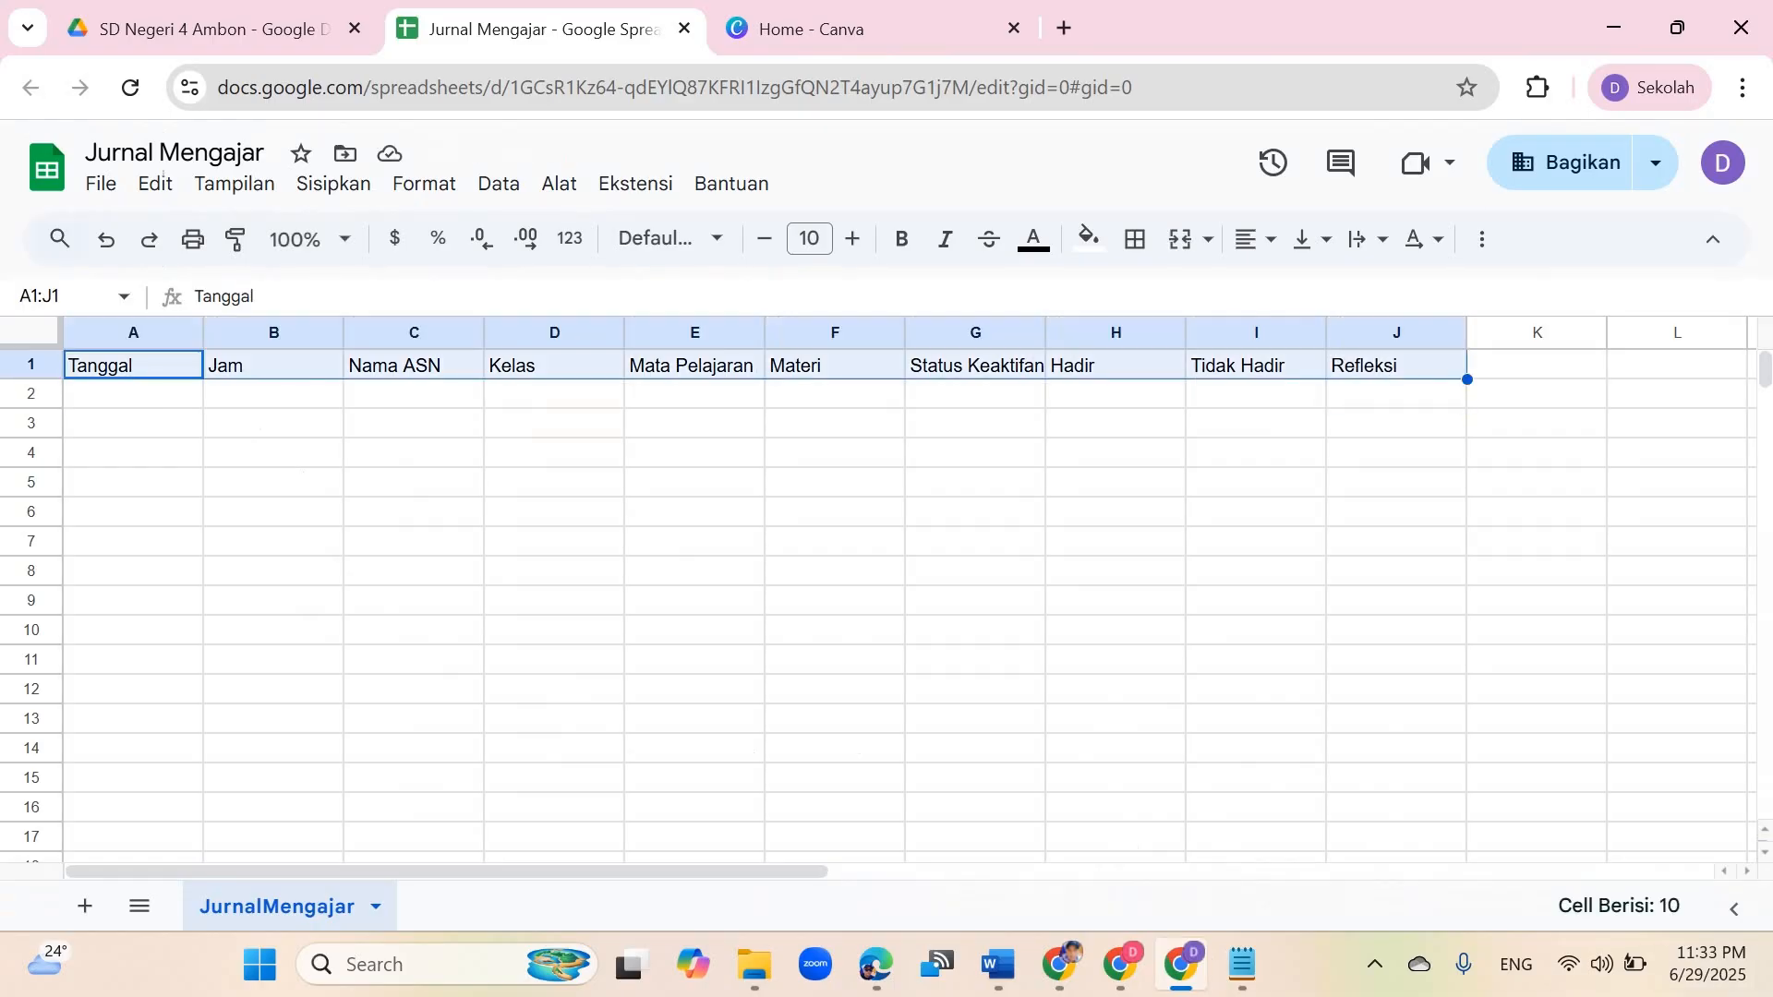
pyautogui.click(133, 395)
# Step: Copy all of the Apps Script code from the Code Appscript.txt file
pyautogui.click(1242, 964)
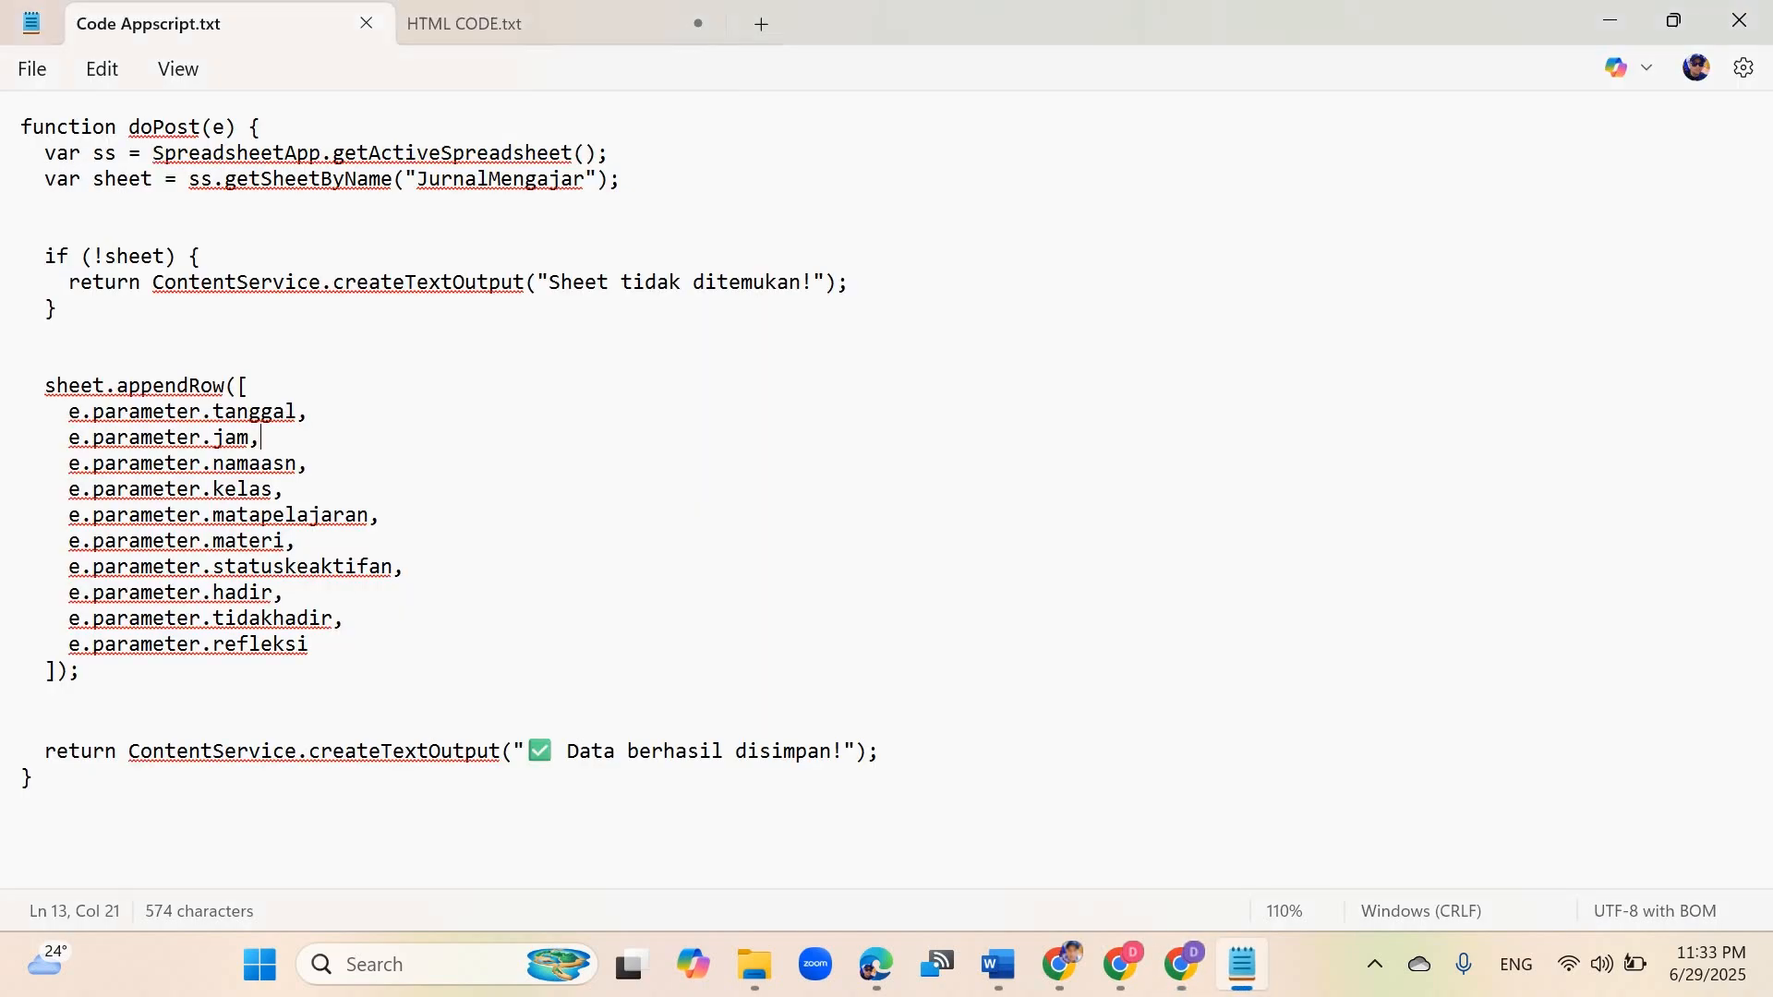
pyautogui.hotkey('ctrl', 'a')
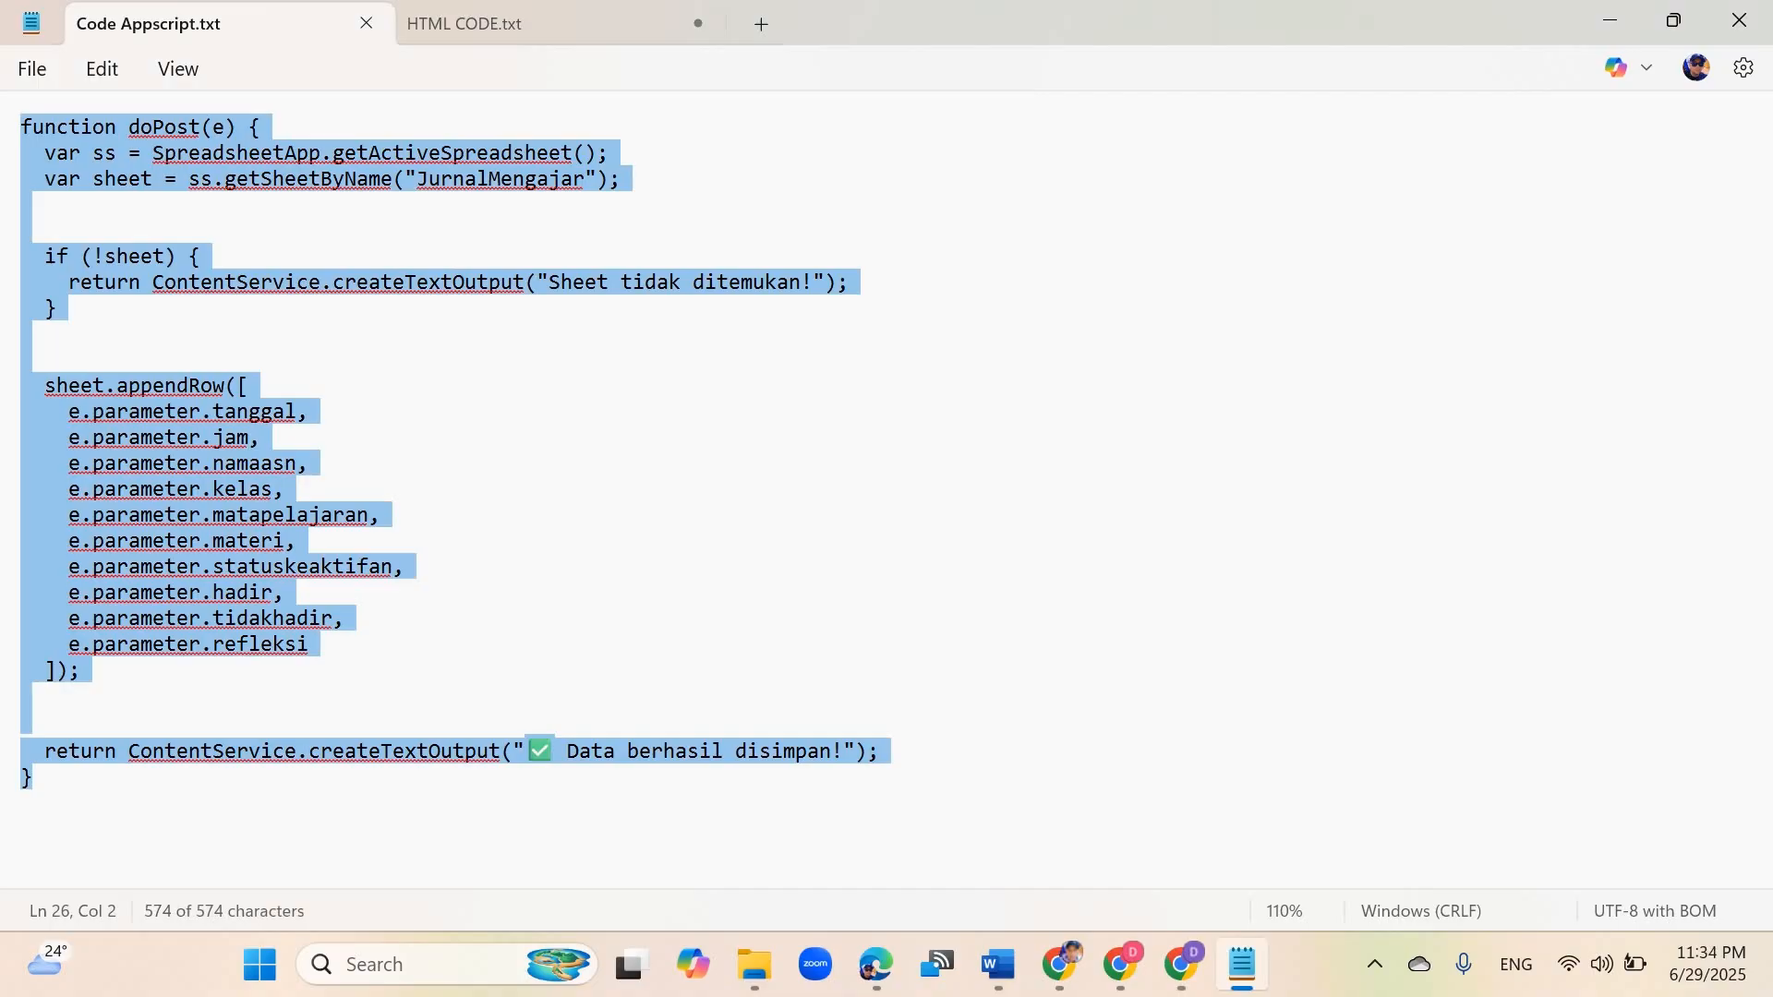
pyautogui.click(1180, 963)
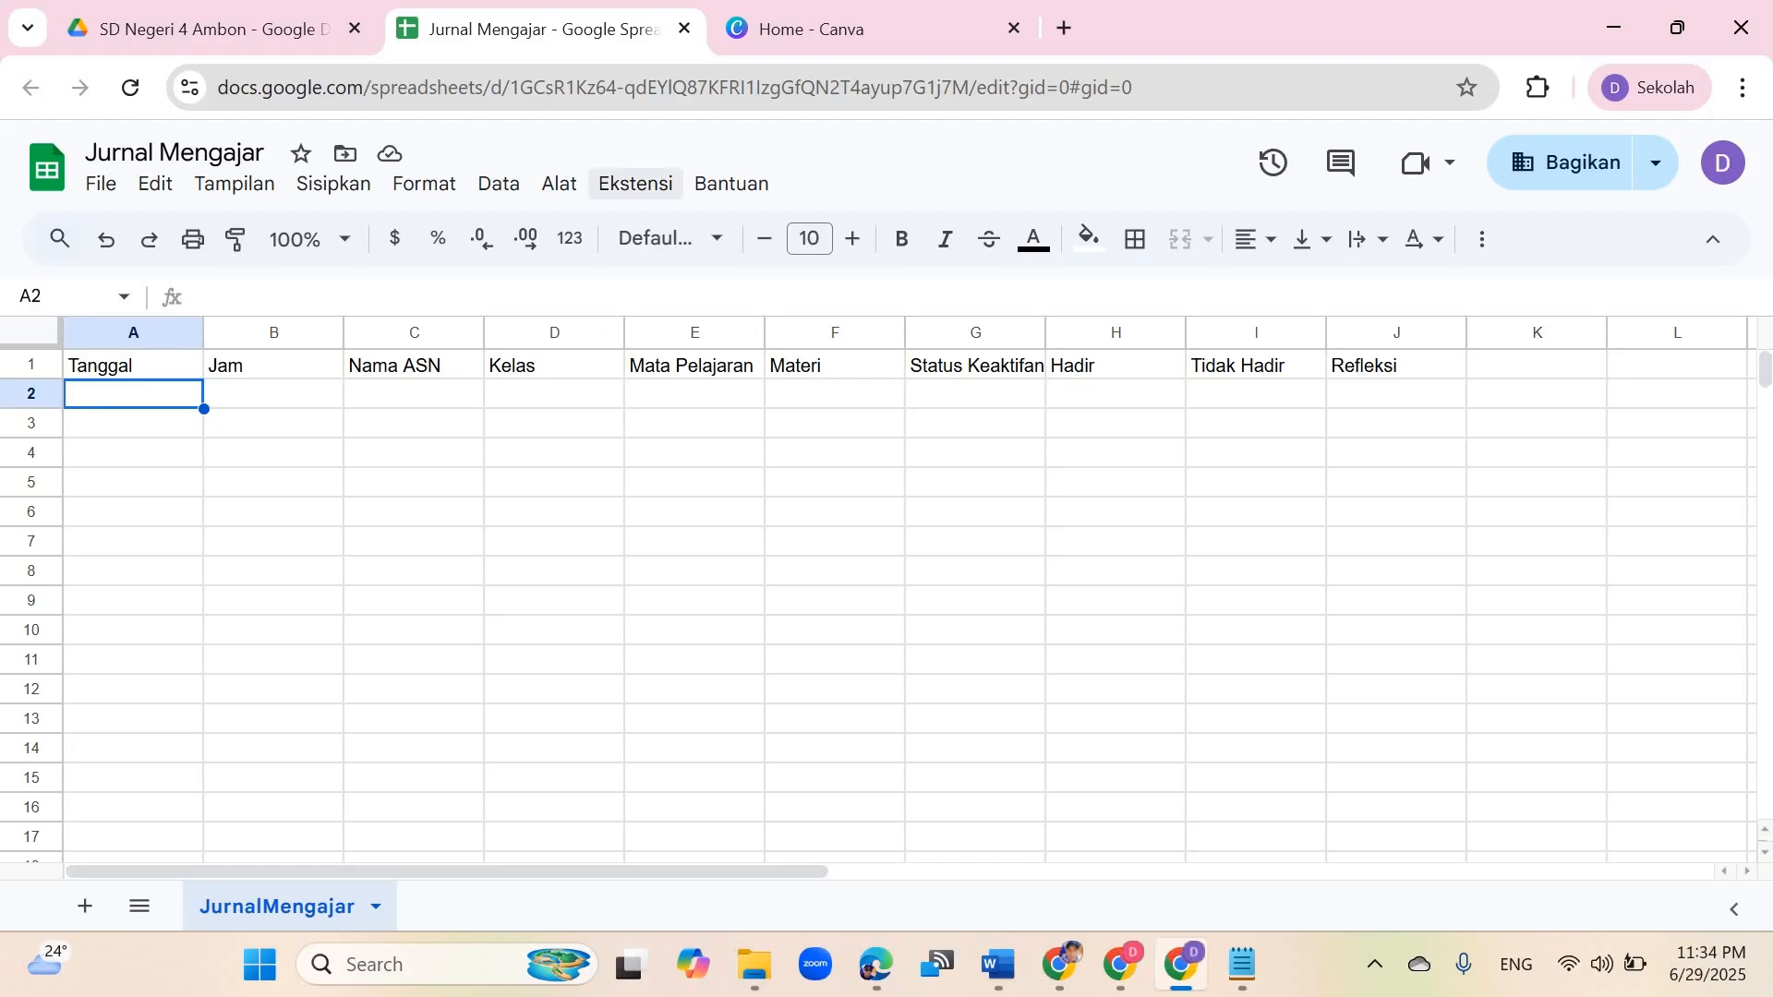
# Step: Open Apps Script for the spreadsheet and rename the new project as Jurnal Mengajar
pyautogui.click(635, 183)
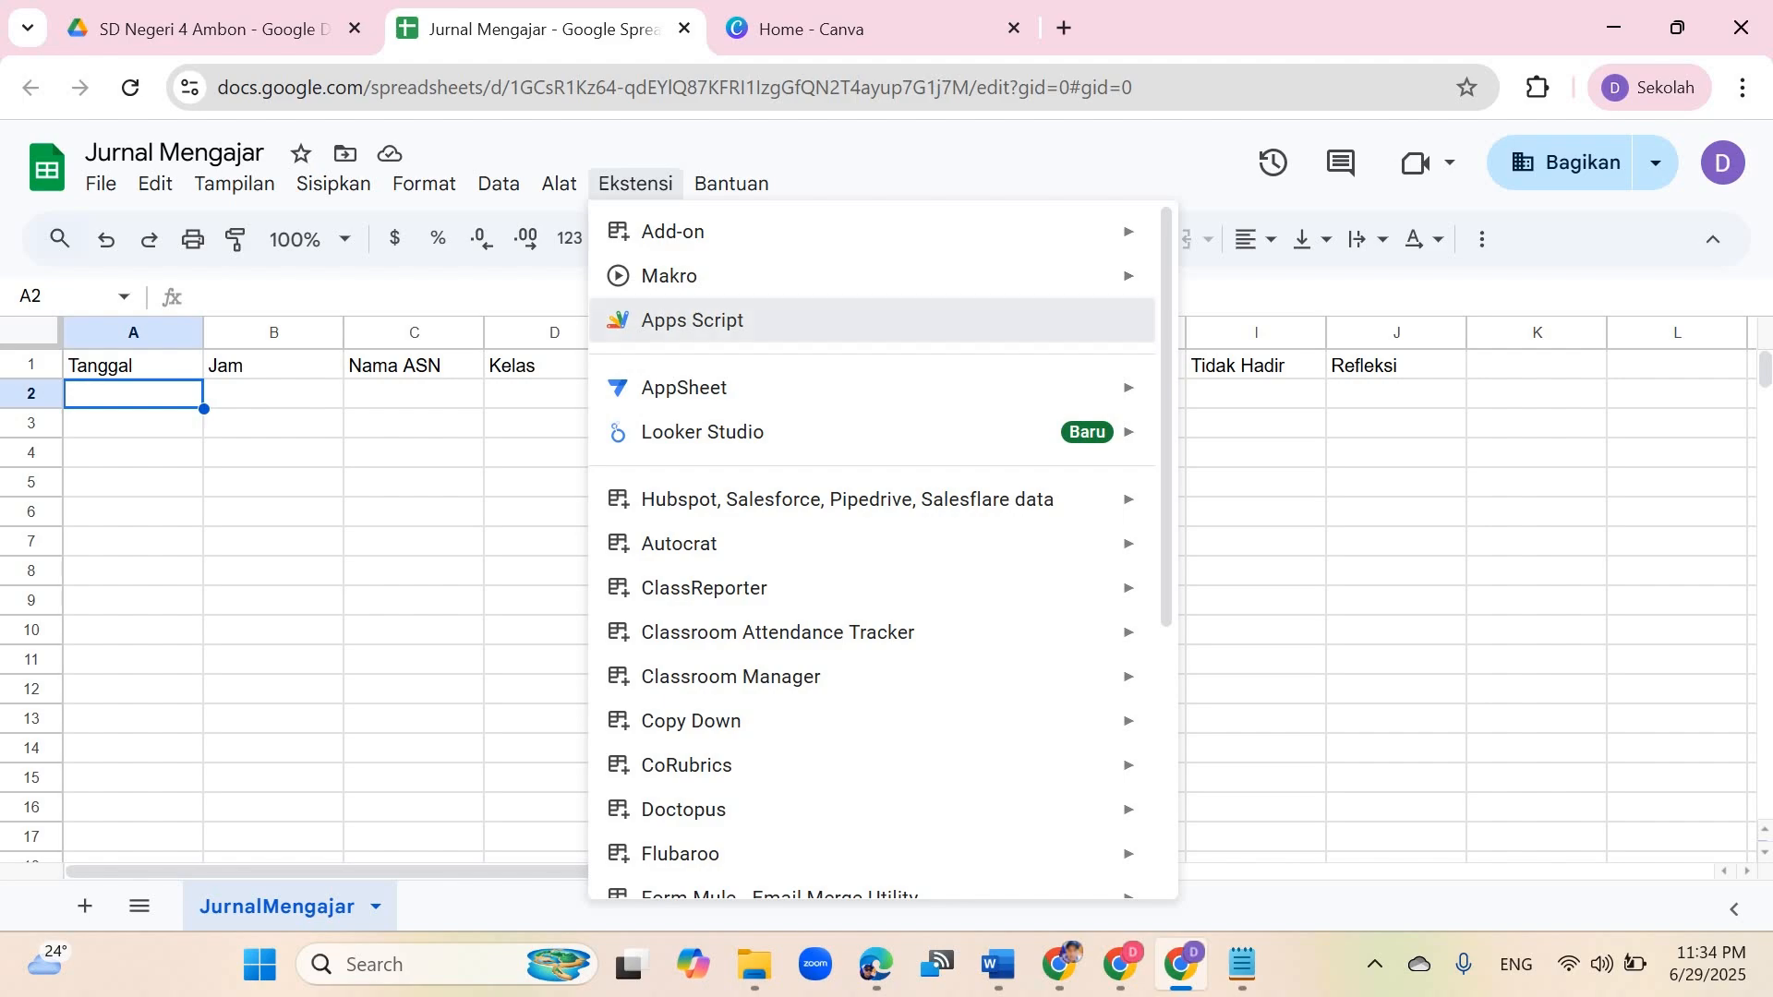
pyautogui.click(693, 319)
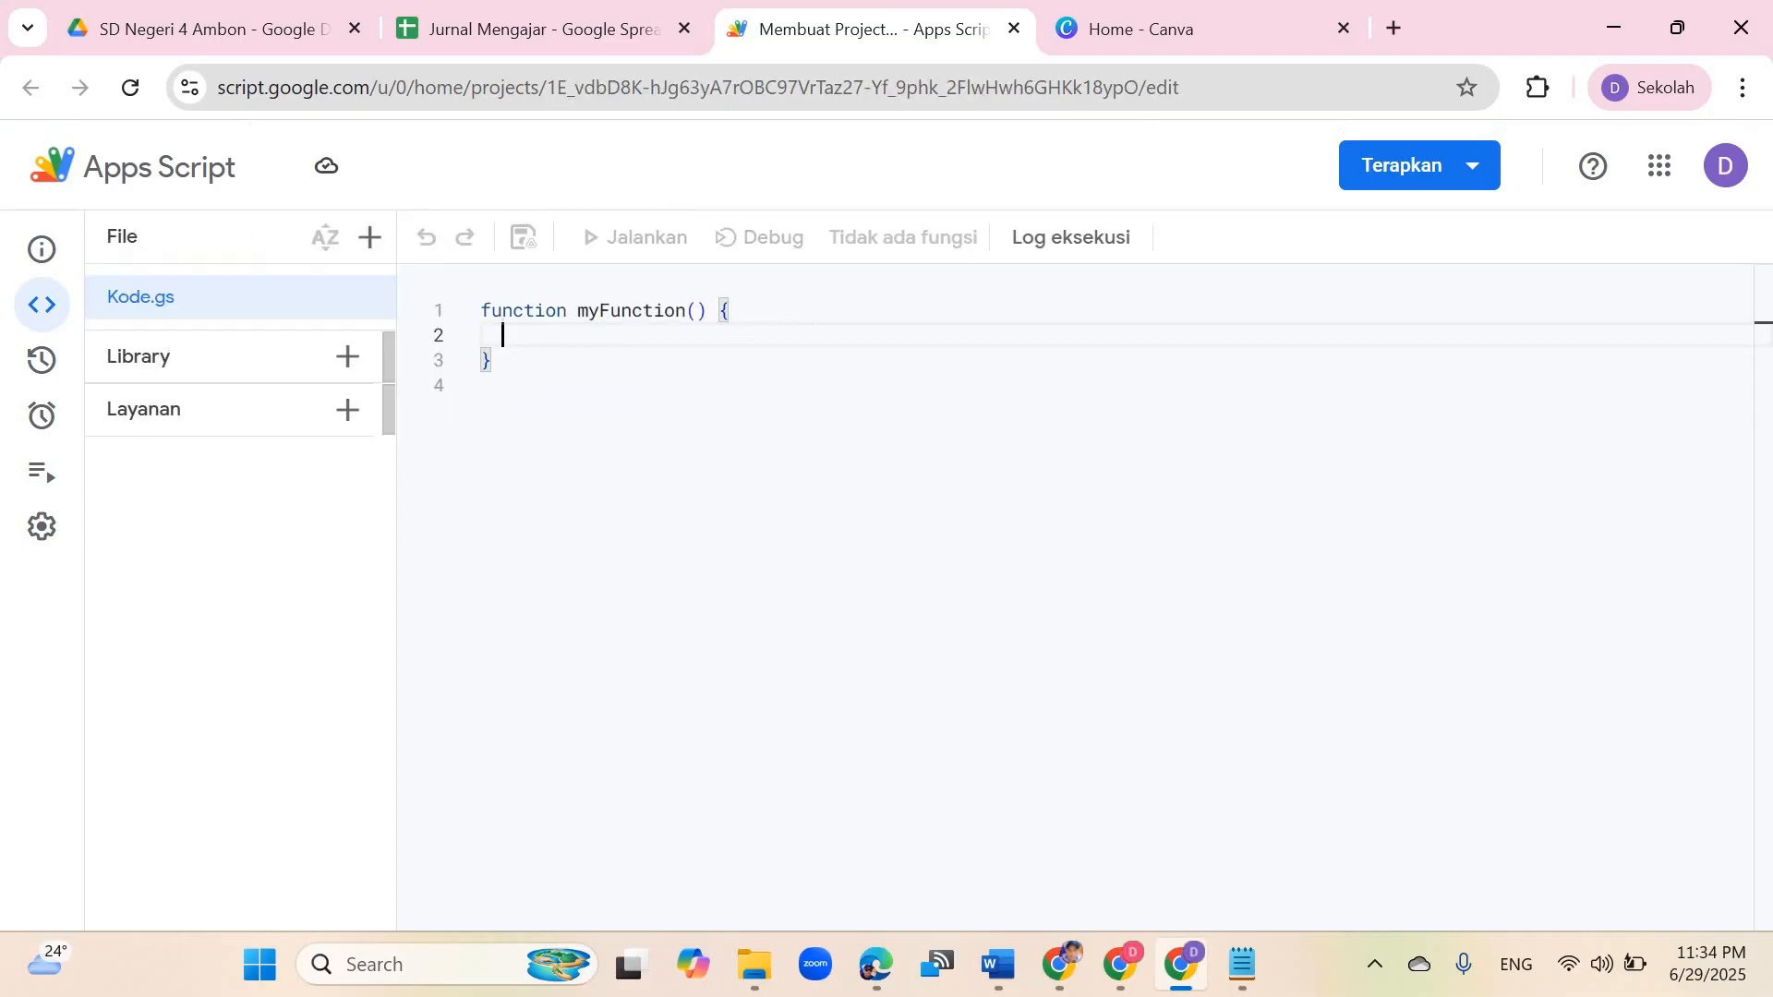
pyautogui.click(429, 167)
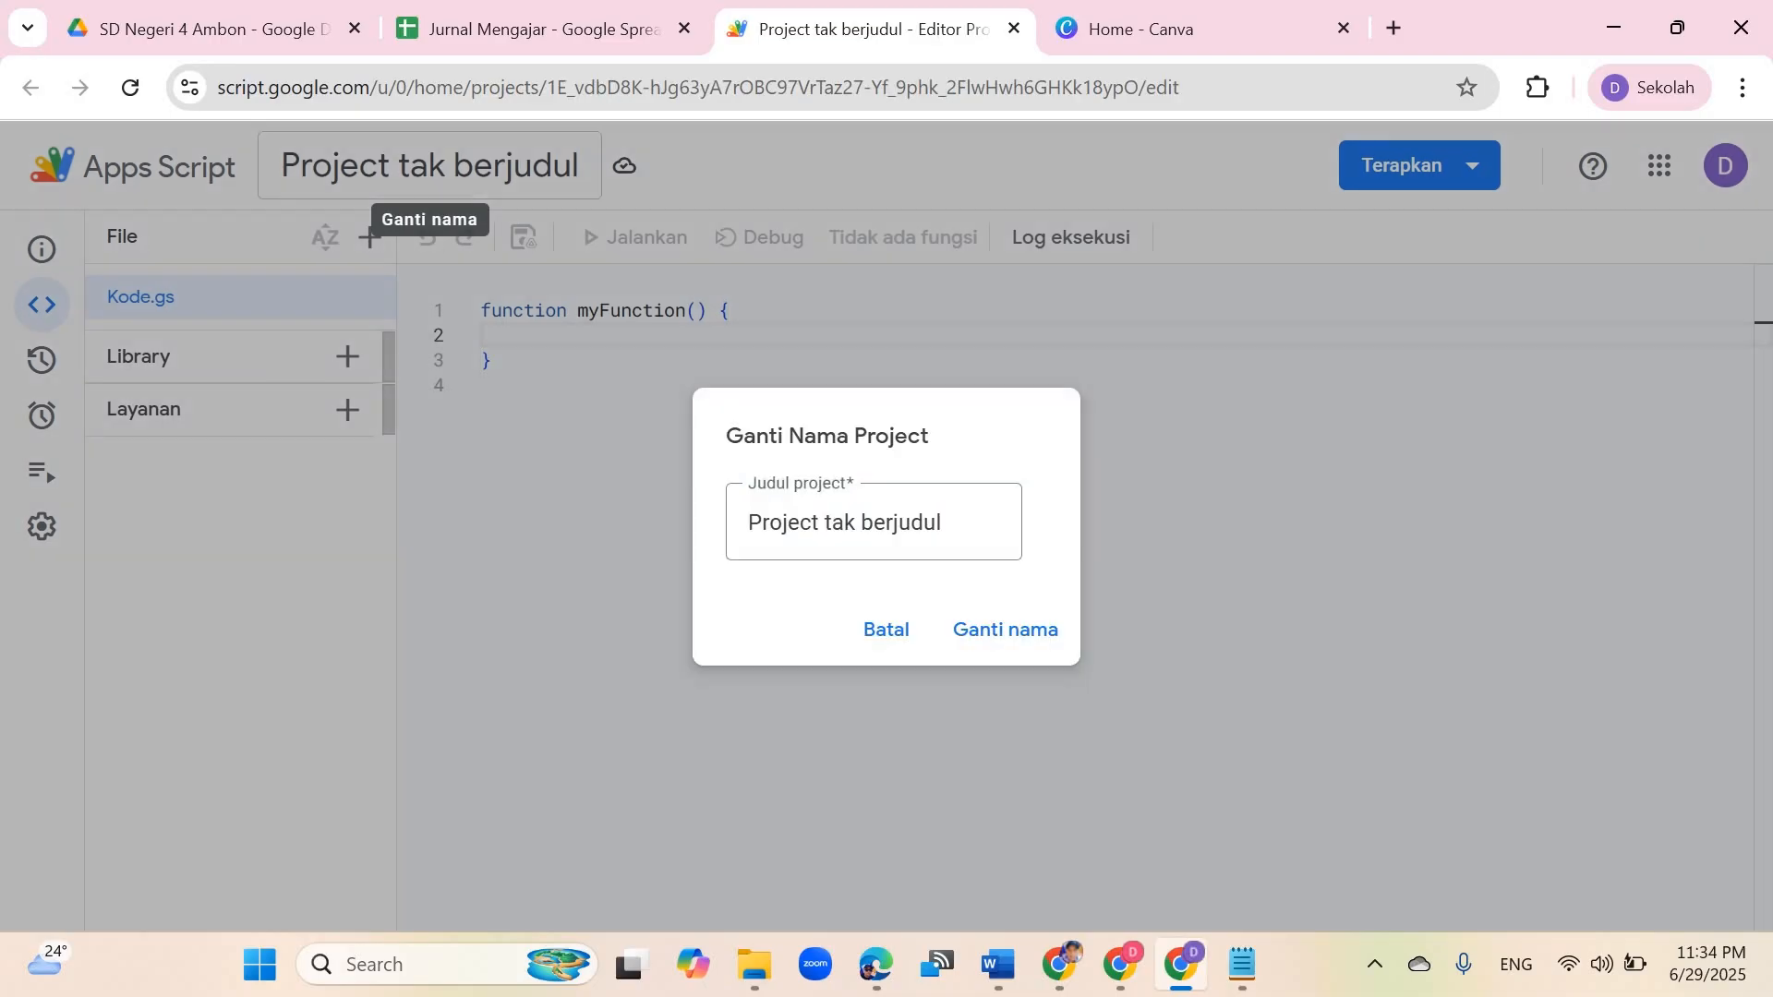
pyautogui.write('Ju')
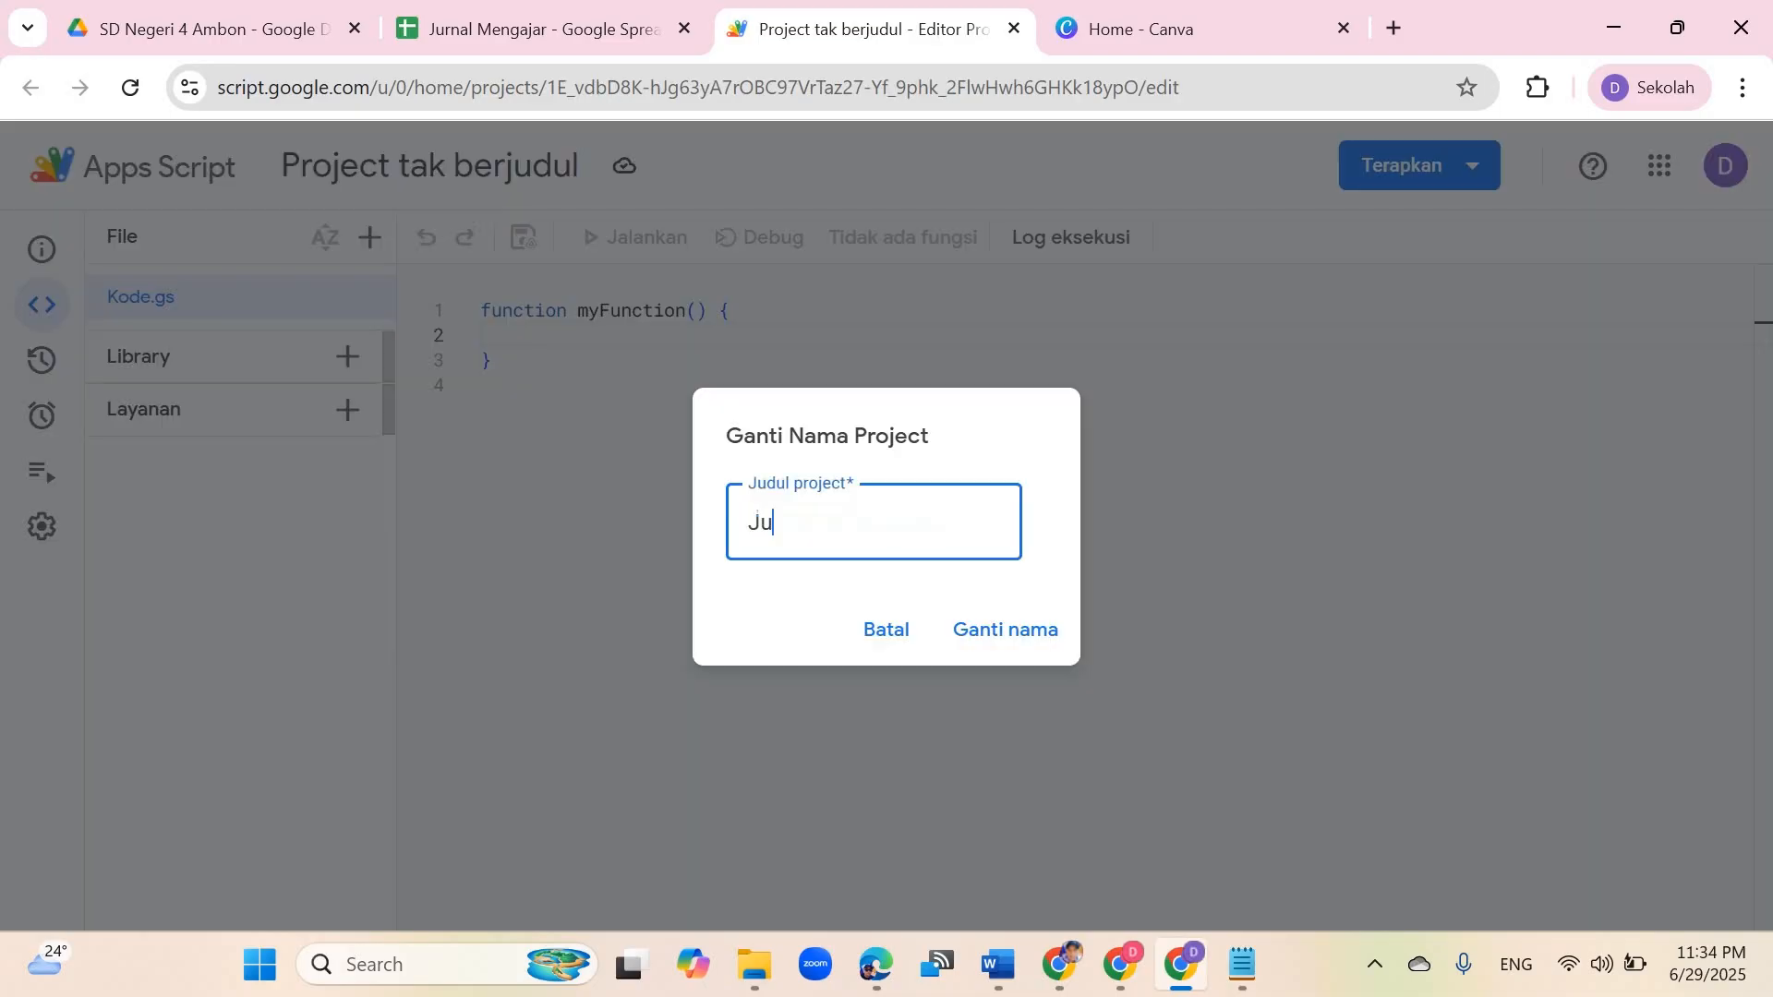
pyautogui.write('rnal Mengajar')
pyautogui.click(1005, 629)
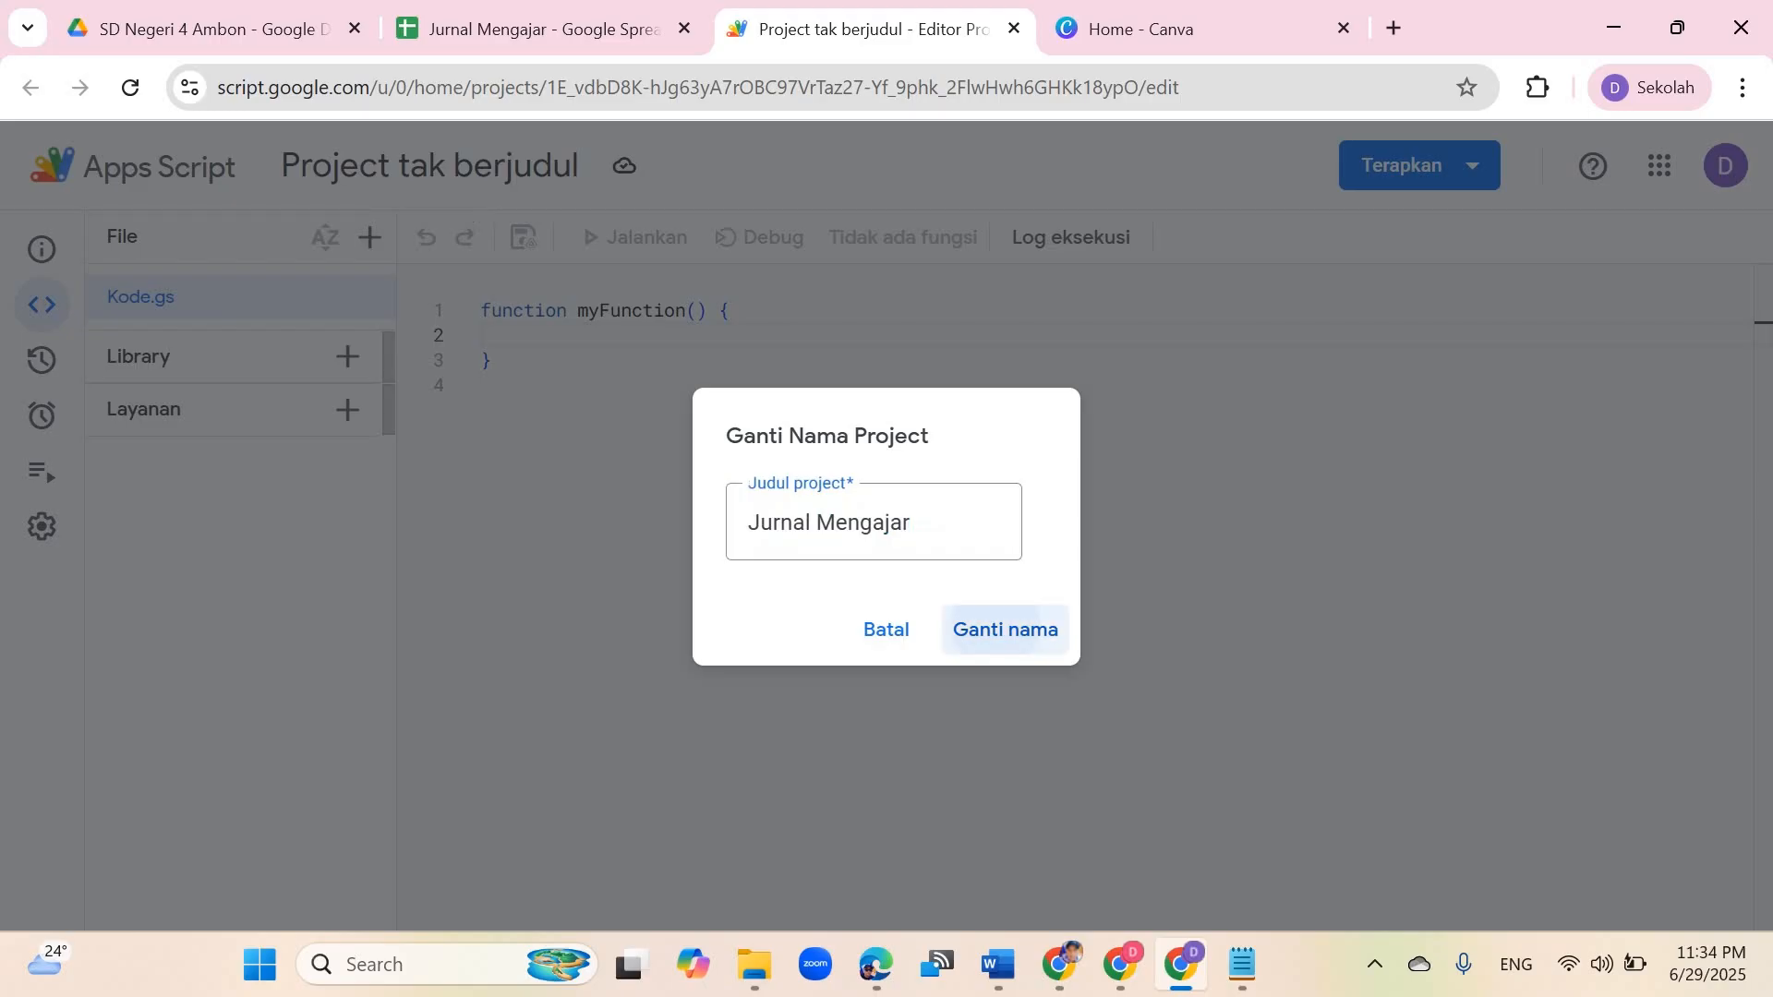
# Step: Replace the default myFunction code in Kode.gs with the copied doPost script
pyautogui.click(481, 385)
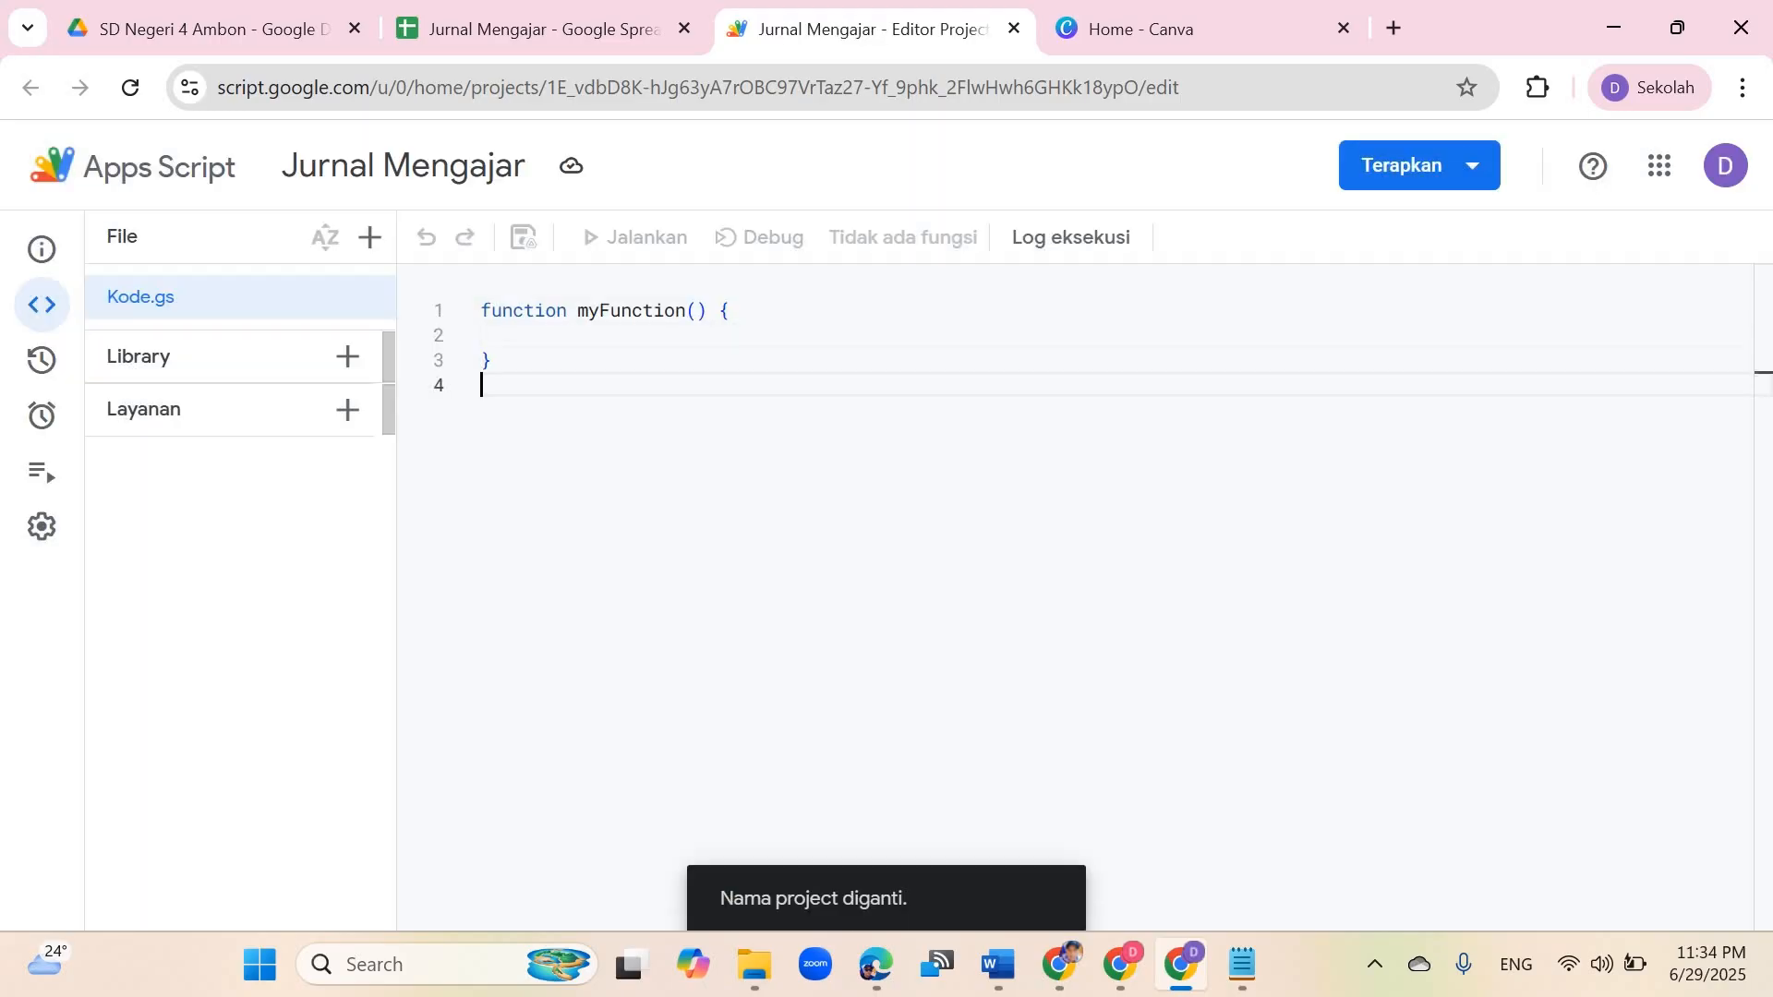
pyautogui.hotkey('ctrl', 'a')
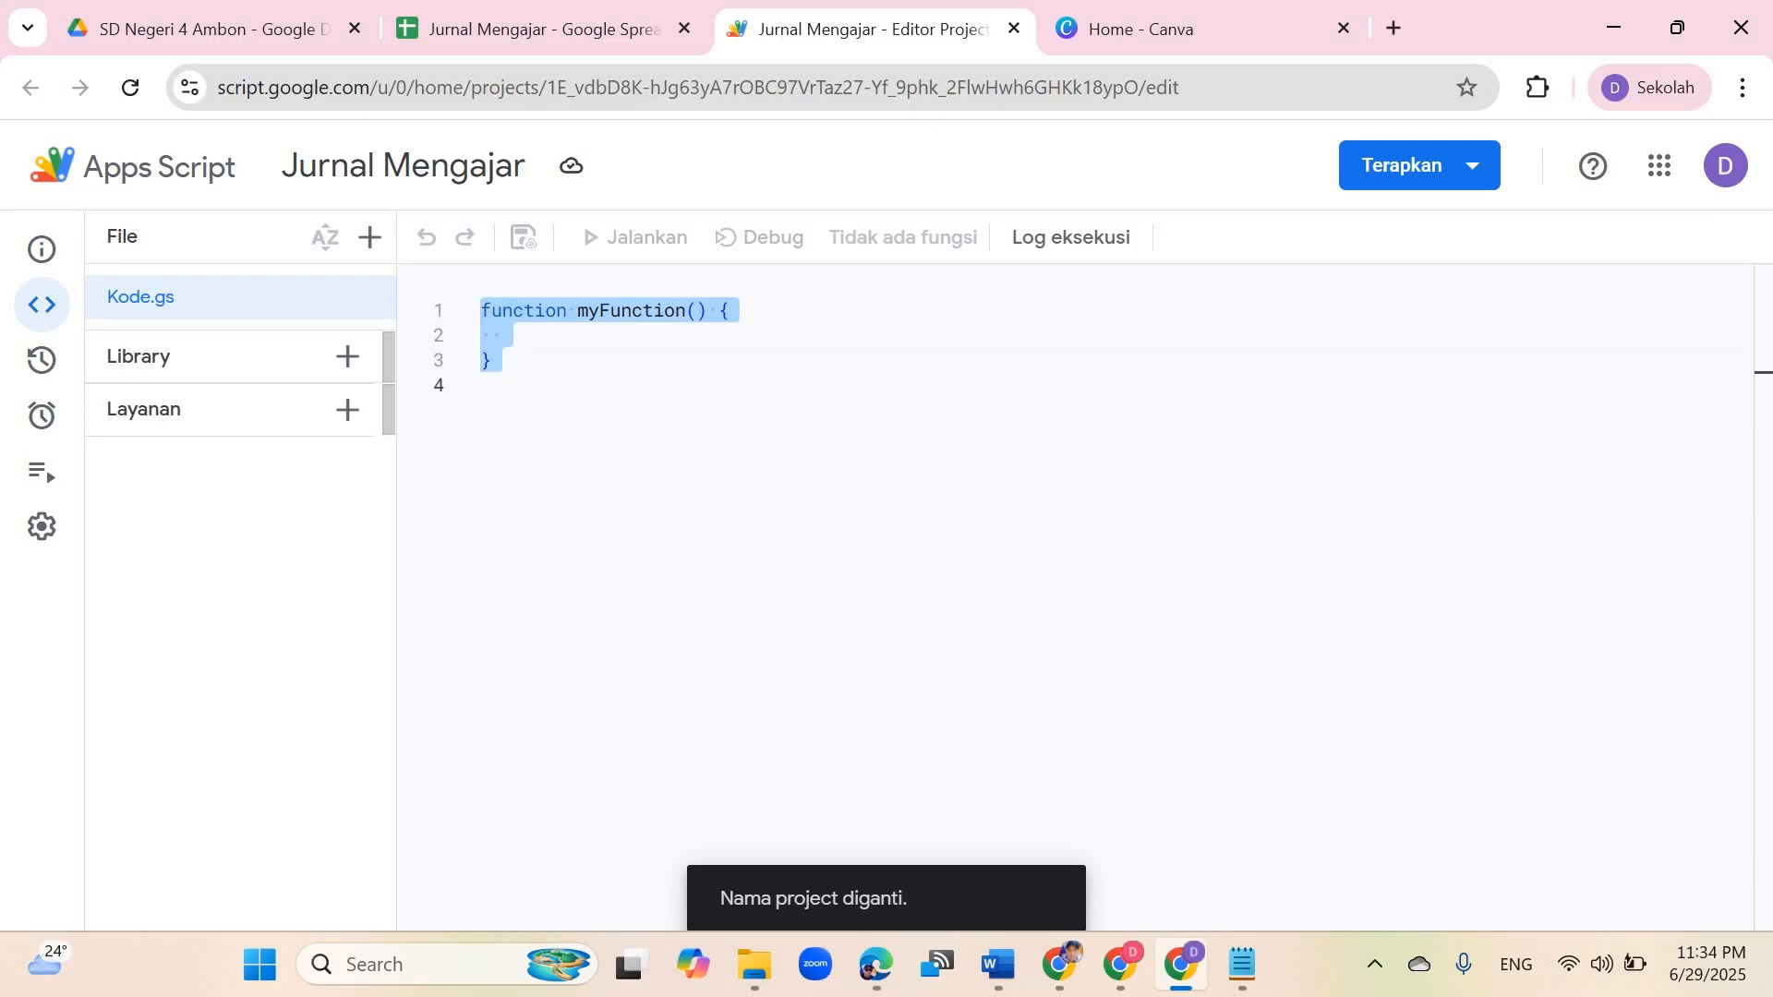
pyautogui.press('BackSpace')
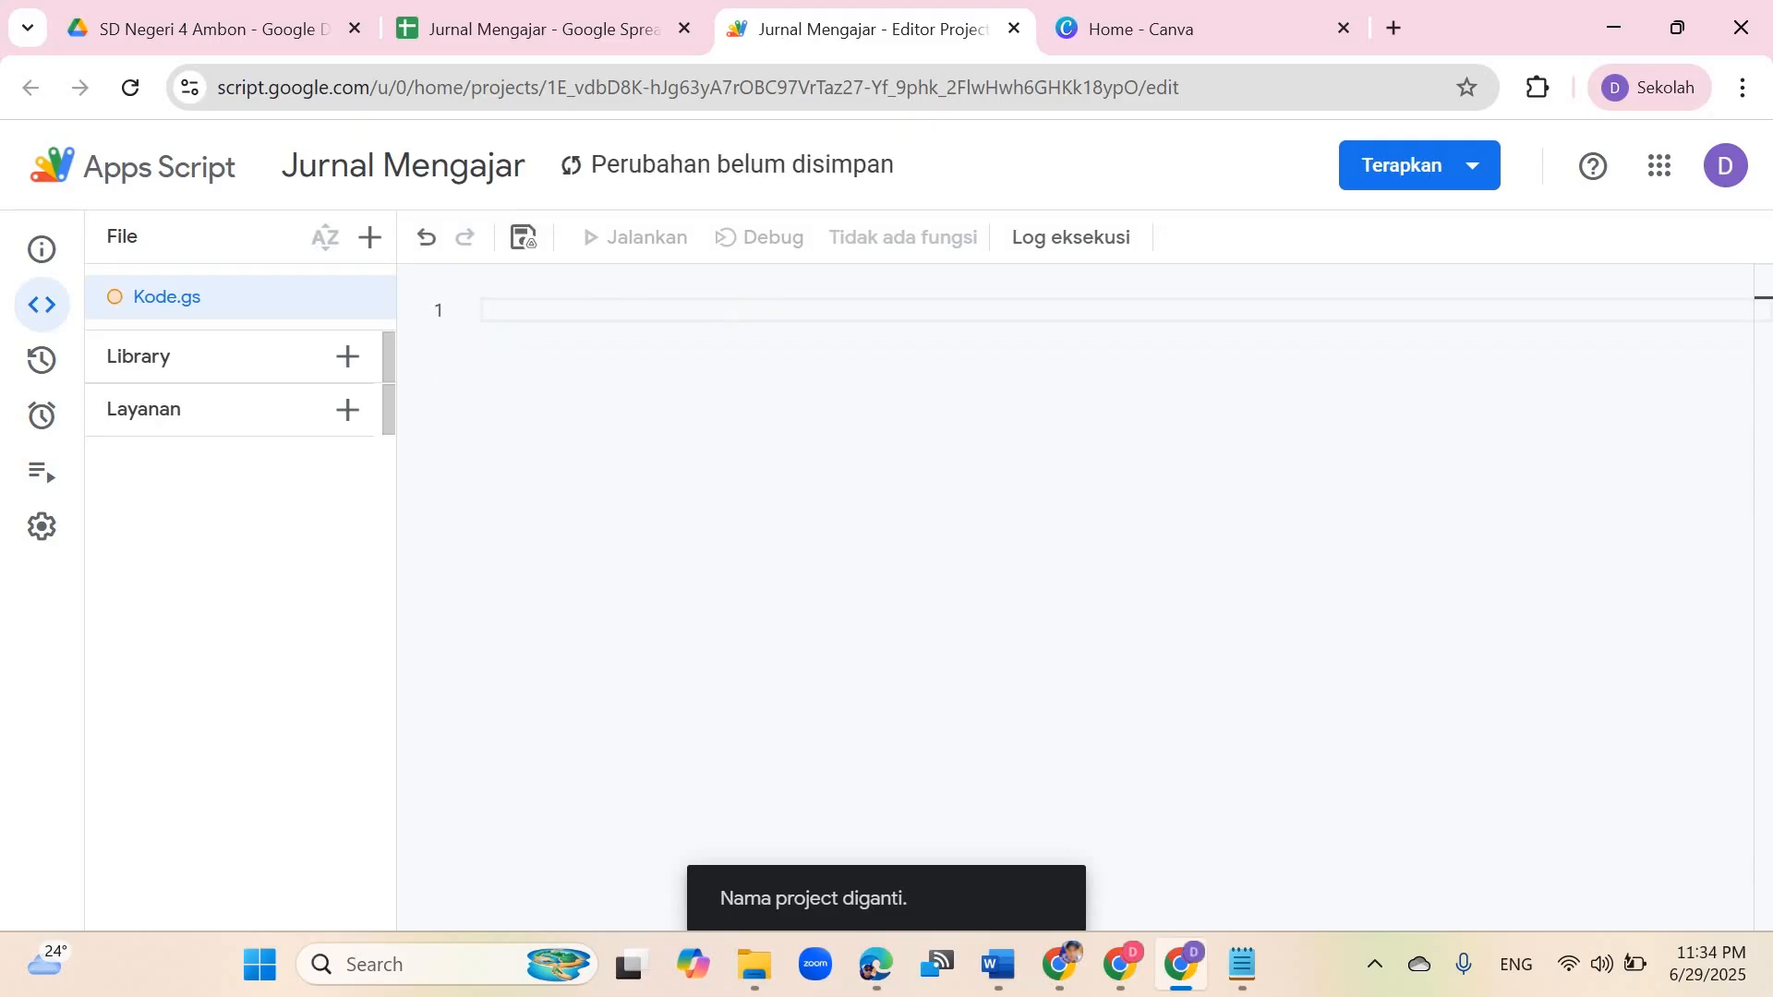
pyautogui.write('function doPost(e) {   var ss = SpreadsheetApp.getActiveSpreadsheet();   var sheet = ss.getSheetByName("JurnalMengajar");     if (!sheet) {     return ContentService.createTextOutput("Sheet tidak ditemukan!");   }     sheet.appendRow([     e.parameter.tanggal,     e.parameter.jam,     e.parameter.namaasn,     e.parameter.kelas,     e.parameter.matapelajaran,     e.parameter.materi,     e.parameter.statuskeaktifan,     e.parameter.hadir,     e.parameter.tidakhadir,     e.parameter.refleksi   ]);     return ContentService.createTextOutput("Data berhasil disimpan!"); }')
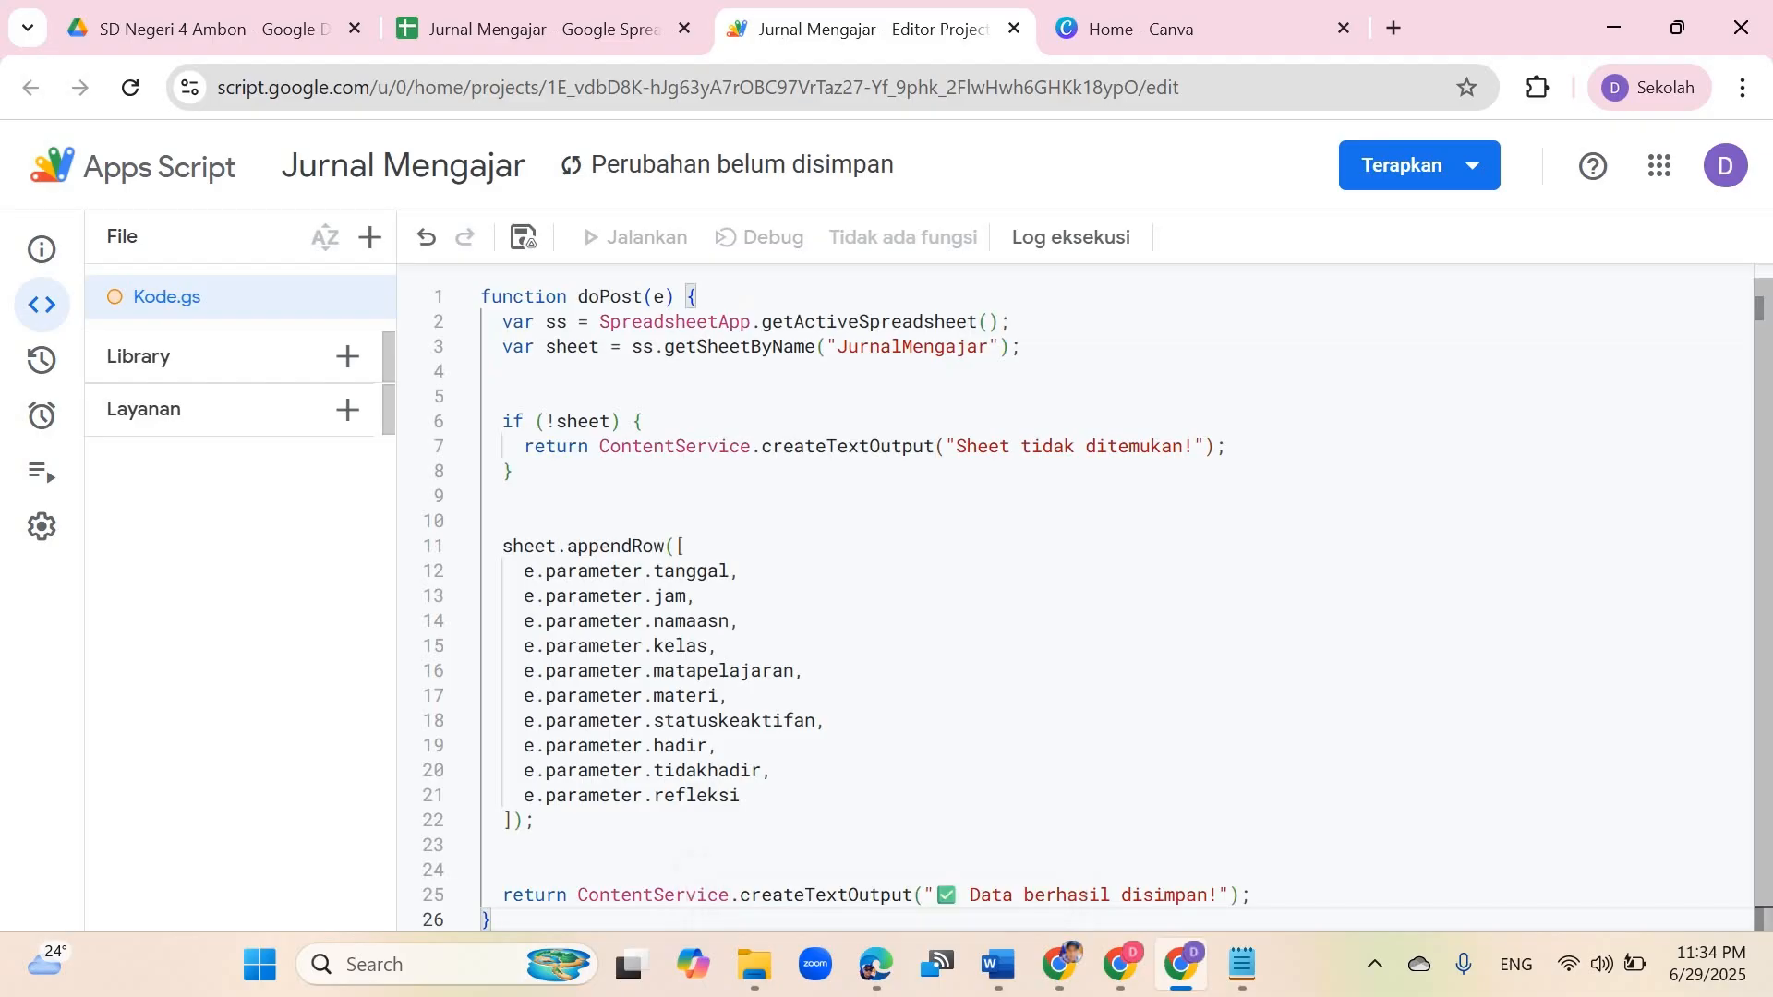
pyautogui.hotkey('alt', 'Tab')
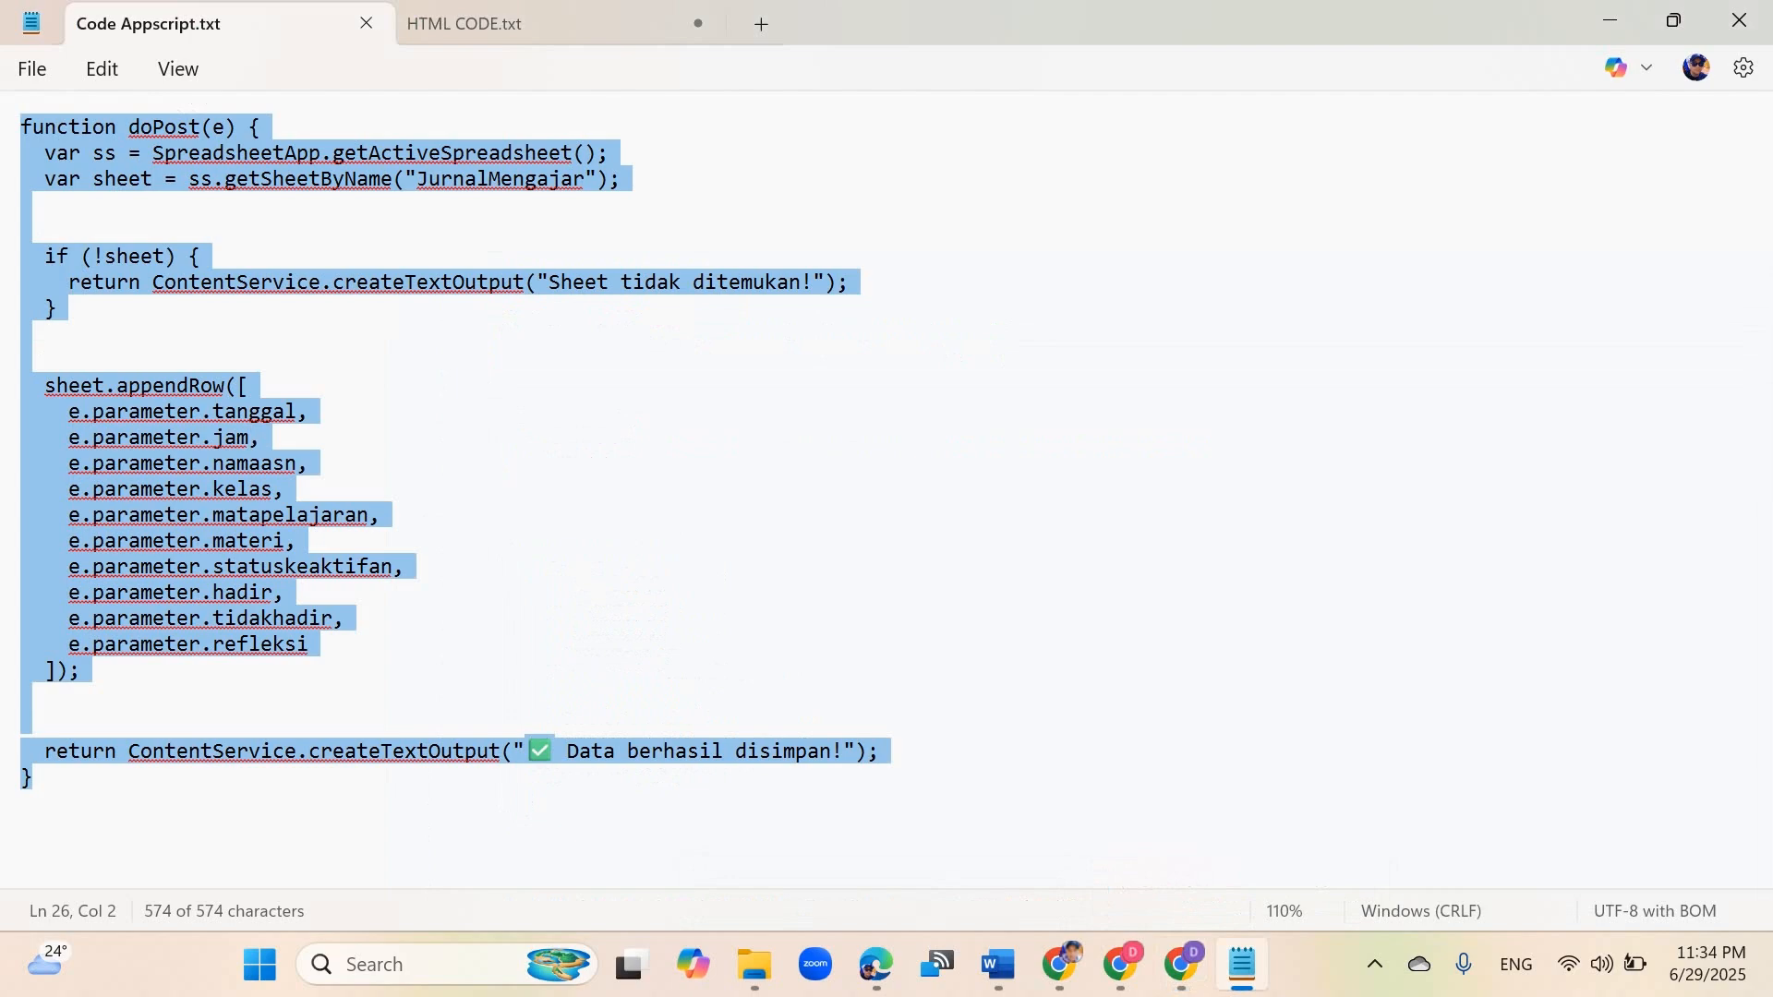
pyautogui.hotkey('alt', 'Tab')
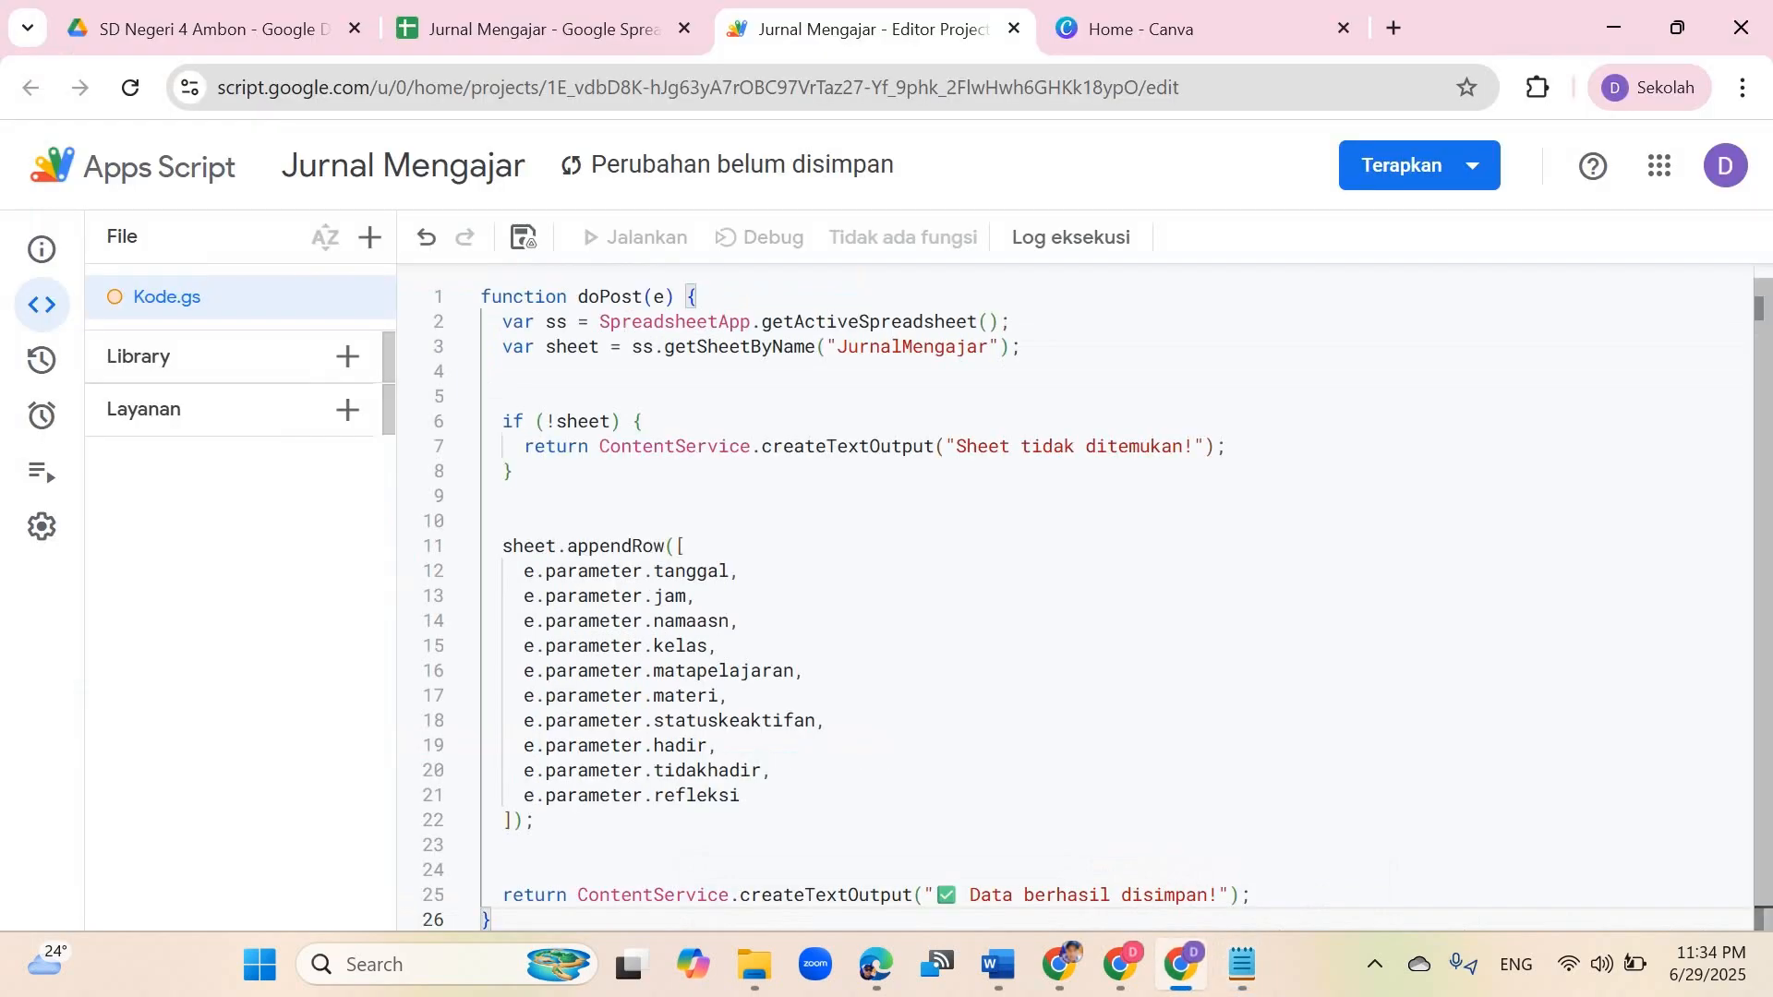
# Step: Create a new web app deployment with the description Jurnal Mengajar and access set to Siapa saja
pyautogui.click(1413, 164)
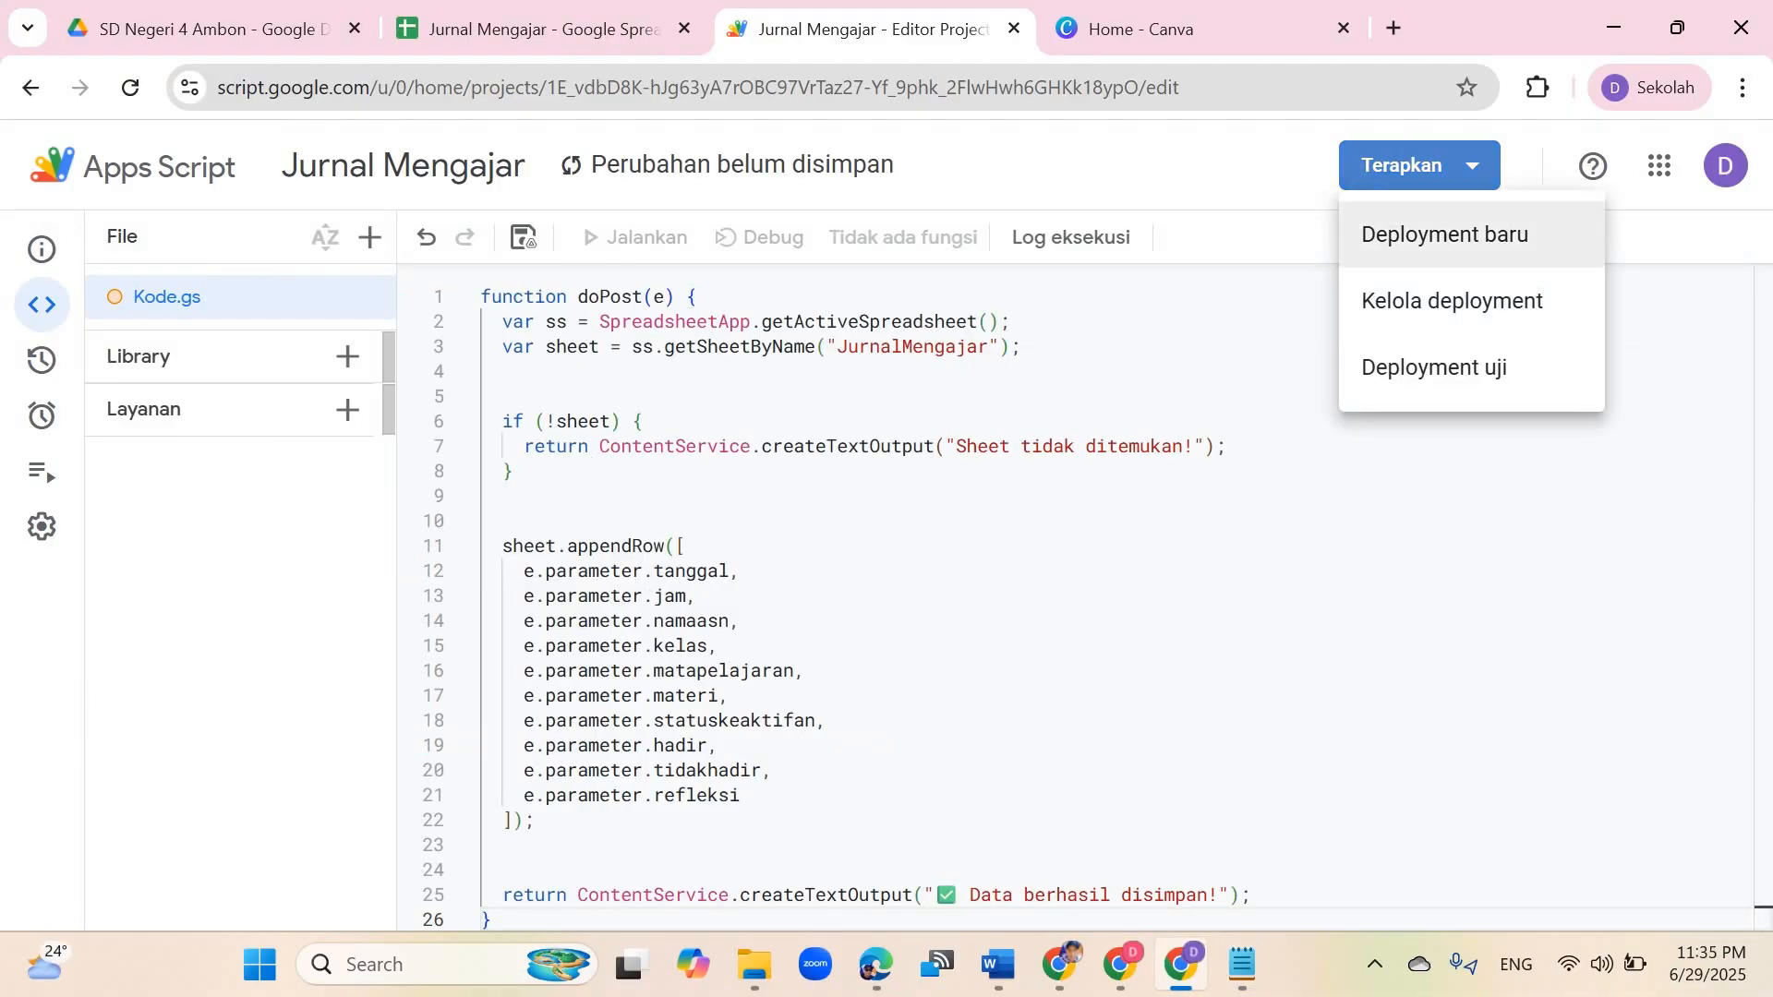
pyautogui.click(1450, 234)
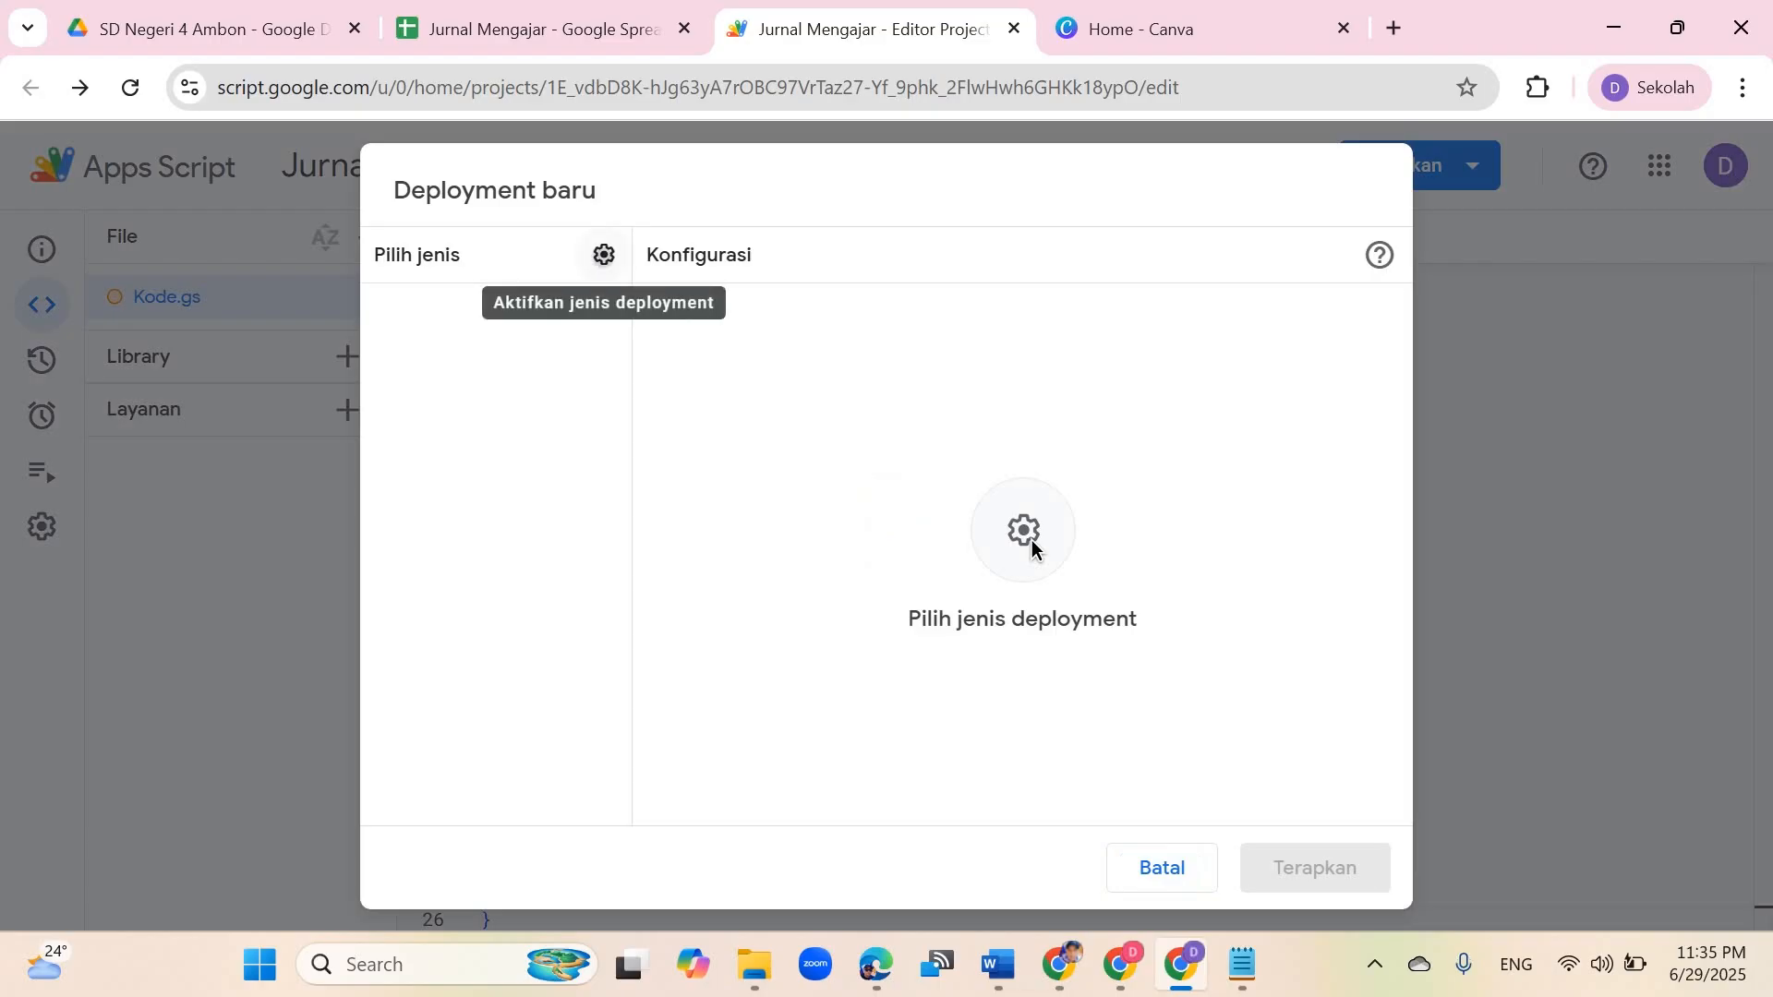
pyautogui.click(1032, 539)
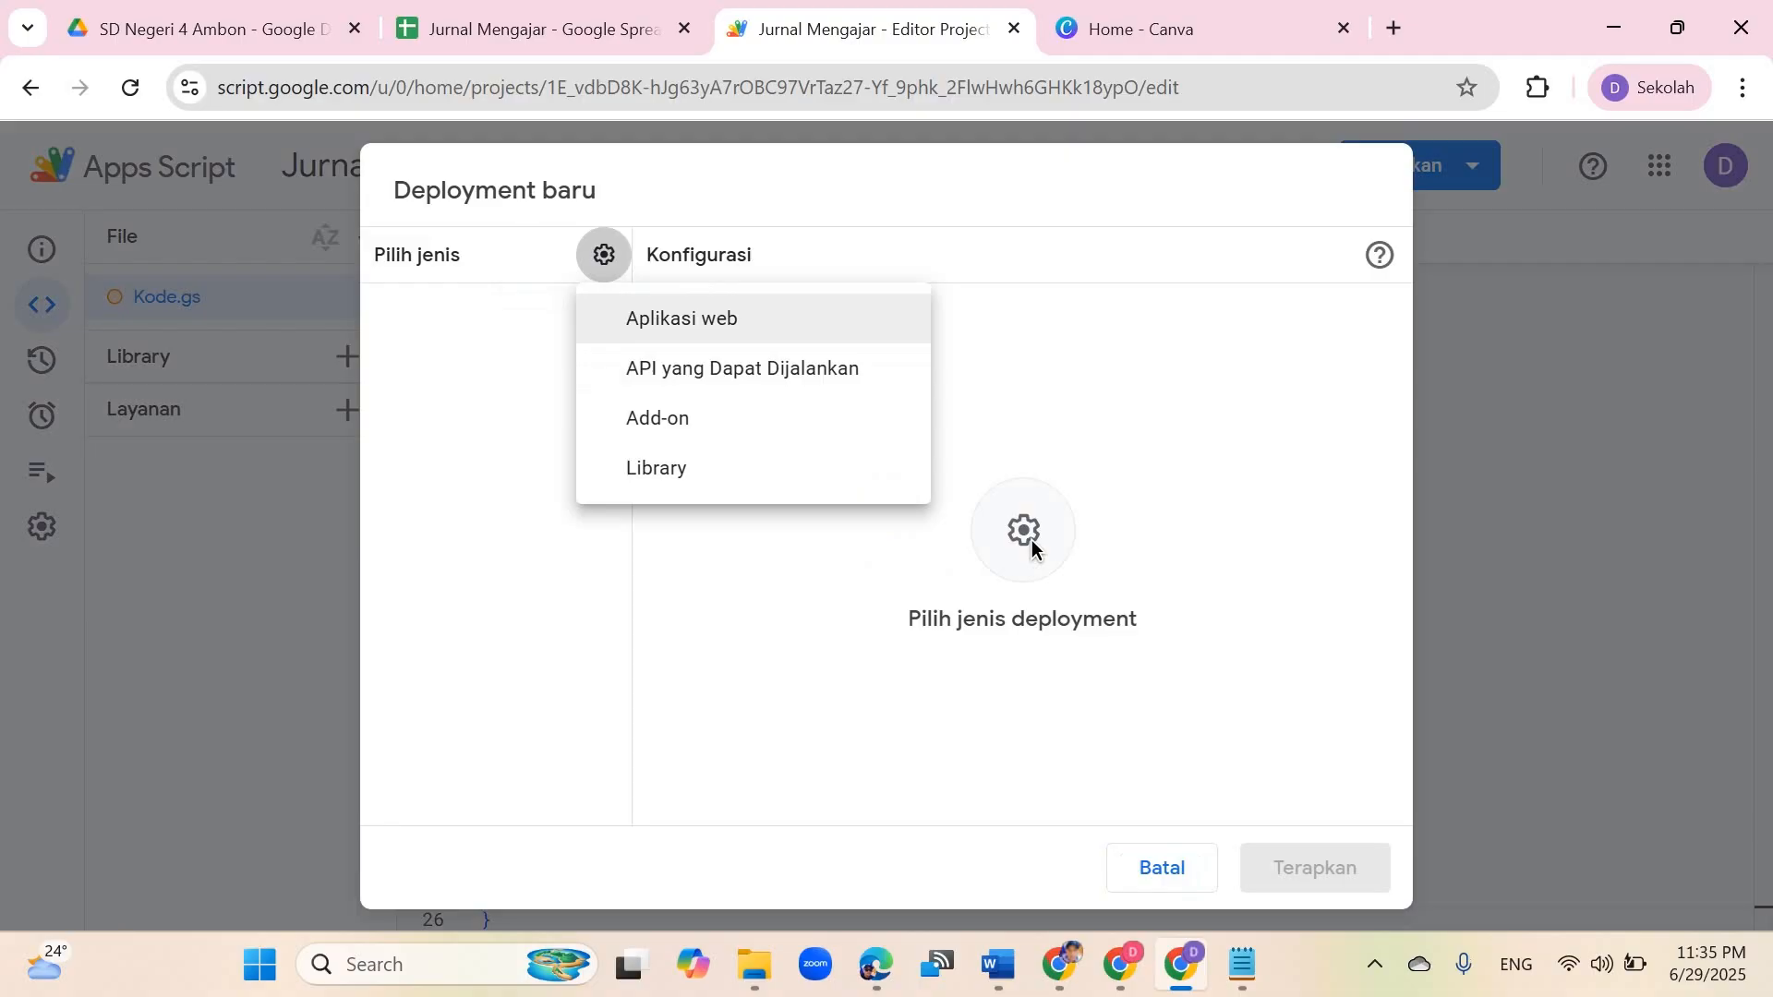
pyautogui.press('Return')
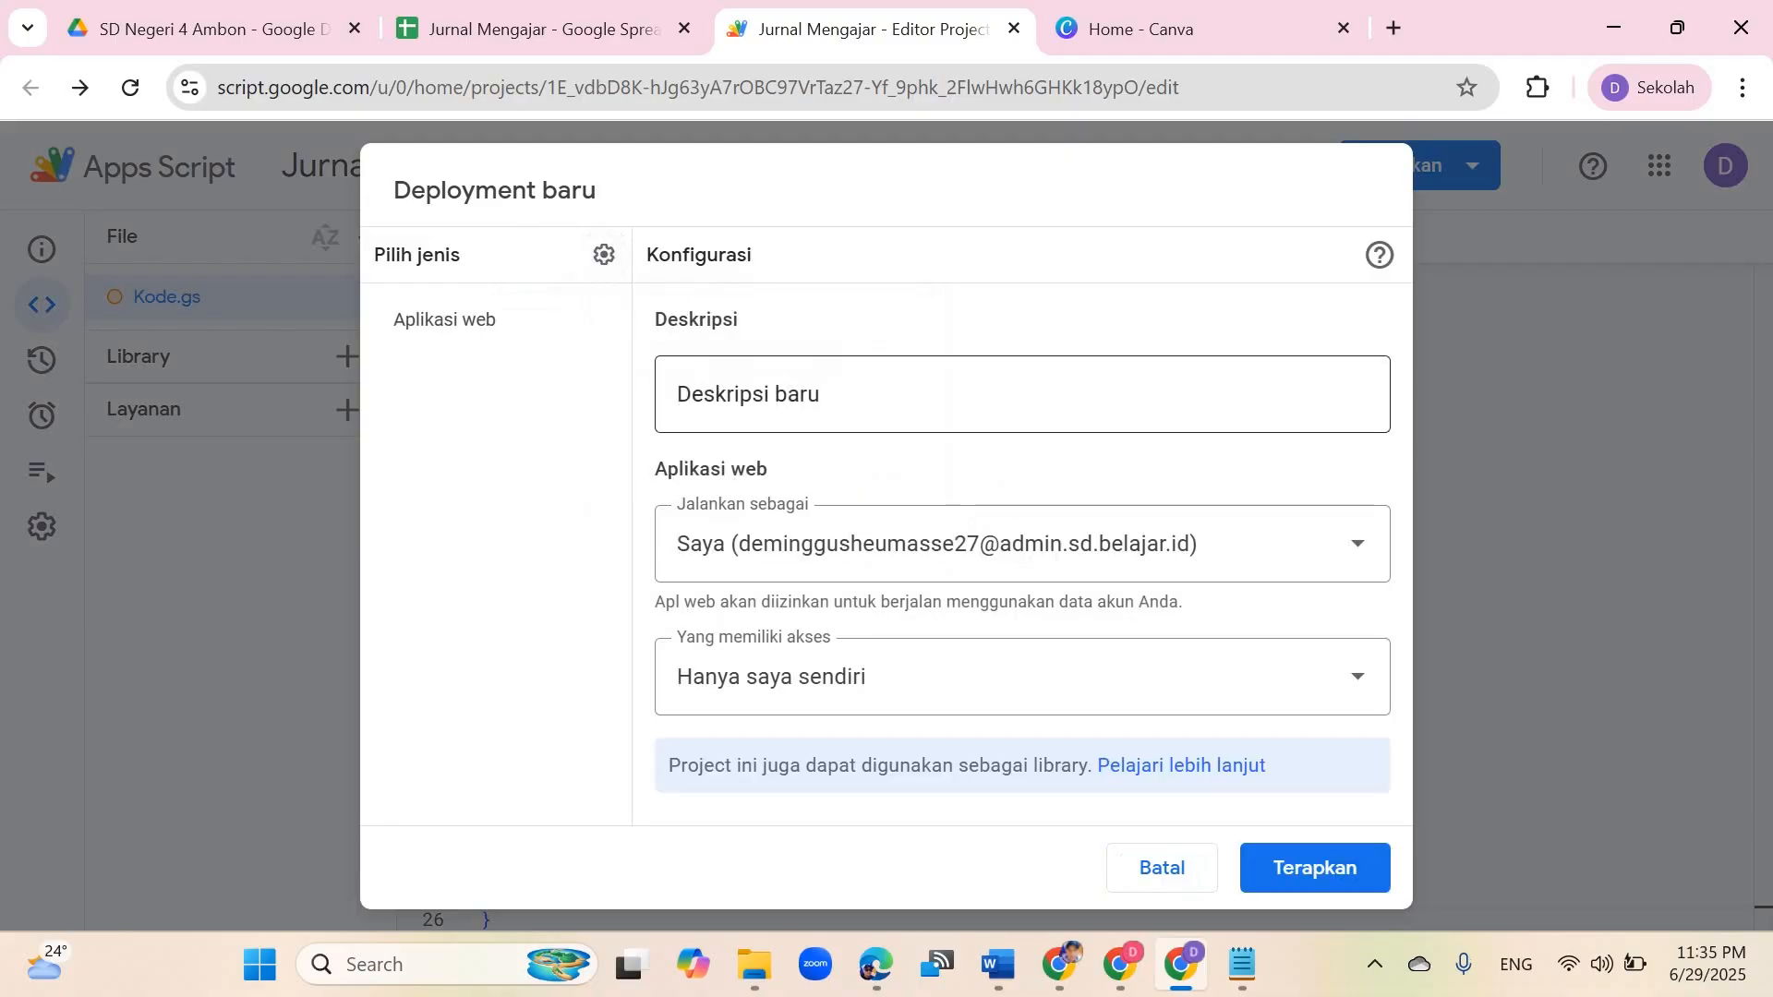
pyautogui.click(1022, 394)
pyautogui.write('Ju')
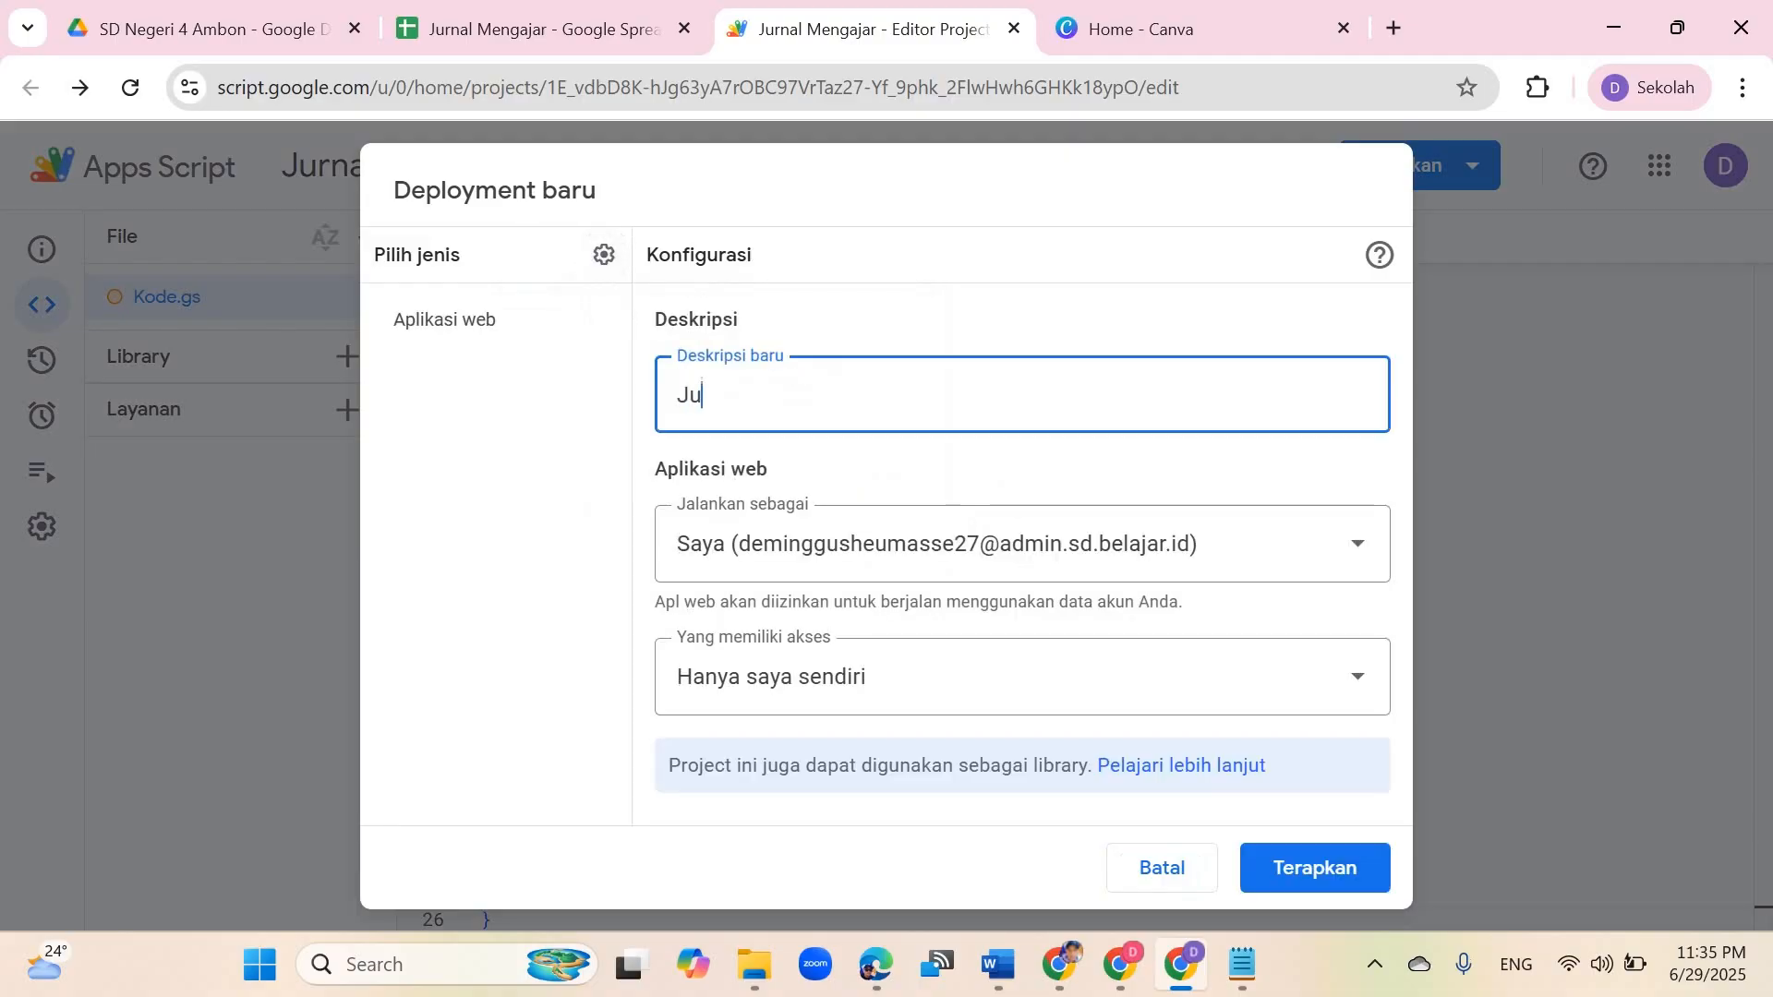
pyautogui.write('rnal Mengajar')
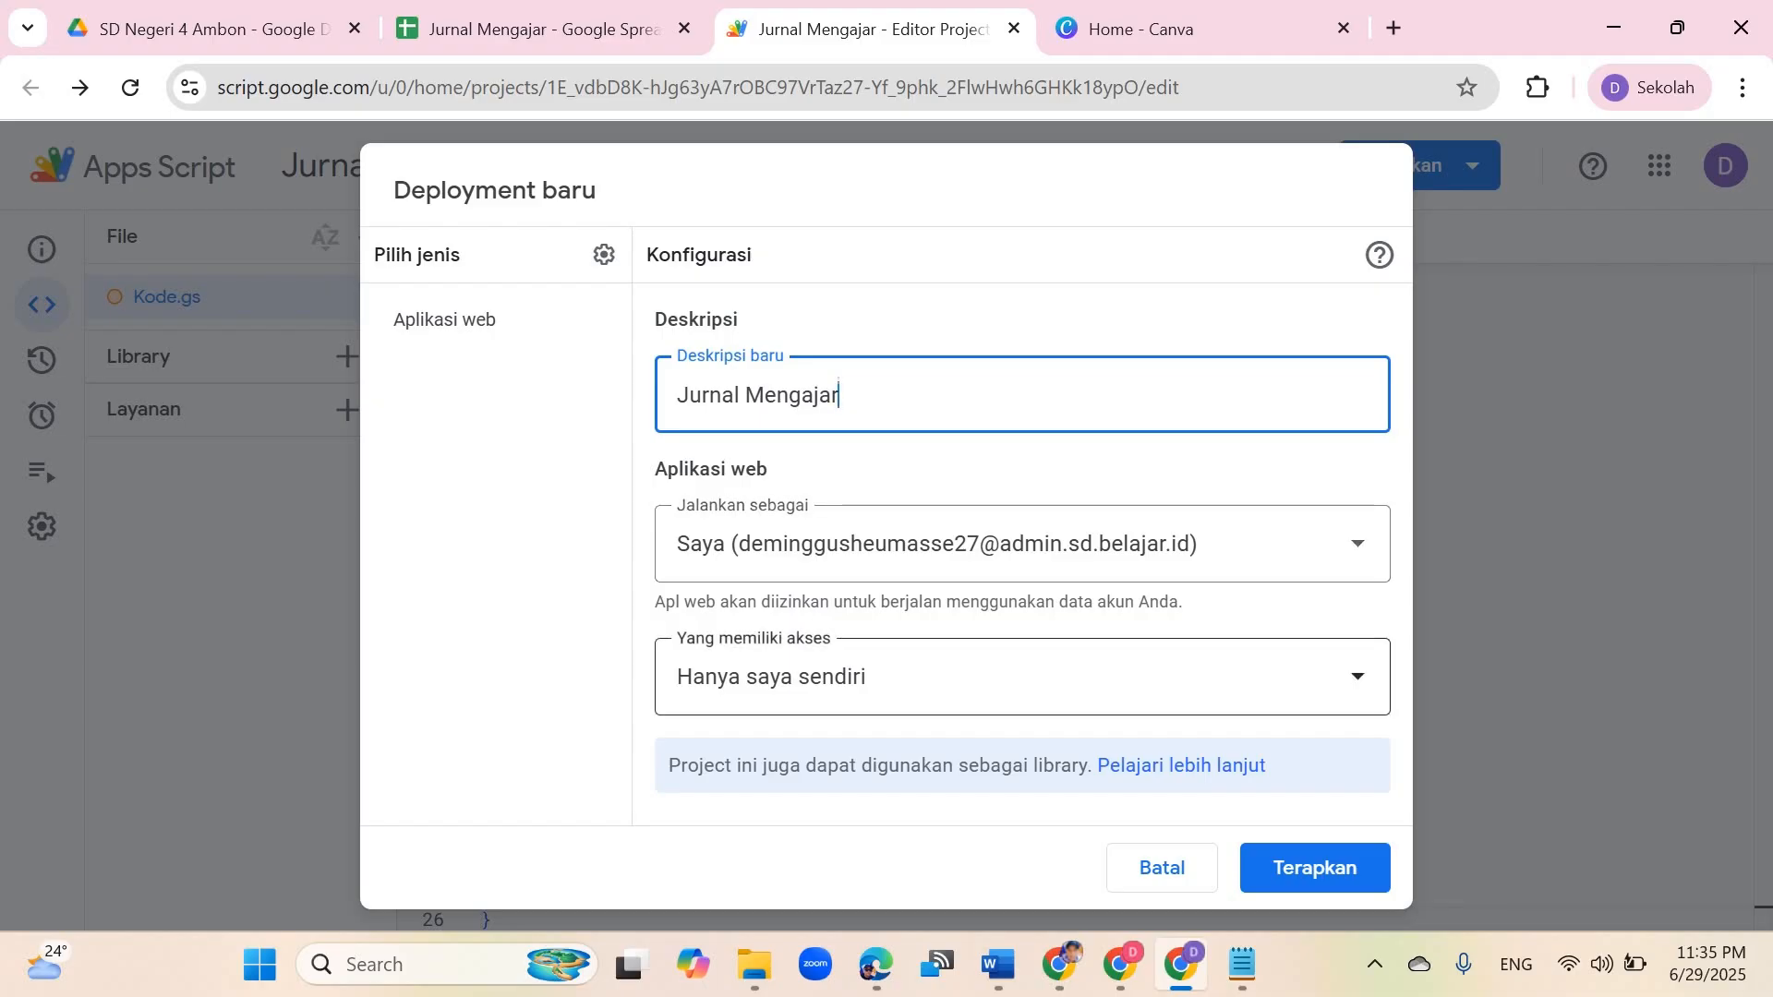
pyautogui.click(784, 677)
pyautogui.click(748, 593)
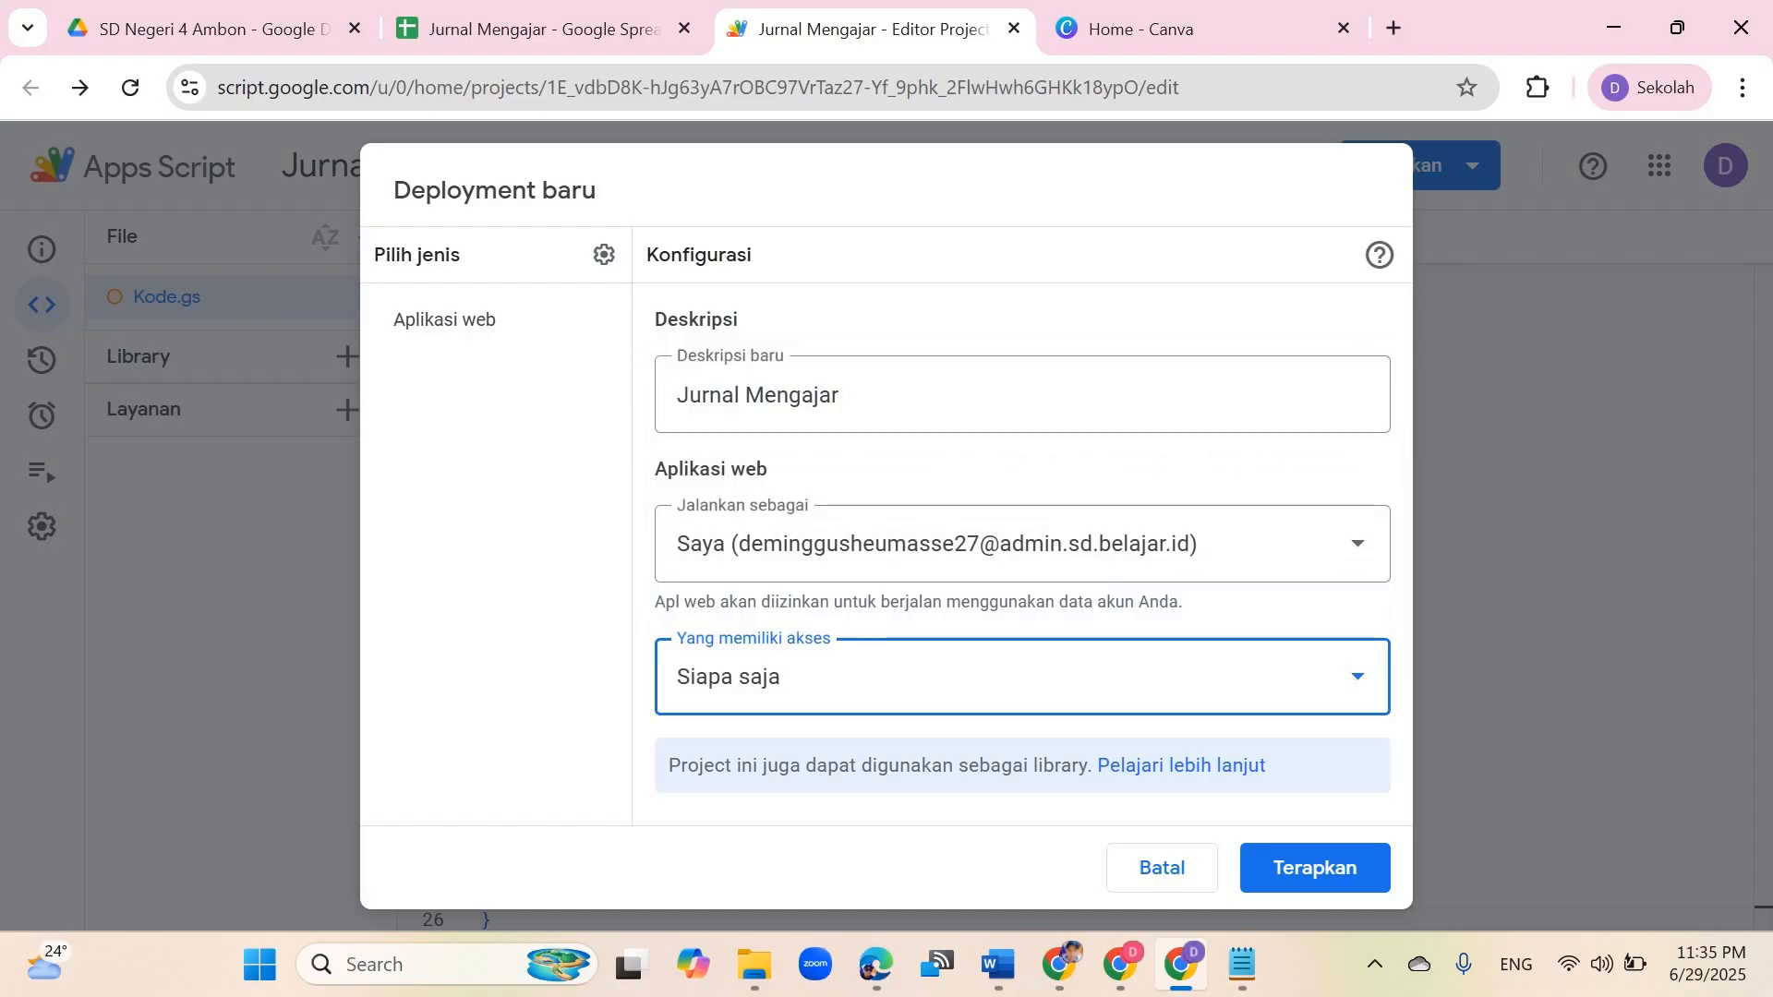
pyautogui.click(1315, 867)
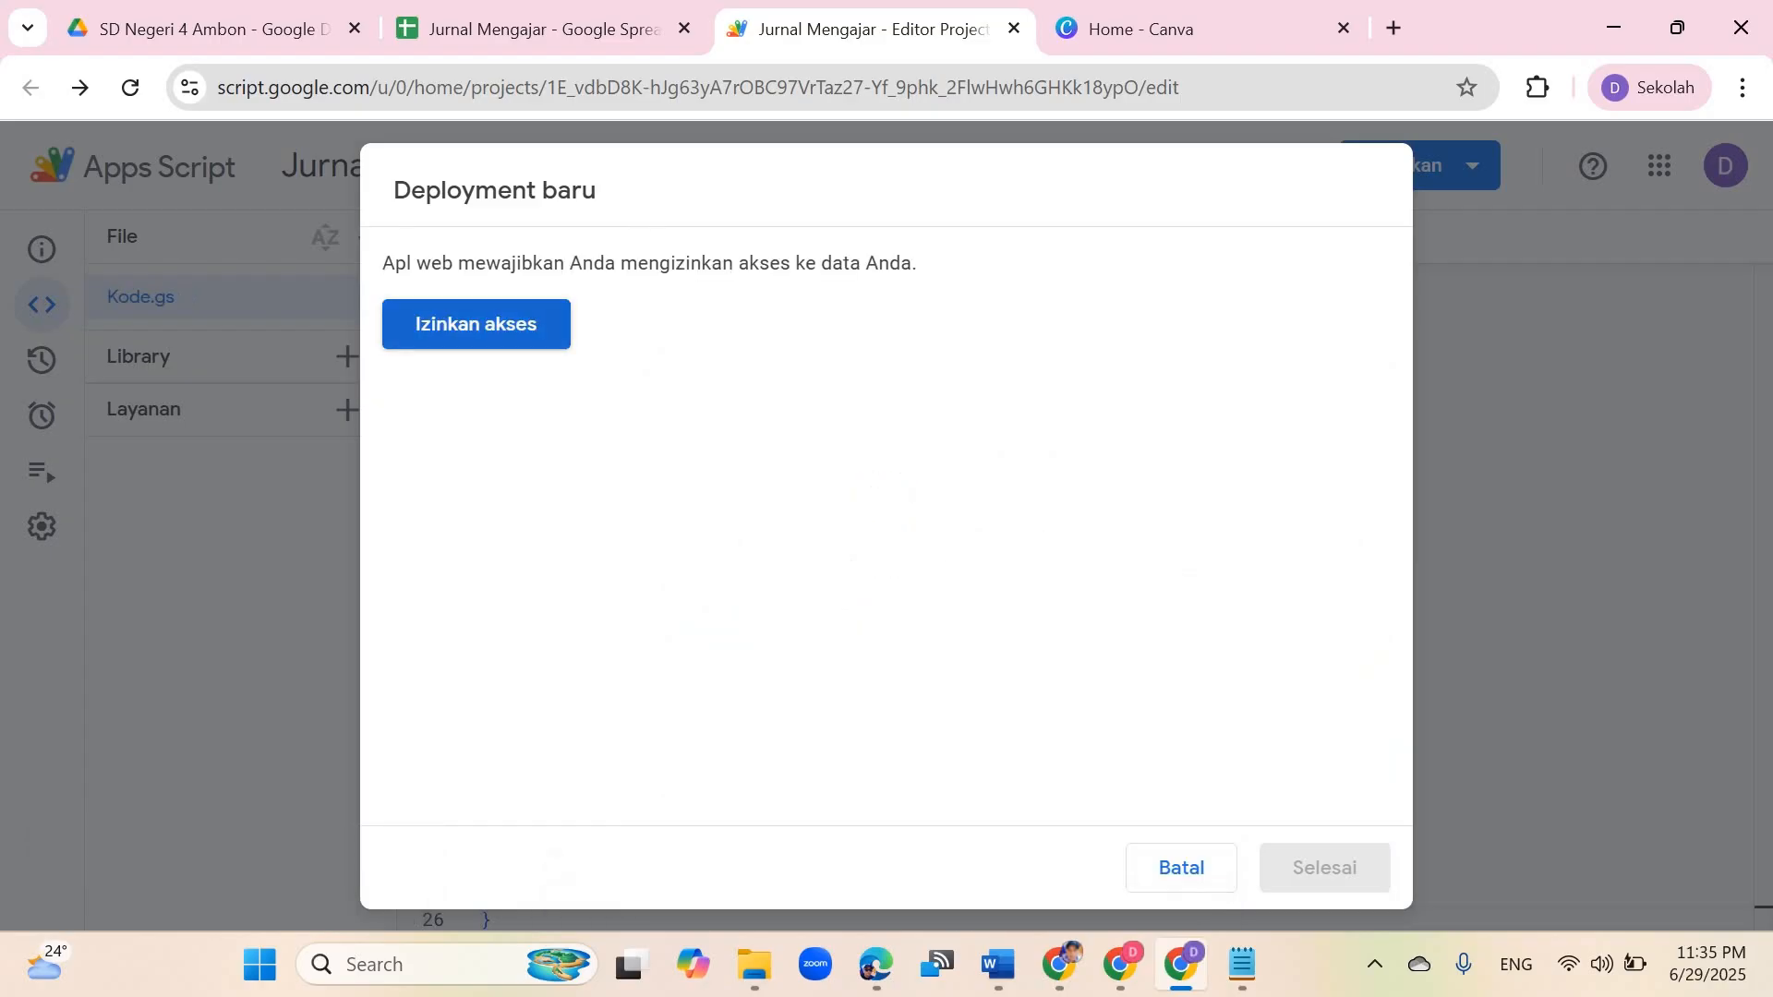
# Step: Authorize the web app's access to spreadsheets using the school Google account
pyautogui.click(475, 323)
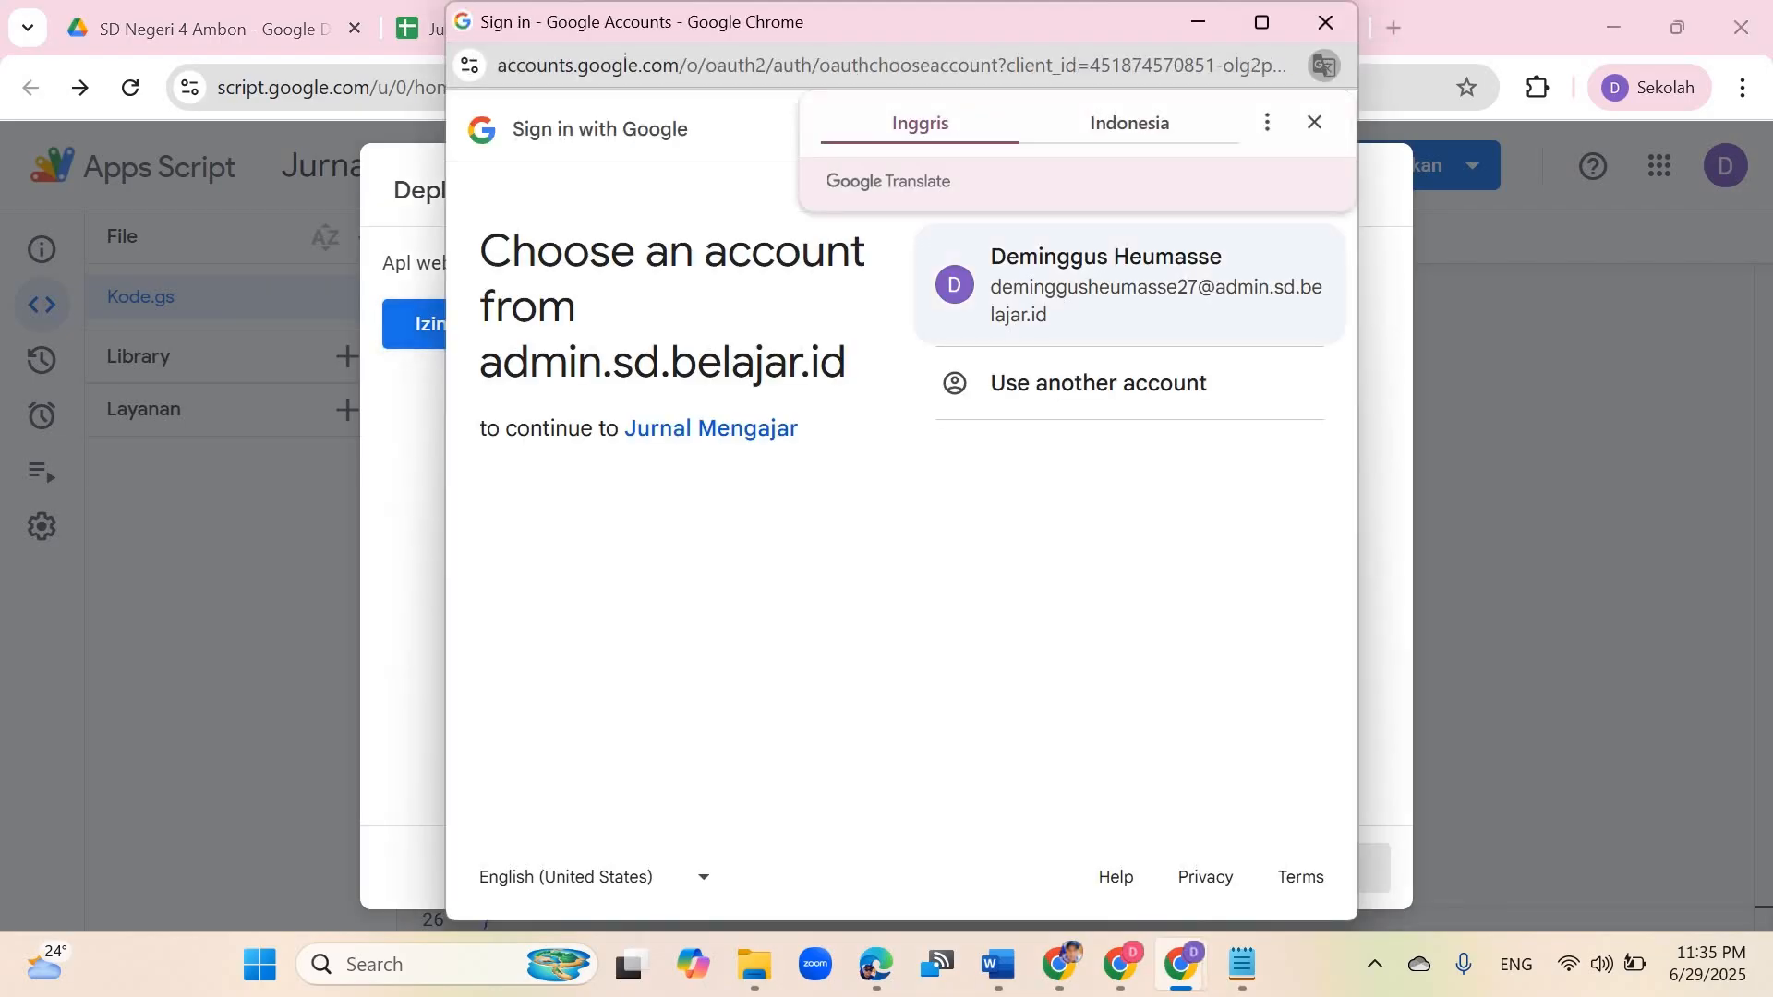
pyautogui.click(1128, 285)
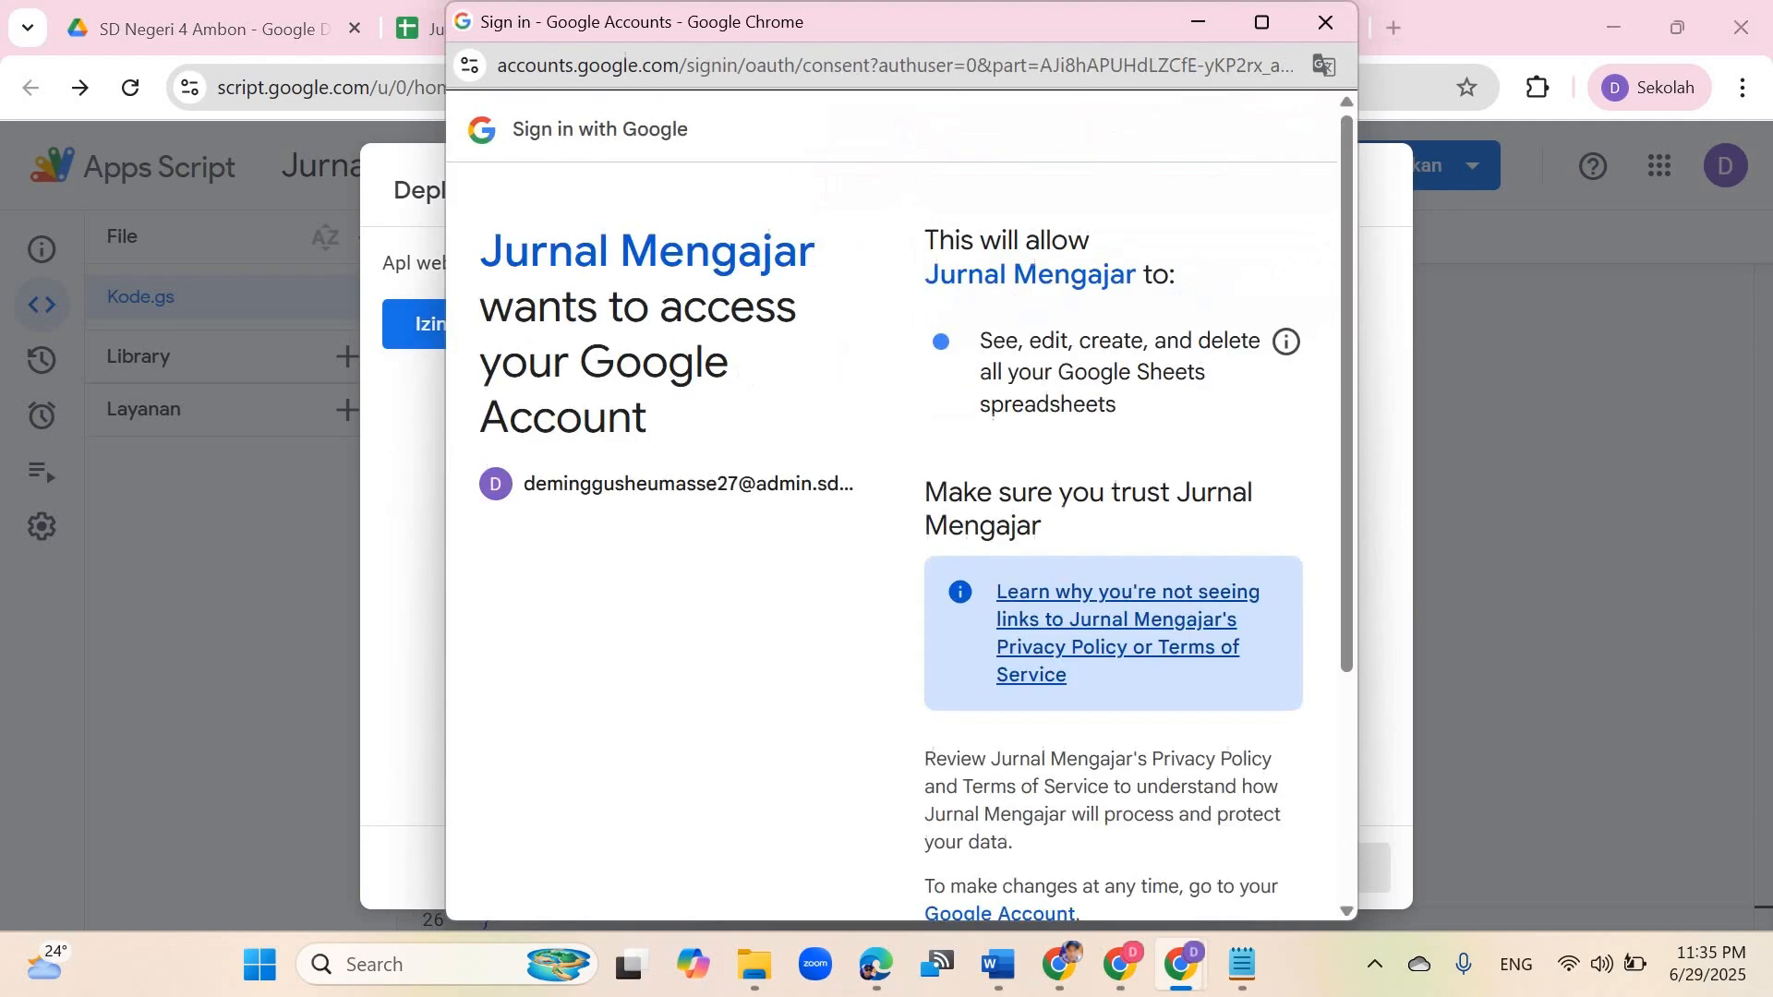
pyautogui.scroll(-3, 1108, 554)
pyautogui.click(1212, 772)
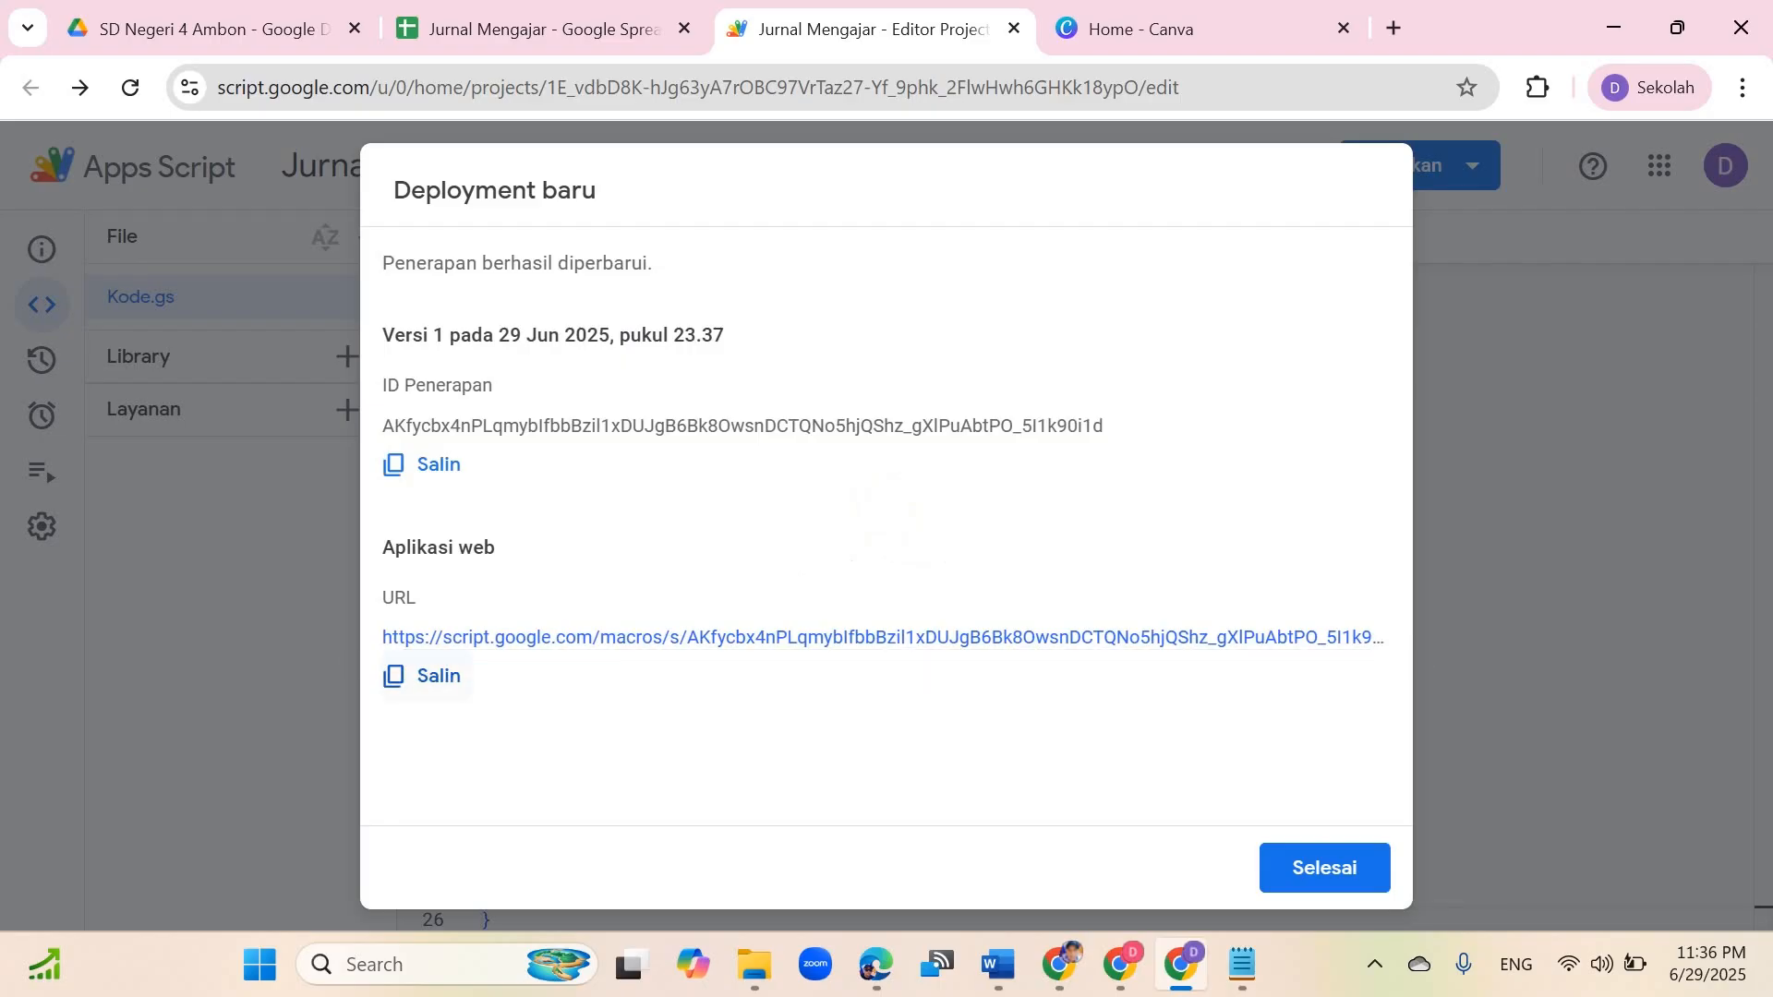
# Step: Copy the web app URL and paste it over the old form action URL in HTML CODE.txt
pyautogui.click(425, 674)
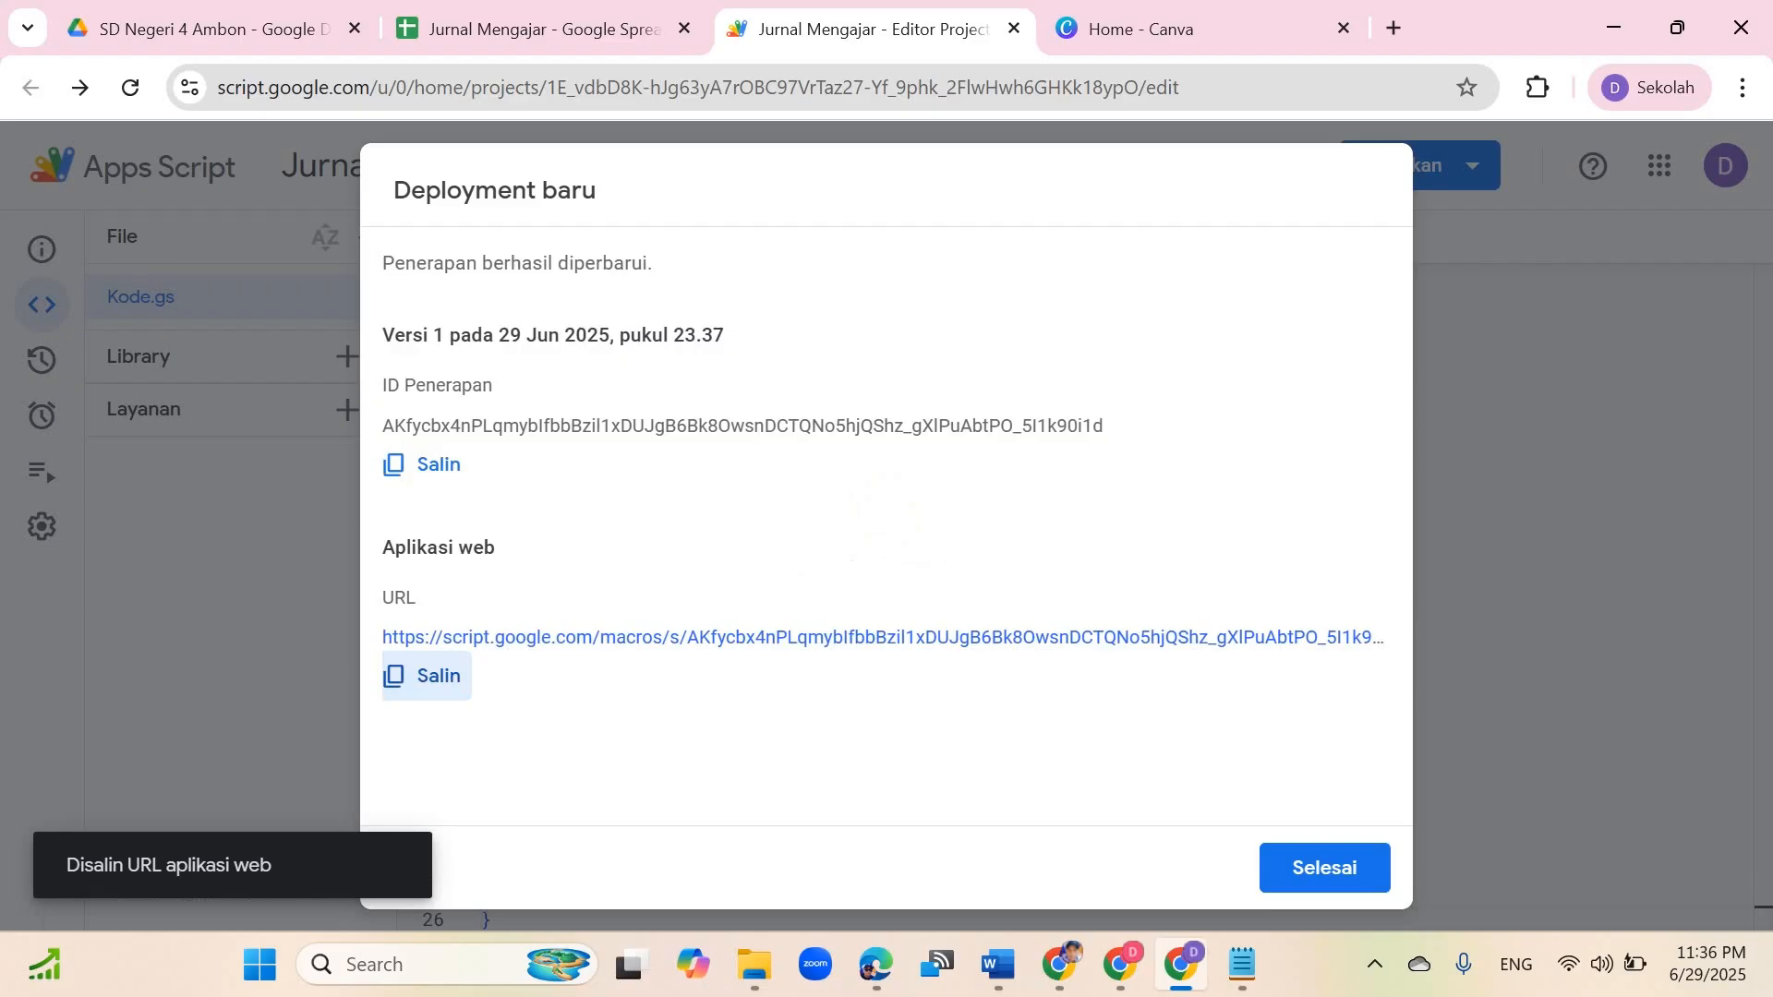
pyautogui.click(1241, 964)
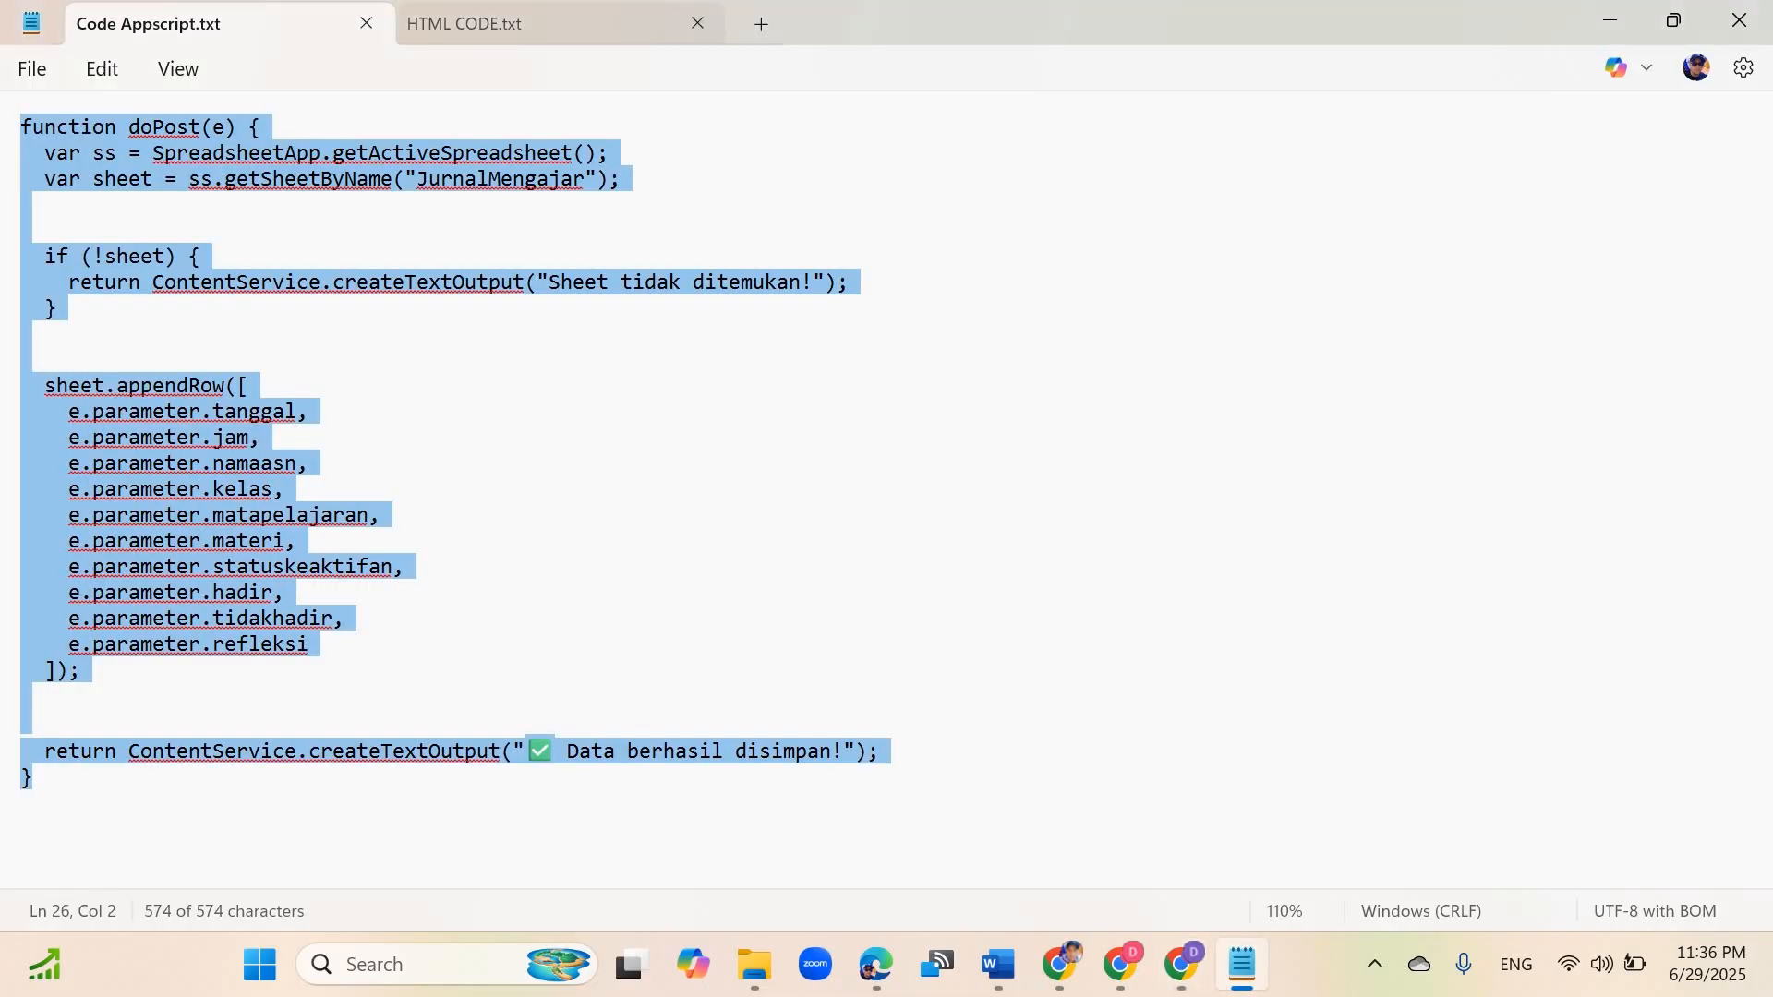
pyautogui.click(554, 24)
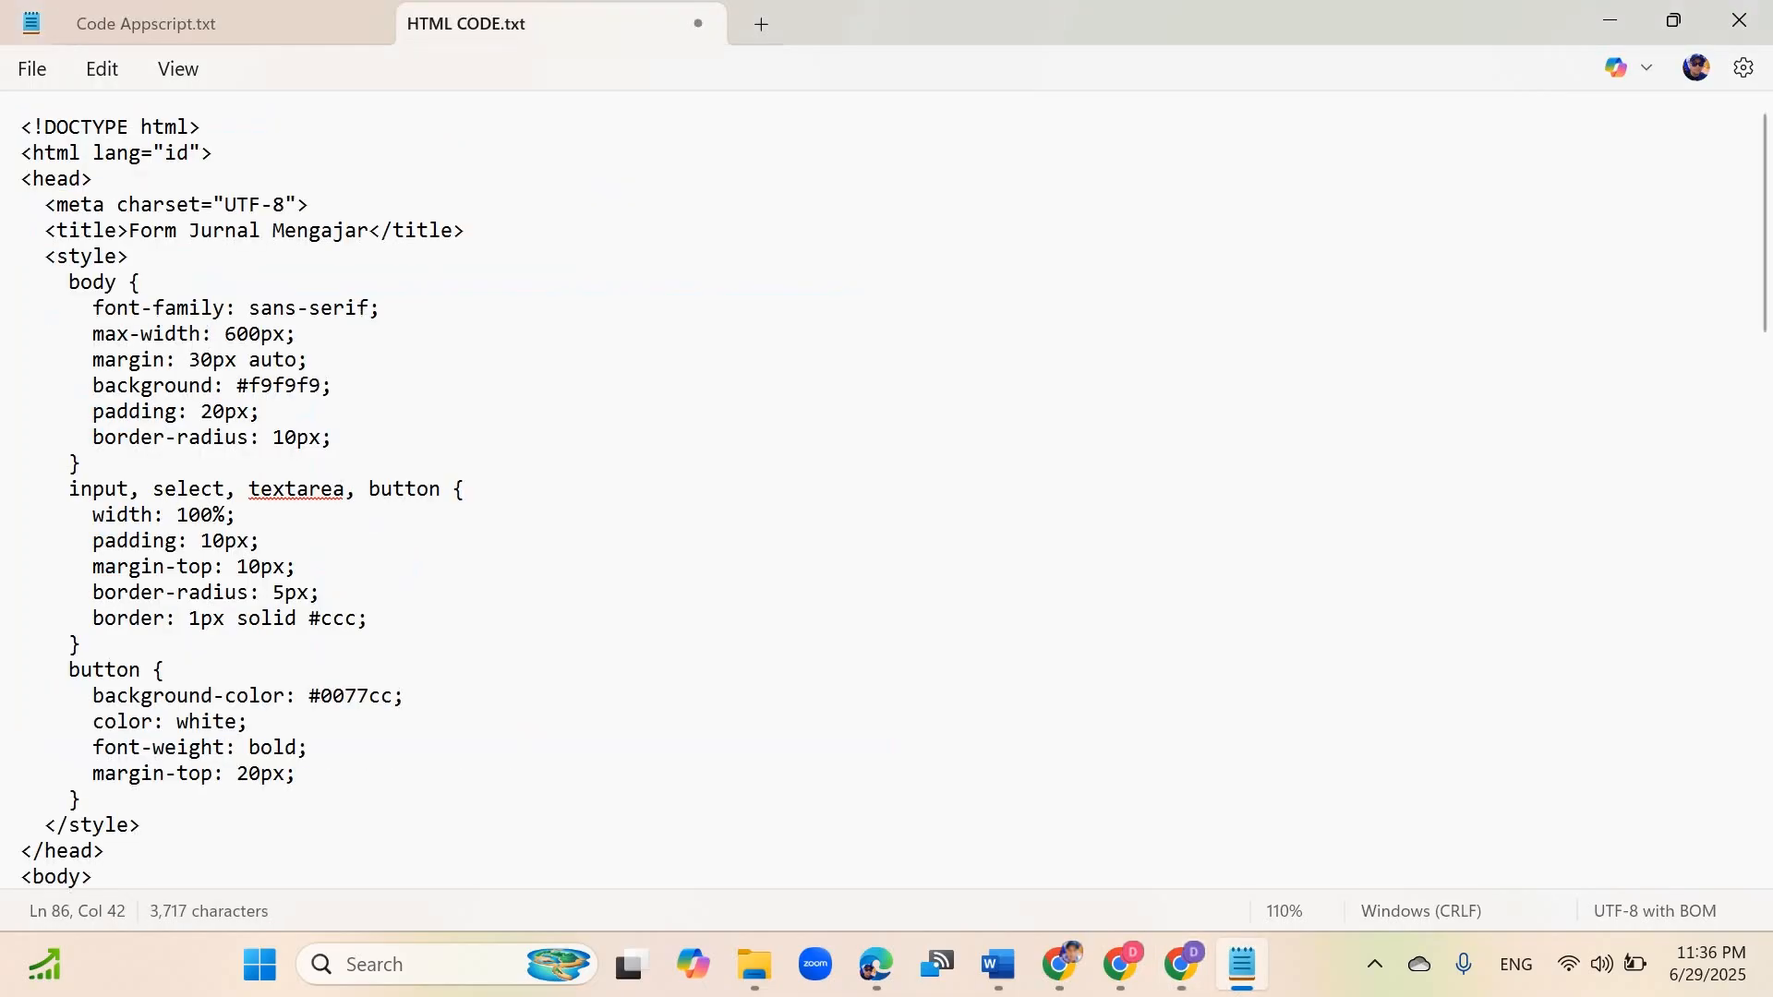
pyautogui.scroll(-5, 886, 493)
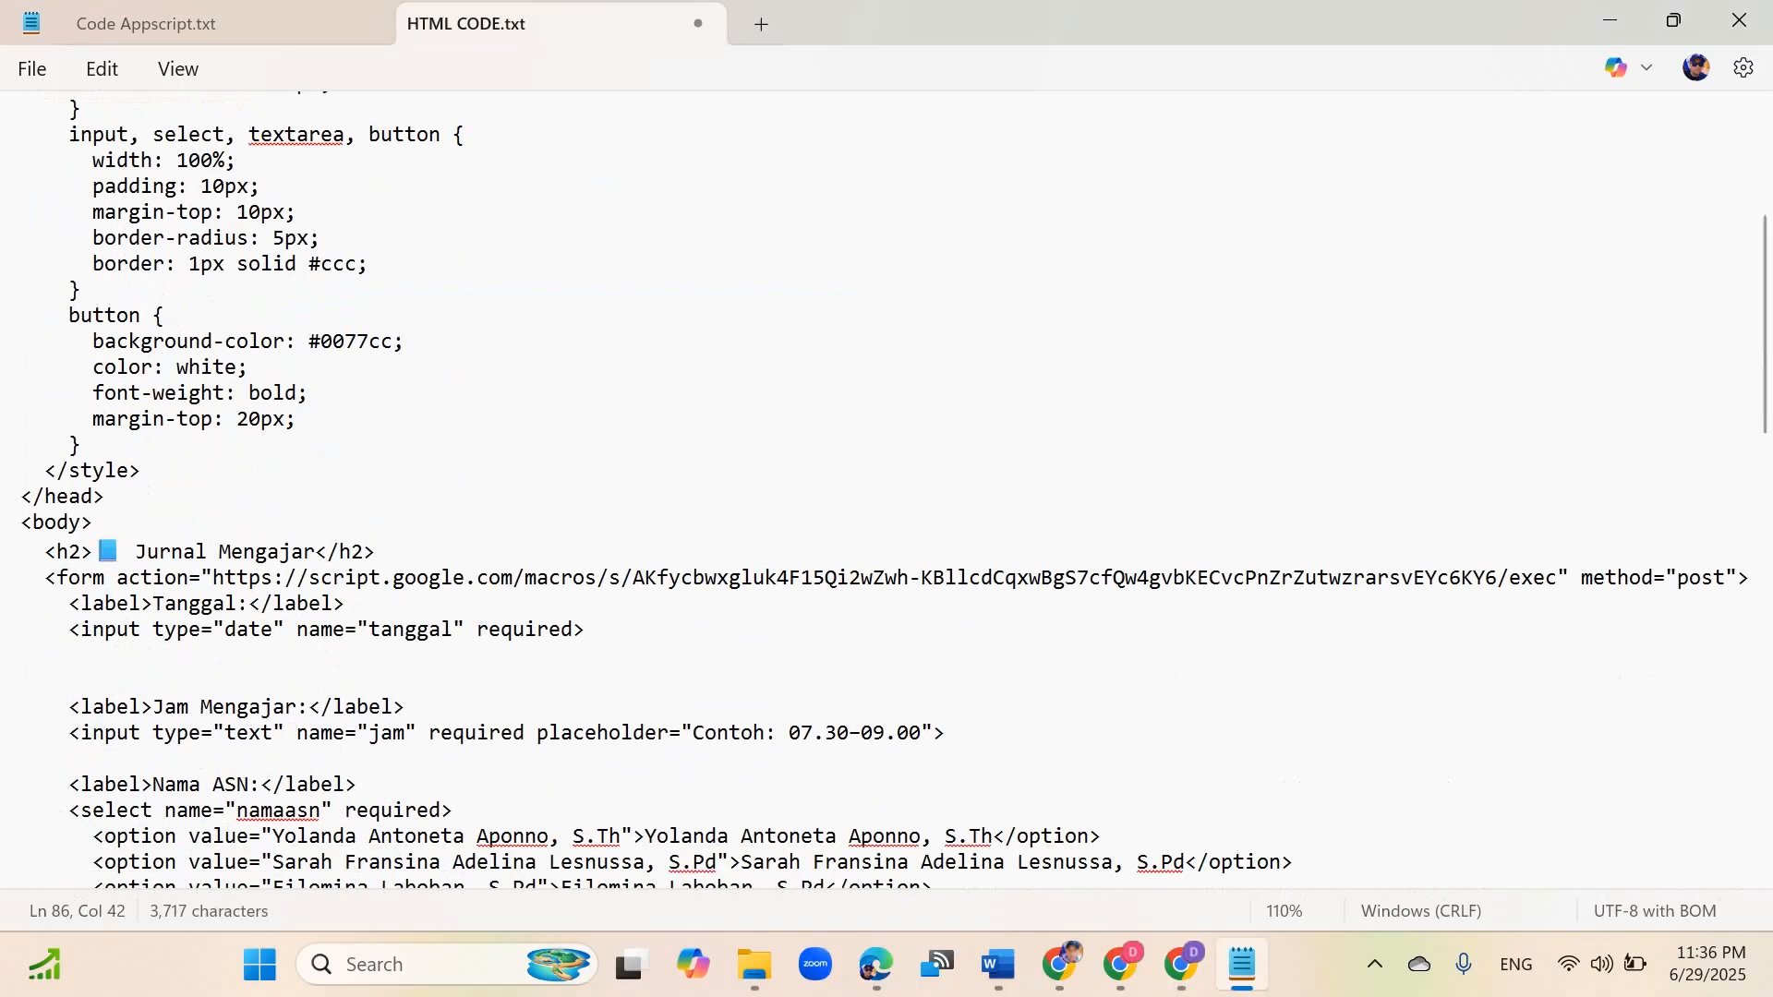
pyautogui.moveTo(213, 577); pyautogui.dragTo(1556, 577)
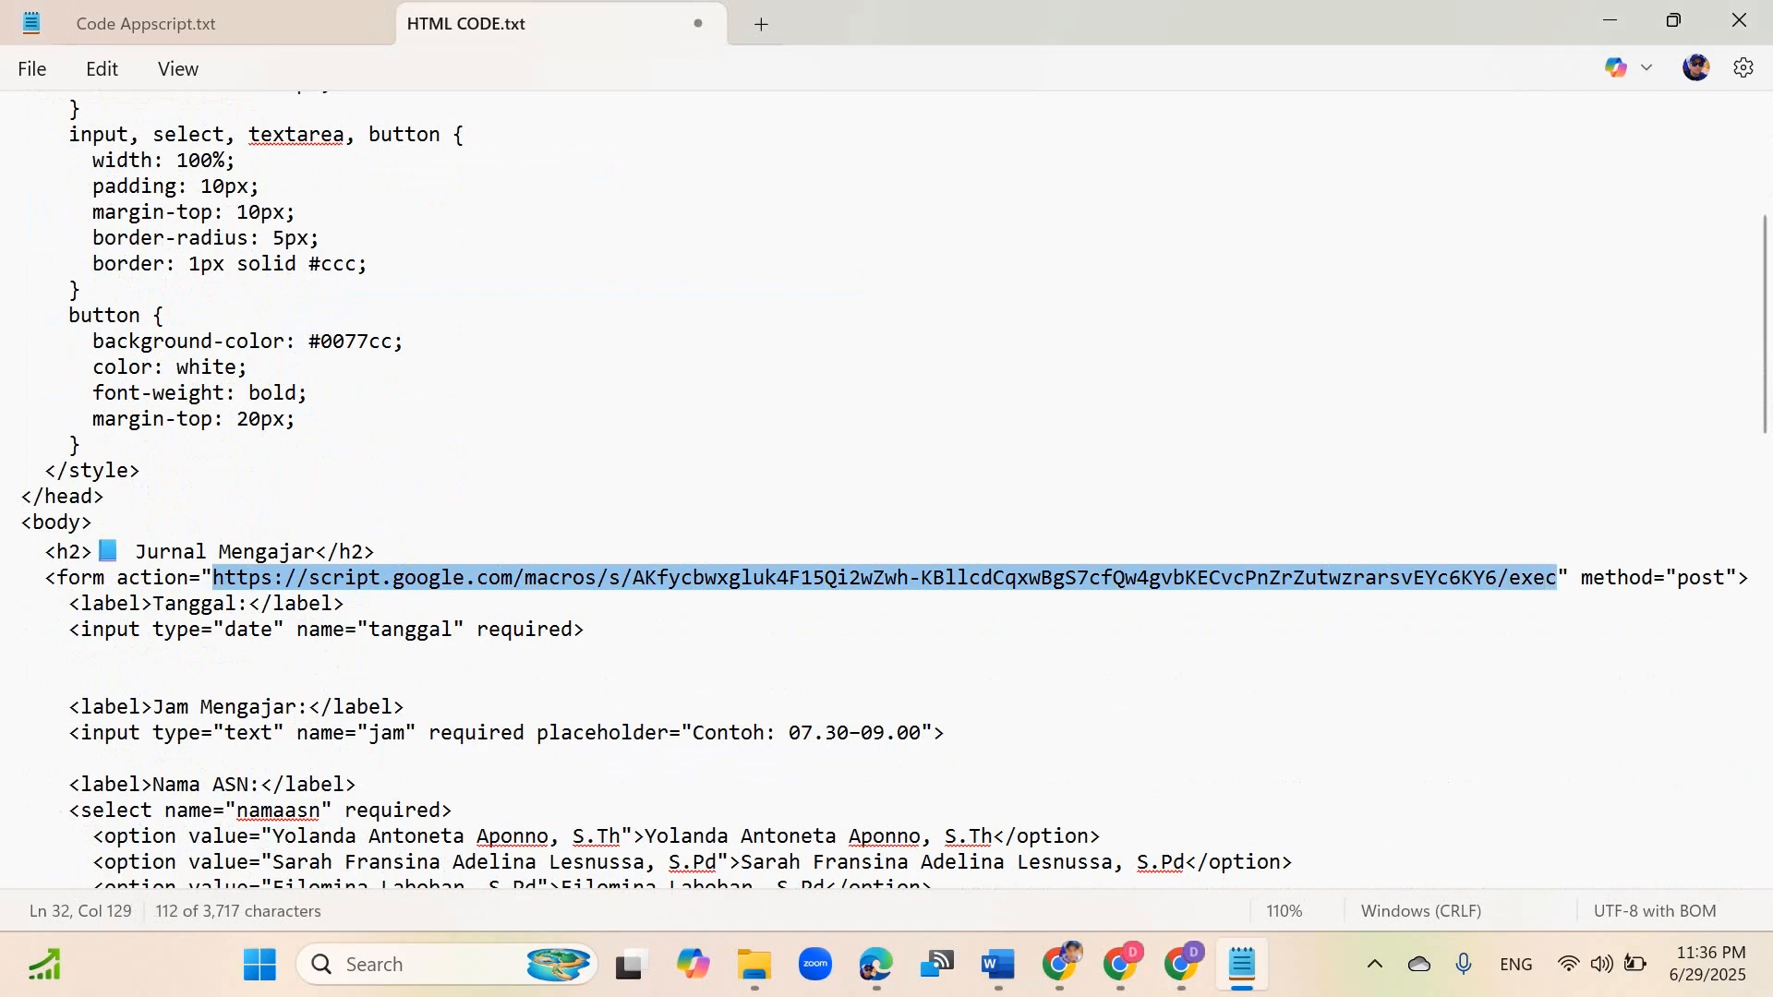
pyautogui.press('BackSpace')
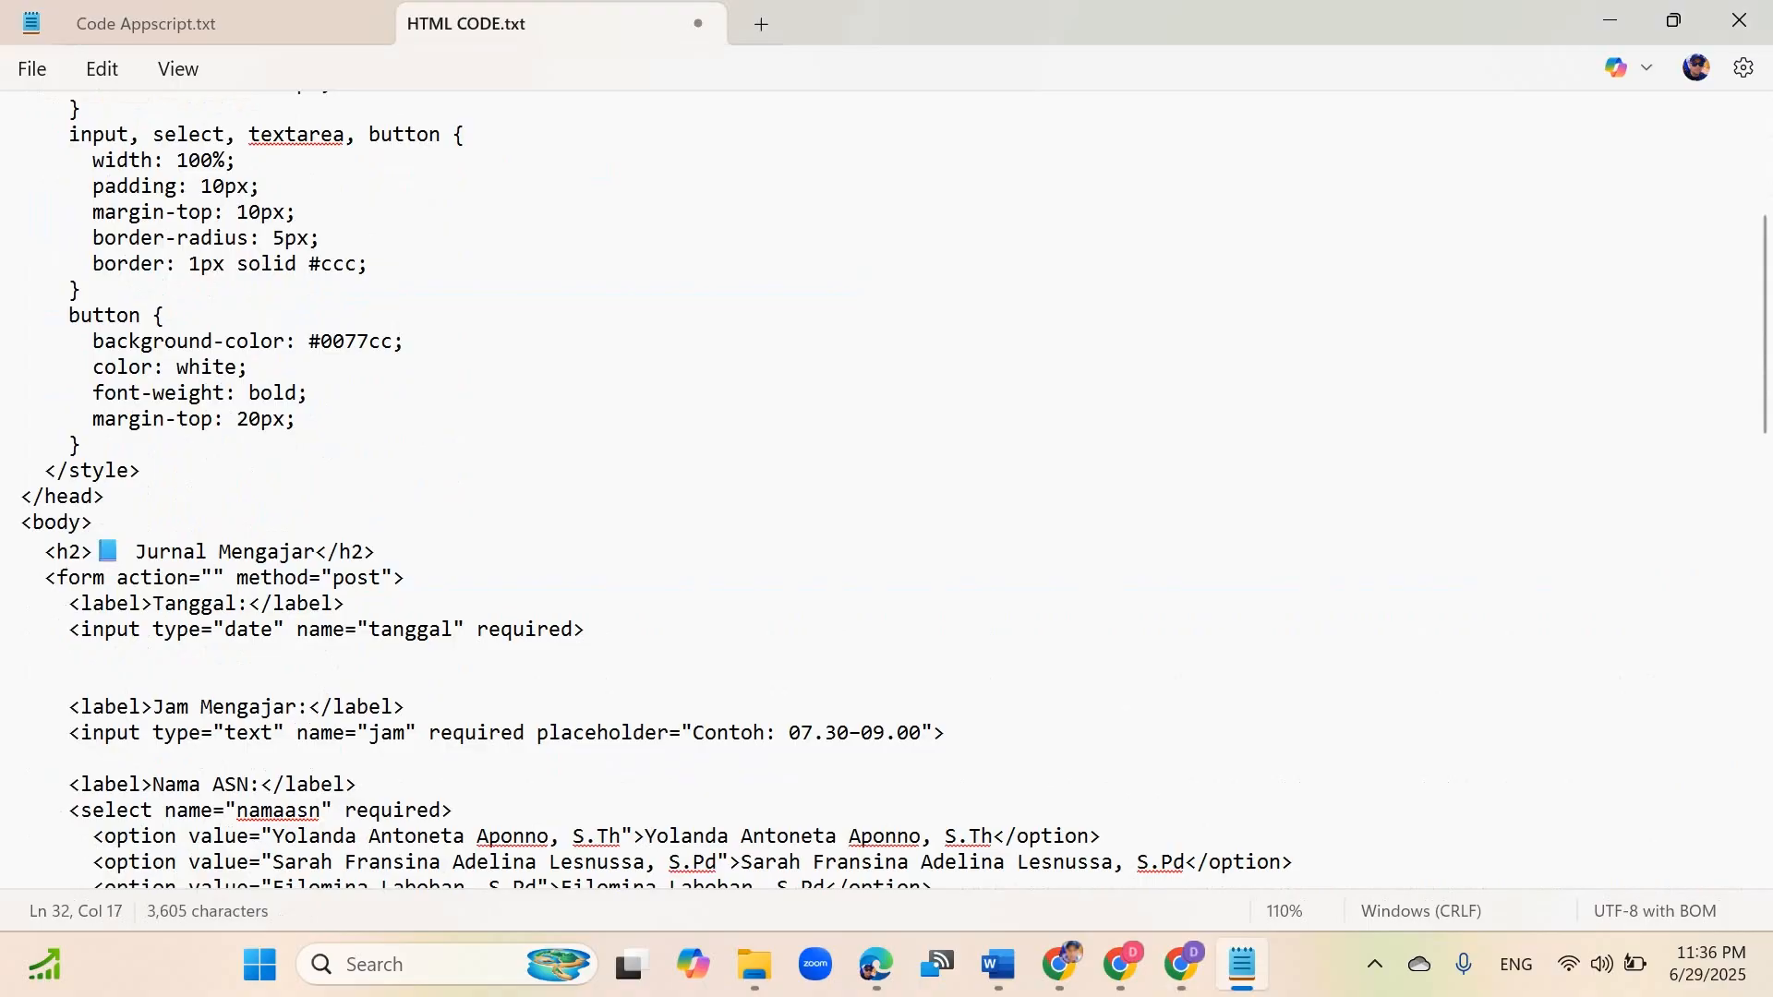
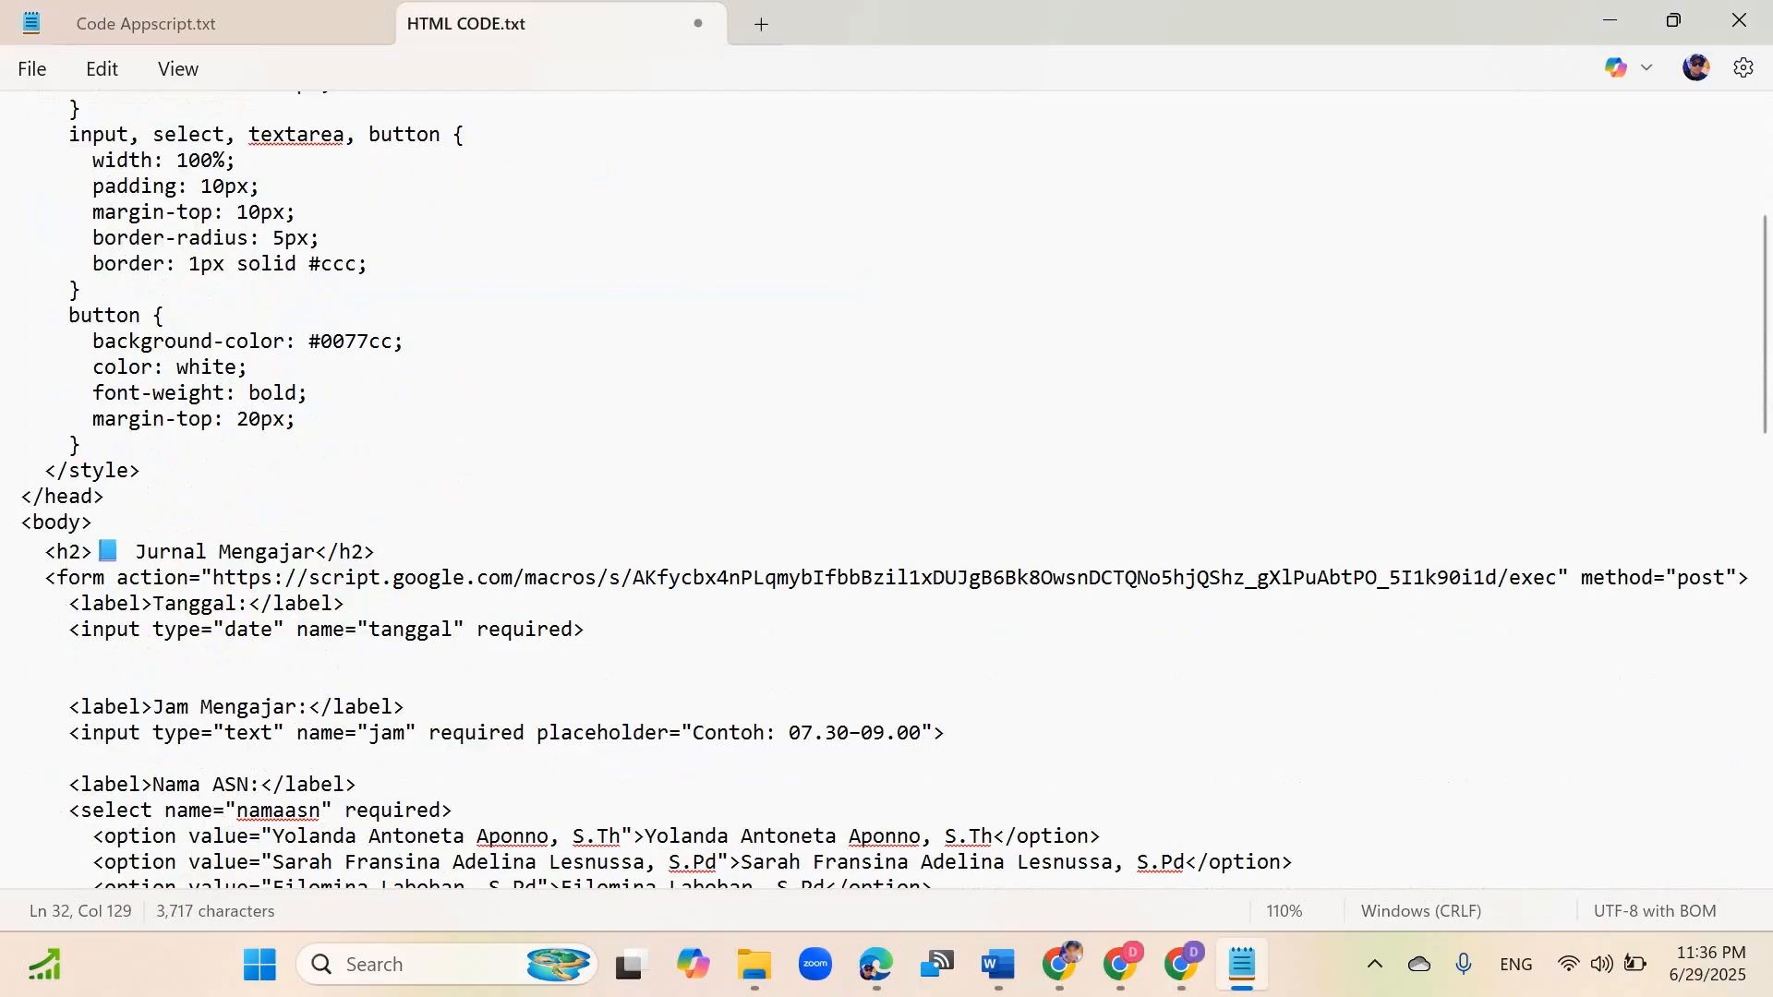
# Step: Close the deployment dialog, test-run the doPost function in the editor, and close the execution log
pyautogui.moveTo(213, 577); pyautogui.dragTo(1365, 577)
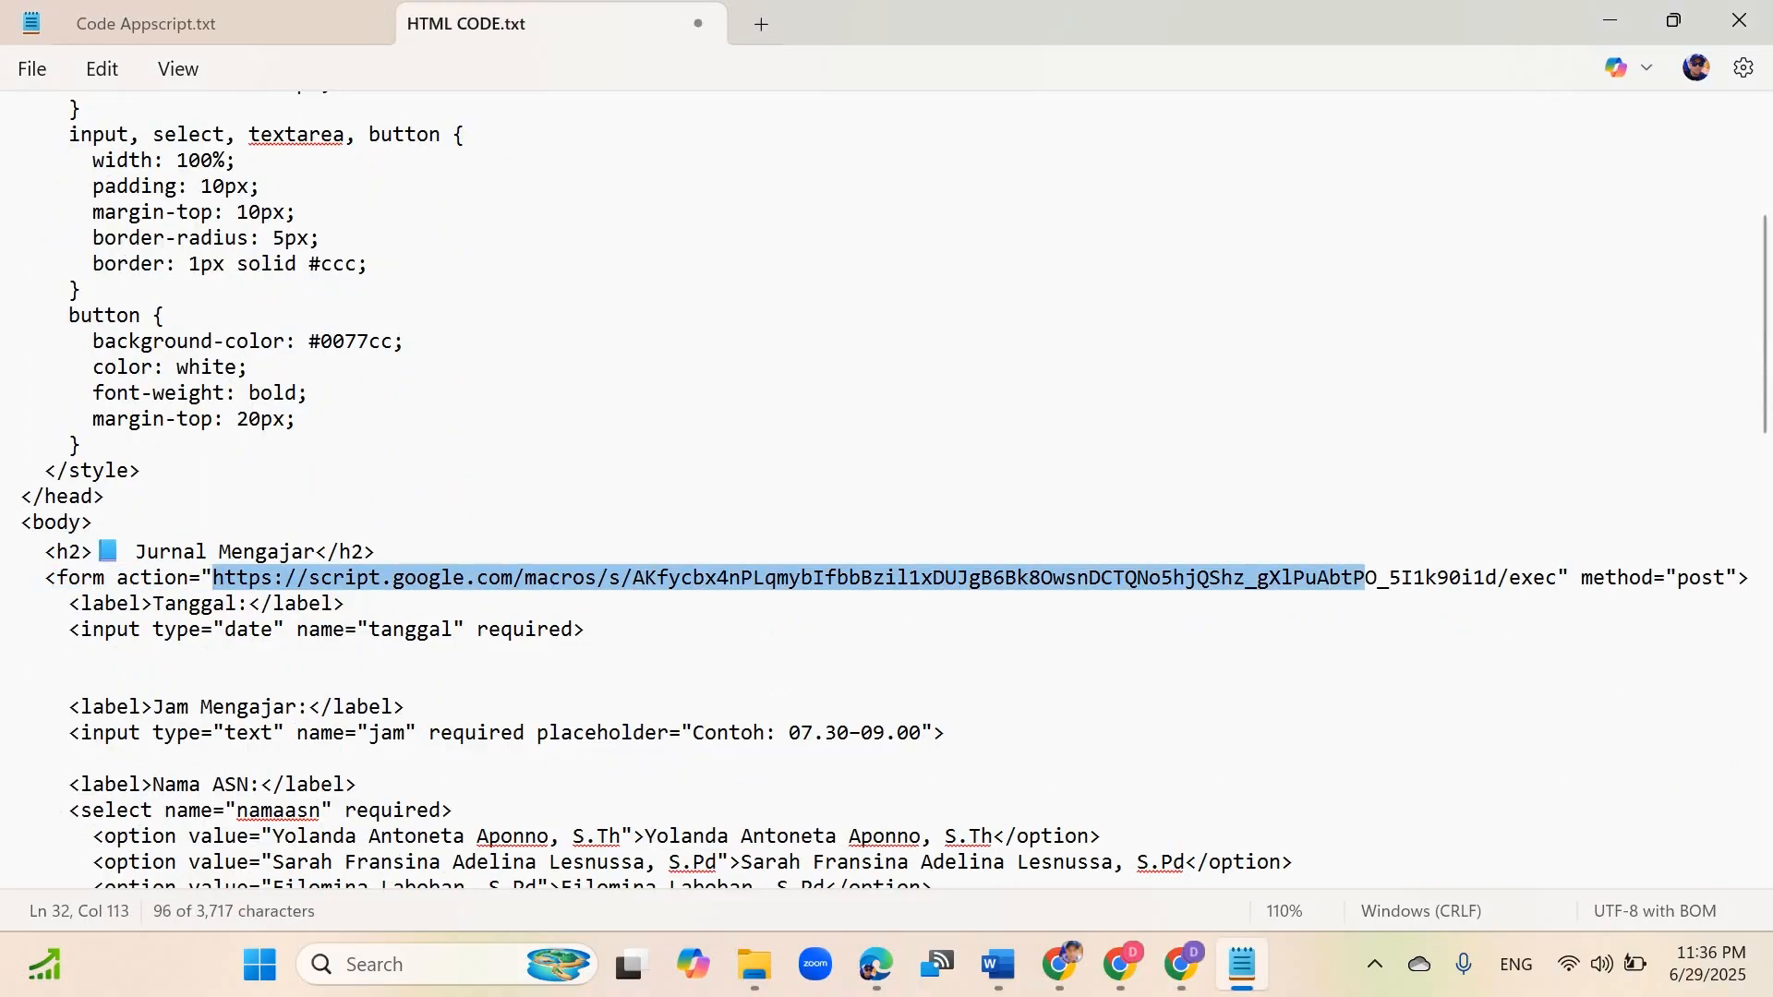
pyautogui.click(1181, 964)
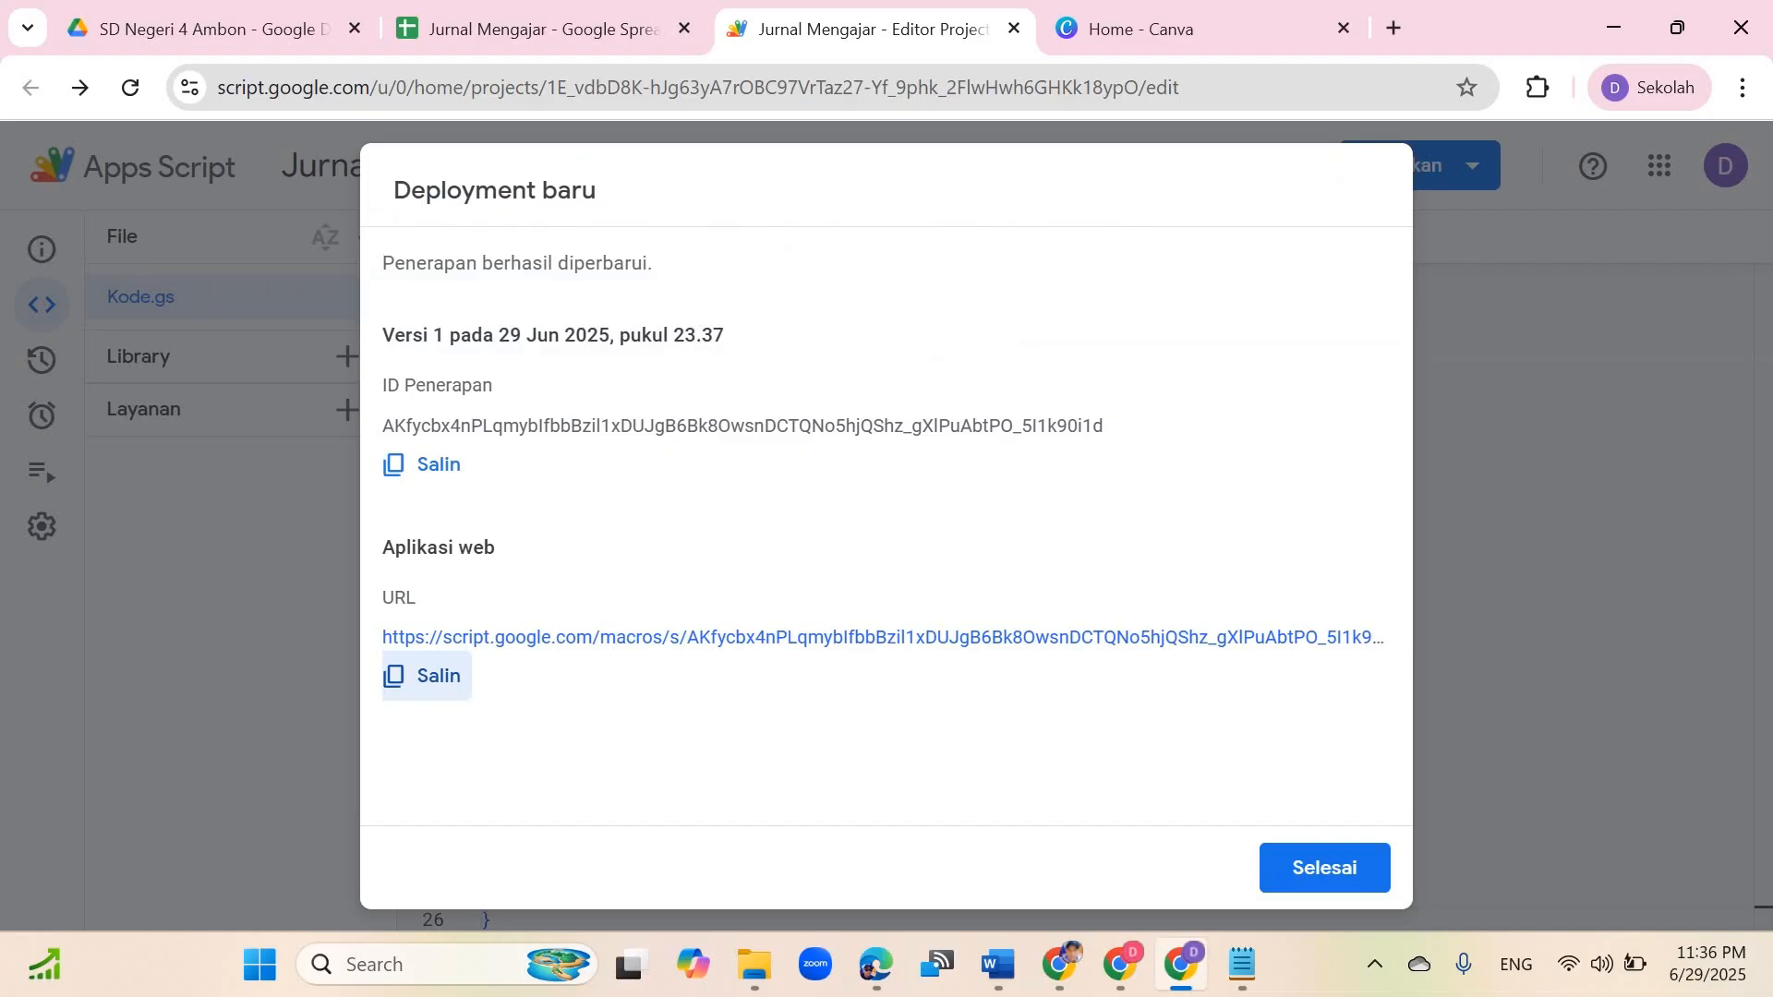
pyautogui.click(1242, 964)
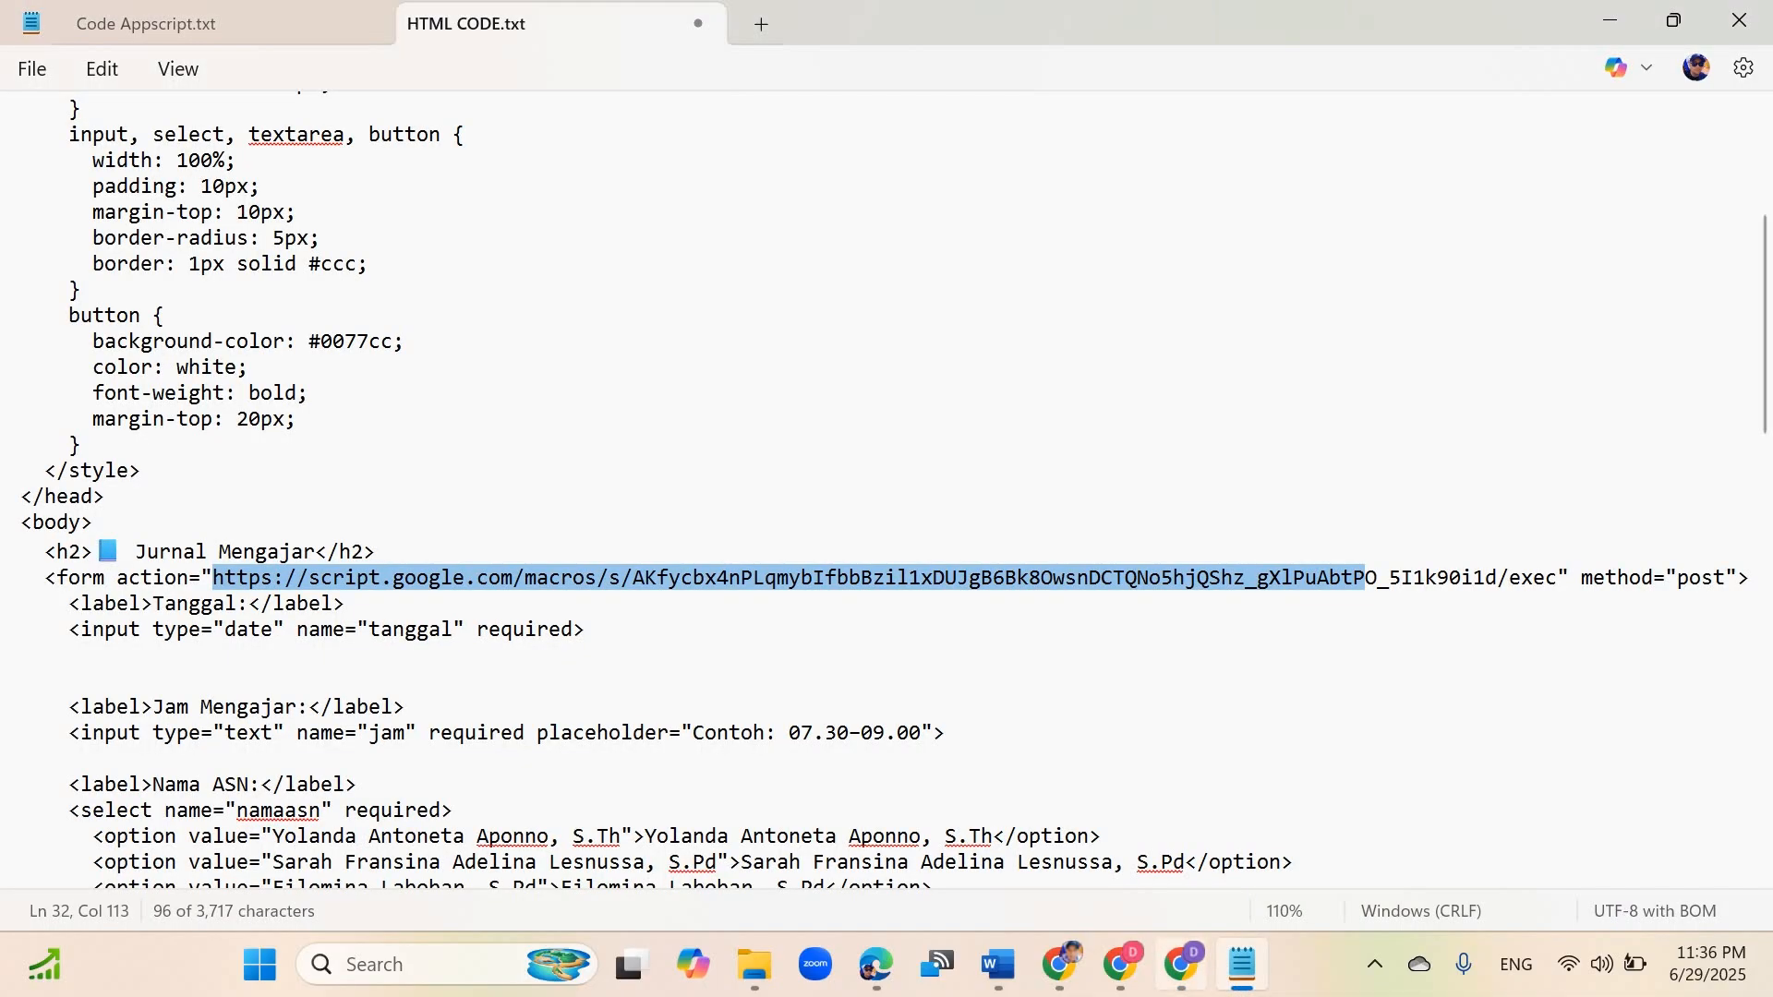
pyautogui.click(1180, 964)
pyautogui.press('Escape')
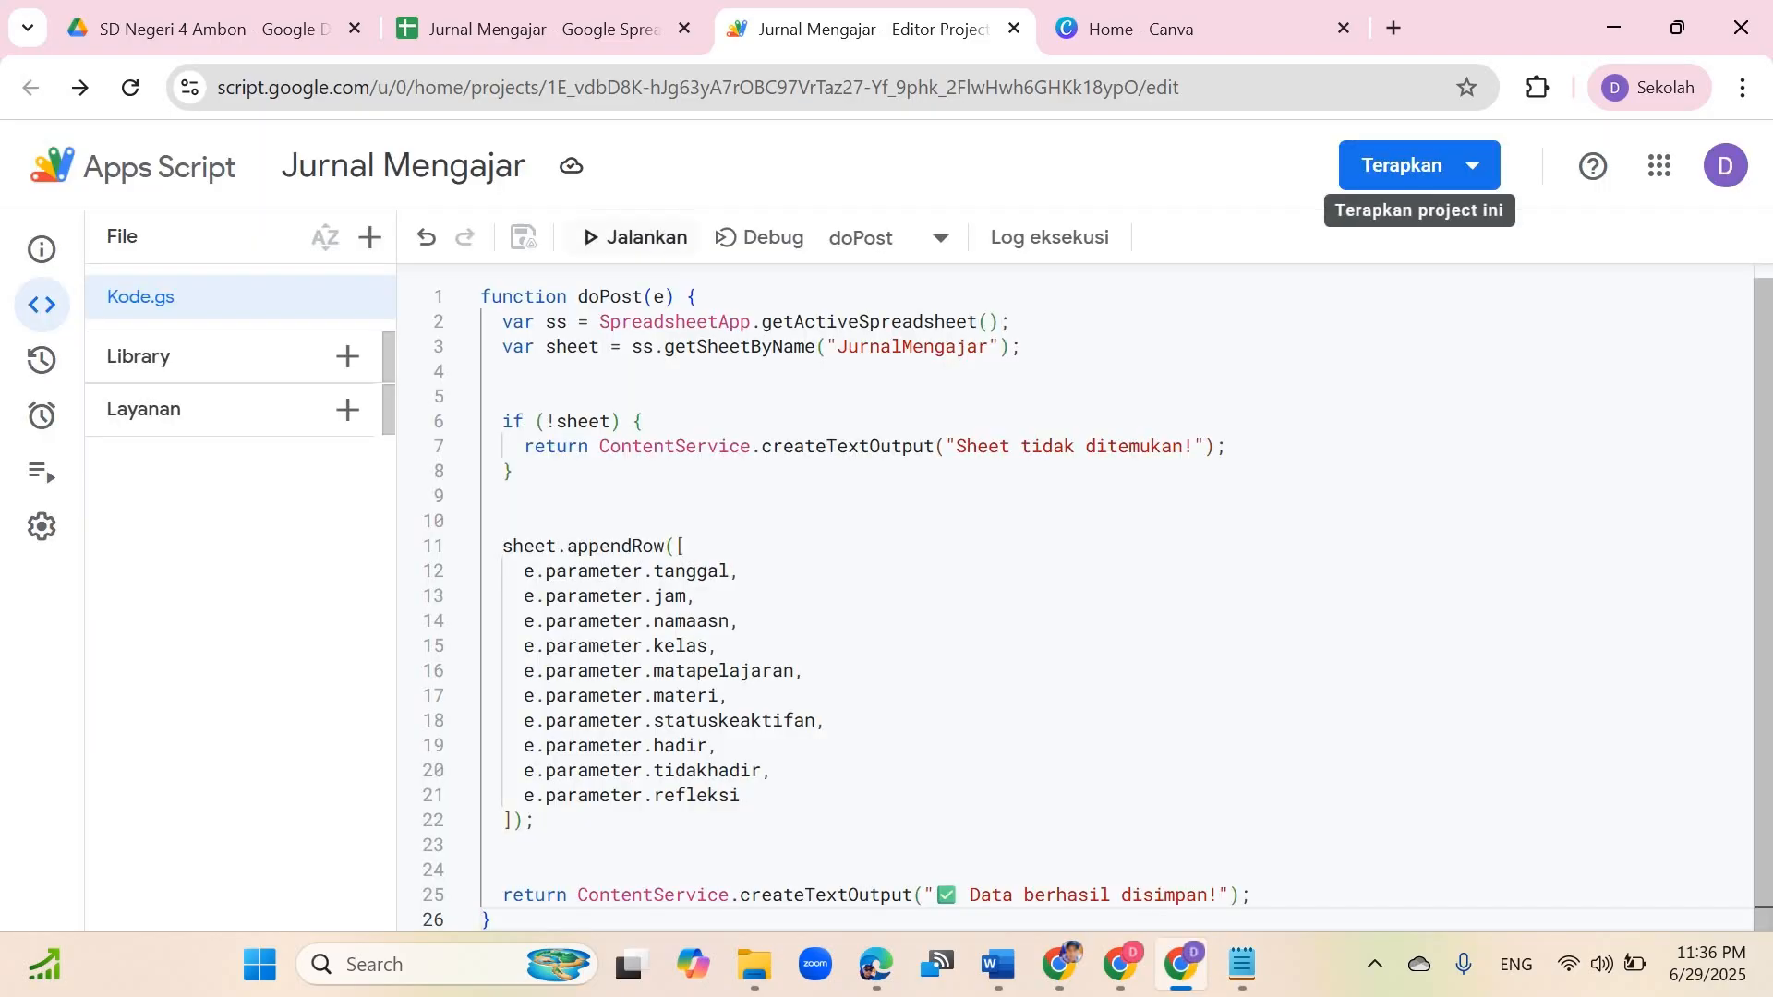
pyautogui.click(637, 237)
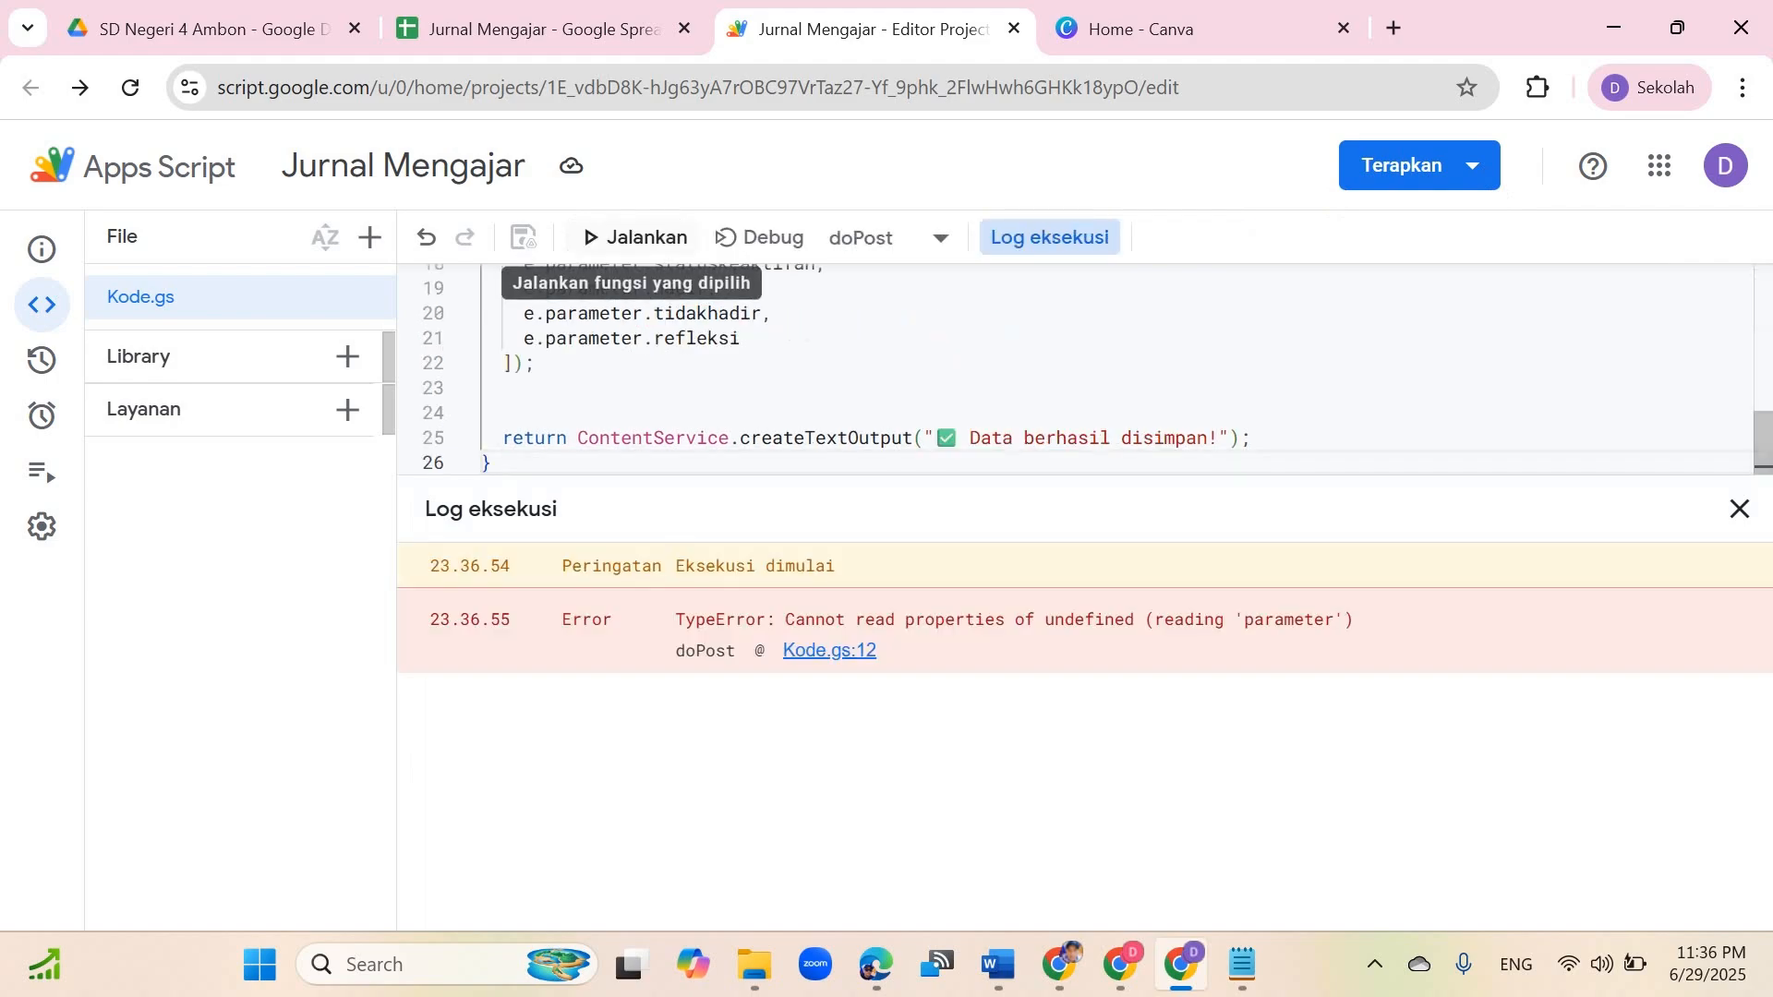
pyautogui.click(1738, 508)
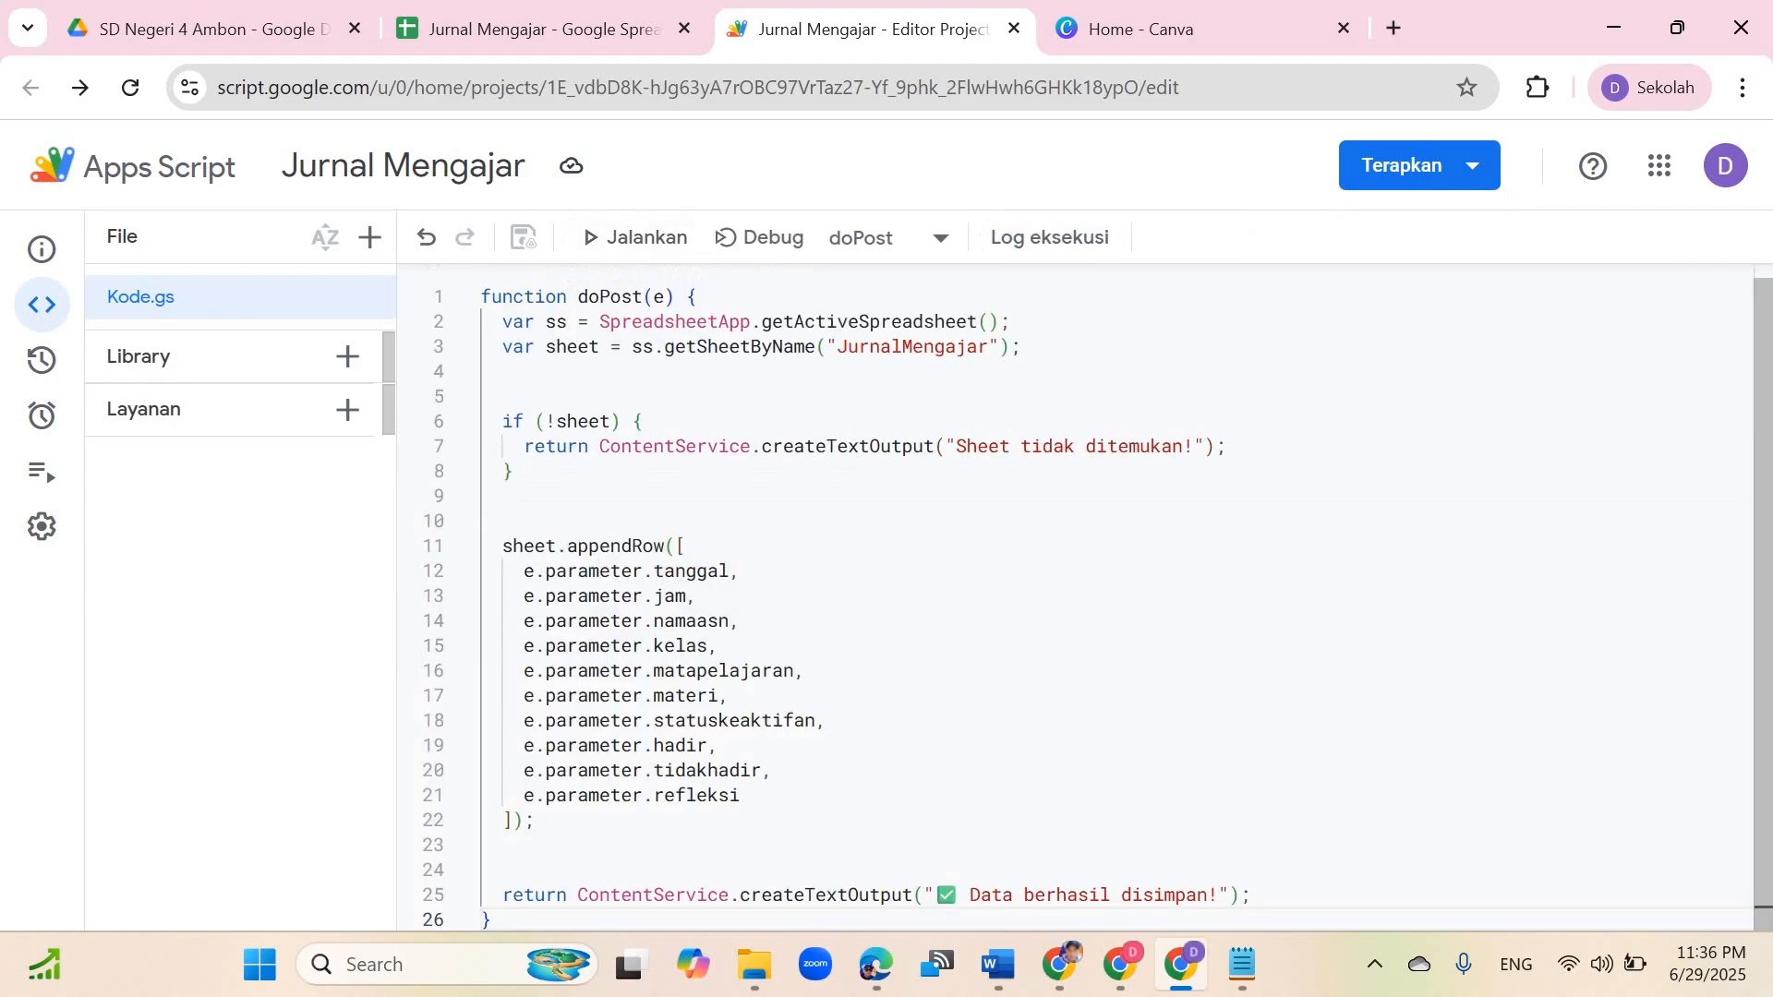
# Step: Select all of the HTML form code in HTML CODE.txt and open the Canva tab in the browser
pyautogui.click(1242, 964)
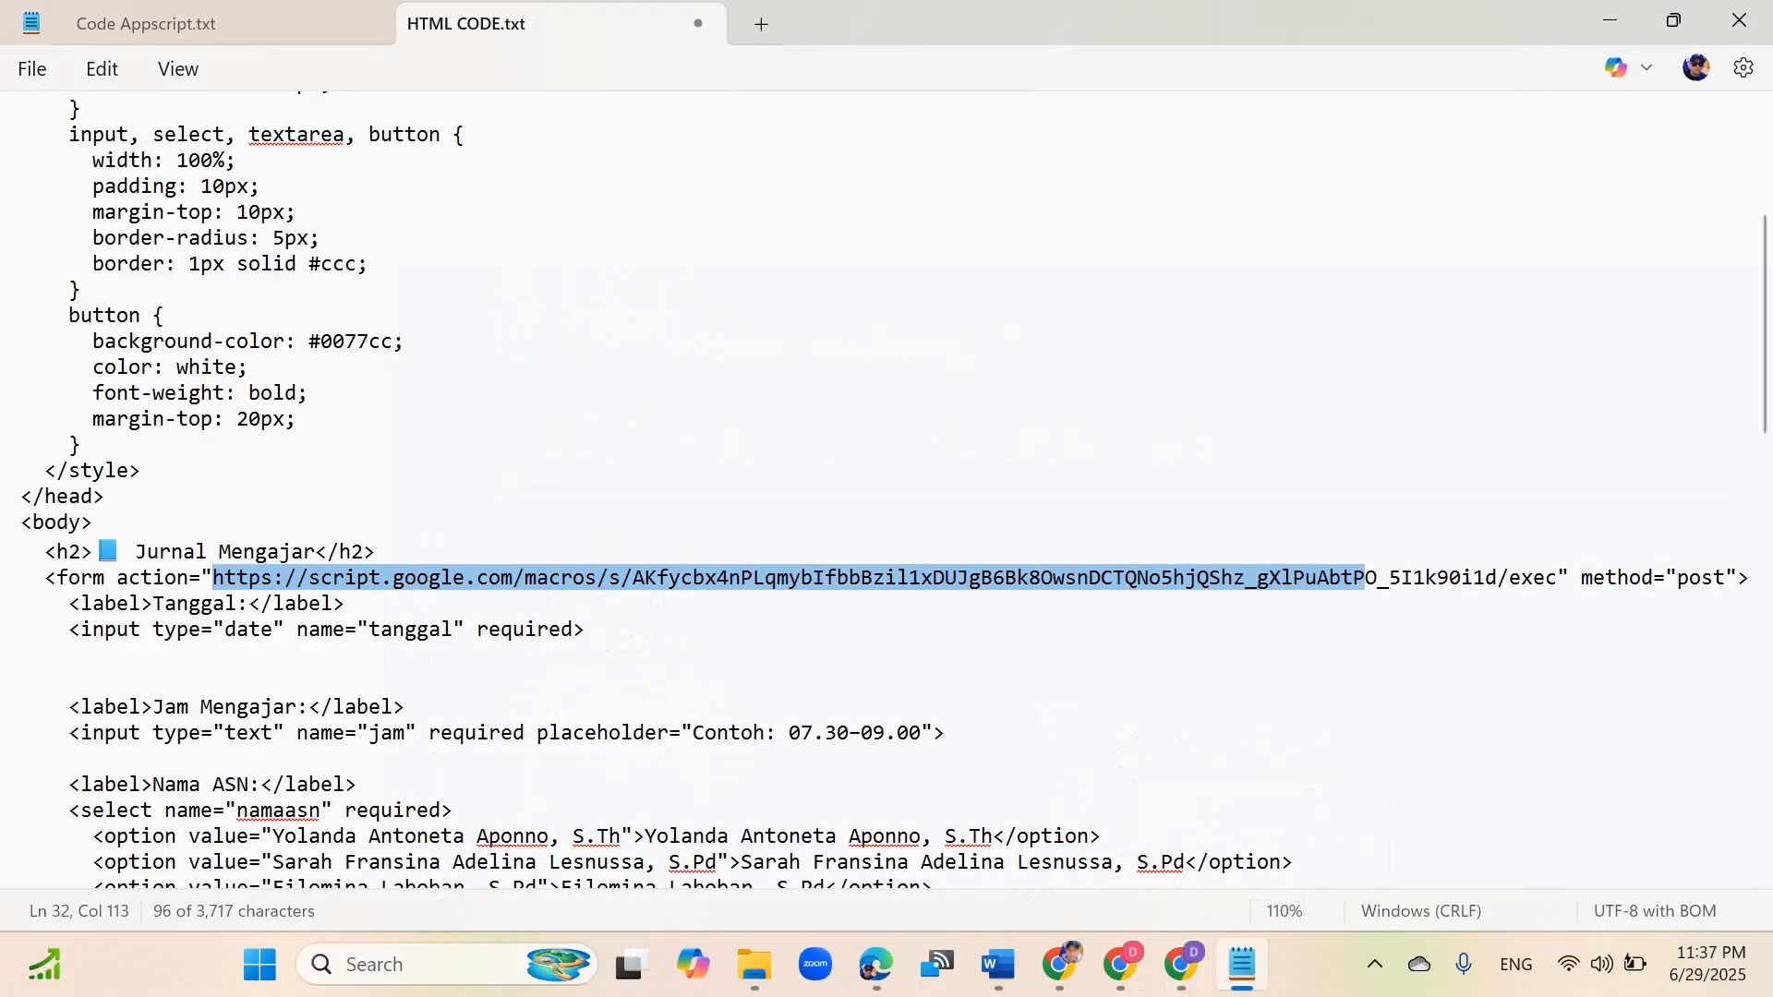
pyautogui.scroll(5, 886, 490)
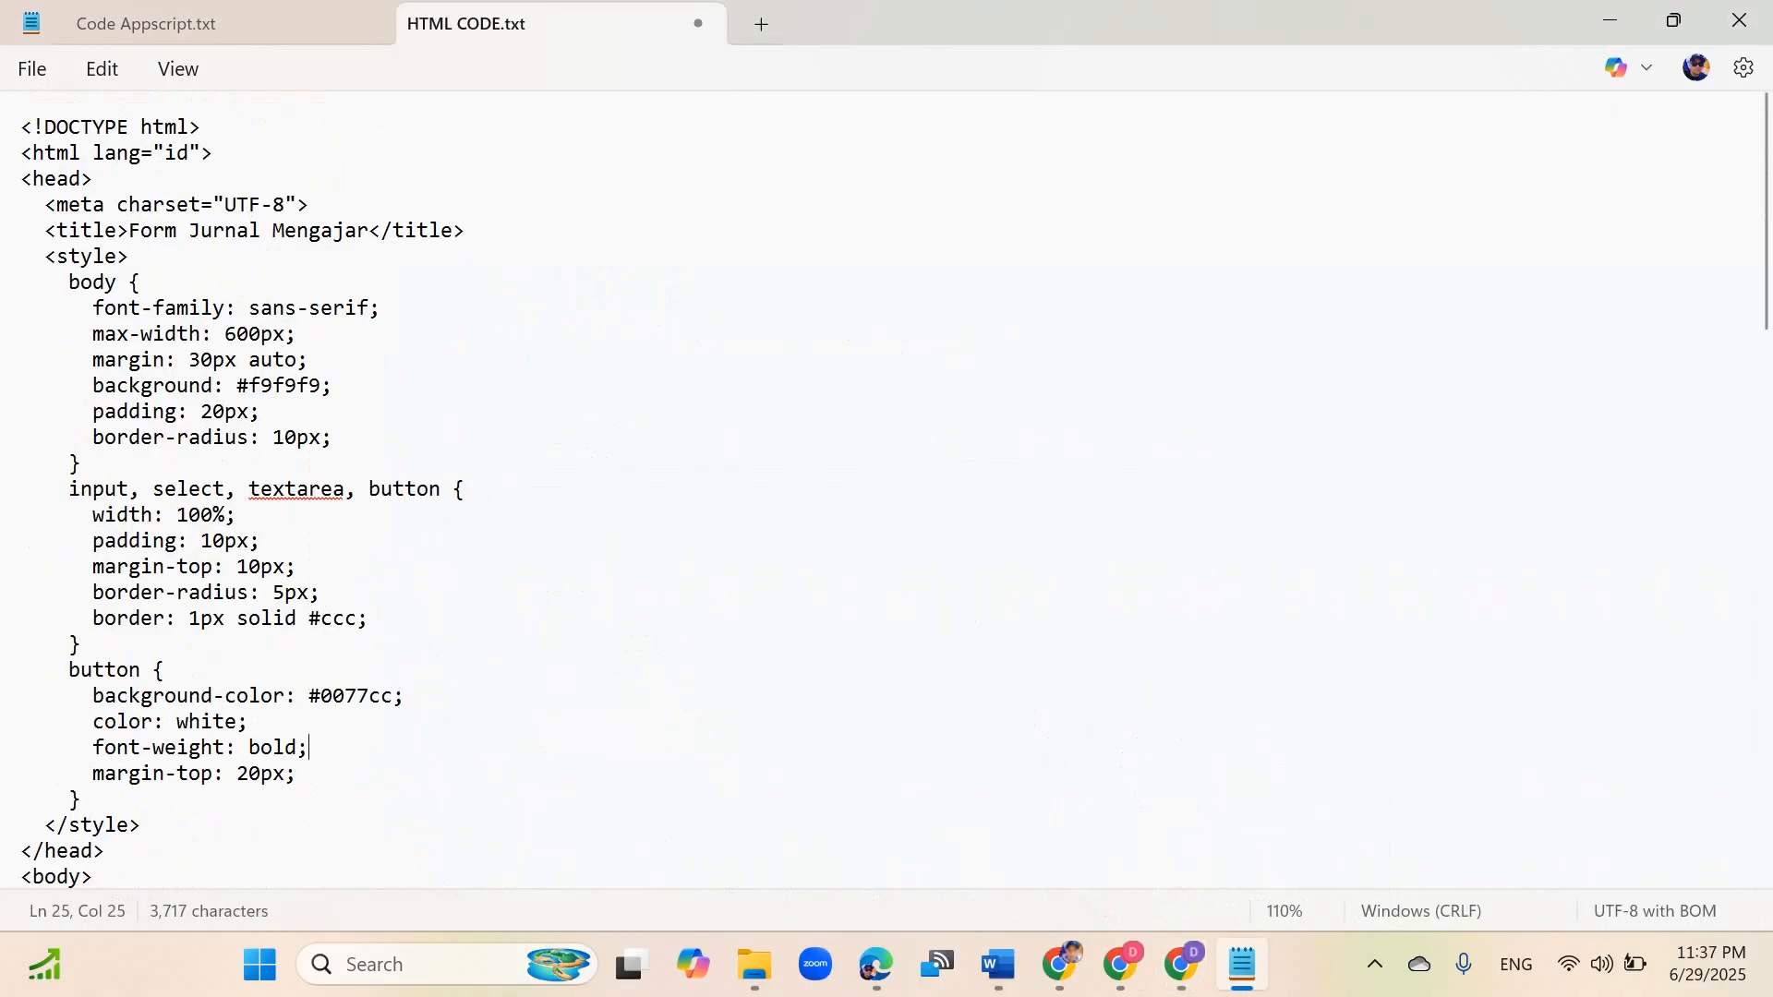
pyautogui.click(333, 386)
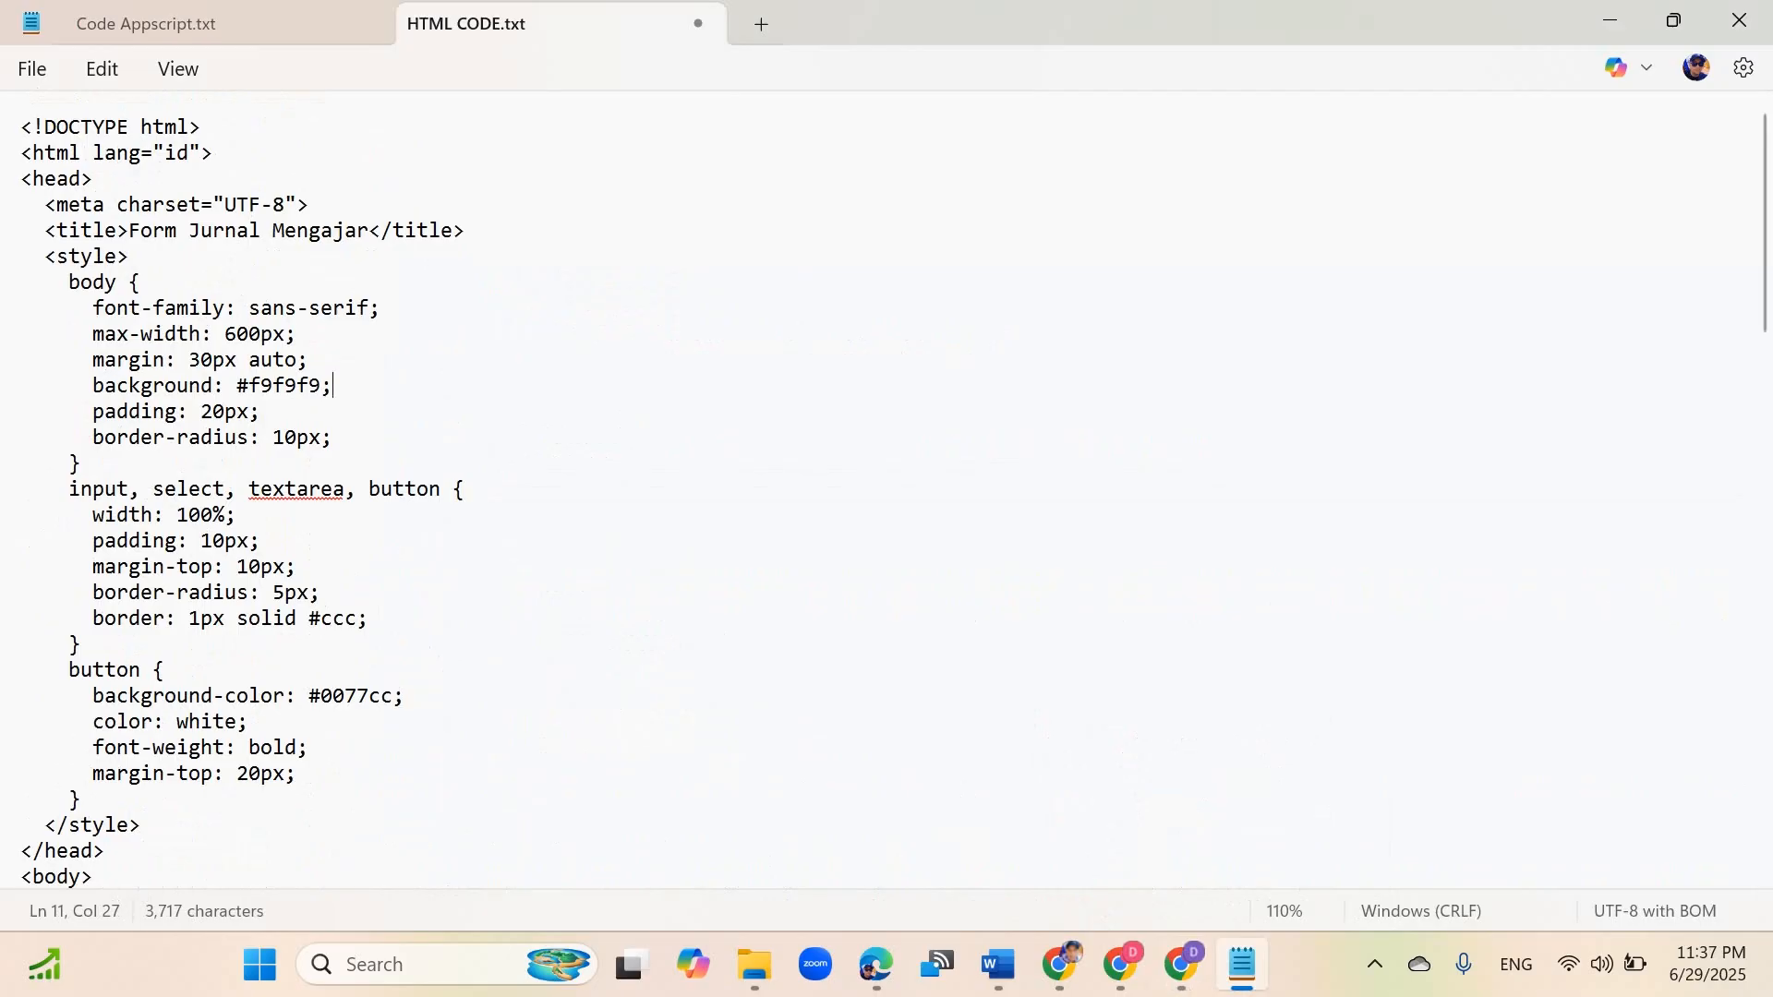
pyautogui.scroll(-17, 885, 717)
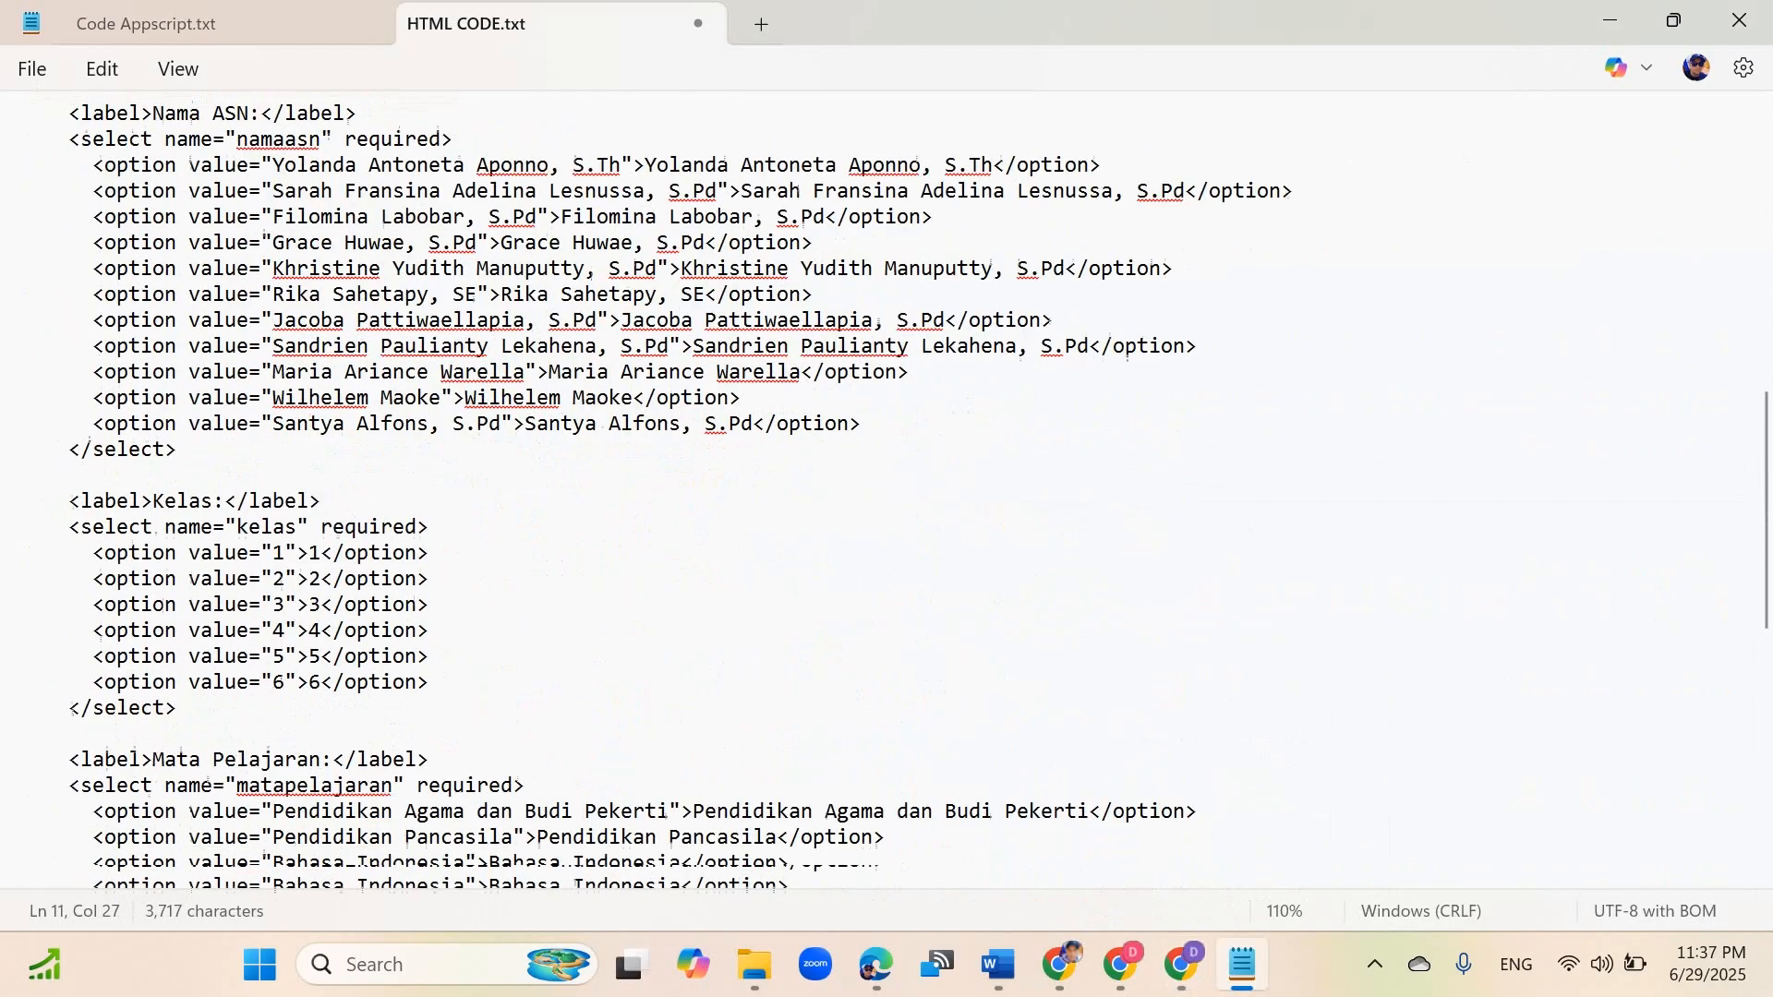
pyautogui.scroll(-7, 884, 716)
pyautogui.scroll(10, 884, 716)
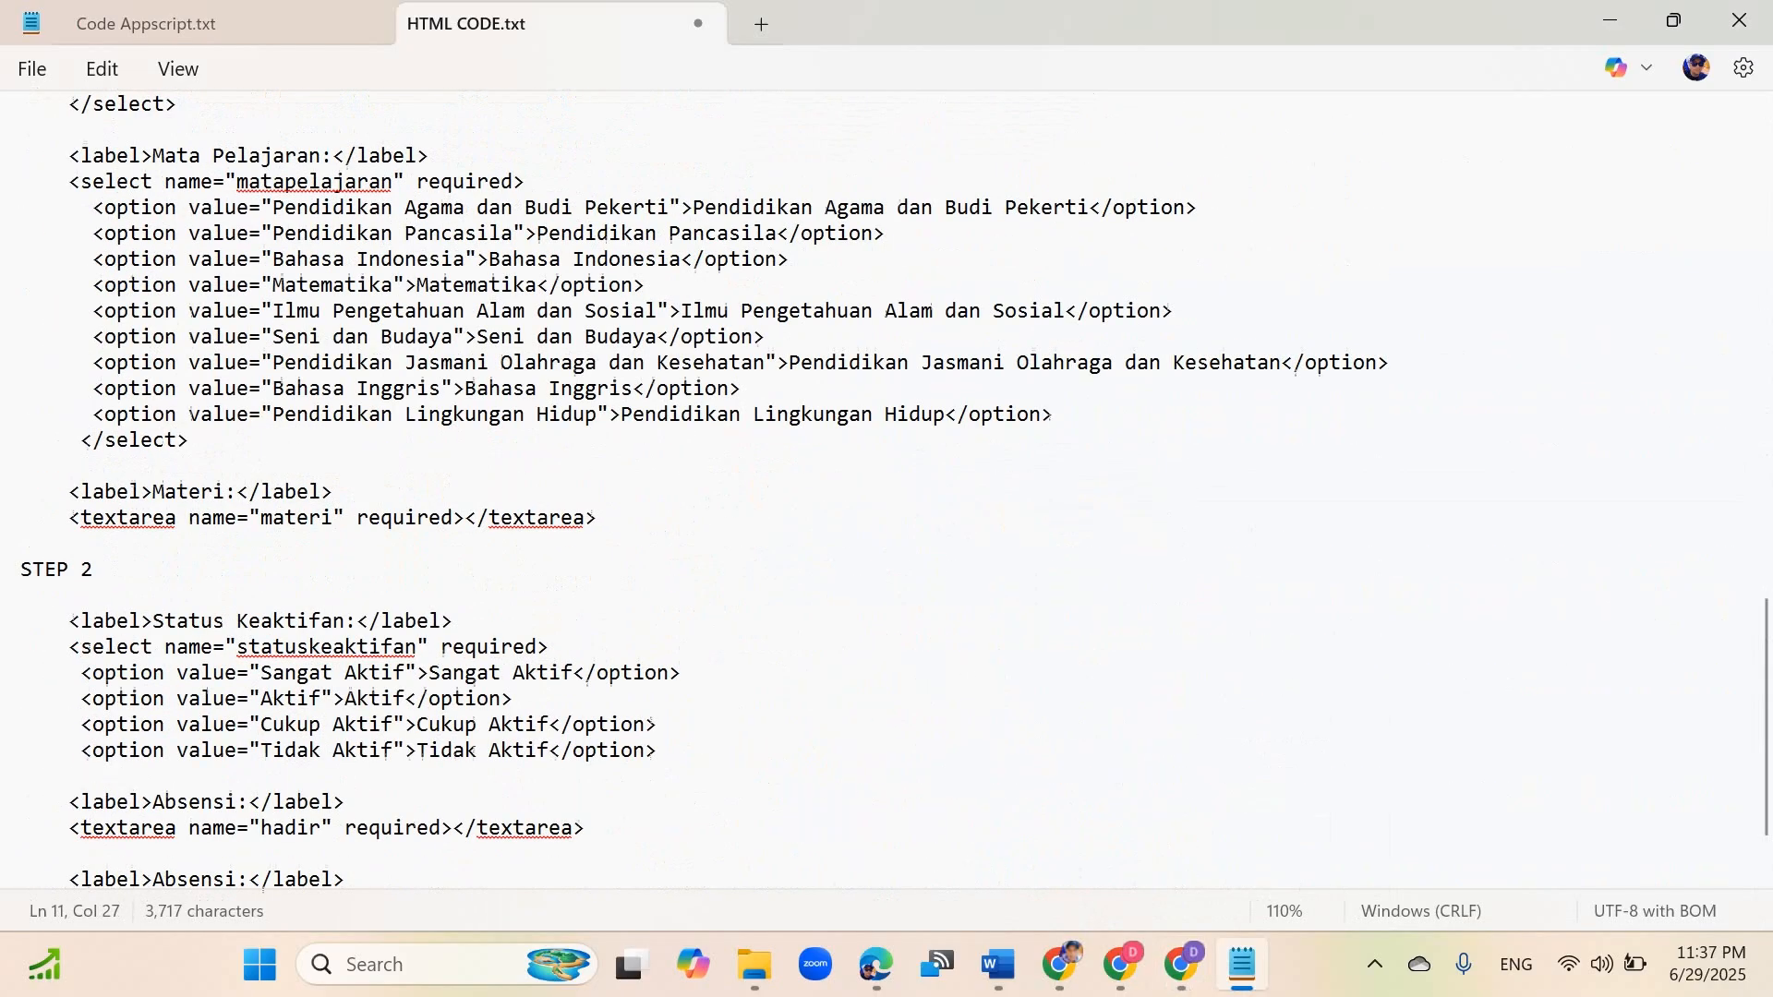
pyautogui.scroll(15, 884, 717)
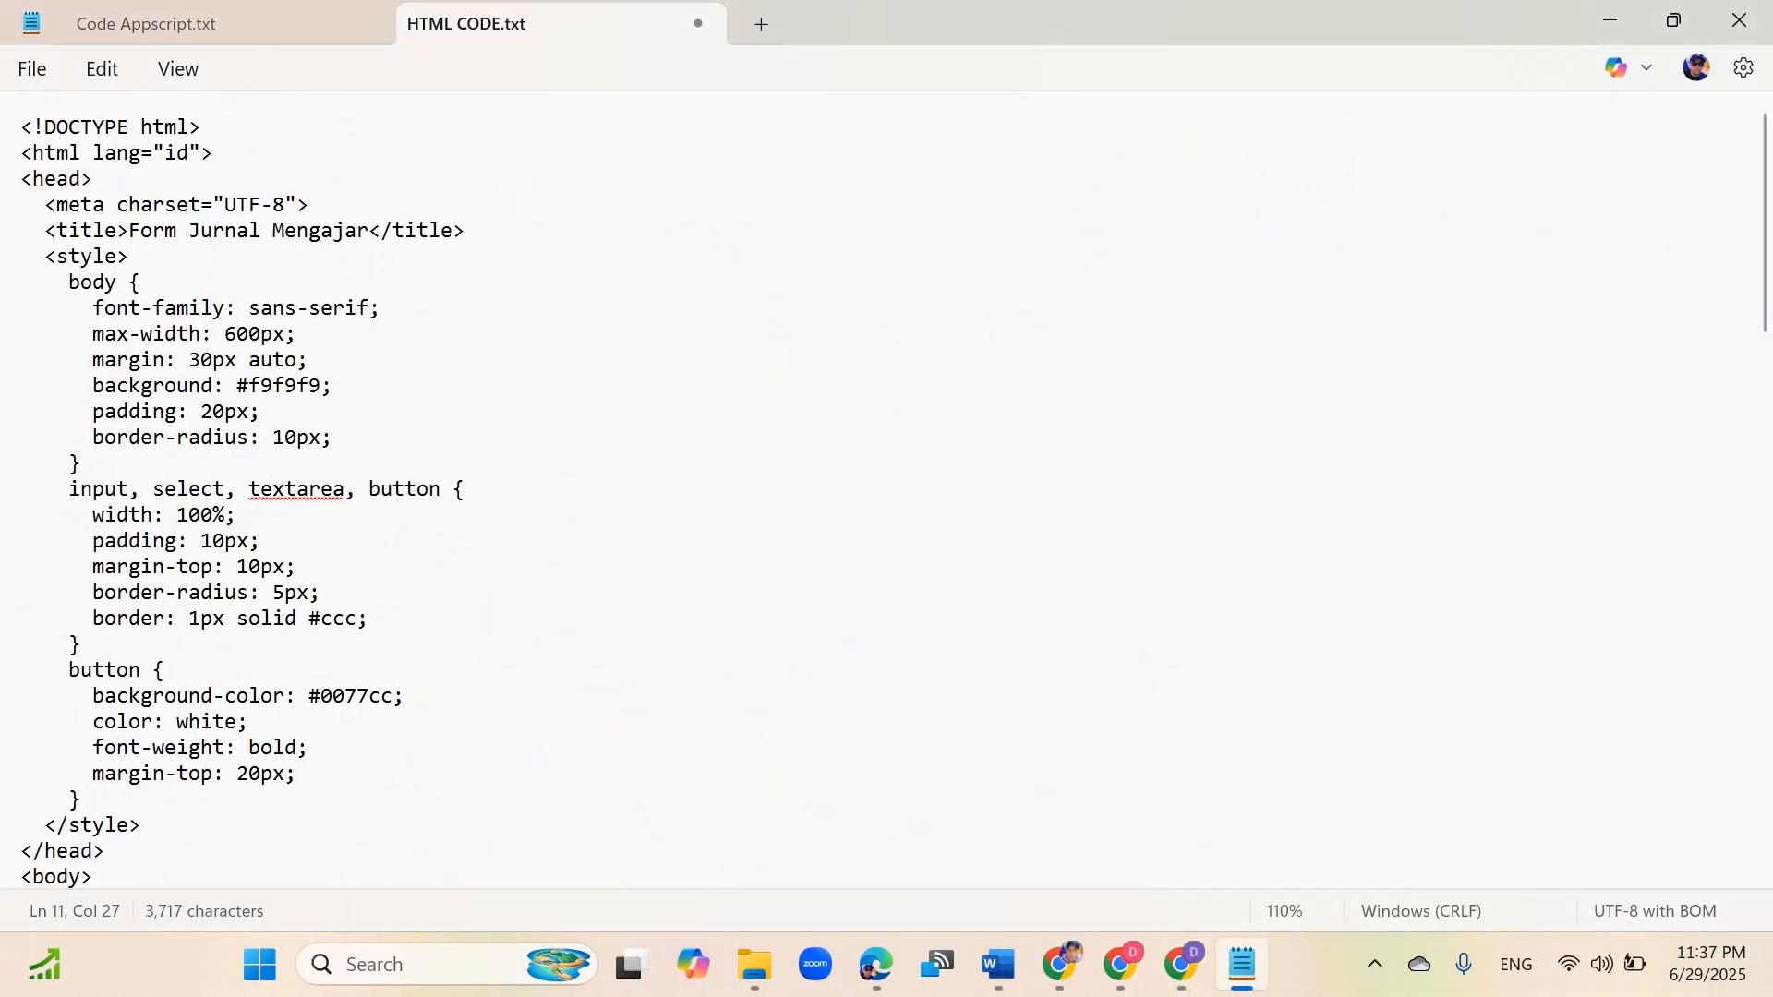
pyautogui.click(310, 361)
pyautogui.hotkey('ctrl', 'a')
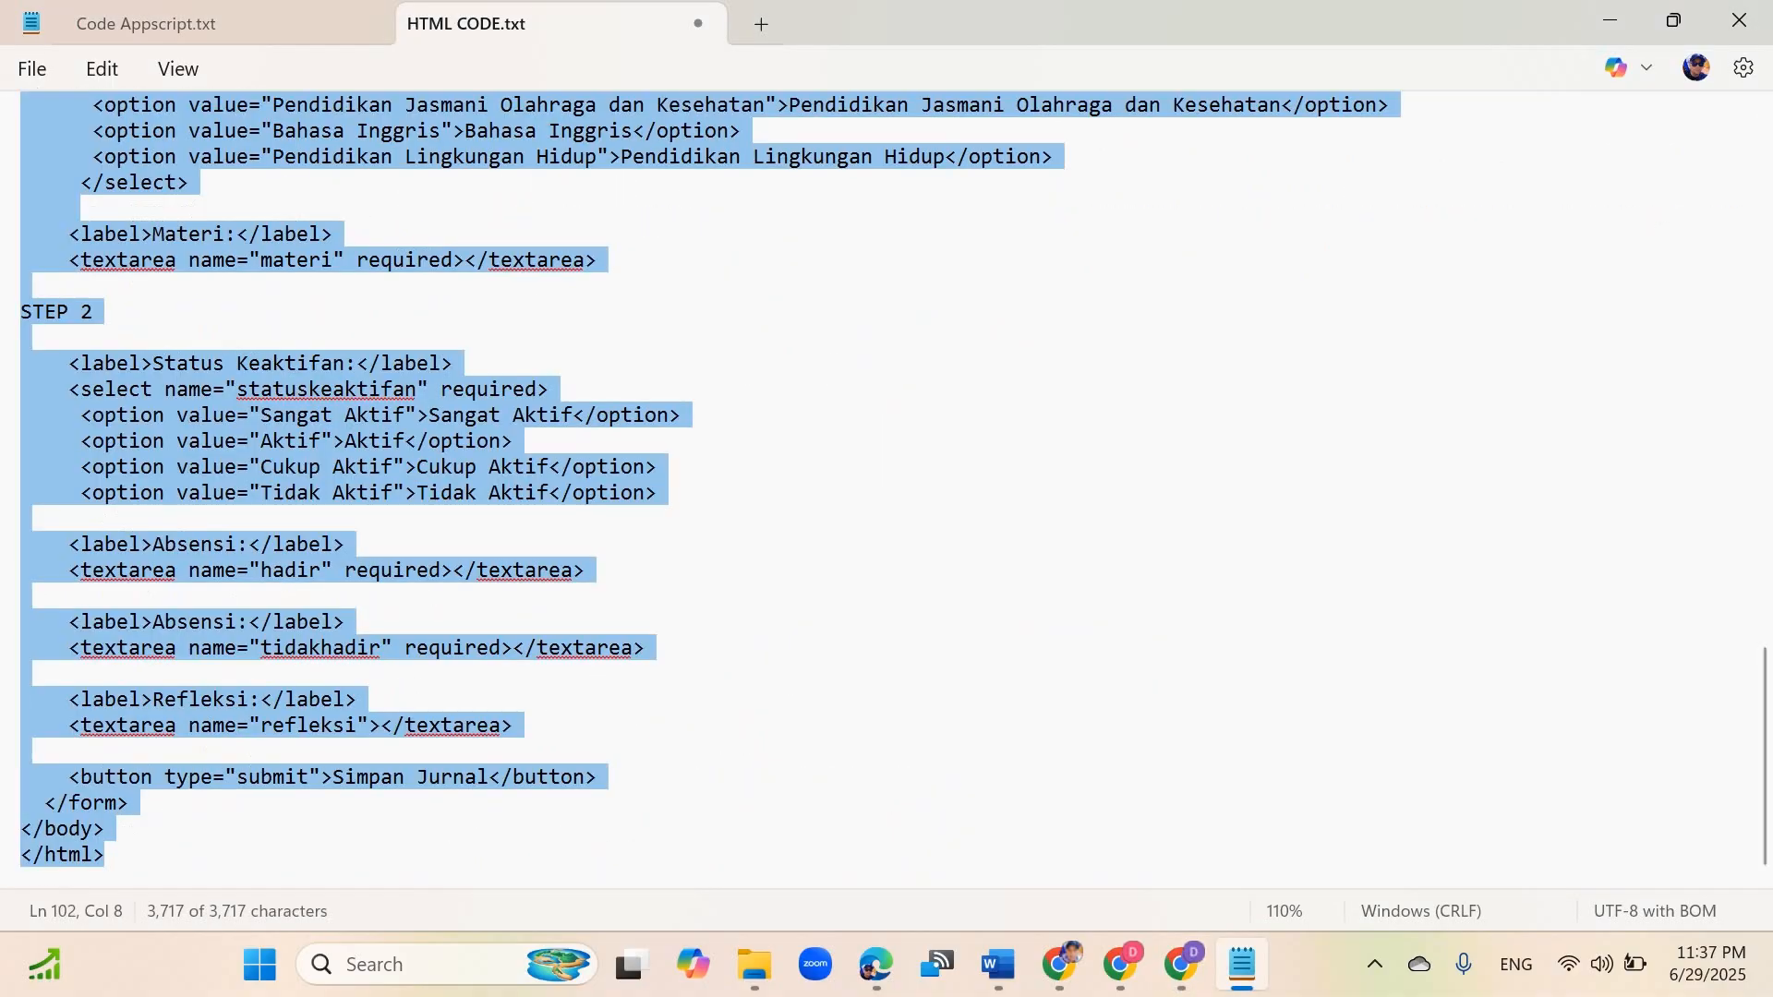
pyautogui.click(1181, 964)
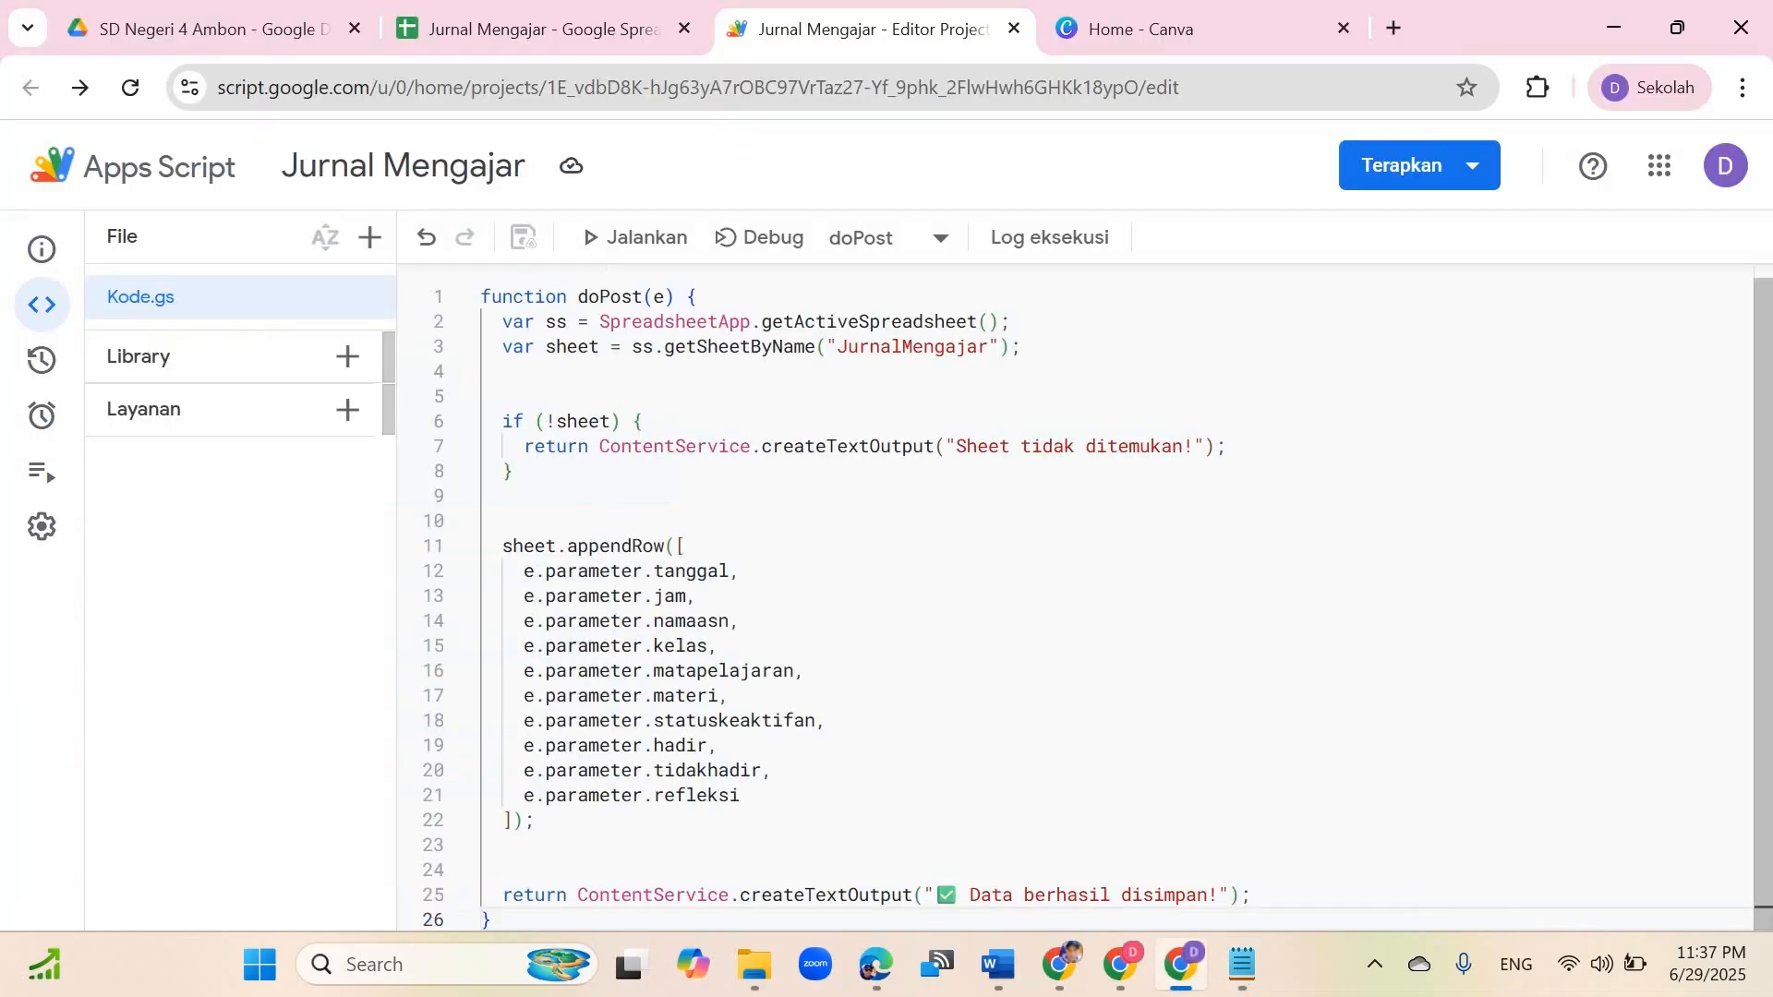
pyautogui.click(1191, 29)
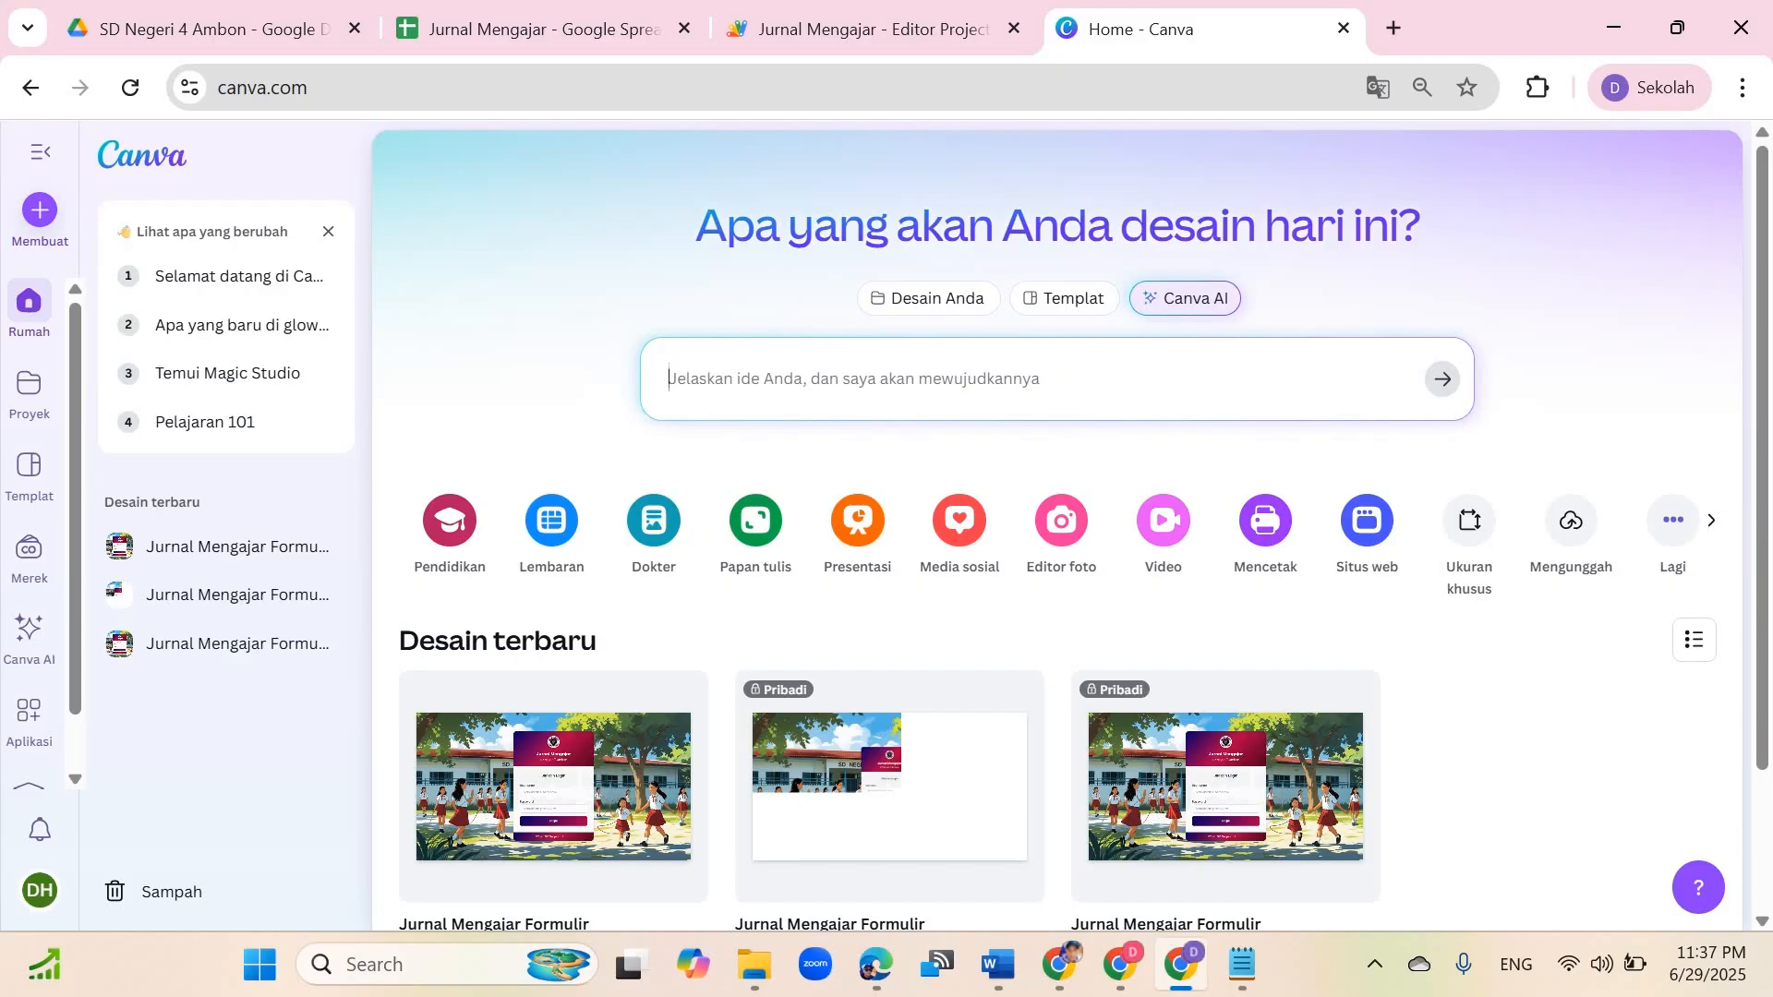
# Step: Open Canva AI's code mode, paste the HTML form code into the prompt, and submit it
pyautogui.click(29, 630)
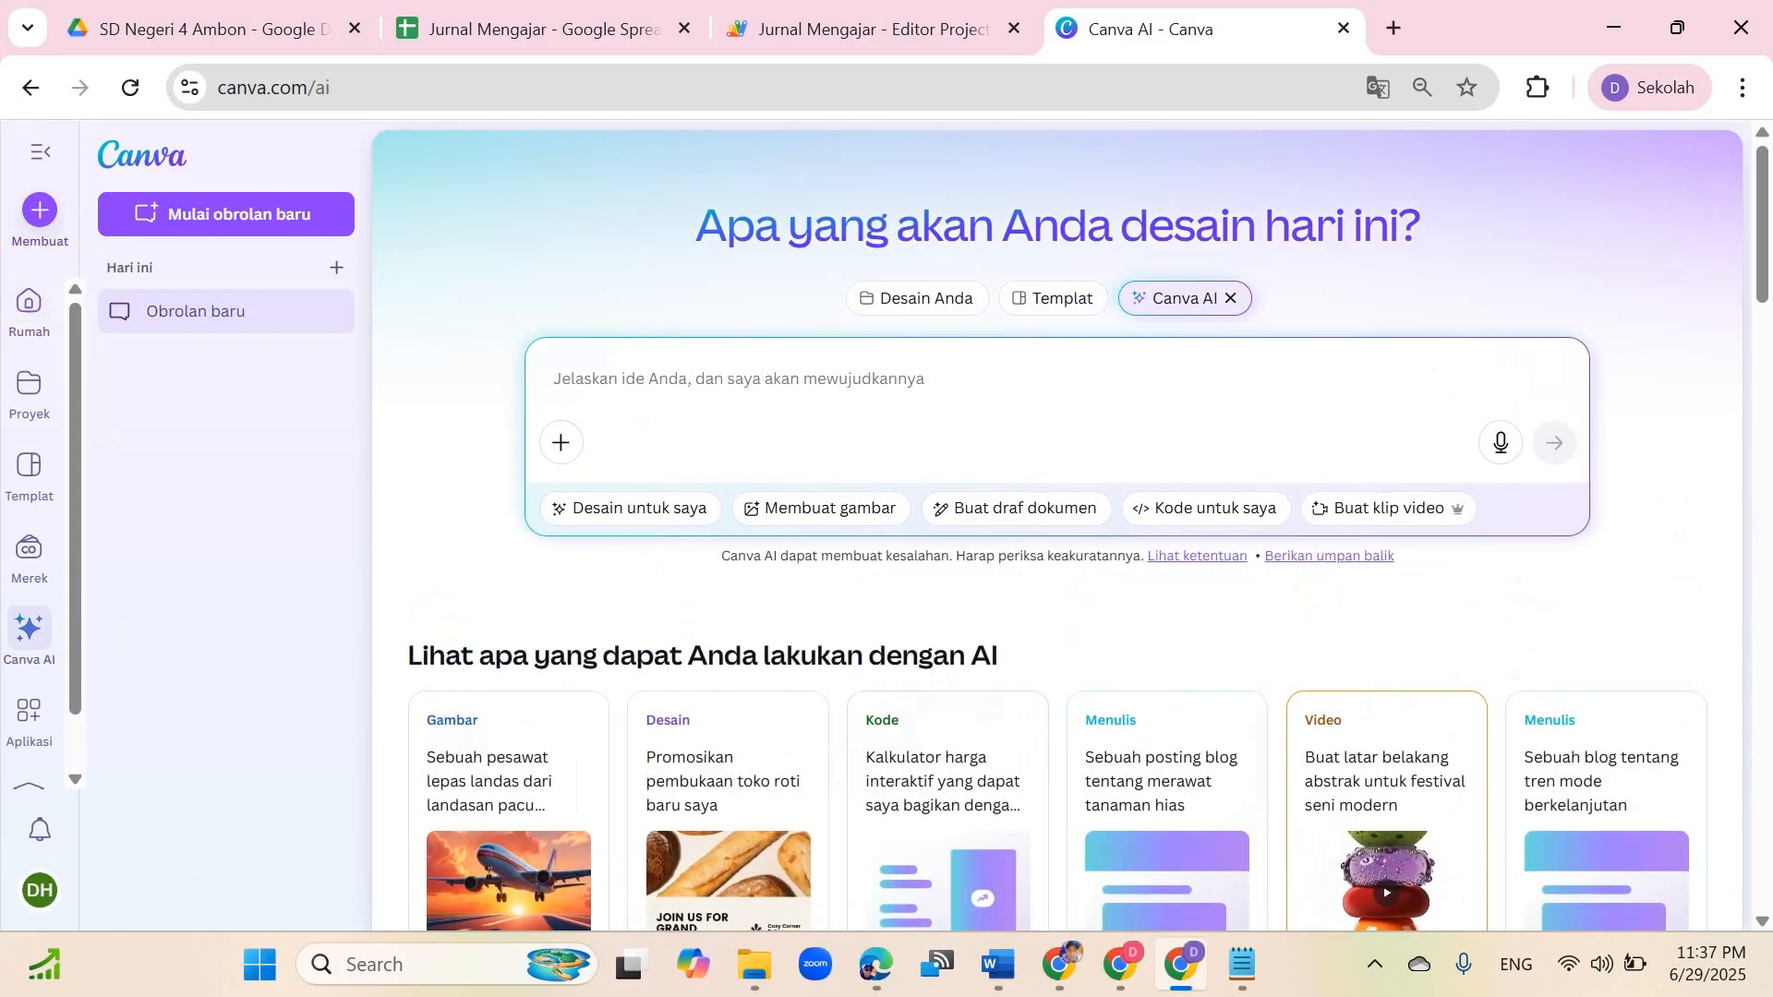
pyautogui.click(1206, 508)
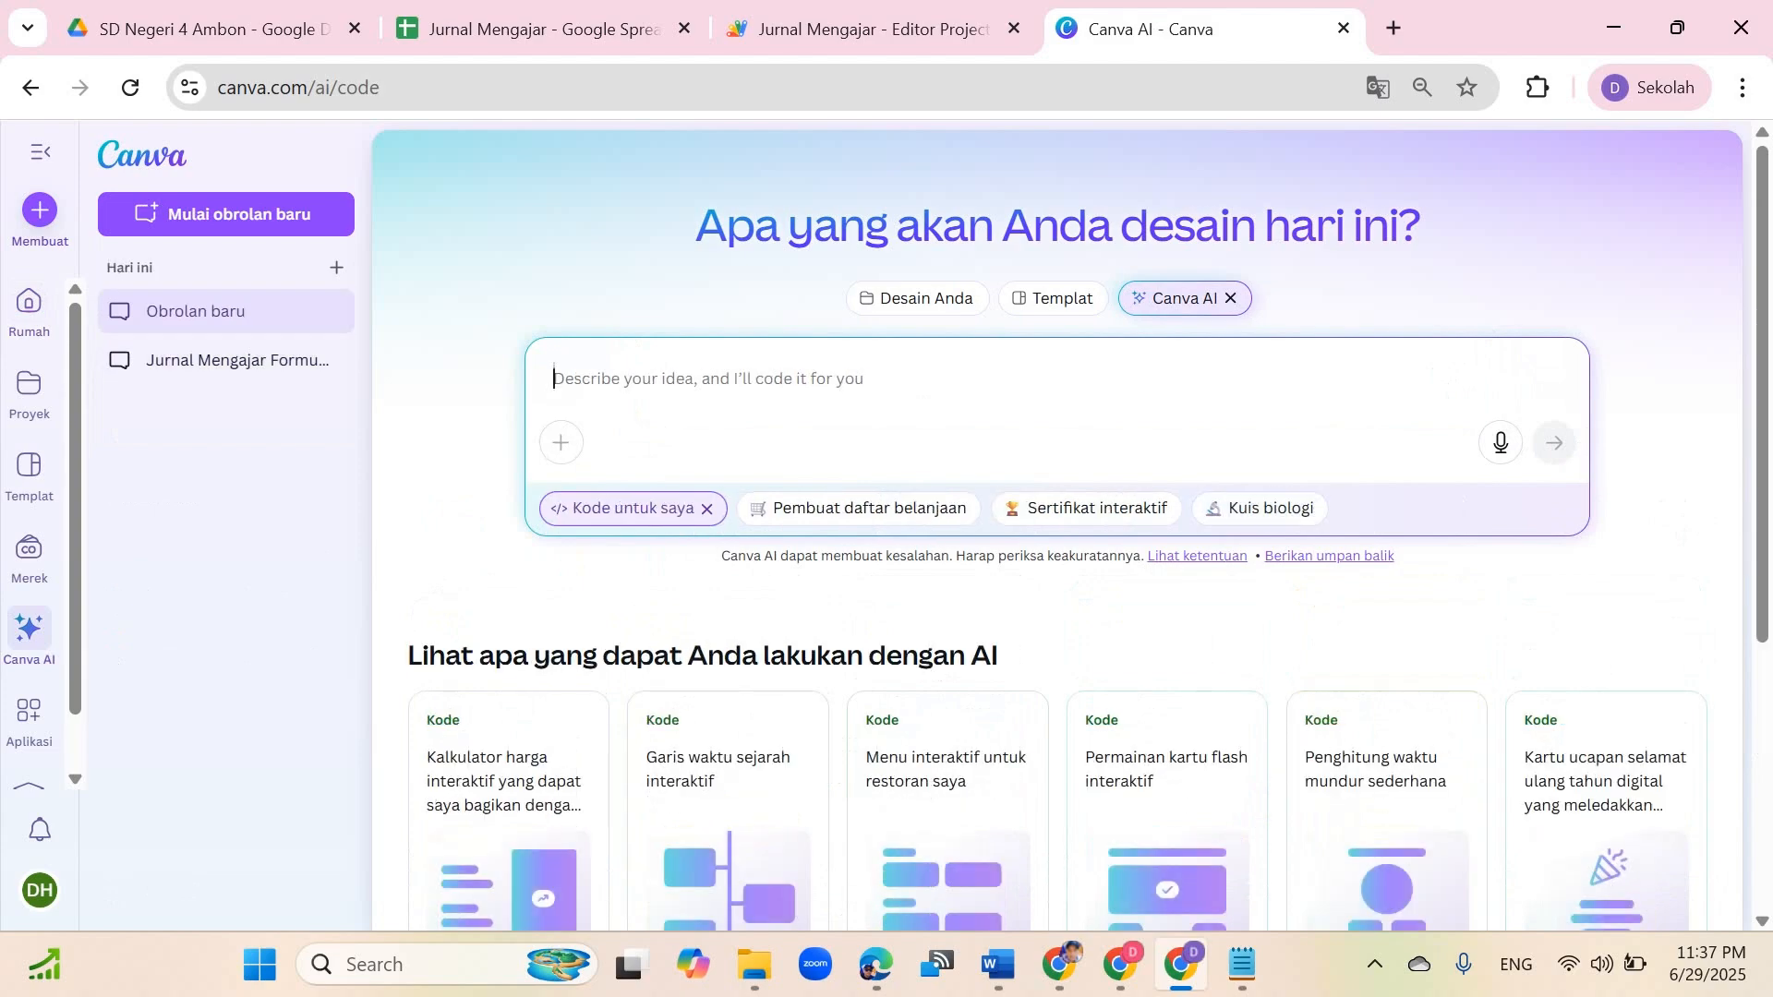
pyautogui.hotkey('ctrl', 'v')
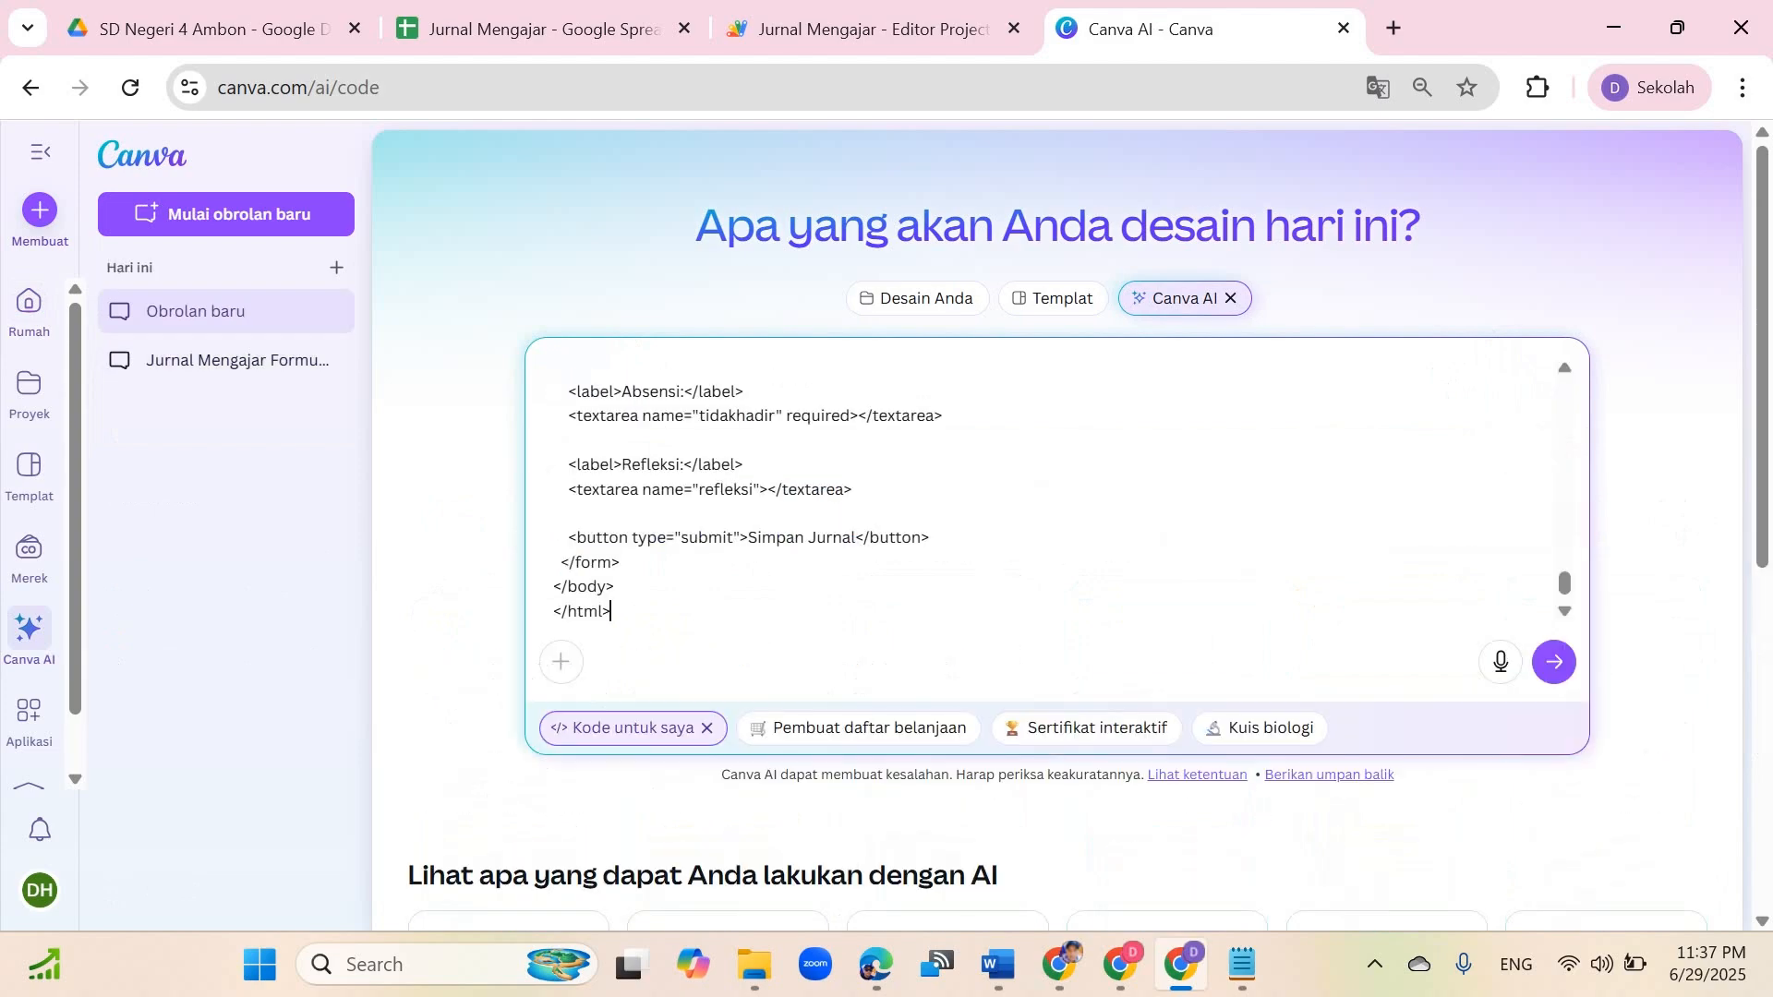
pyautogui.click(1241, 964)
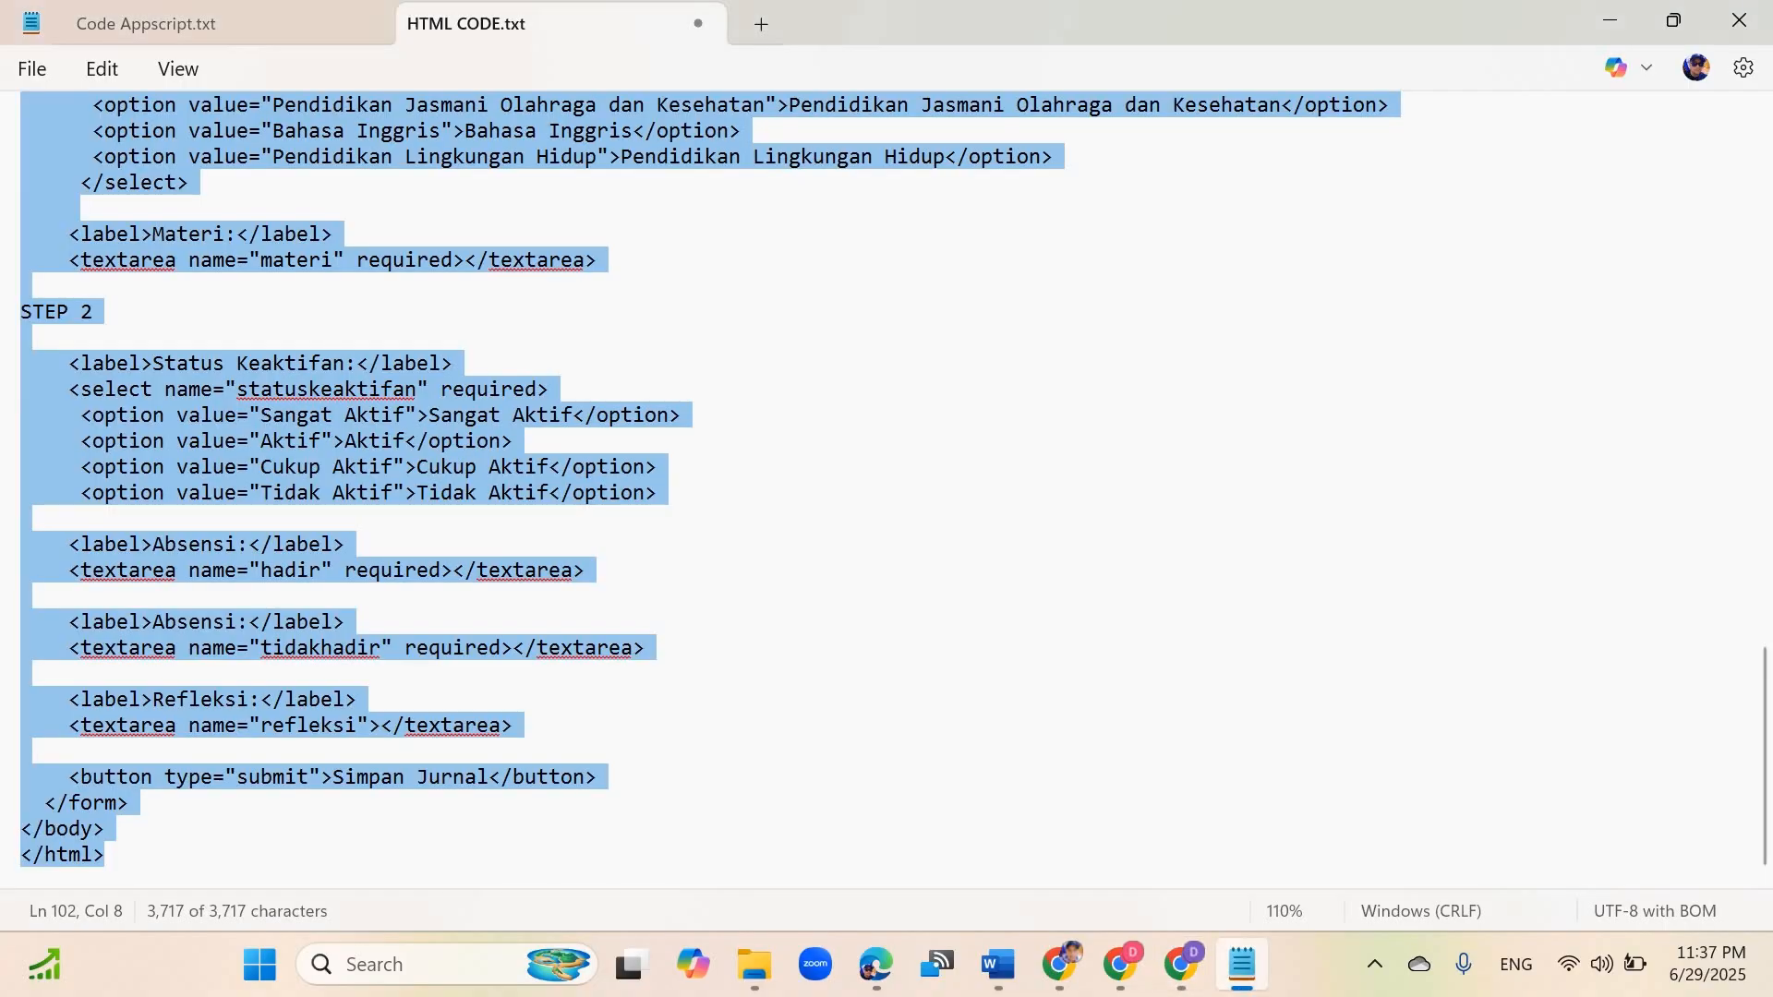
pyautogui.click(1180, 964)
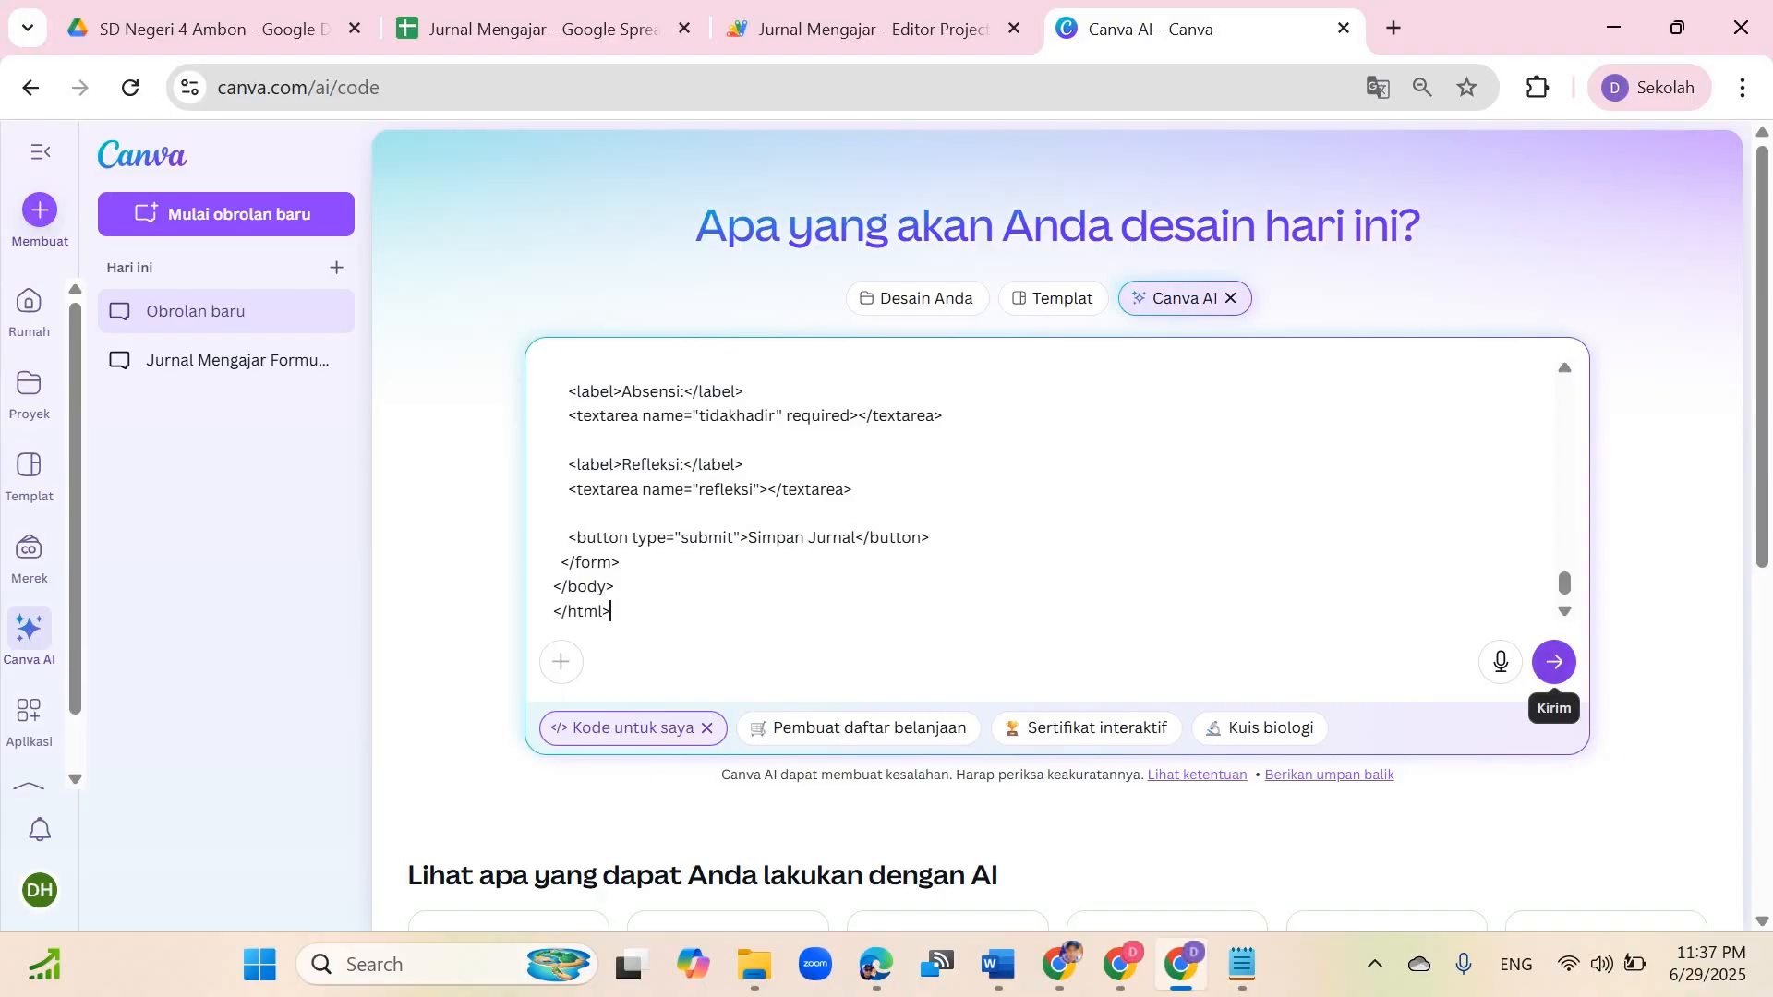
pyautogui.click(1554, 661)
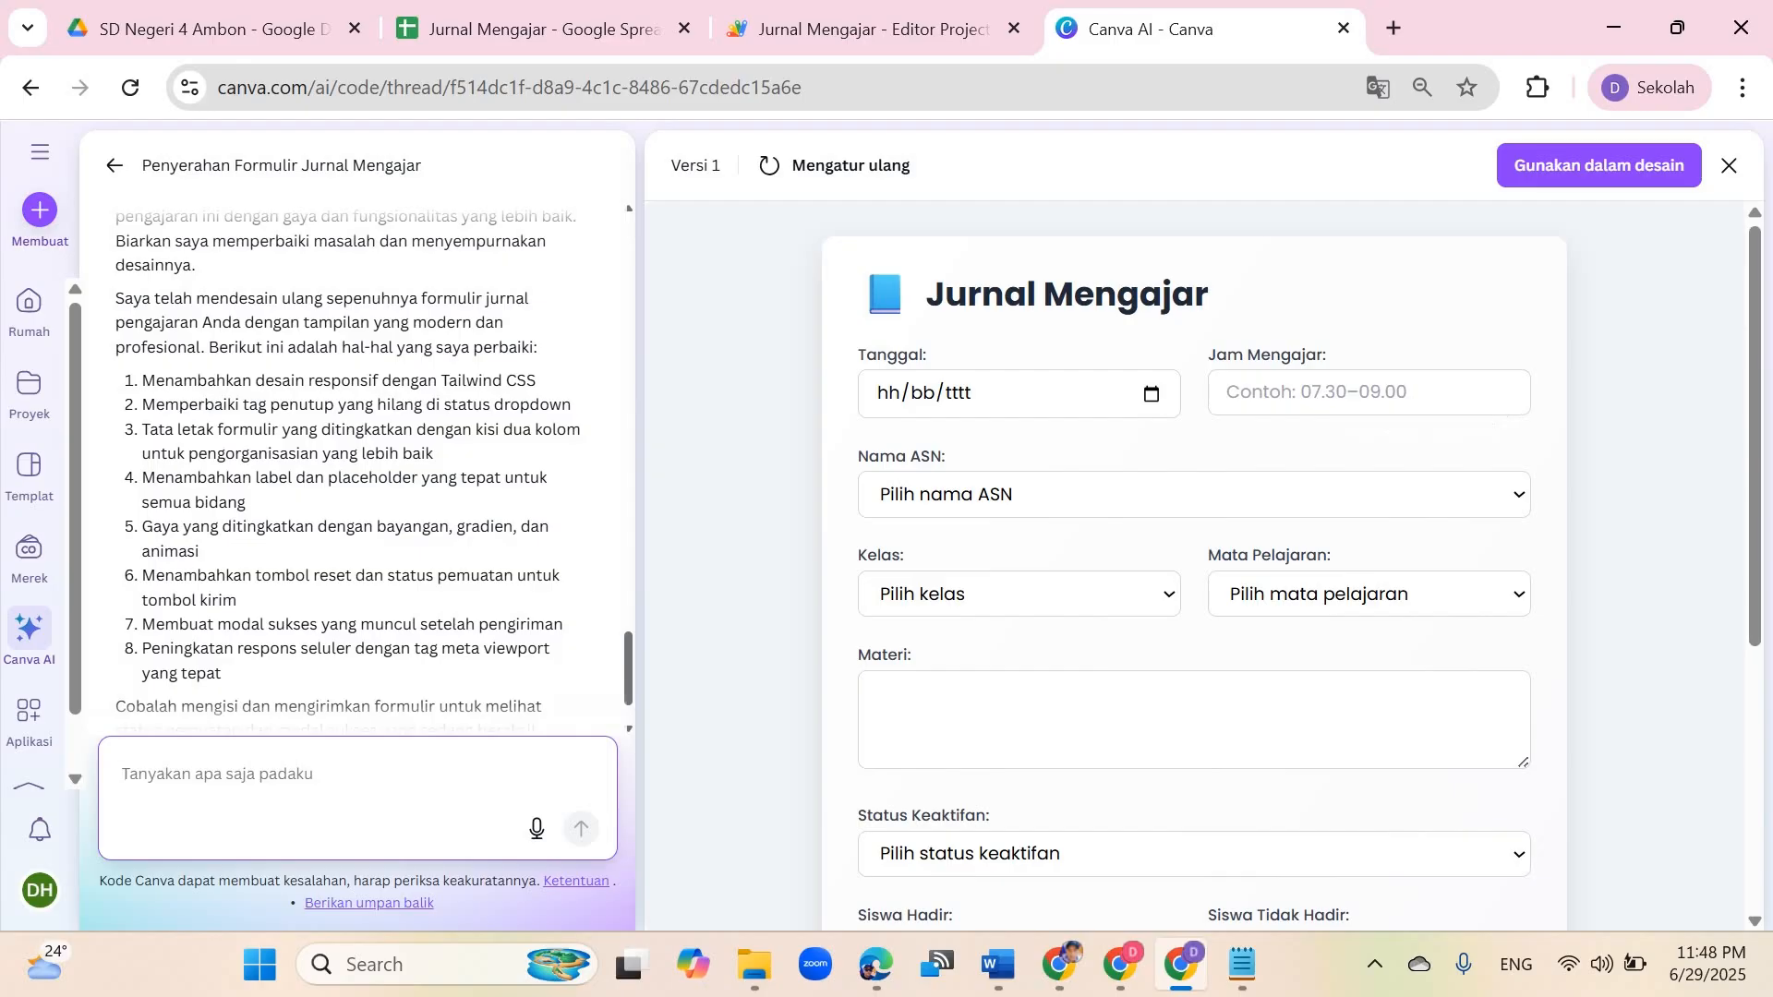
# Step: Scroll through the generated Jurnal Mengajar form preview to review its fields and buttons
pyautogui.scroll(-5, 1193, 554)
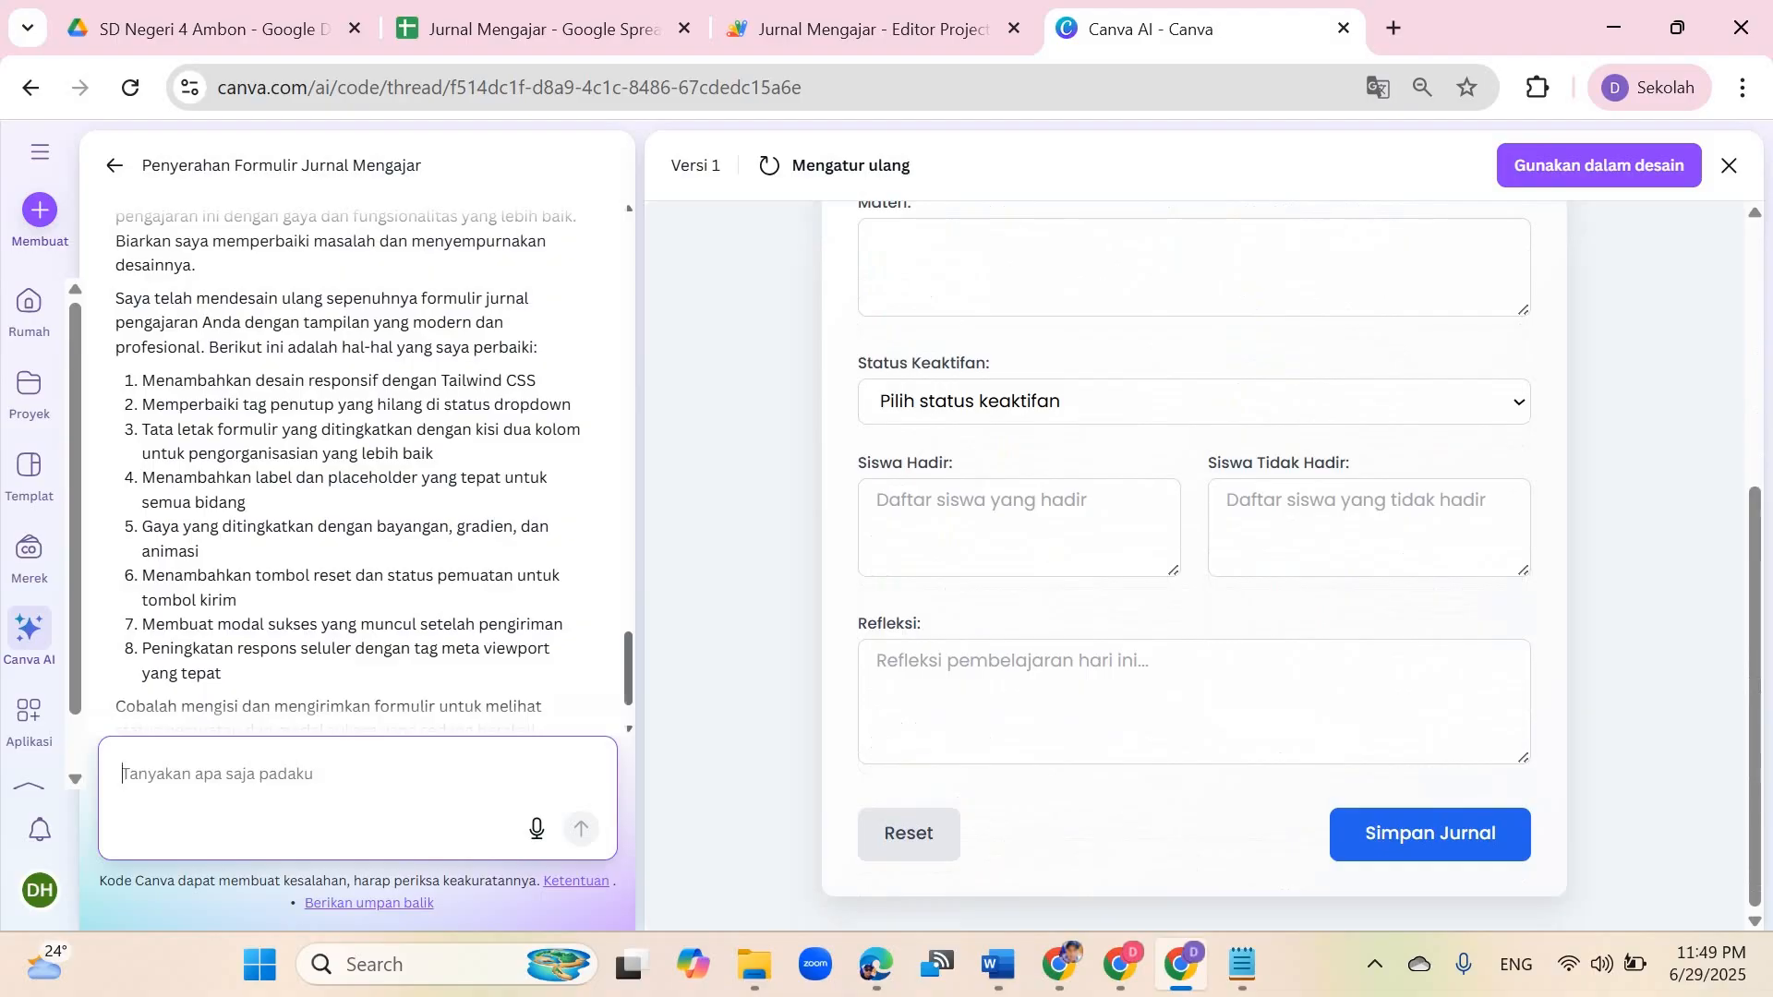
pyautogui.click(877, 661)
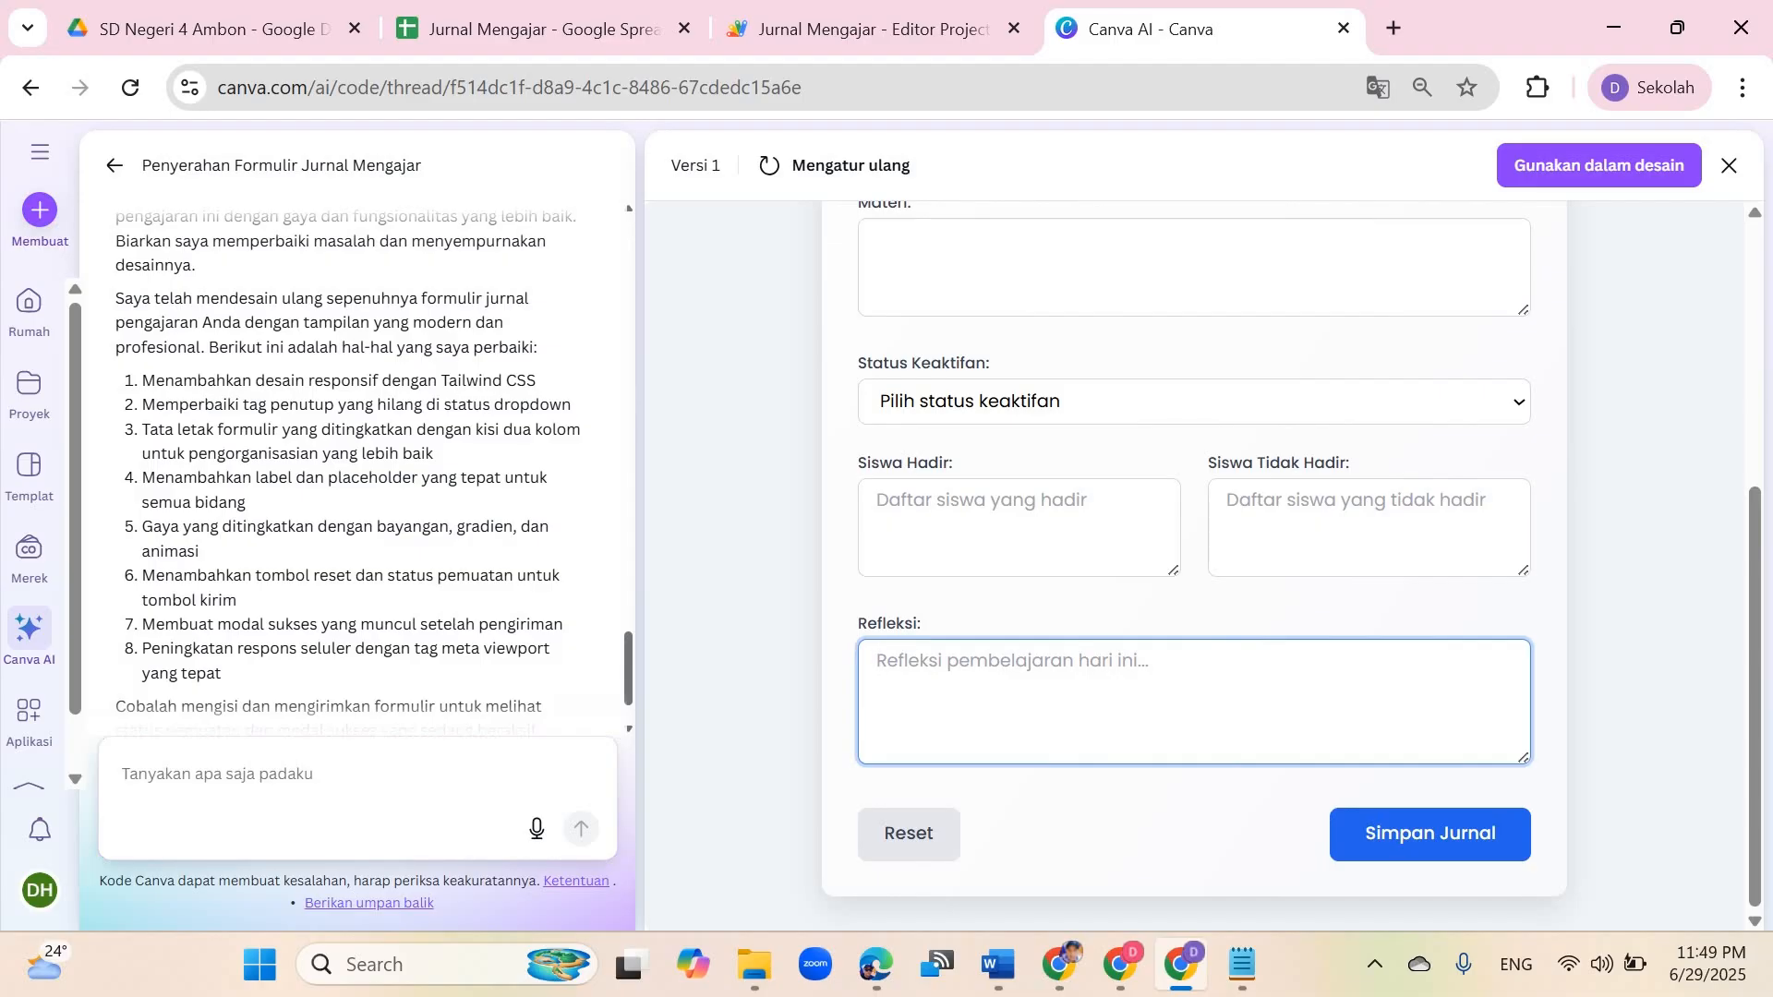
pyautogui.scroll(1, 1194, 554)
pyautogui.scroll(2, 1168, 311)
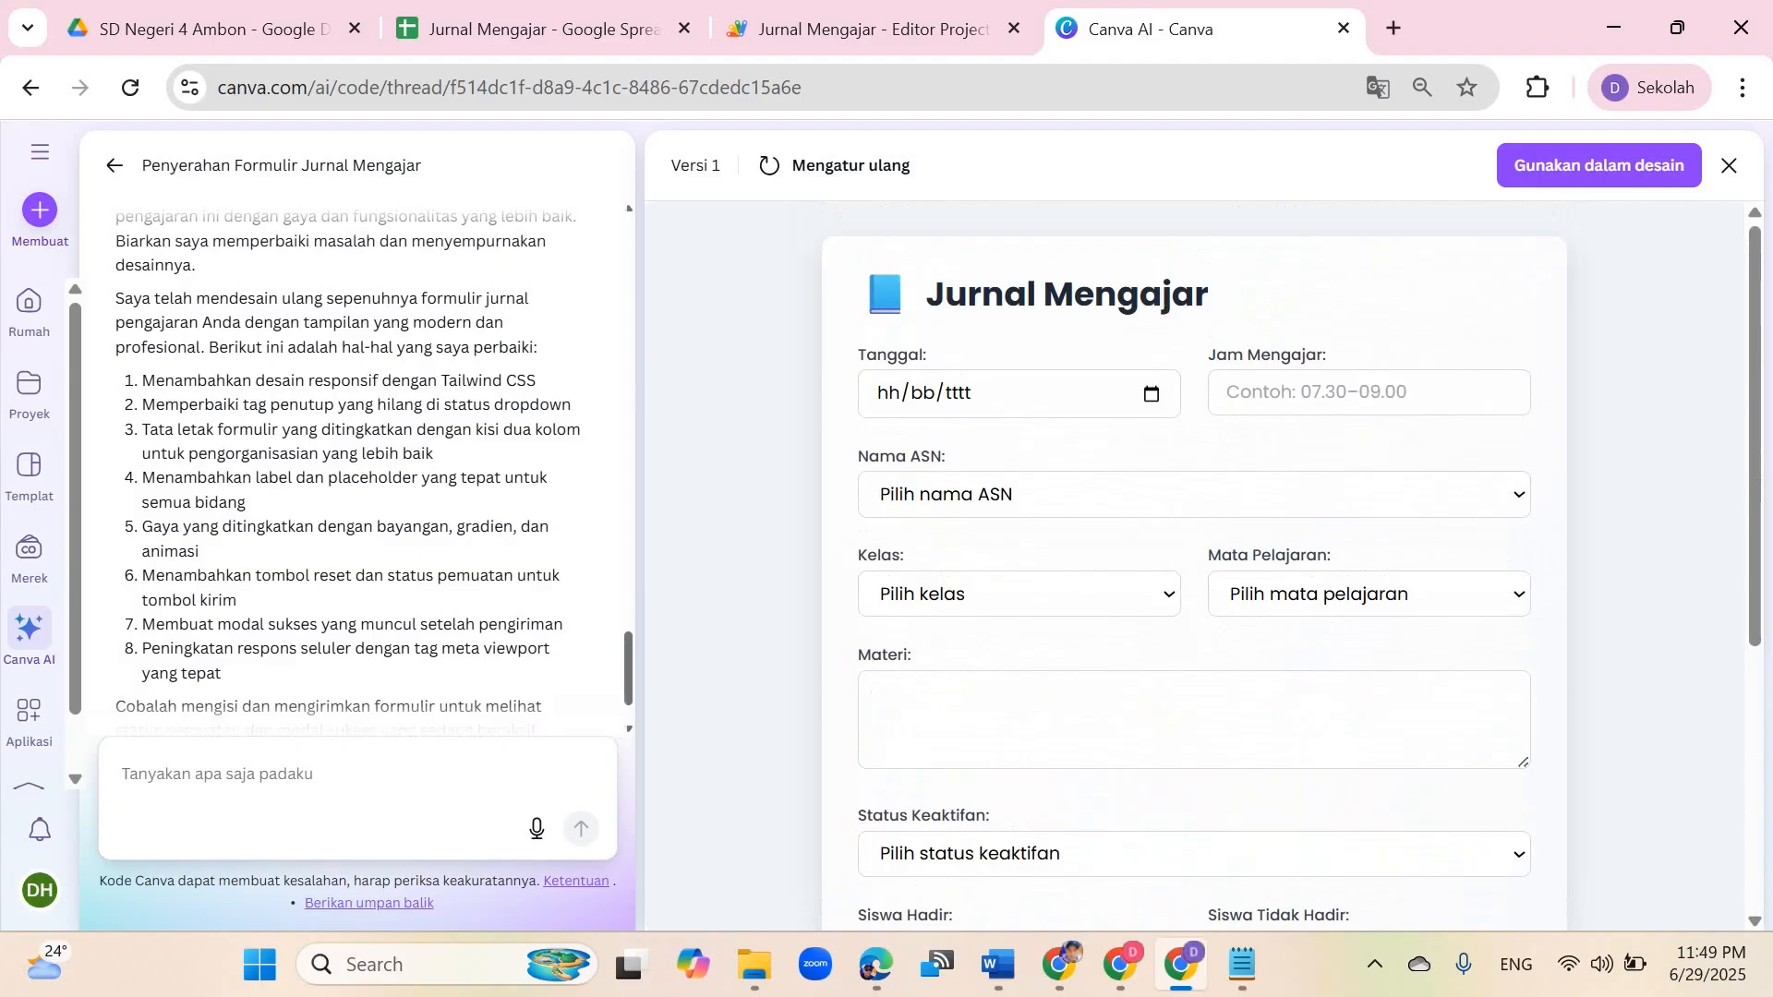
pyautogui.scroll(-5, 1194, 565)
# Step: Read the revision notes and image links in the Word document, switching back and forth with the browser
pyautogui.hotkey('alt', 'Tab')
pyautogui.moveTo(316, 403); pyautogui.dragTo(699, 592)
pyautogui.click(287, 366)
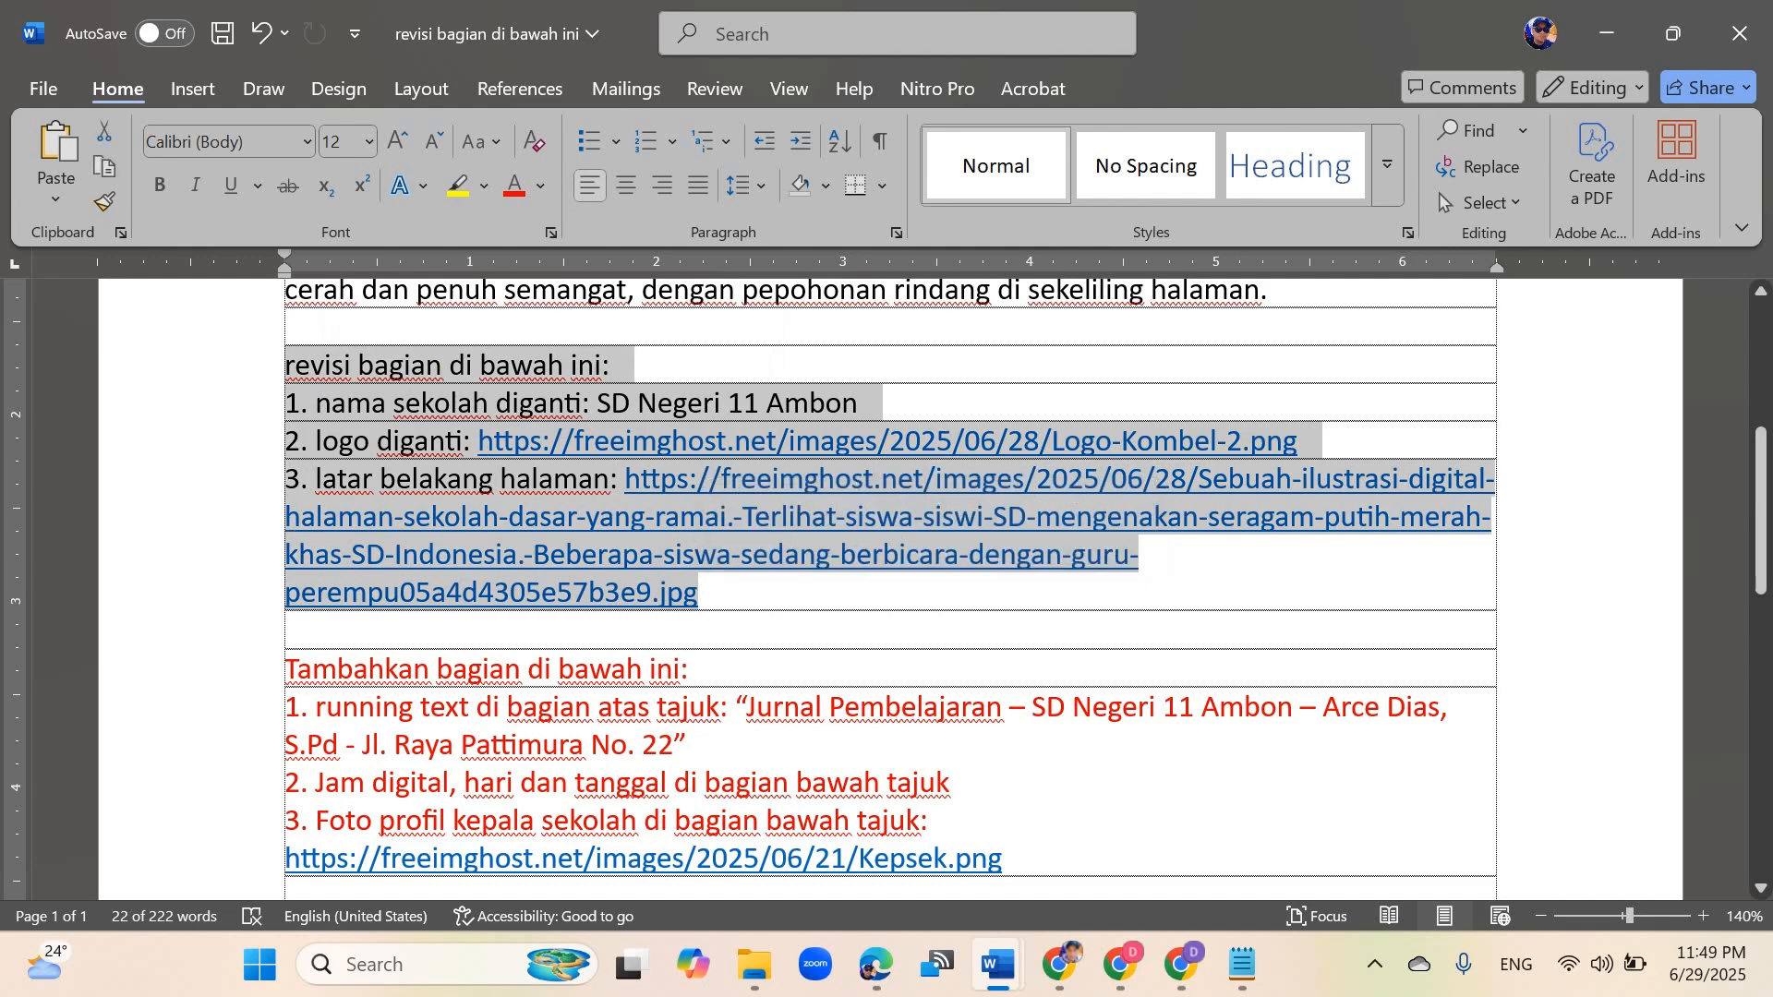
pyautogui.click(517, 478)
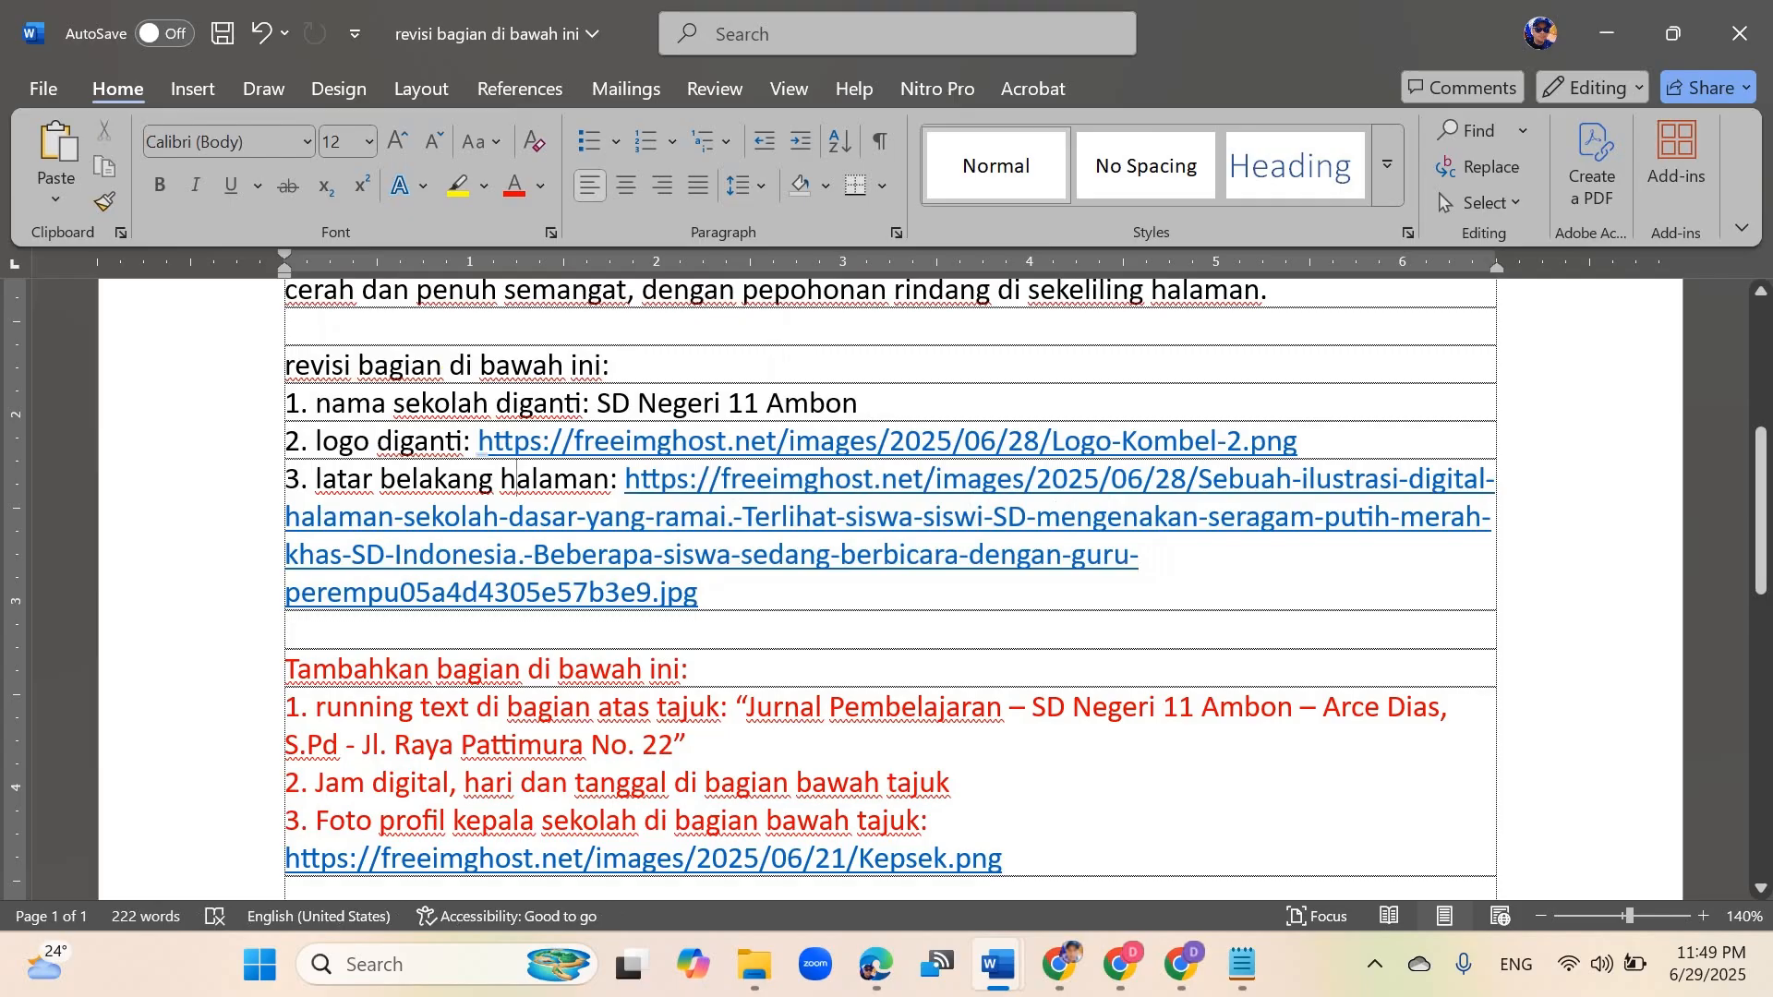
pyautogui.click(1304, 441)
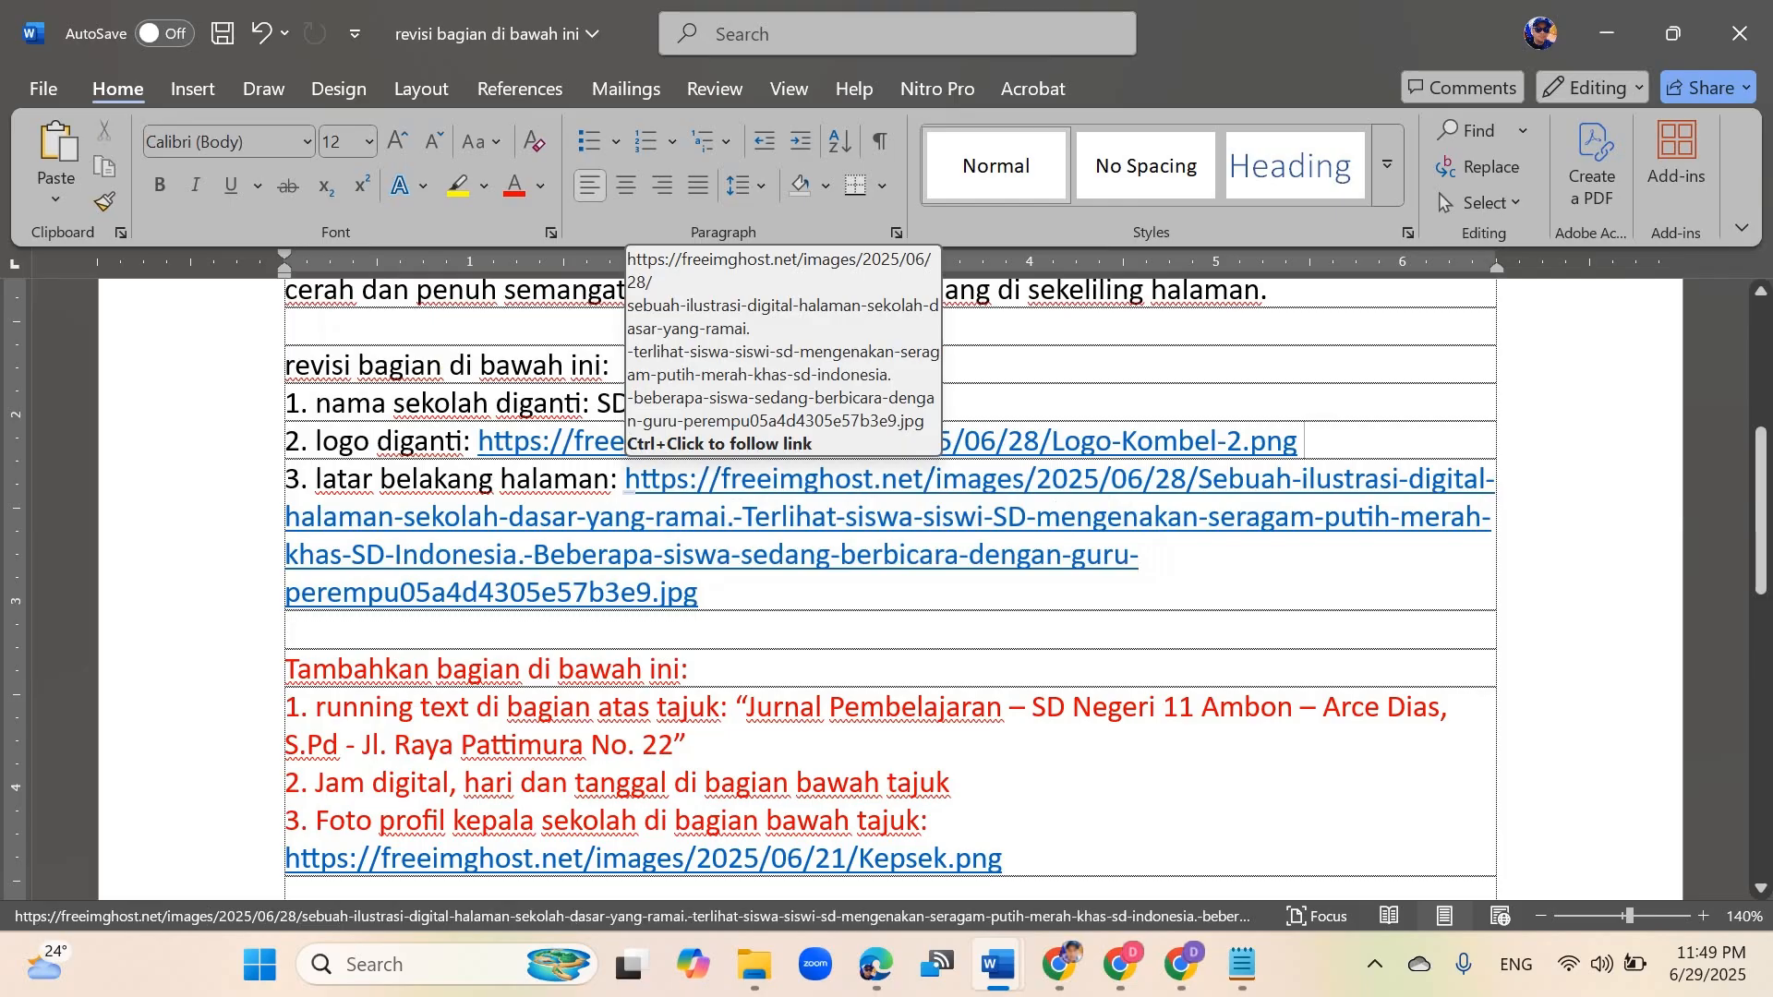
pyautogui.click(1182, 963)
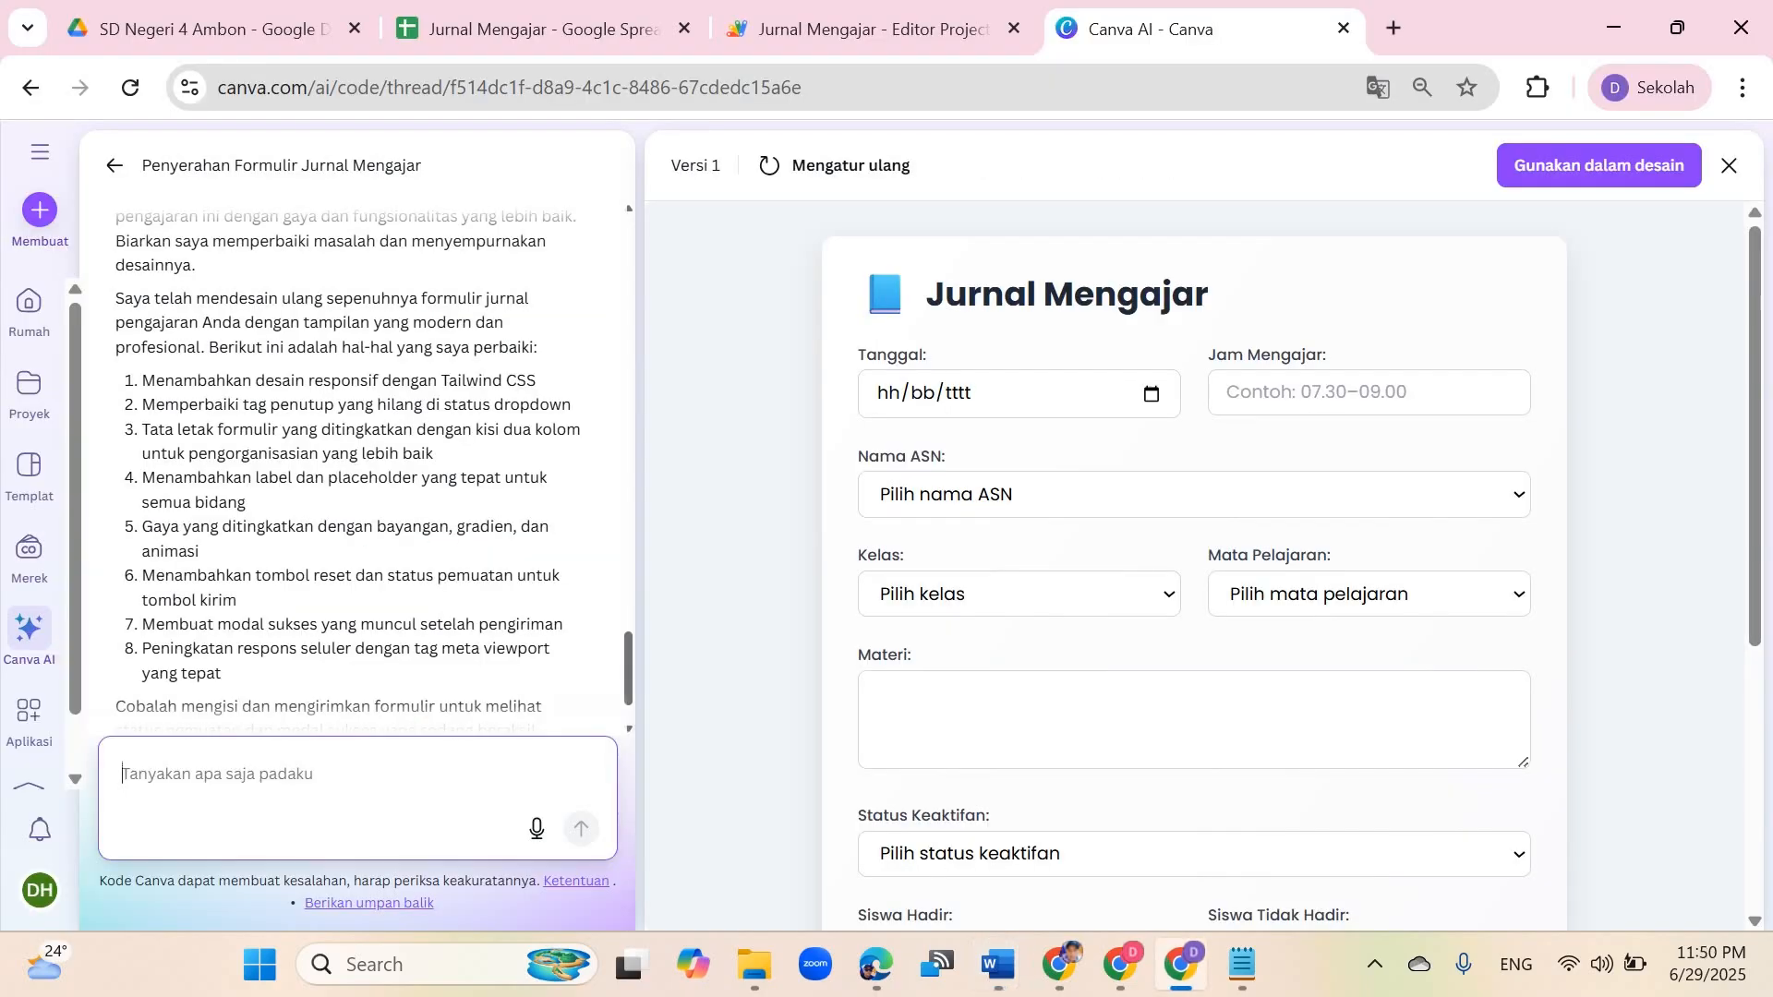
pyautogui.click(1182, 964)
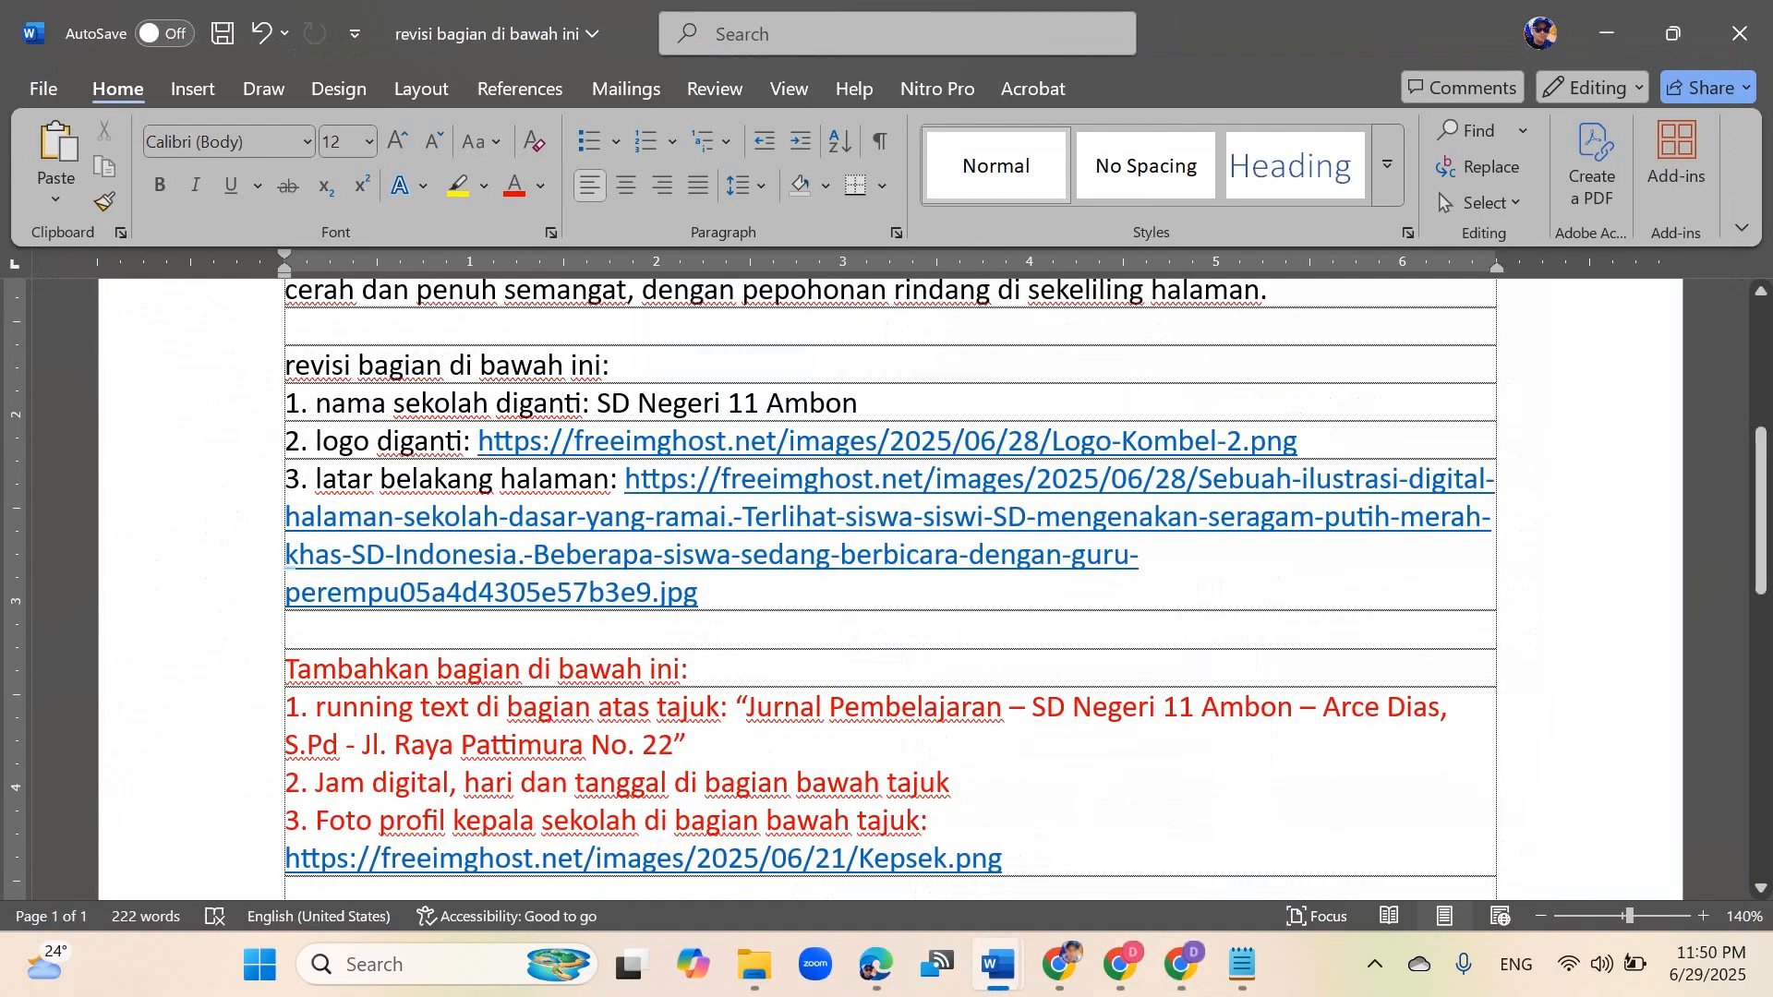
pyautogui.click(1181, 964)
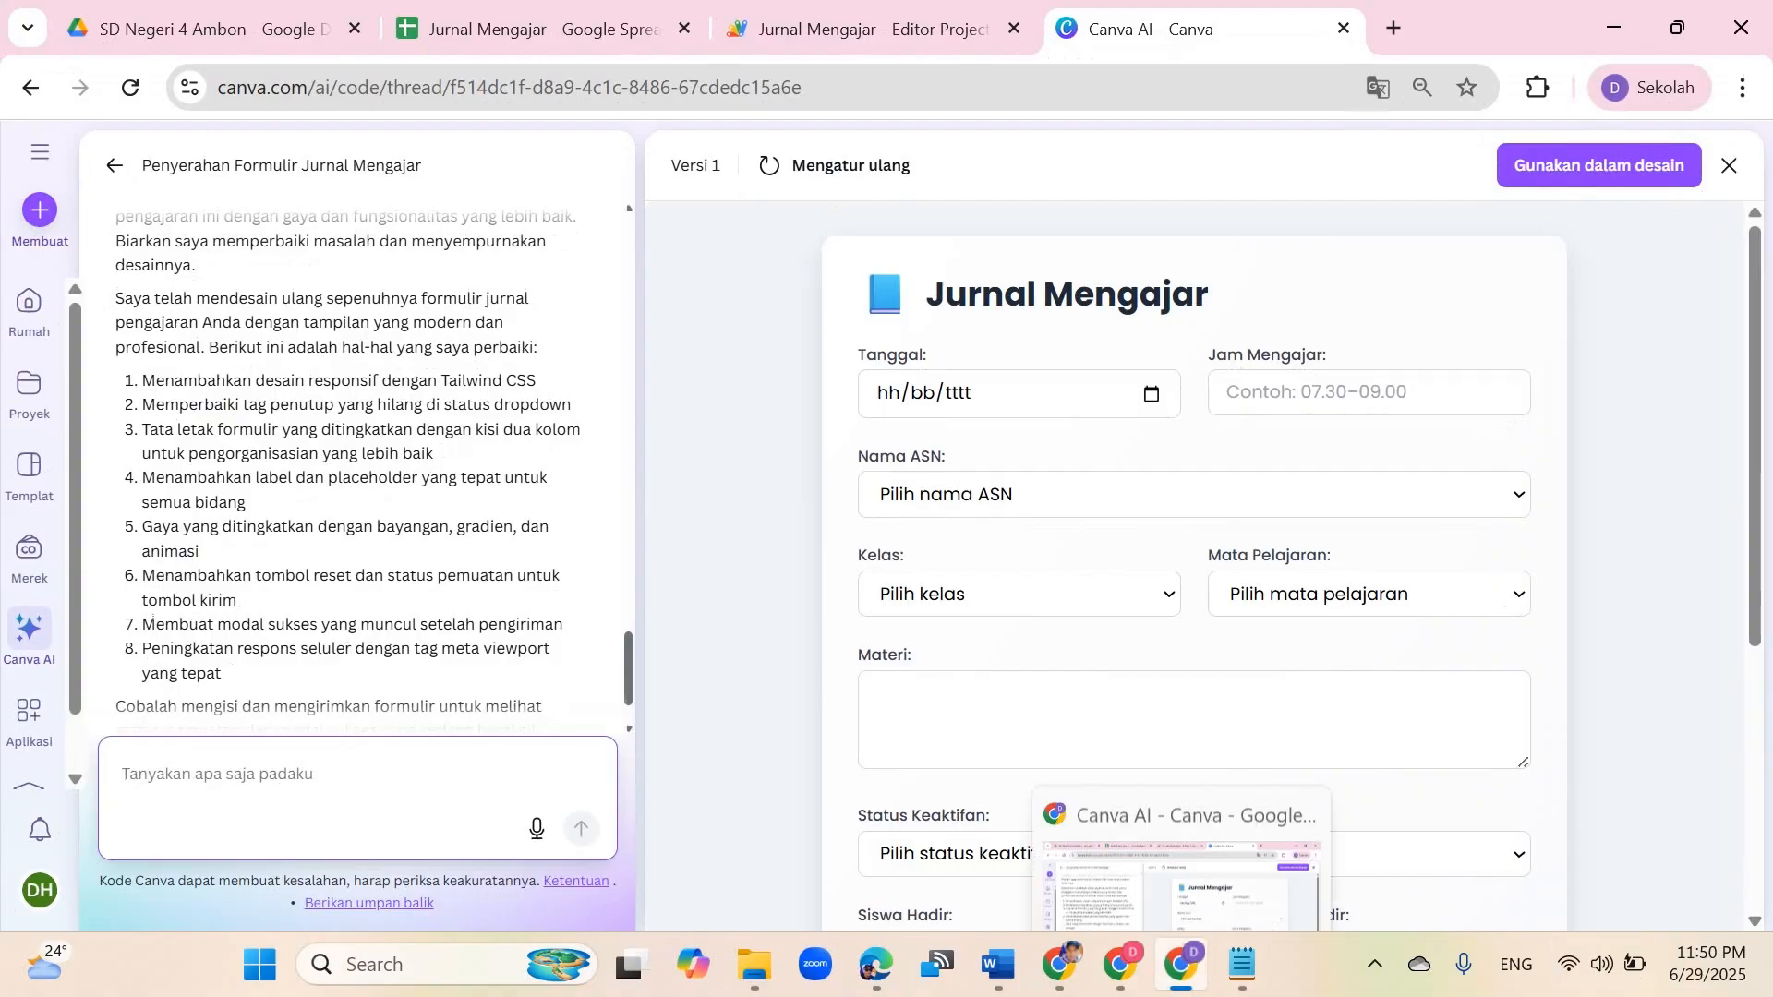
pyautogui.click(997, 964)
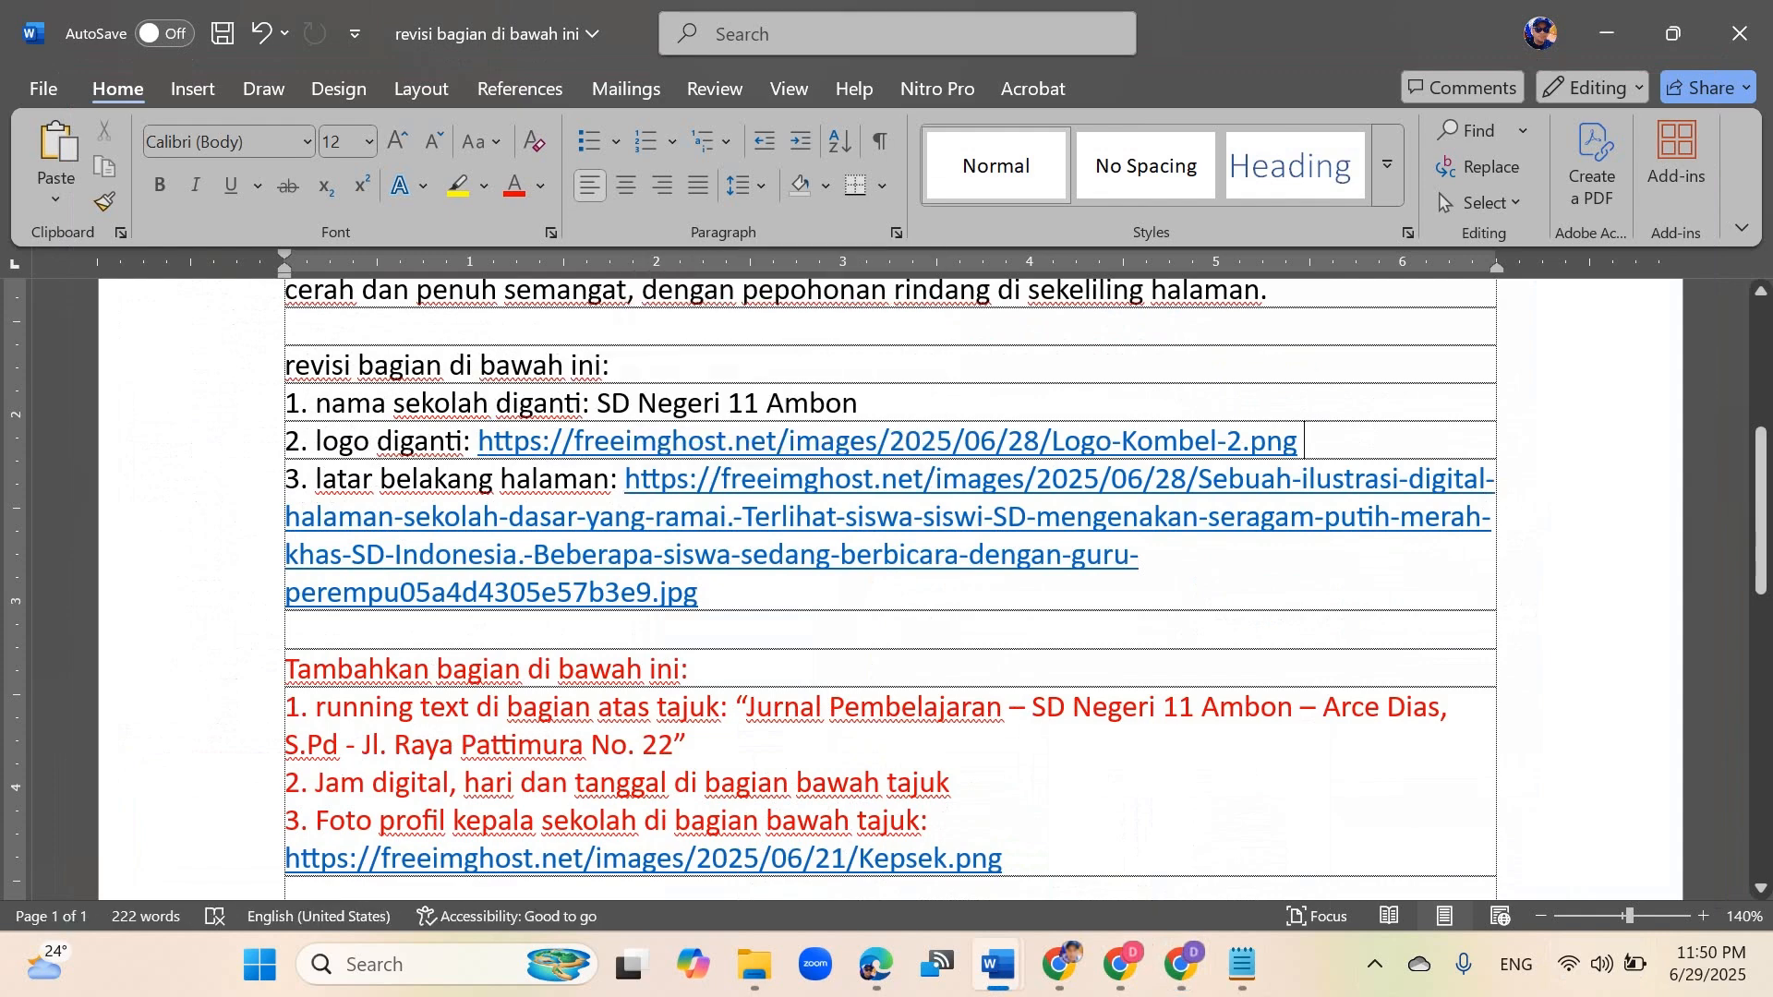
pyautogui.moveTo(625, 478); pyautogui.dragTo(698, 592)
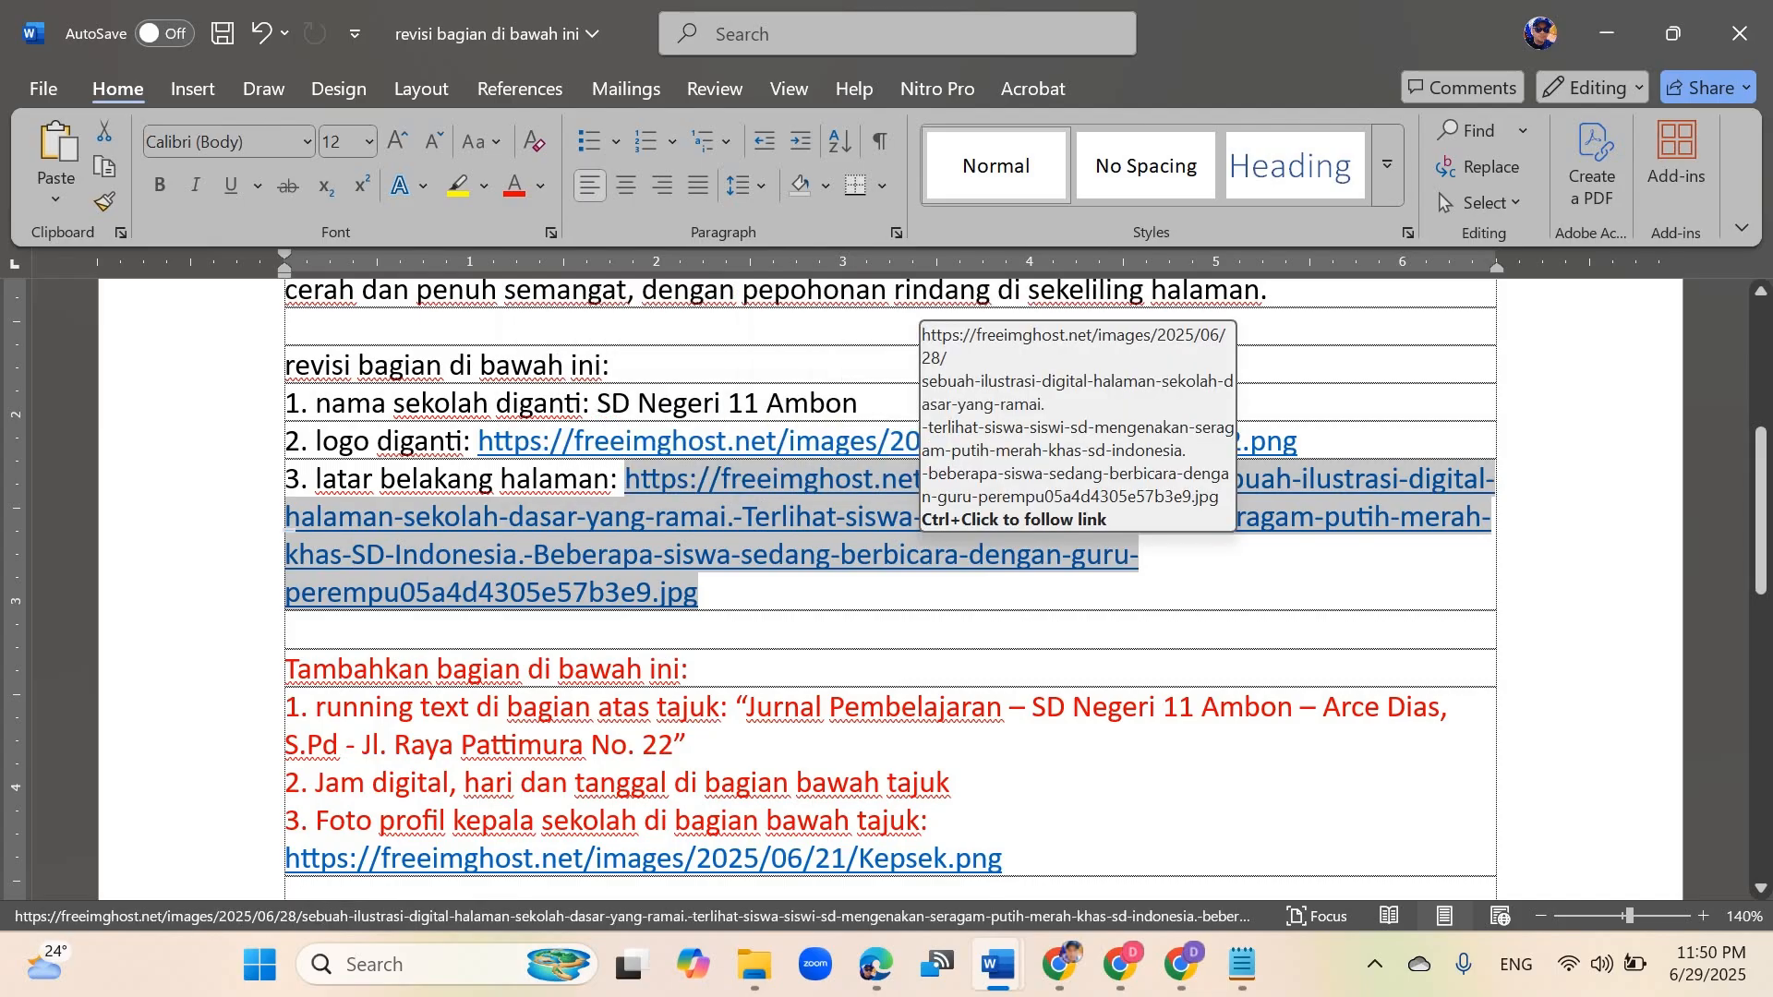
pyautogui.click(1182, 964)
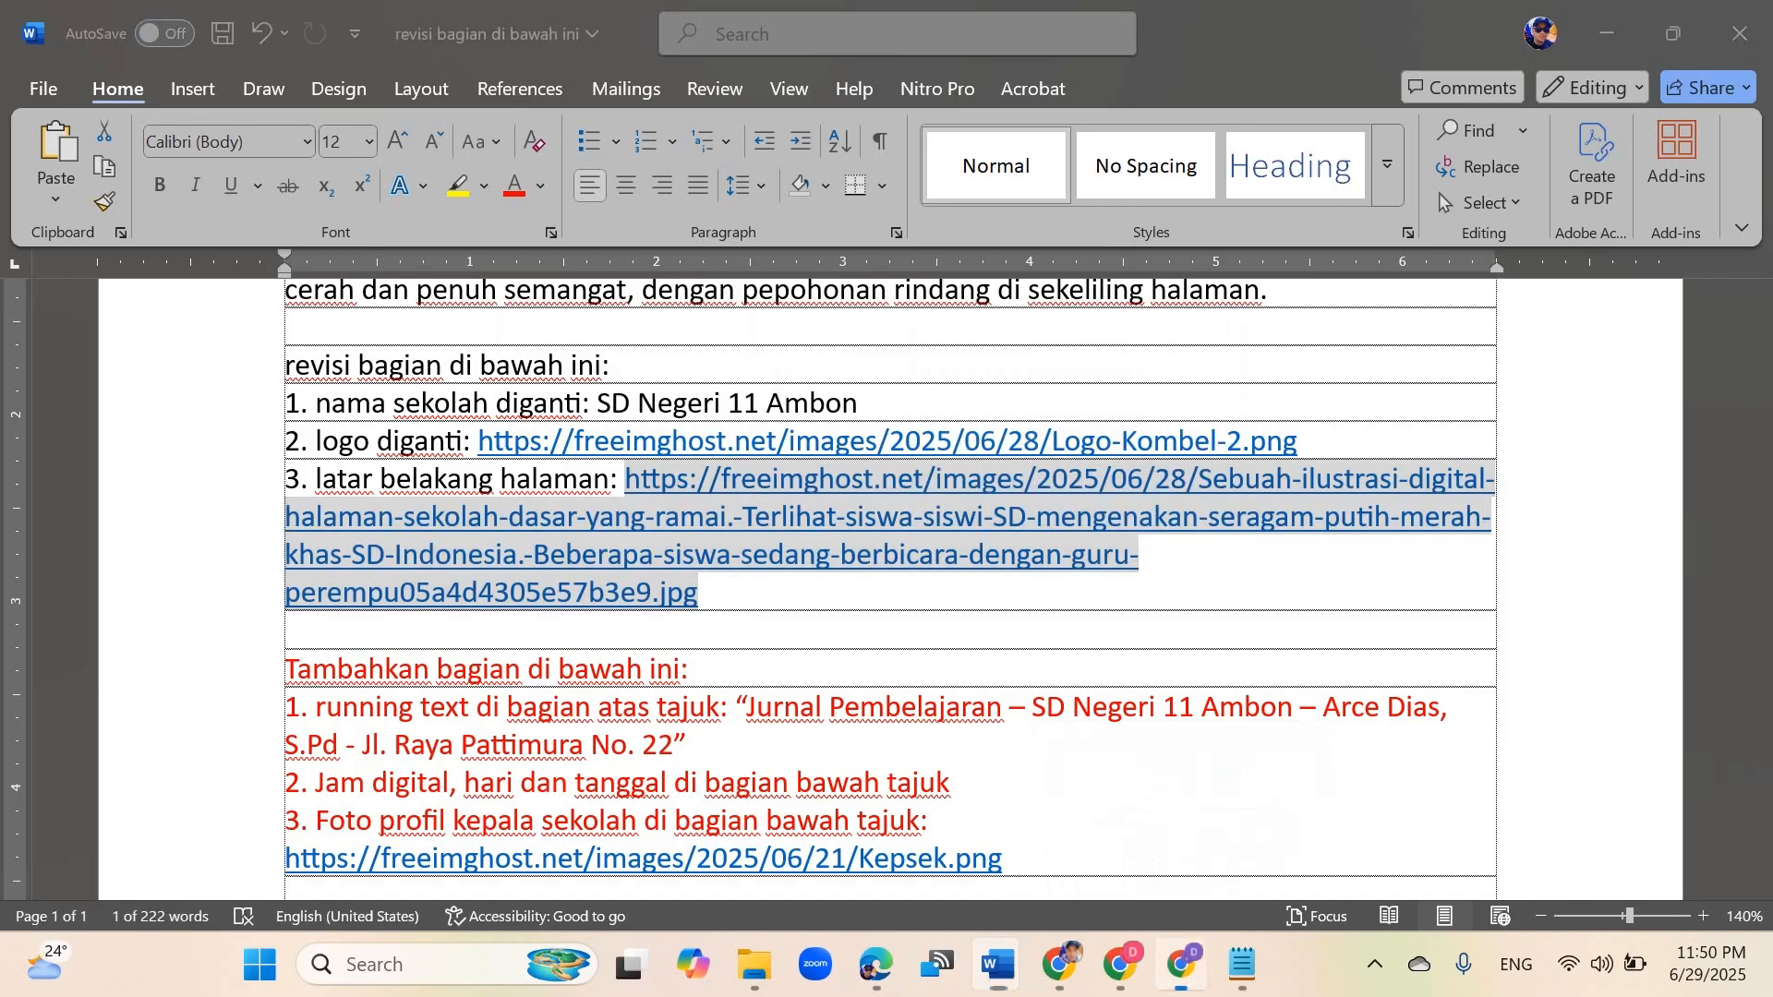
# Step: Open a new tab, search for freeimghost, and open the Free ImgHost website
pyautogui.hotkey('ctrl', 't')
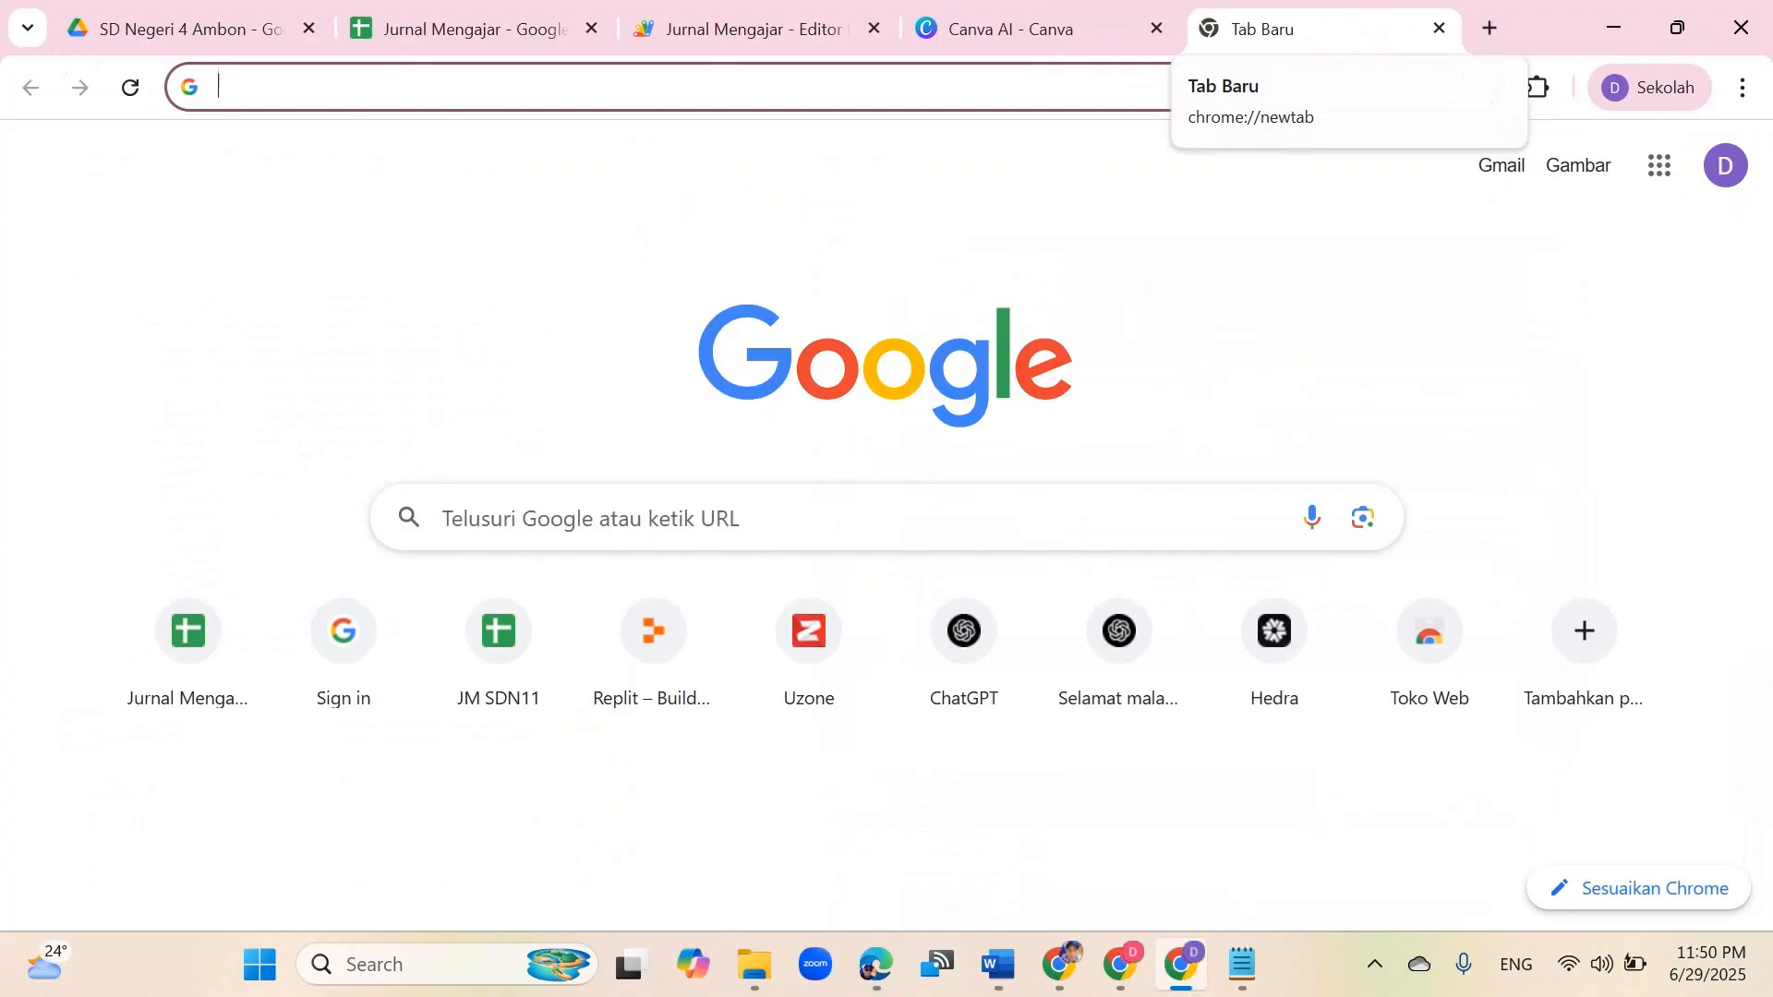
pyautogui.write('free')
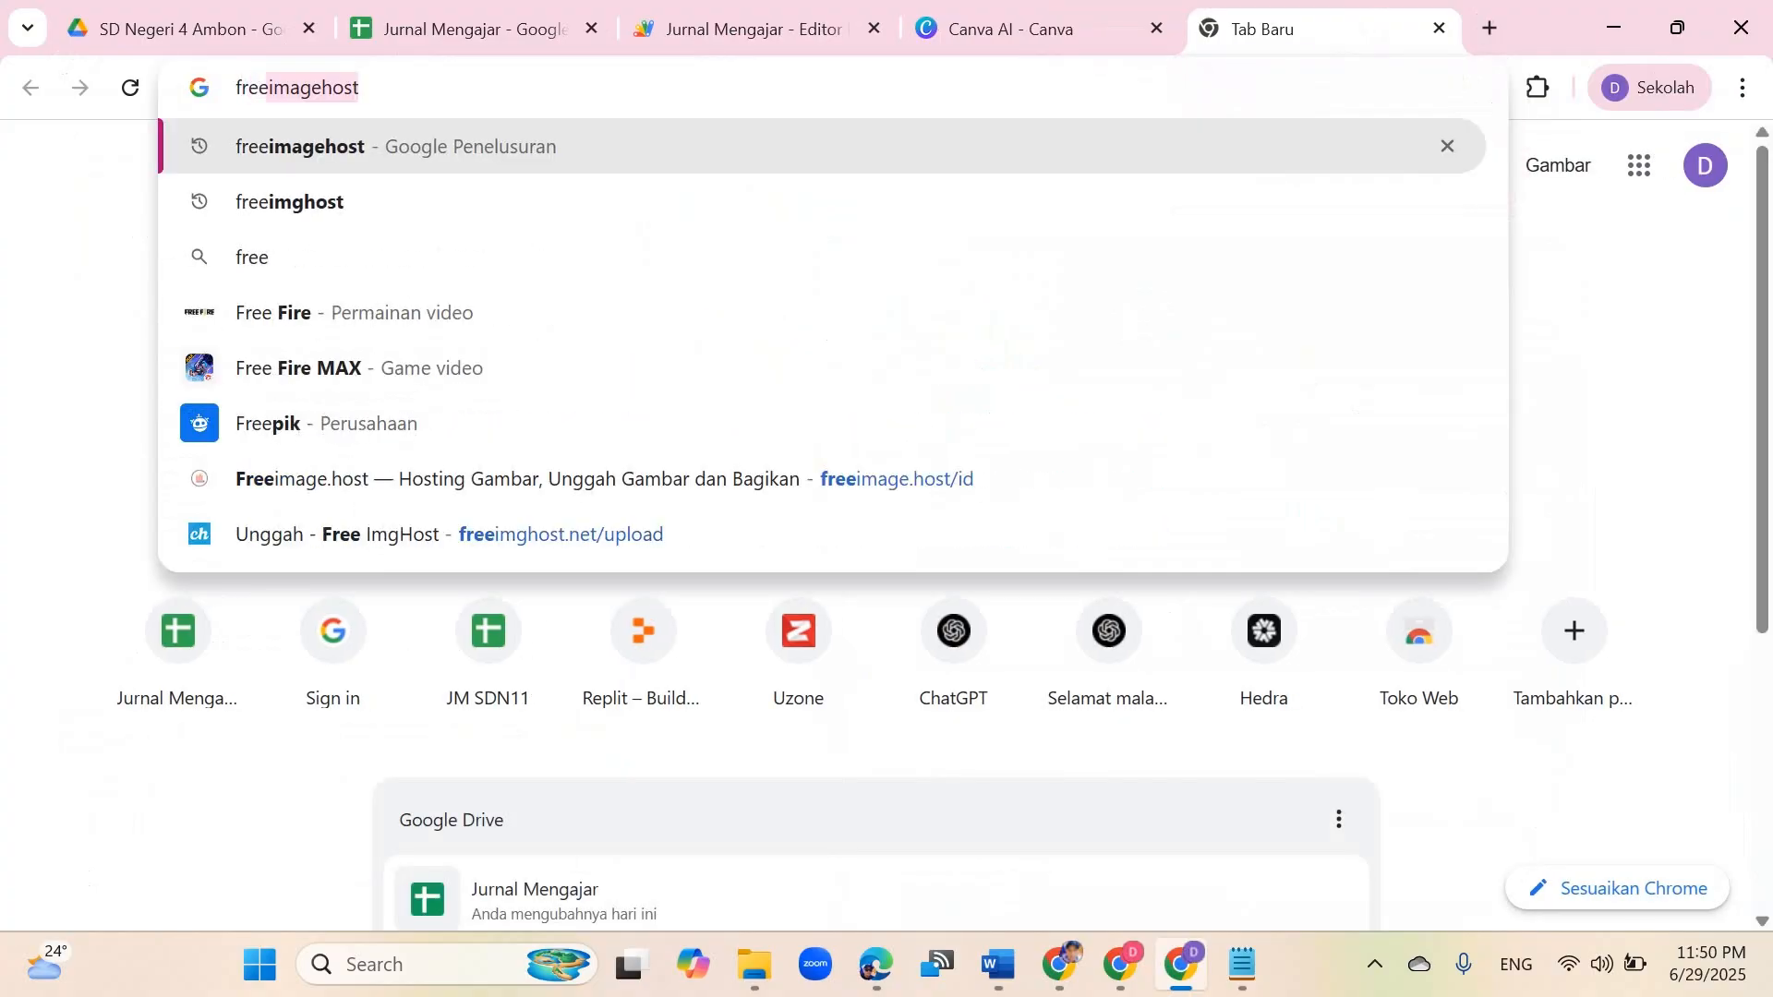
pyautogui.write('imgho')
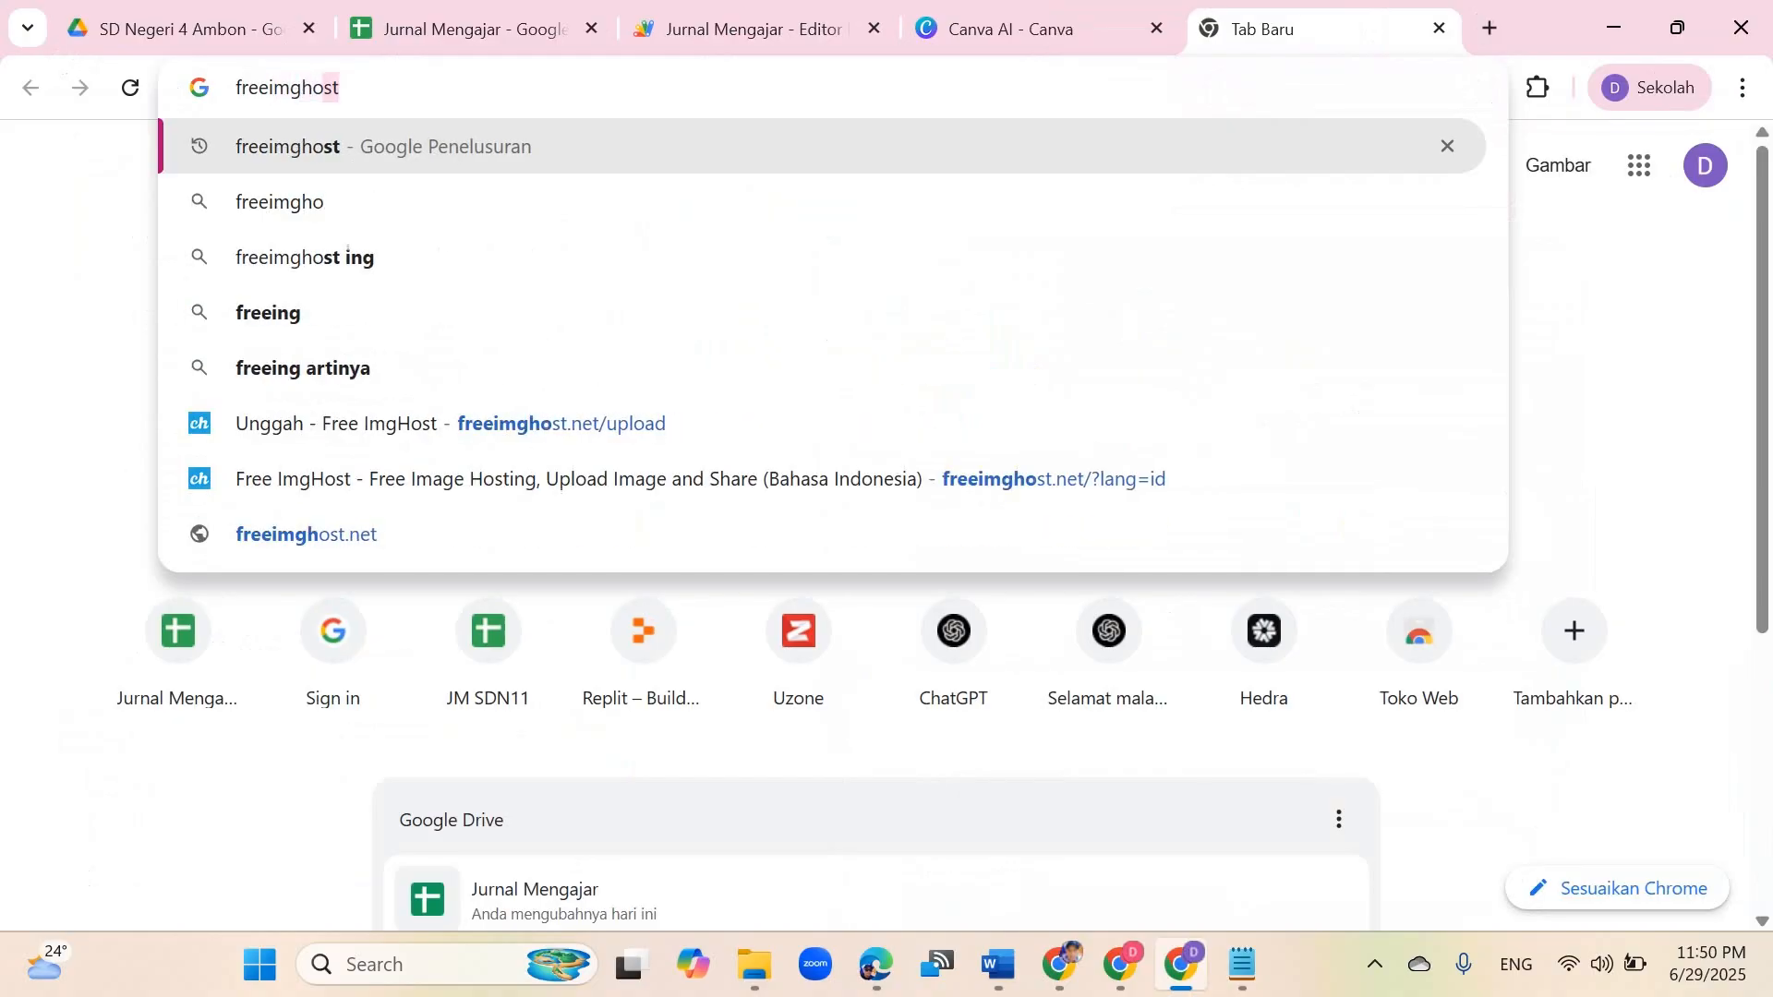
pyautogui.write('st')
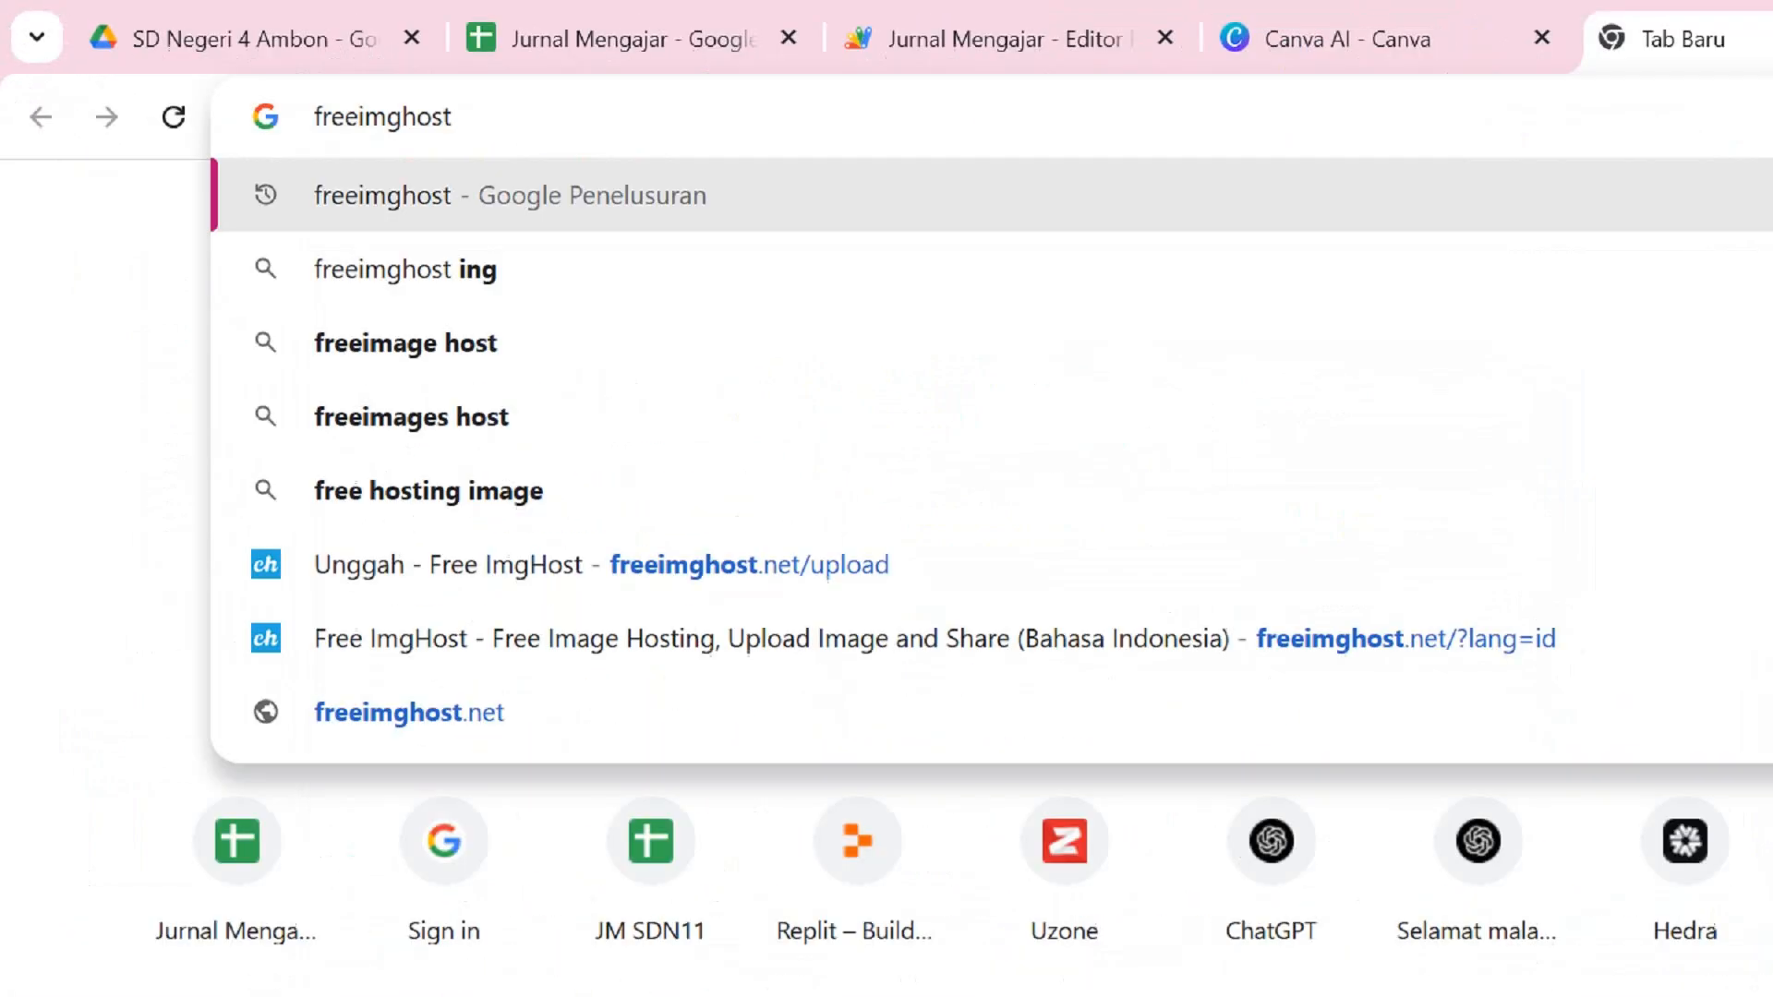
pyautogui.press('Return')
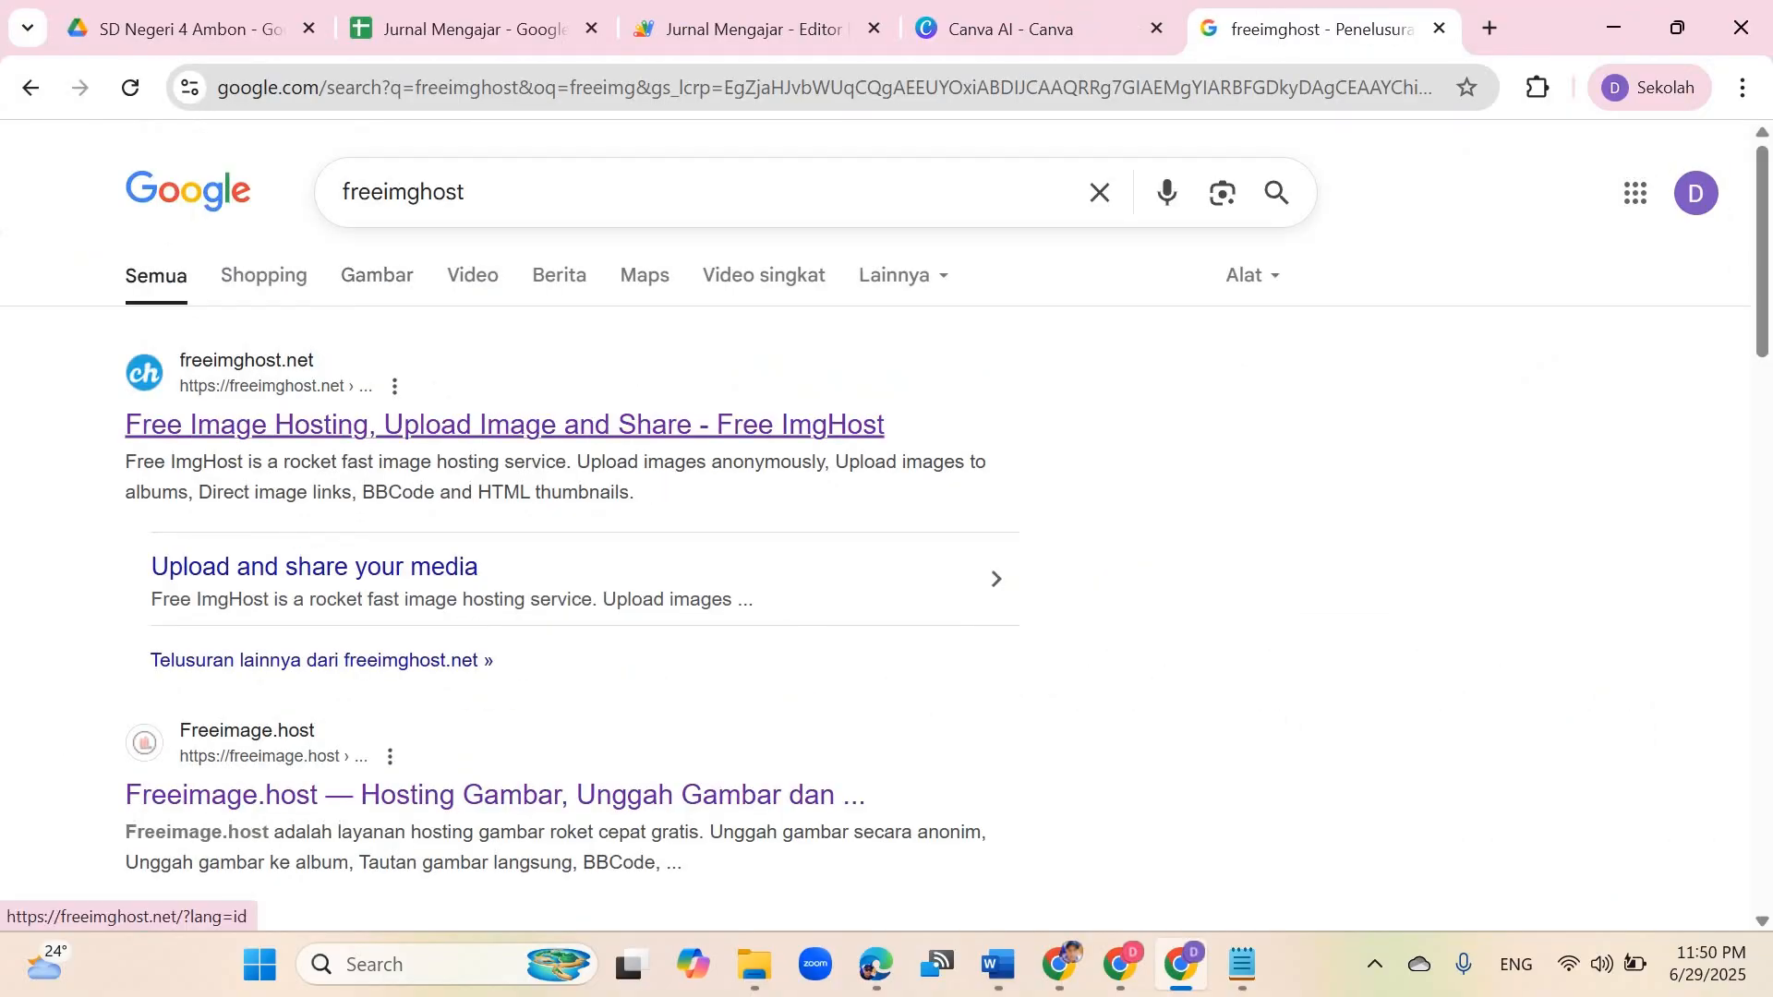
pyautogui.click(504, 425)
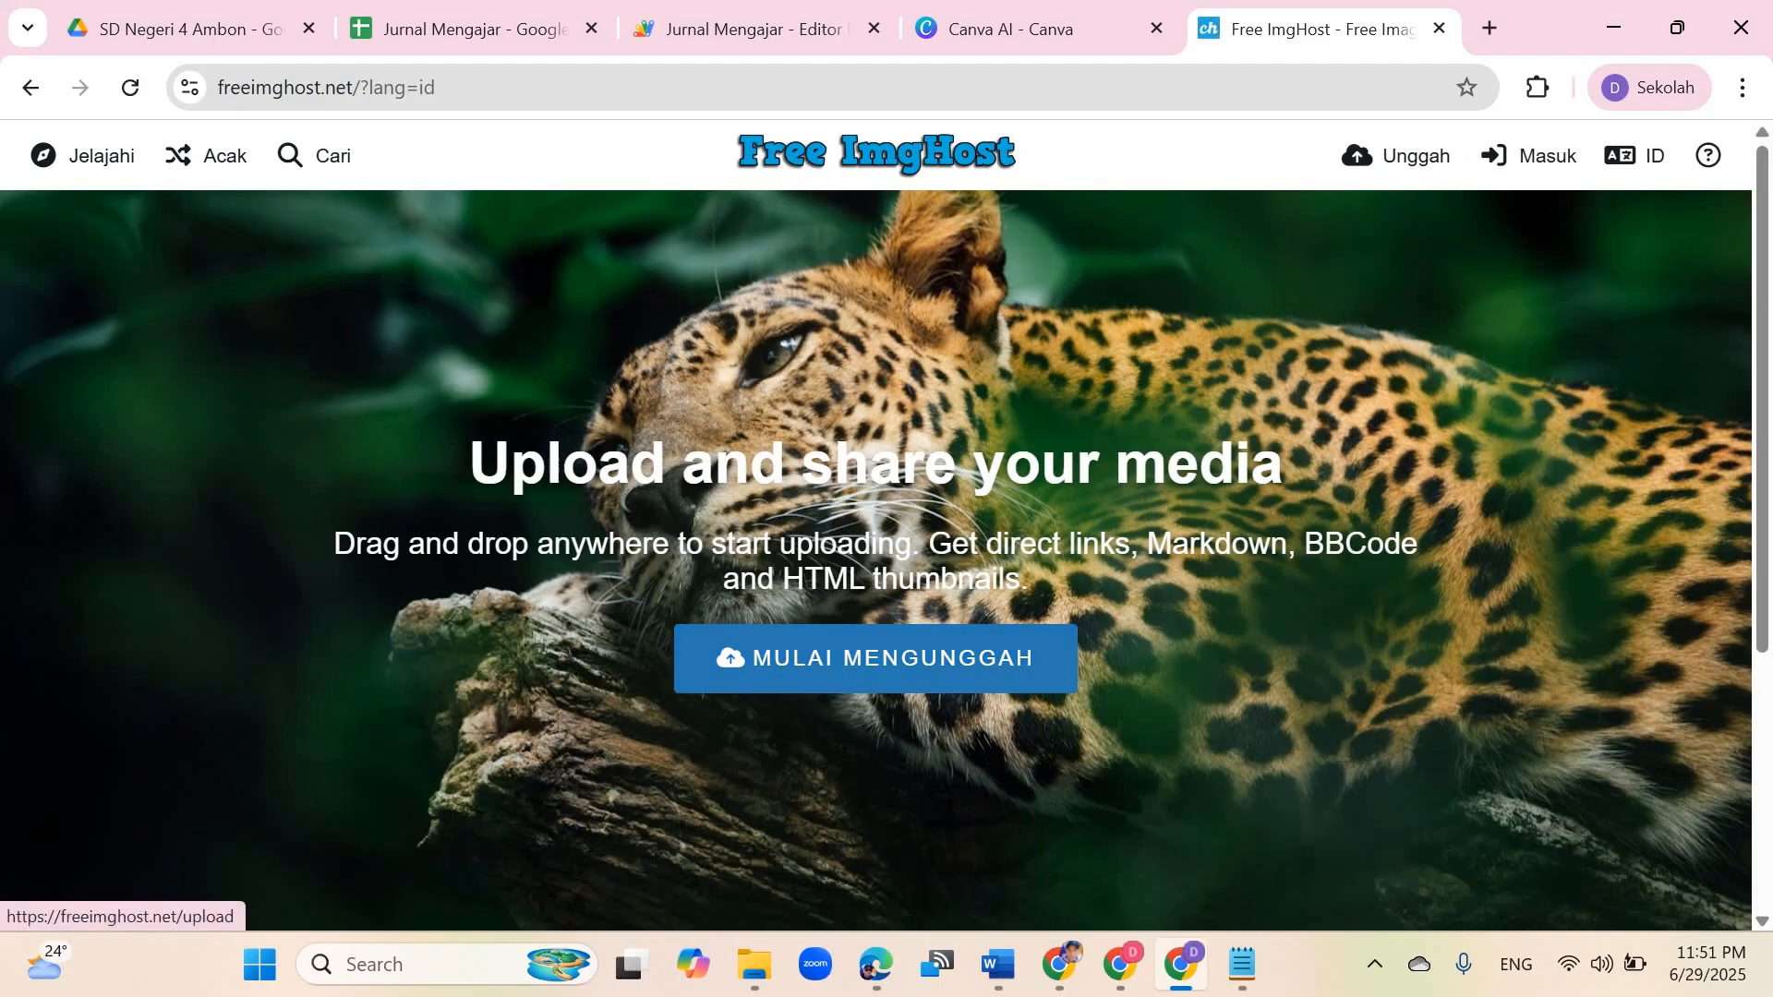
# Step: Start an upload, dismiss the ad, and choose the JMP image from the Downloads folder
pyautogui.click(875, 657)
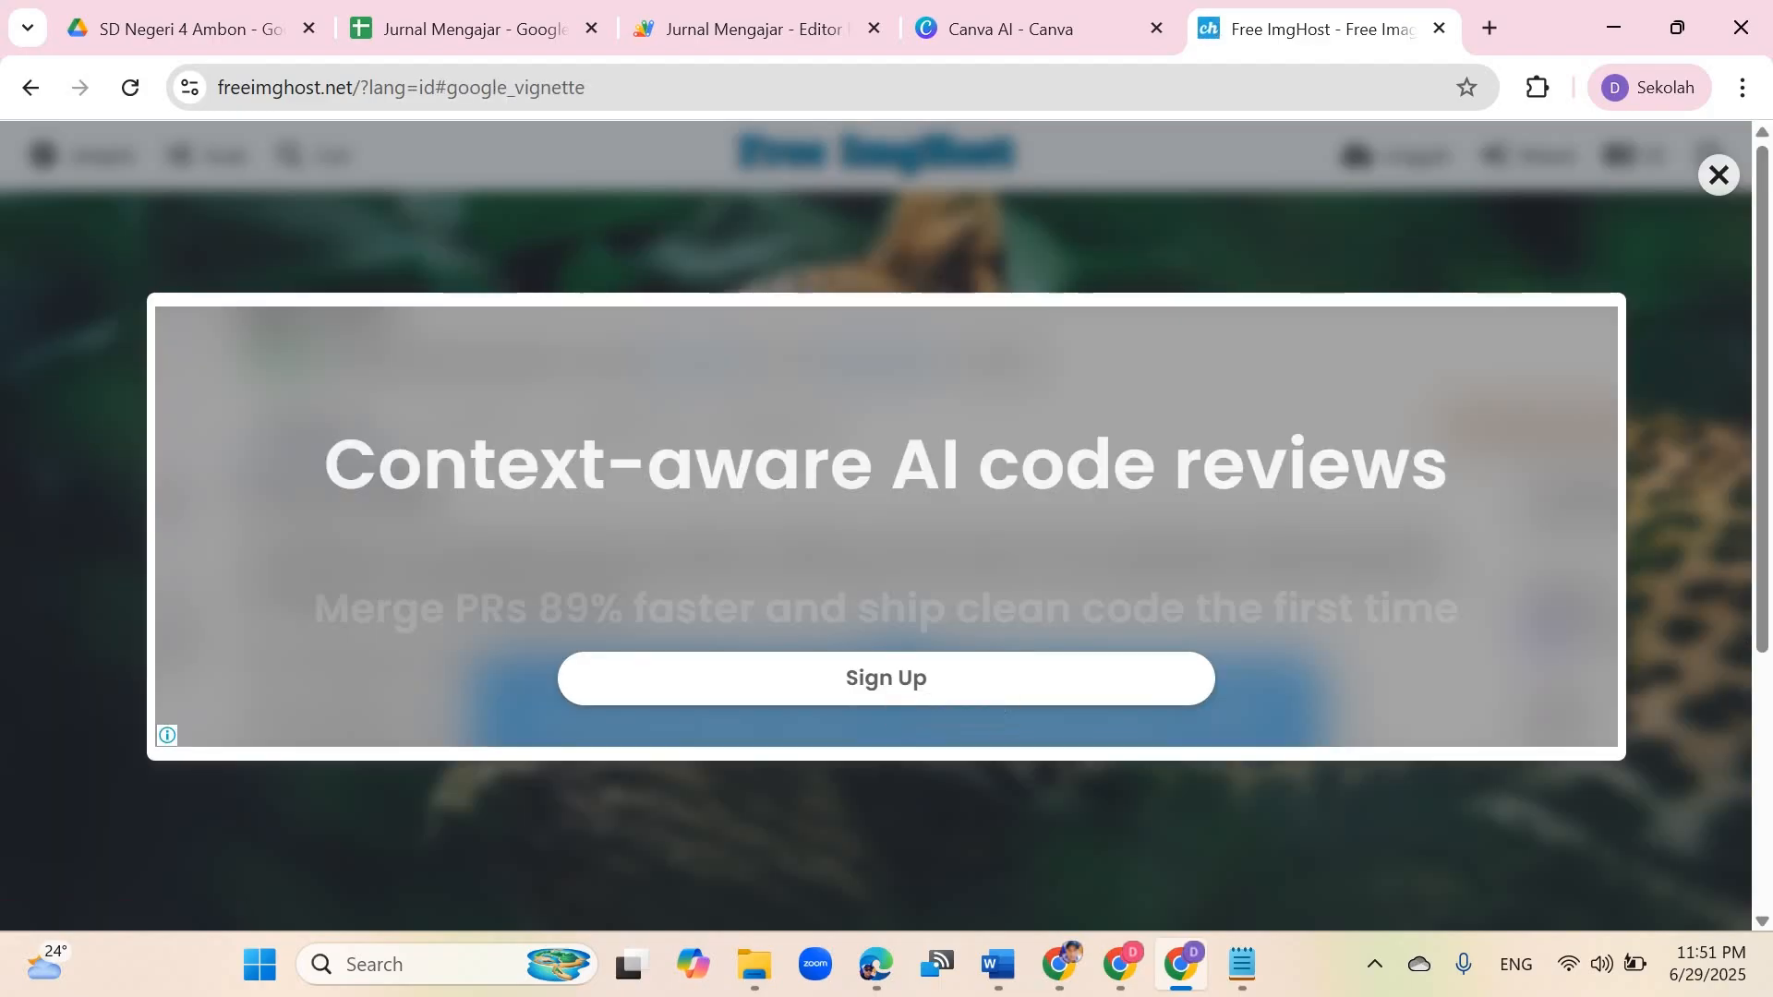
pyautogui.click(1719, 174)
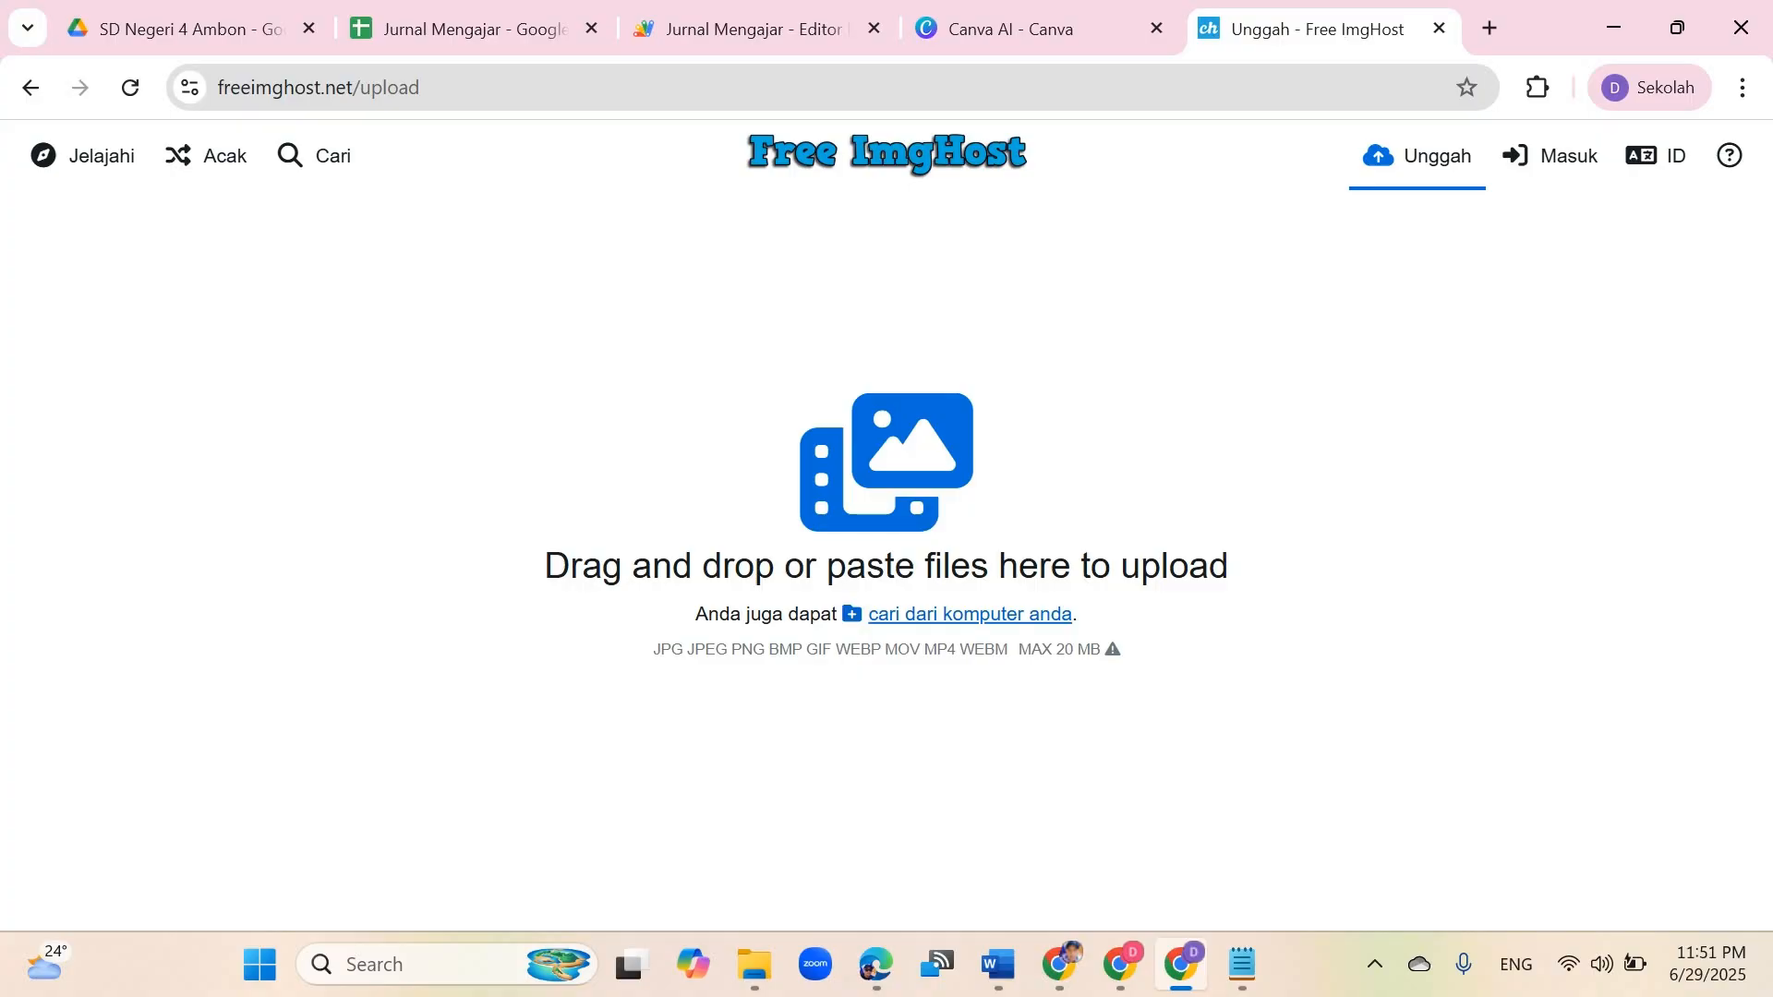
pyautogui.click(969, 614)
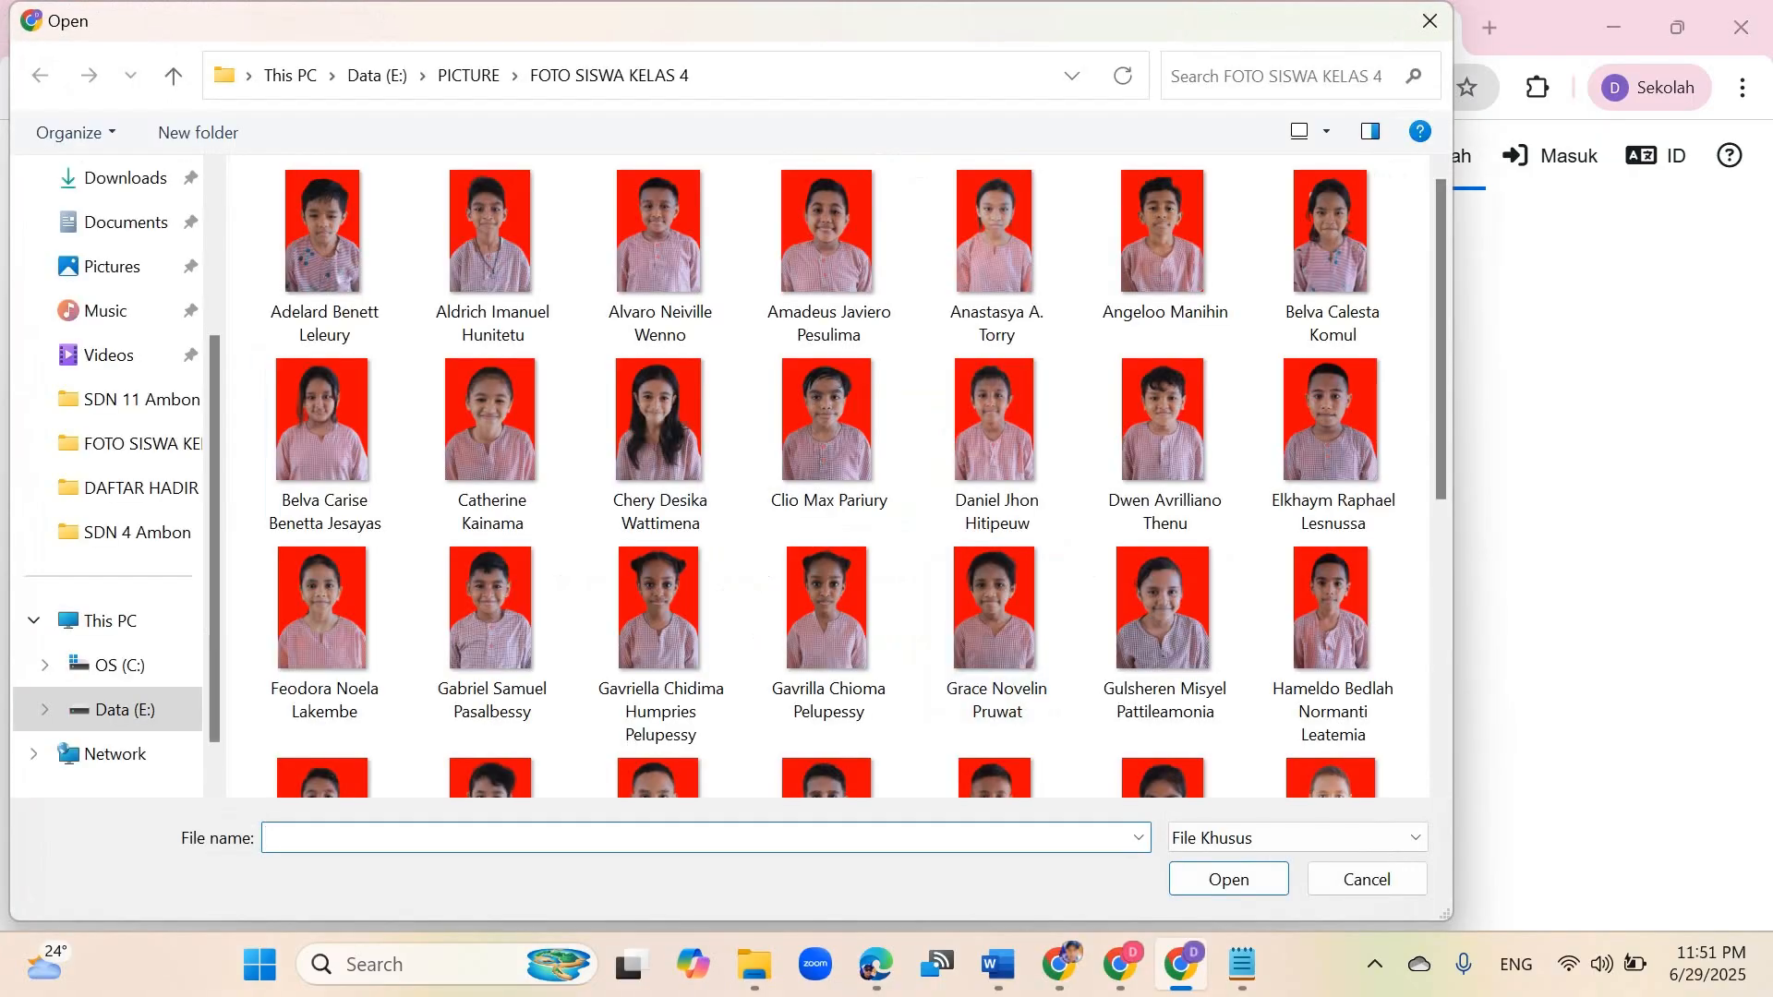
pyautogui.click(124, 177)
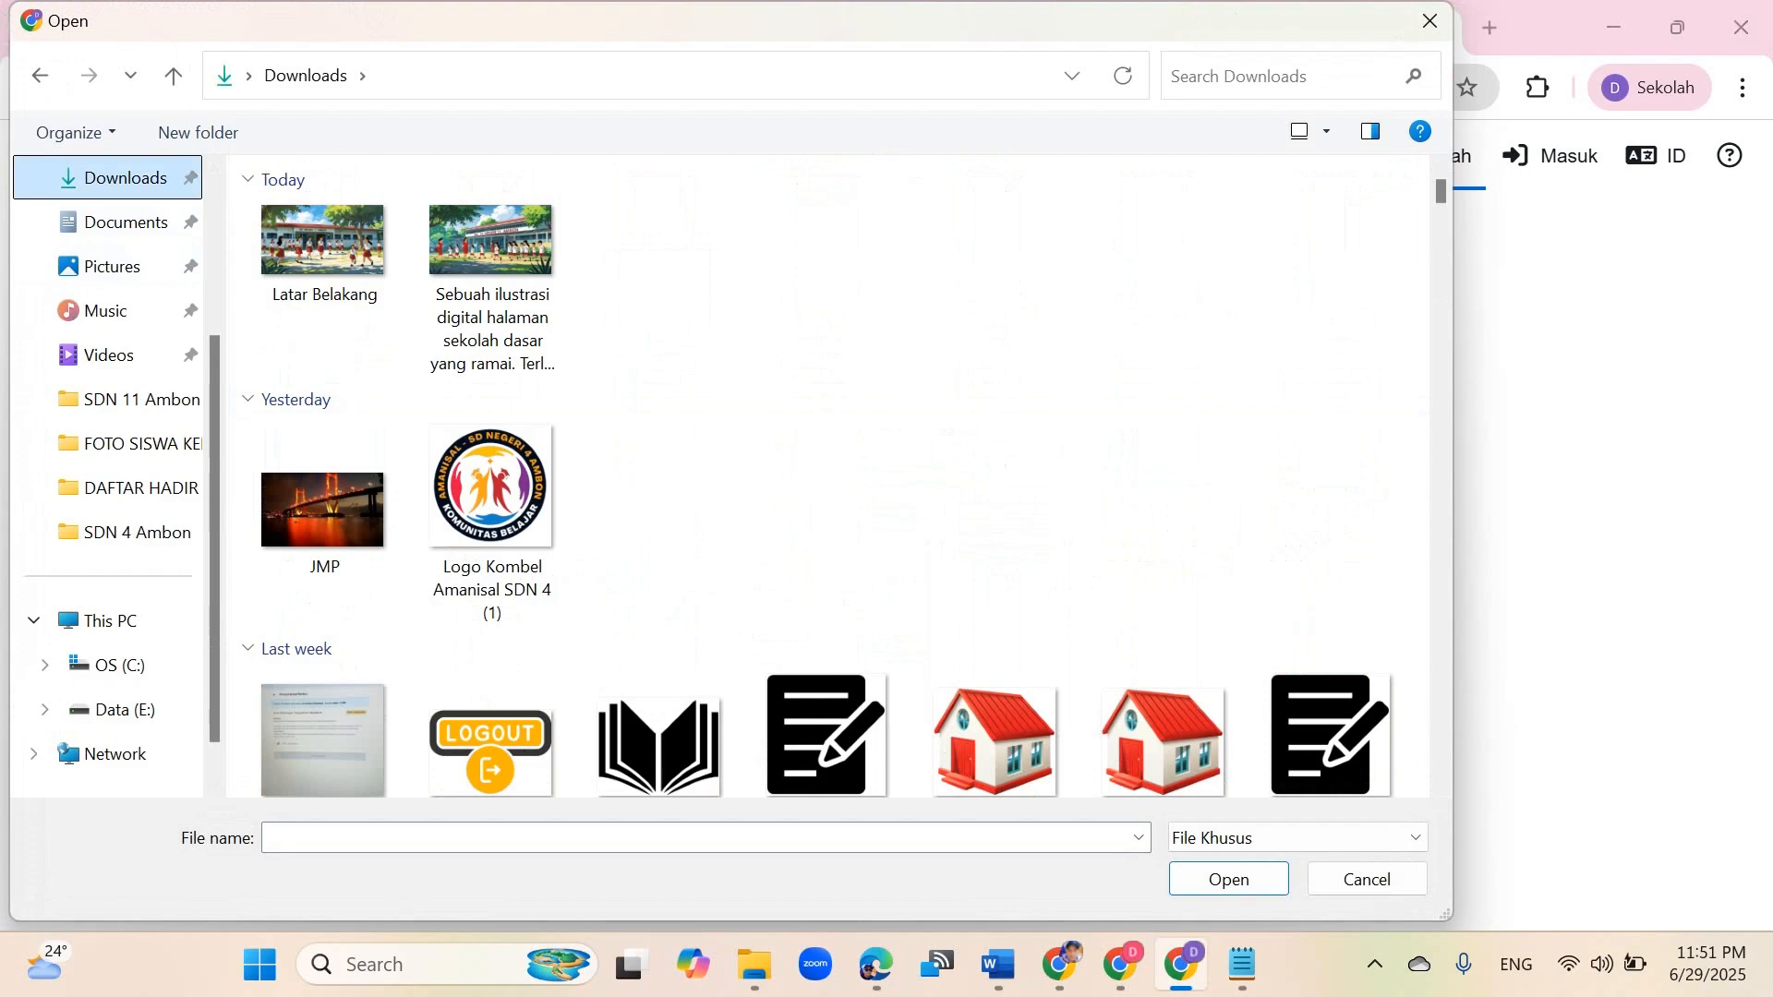
pyautogui.click(325, 254)
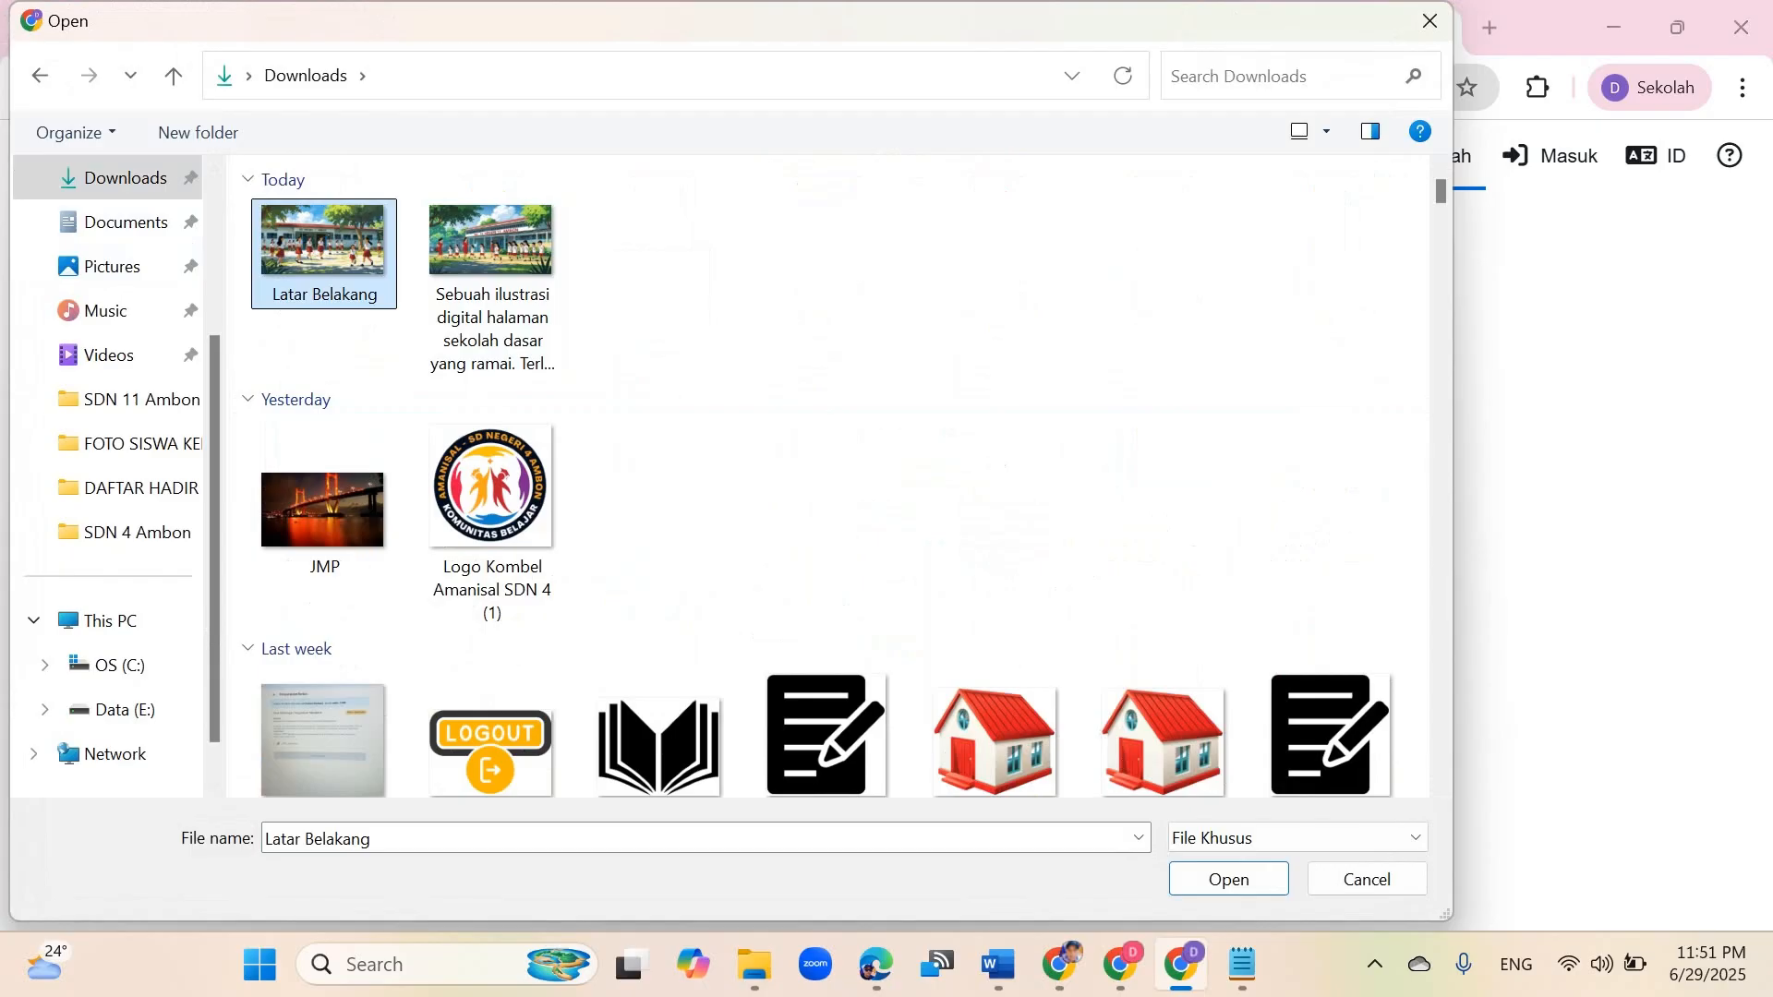
pyautogui.click(324, 500)
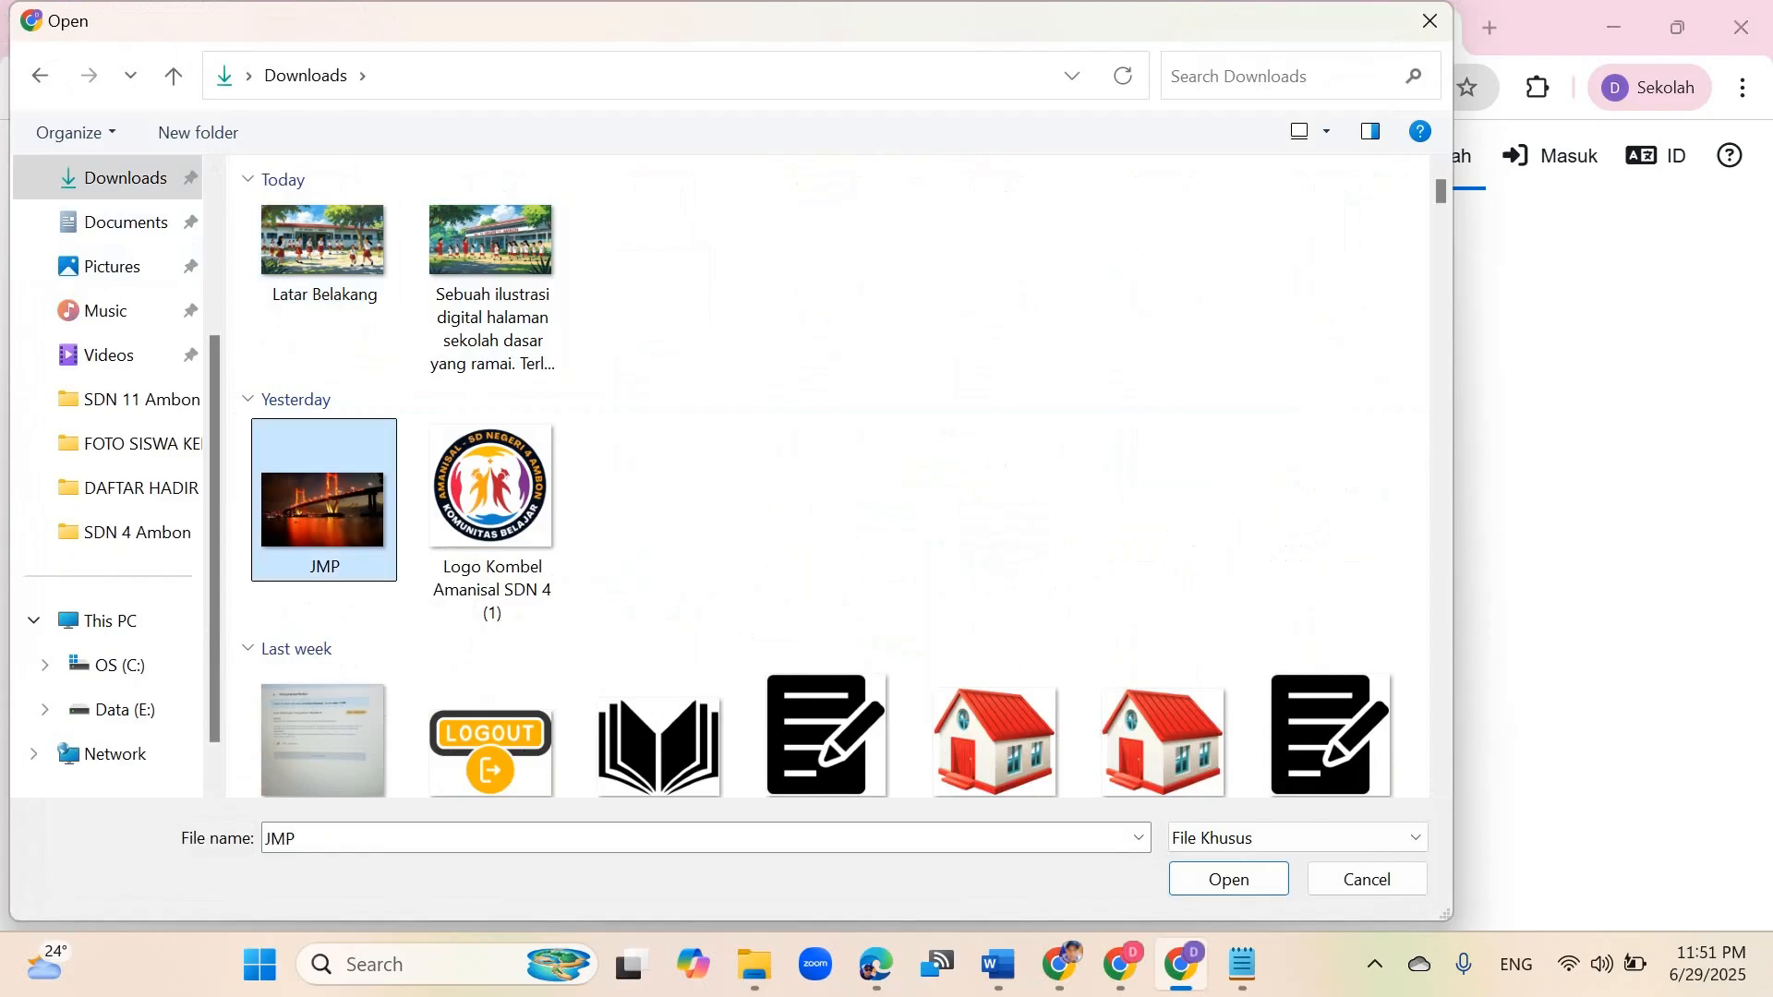
pyautogui.click(1228, 879)
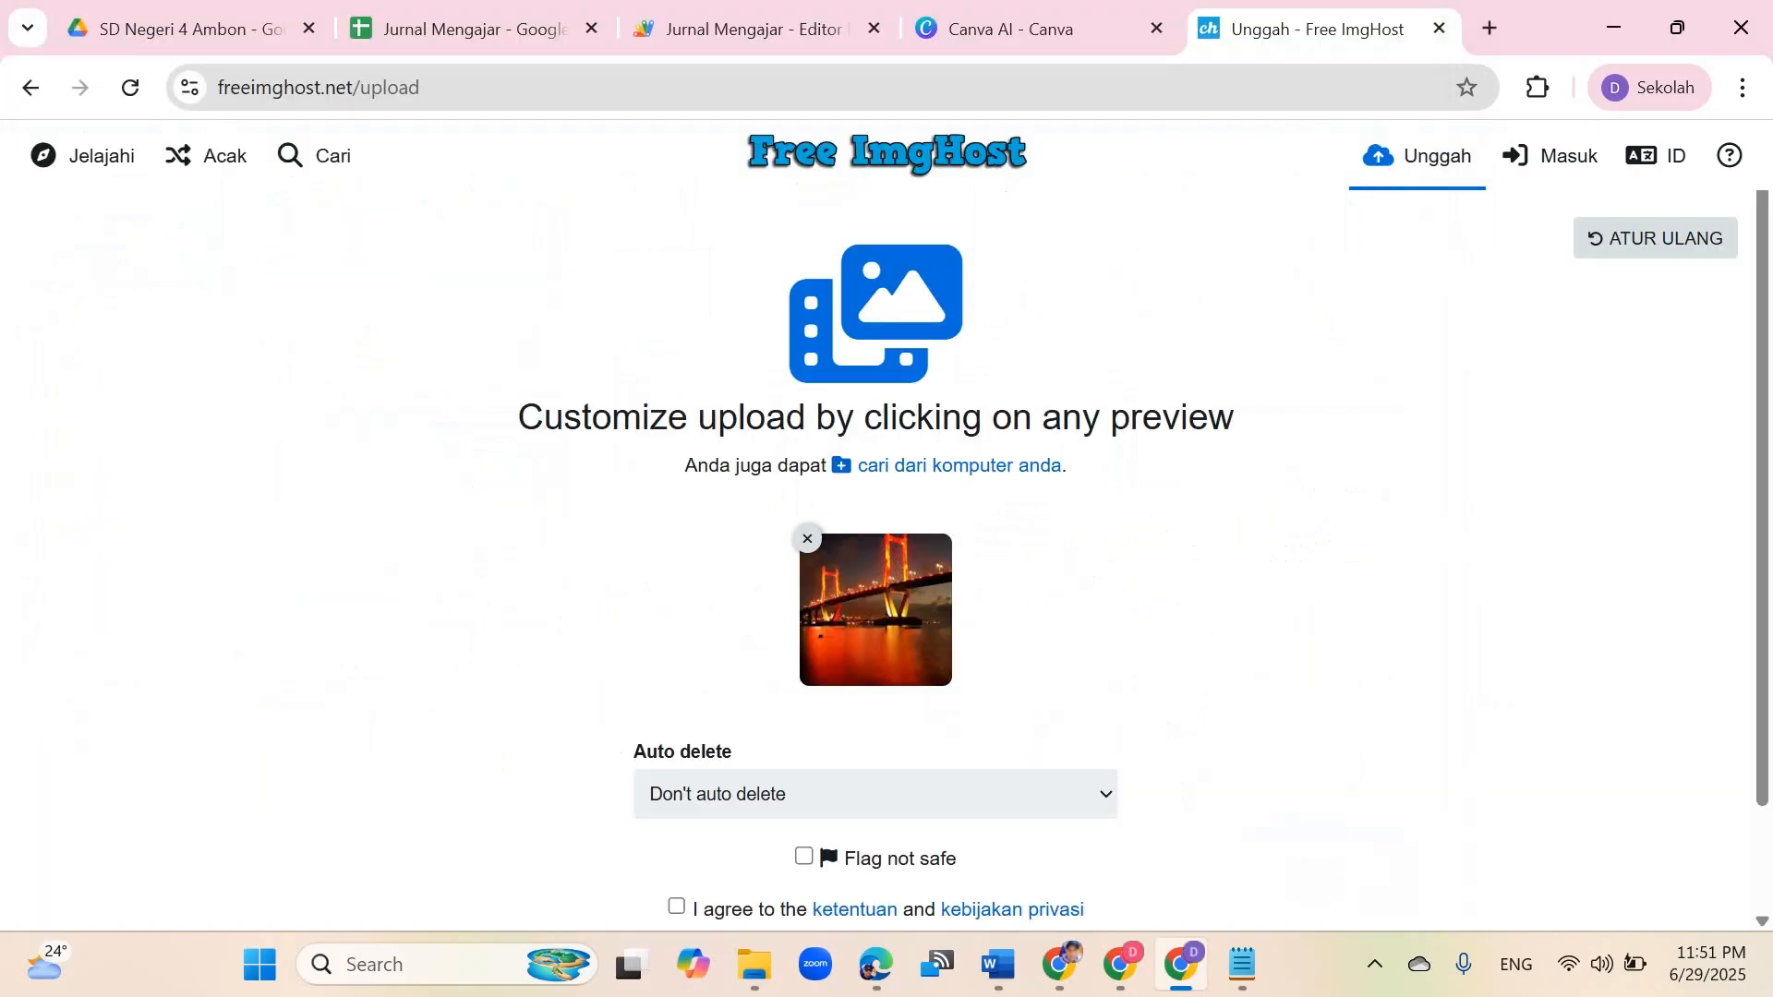
# Step: Agree to the terms and privacy policy, then upload the JMP image
pyautogui.scroll(-2, 875, 561)
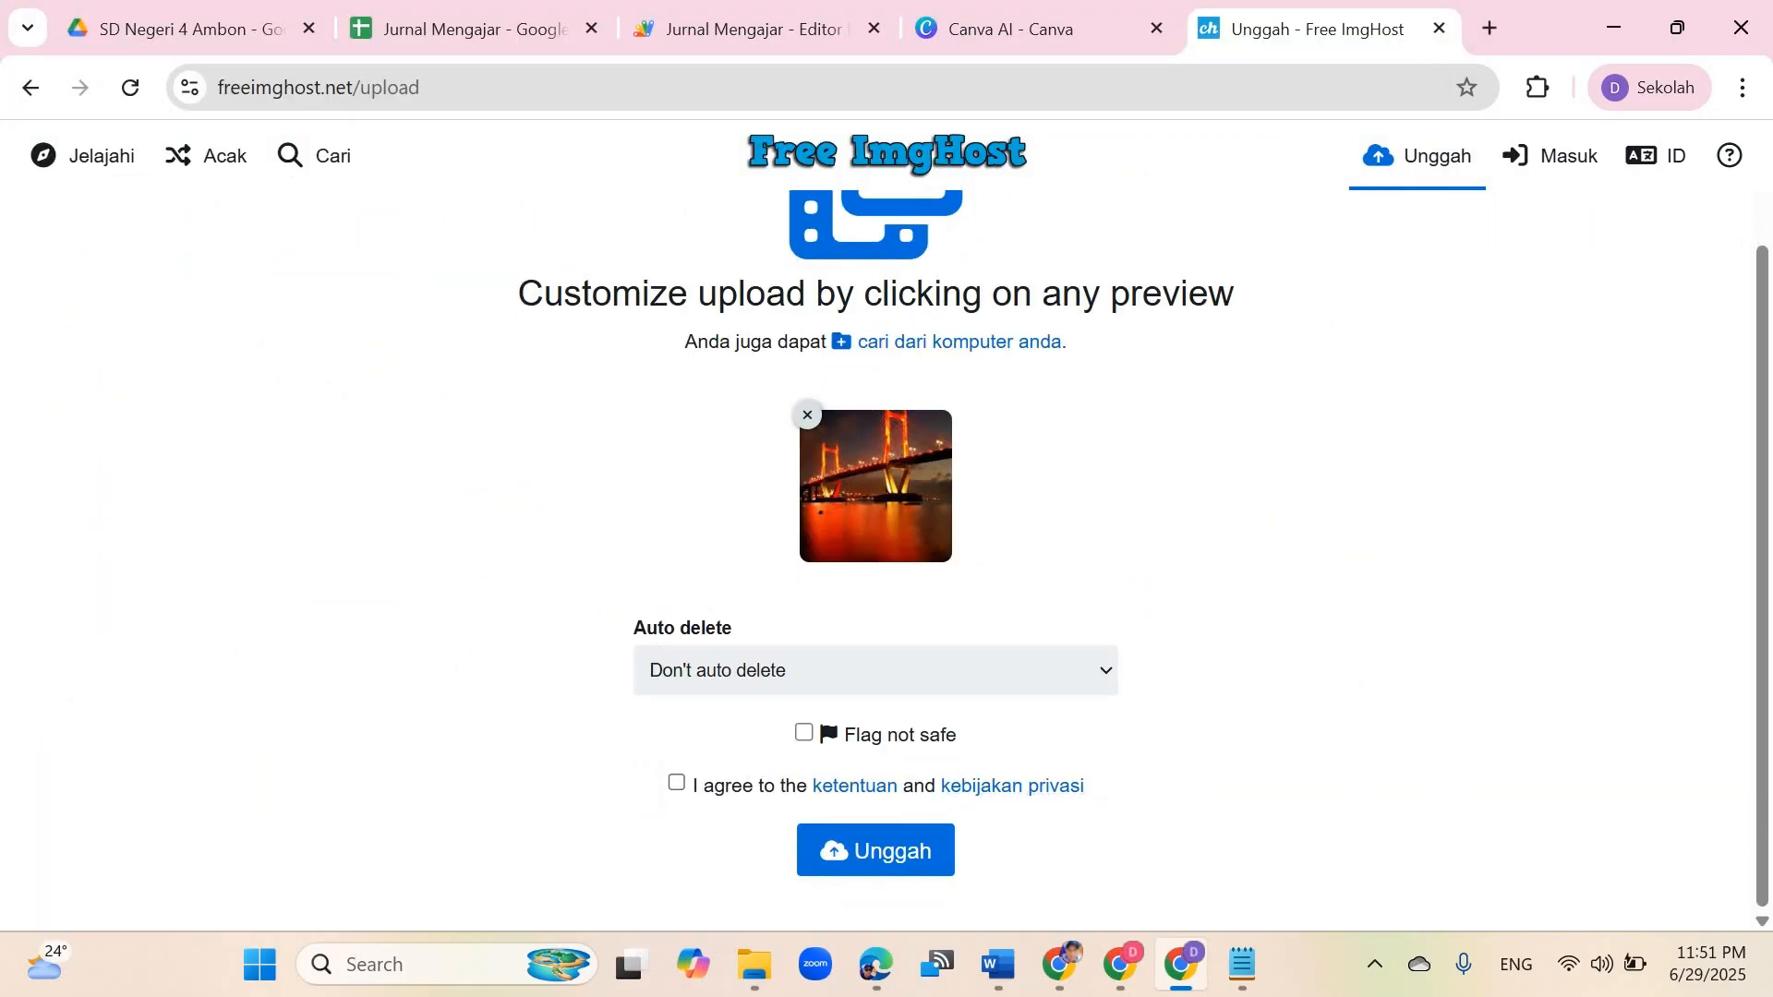
pyautogui.click(677, 782)
pyautogui.click(876, 850)
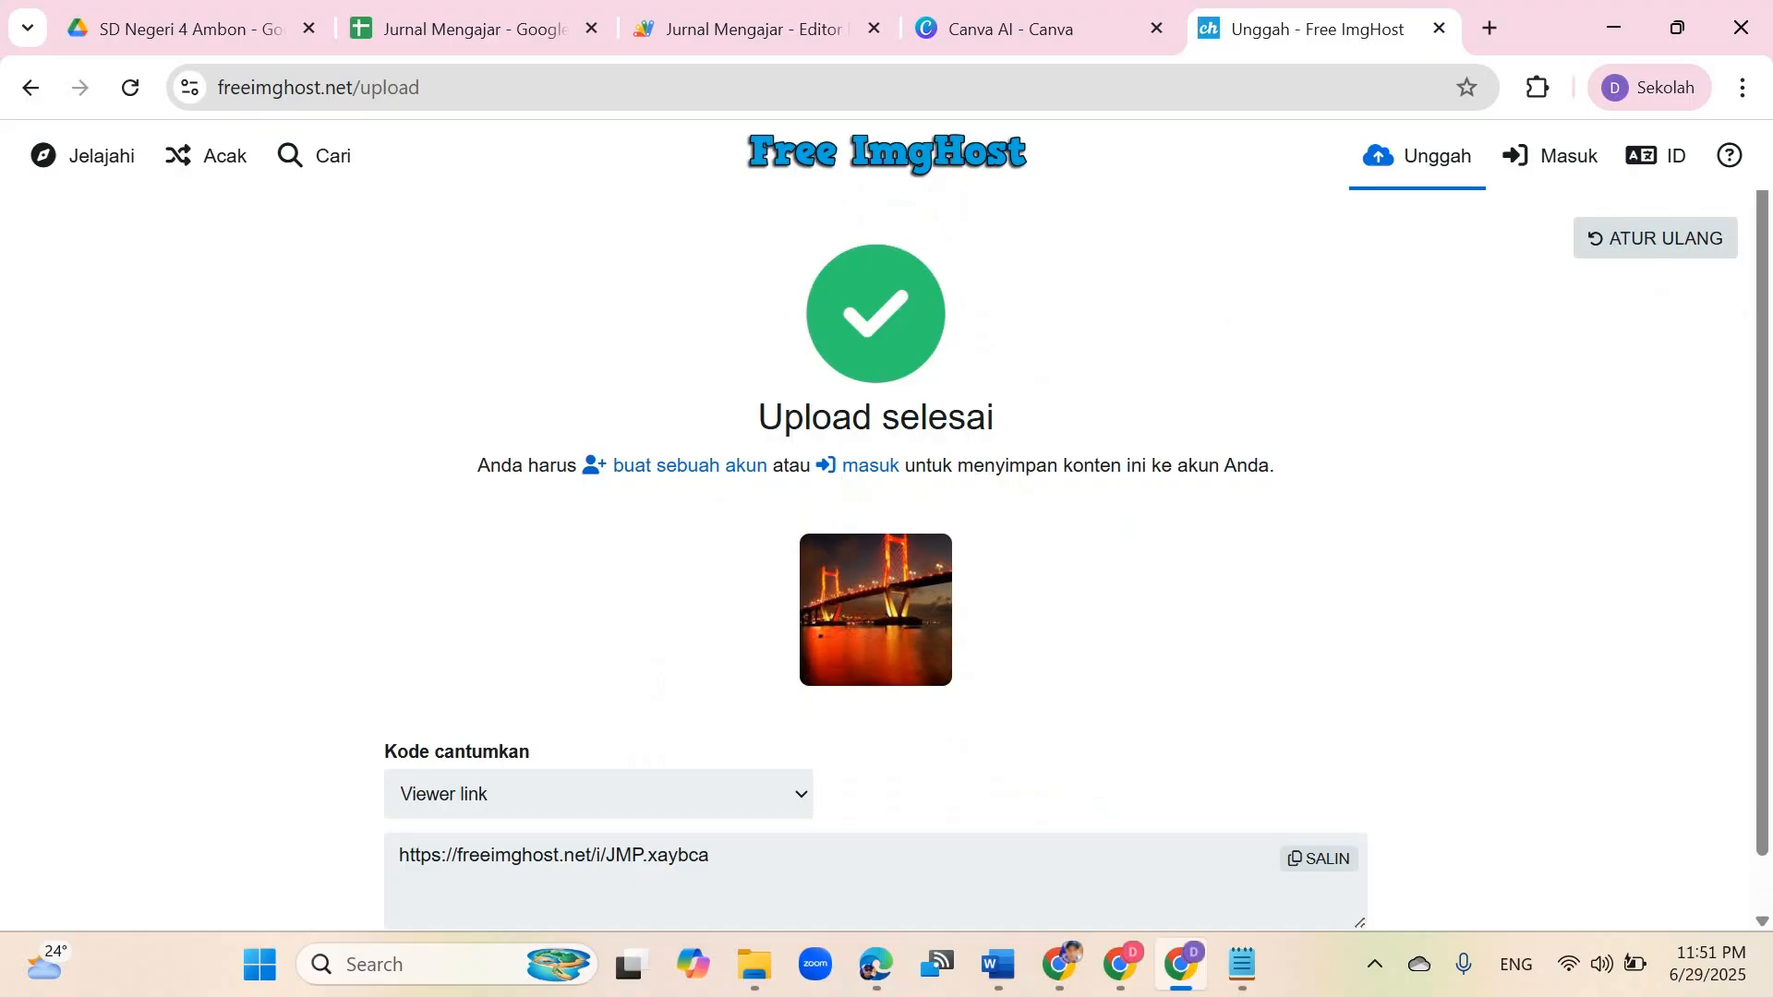
# Step: Switch the embed code to the direct link (Langsung link) and select the JMP.jpg image URL
pyautogui.scroll(-1, 875, 561)
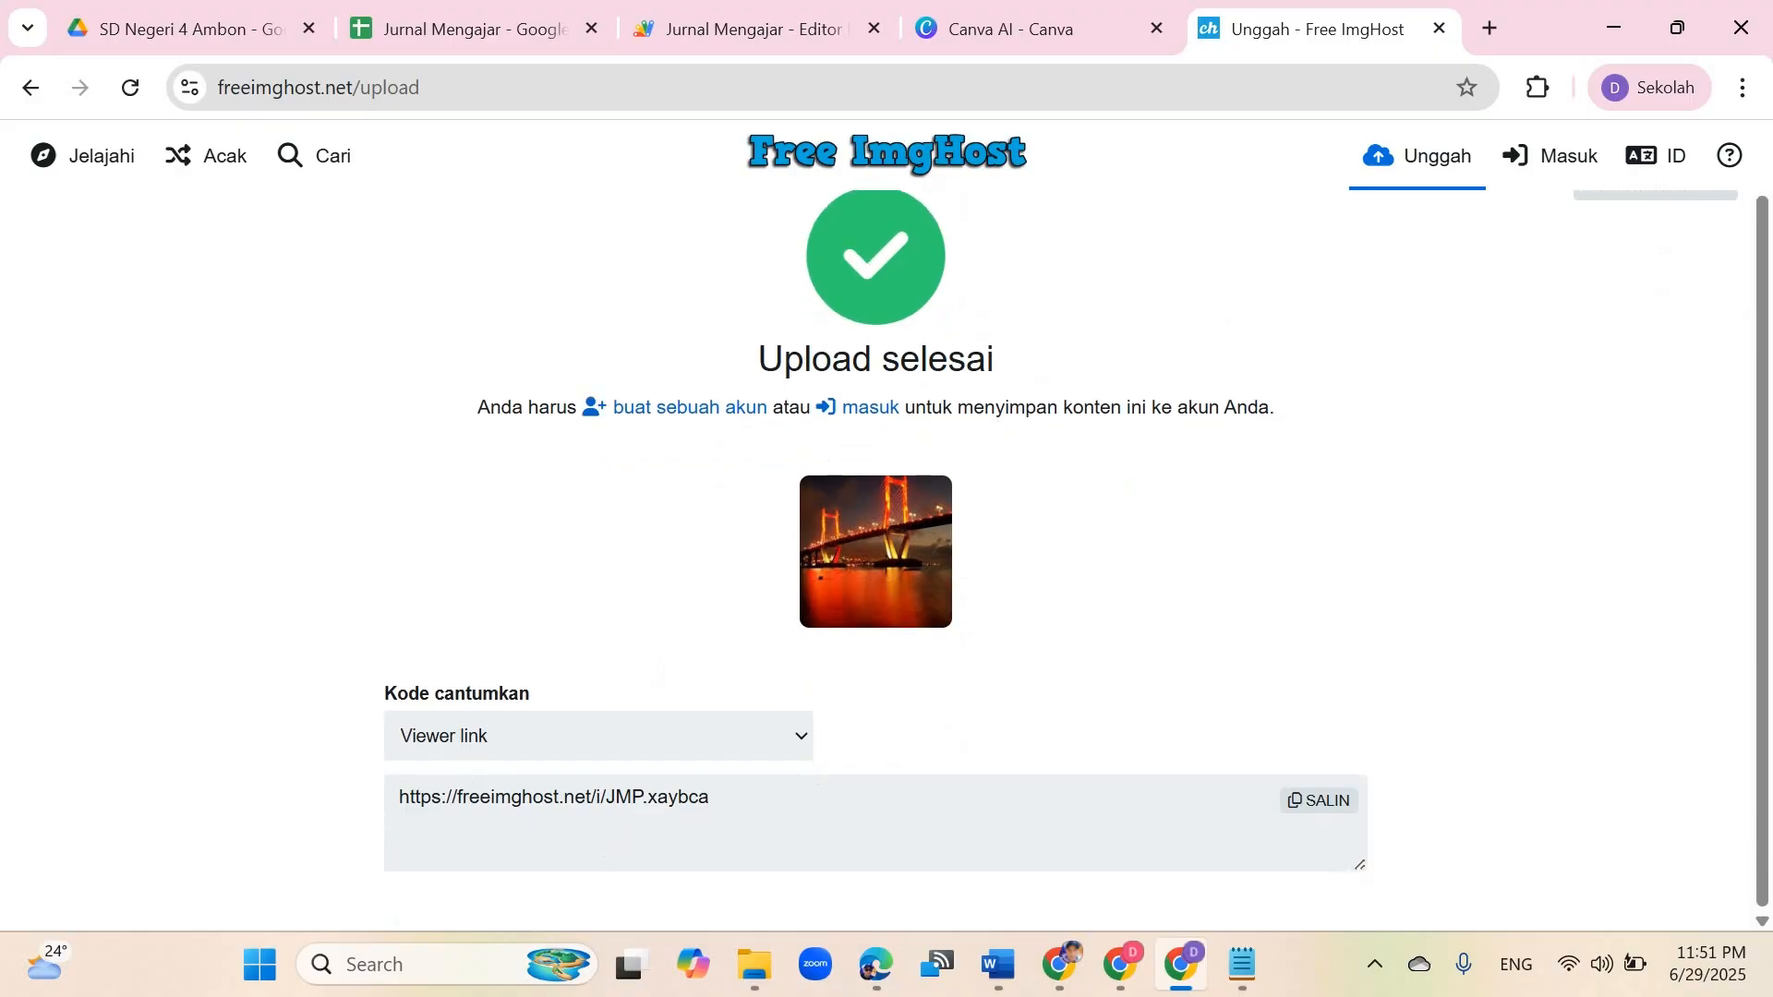
pyautogui.click(599, 735)
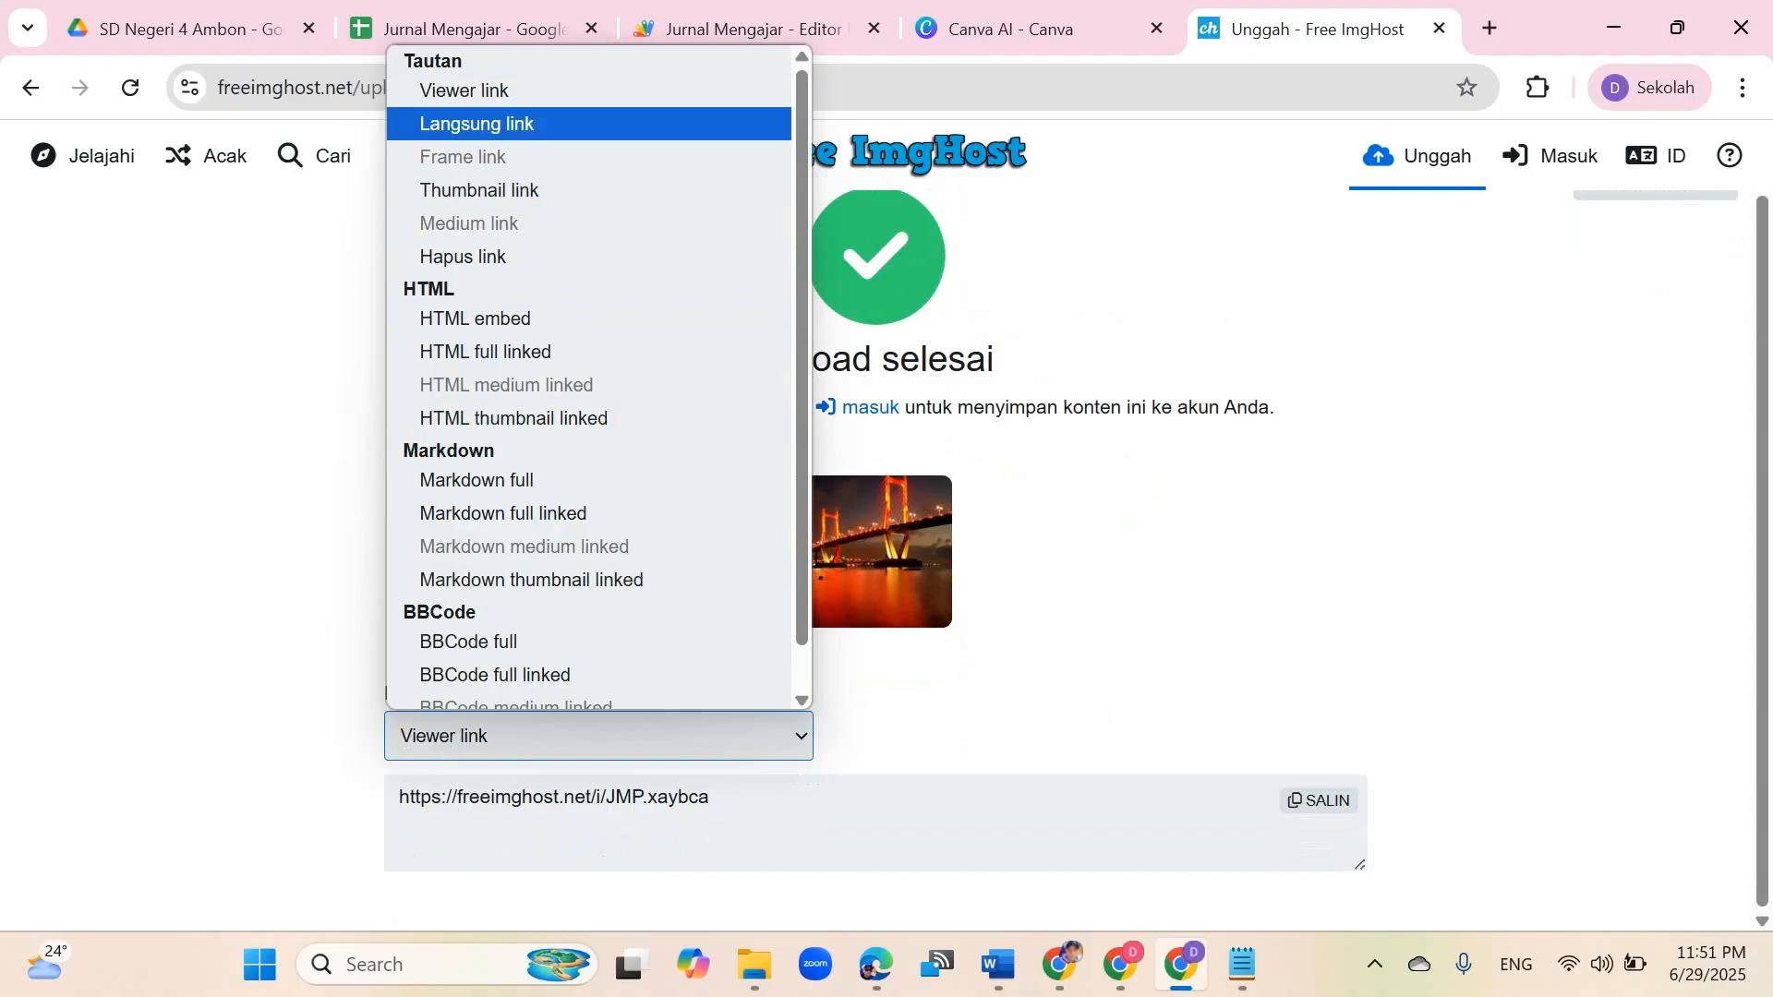
pyautogui.press('Return')
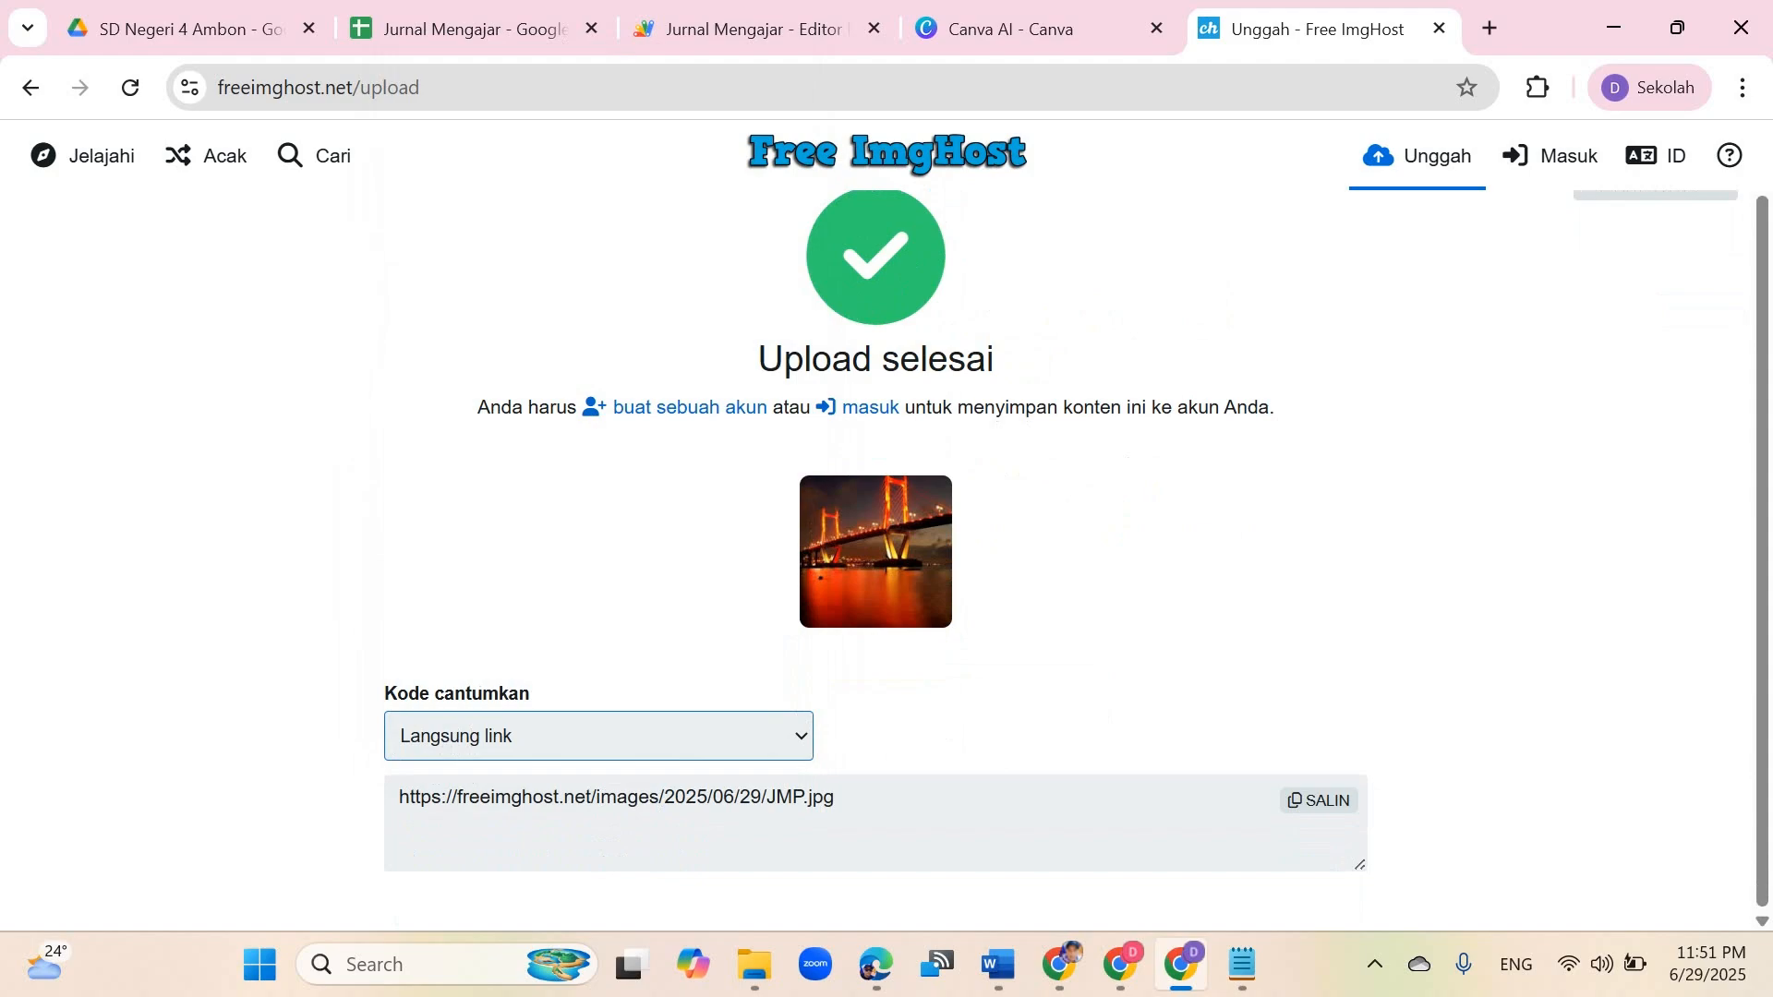
pyautogui.press('Tab')
pyautogui.hotkey('ctrl', 'c')
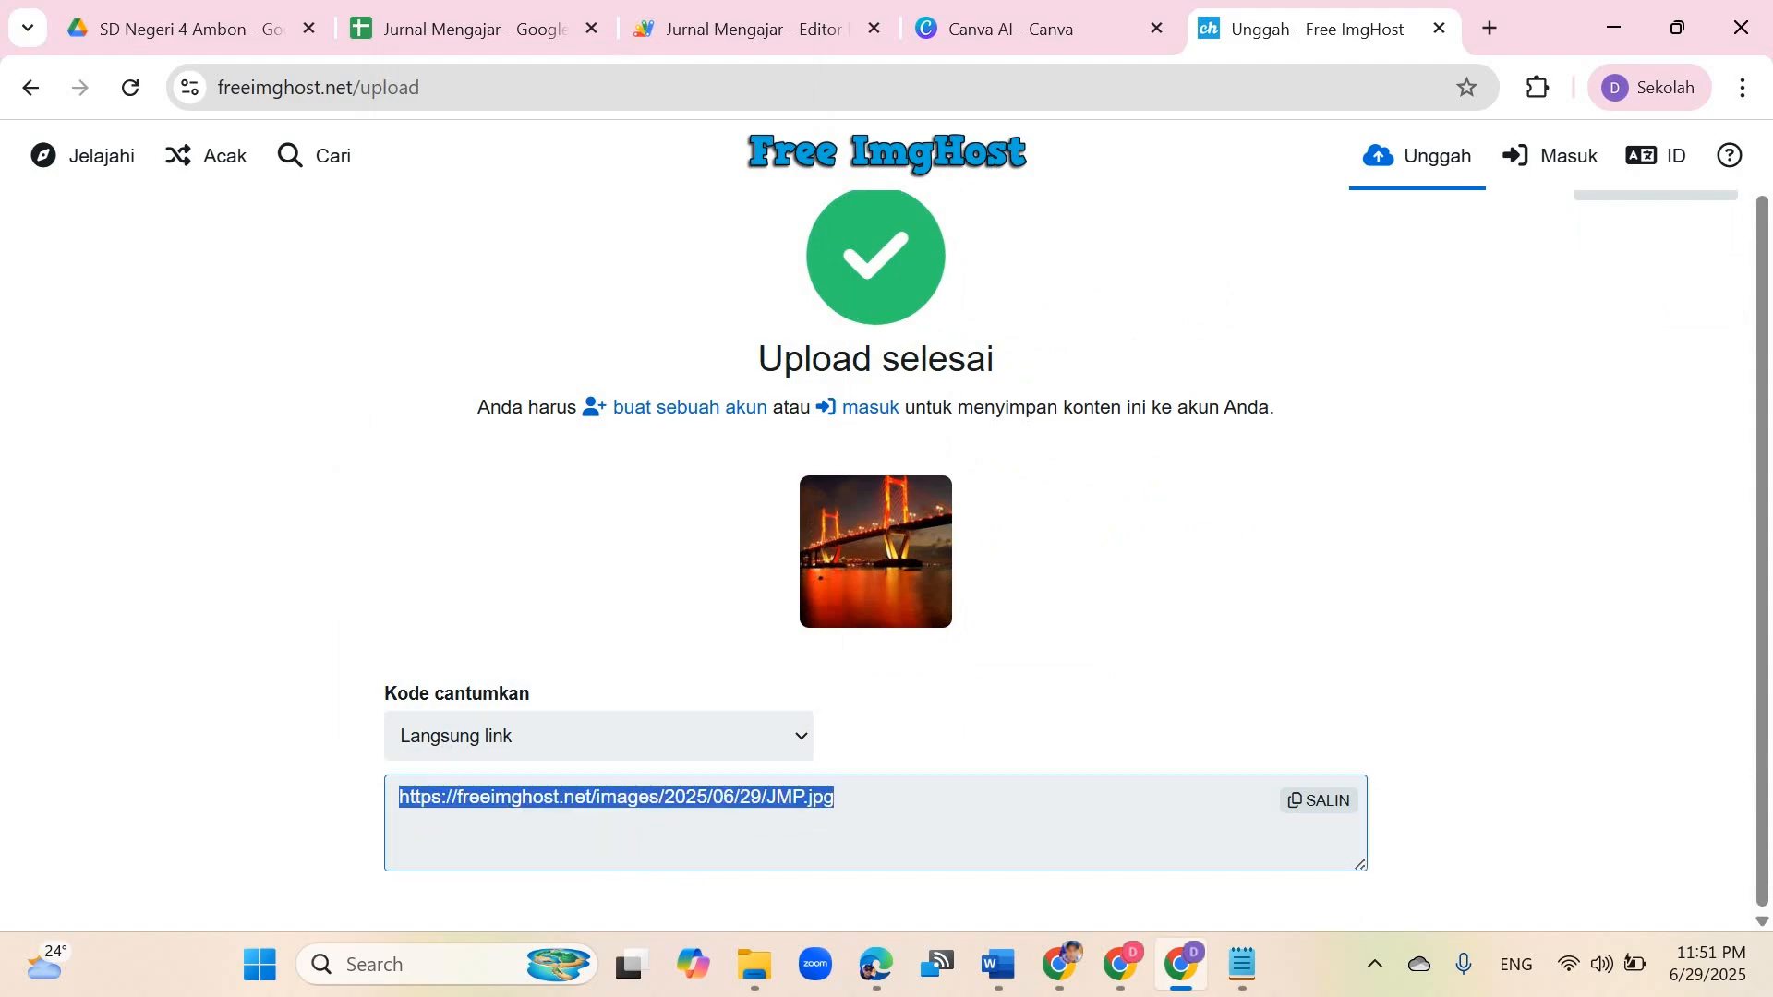
# Step: Replace the background image link in the Word revision notes with the new JMP.jpg URL
pyautogui.click(1180, 964)
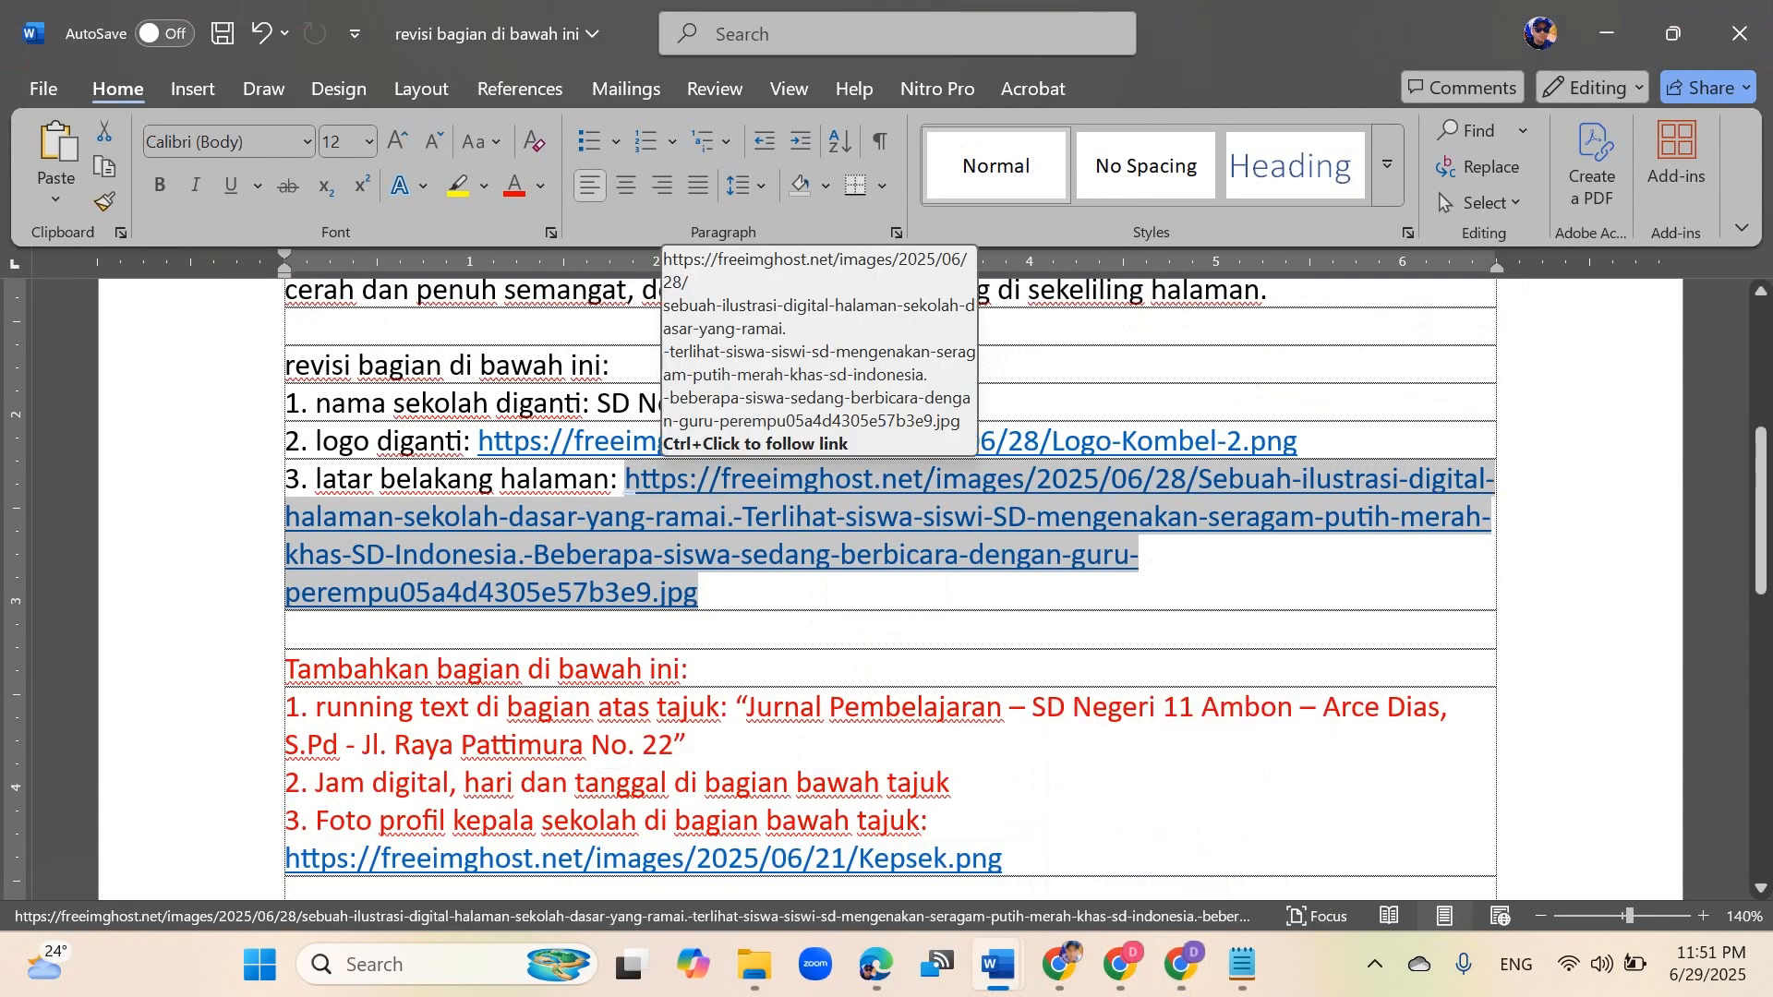
pyautogui.press('Delete')
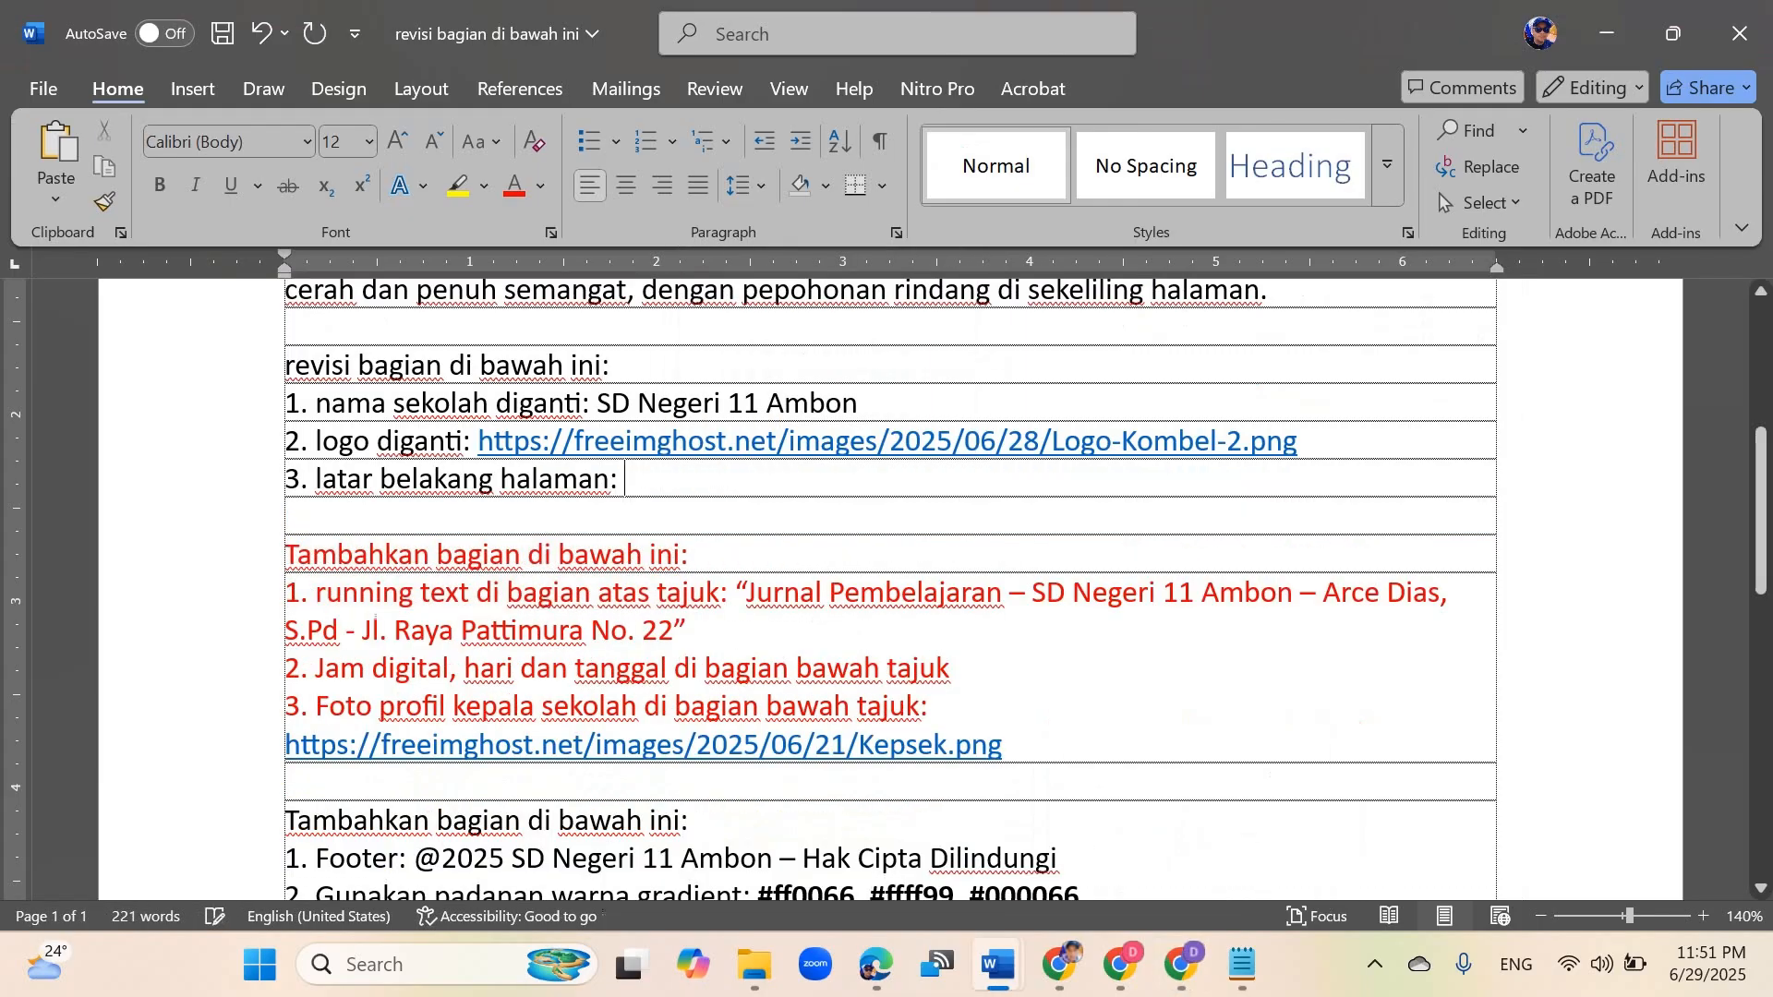
pyautogui.hotkey('ctrl', 'v')
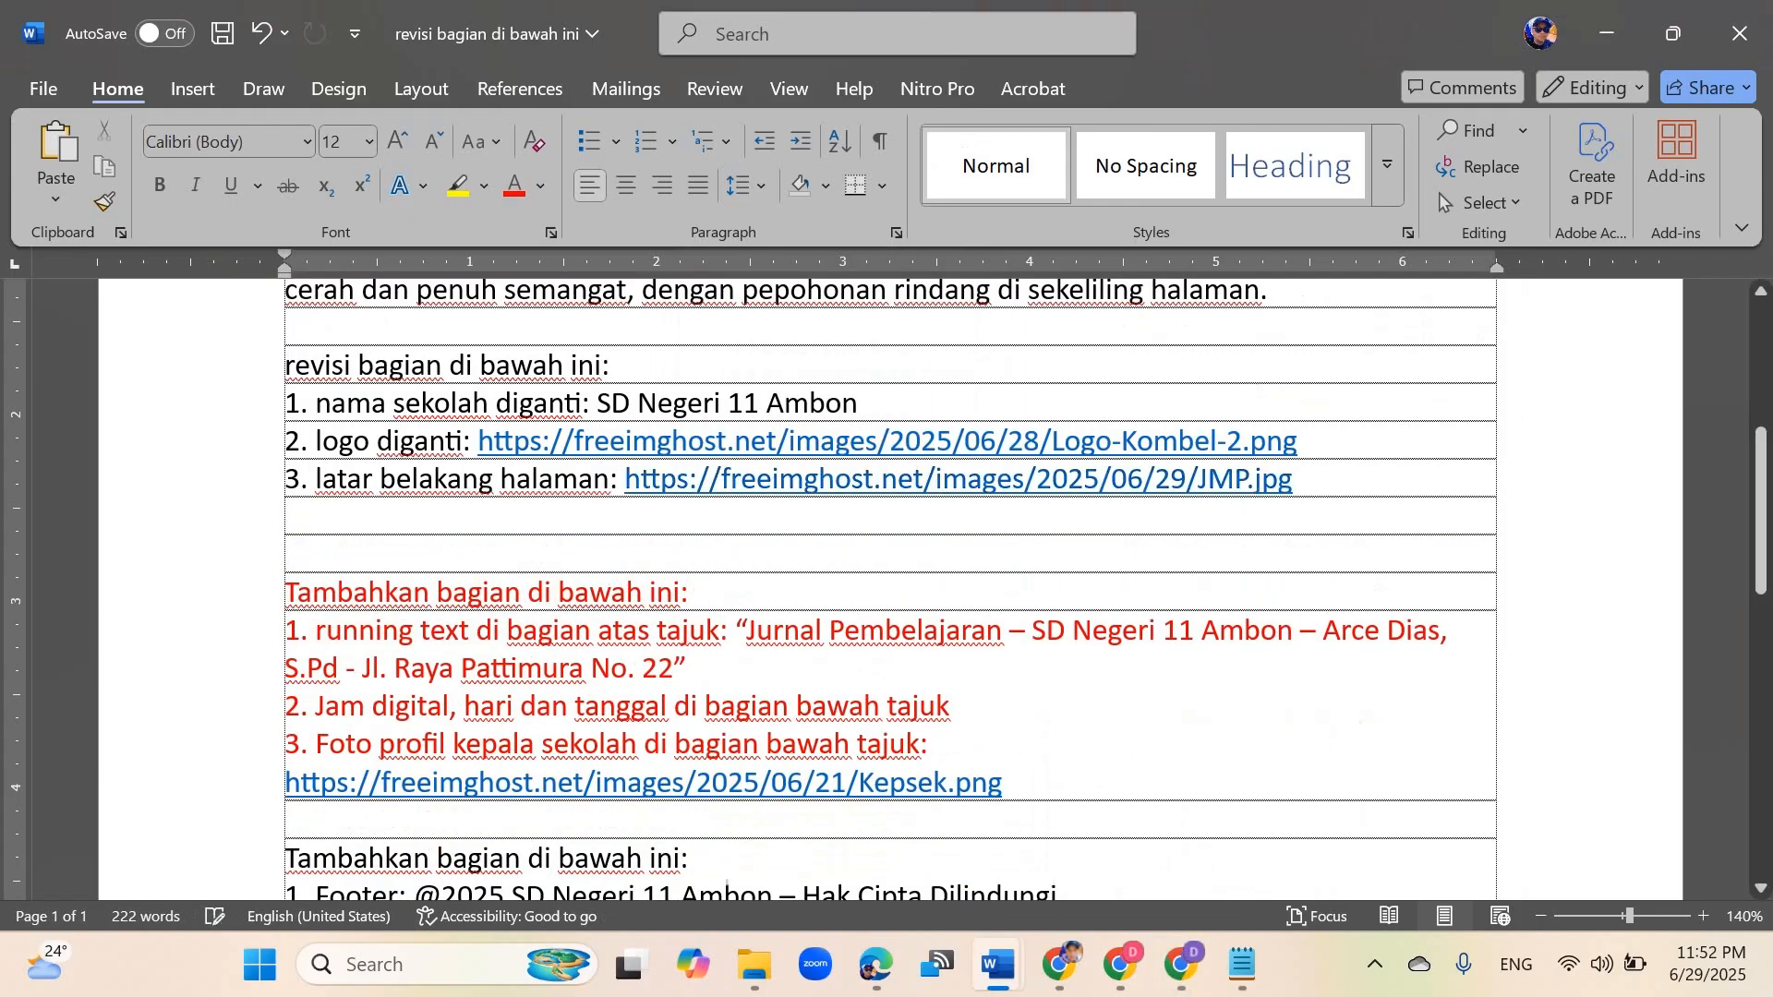
pyautogui.hotkey('ctrl', 'z')
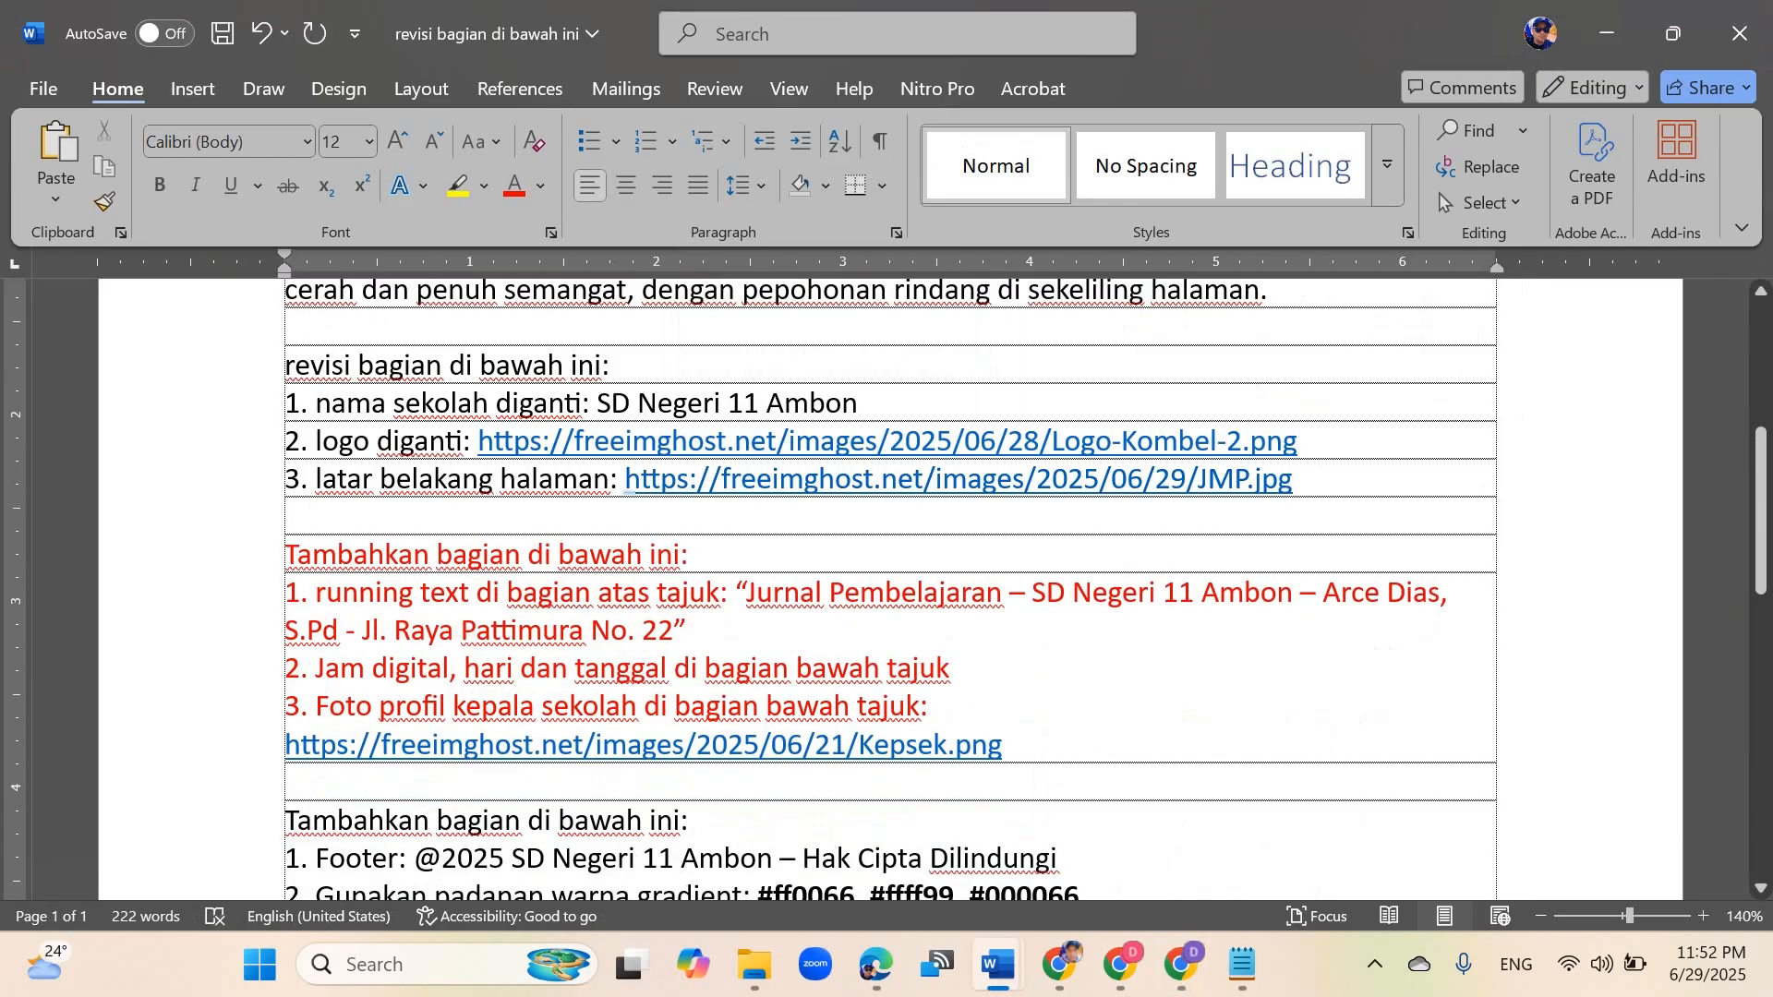
# Step: Select the 'revisi bagian di bawah ini' block with its three numbered items in the Word document
pyautogui.hotkey('ctrl', 'Up')
pyautogui.hotkey('ctrl', 'Up')
pyautogui.hotkey('ctrl', 'Up')
pyautogui.hotkey('ctrl', 'Up')
pyautogui.hotkey('shift', 'Down')
pyautogui.hotkey('shift', 'Down')
pyautogui.hotkey('shift', 'Down')
pyautogui.hotkey('shift', 'End')
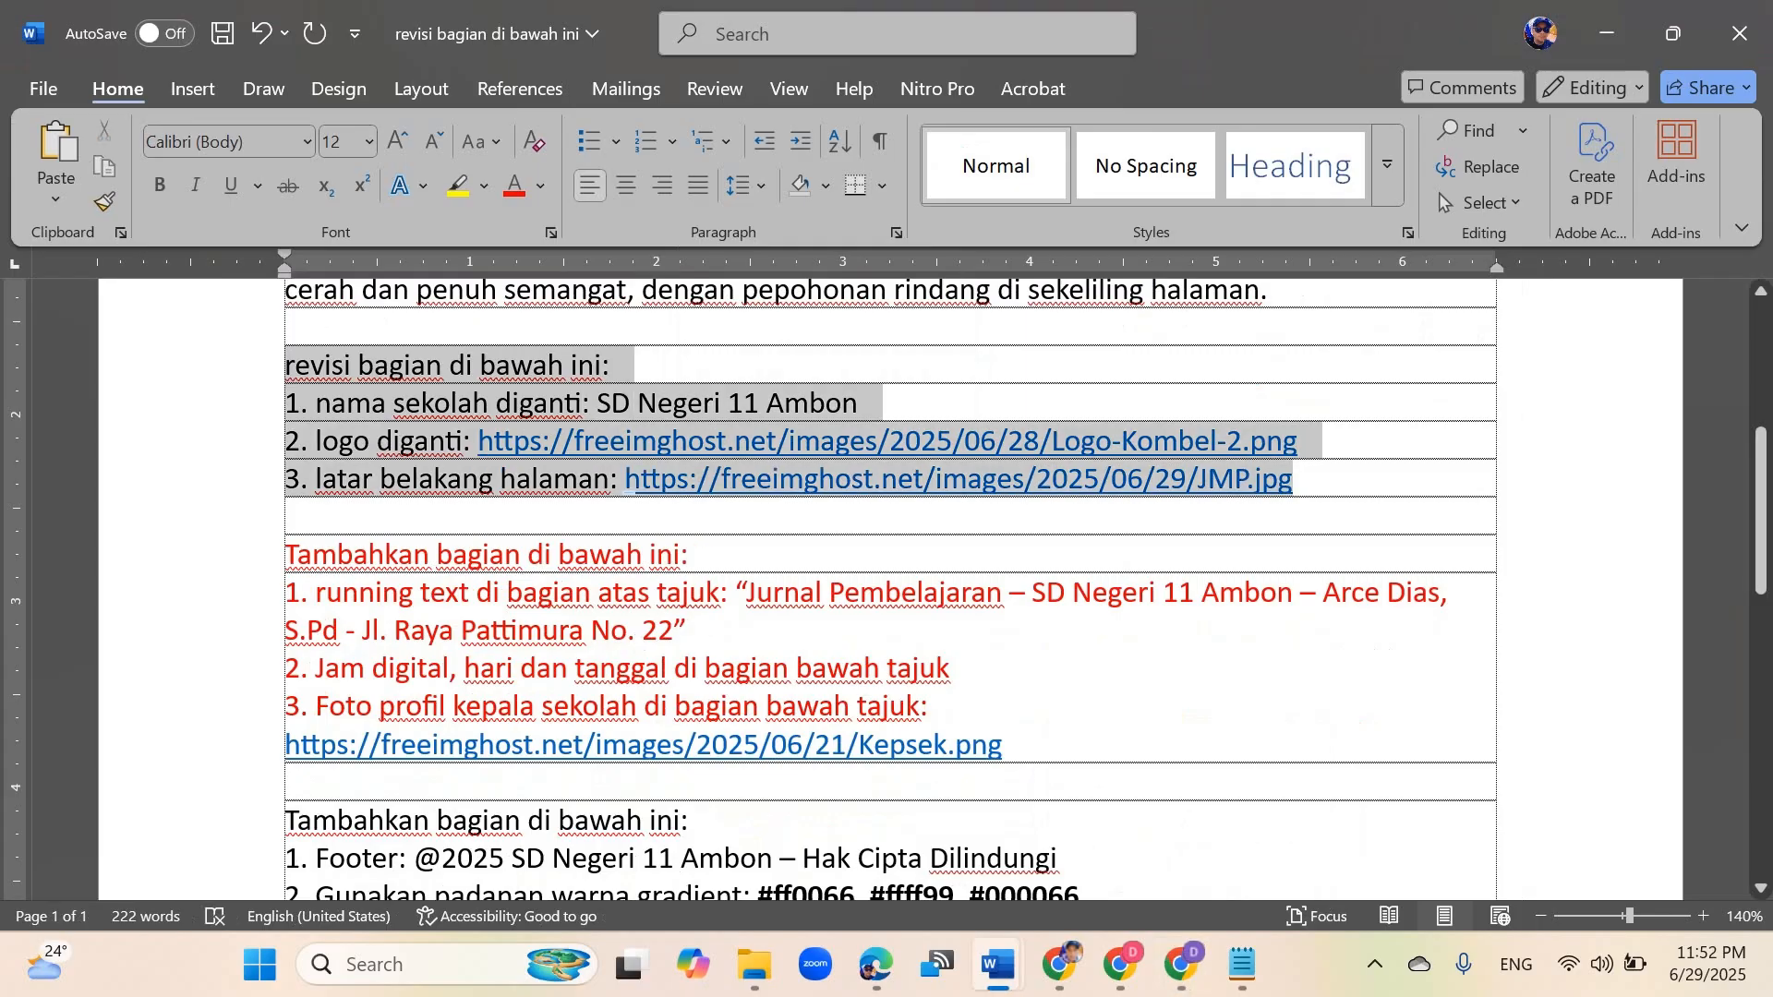
pyautogui.hotkey('shift', 'Right')
pyautogui.hotkey('shift', 'Left')
pyautogui.hotkey('ctrl', 'c')
# Step: Switch to the Canva AI chat and paste the copied revision block into the message box
pyautogui.hotkey('alt', 'Tab')
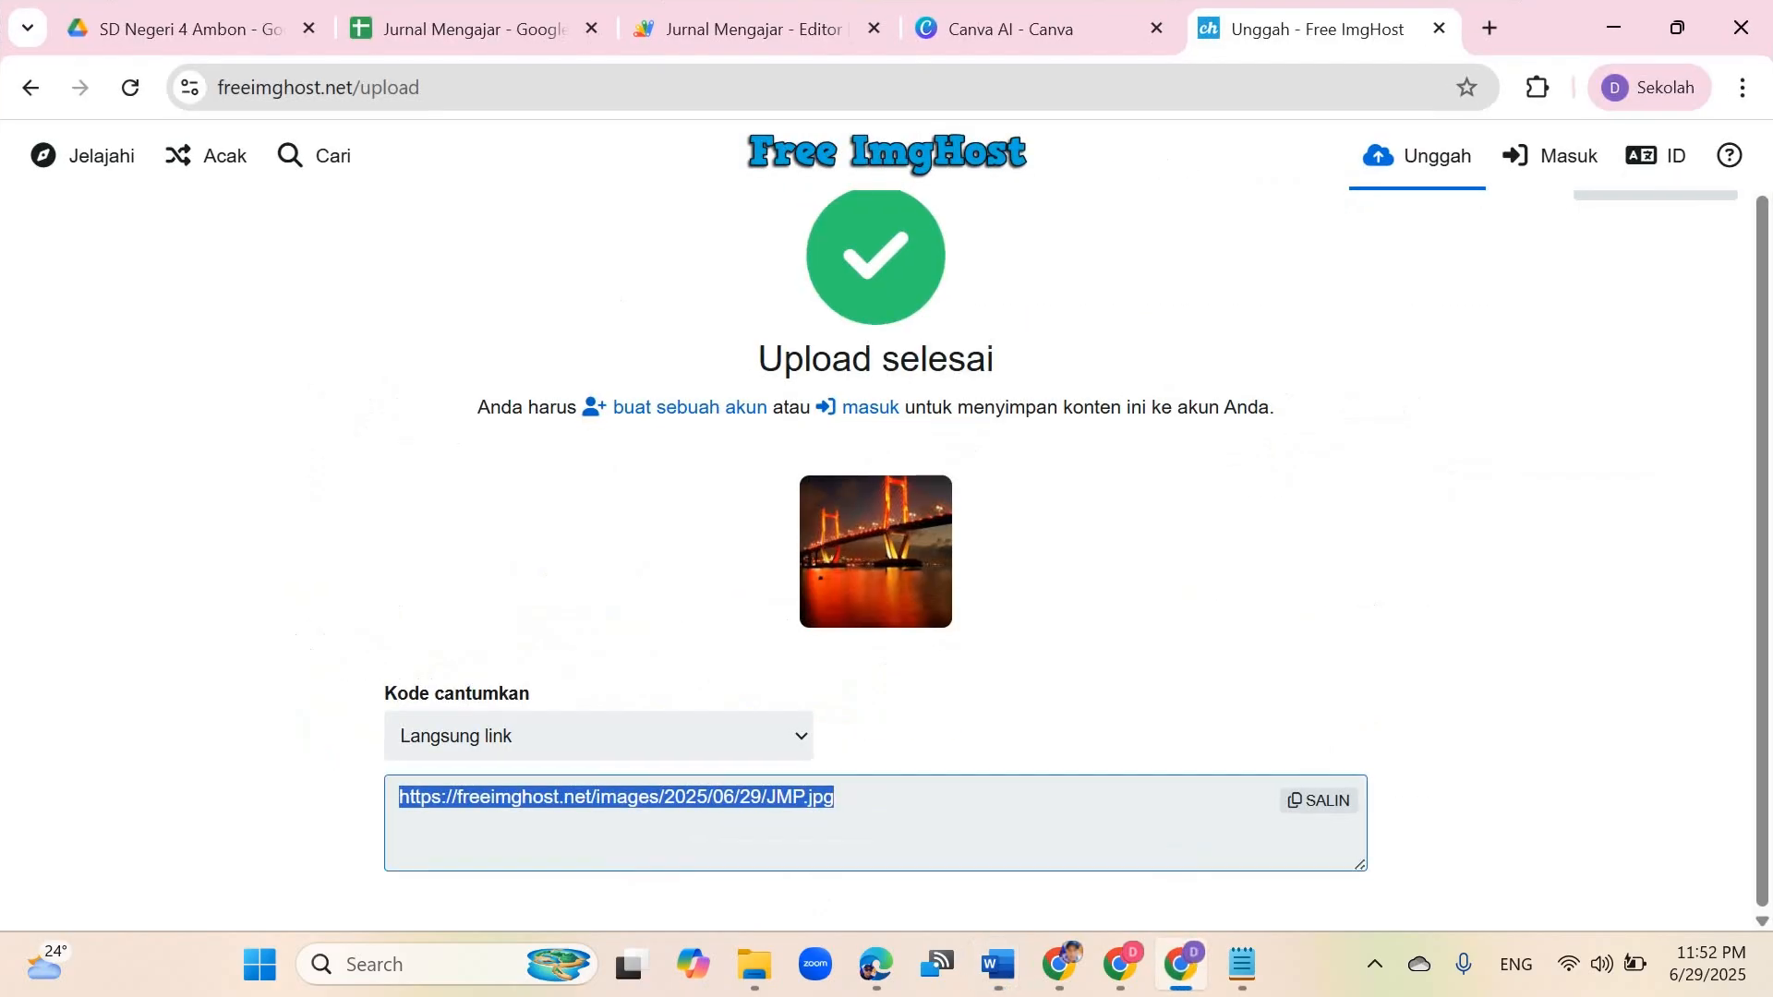
pyautogui.hotkey('ctrl', 'shift', 'Tab')
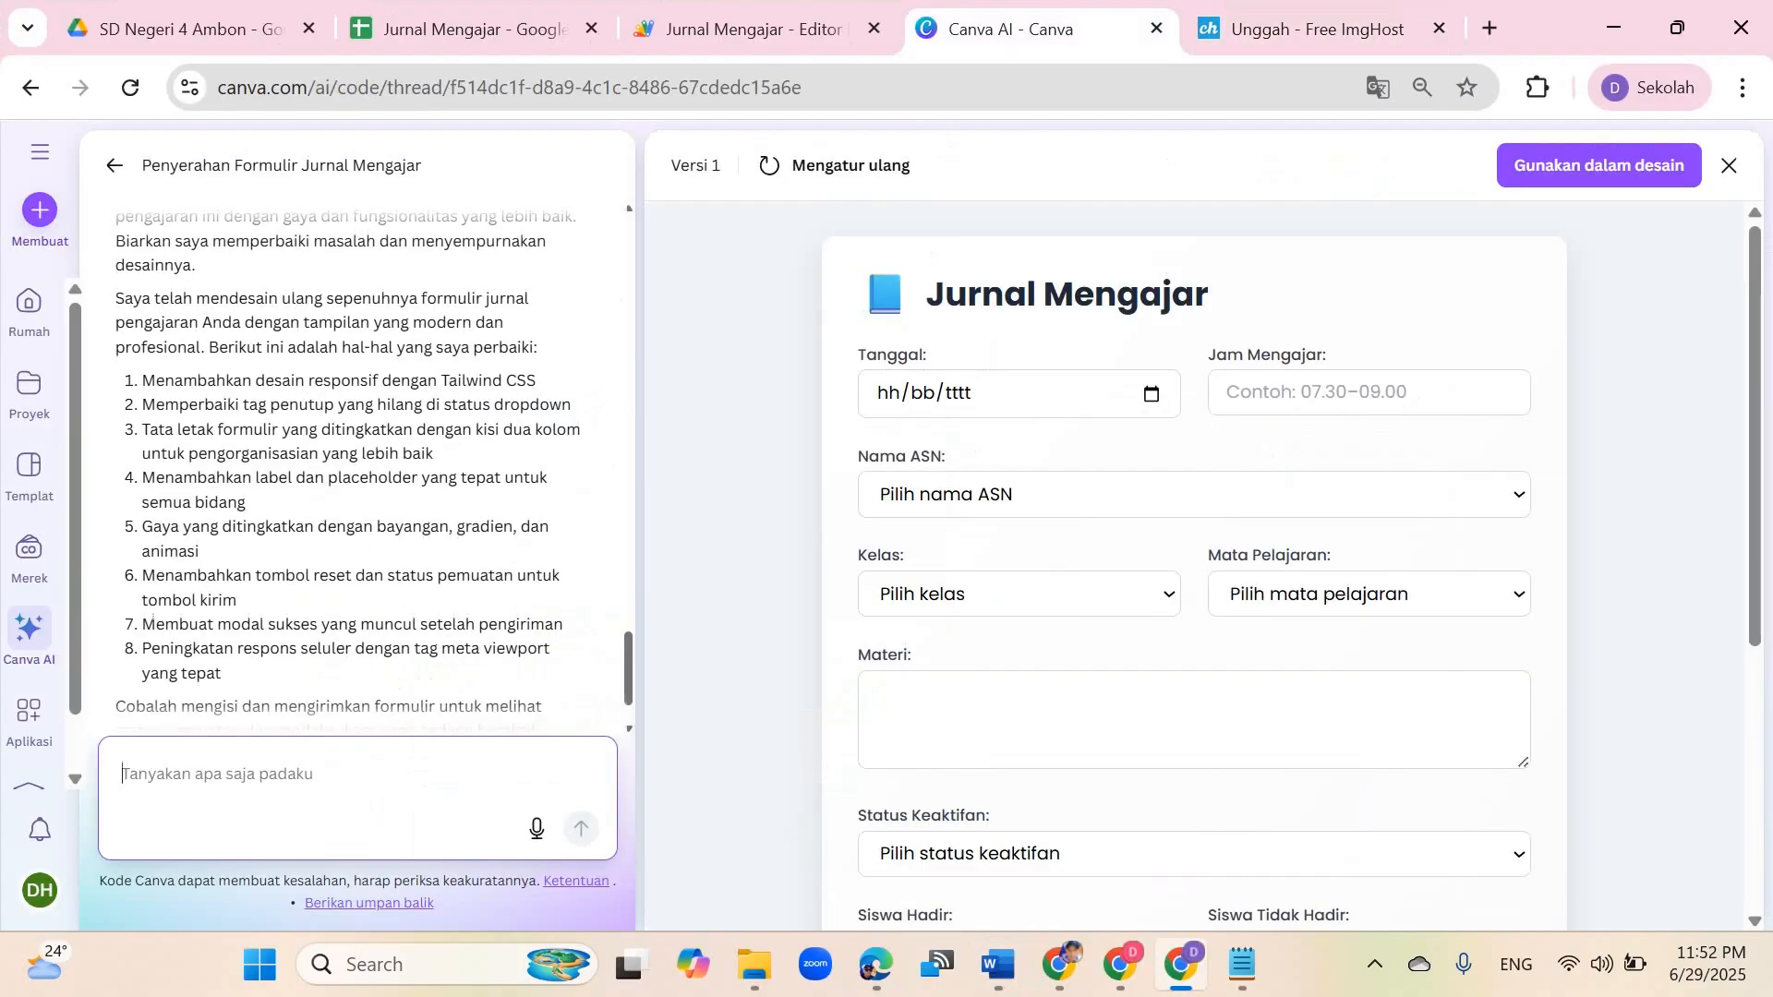
pyautogui.hotkey('alt', 'Tab')
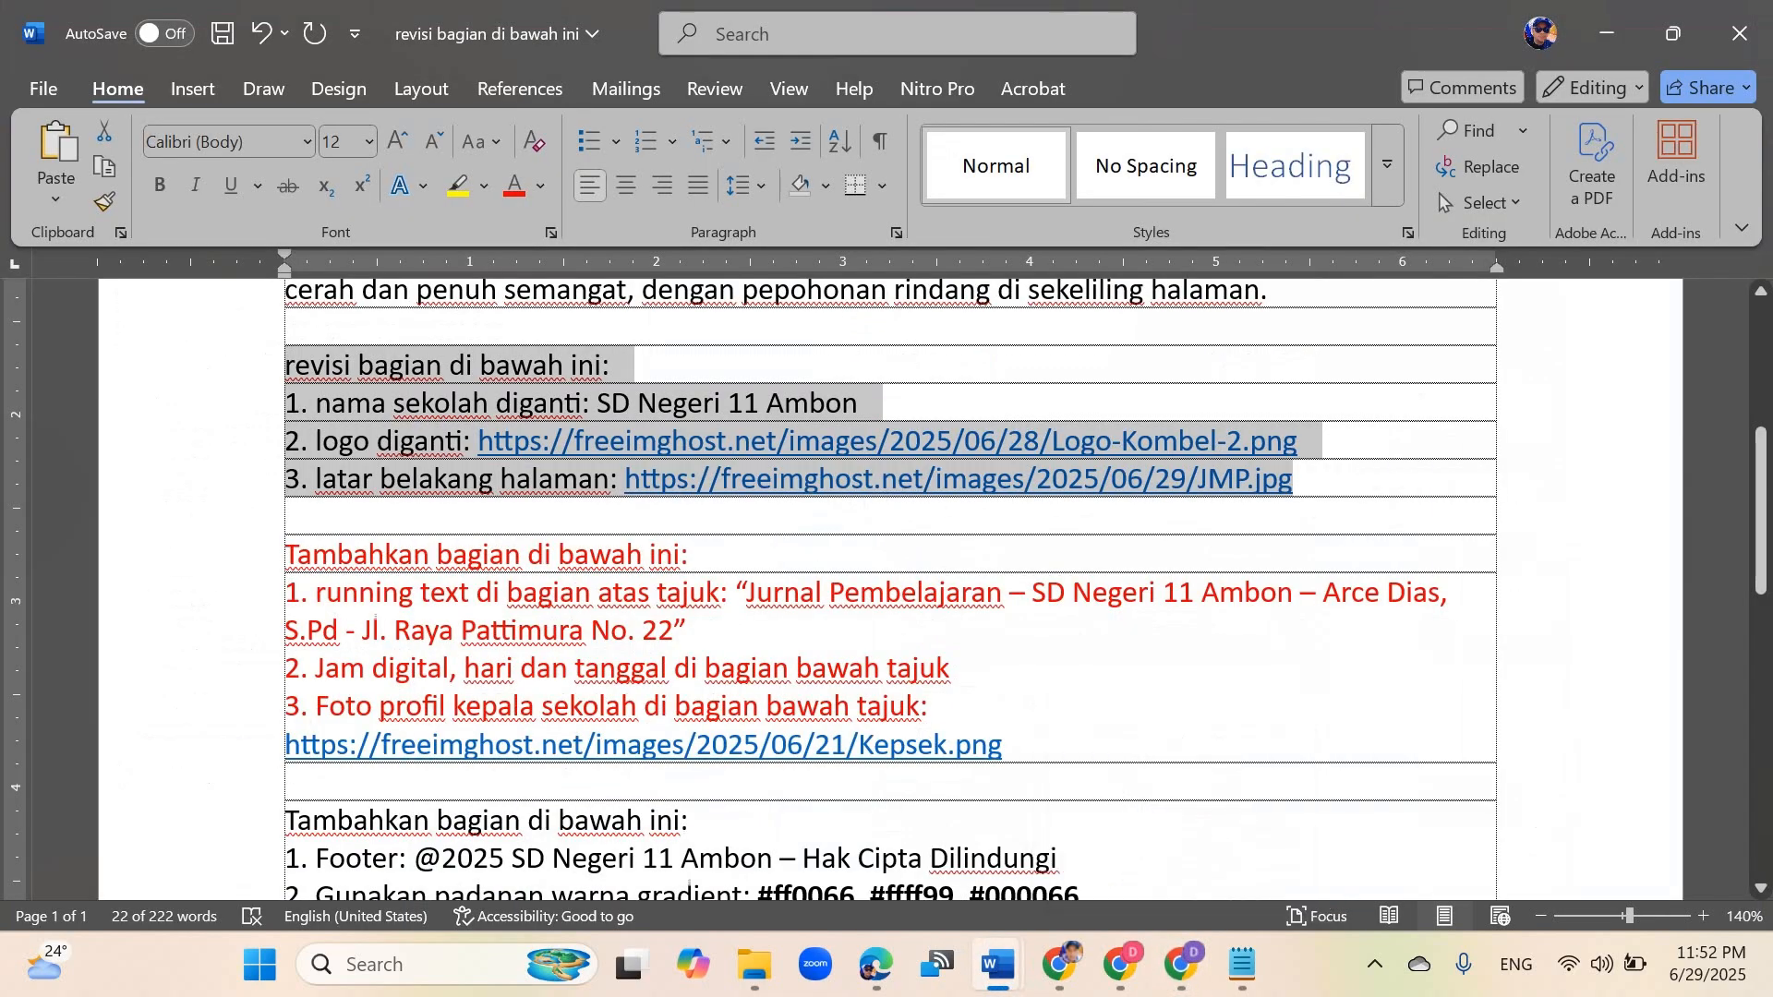
pyautogui.hotkey('alt', 'Tab')
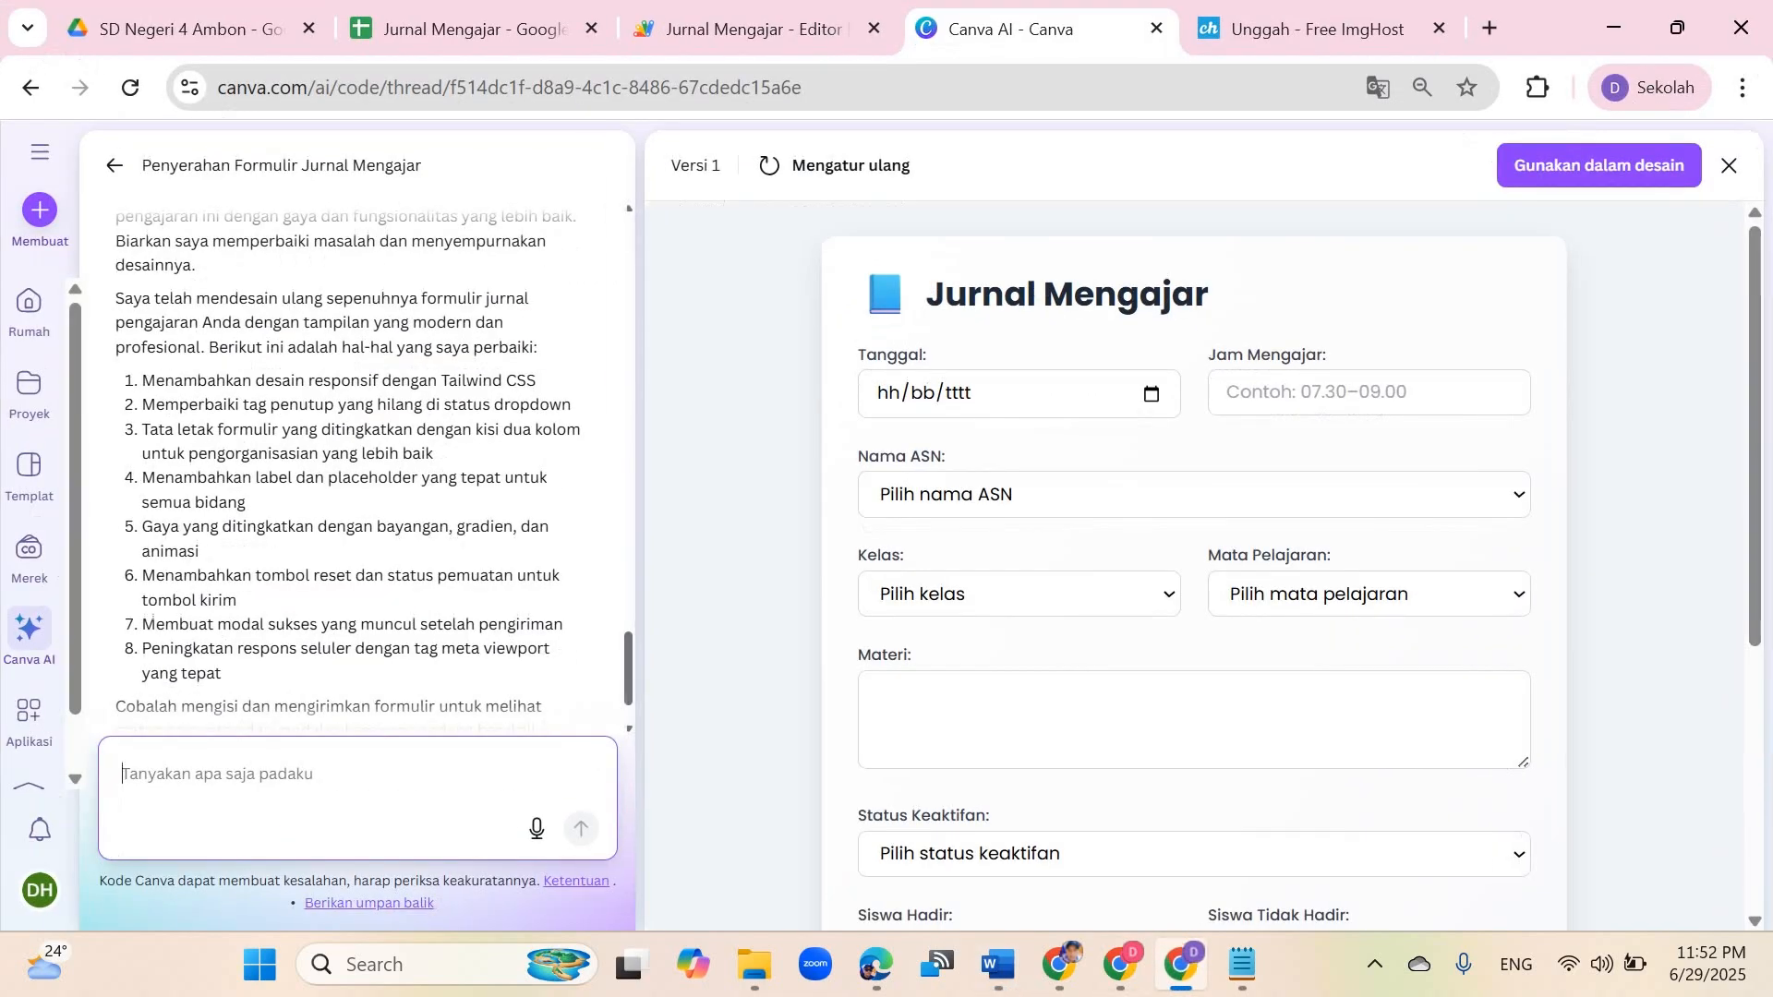
pyautogui.hotkey('ctrl', 'v')
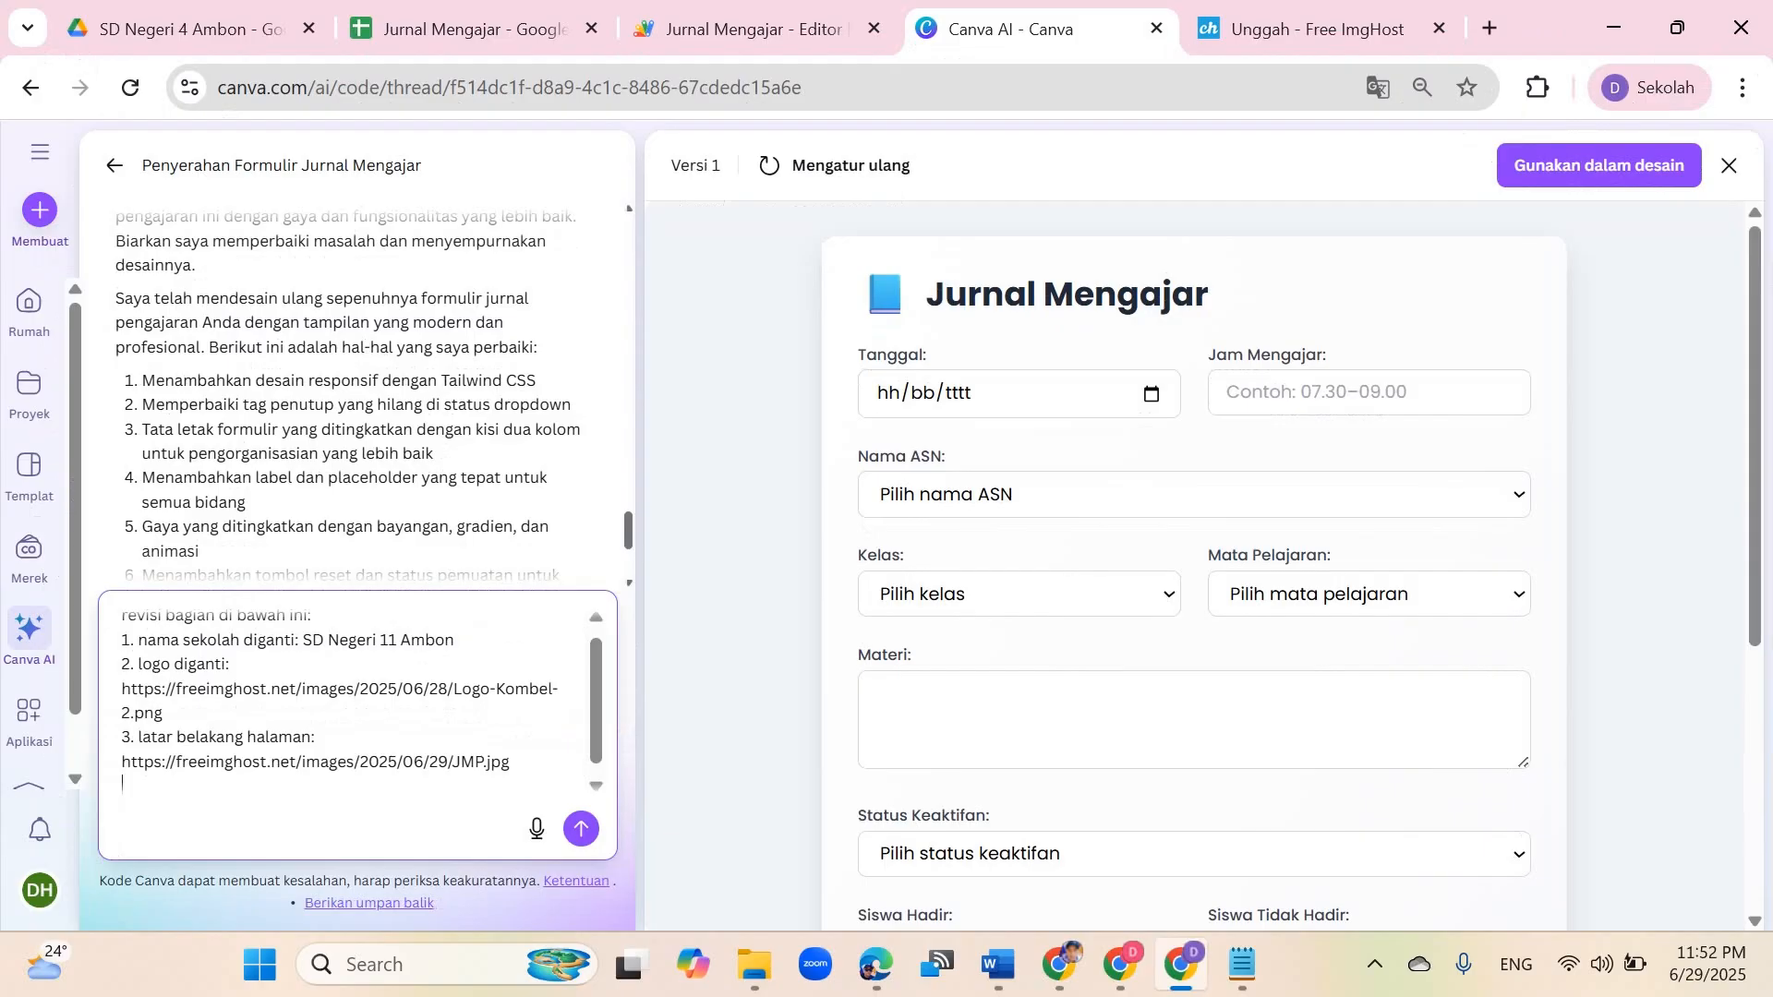
# Step: Change the pasted school name to SD Negeri 4 Ambon
pyautogui.press('BackSpace')
pyautogui.press('BackSpace')
pyautogui.write('4')
pyautogui.scroll(-5, 1194, 591)
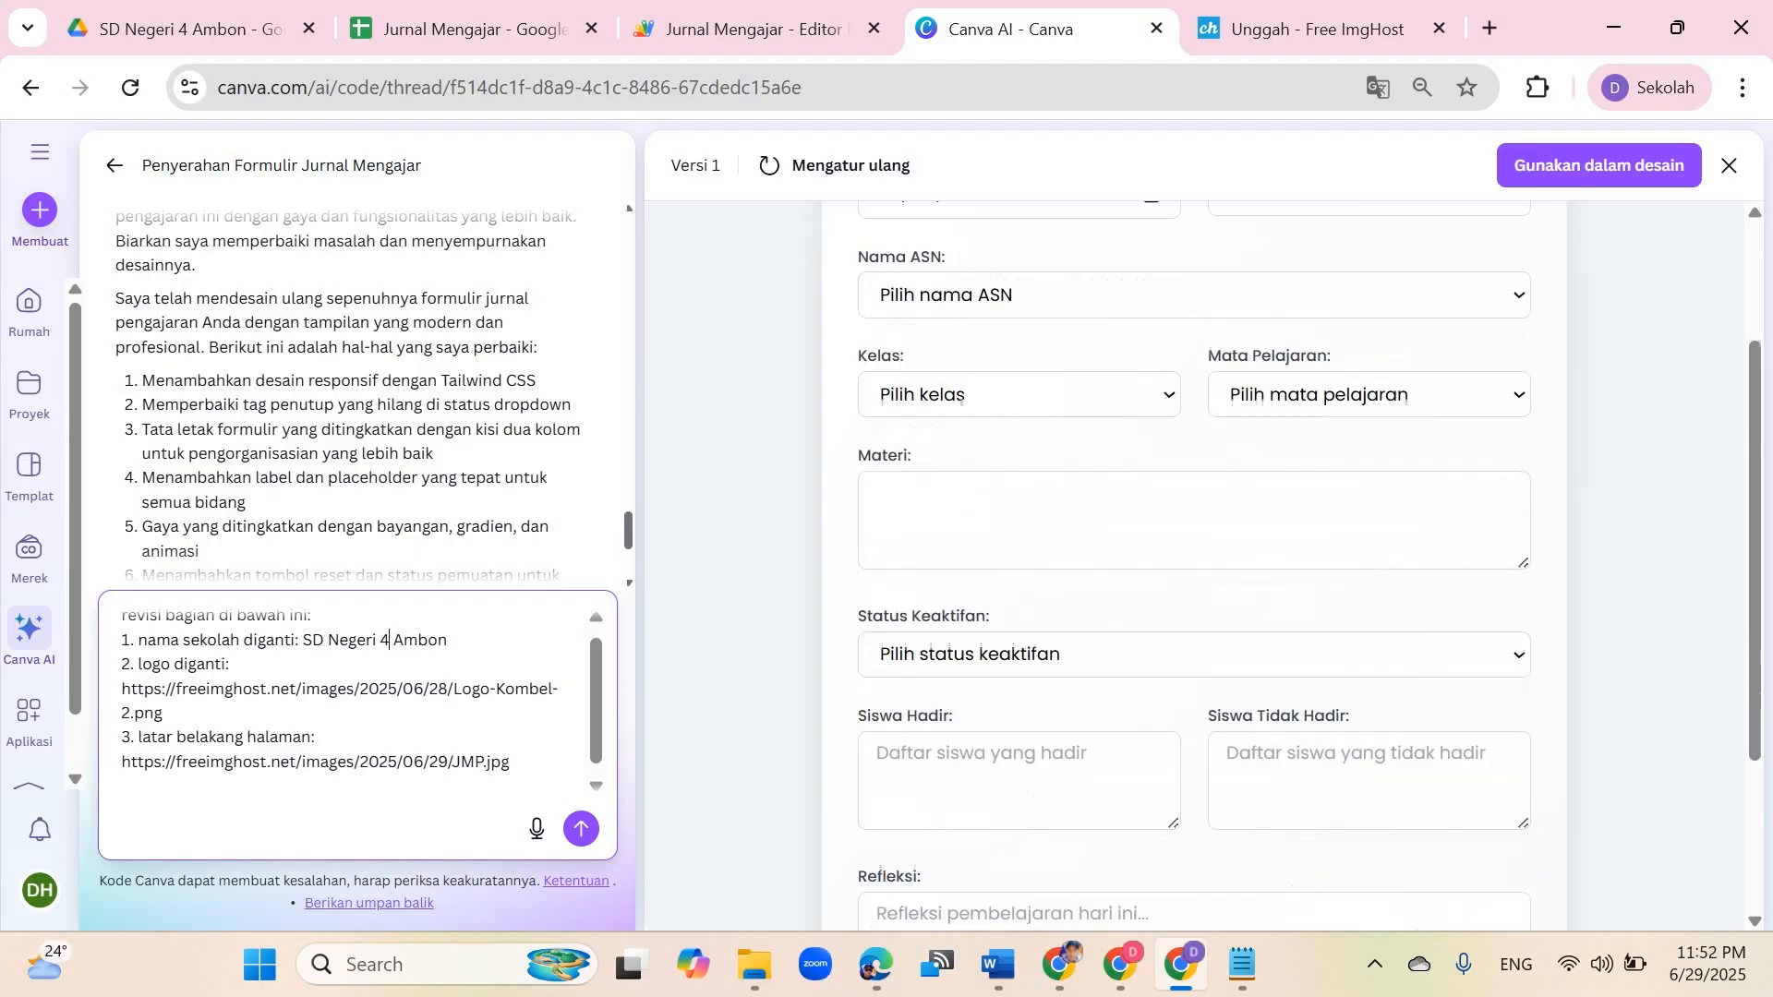
pyautogui.scroll(5, 1194, 591)
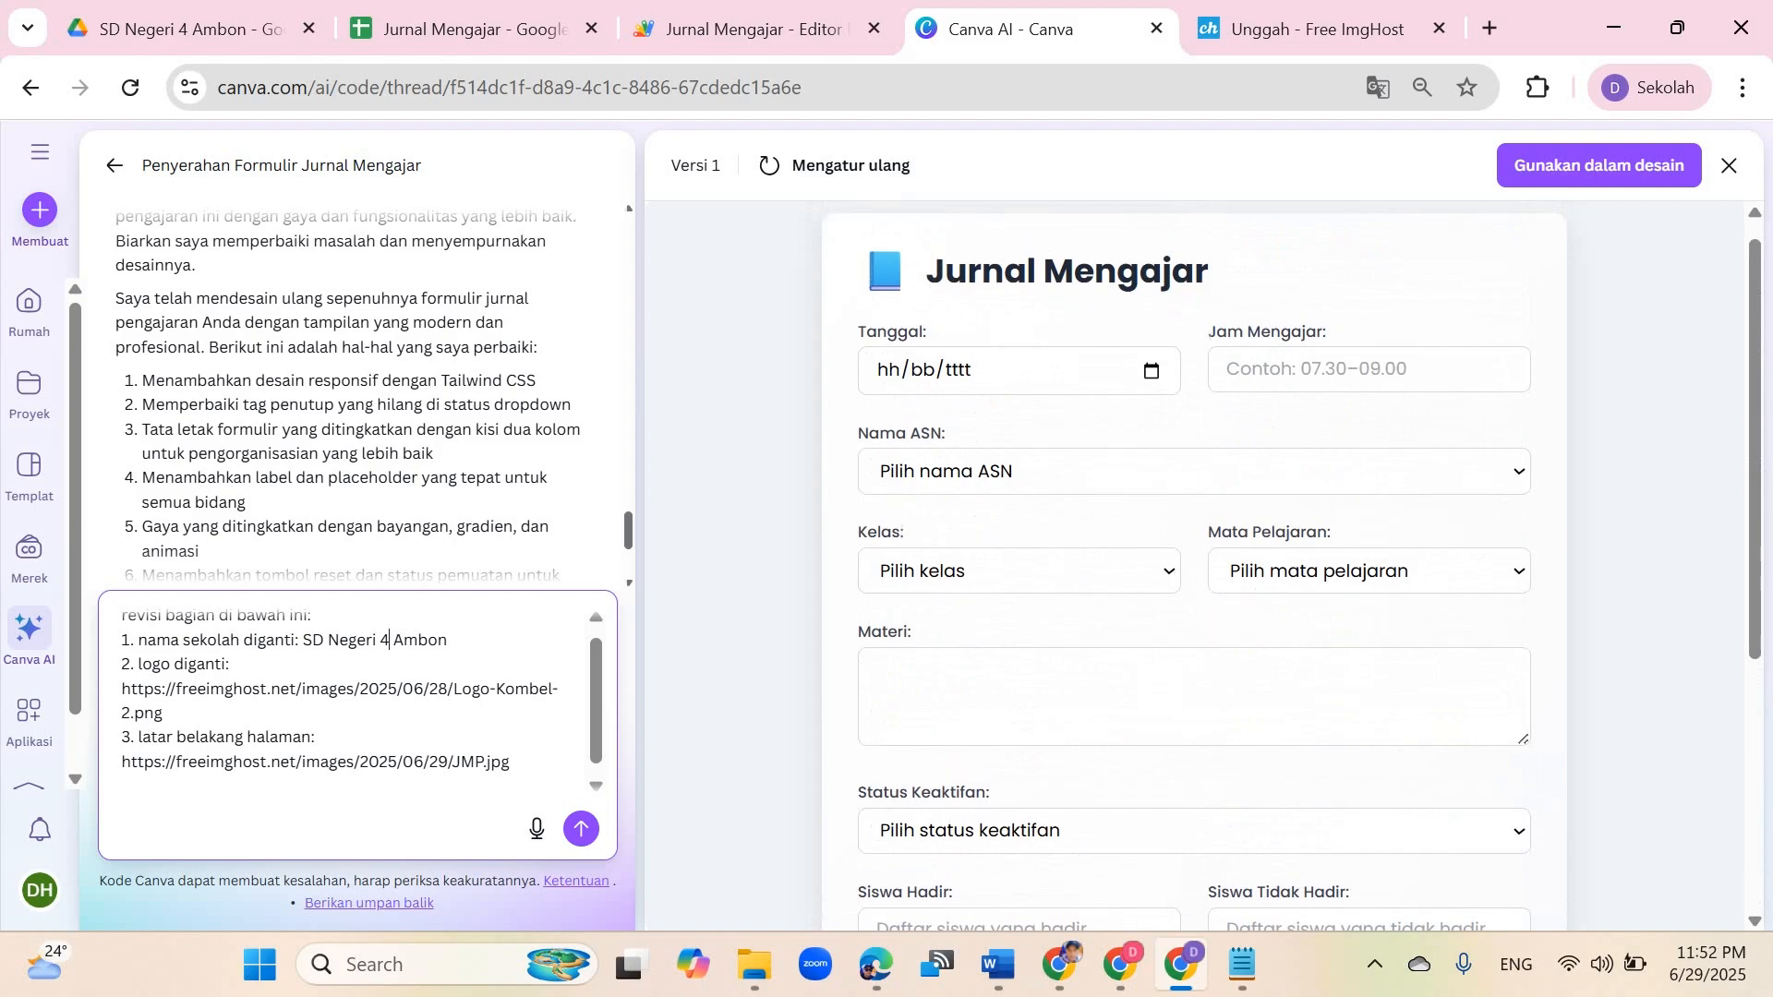
pyautogui.scroll(1, 1193, 591)
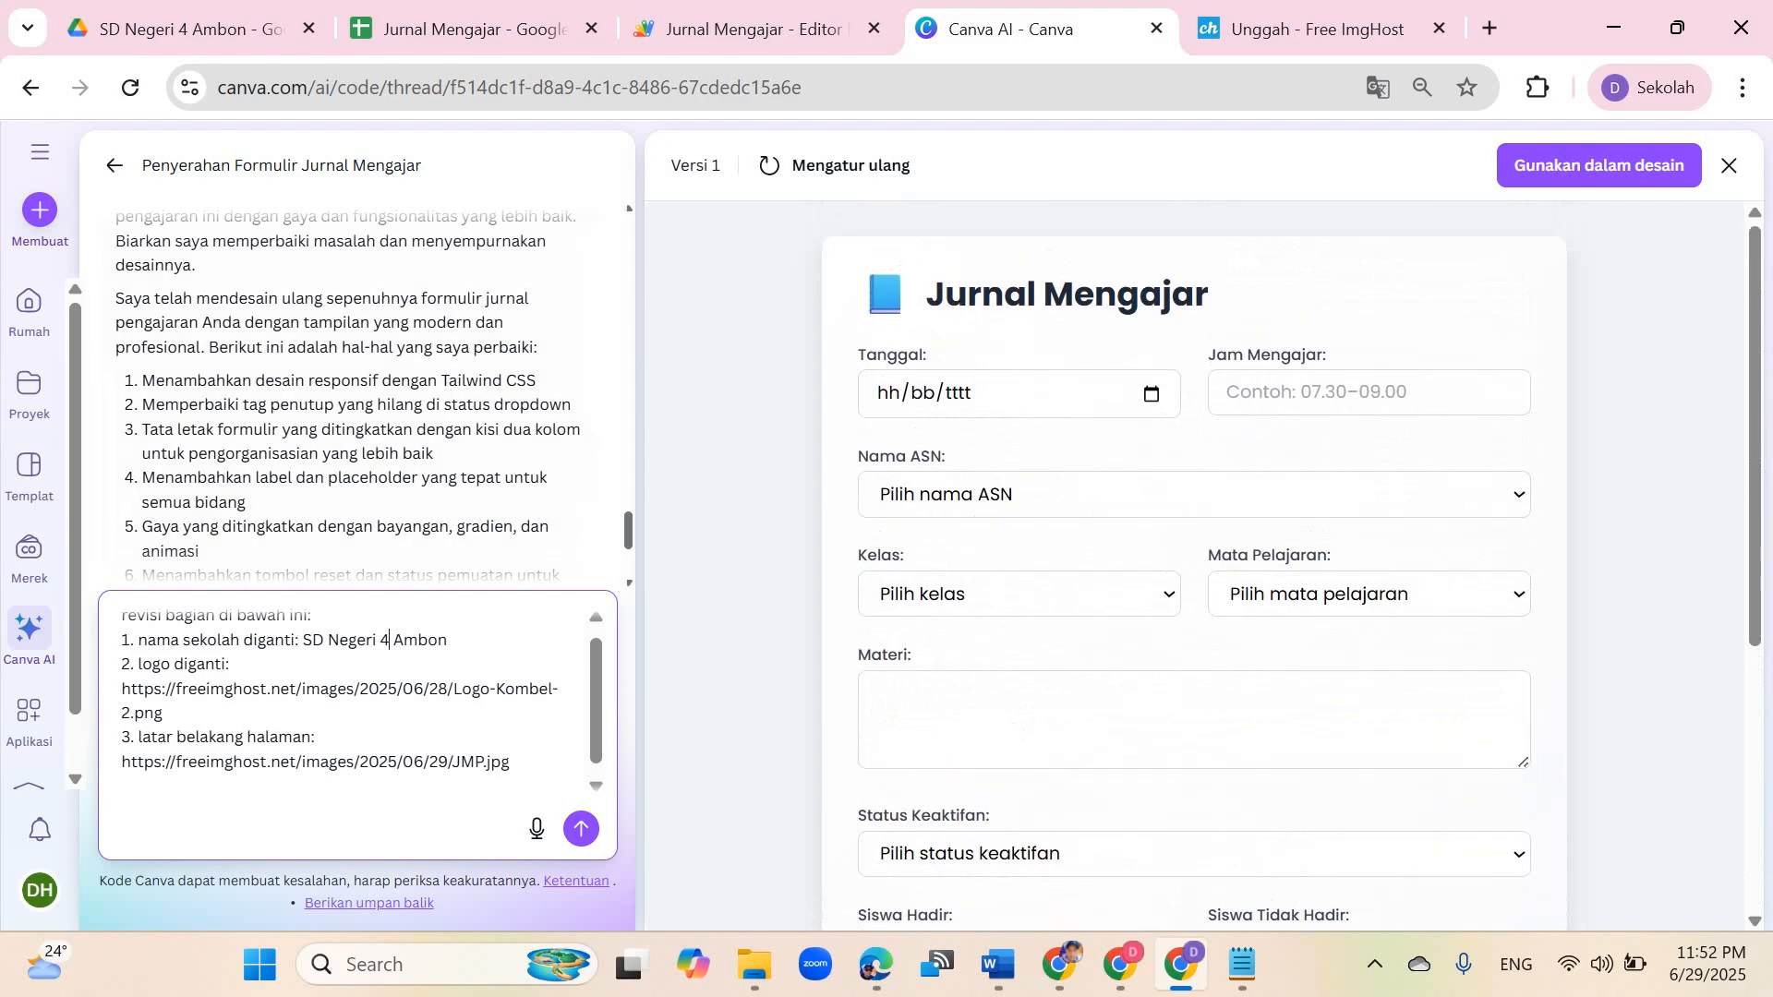
# Step: Rewrite item 1 as 'tambahkan nama sekolah "SD Negeri 4 Ambon" dan letaknya berada di bawah kata Jurnal Mengajar pada bagian tajuk' and send the message
pyautogui.moveTo(138, 639); pyautogui.dragTo(451, 640)
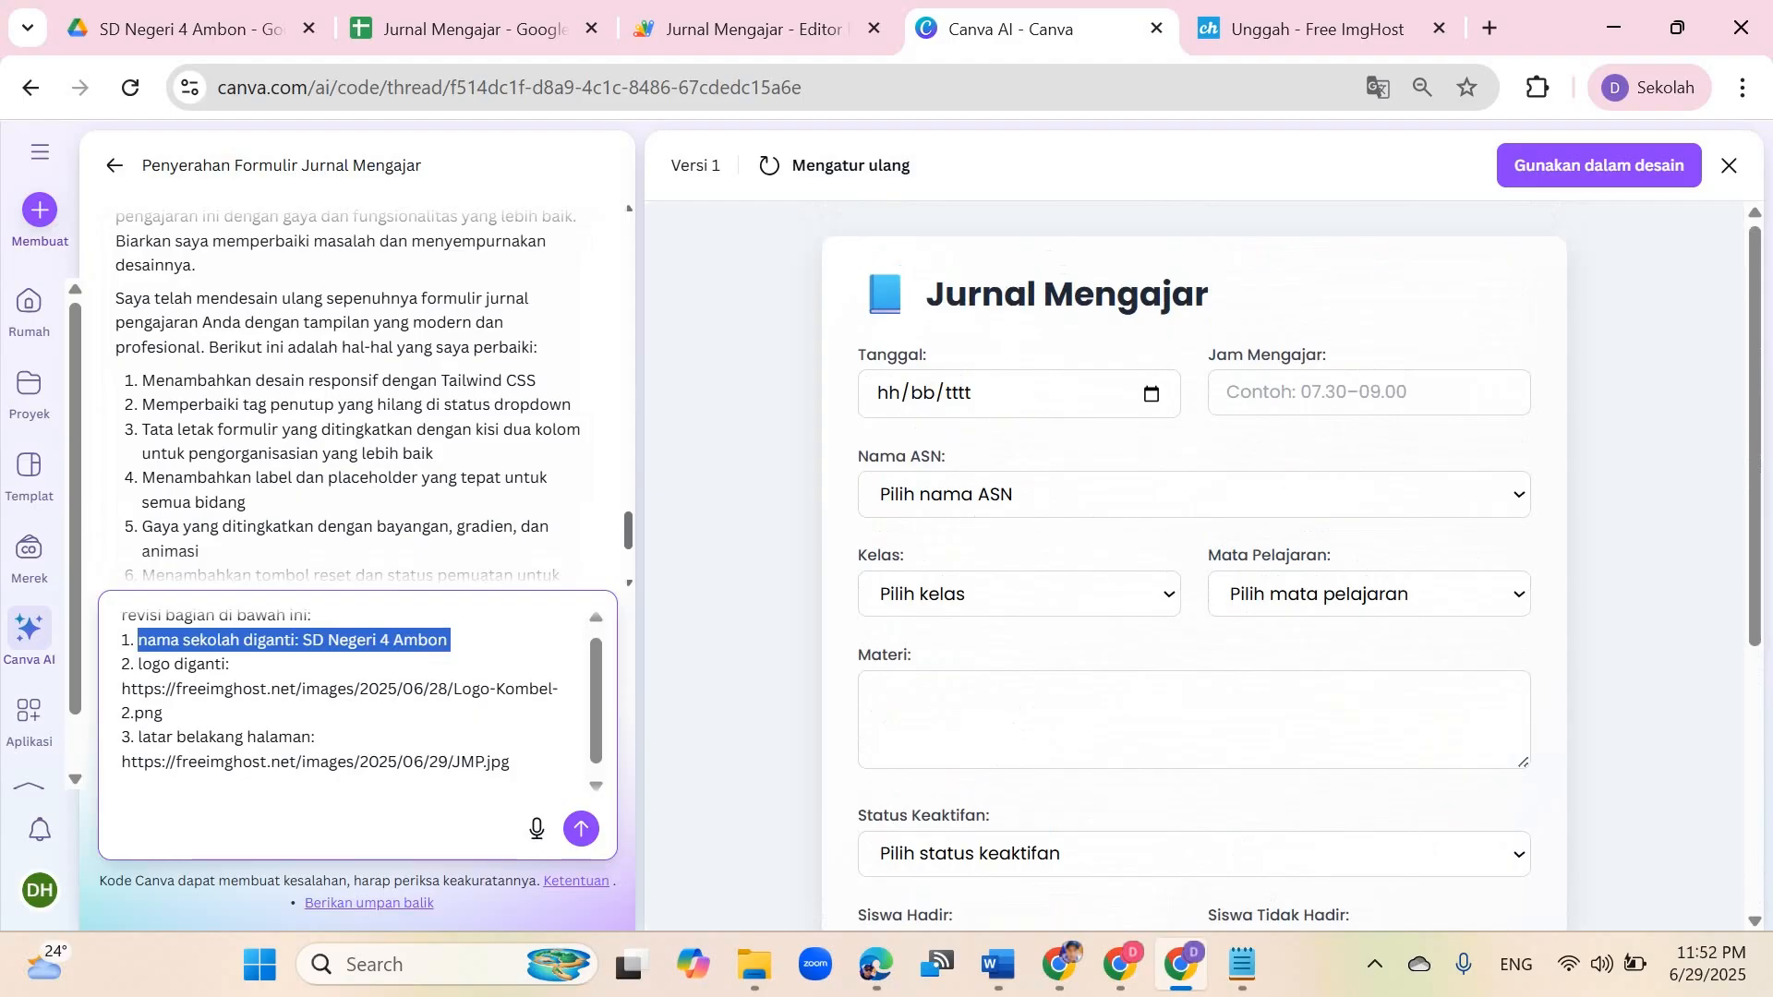
pyautogui.write('tambah')
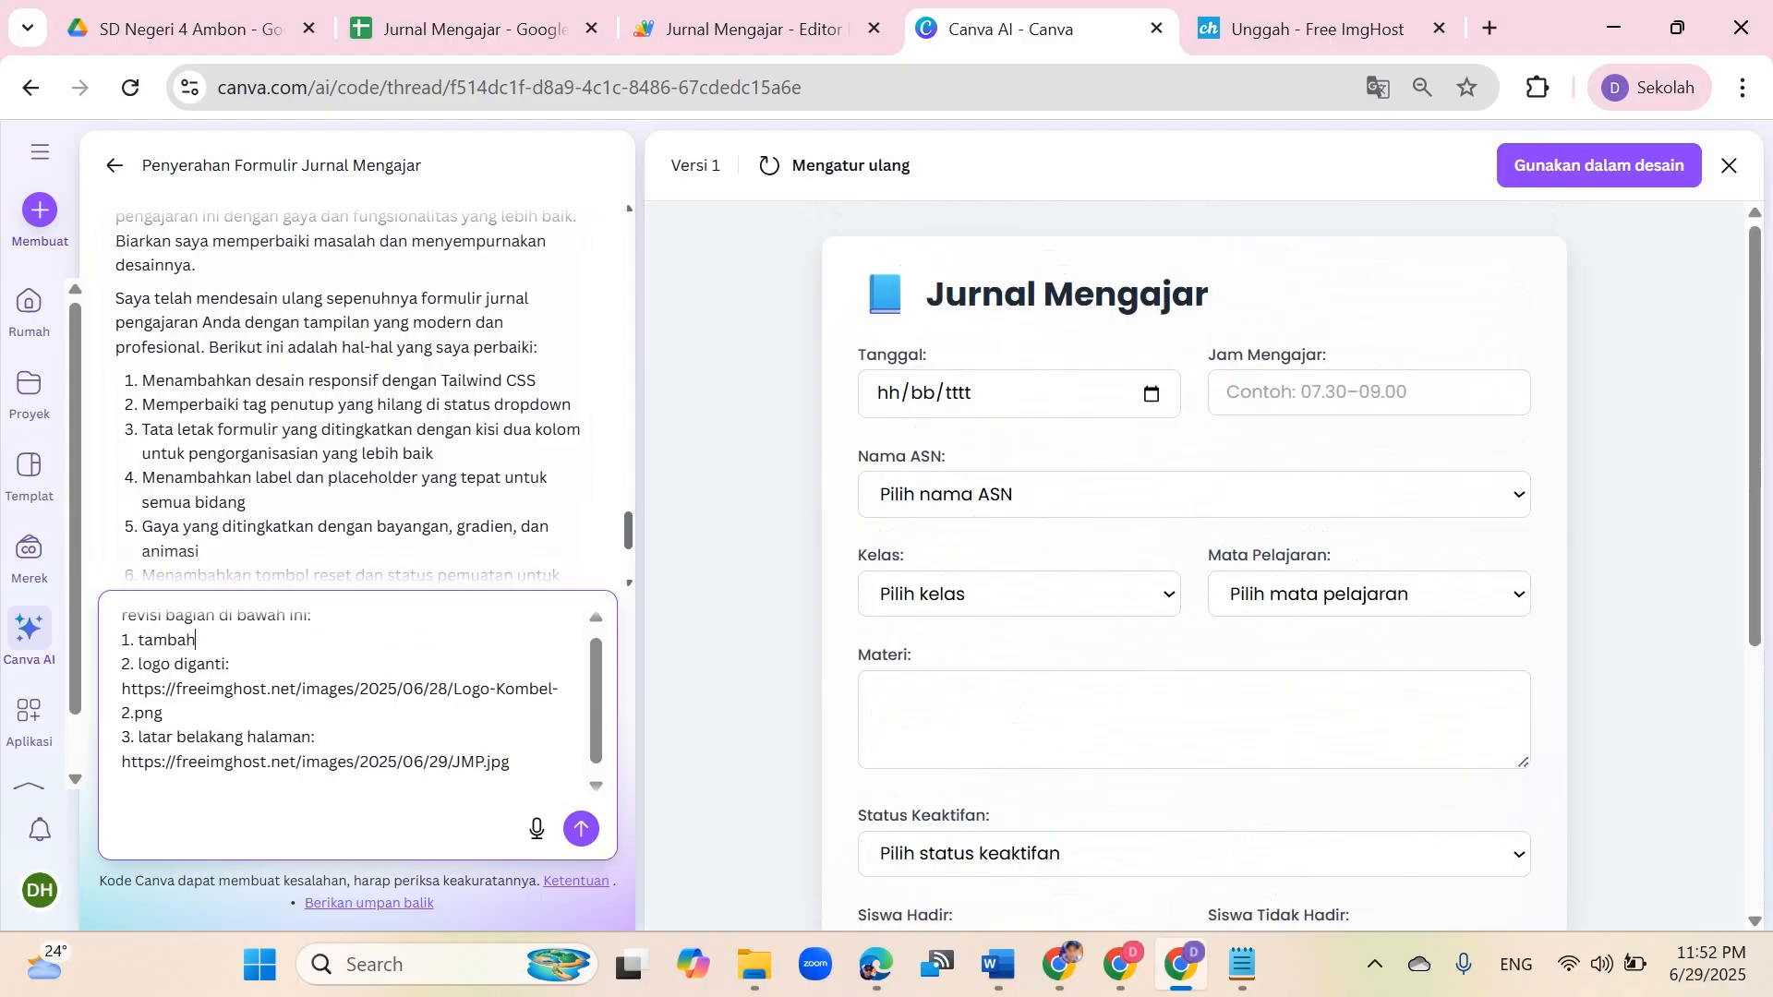
pyautogui.write('kan nama sekolah "SD Ne')
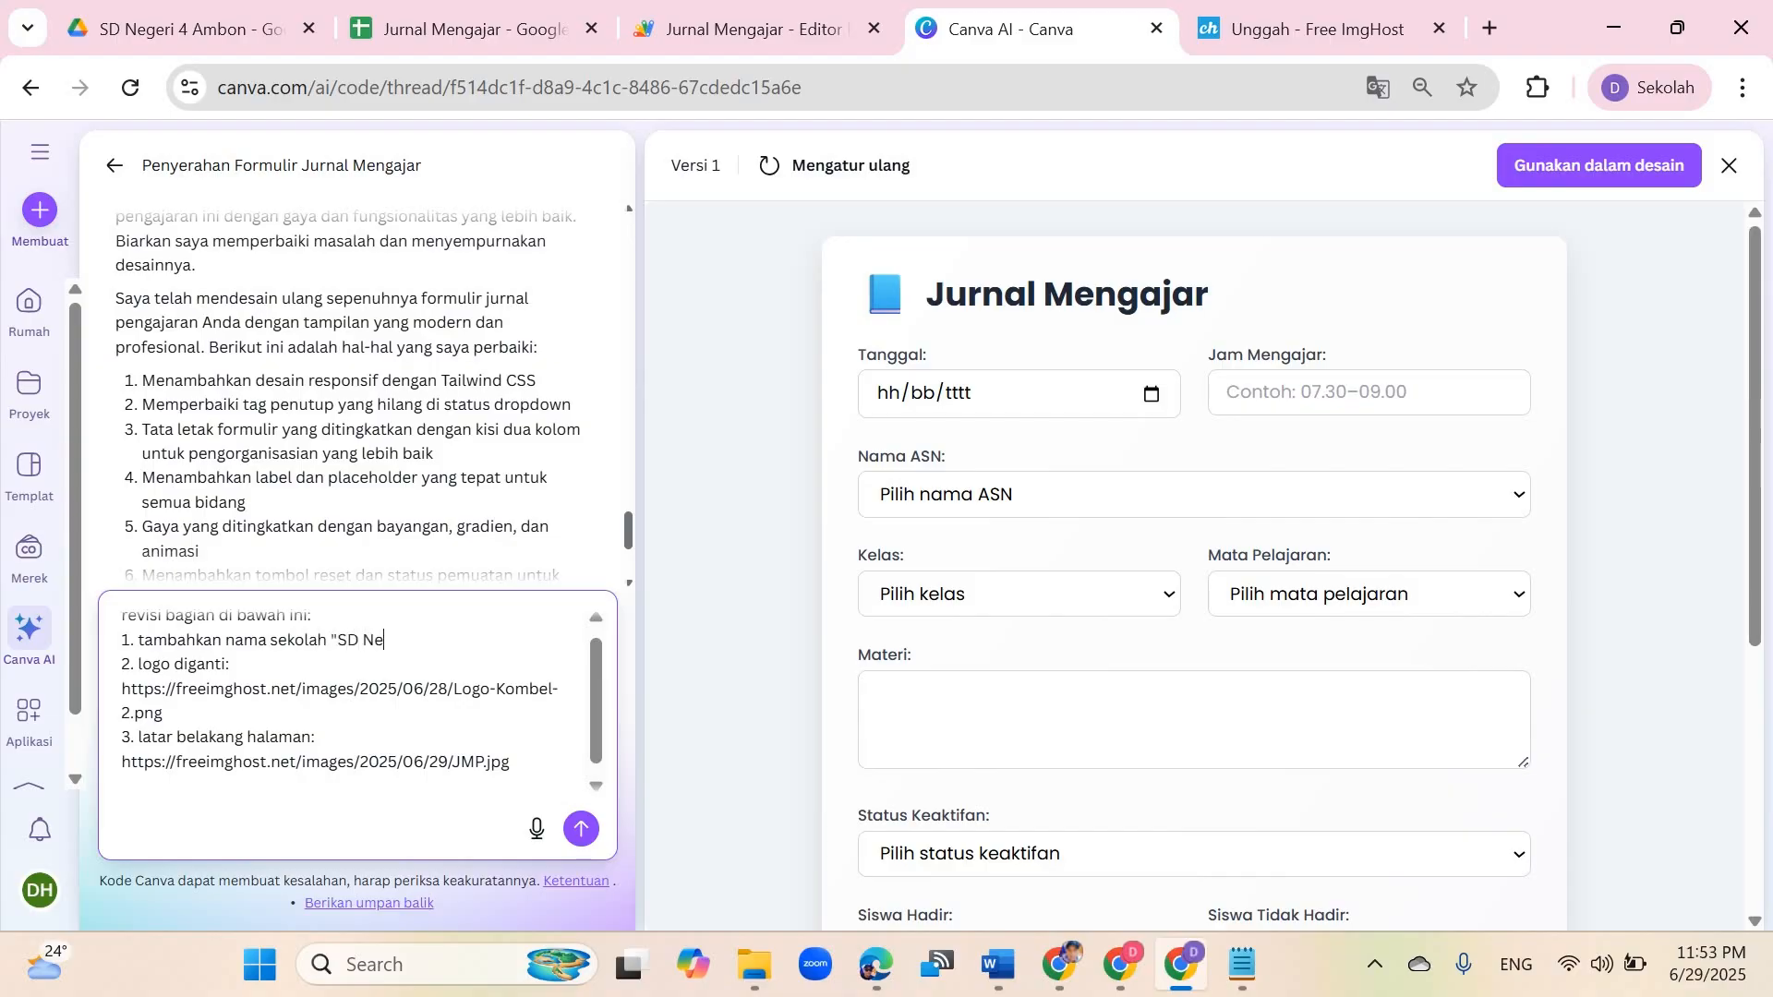
pyautogui.write('geri 4 Ambon" dan letaknya')
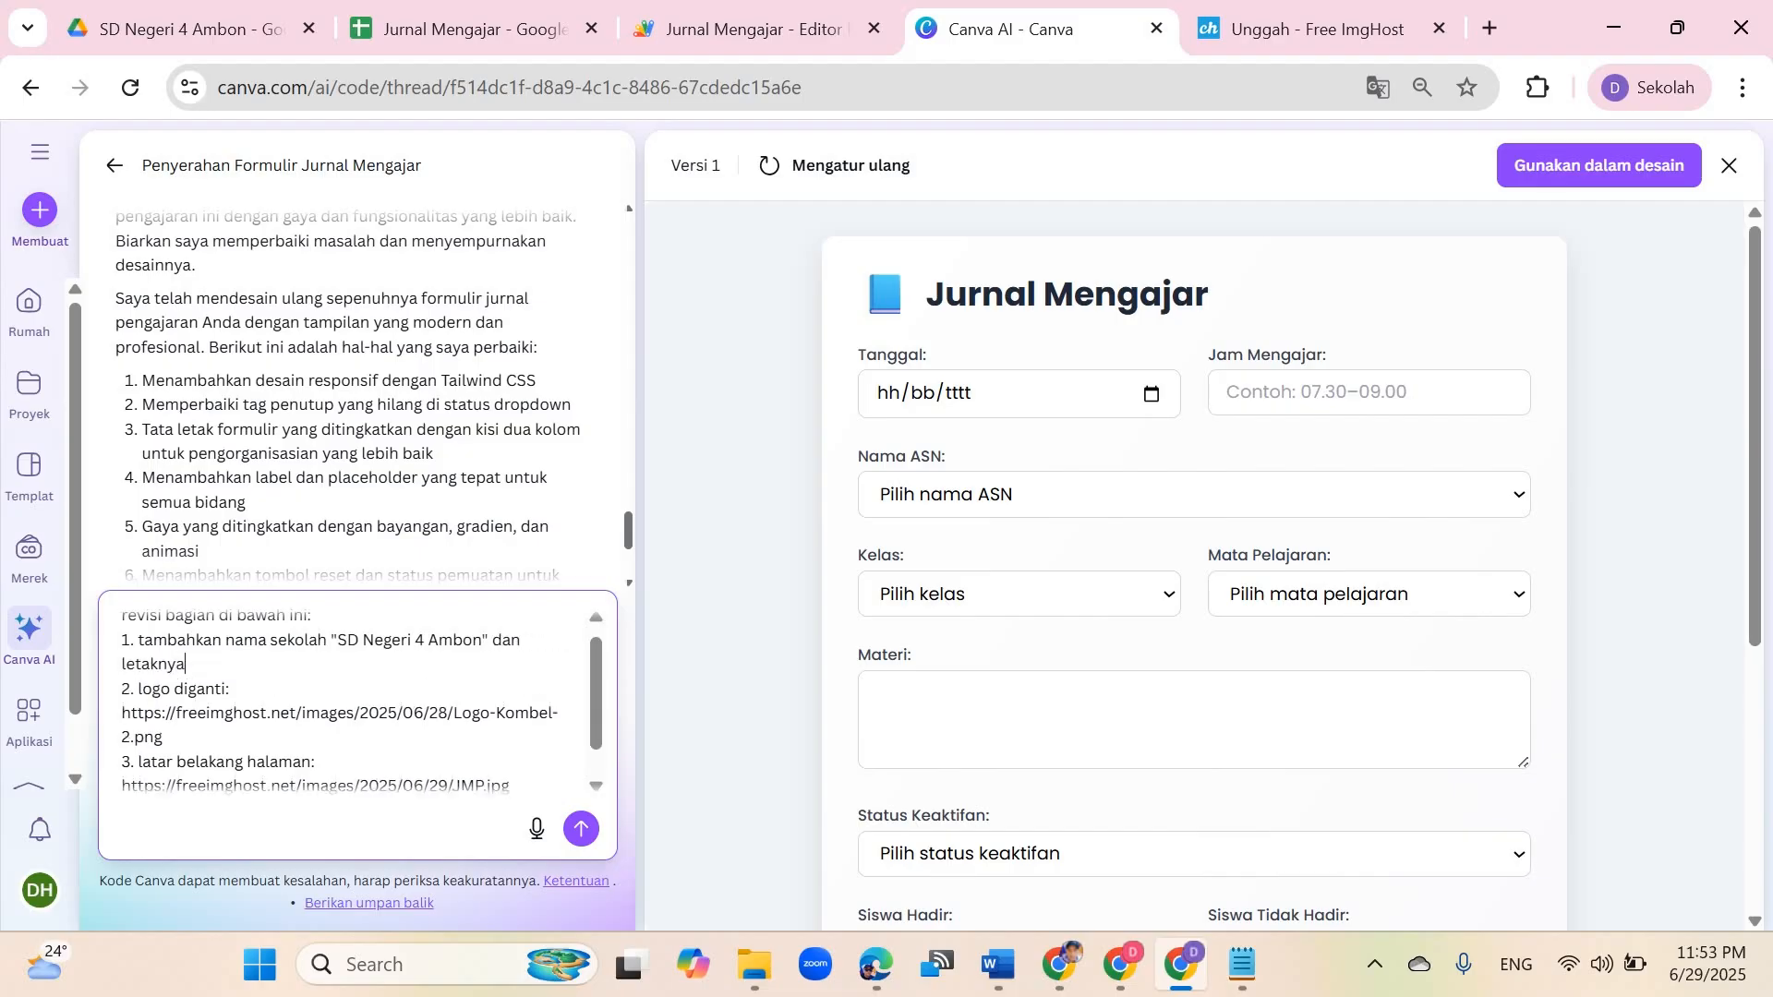
pyautogui.write(' berada di bawah kata Ju')
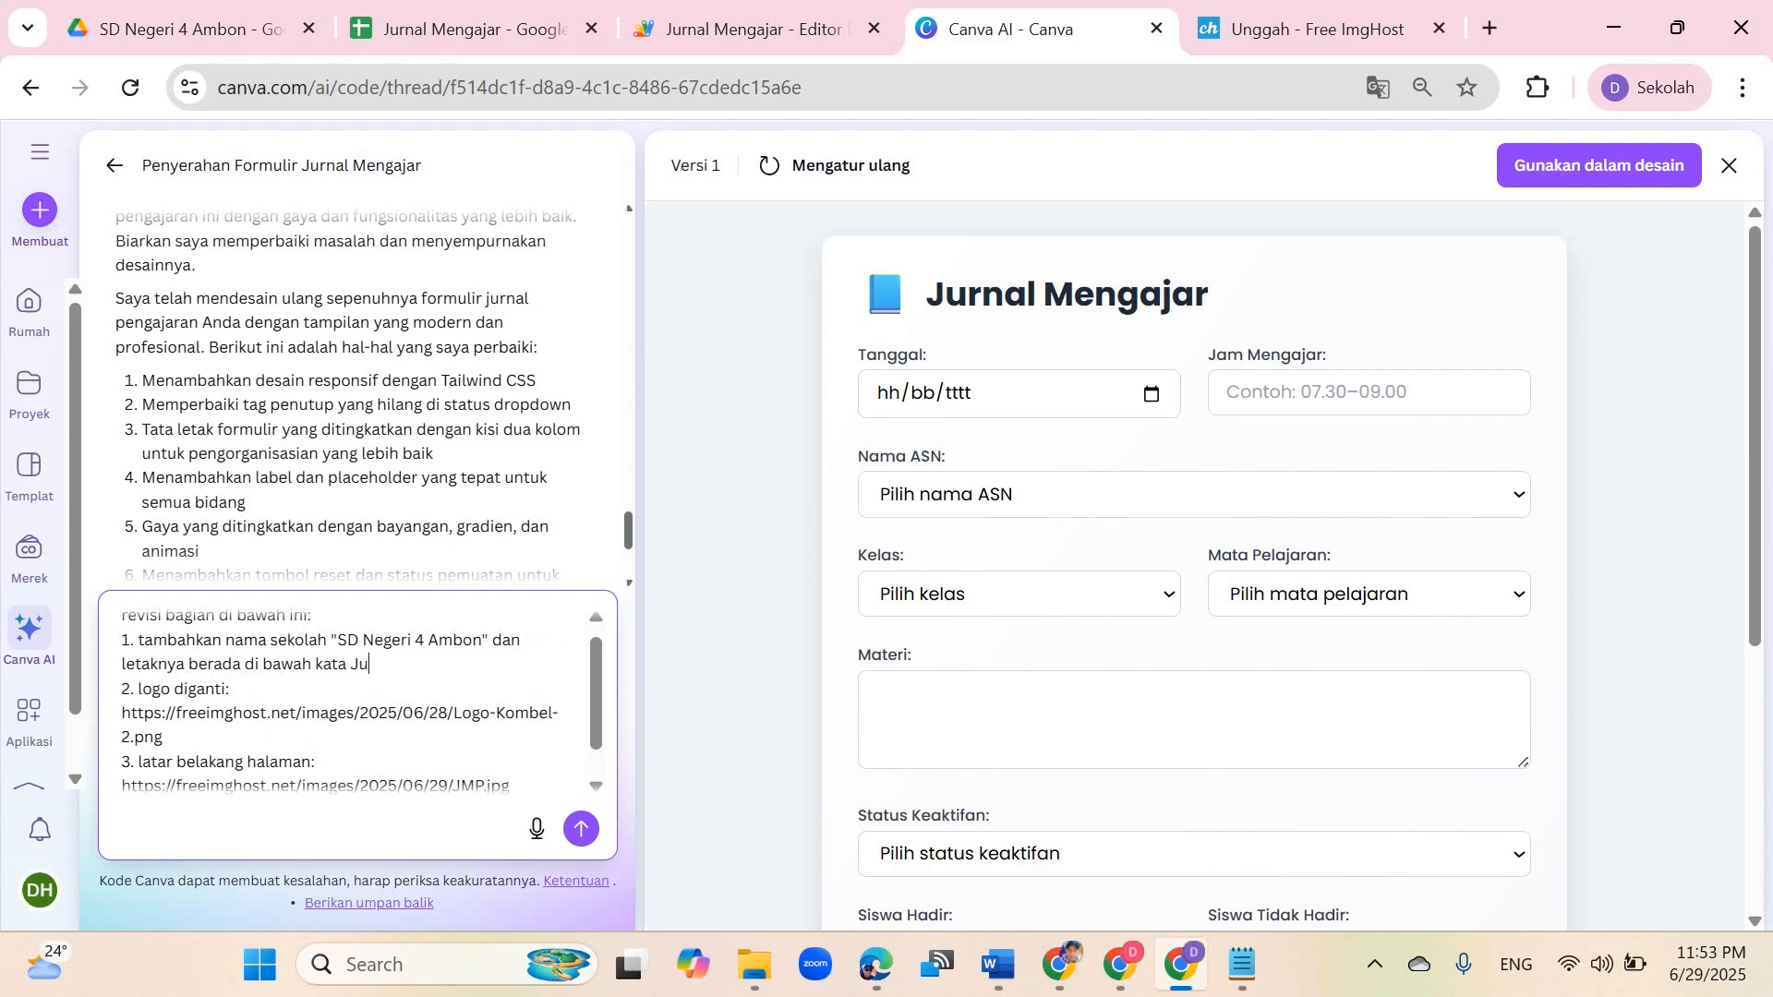
pyautogui.write('rnal Mengajar pada ba')
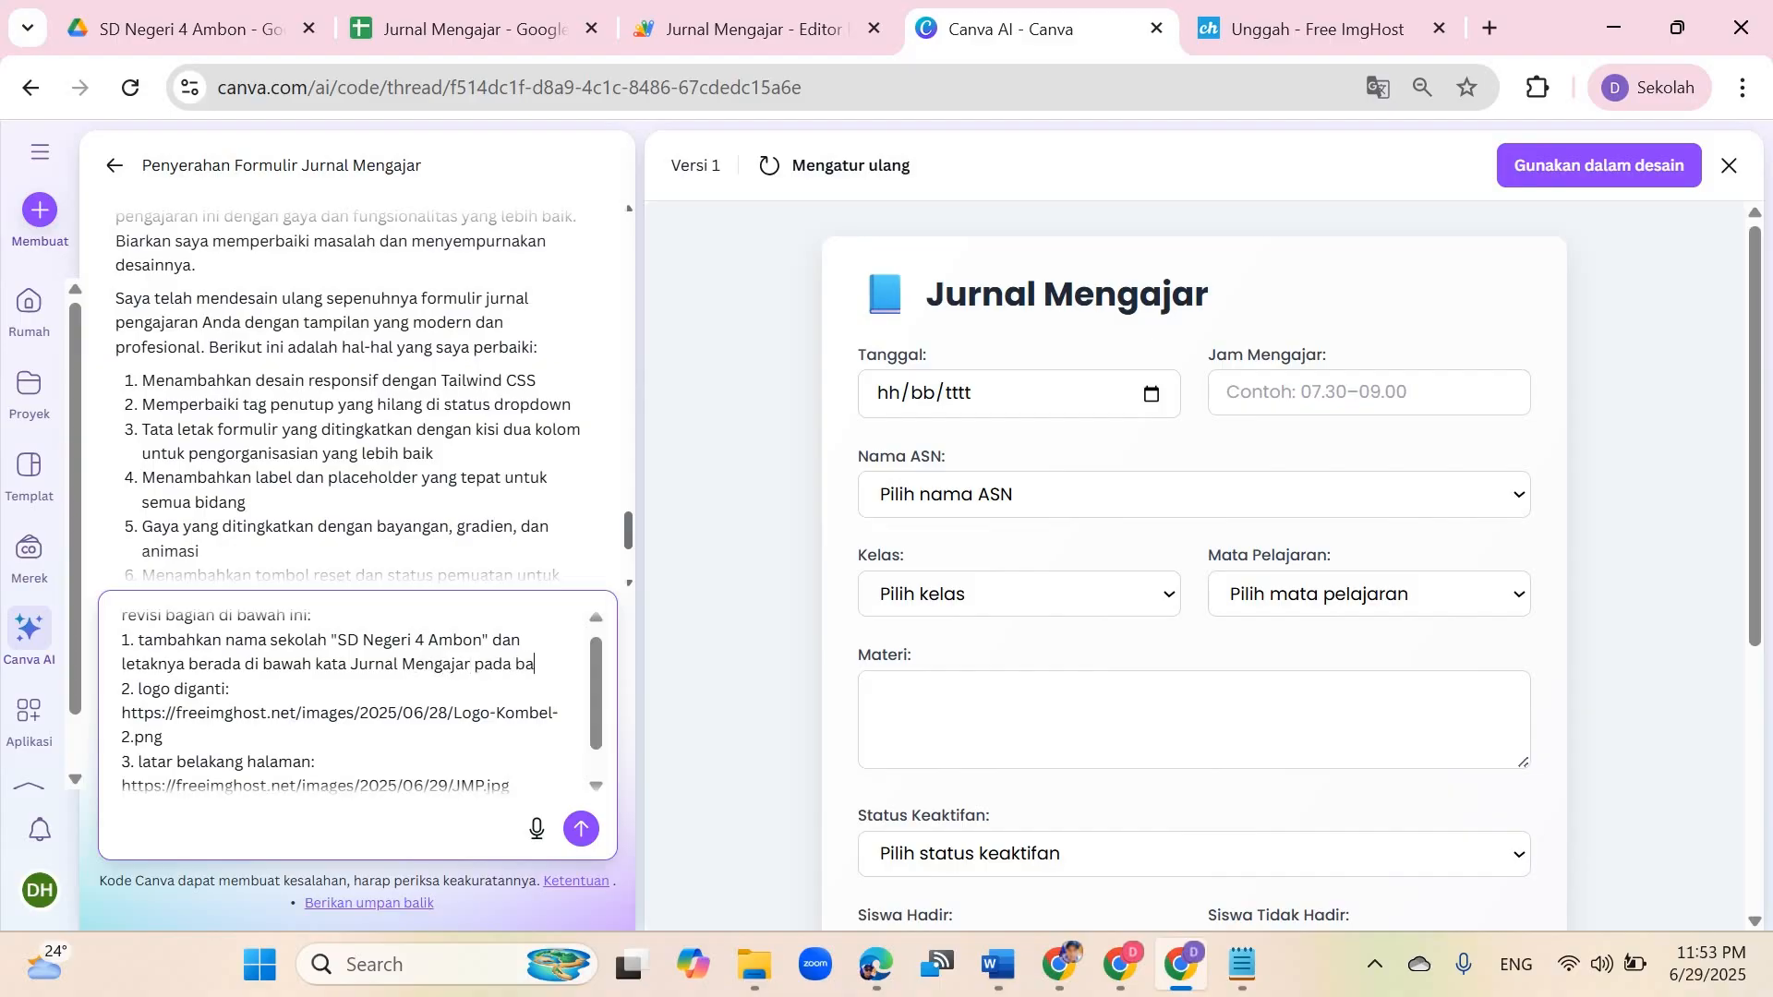
pyautogui.write('gian taj')
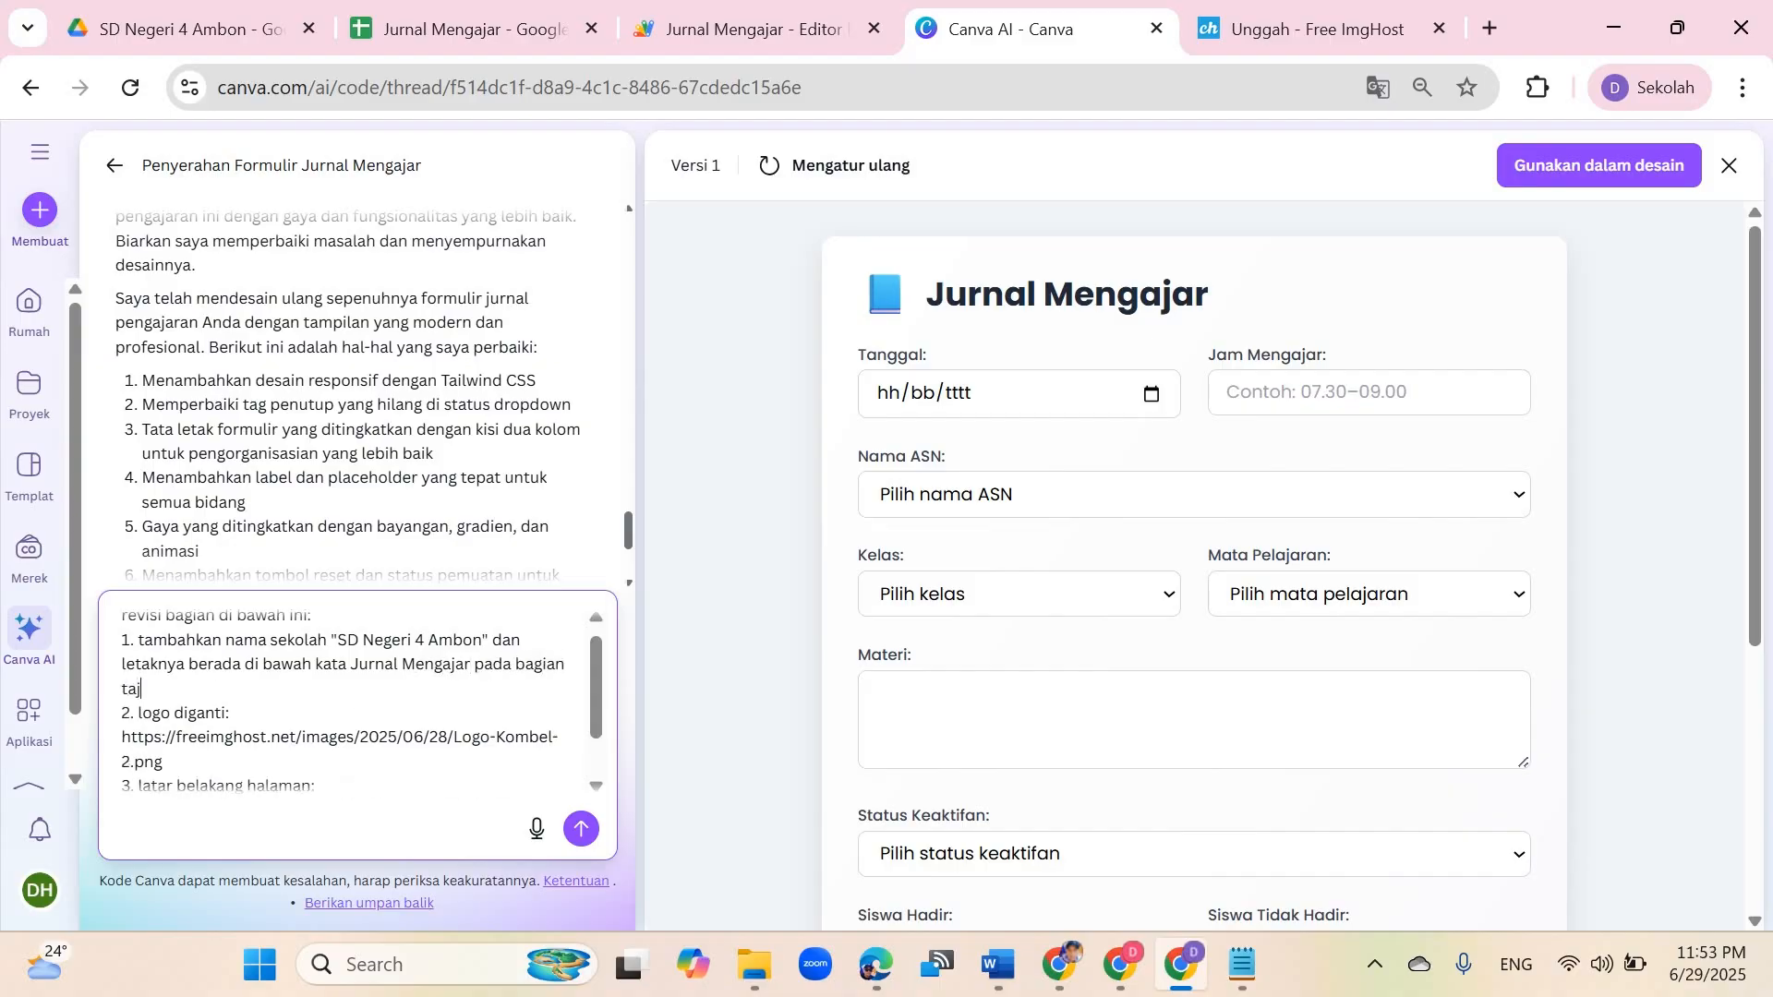
pyautogui.write('uk')
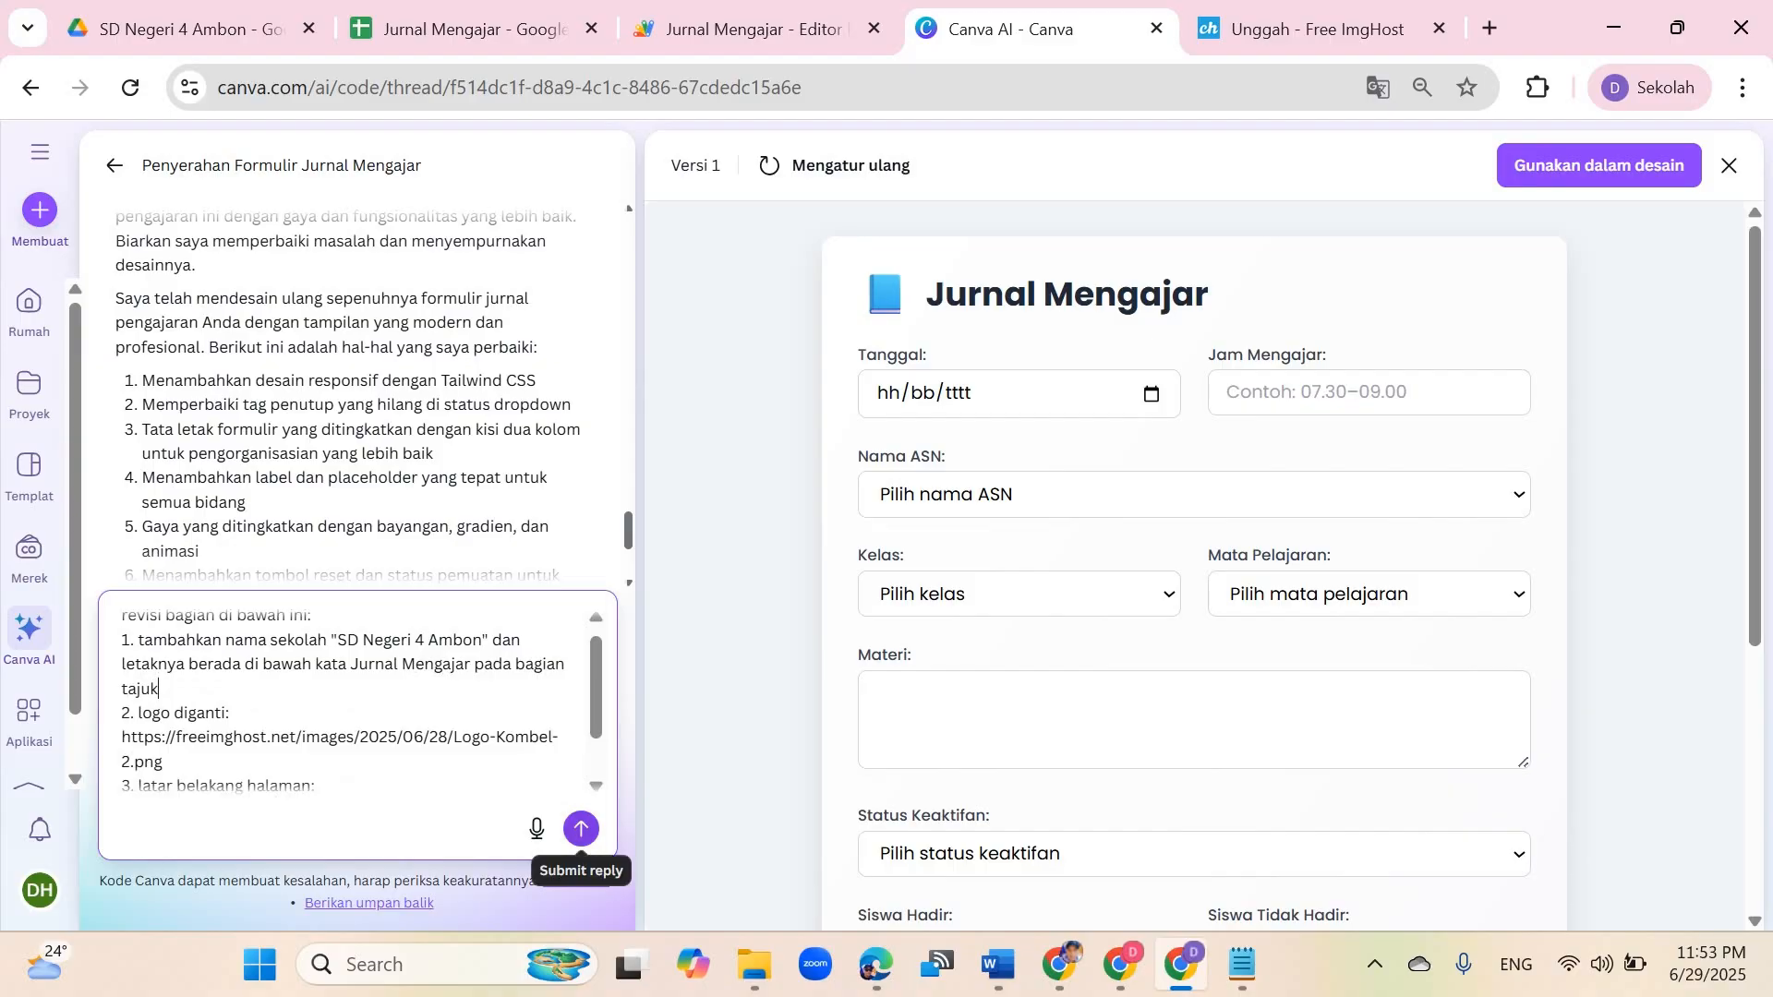
pyautogui.click(580, 828)
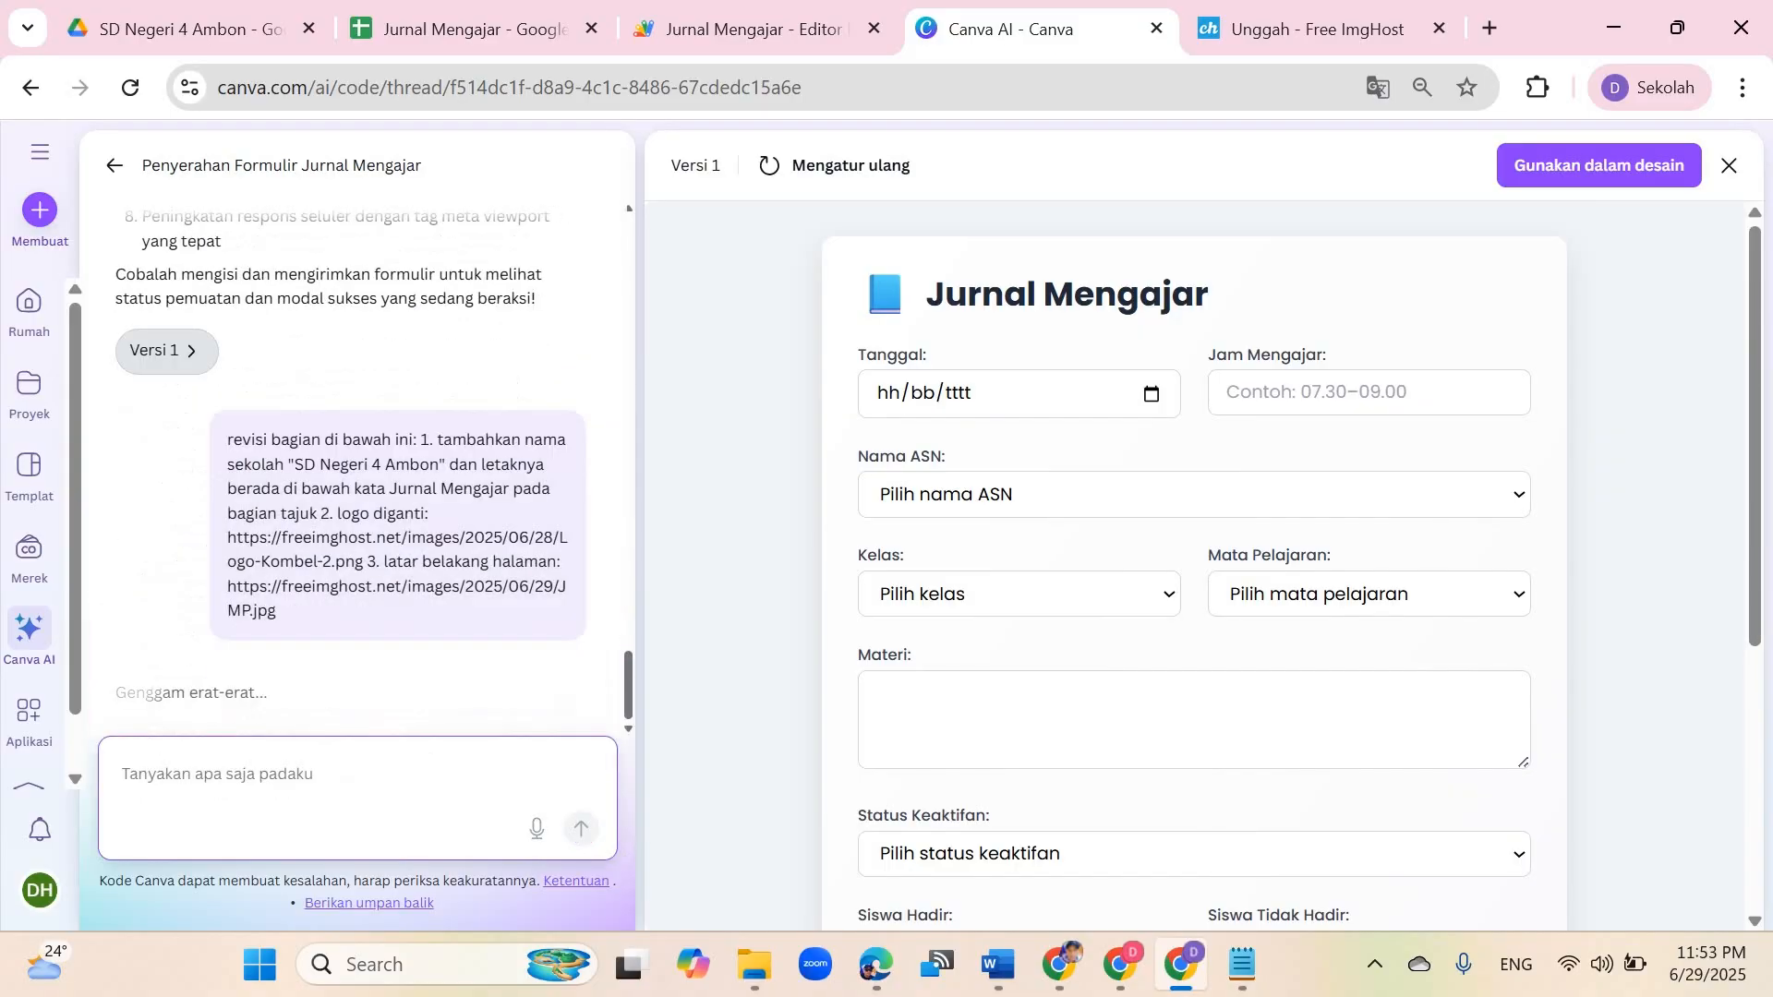
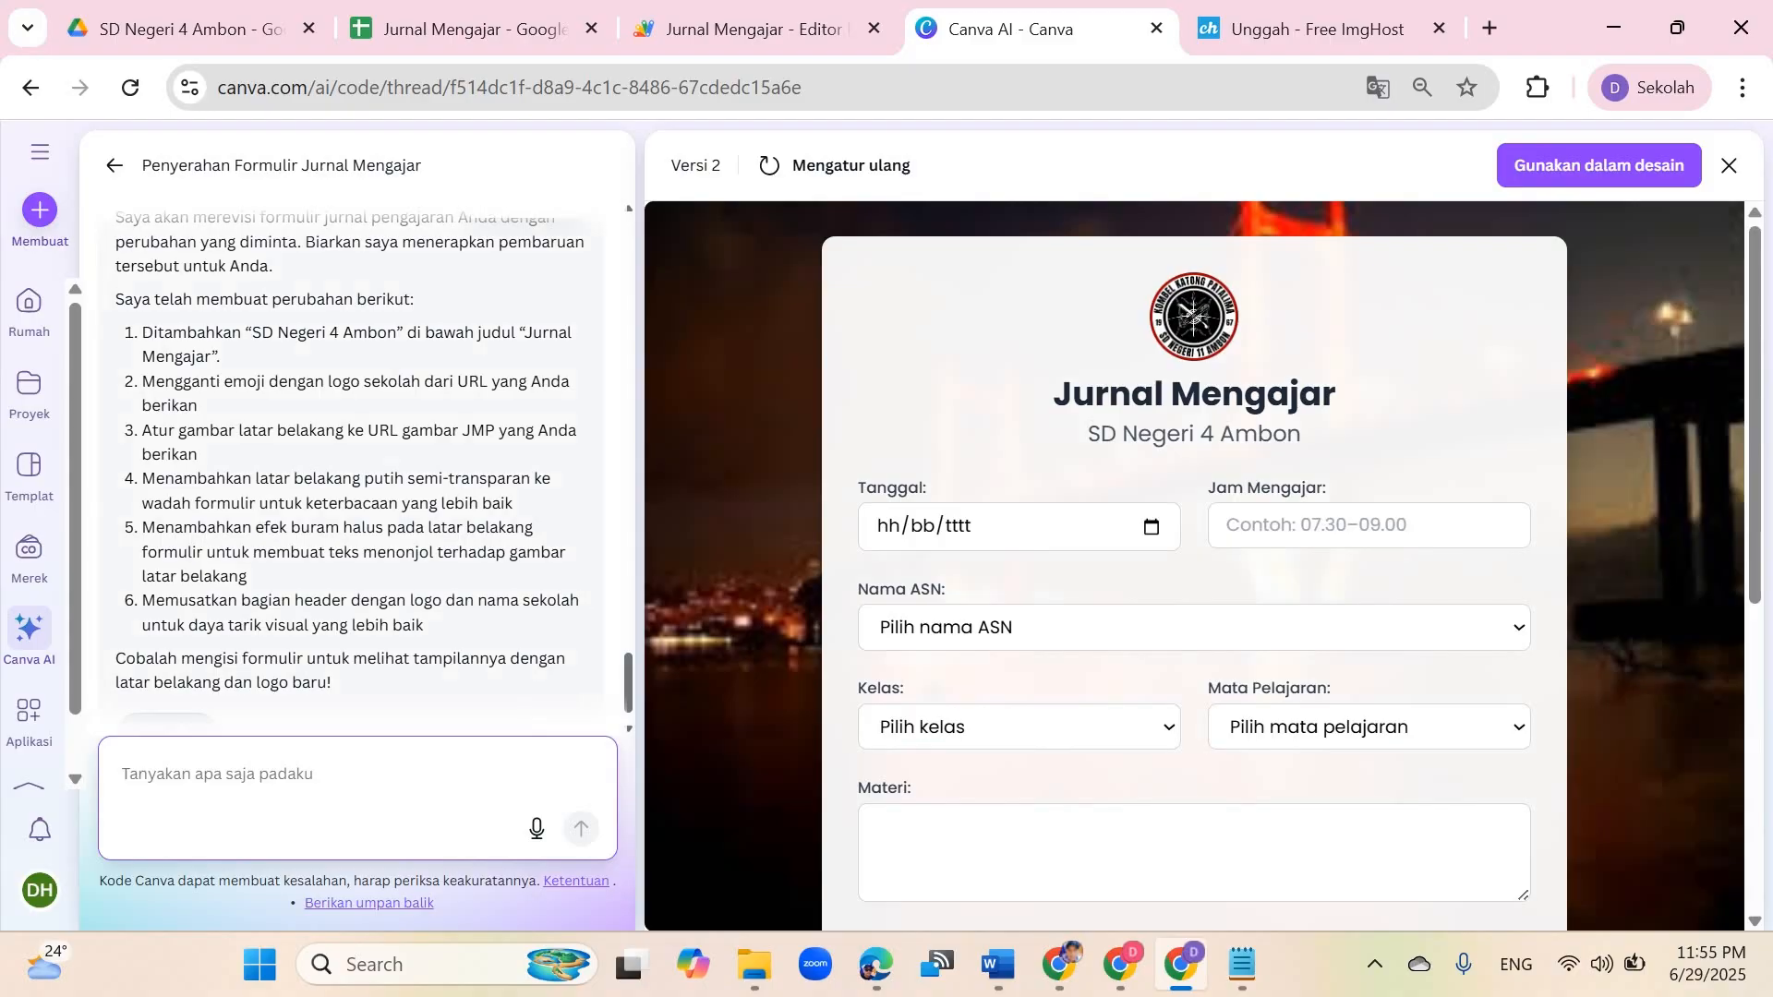
# Step: Fill the revised test form's date with 29/06/2025 and the teaching time with 07.30-09.00
pyautogui.scroll(5, 366, 461)
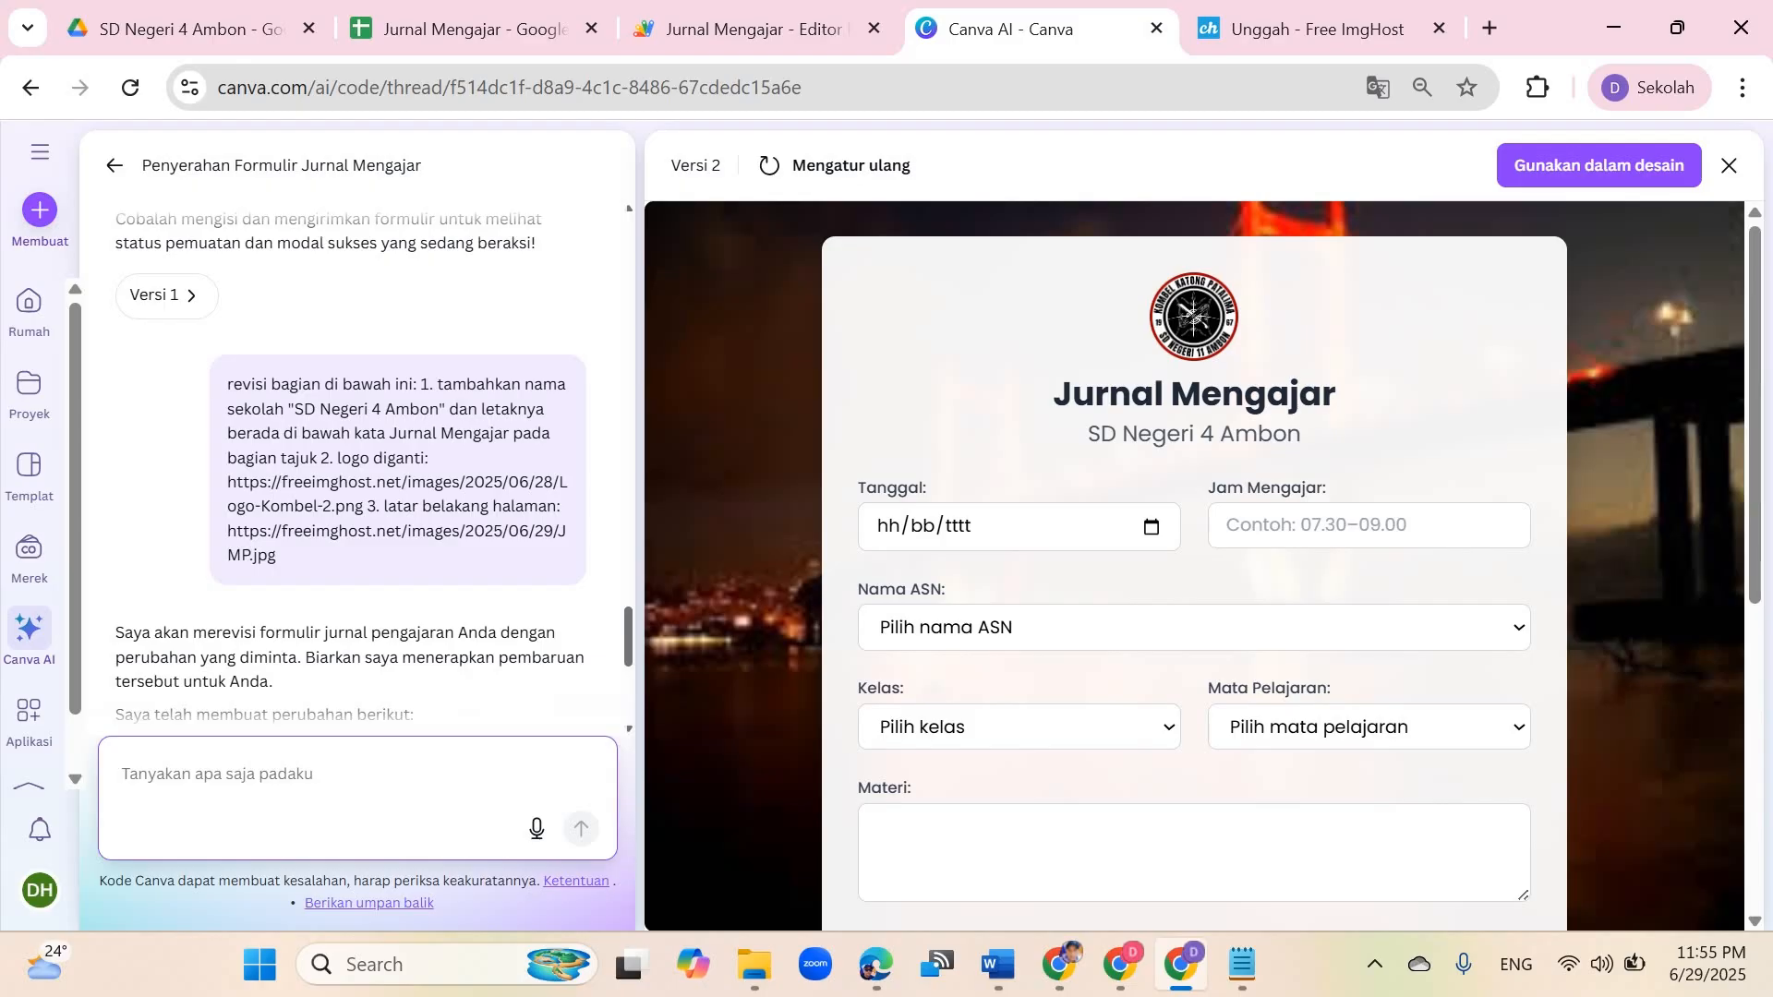
pyautogui.scroll(-6, 1194, 554)
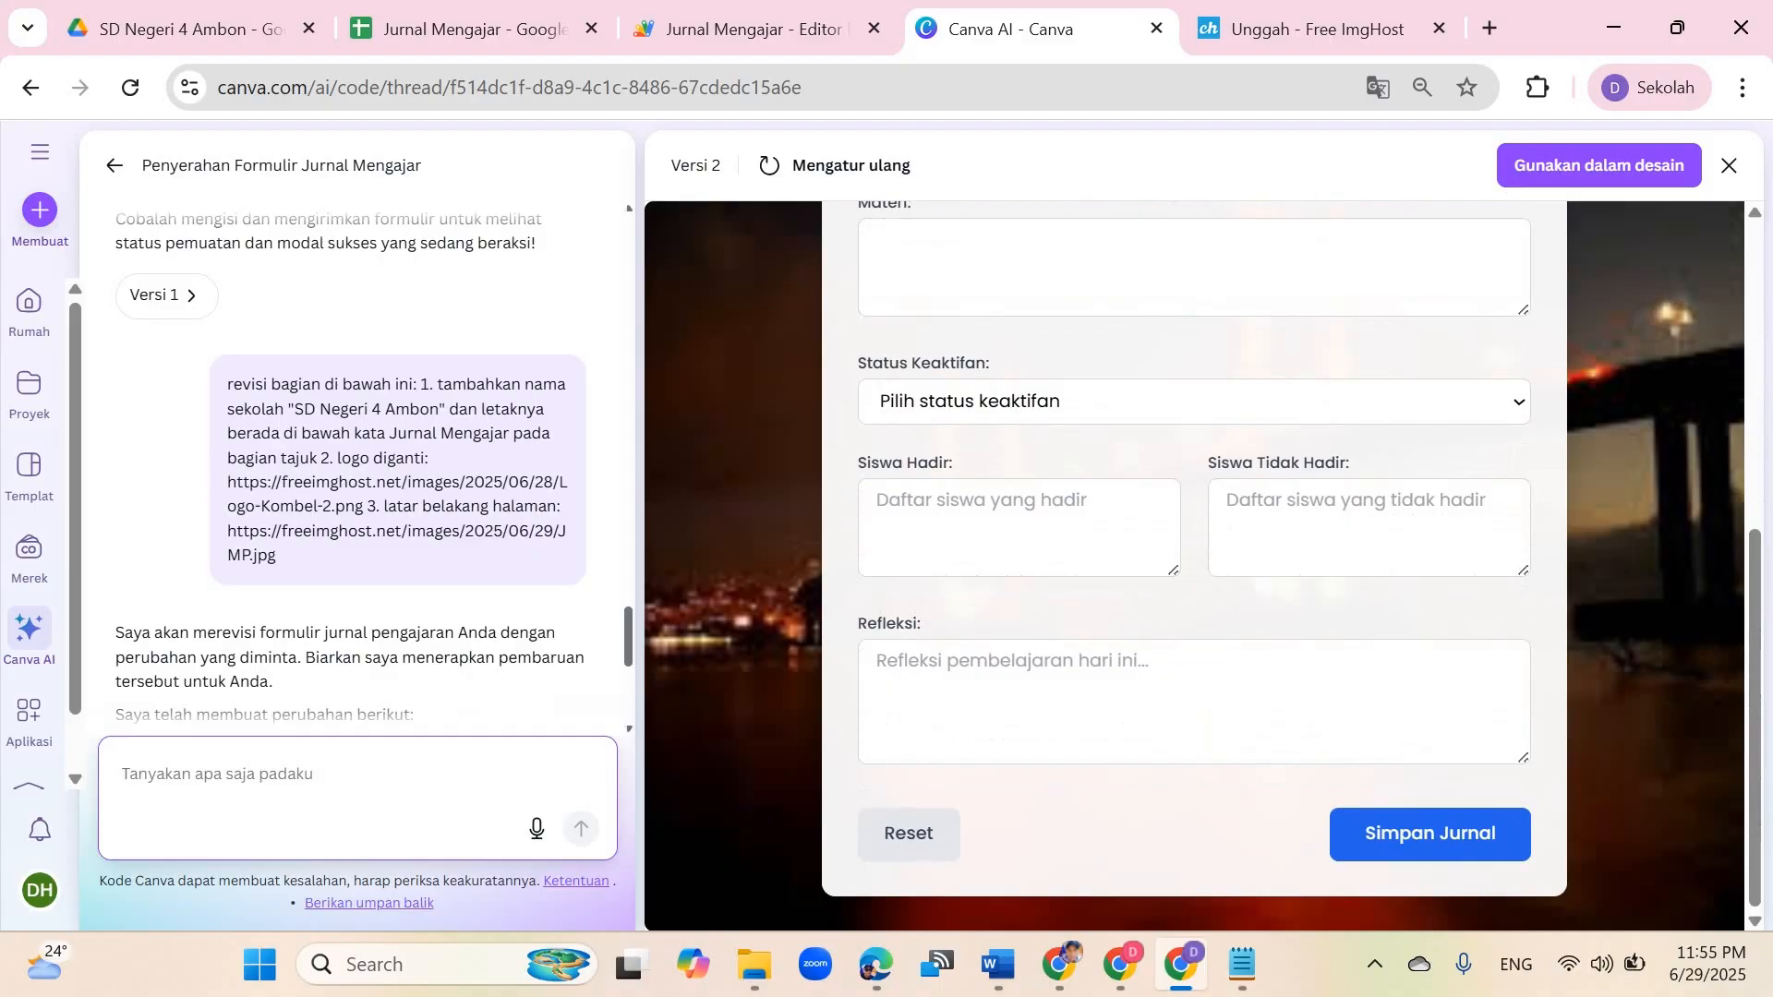
pyautogui.scroll(8, 1193, 554)
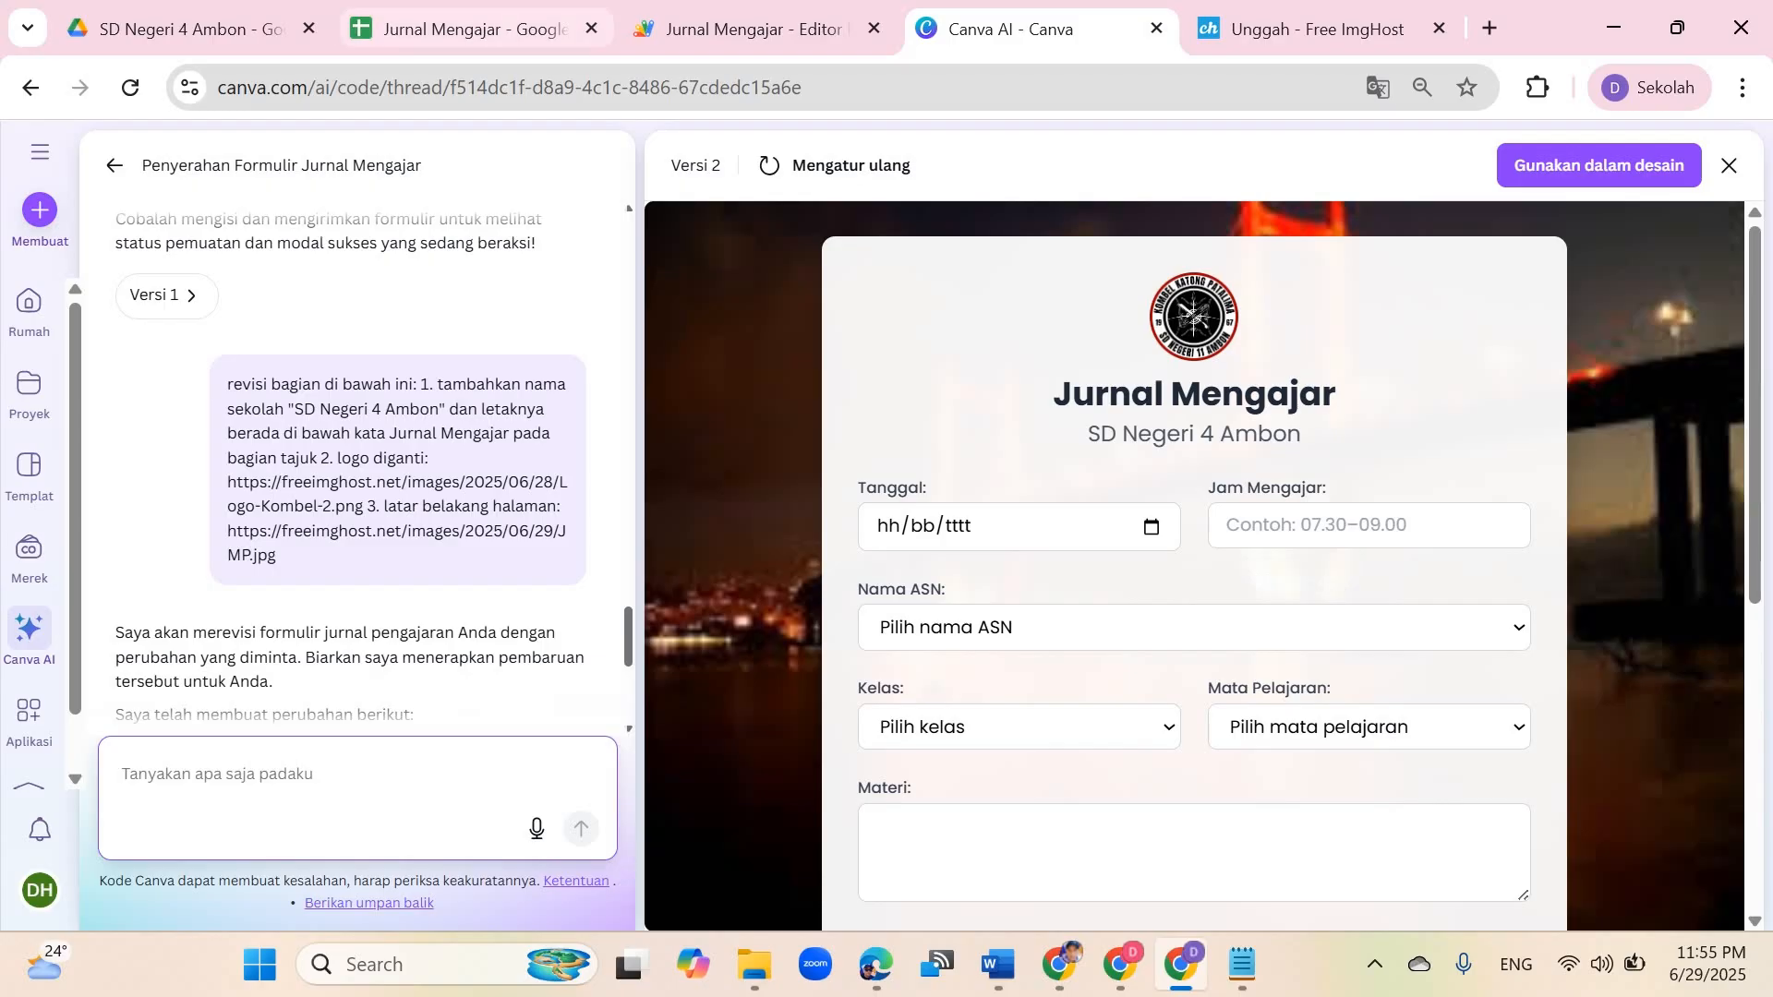
pyautogui.click(471, 29)
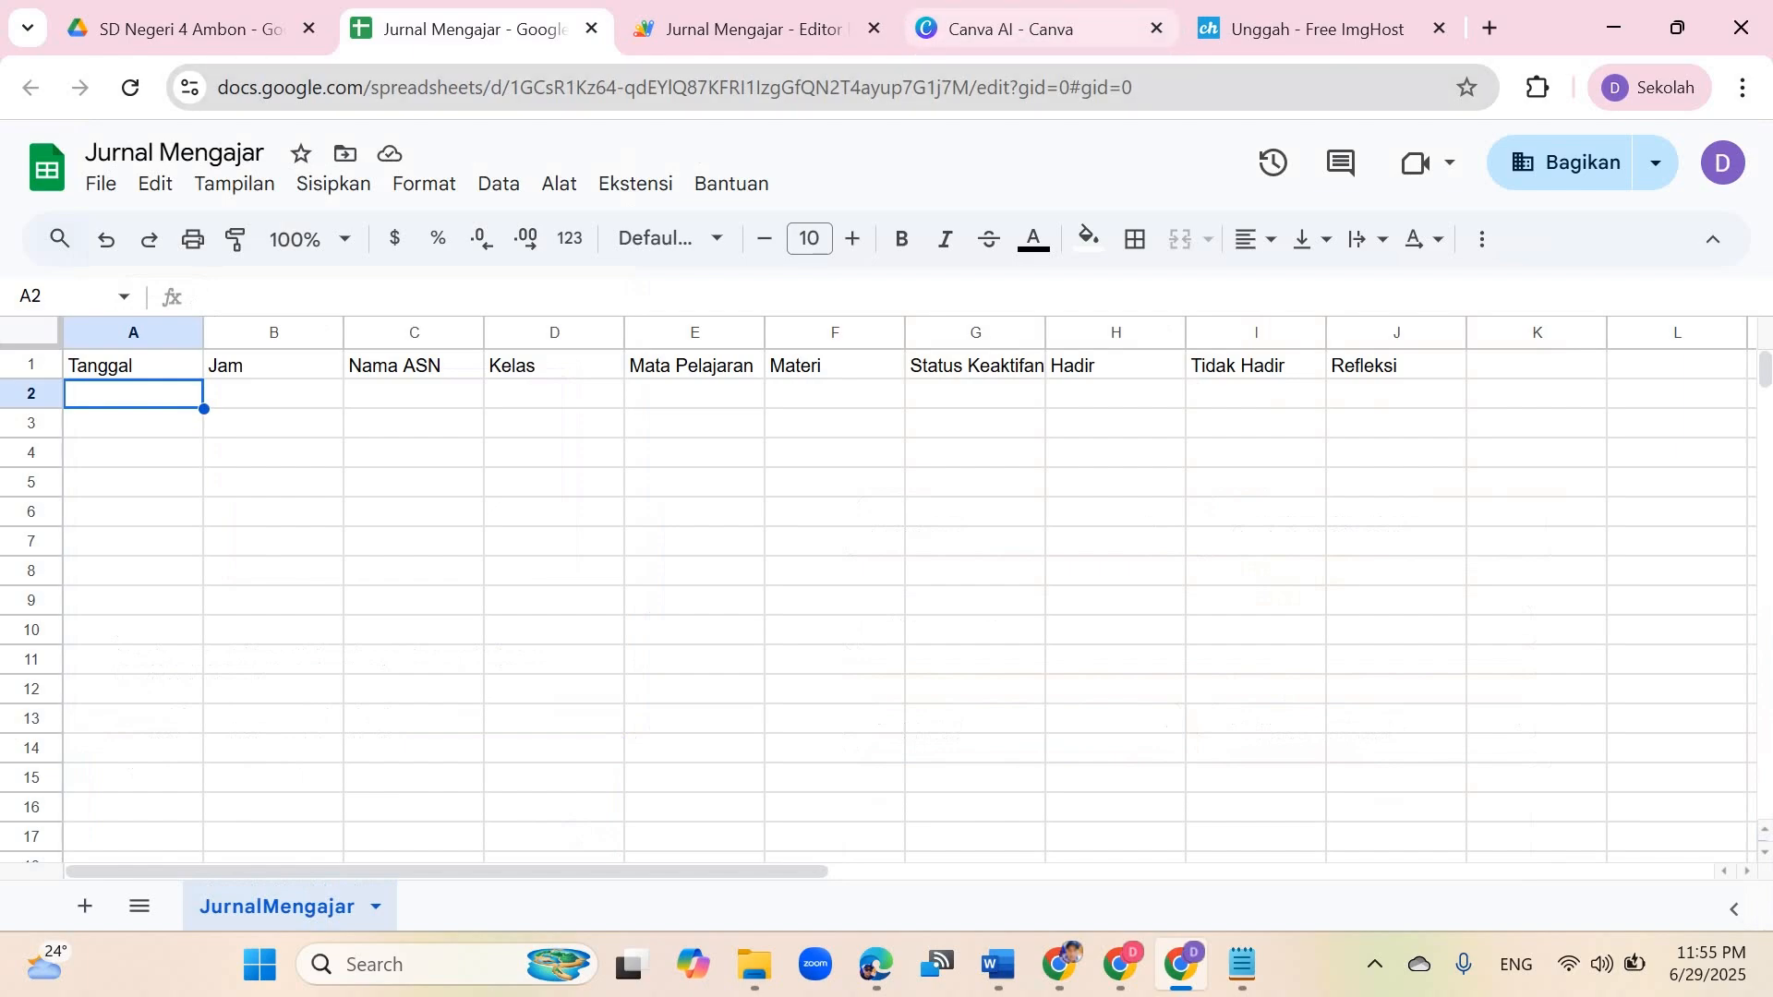
pyautogui.click(1015, 29)
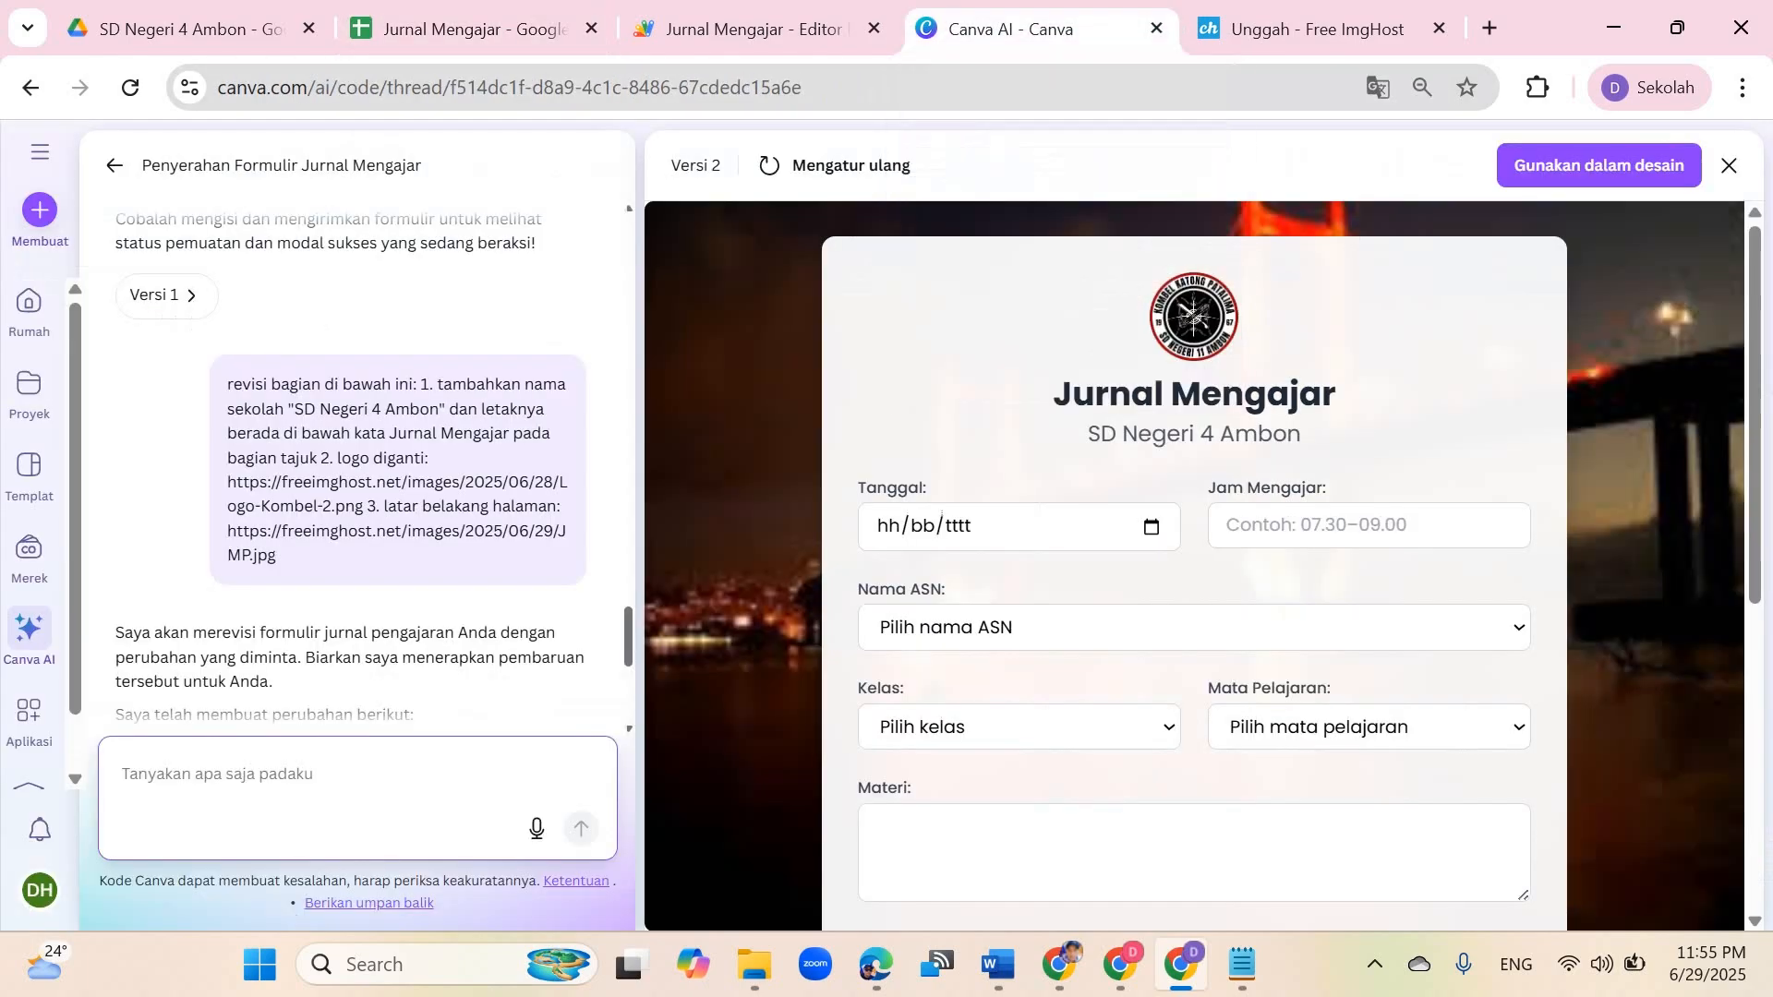
pyautogui.click(1152, 526)
pyautogui.click(886, 771)
pyautogui.click(1368, 525)
pyautogui.click(1404, 591)
pyautogui.click(1194, 628)
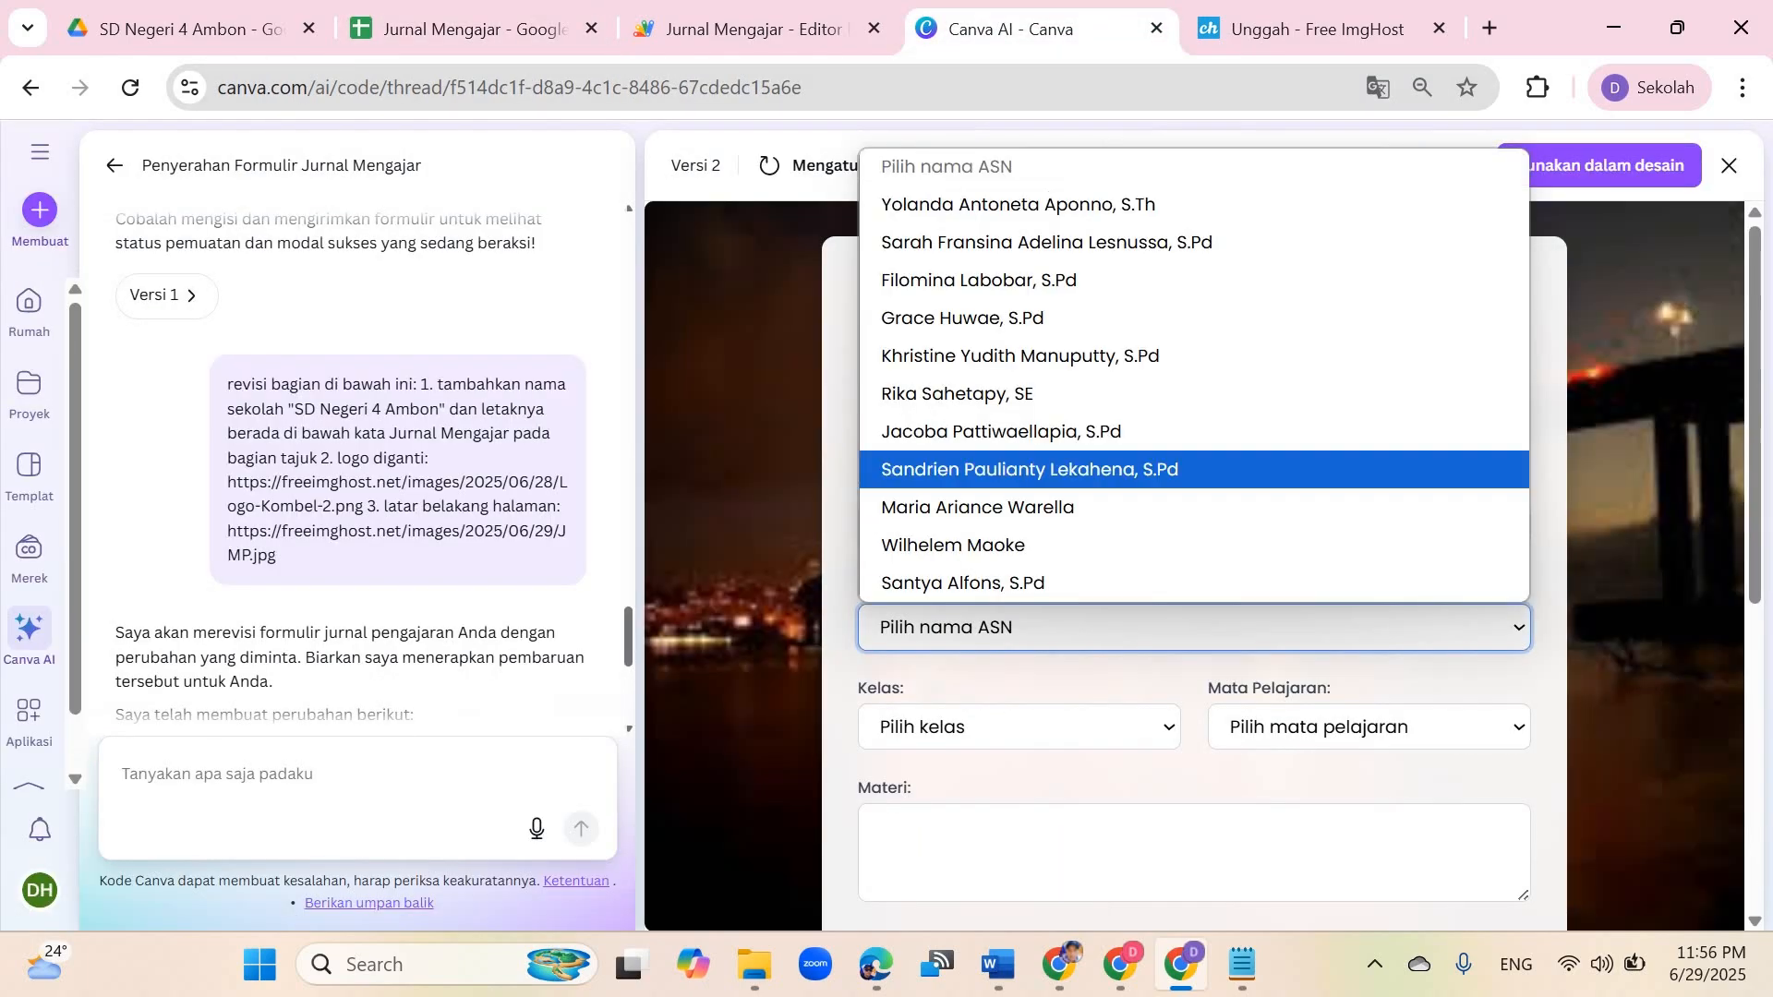
pyautogui.click(1028, 468)
pyautogui.click(1020, 727)
pyautogui.click(1019, 608)
pyautogui.click(1368, 726)
pyautogui.click(1324, 398)
# Step: Enter 'Simbol Pancasila' as the material and pick 'Sangat Aktif' as the activity status
pyautogui.scroll(-3, 1292, 517)
pyautogui.click(1193, 437)
pyautogui.write('Simbol Pancasila')
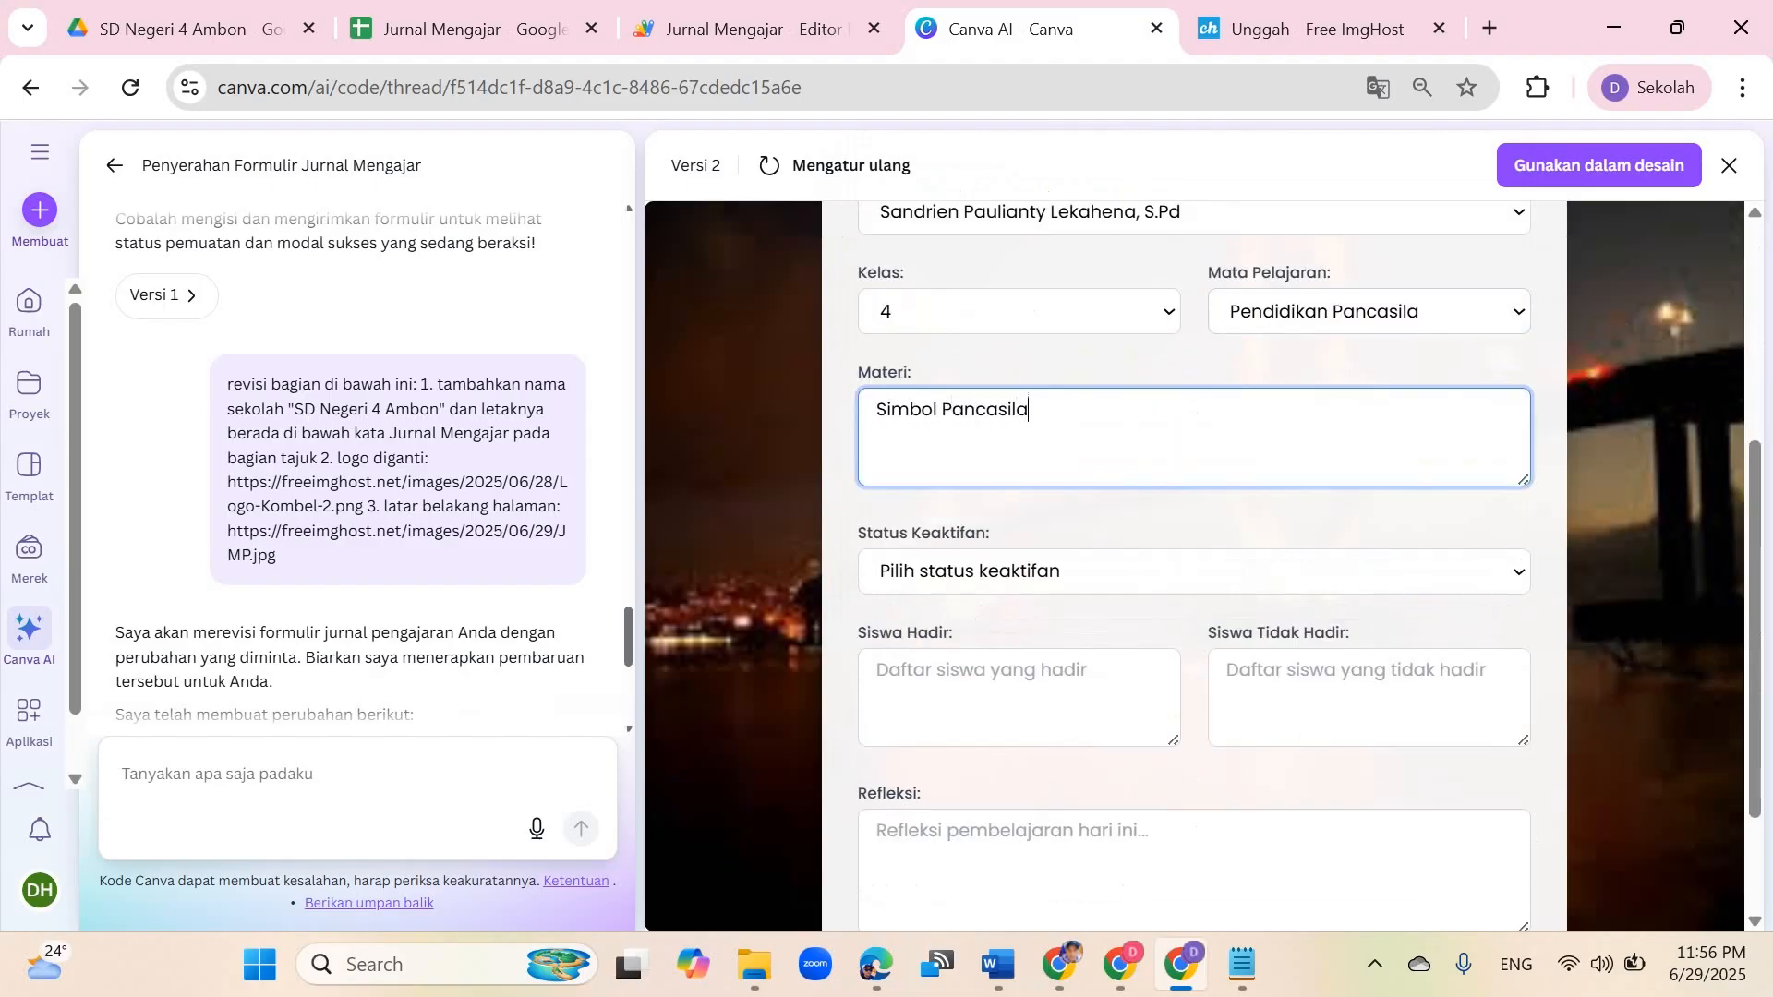
pyautogui.click(1194, 572)
pyautogui.click(1194, 657)
# Step: Fill present students with '20 Siswa' and absent students with '5 SIswa'
pyautogui.click(1019, 697)
pyautogui.write('20 Siswa')
pyautogui.click(1368, 697)
pyautogui.write('5 SIswa')
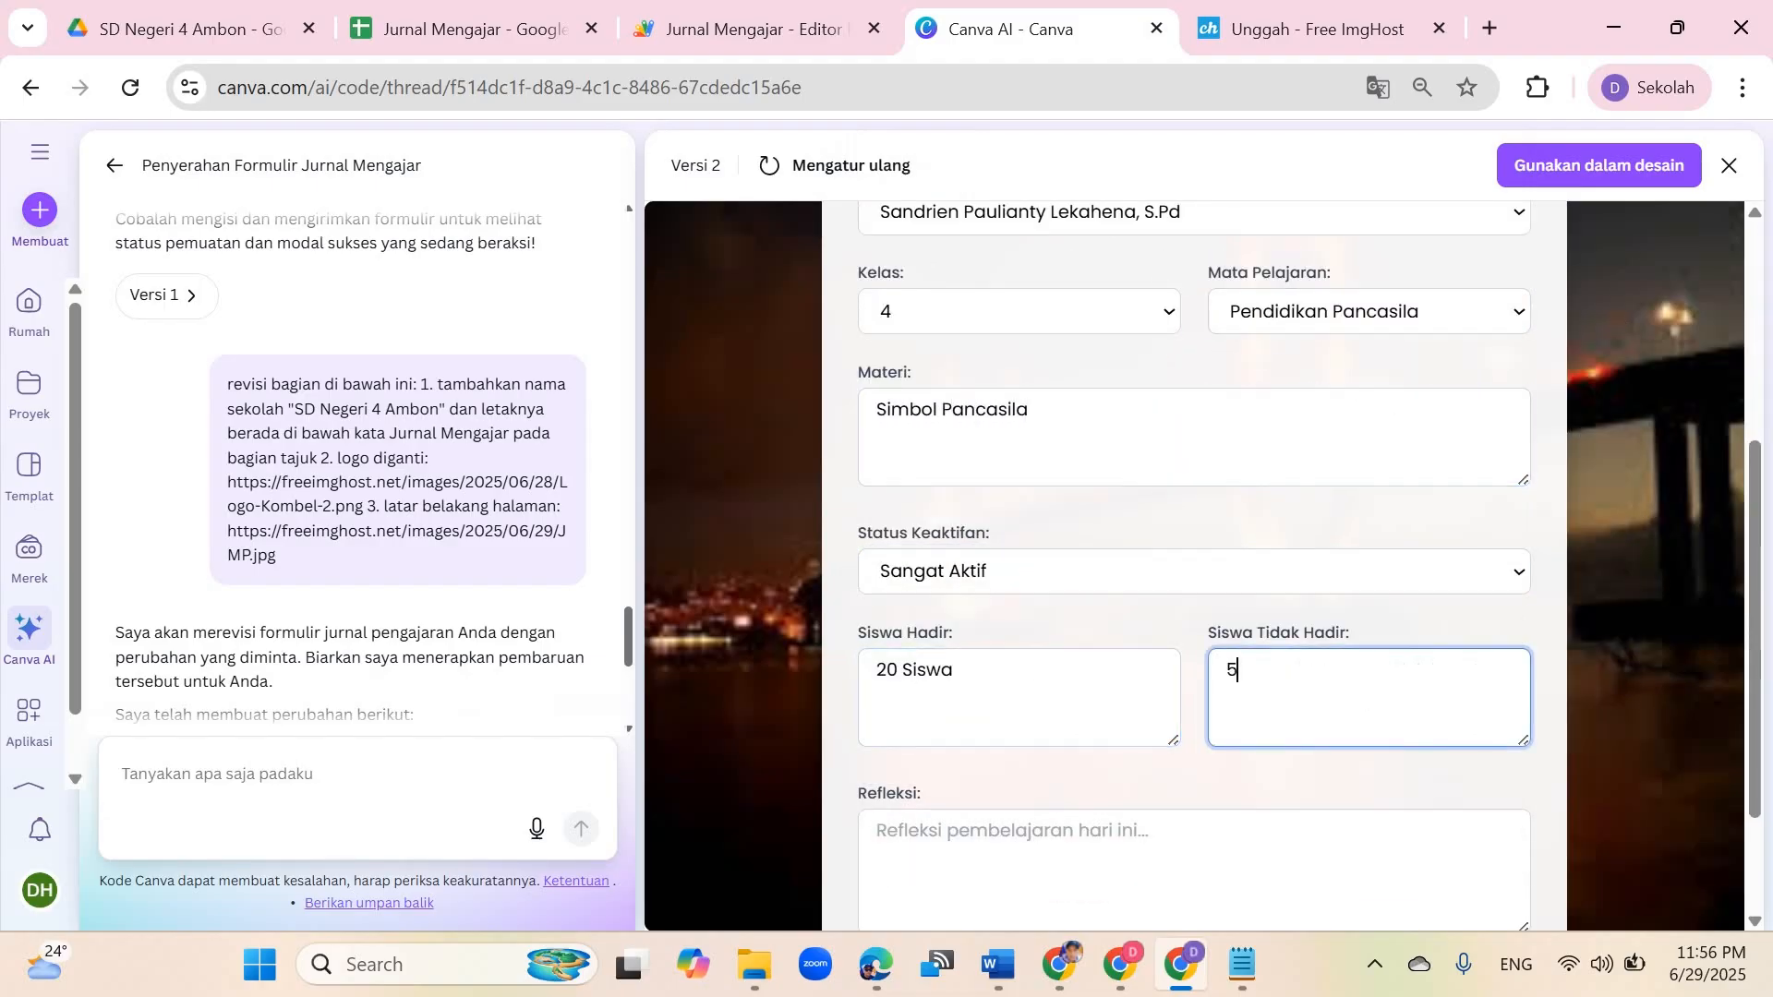
# Step: Write the reflection 'Proses pembelajarannya berjalan dengan lancar'
pyautogui.scroll(-2, 1368, 697)
pyautogui.click(1194, 707)
pyautogui.write('Proses pembelajarannya ')
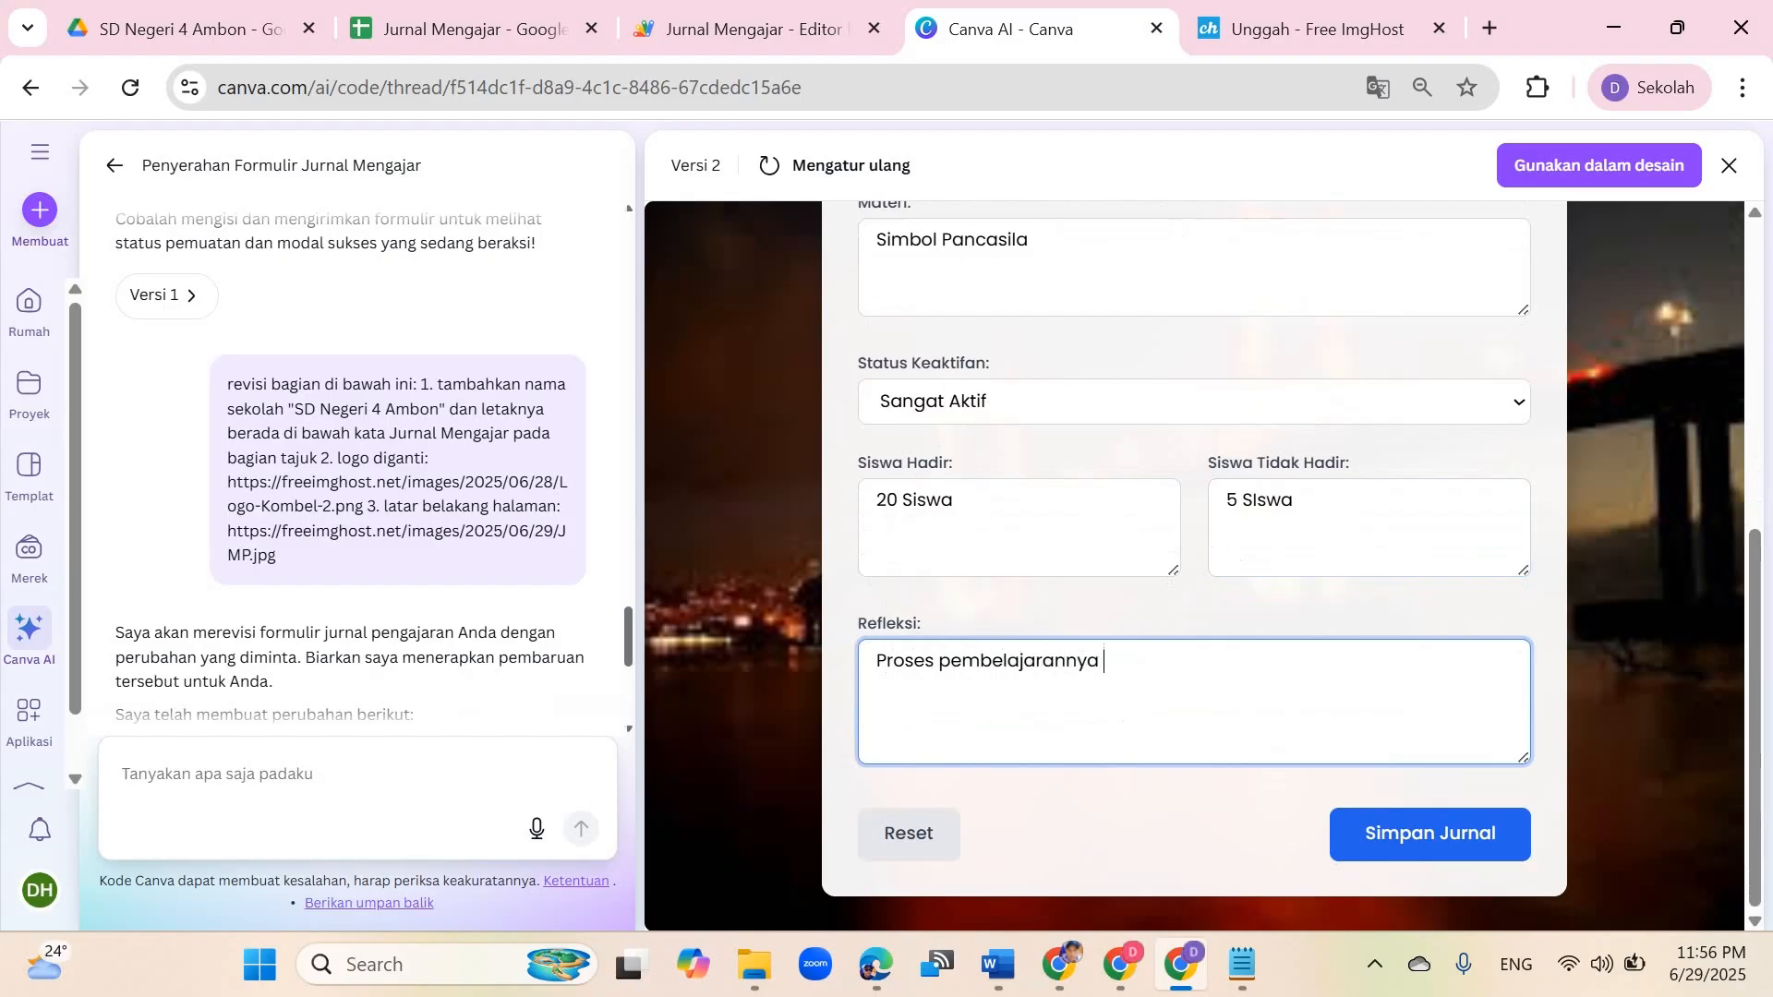
pyautogui.write('berjalan dengan lancar')
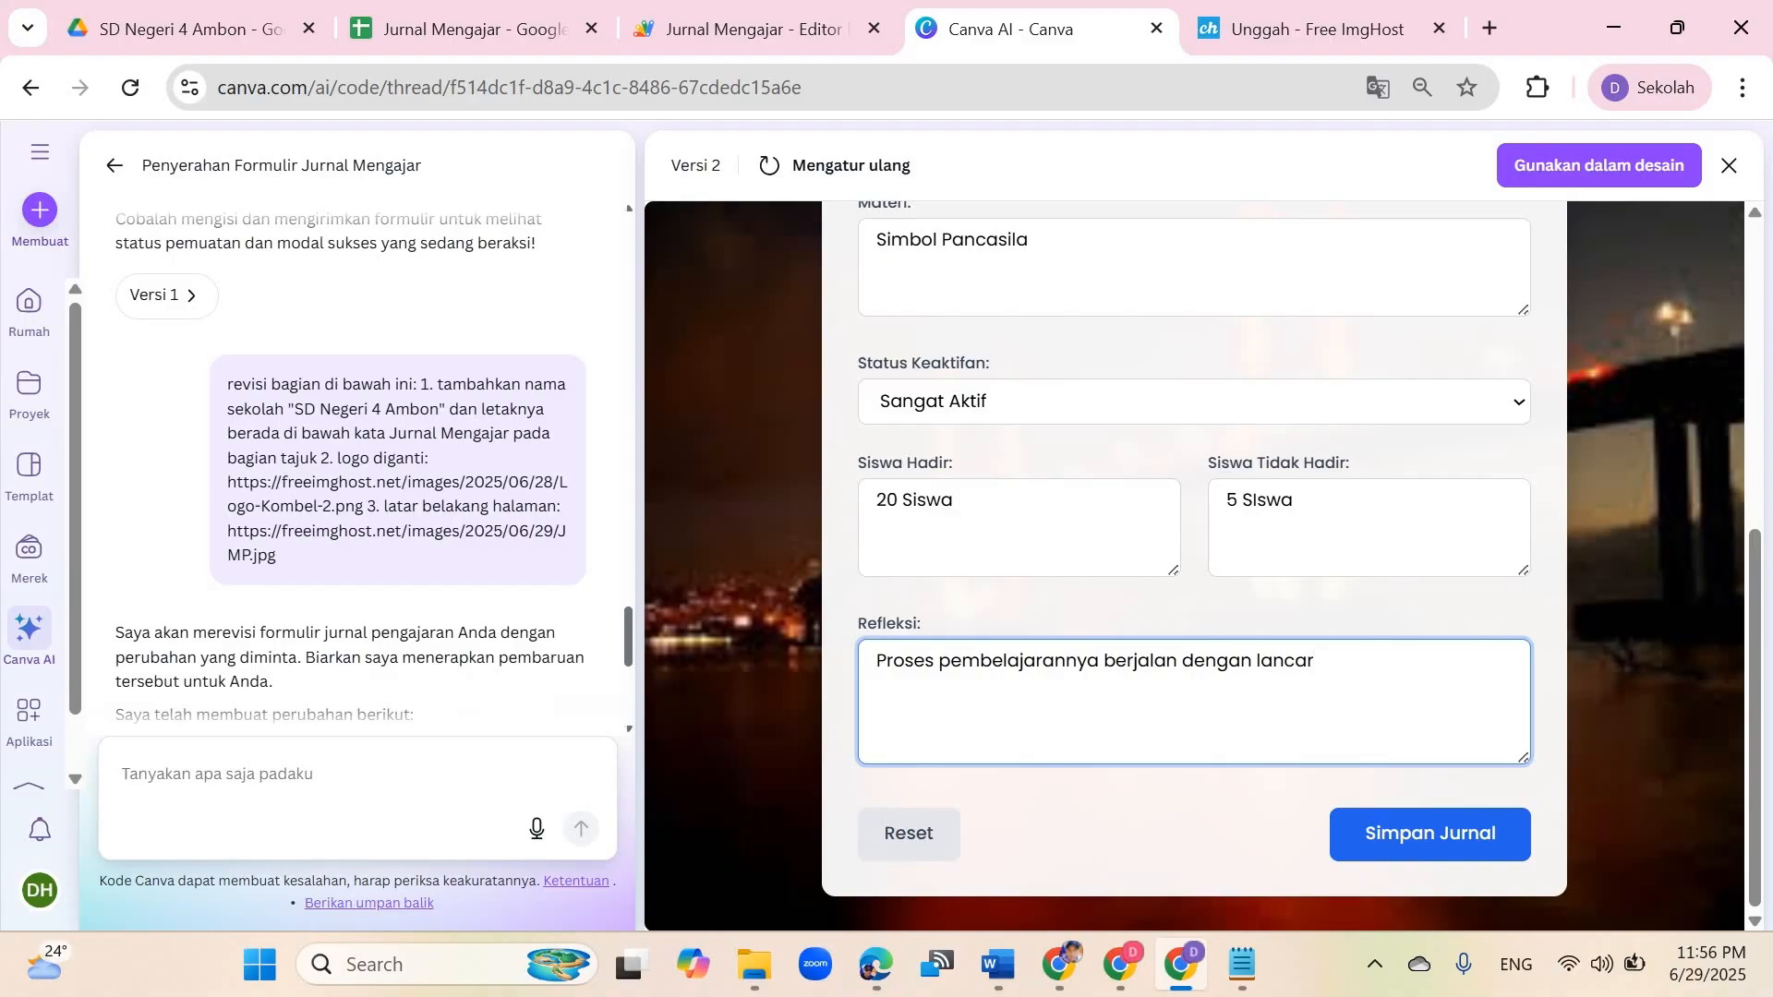
# Step: Examine the SD Negeri 11 Ambon journal spreadsheet and its published form in the other browser window
pyautogui.moveTo(875, 661); pyautogui.dragTo(1313, 661)
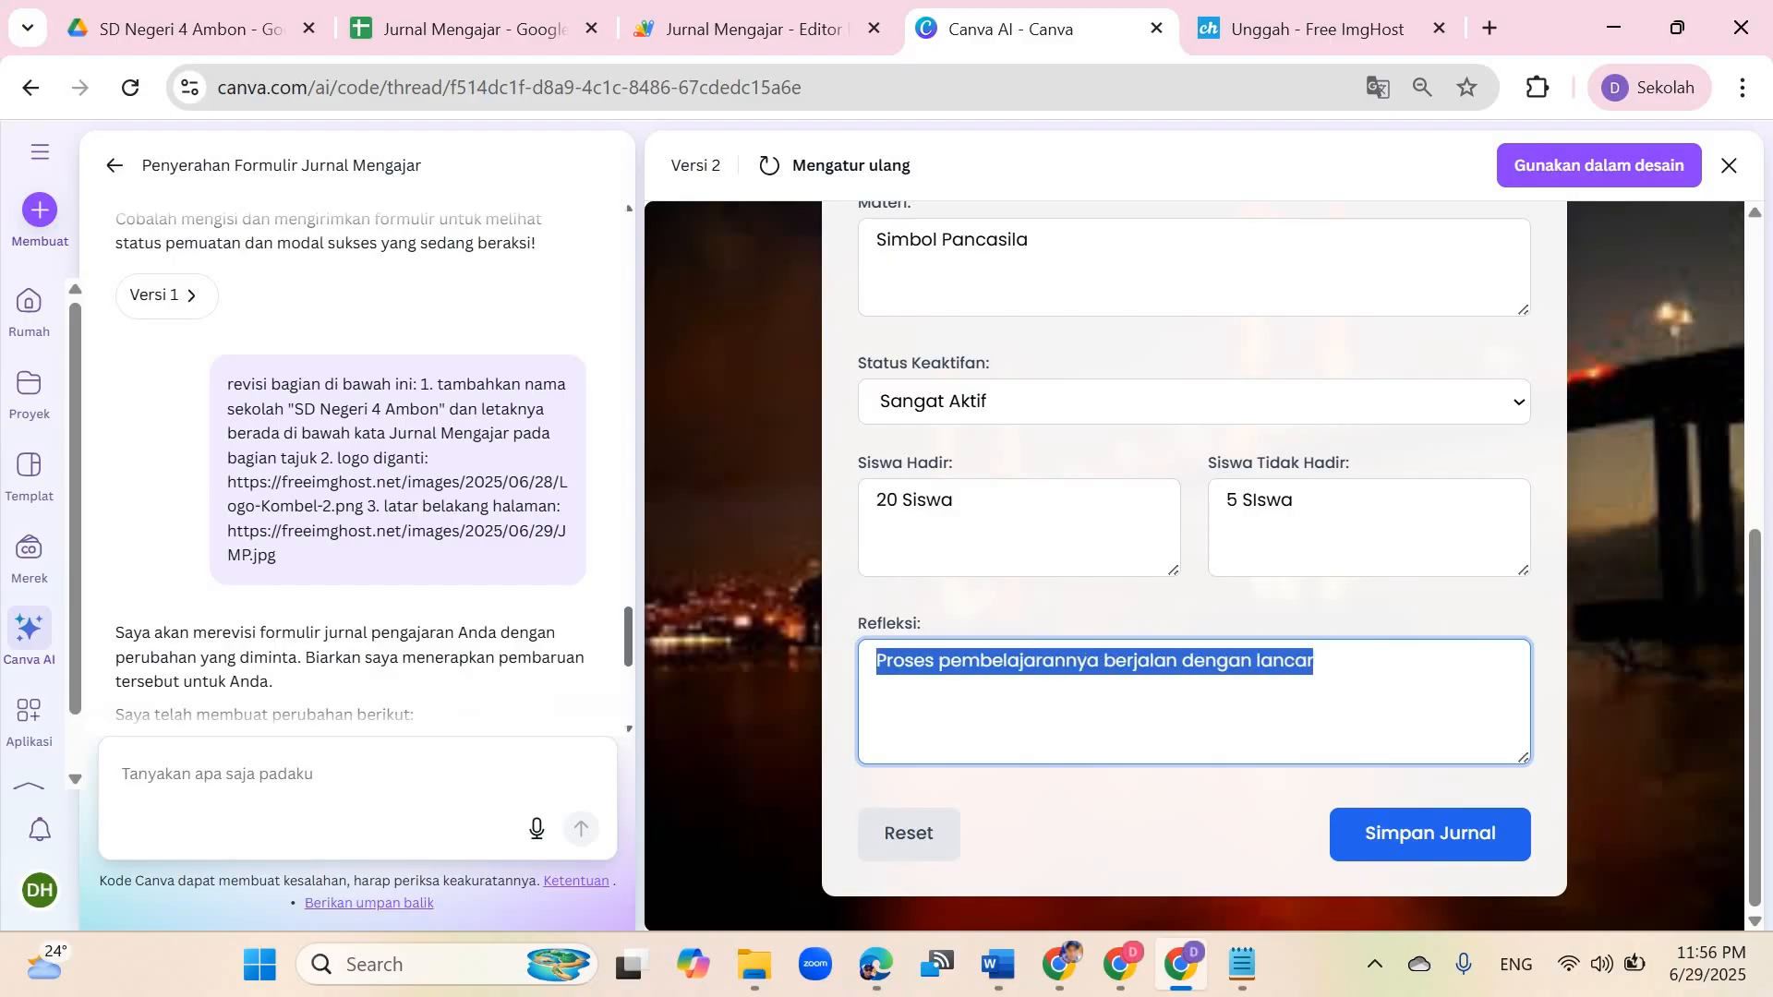
pyautogui.click(1058, 964)
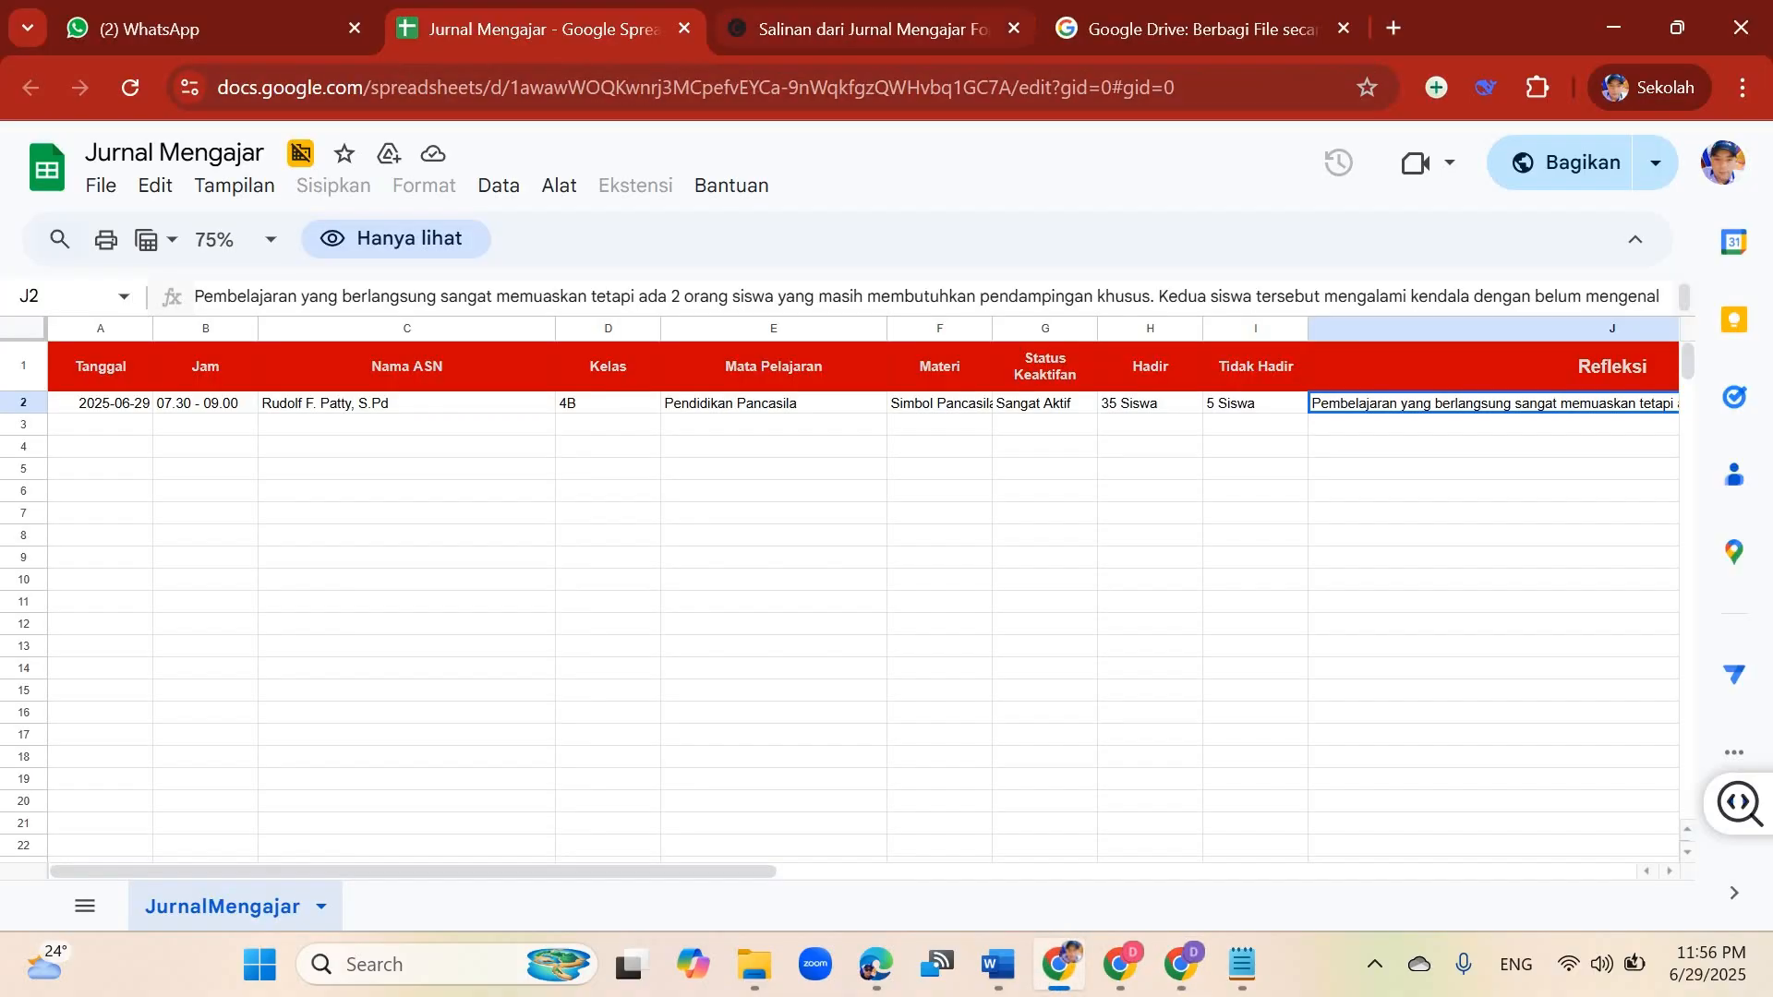
pyautogui.hotkey('ctrl', 'Tab')
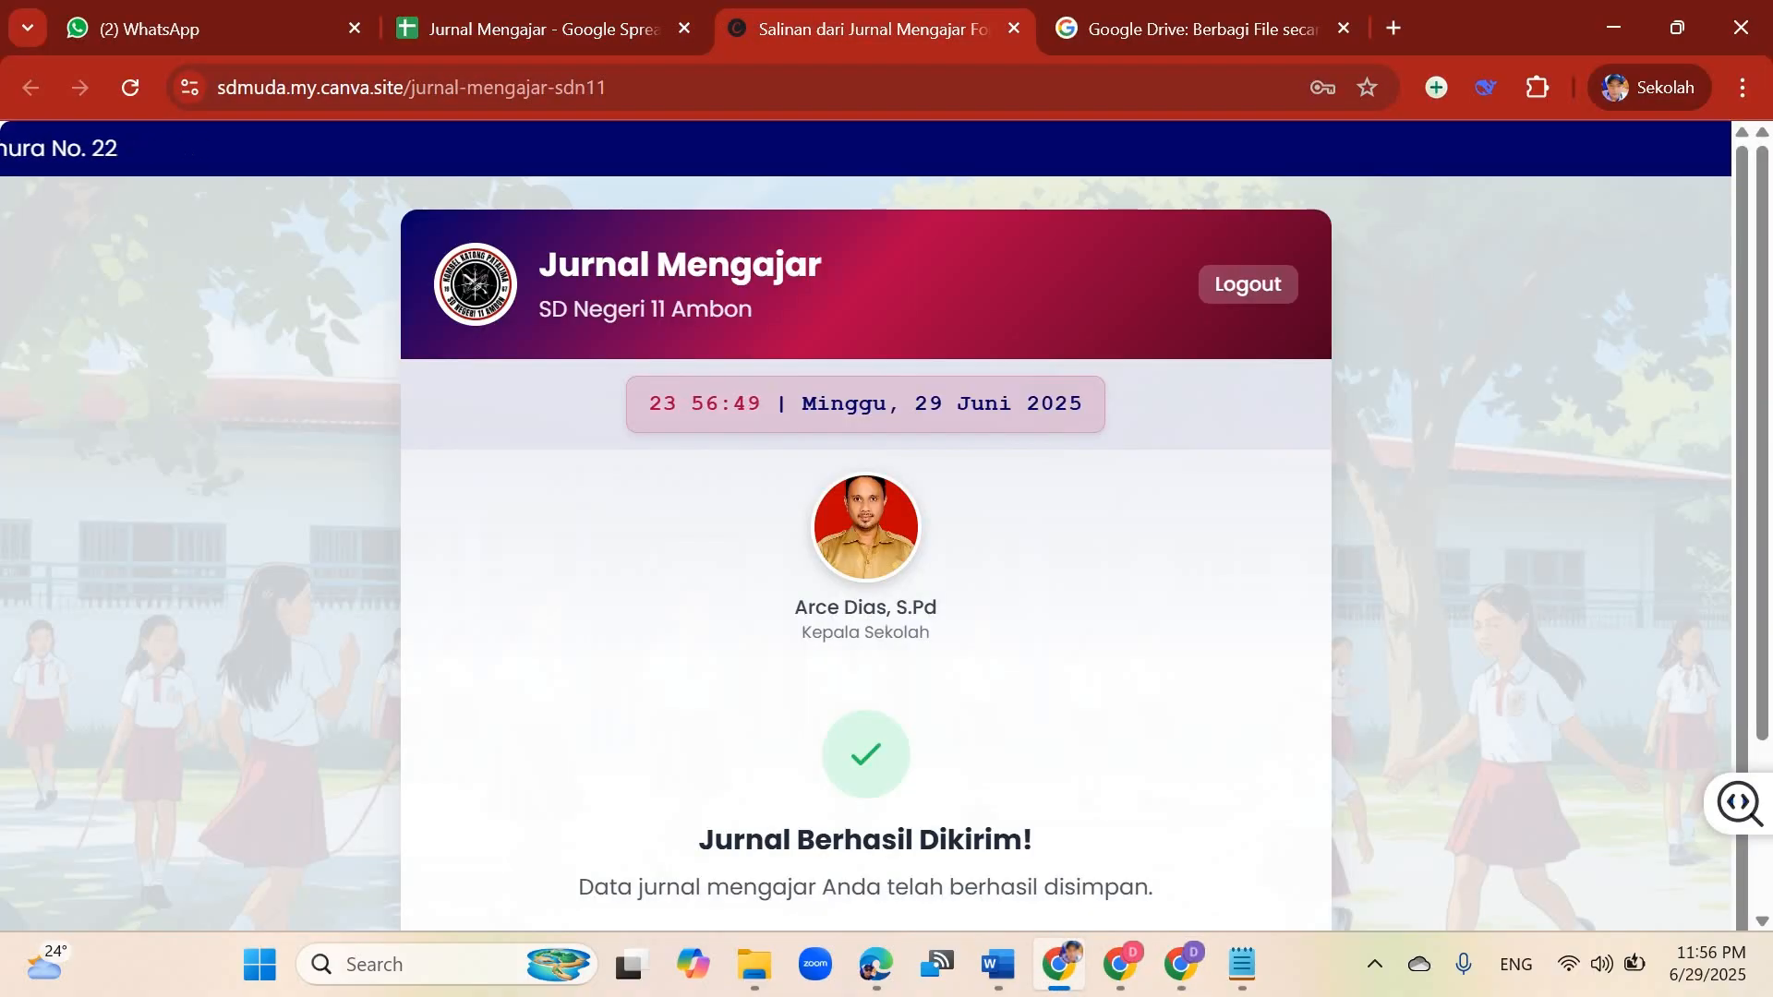
pyautogui.scroll(-3, 866, 708)
pyautogui.click(866, 708)
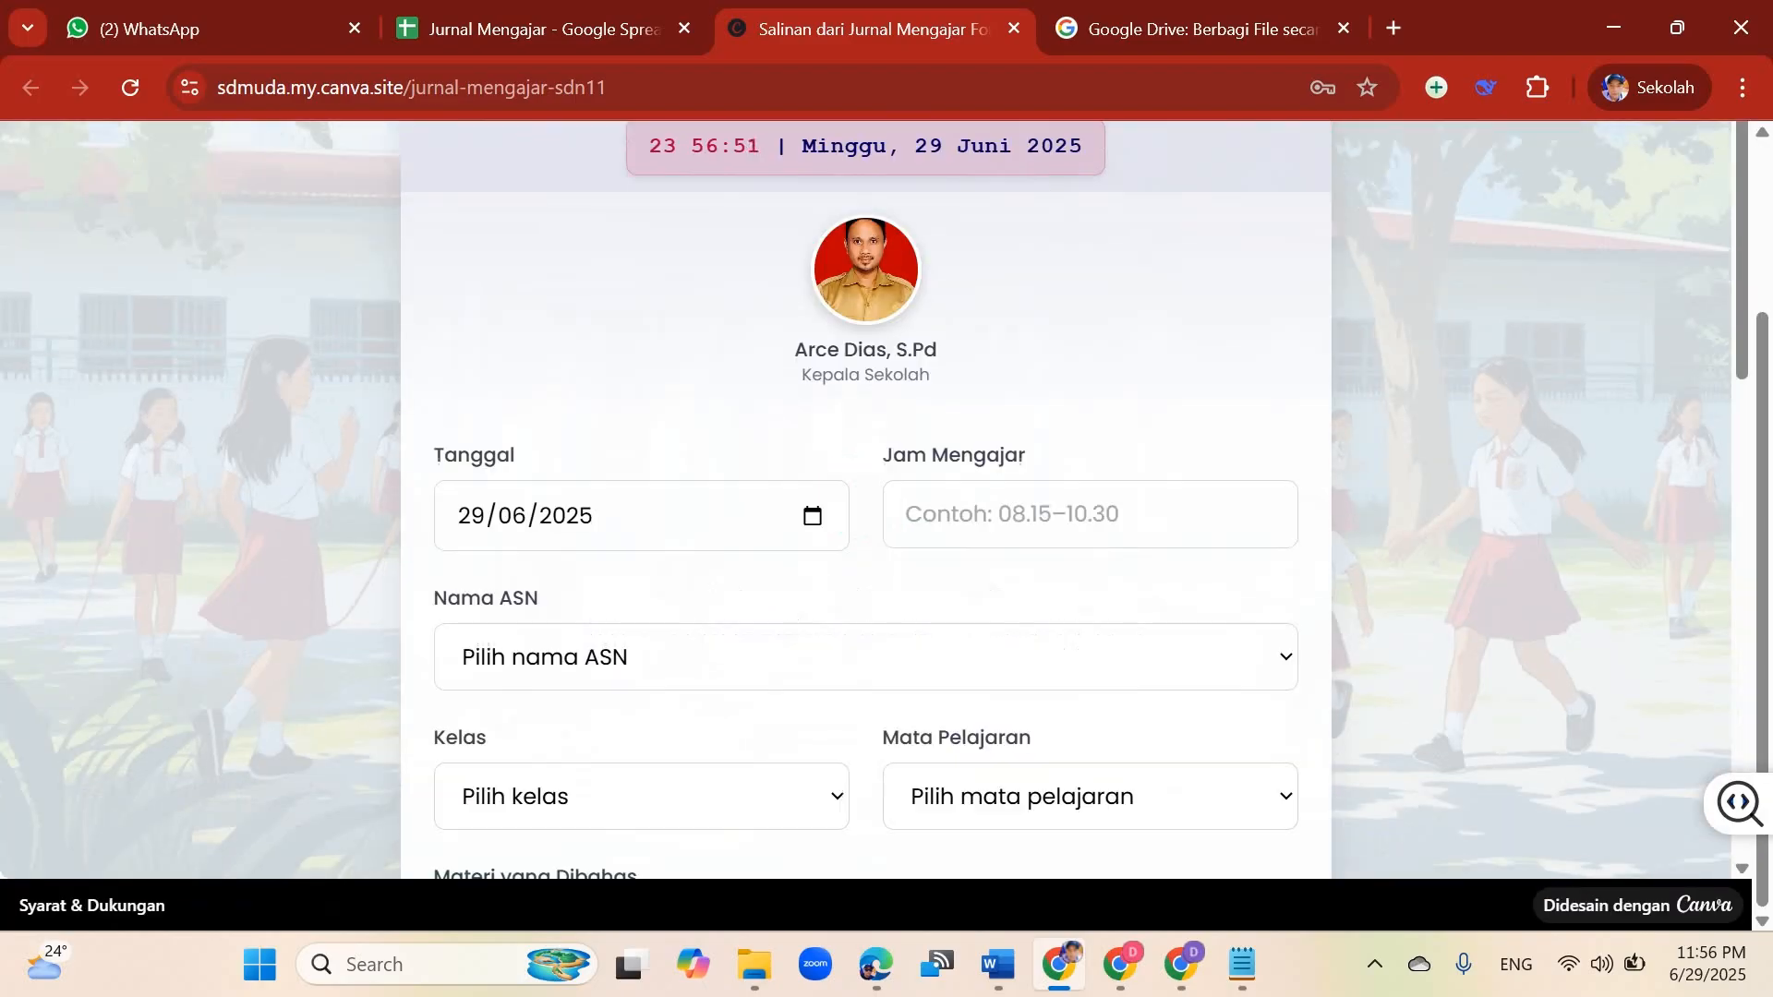
pyautogui.scroll(-10, 865, 498)
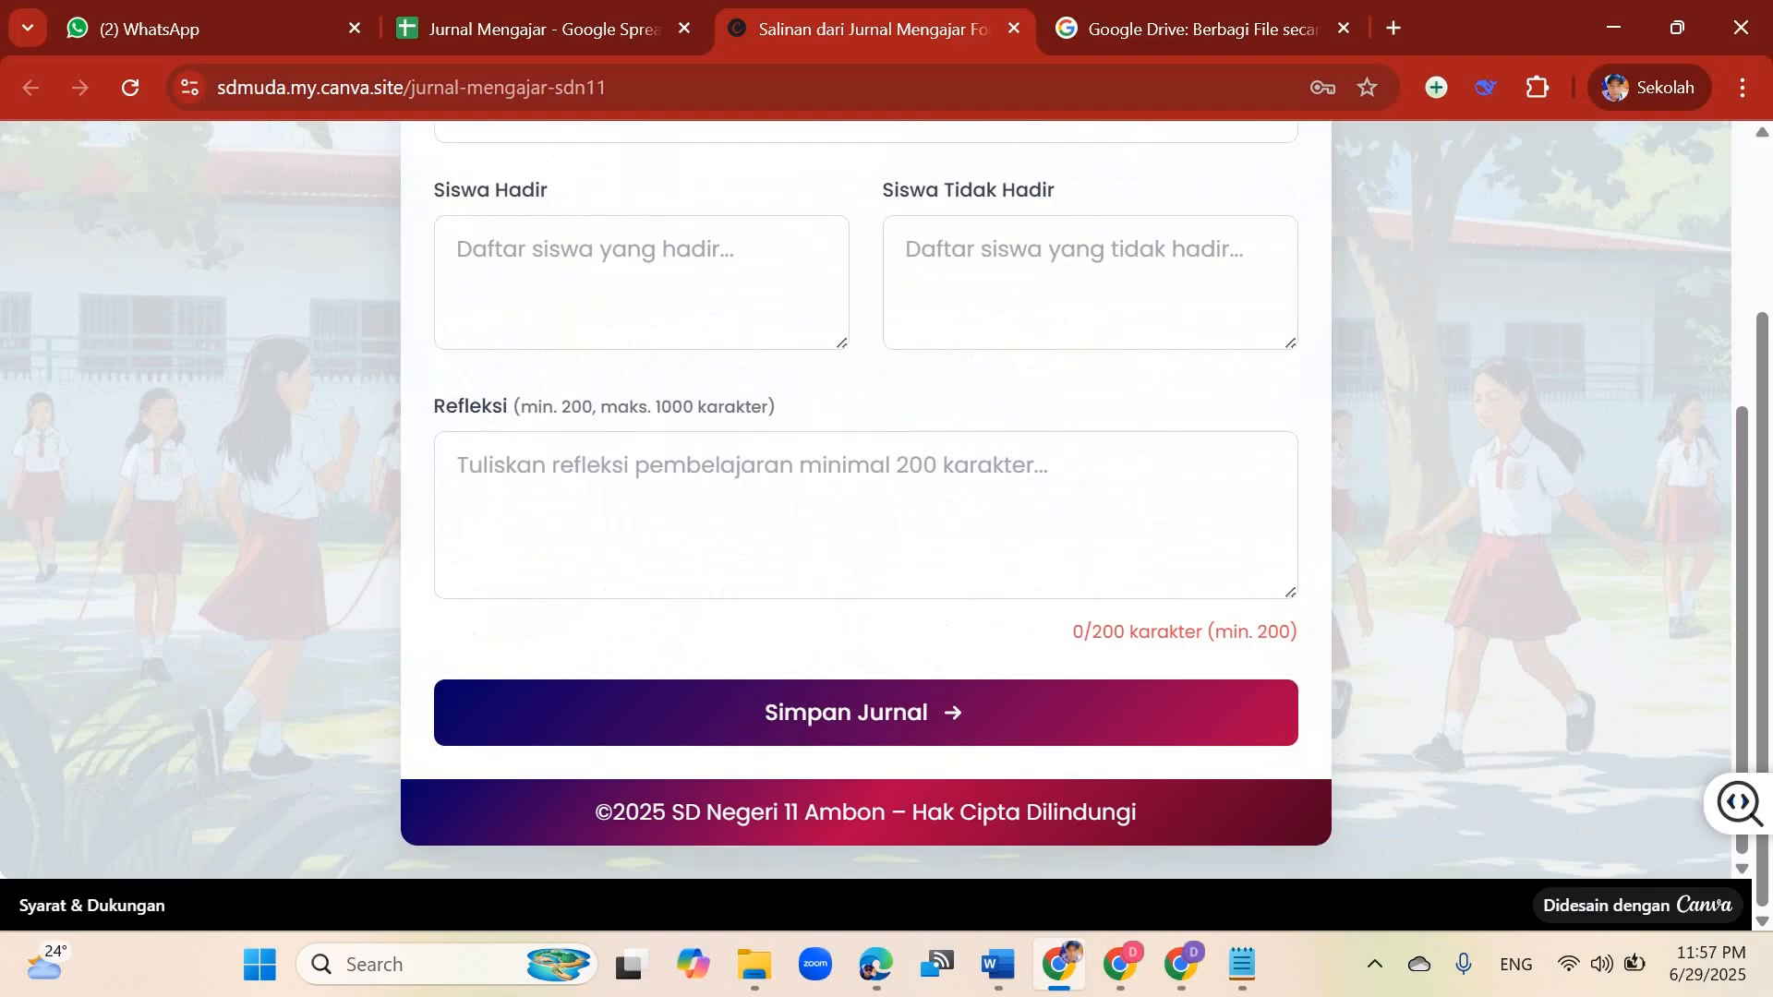
pyautogui.click(1181, 965)
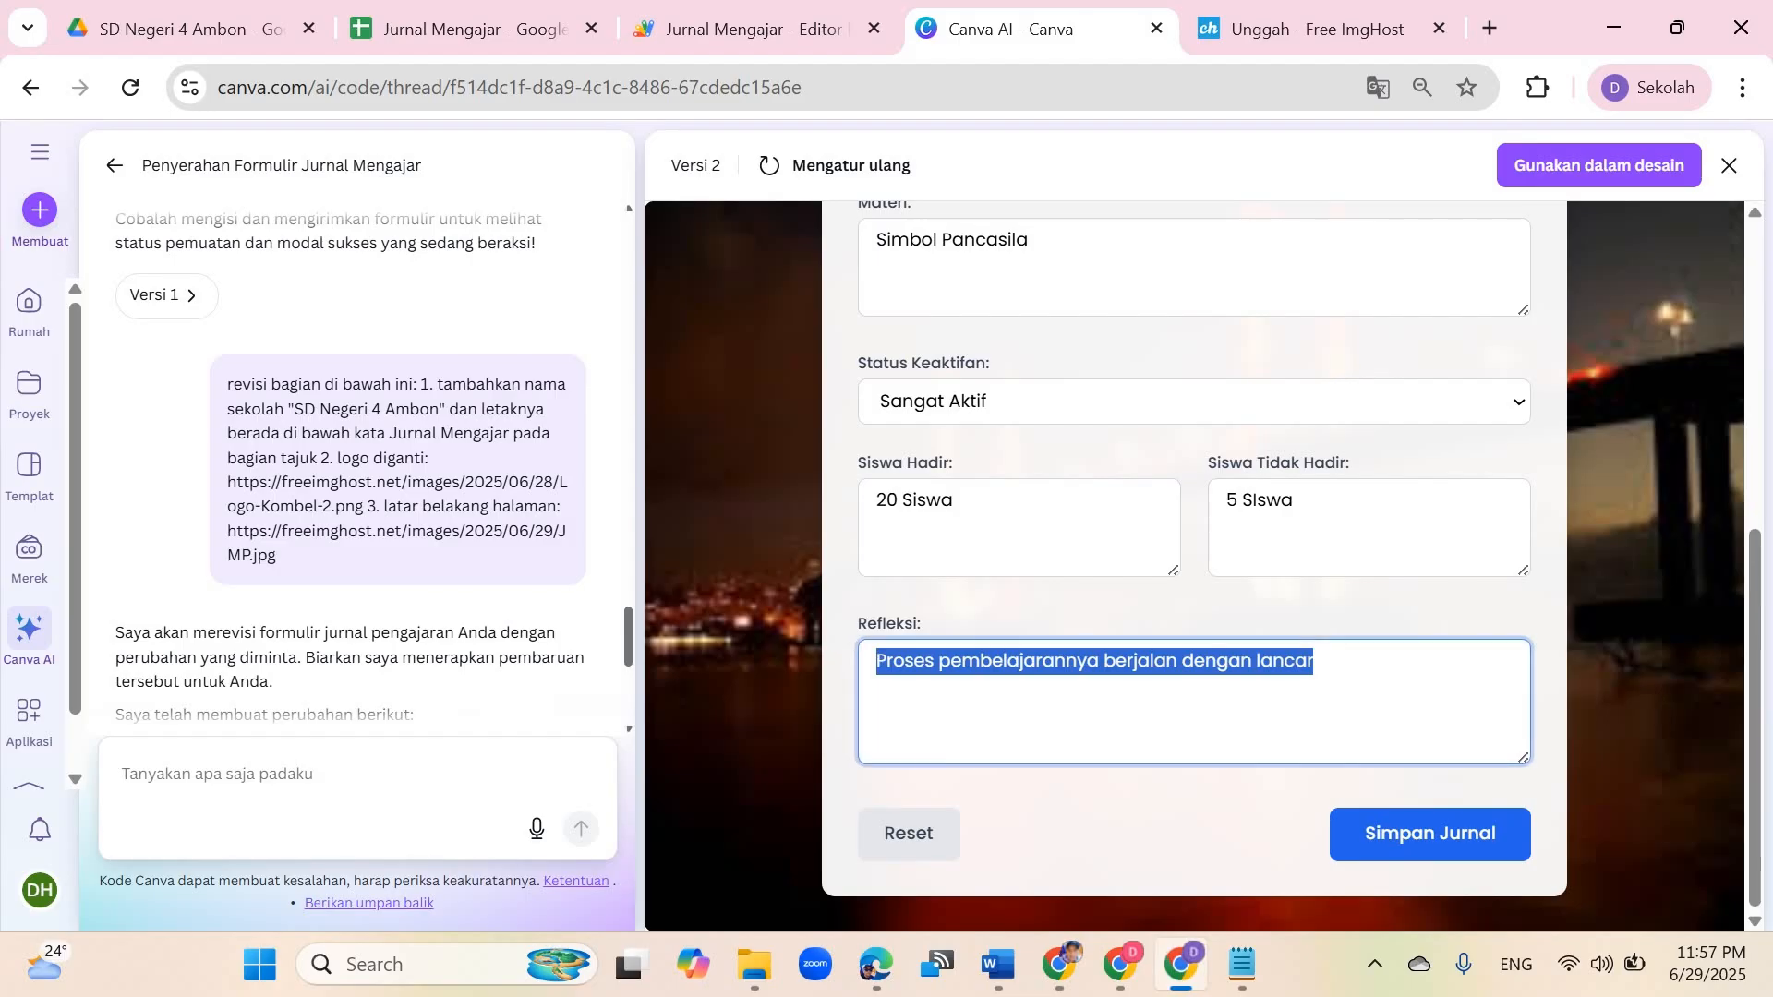
# Step: Submit the filled teaching journal and close the save confirmation
pyautogui.click(1114, 665)
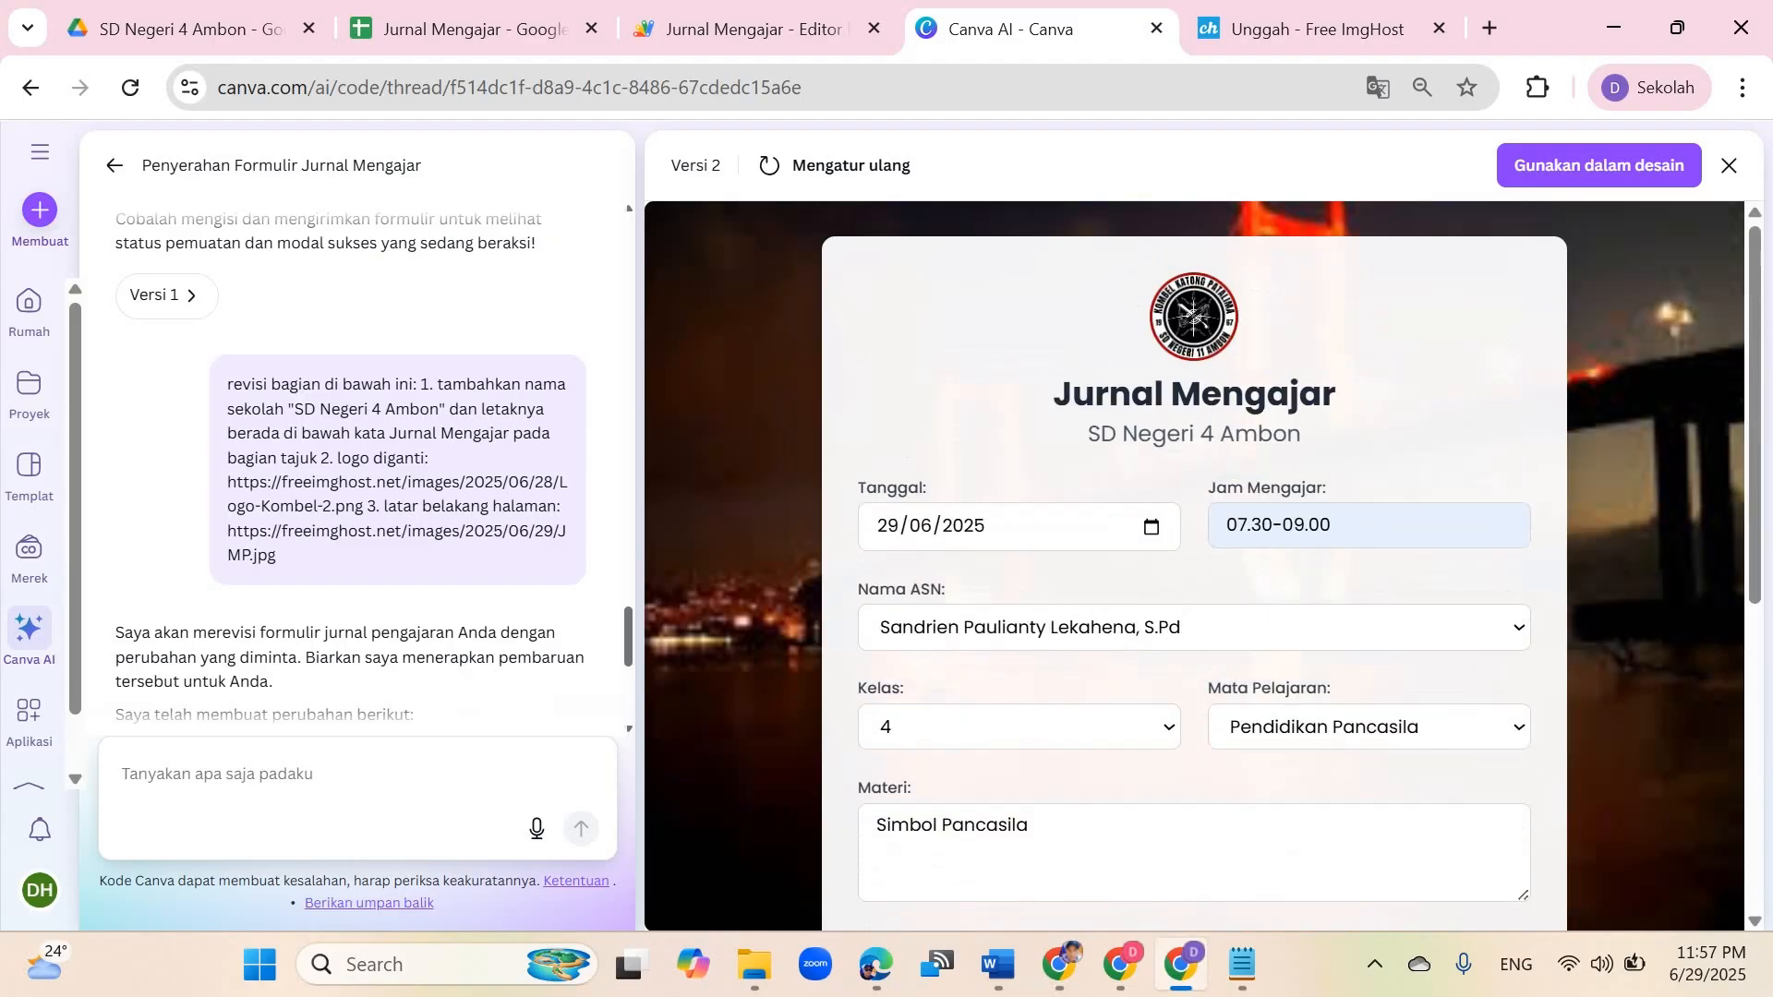
pyautogui.scroll(-6, 1194, 565)
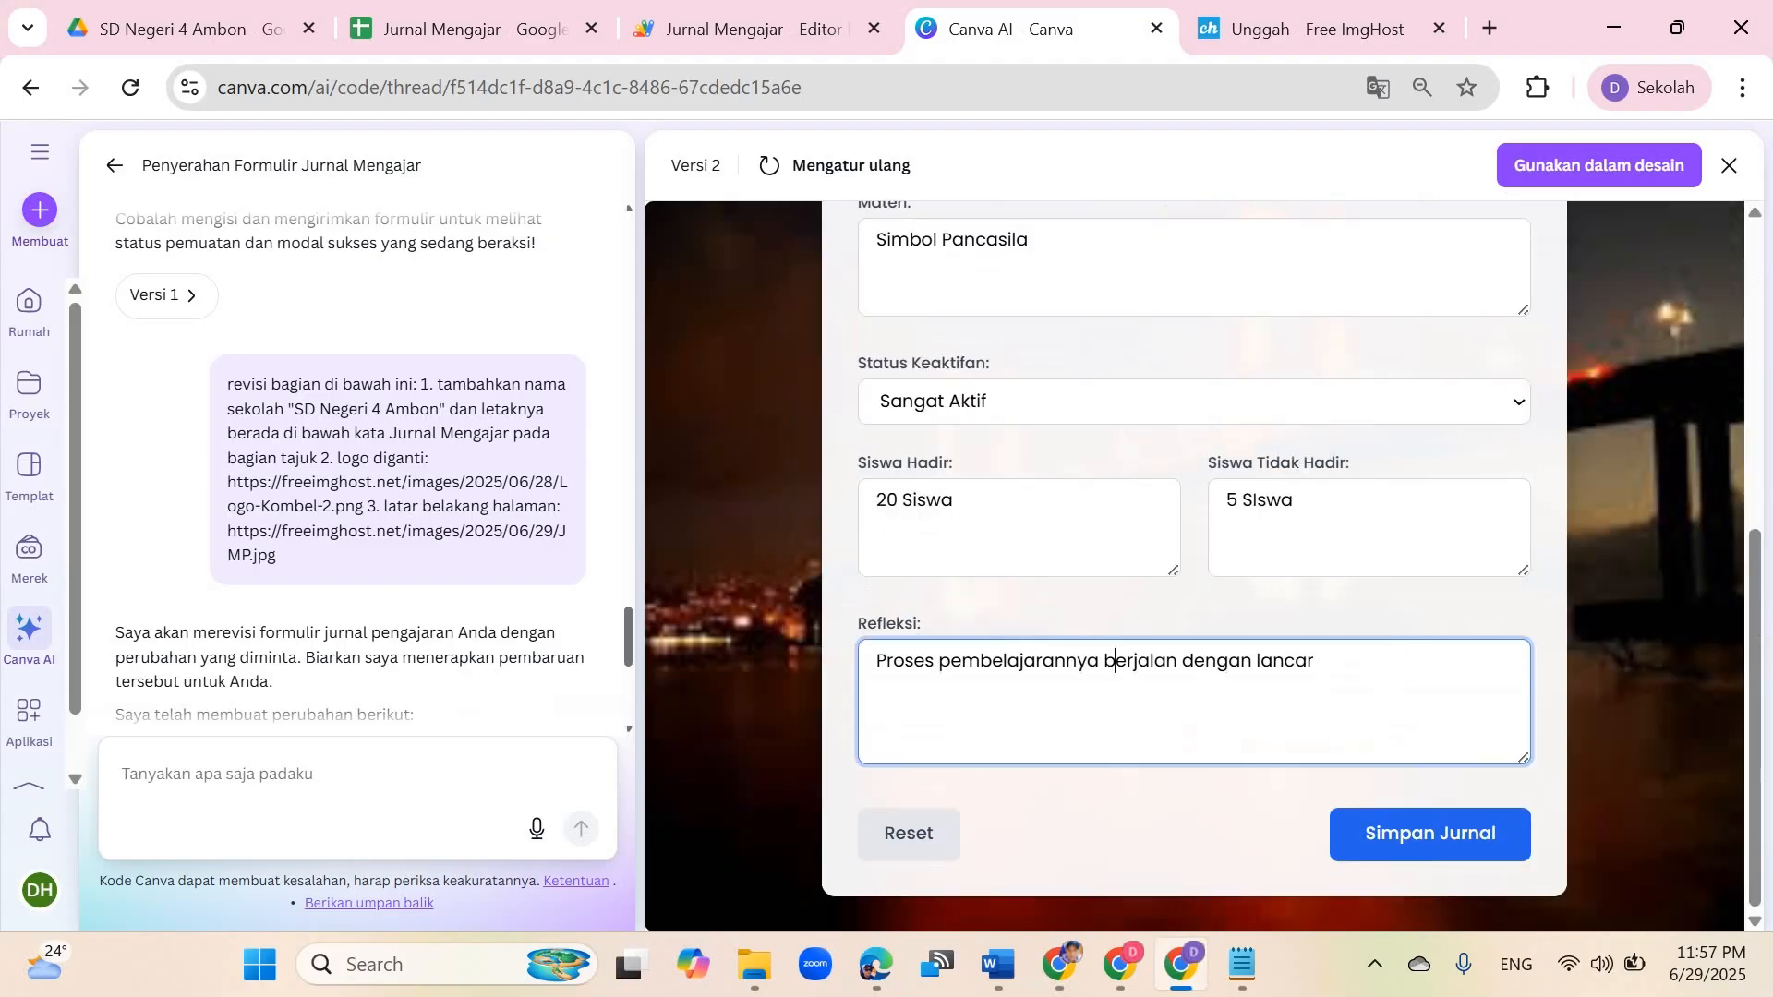
pyautogui.click(470, 29)
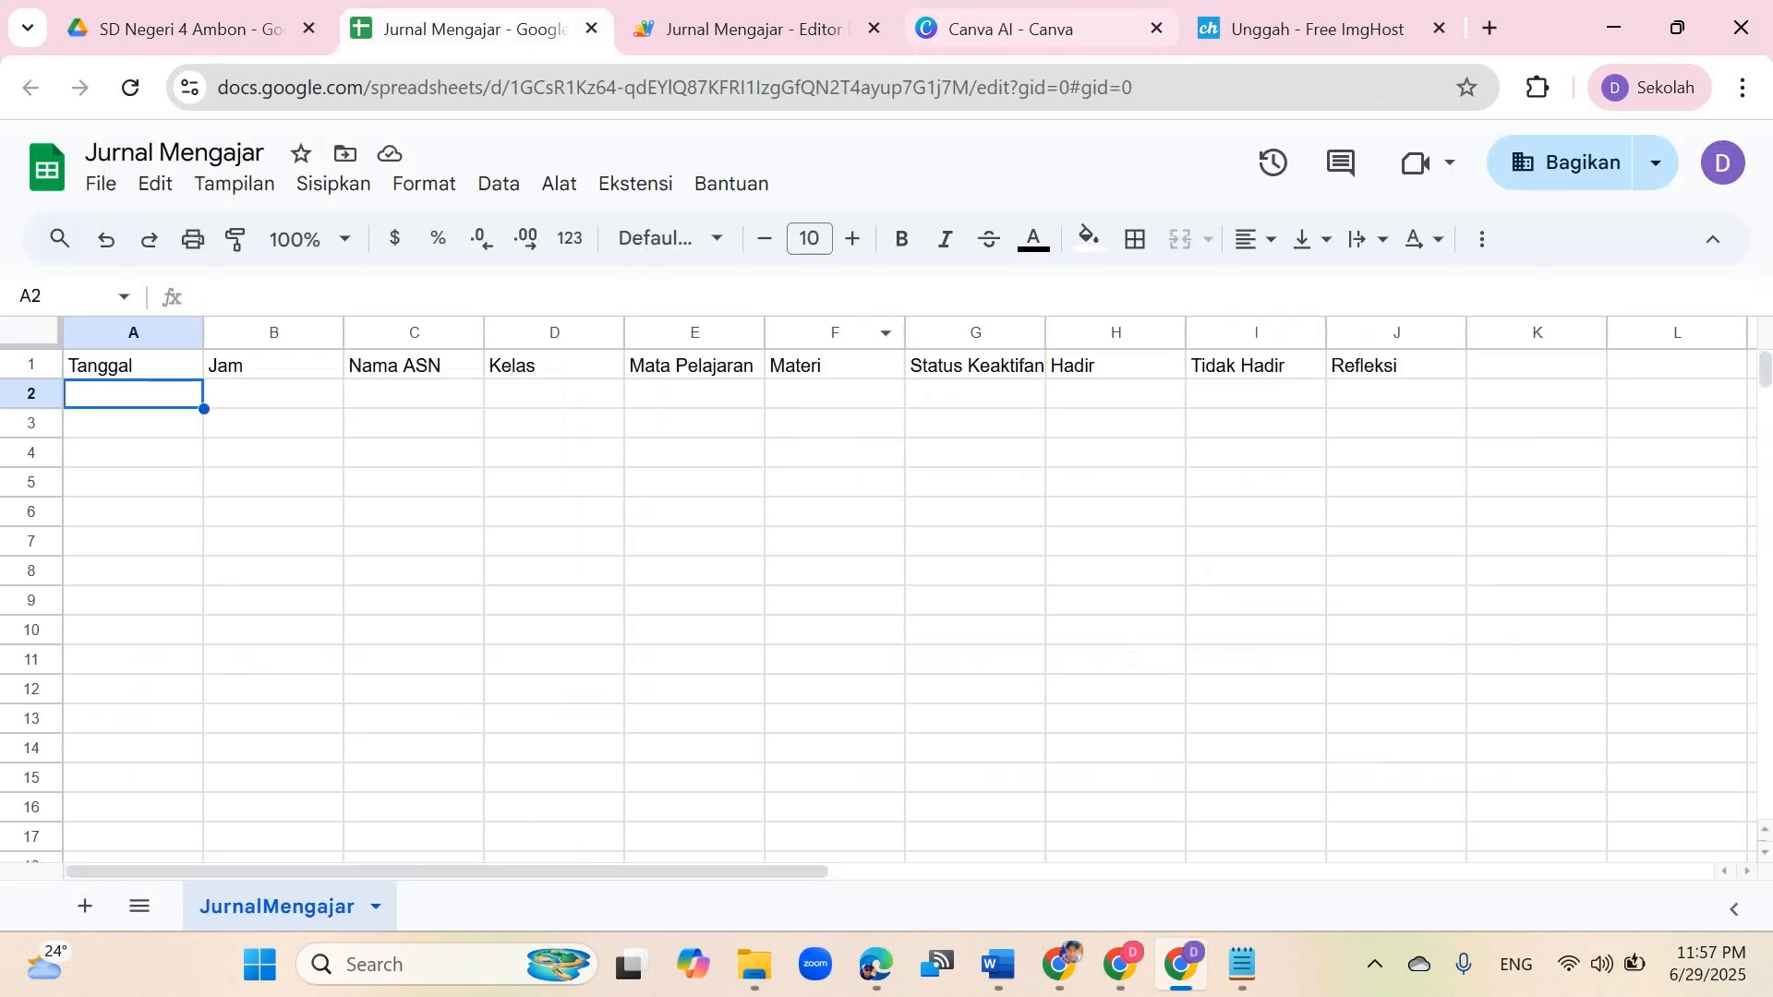
pyautogui.click(1015, 29)
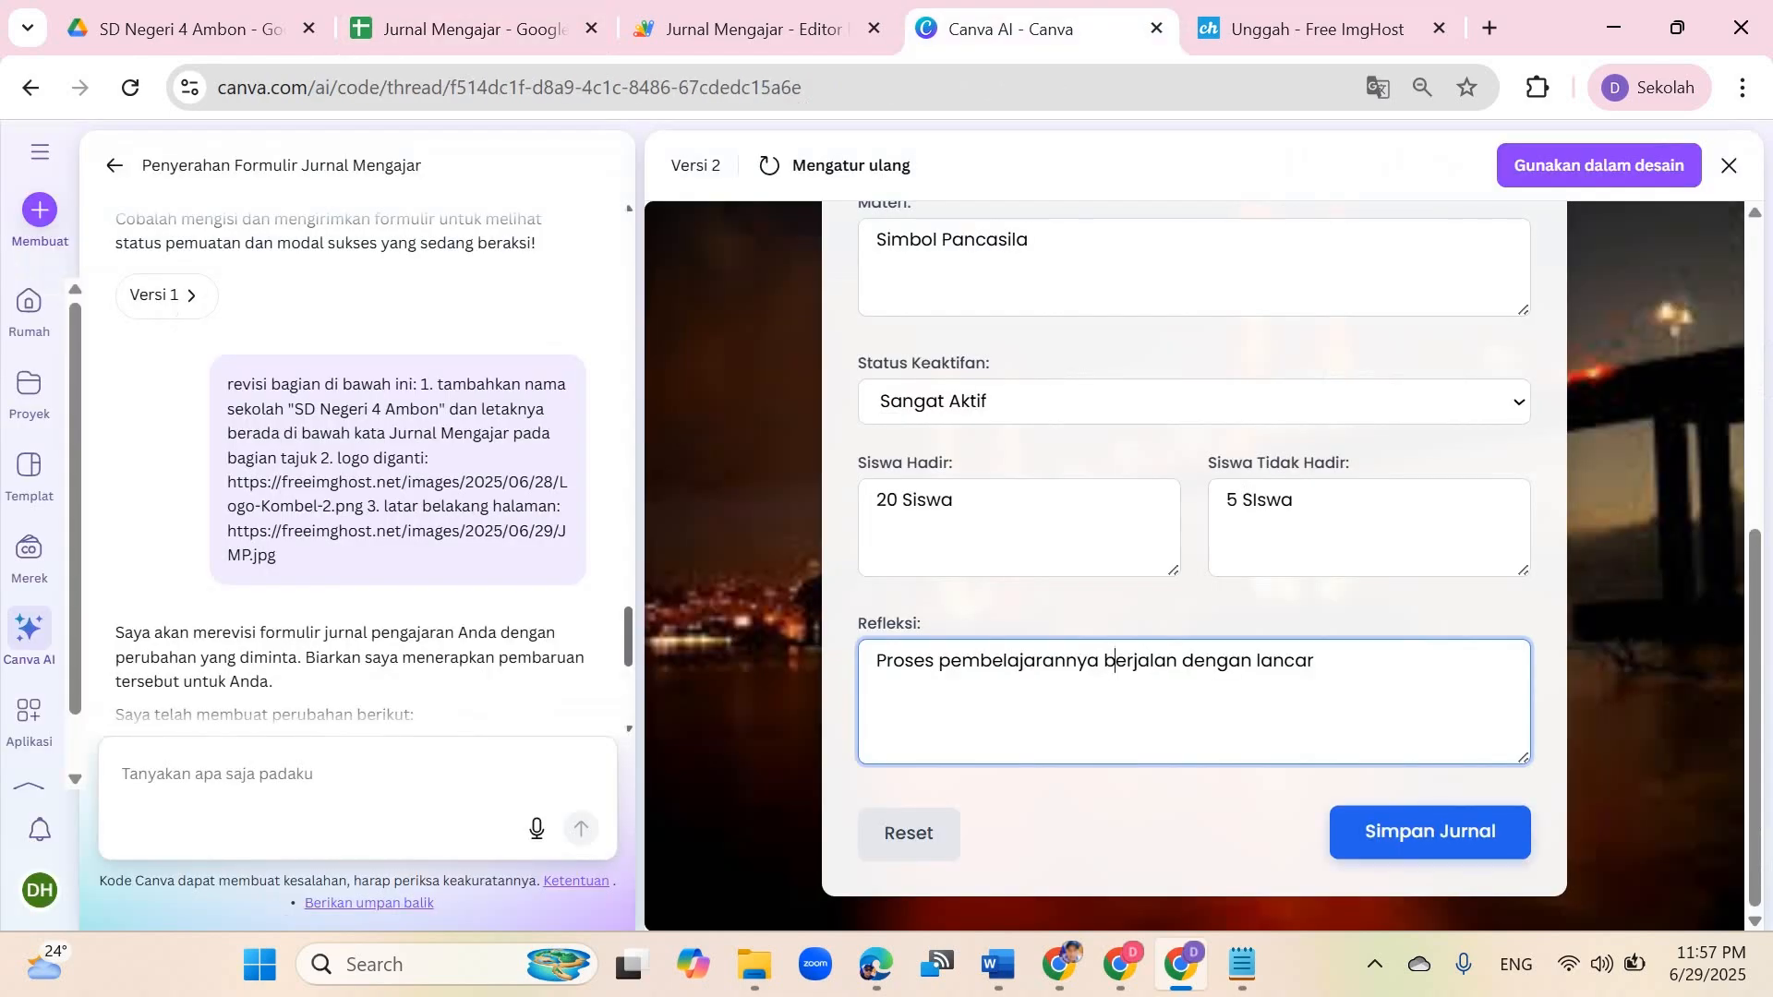
pyautogui.click(1429, 831)
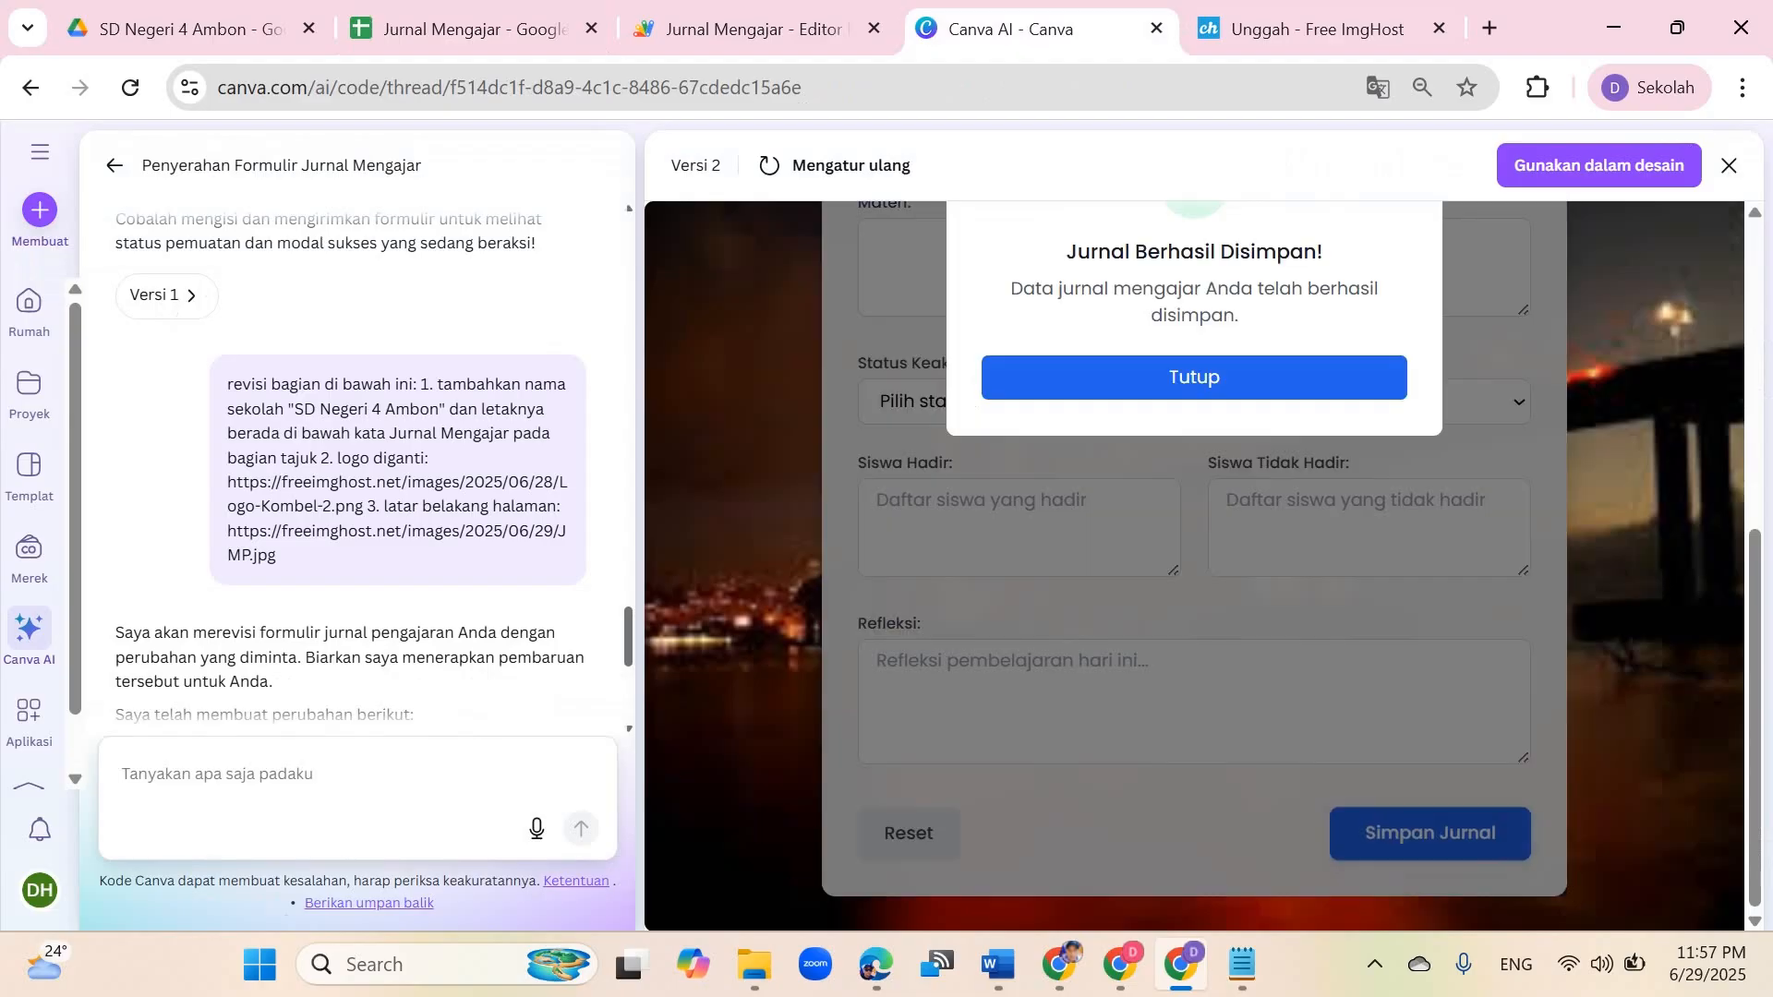
pyautogui.scroll(3, 1194, 565)
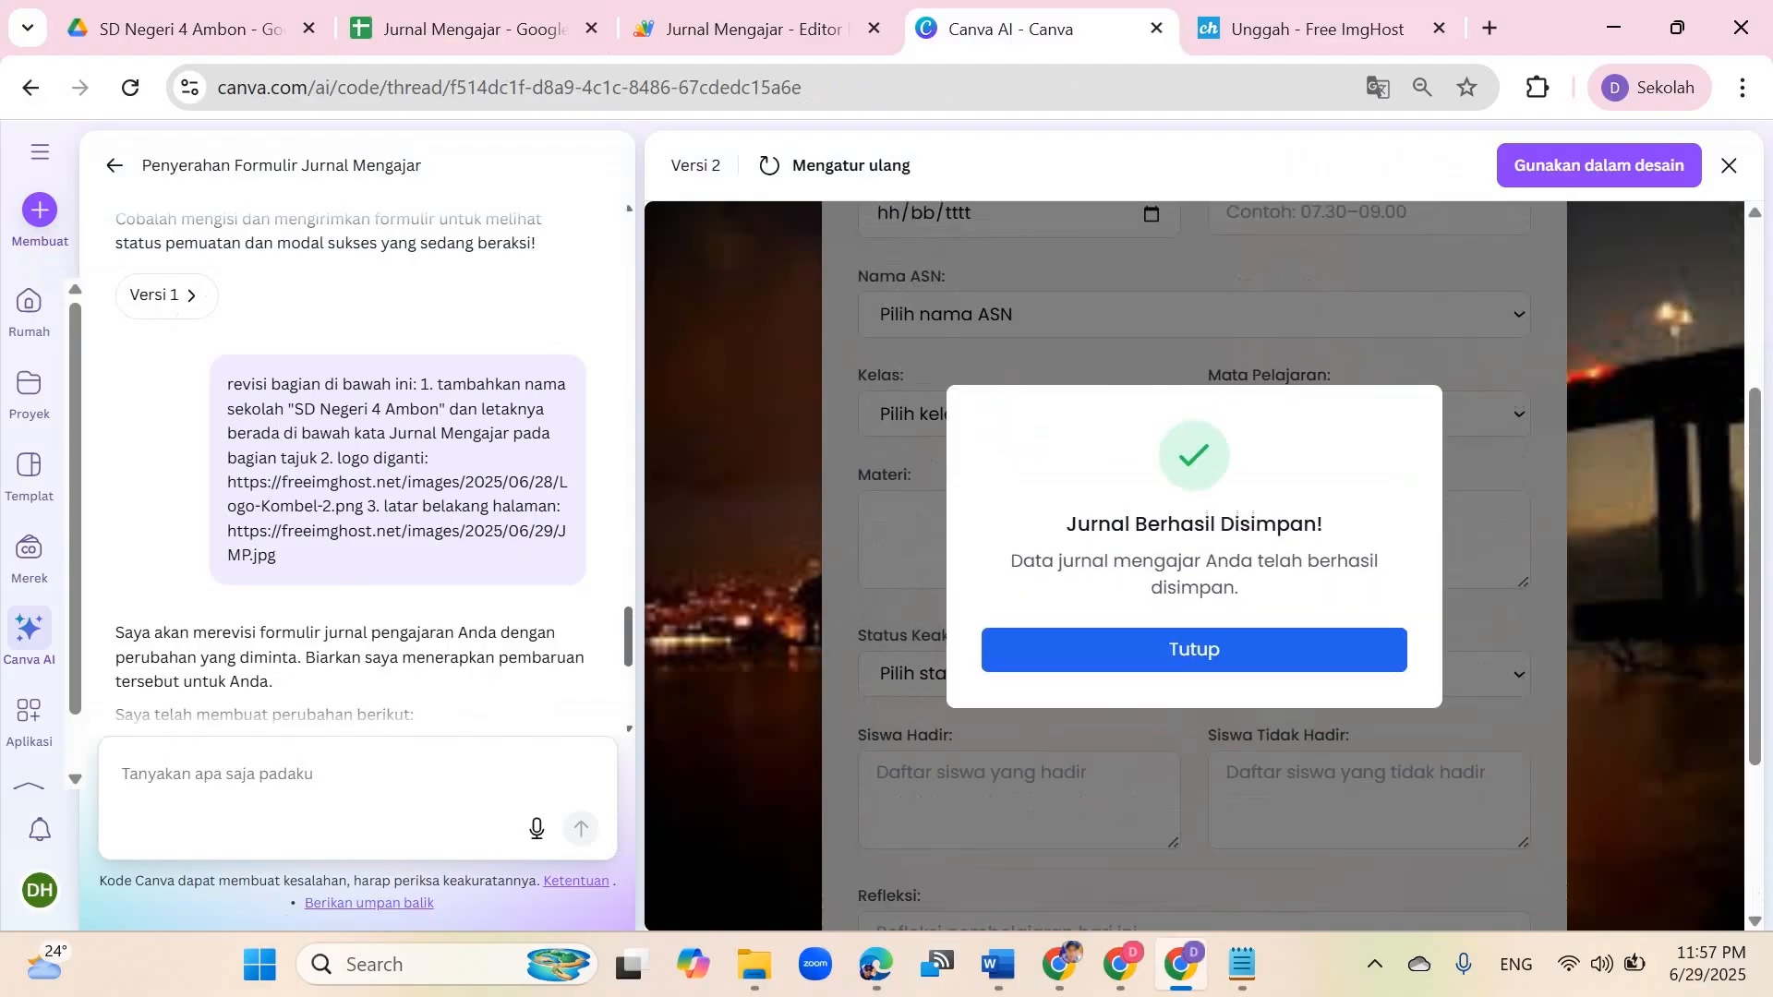
pyautogui.click(1194, 654)
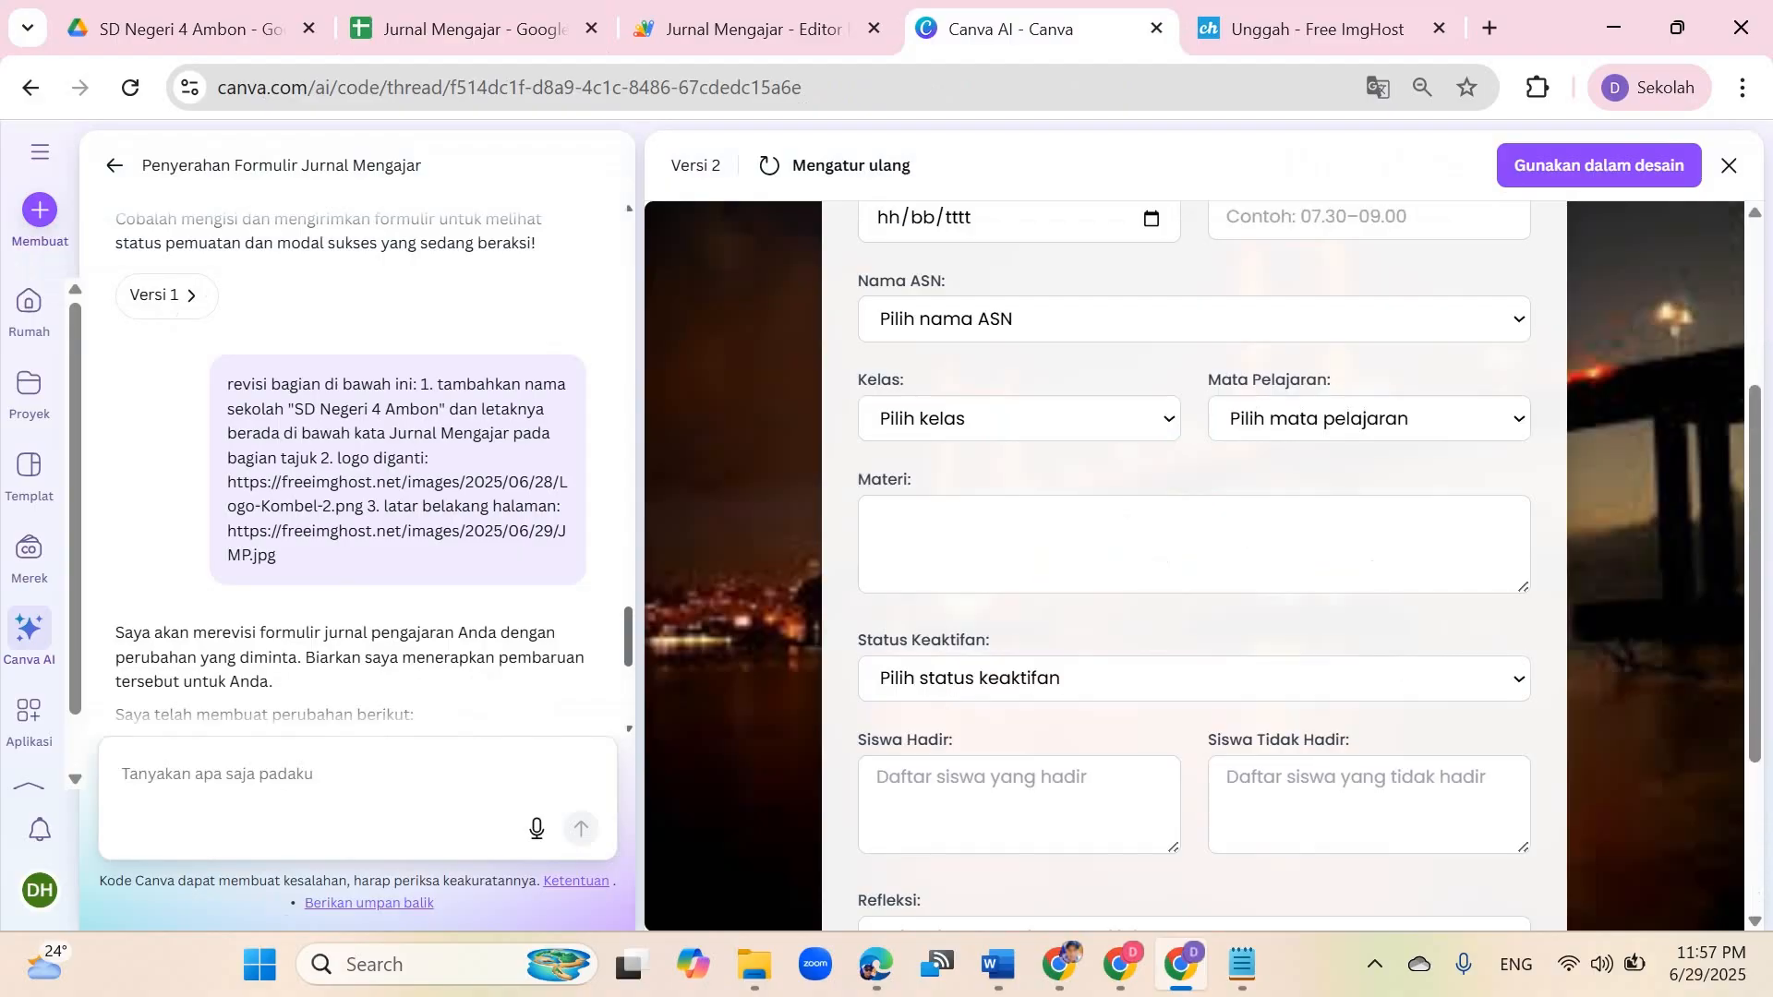
# Step: Check the spreadsheet for the submitted journal row and review the cleared form
pyautogui.click(471, 29)
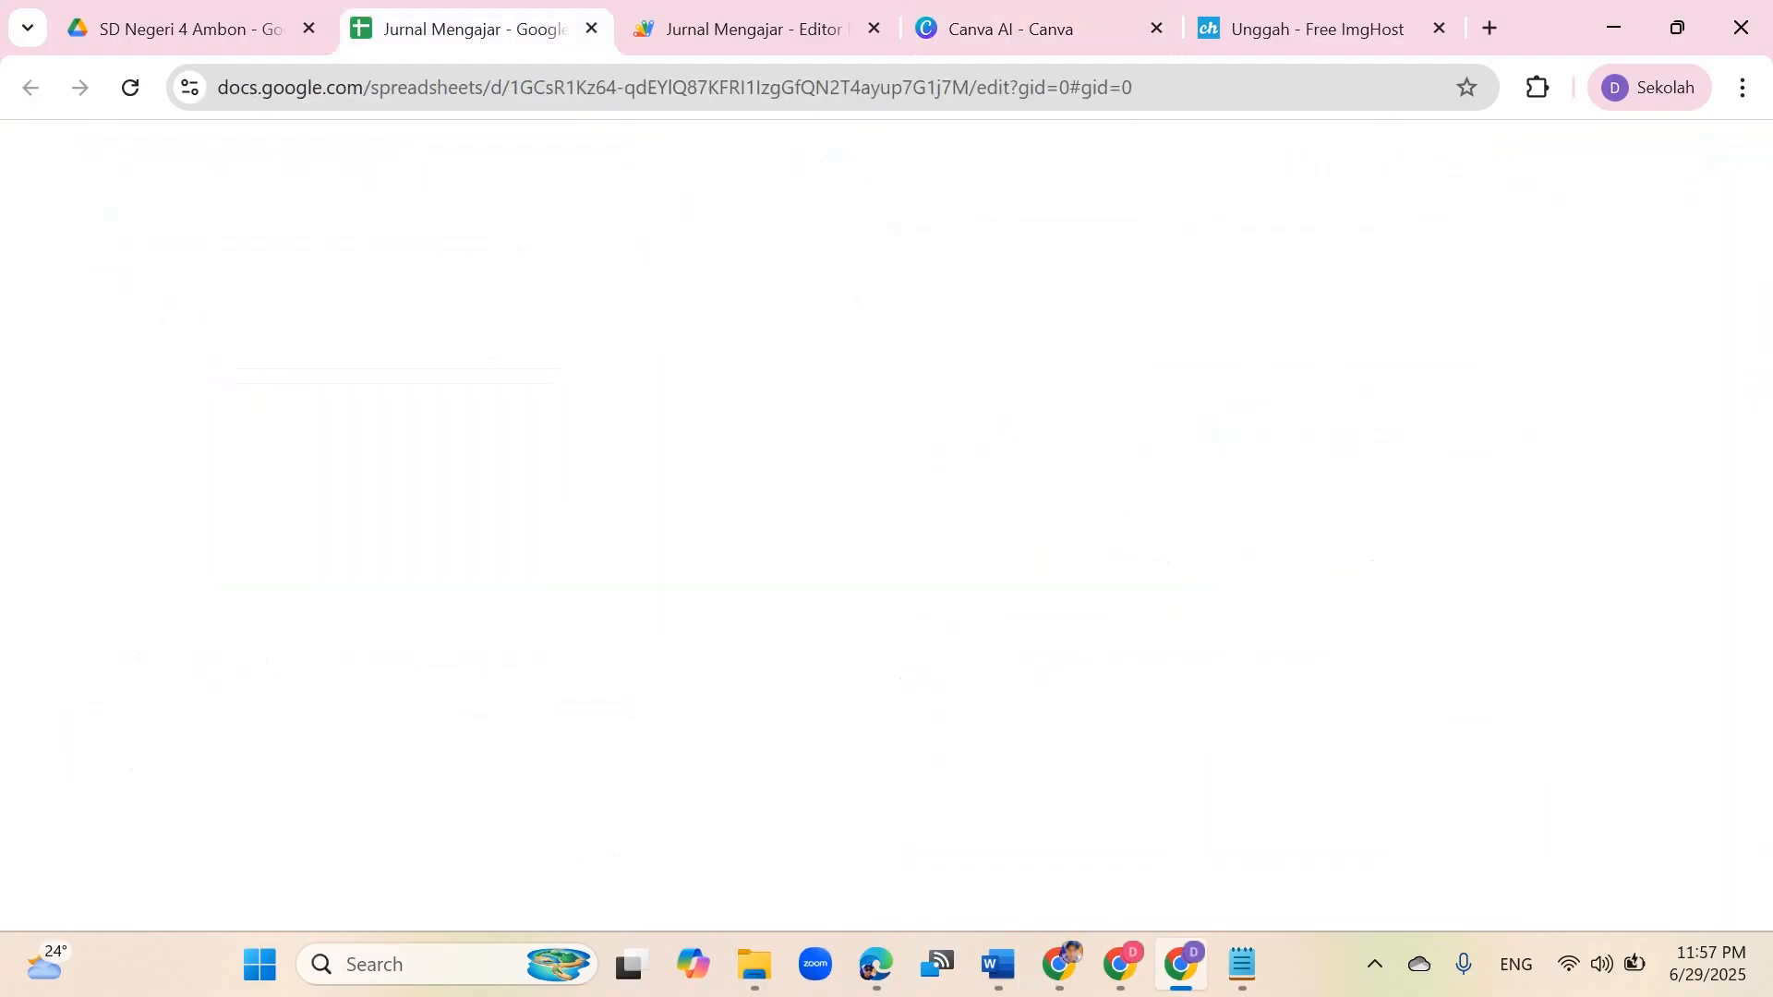
pyautogui.click(286, 424)
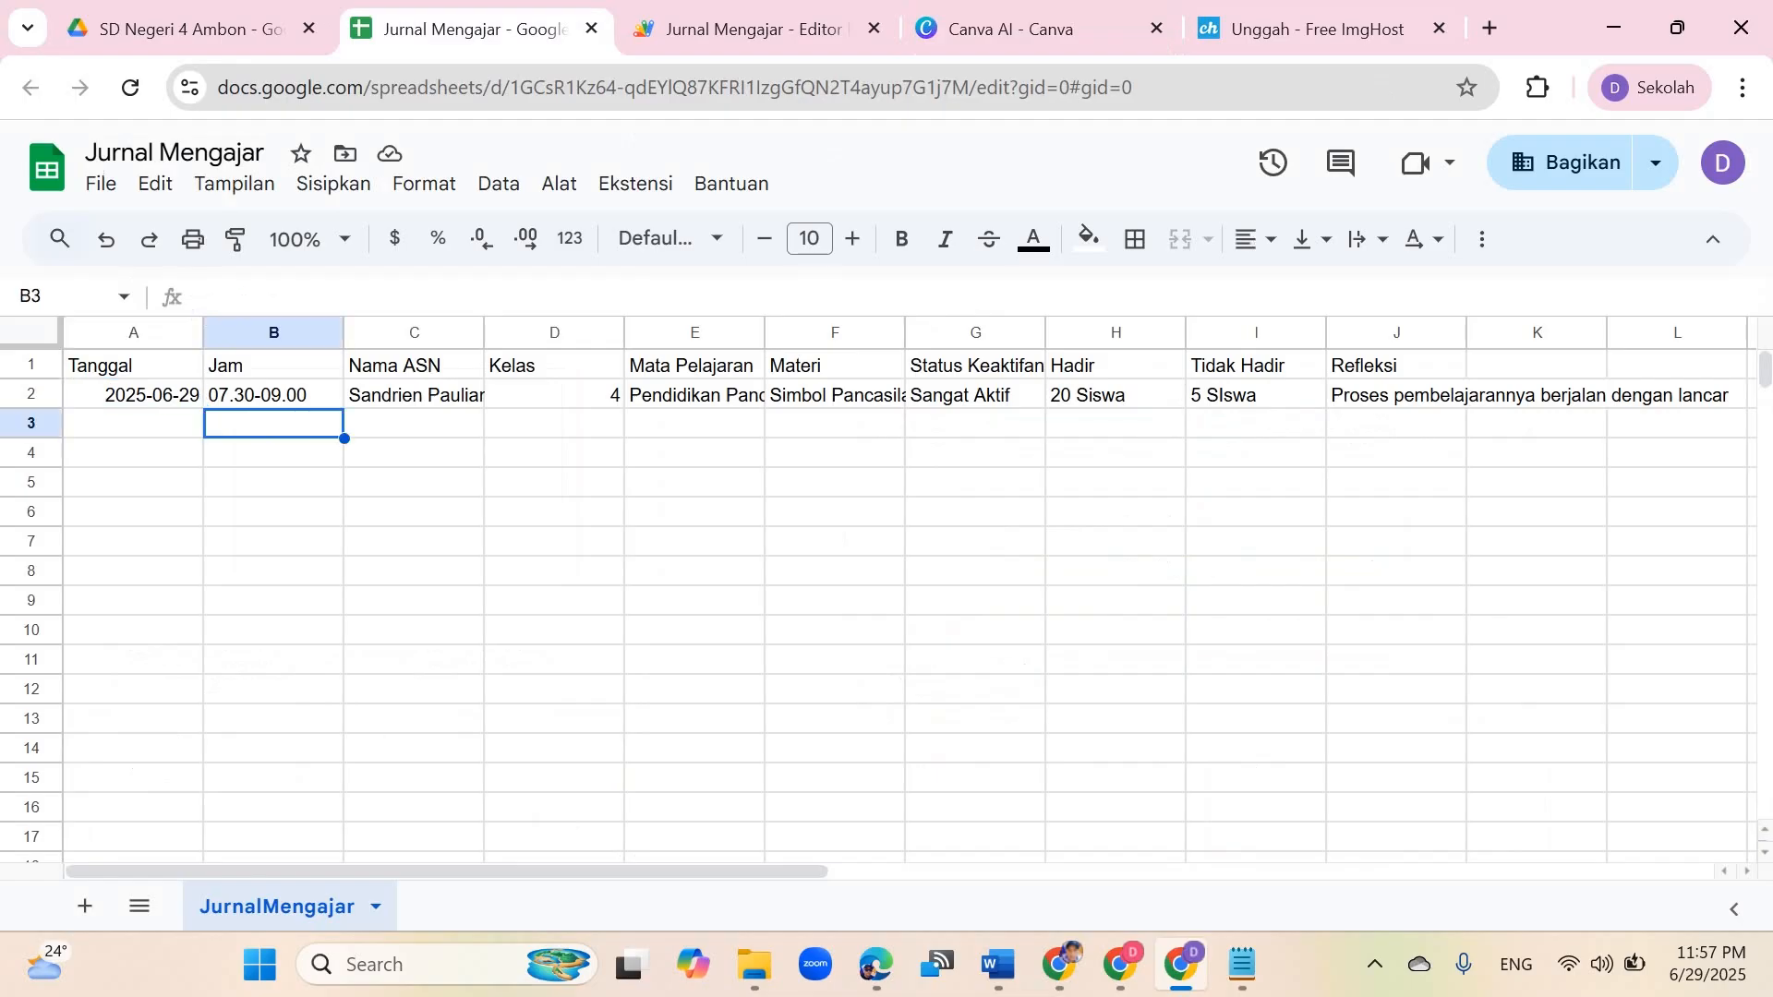
pyautogui.click(1011, 29)
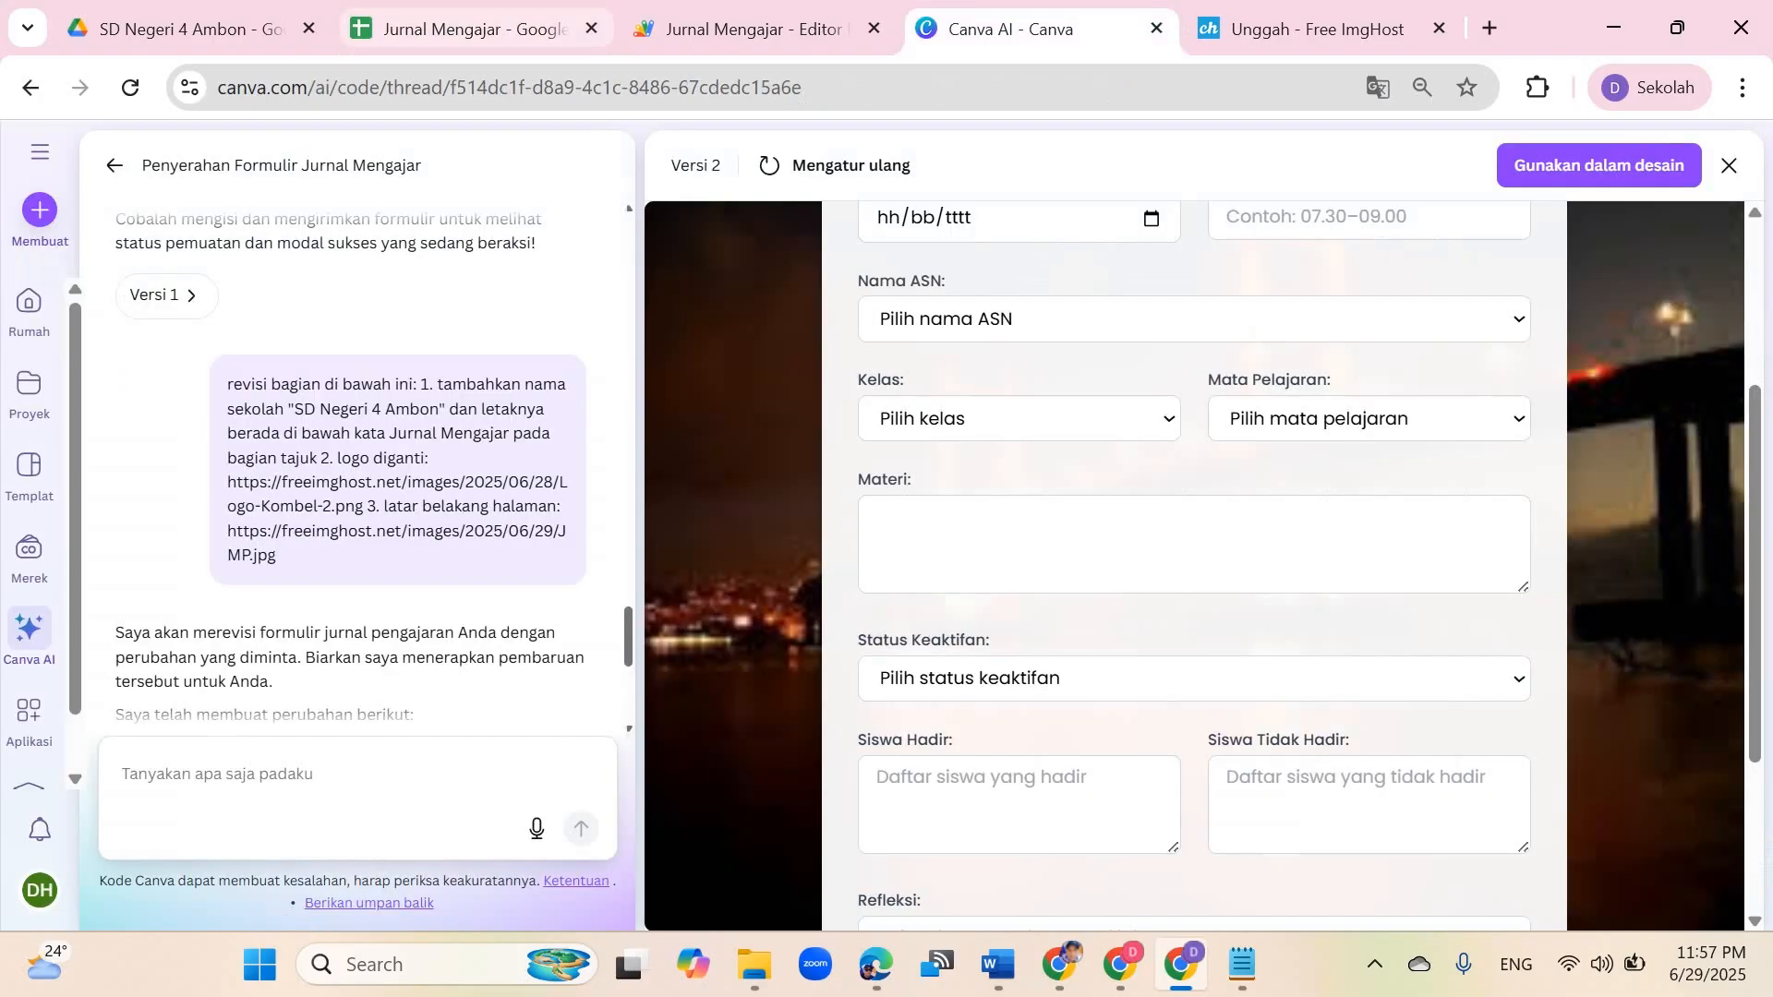
pyautogui.click(470, 28)
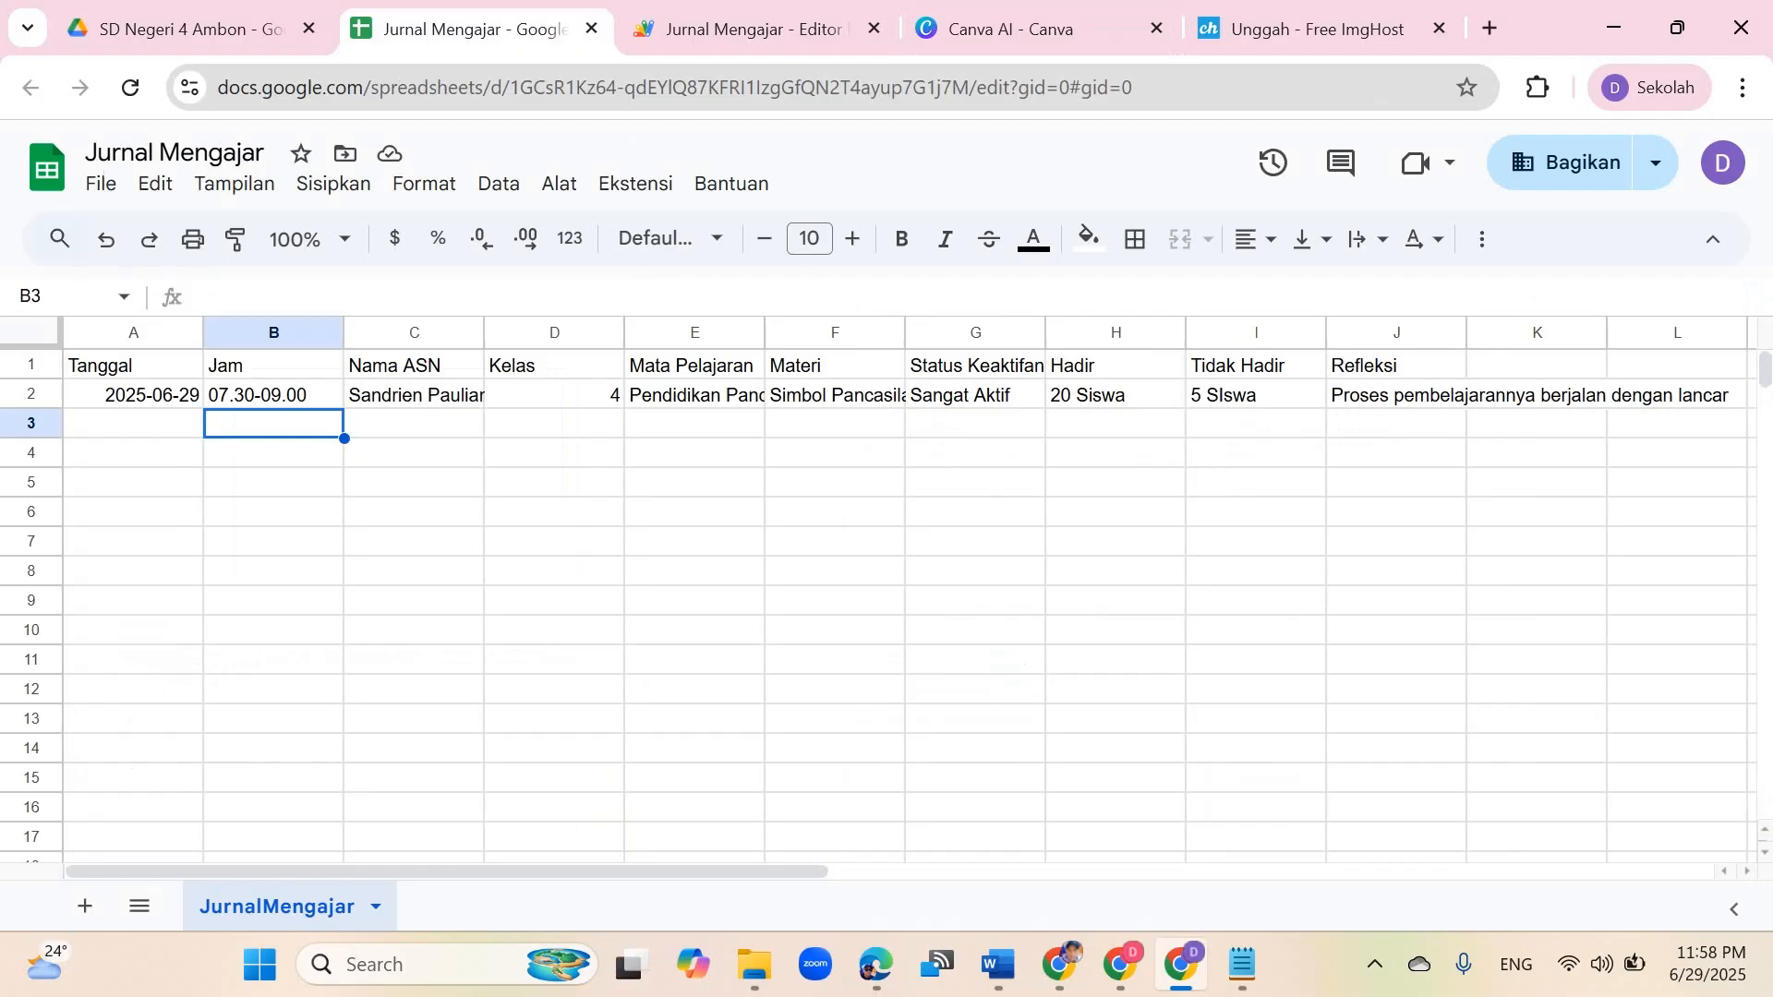
pyautogui.click(1011, 28)
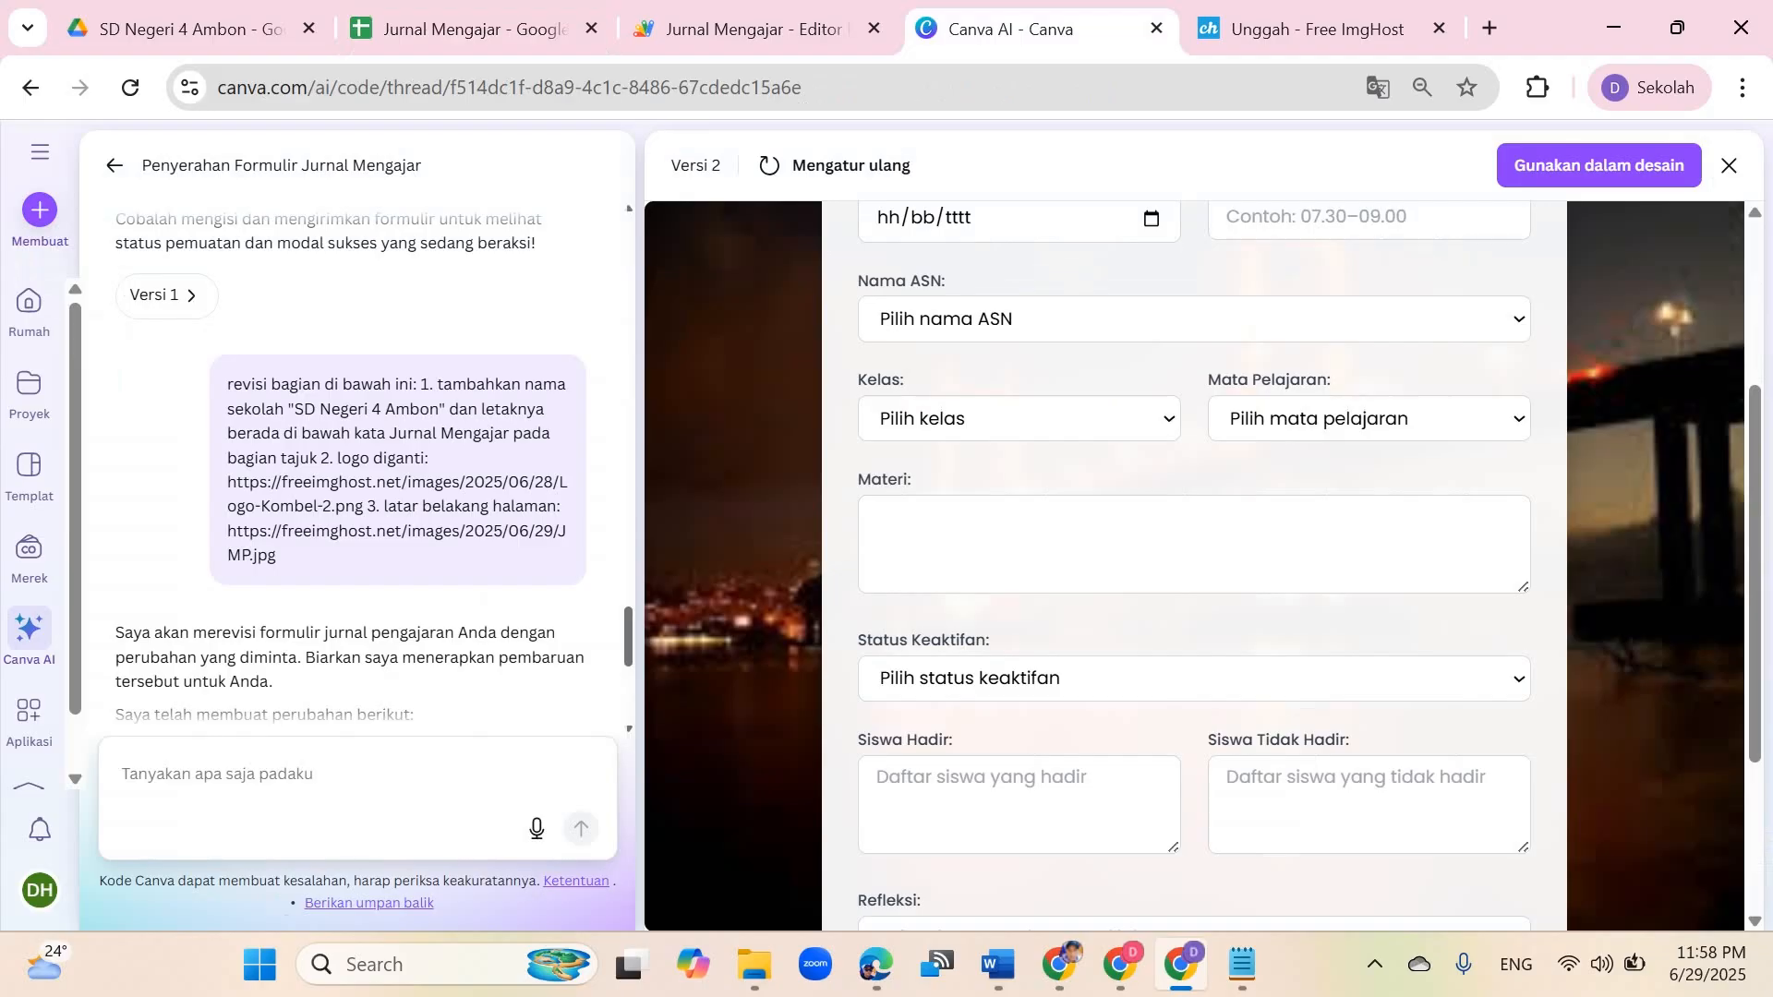
pyautogui.scroll(3, 1193, 565)
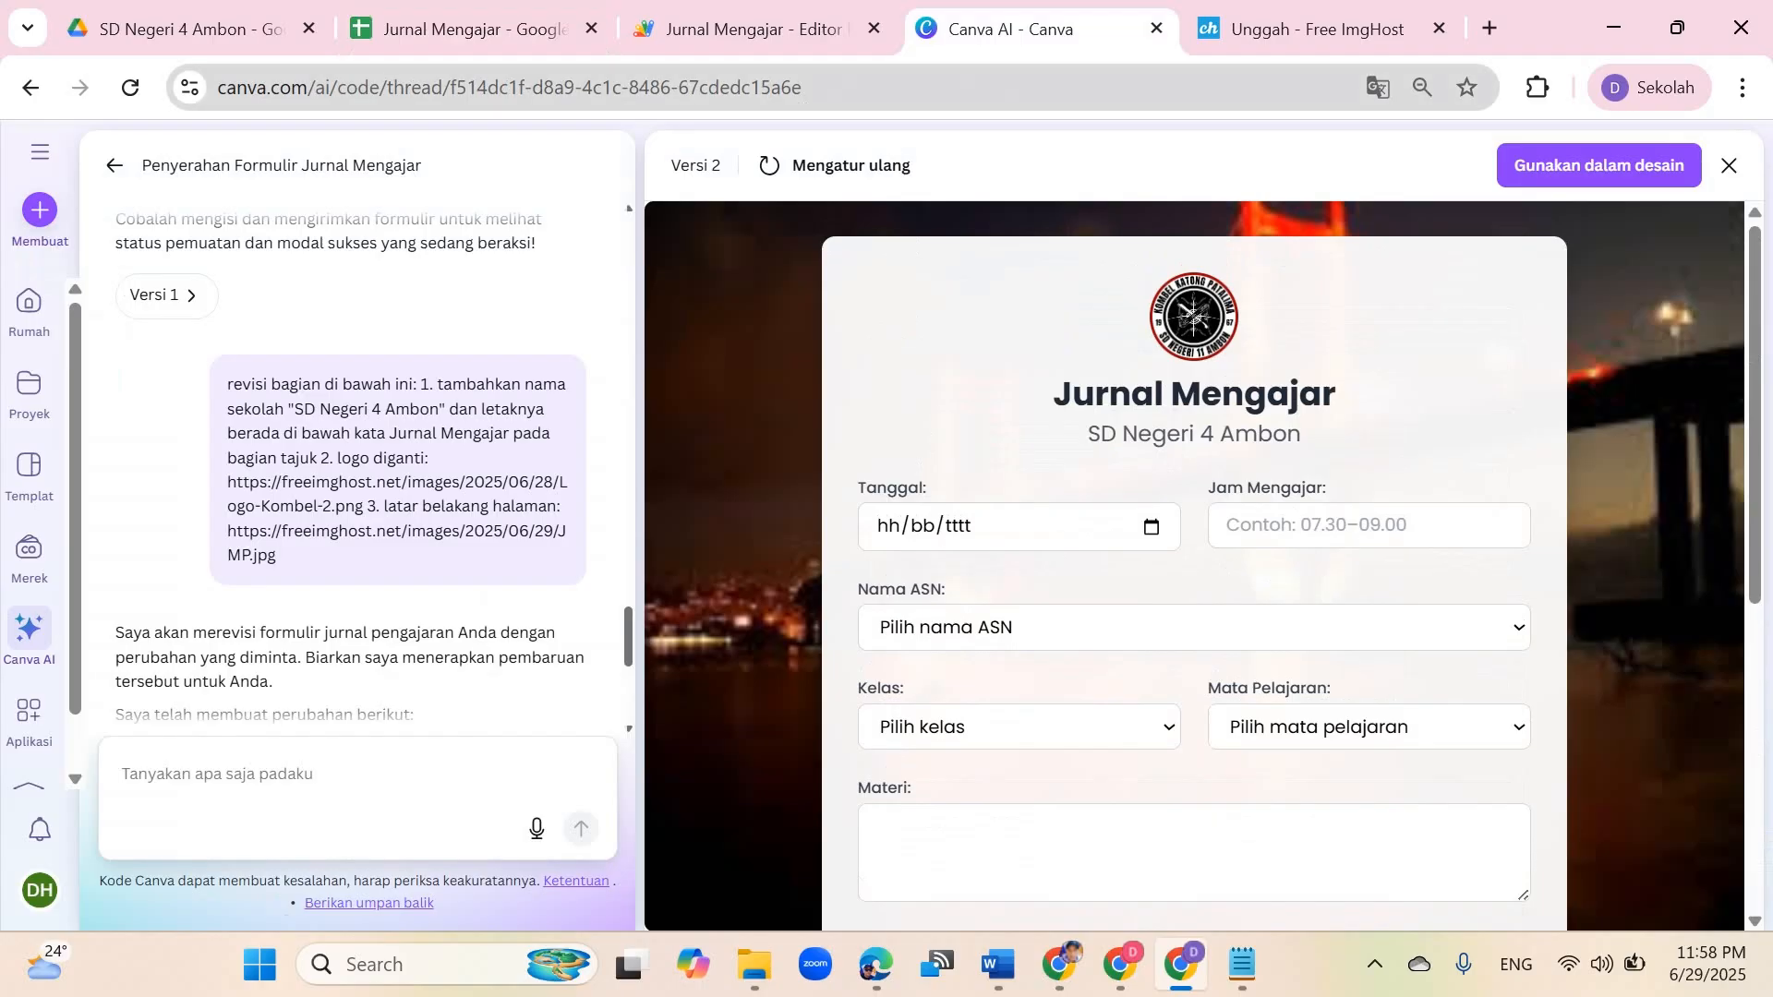
pyautogui.click(475, 29)
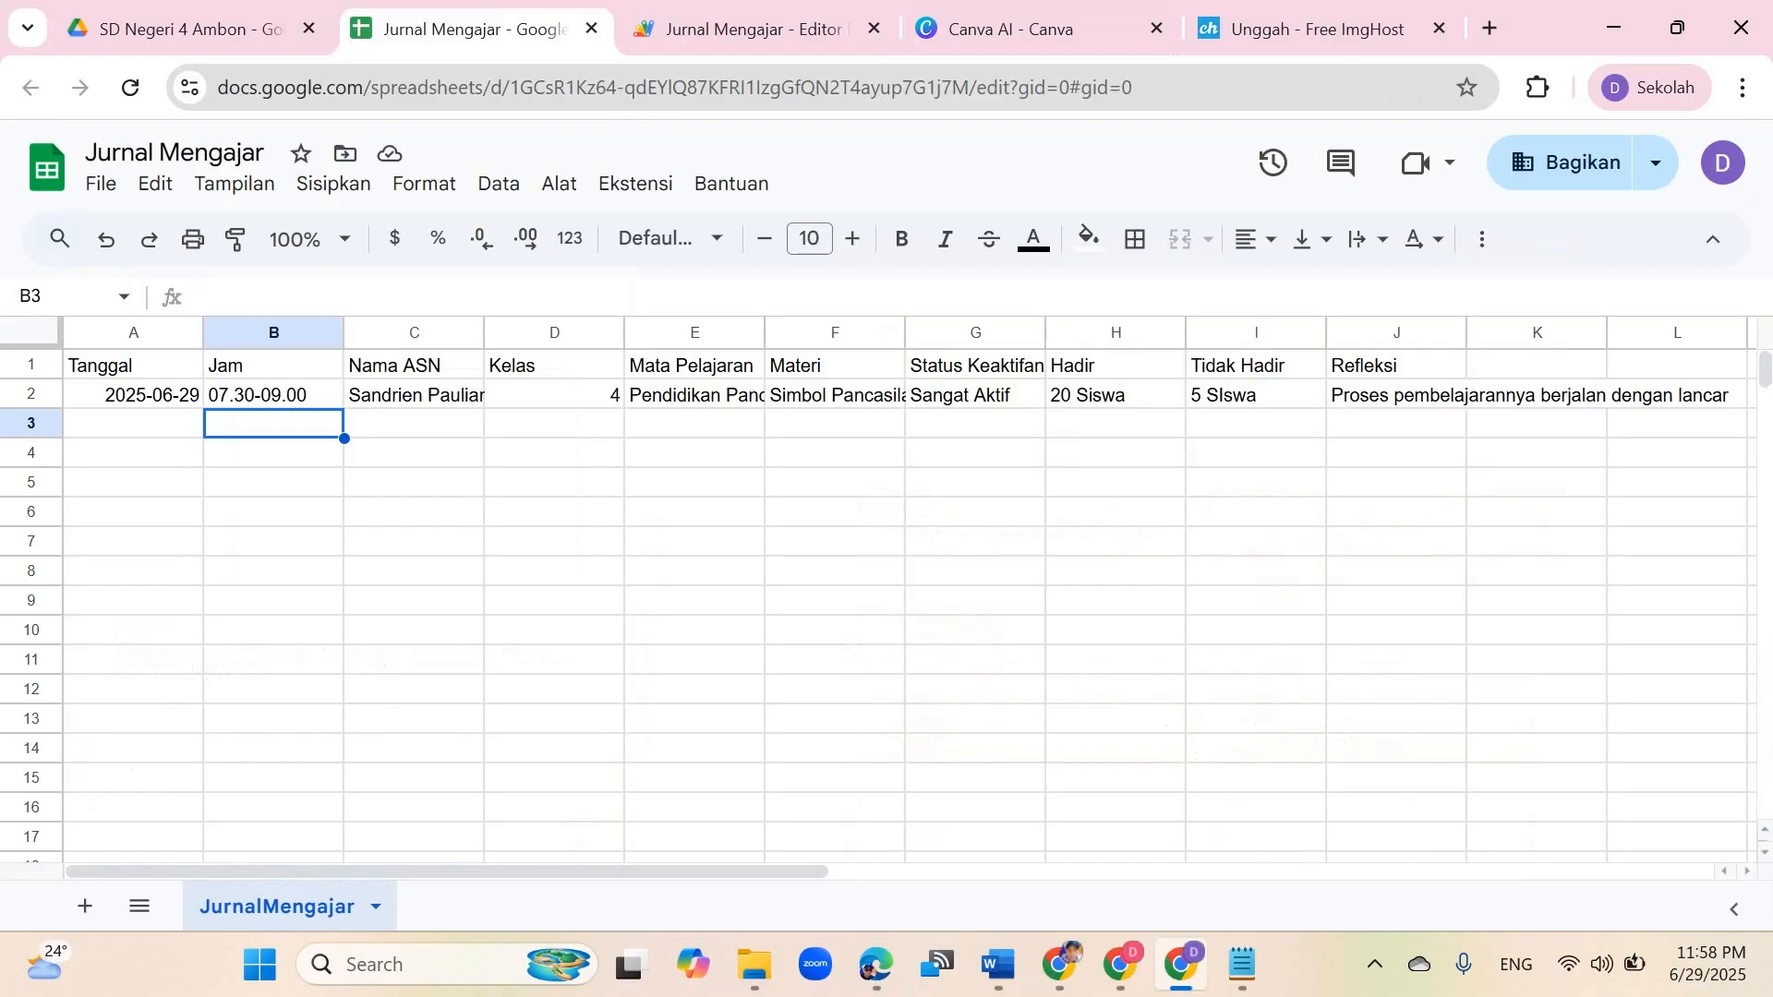
pyautogui.click(1034, 28)
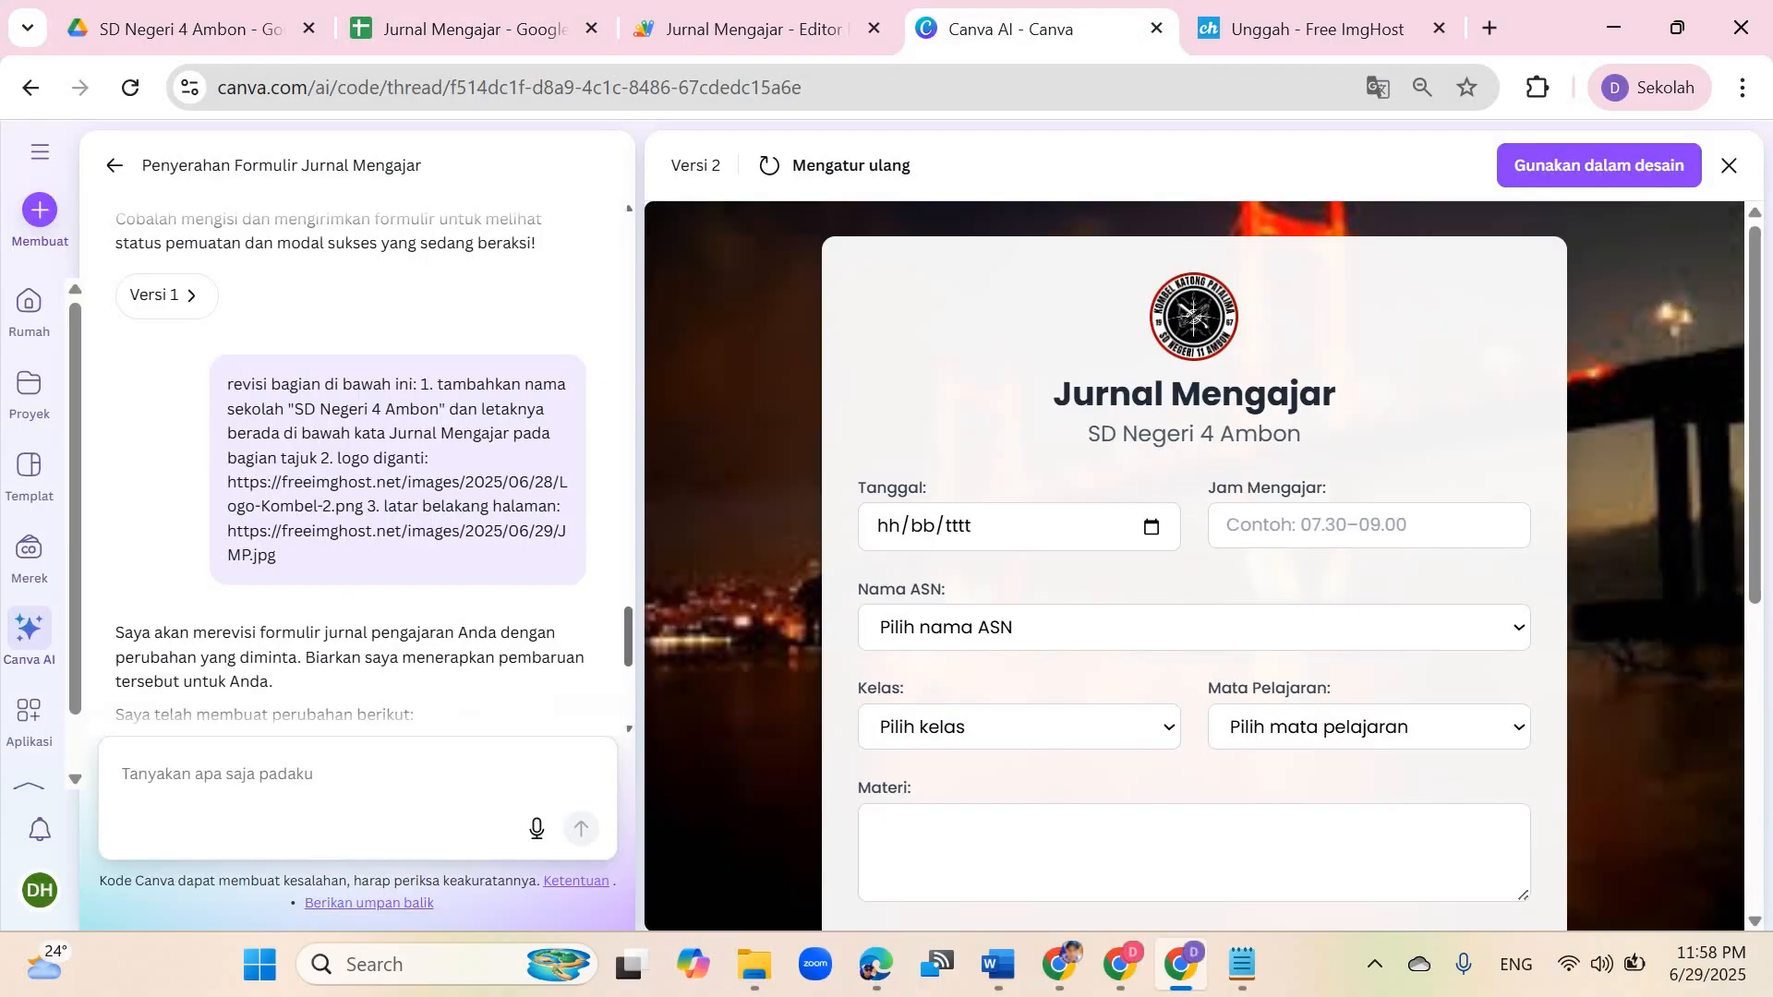
pyautogui.scroll(-4, 1193, 563)
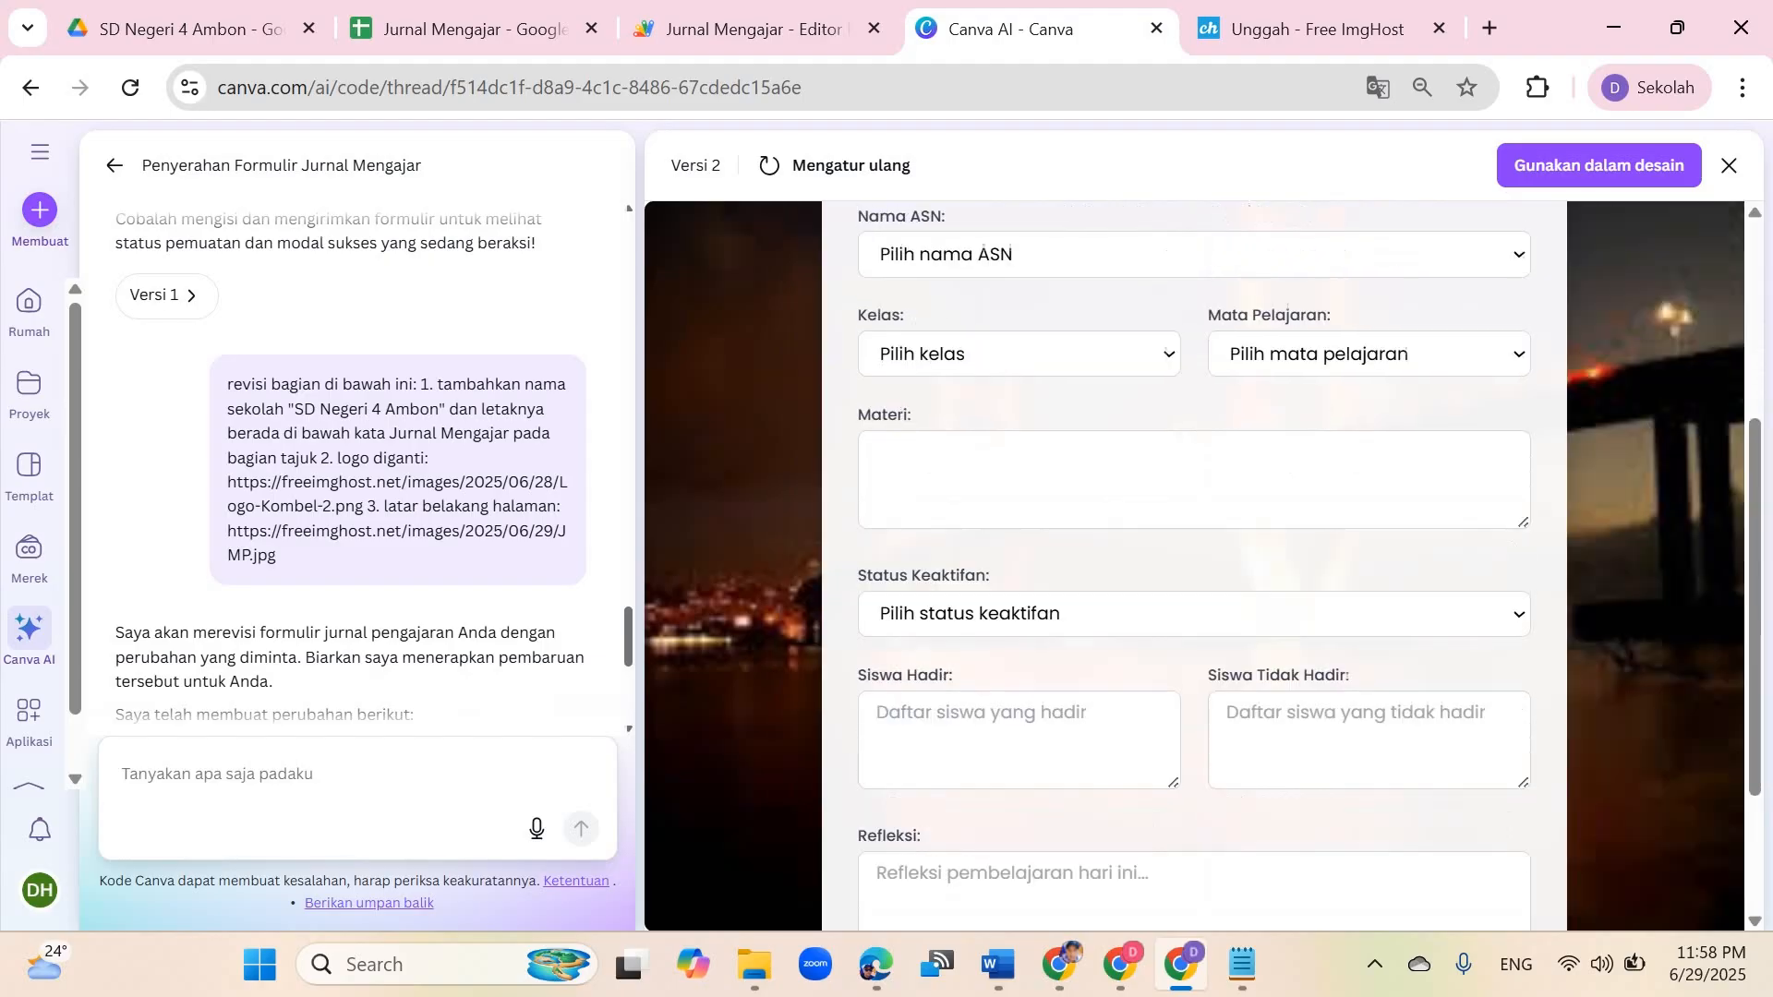
pyautogui.scroll(-2, 1194, 563)
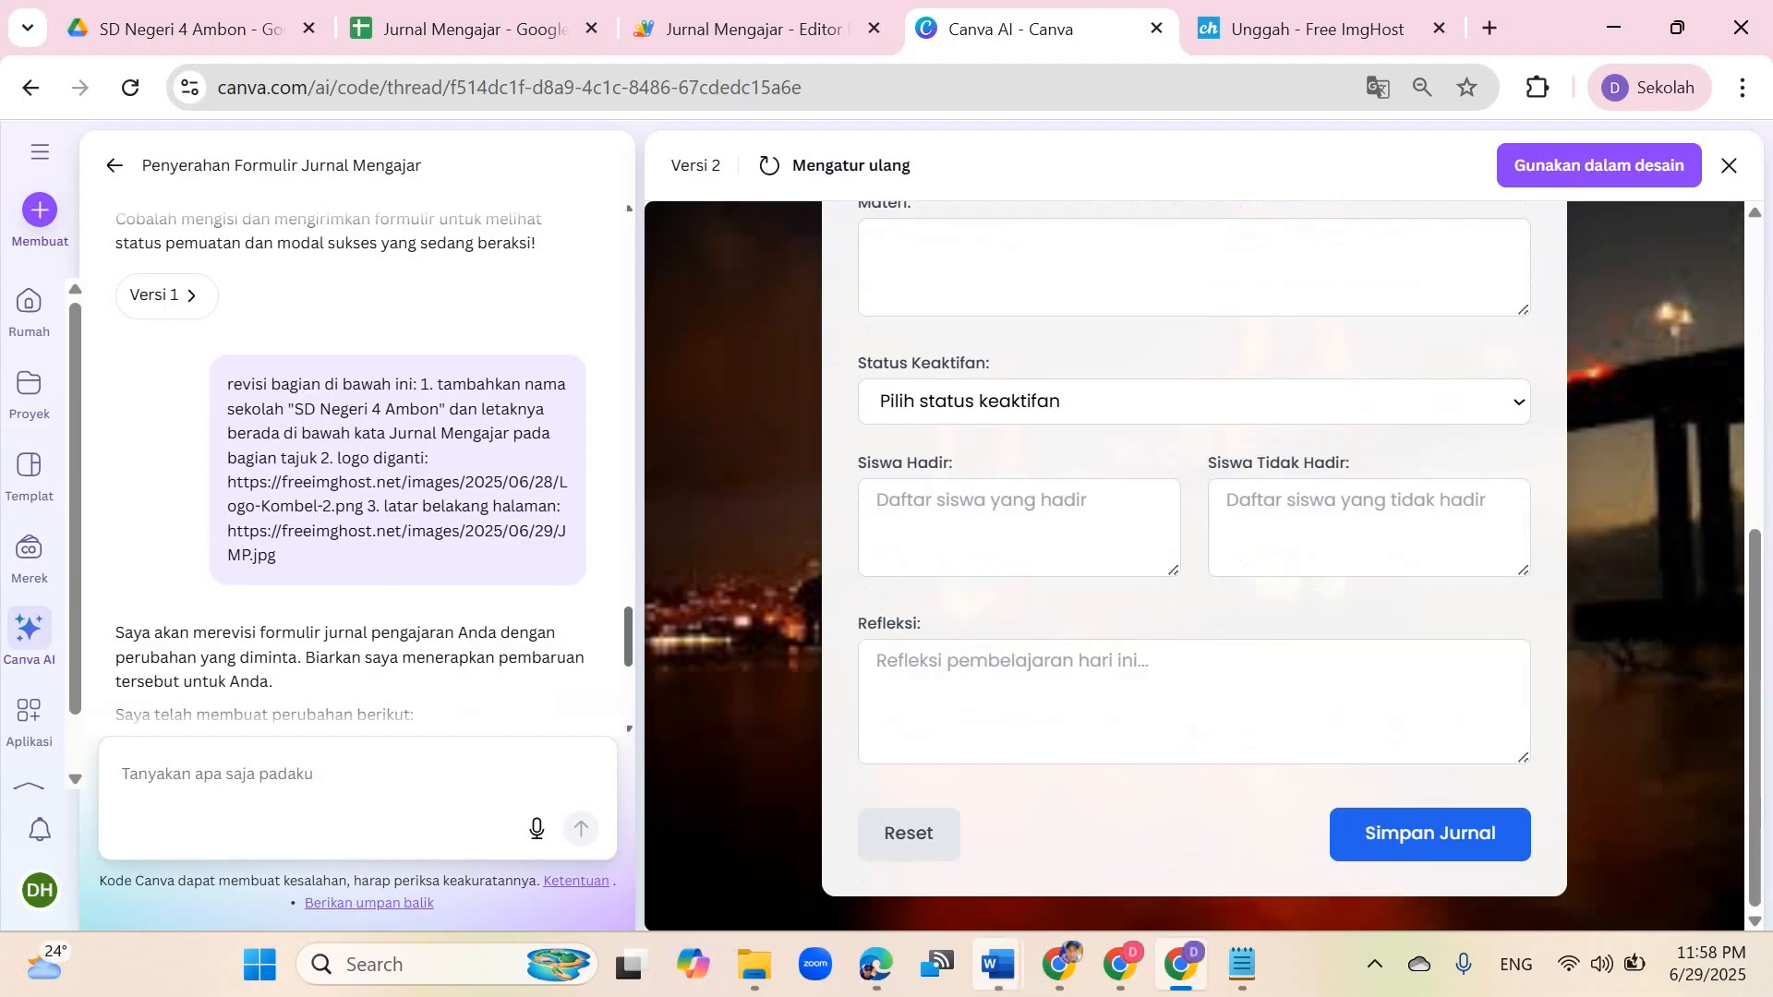
# Step: Select the 'Tambahkan bagian di bawah ini' heading with its running-text item in the Word document
pyautogui.click(997, 964)
pyautogui.click(397, 808)
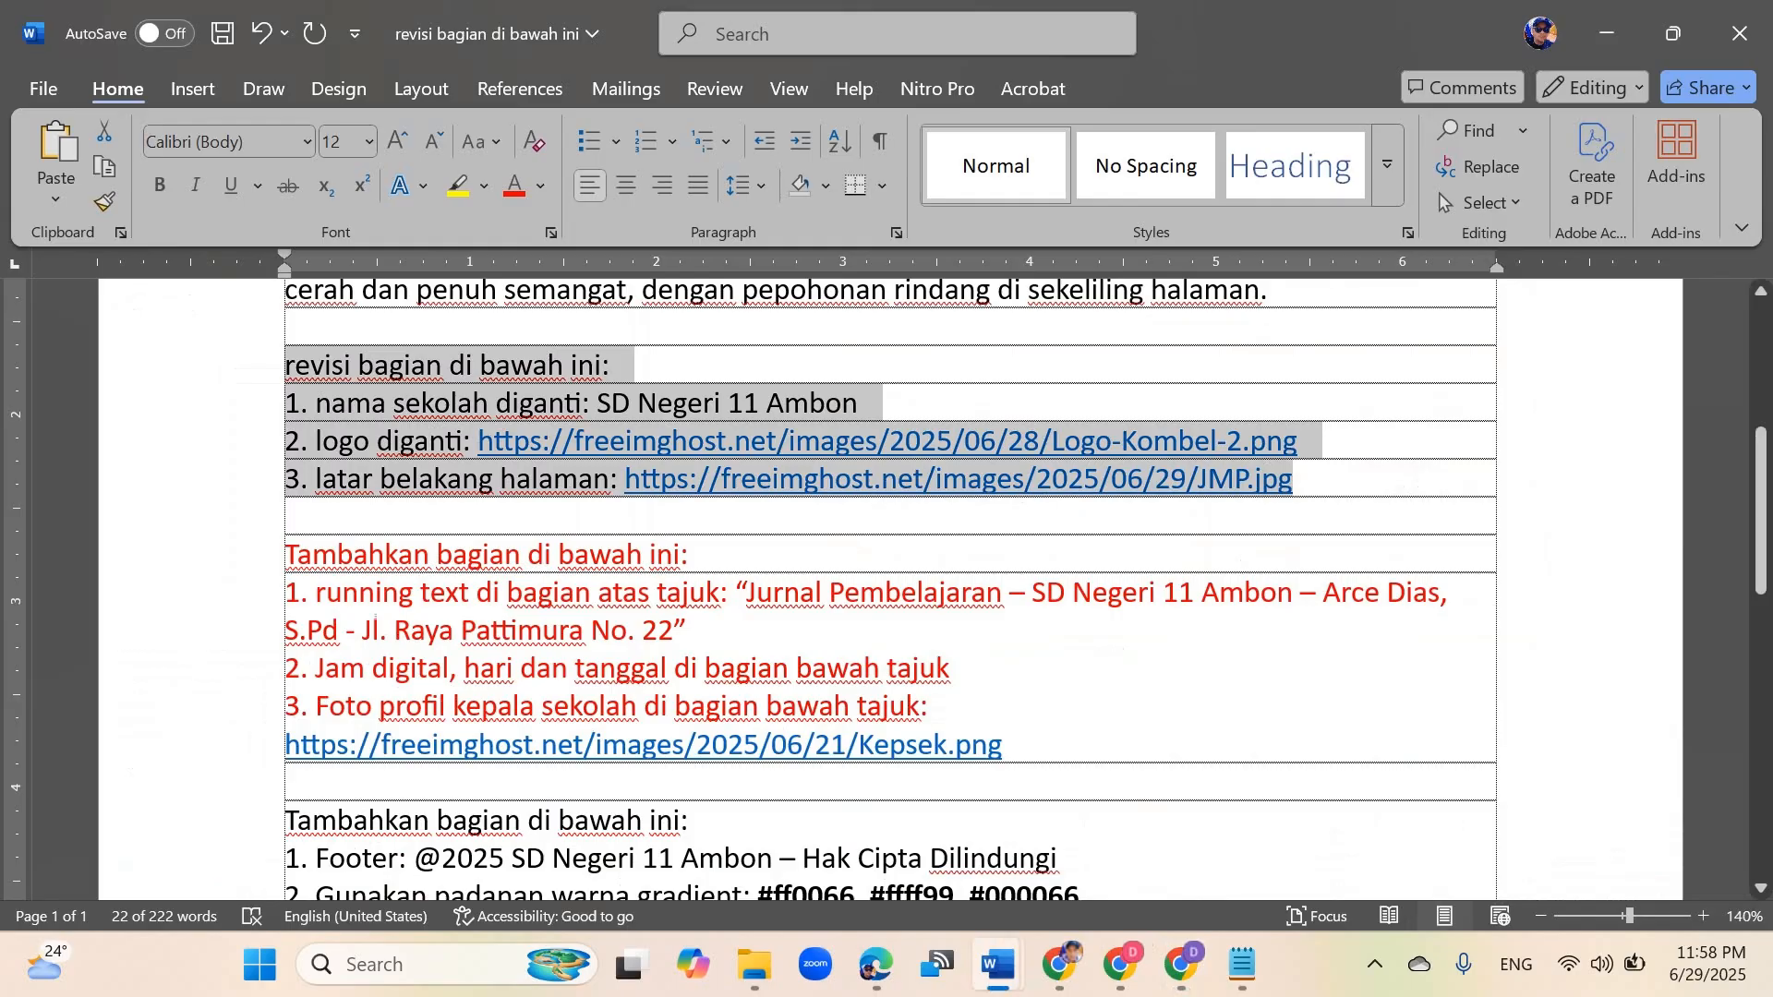
pyautogui.moveTo(285, 554); pyautogui.dragTo(684, 630)
pyautogui.hotkey('ctrl', 'c')
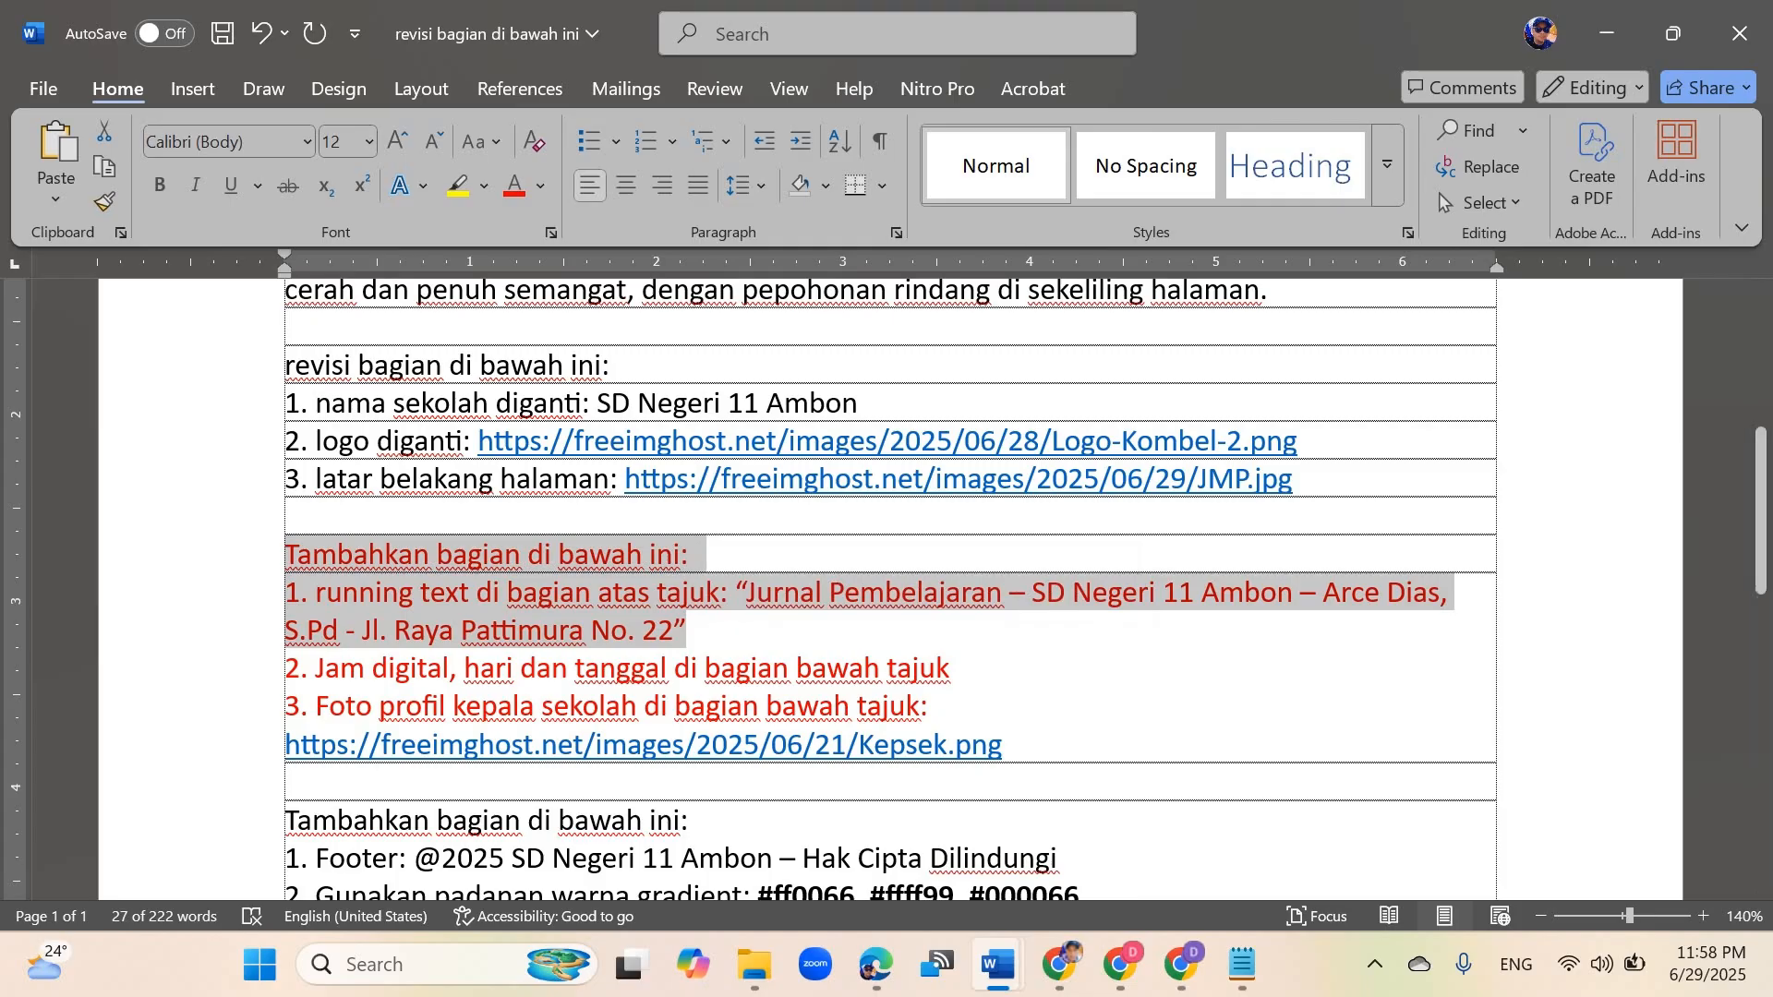
# Step: Paste the running-text request into the Canva AI prompt and change its school name to SD Negeri 4 Ambon
pyautogui.hotkey('alt', 'Tab')
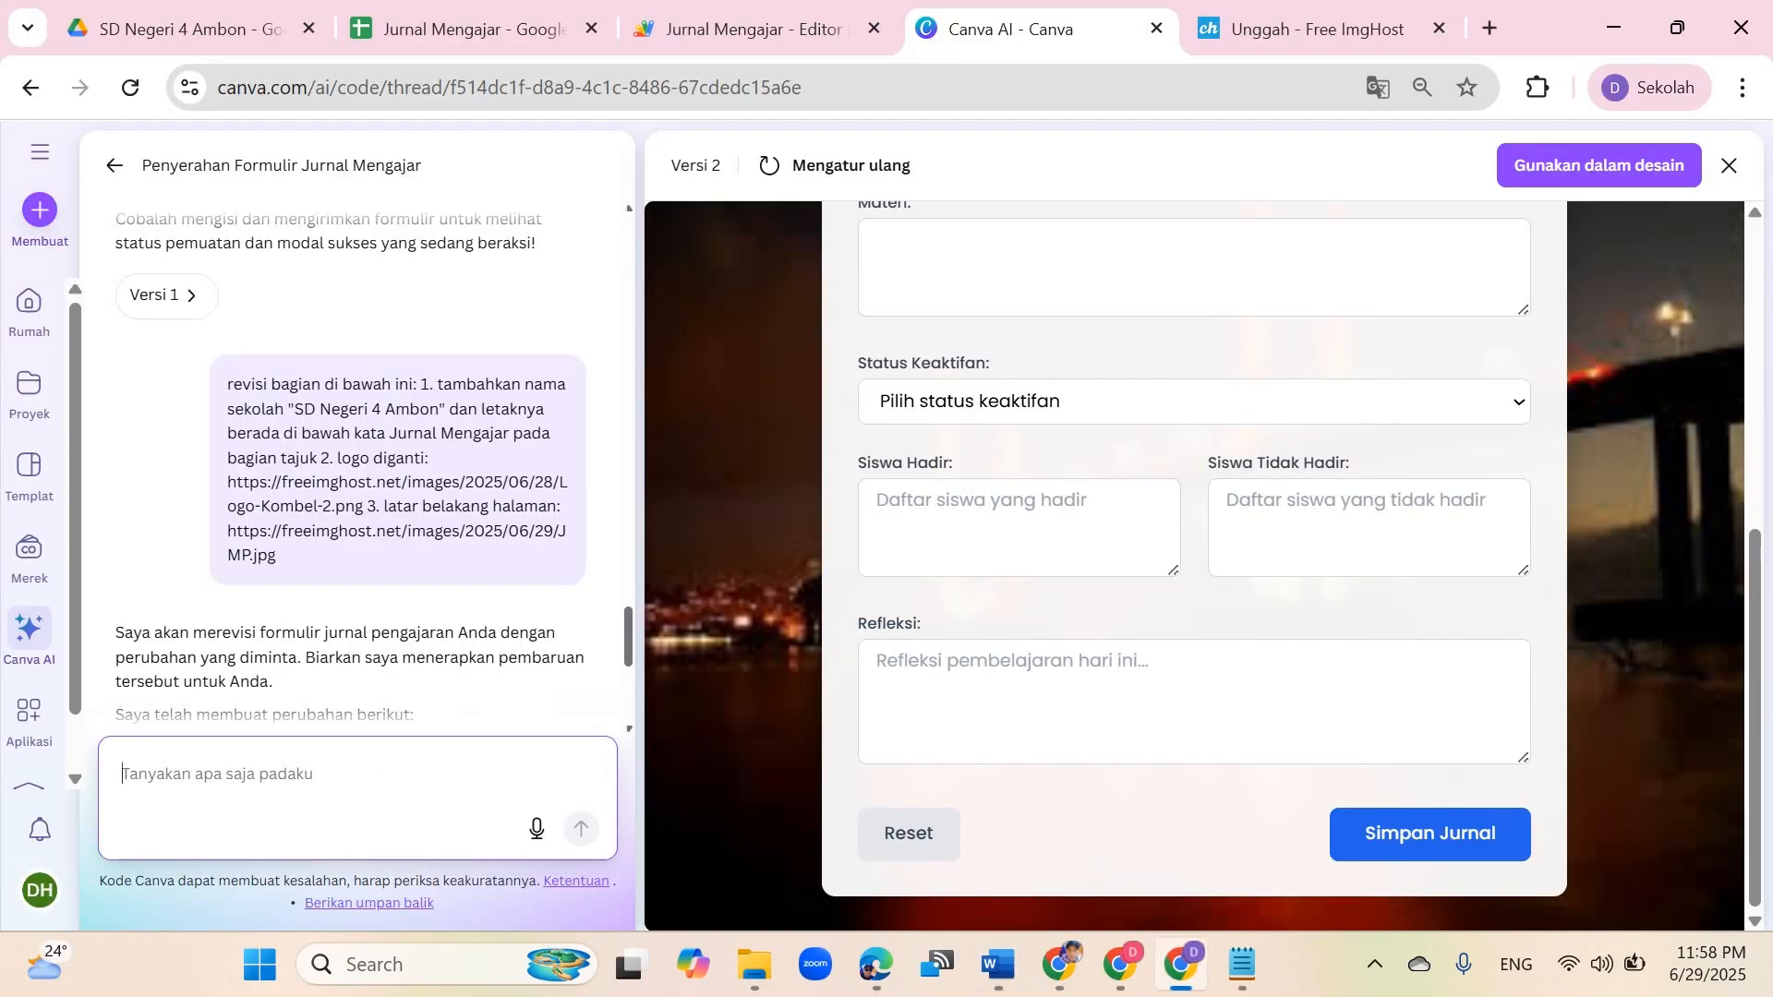
pyautogui.hotkey('ctrl', 'v')
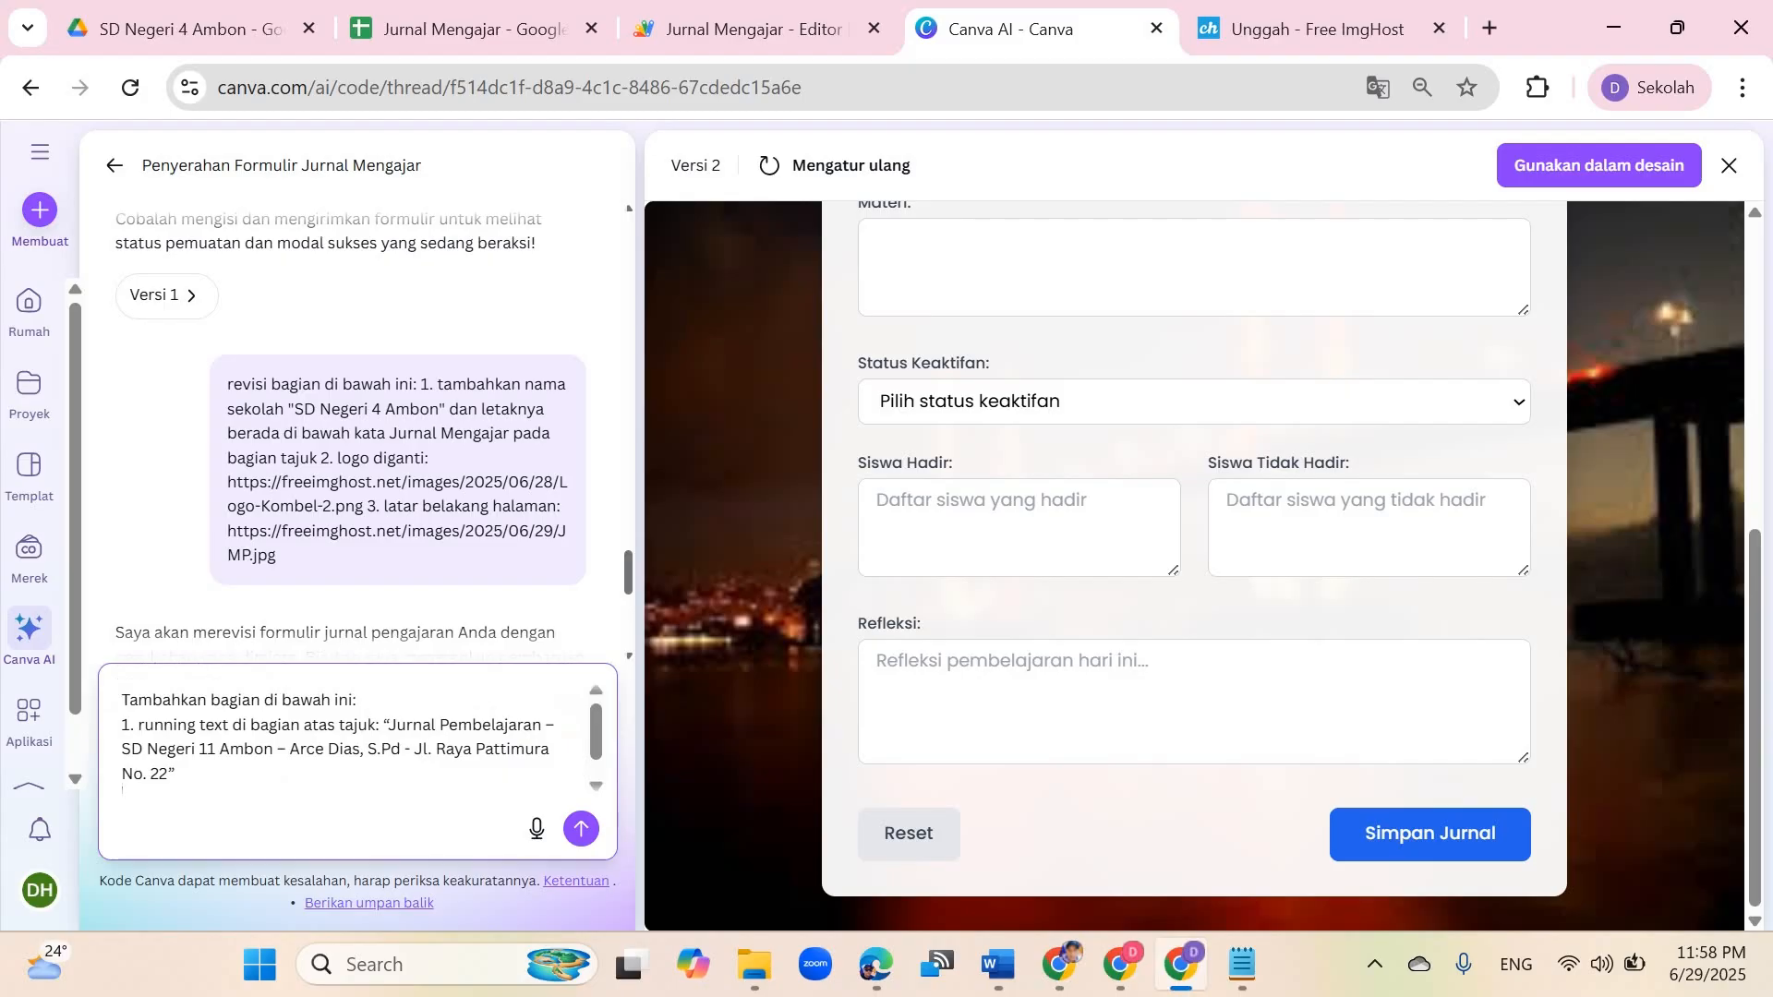
pyautogui.press('BackSpace')
pyautogui.press('BackSpace')
pyautogui.write('4')
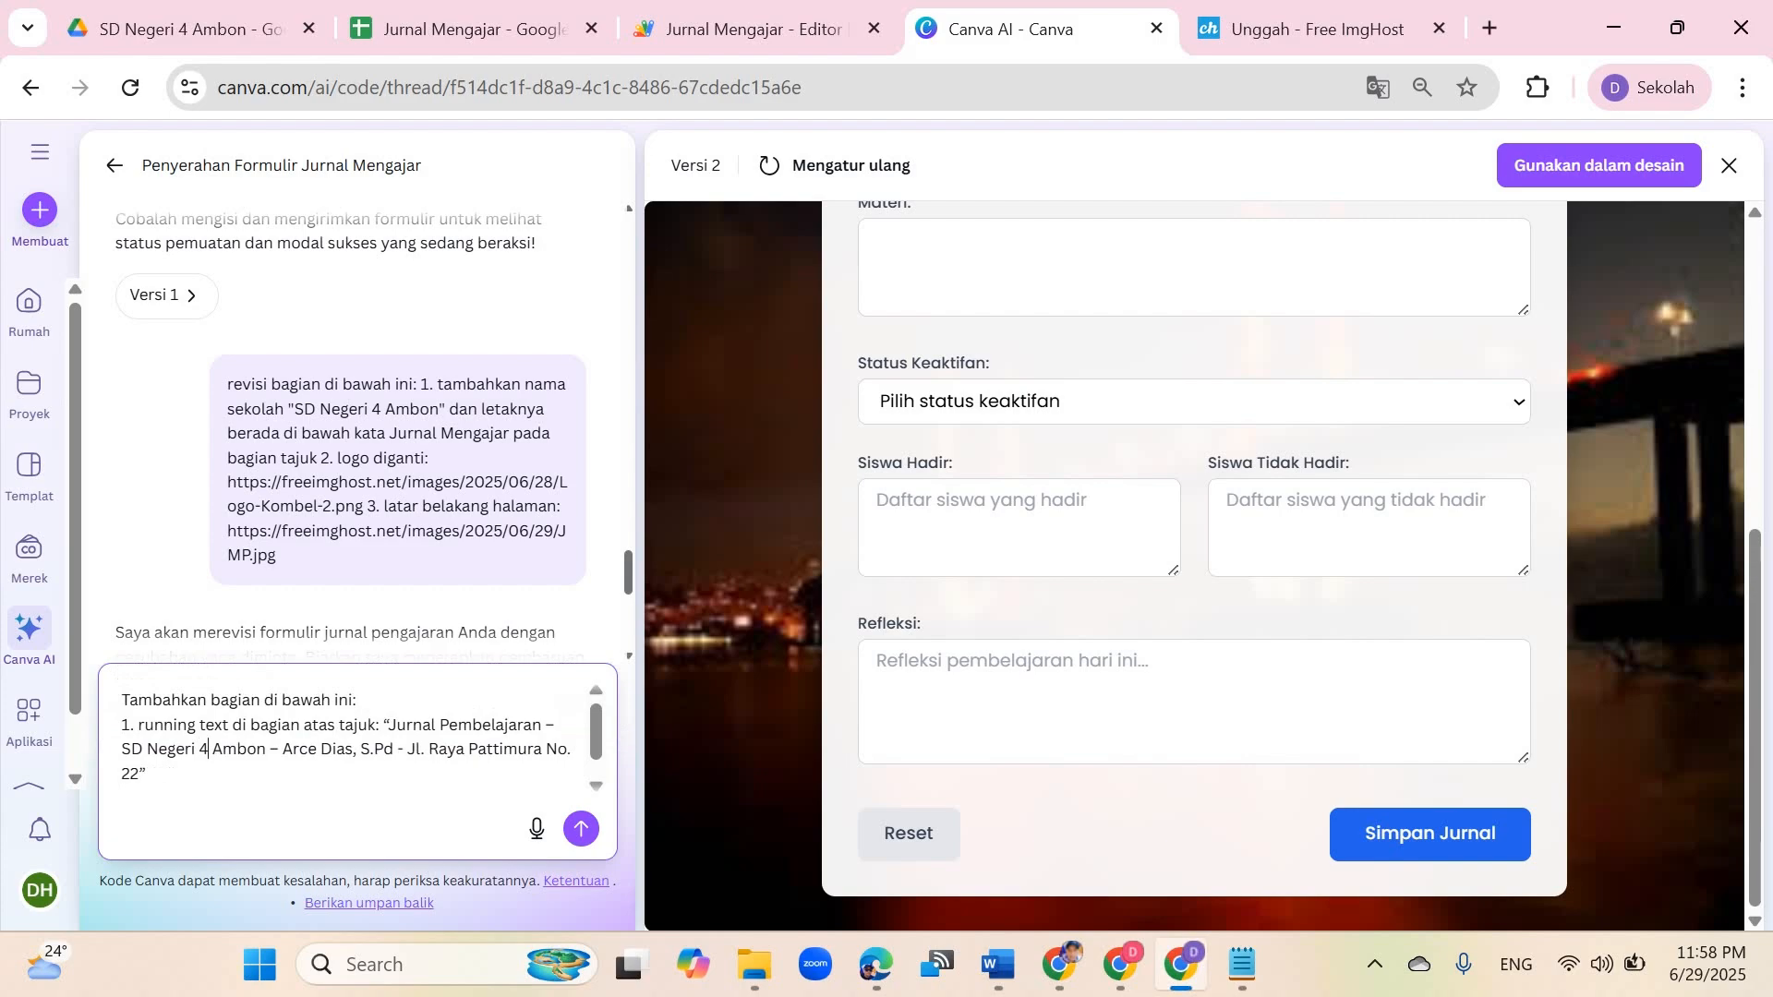
# Step: Replace the teacher's name in the running-text request with the principal's name
pyautogui.moveTo(283, 748); pyautogui.dragTo(346, 748)
pyautogui.press('BackSpace')
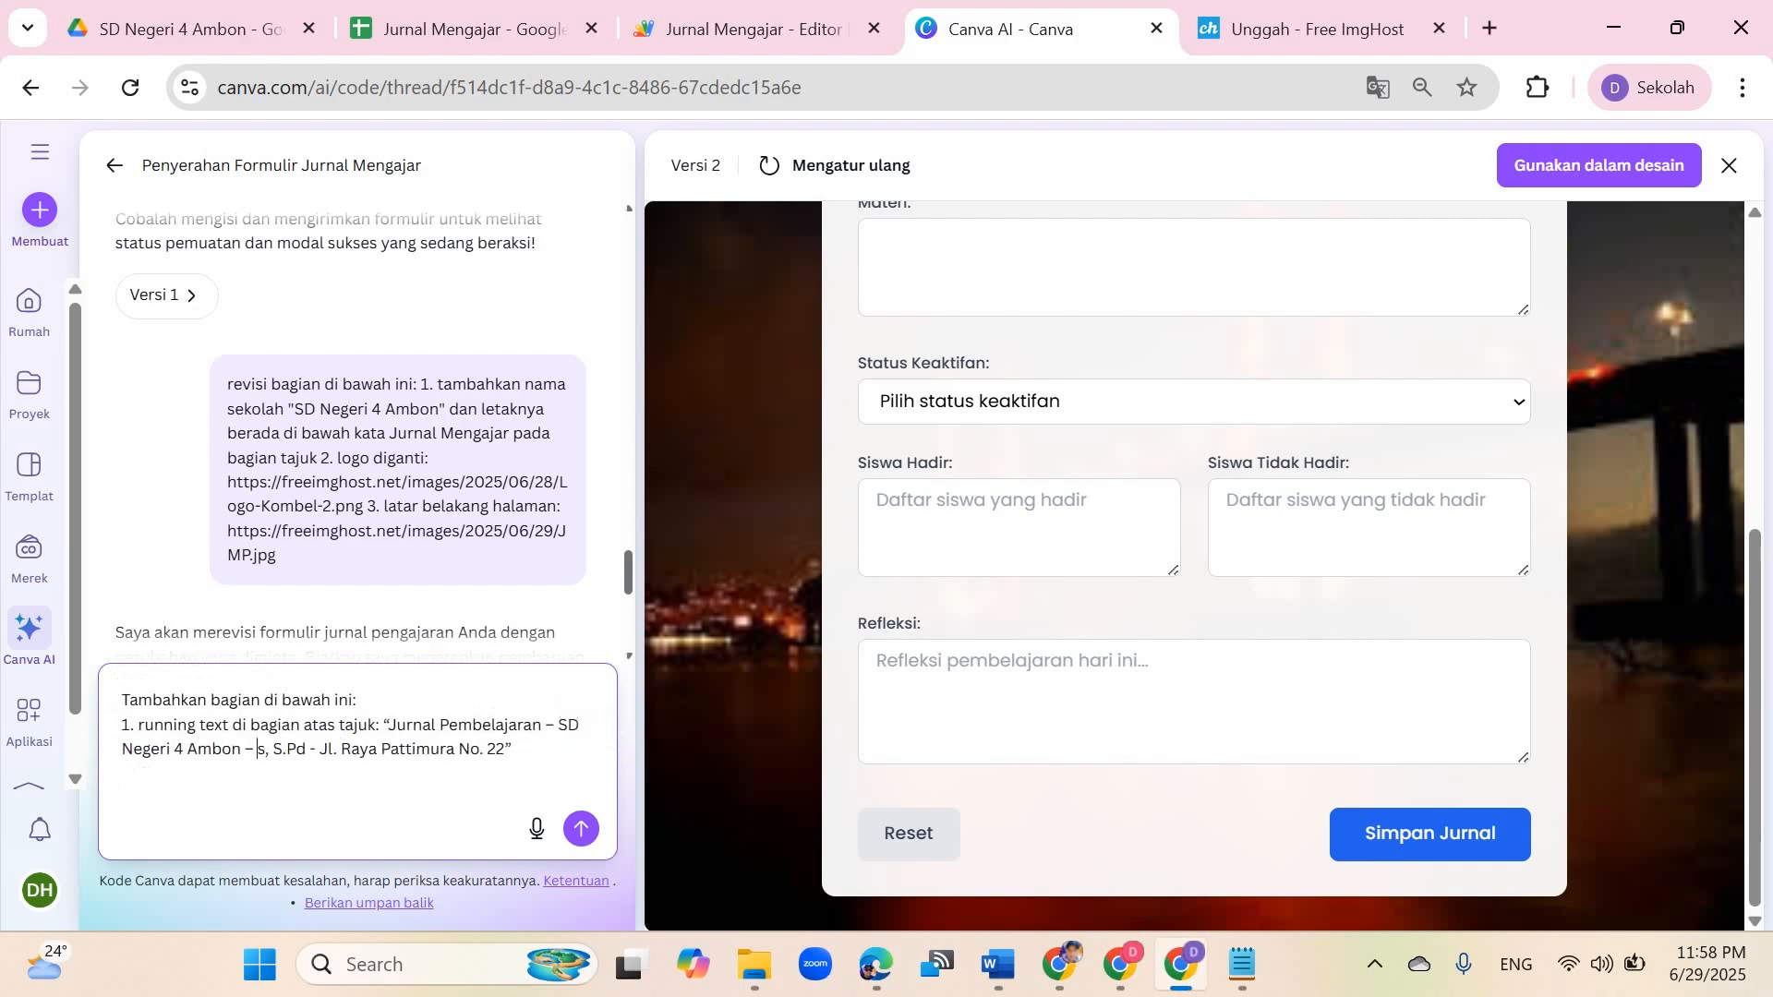
pyautogui.press('Delete')
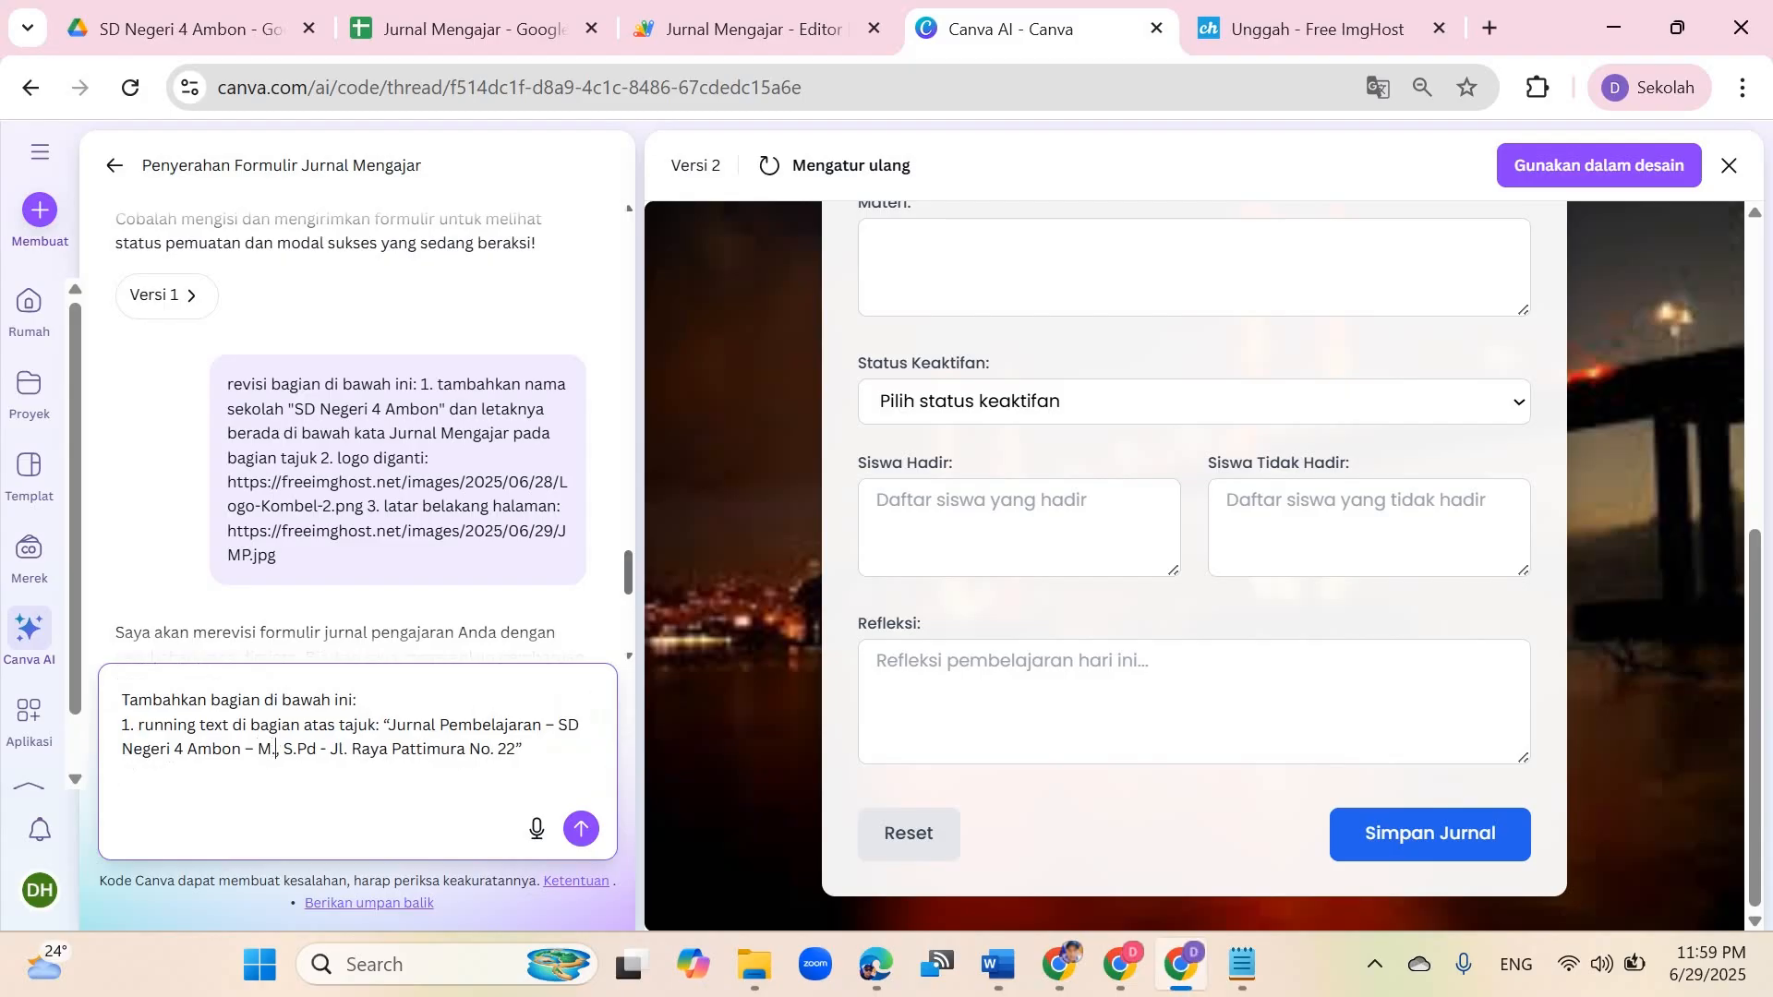
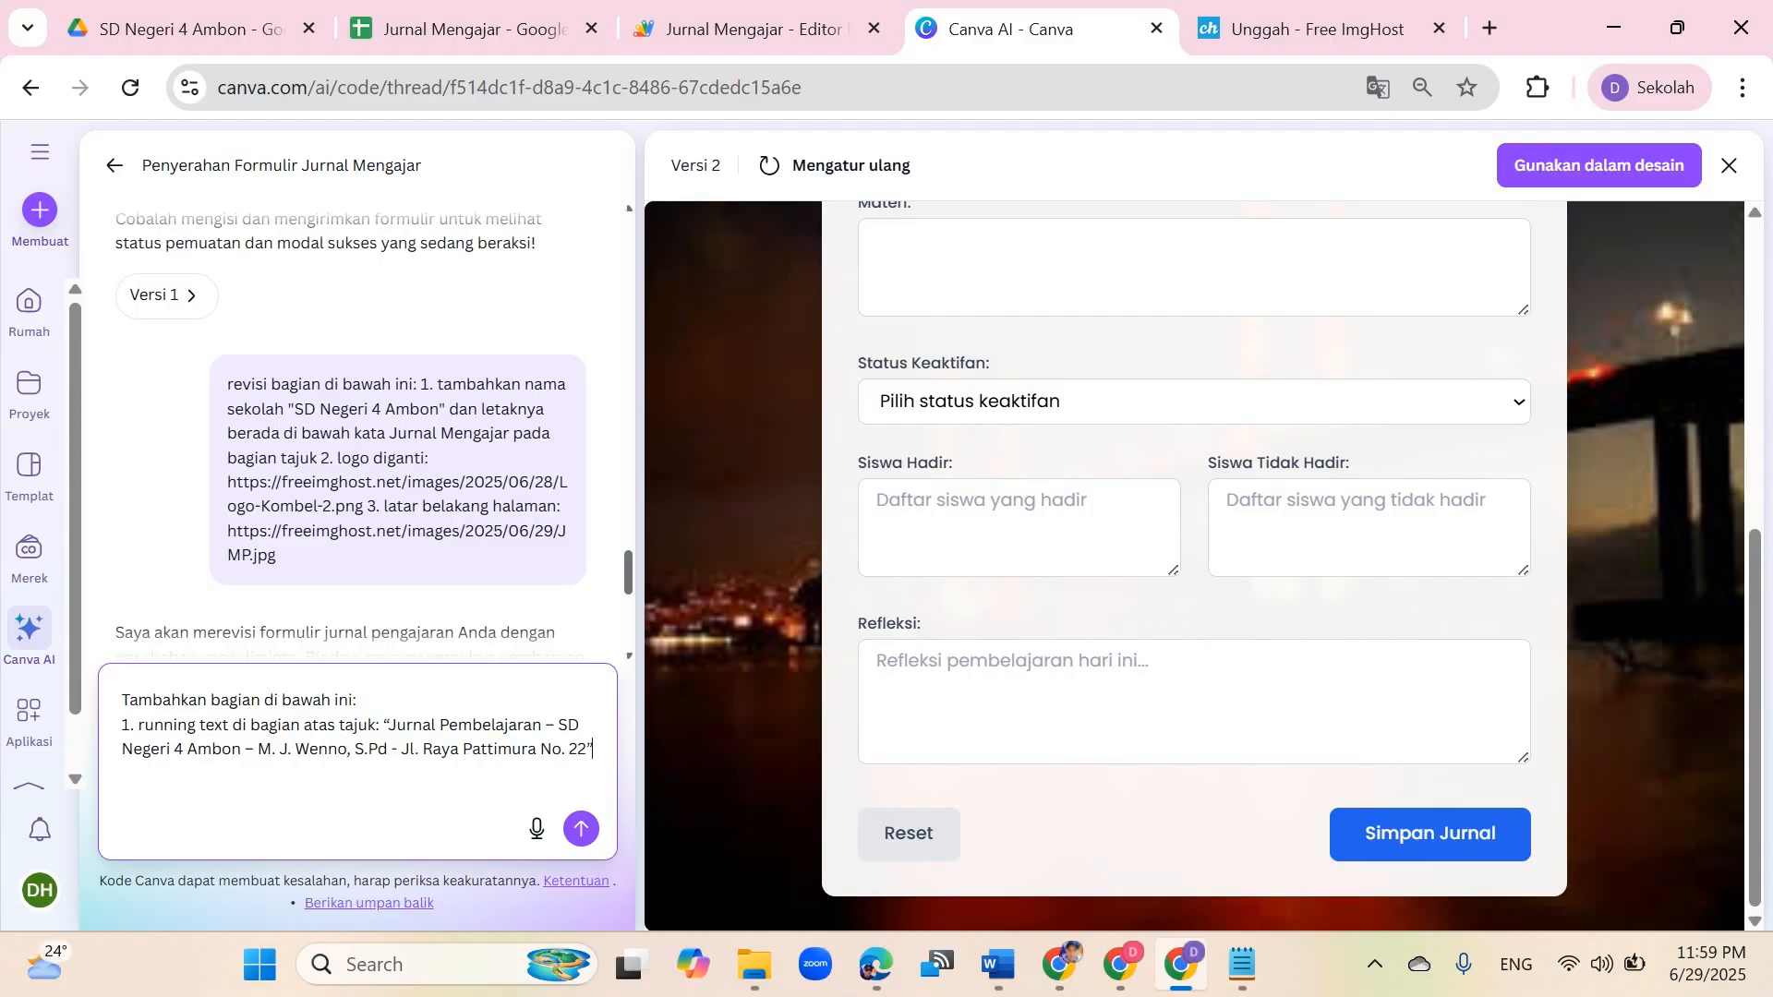
# Step: Start item 2 in the prompt and select the reflection character-limit requirement in the Word document
pyautogui.hotkey('shift', 'Return')
pyautogui.write('2.')
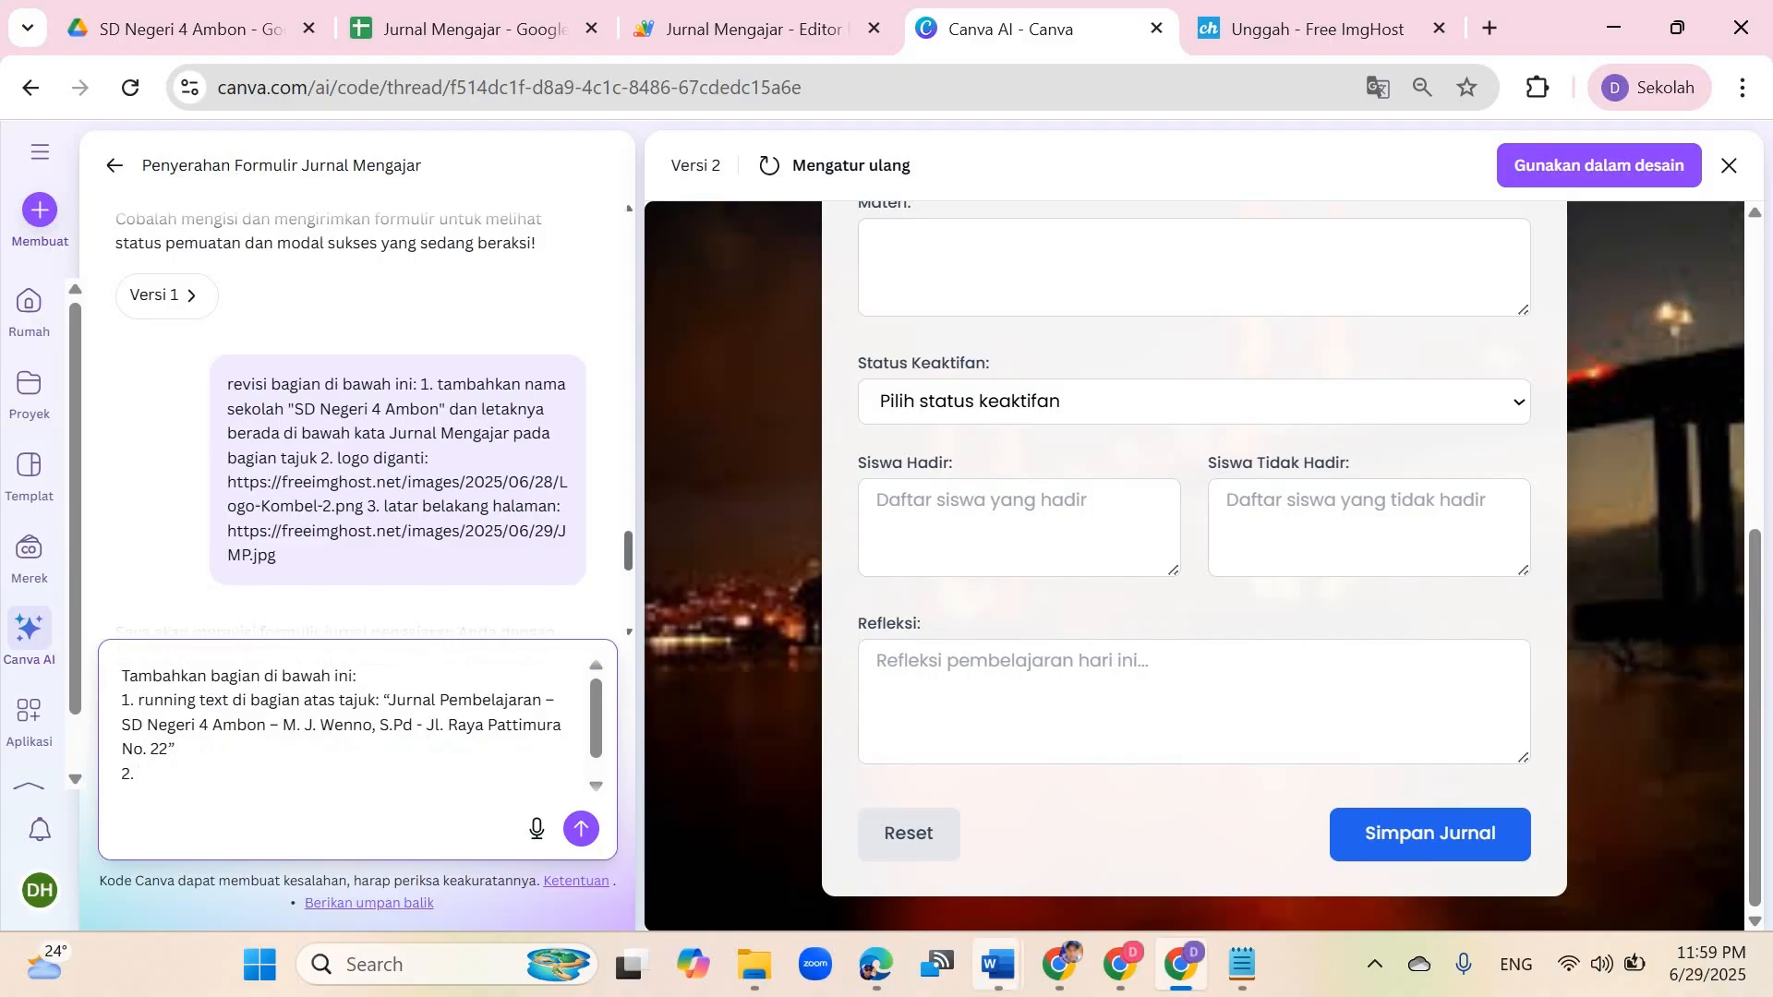
pyautogui.moveTo(998, 963)
pyautogui.click(396, 831)
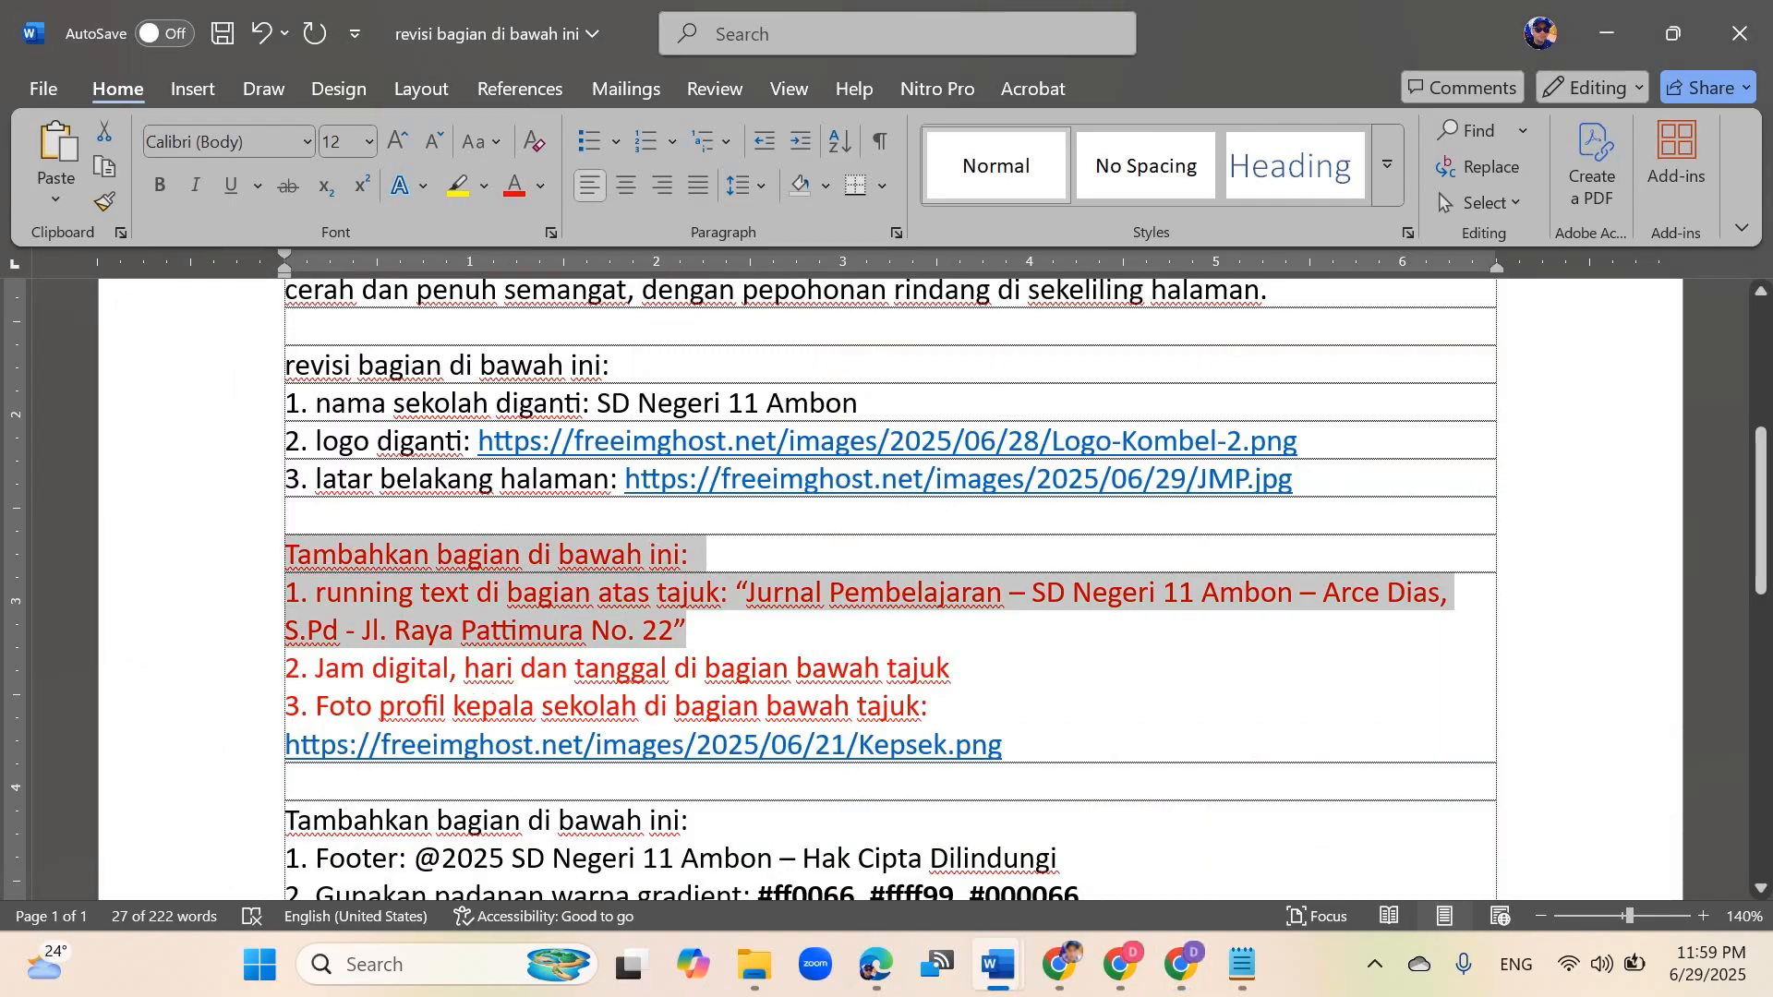
pyautogui.scroll(-3, 890, 588)
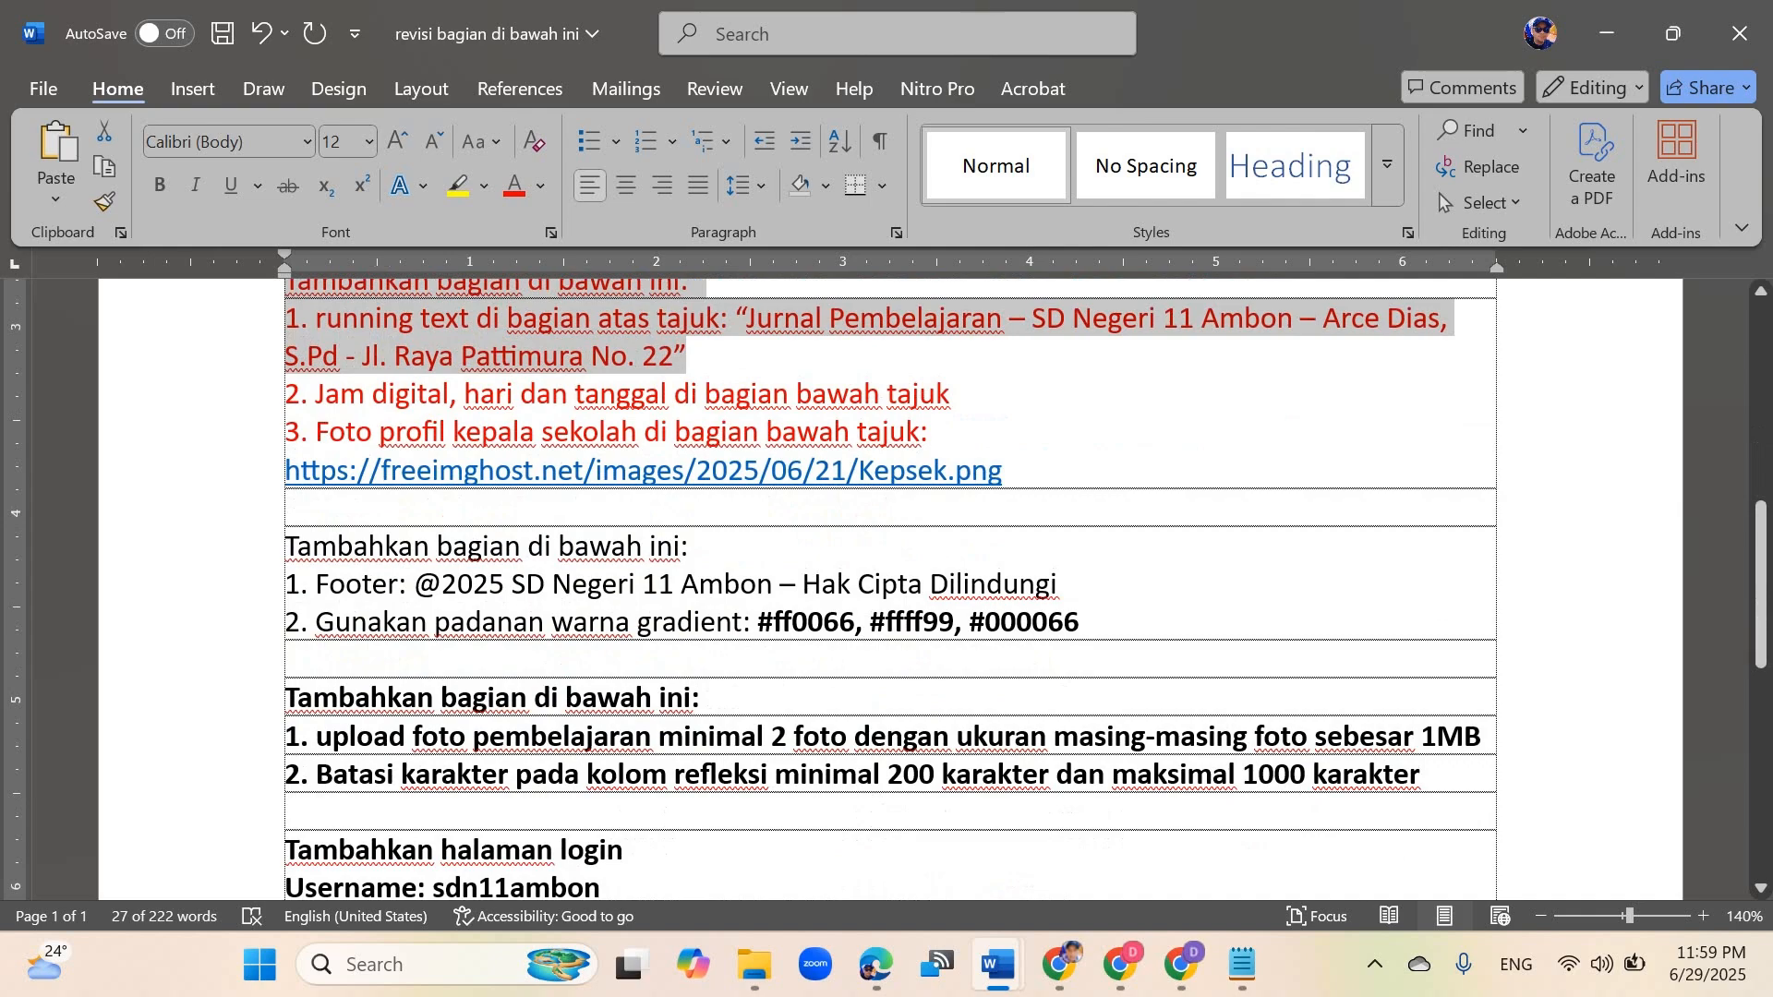
pyautogui.scroll(-2, 890, 588)
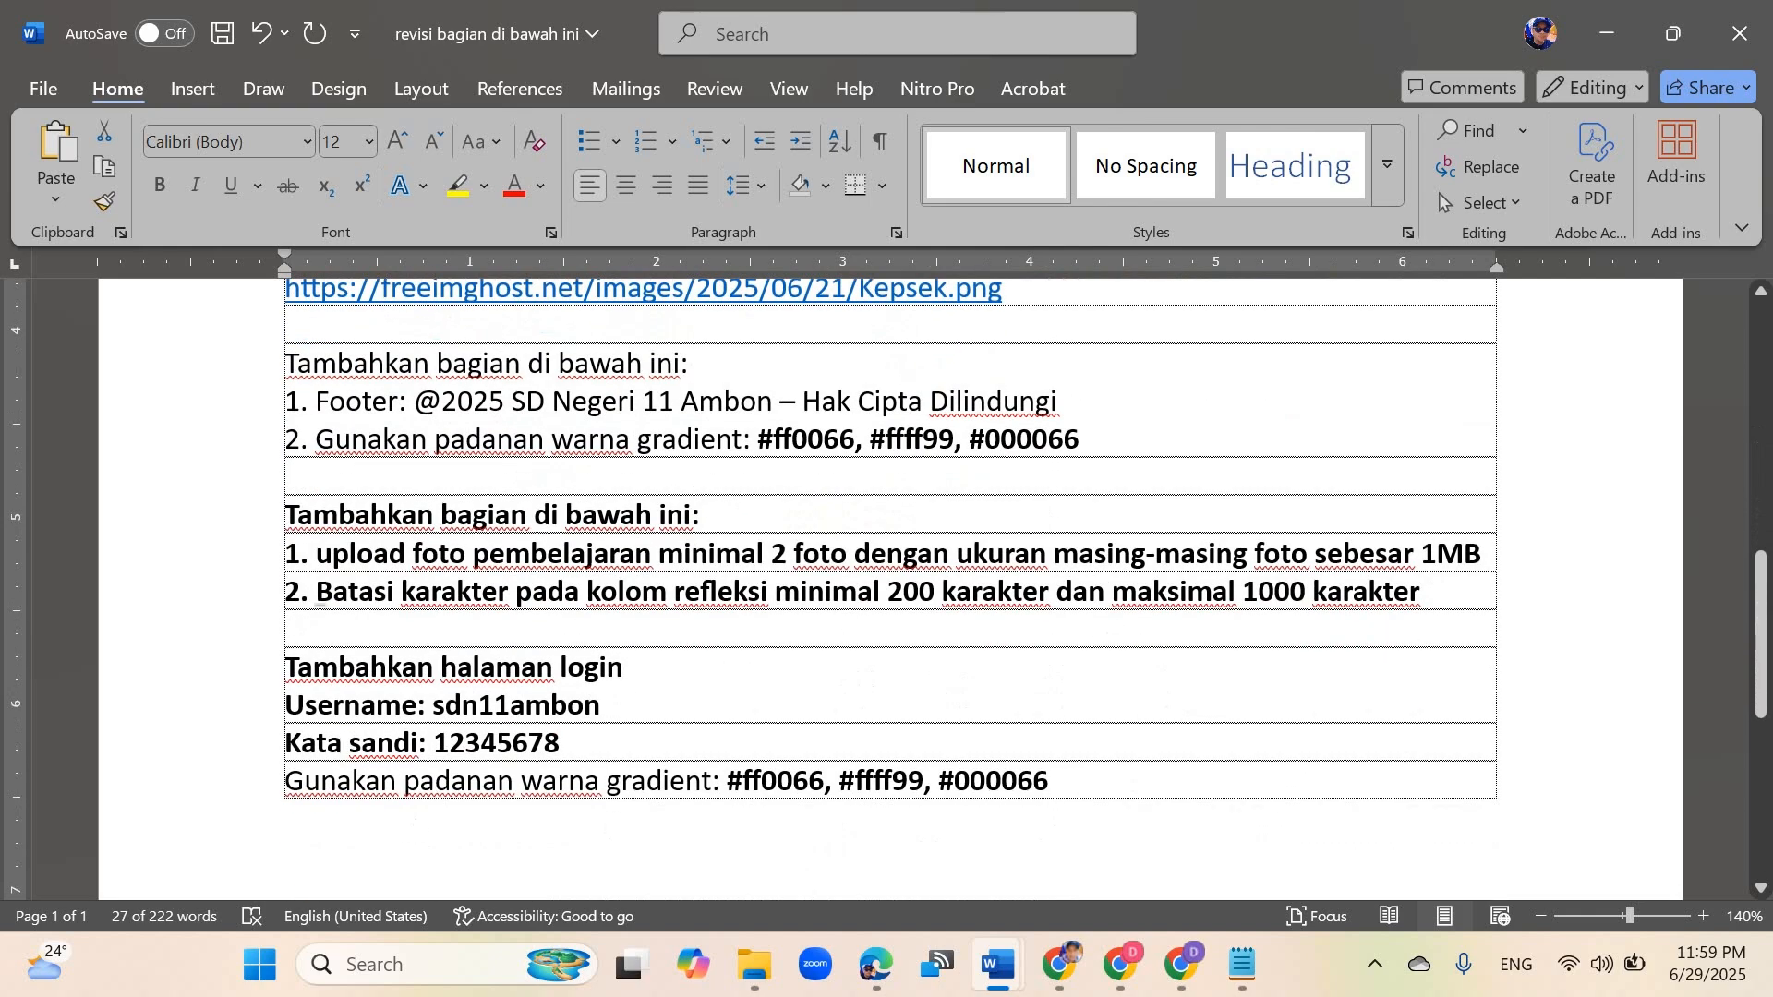
pyautogui.moveTo(315, 591); pyautogui.dragTo(1420, 590)
pyautogui.hotkey('ctrl', 'c')
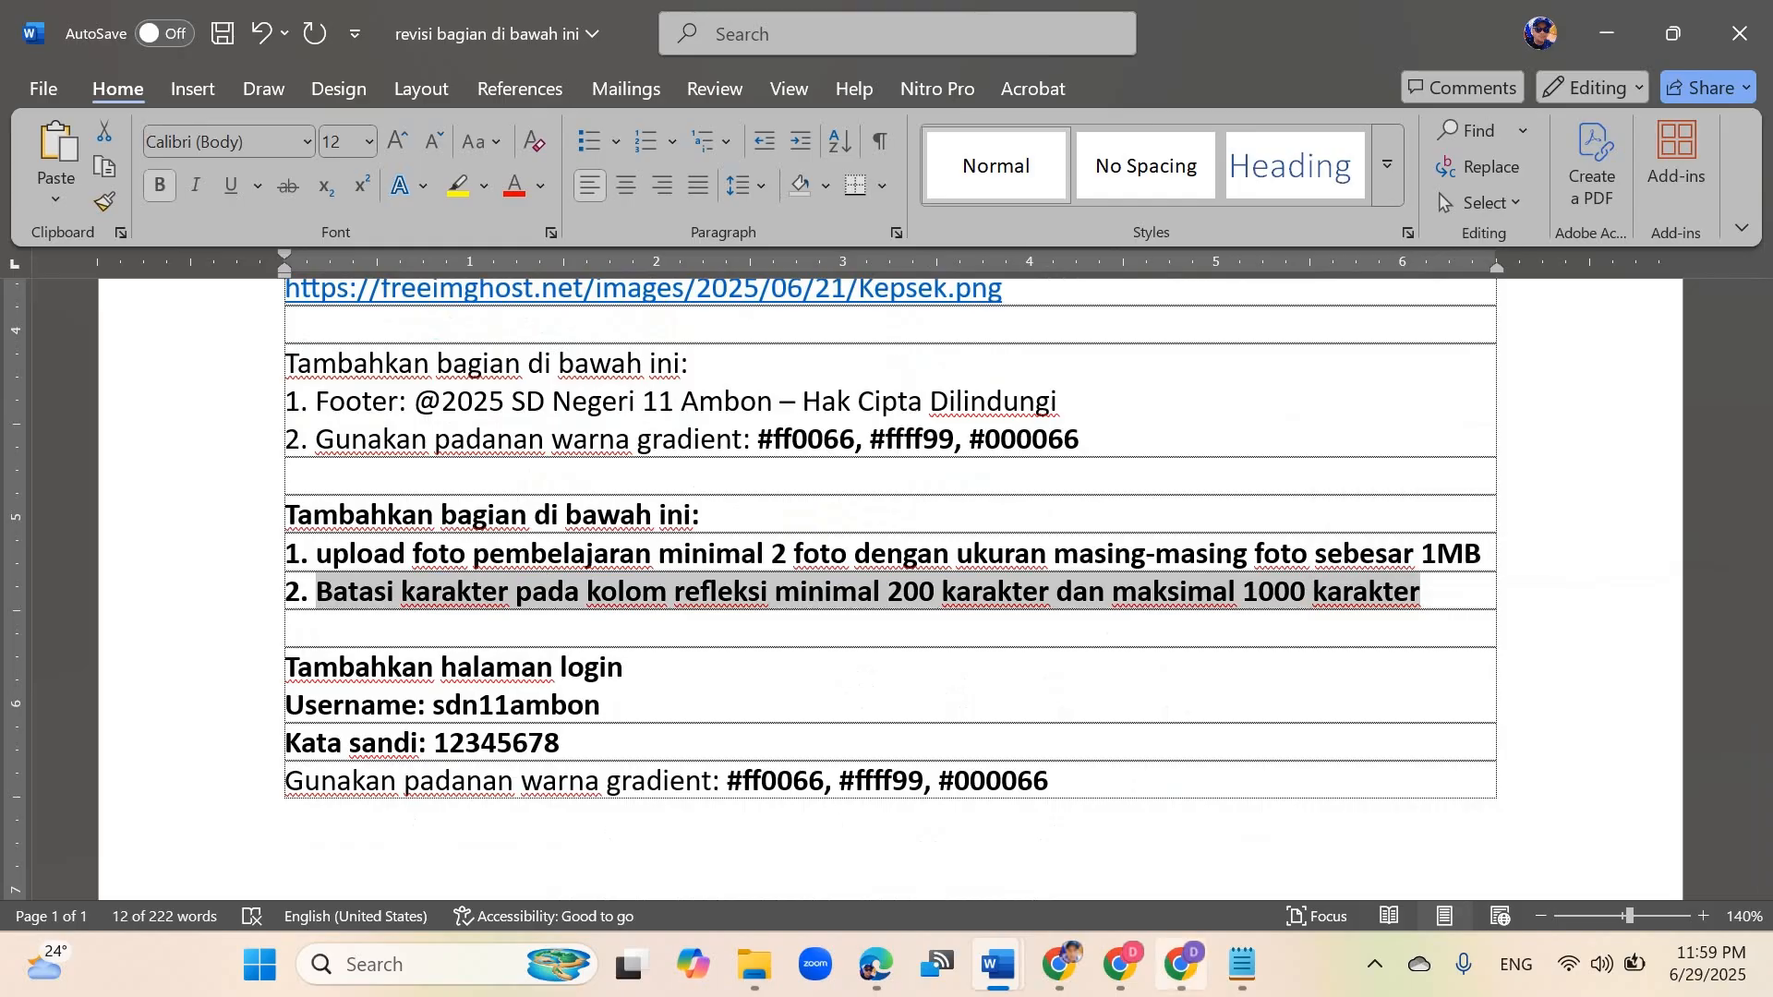
# Step: Paste the 200 to 1000 character reflection limit as item 2 and send the revision prompt
pyautogui.click(1180, 963)
pyautogui.hotkey('ctrl', 'v')
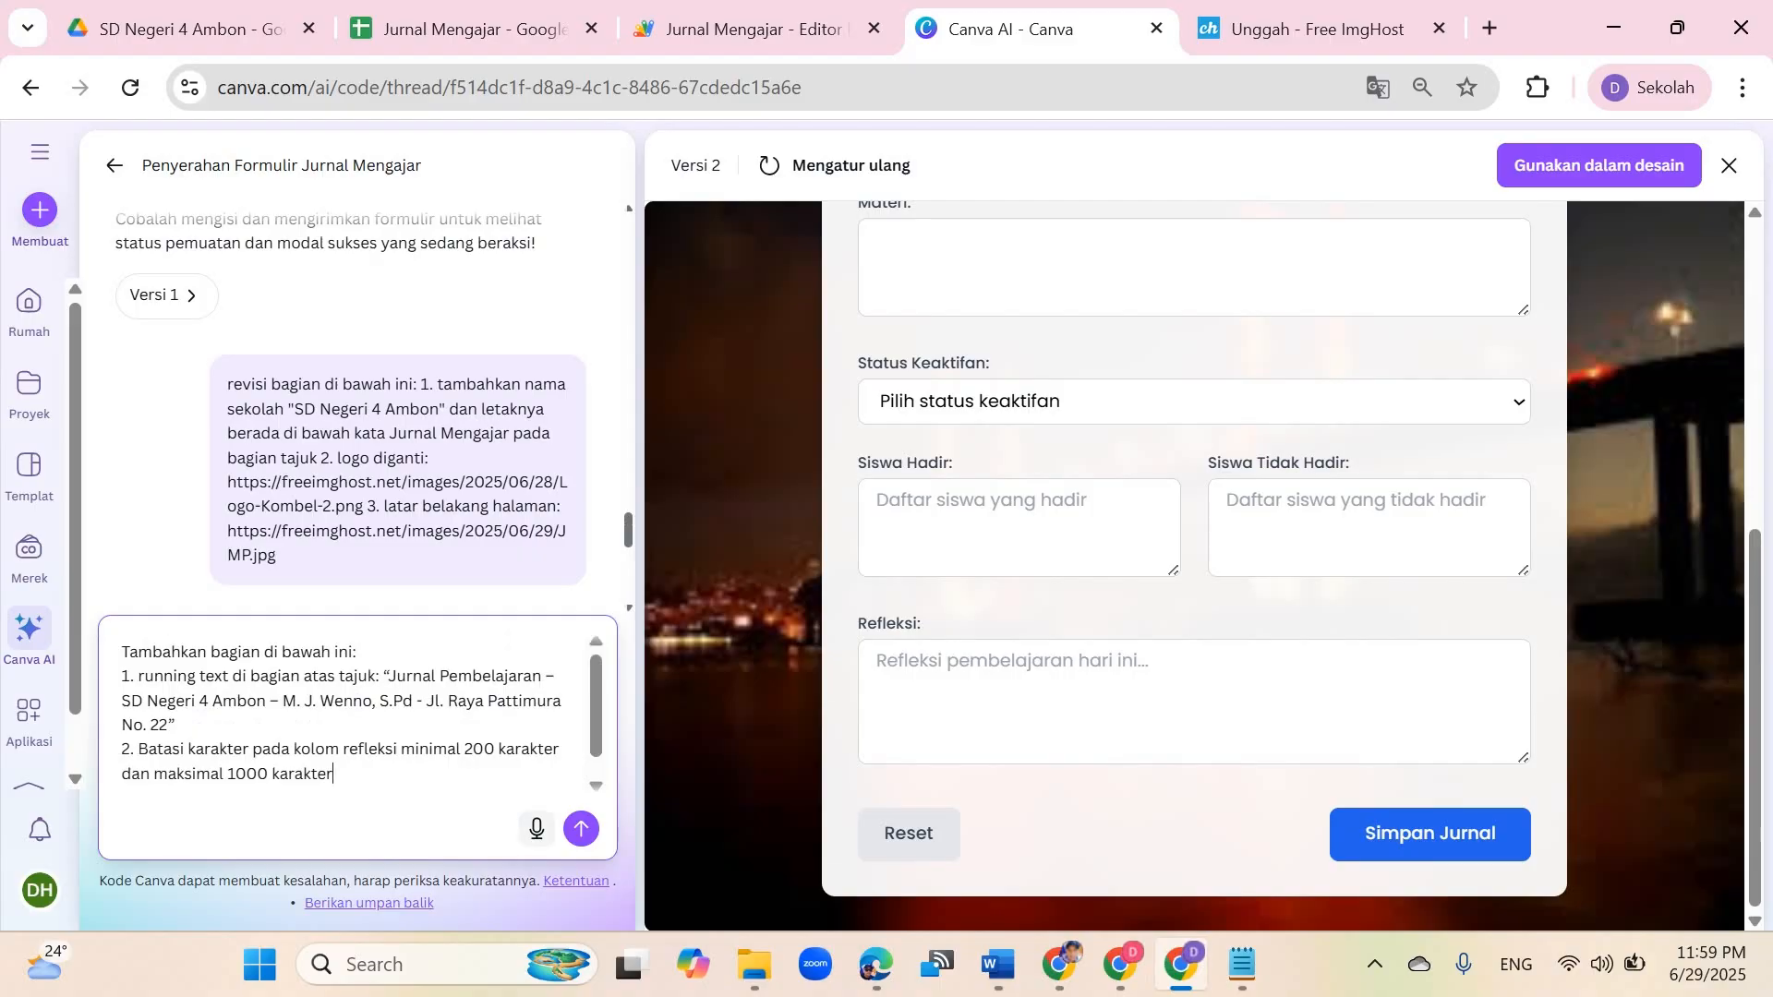
pyautogui.click(580, 828)
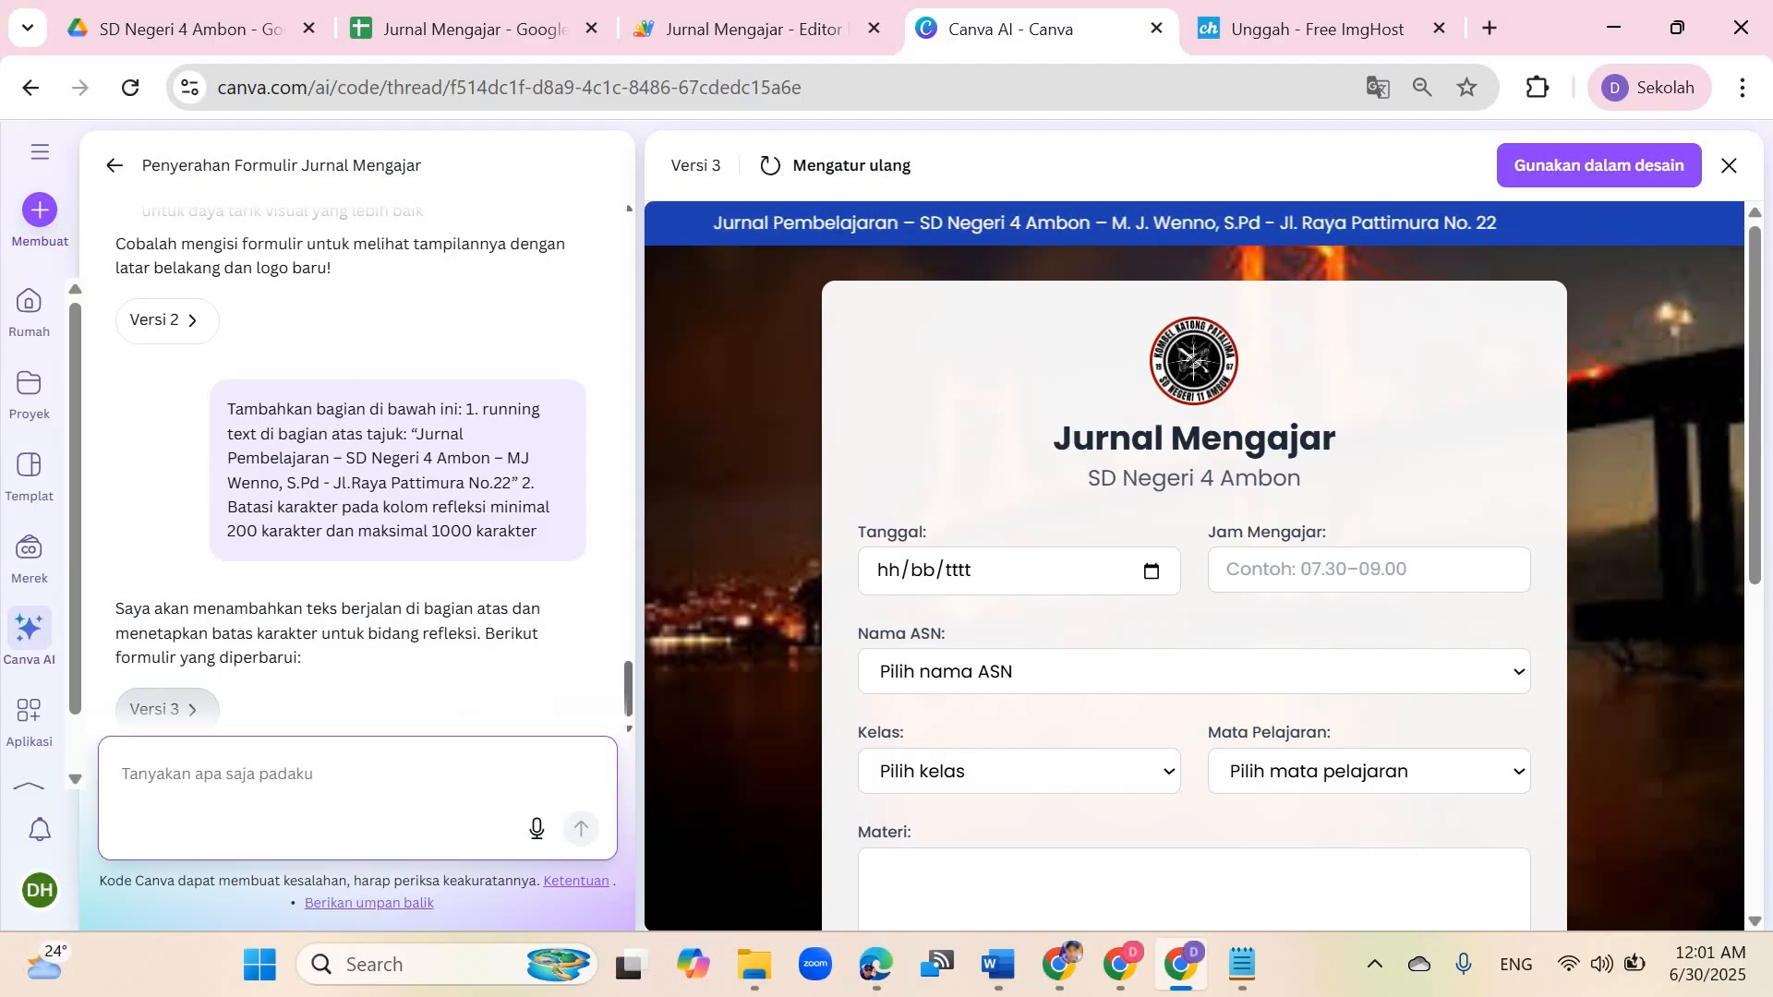
# Step: Set the test entry's date to 30/06/2025 and the teaching hours to 07.30-09.00 in the revised form
pyautogui.scroll(-6, 1194, 554)
pyautogui.scroll(-1, 1194, 554)
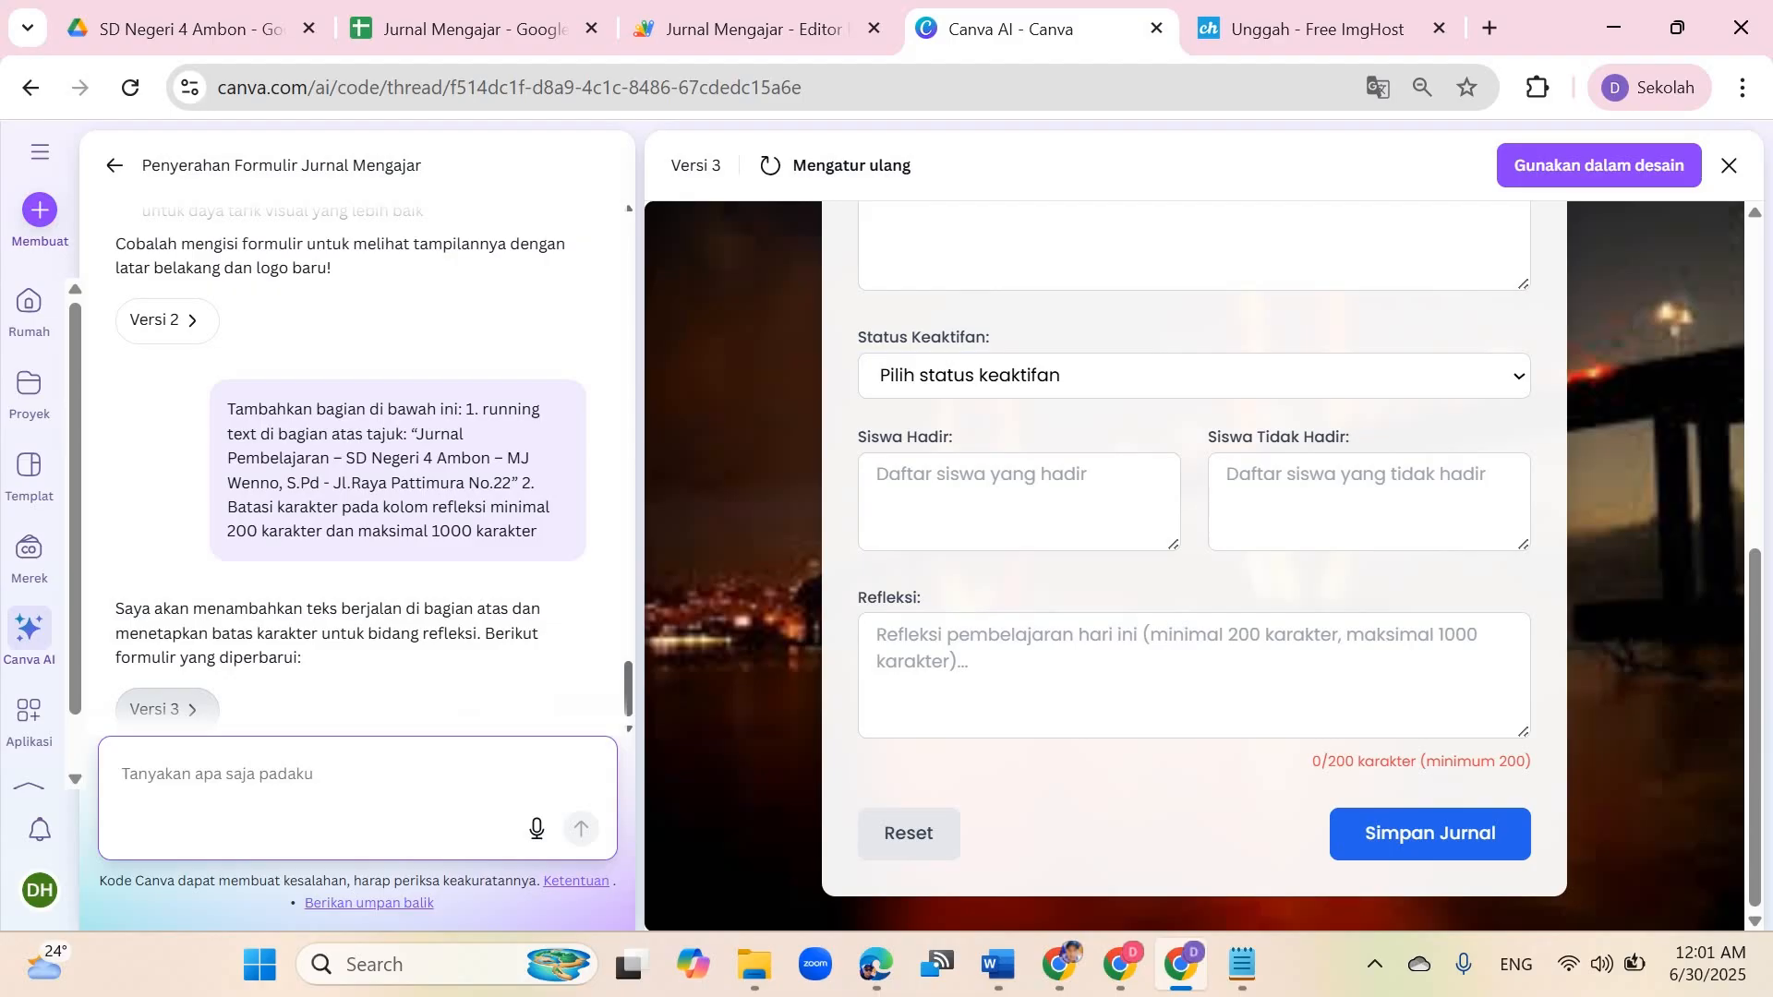
pyautogui.scroll(4, 1193, 565)
pyautogui.scroll(1, 1194, 565)
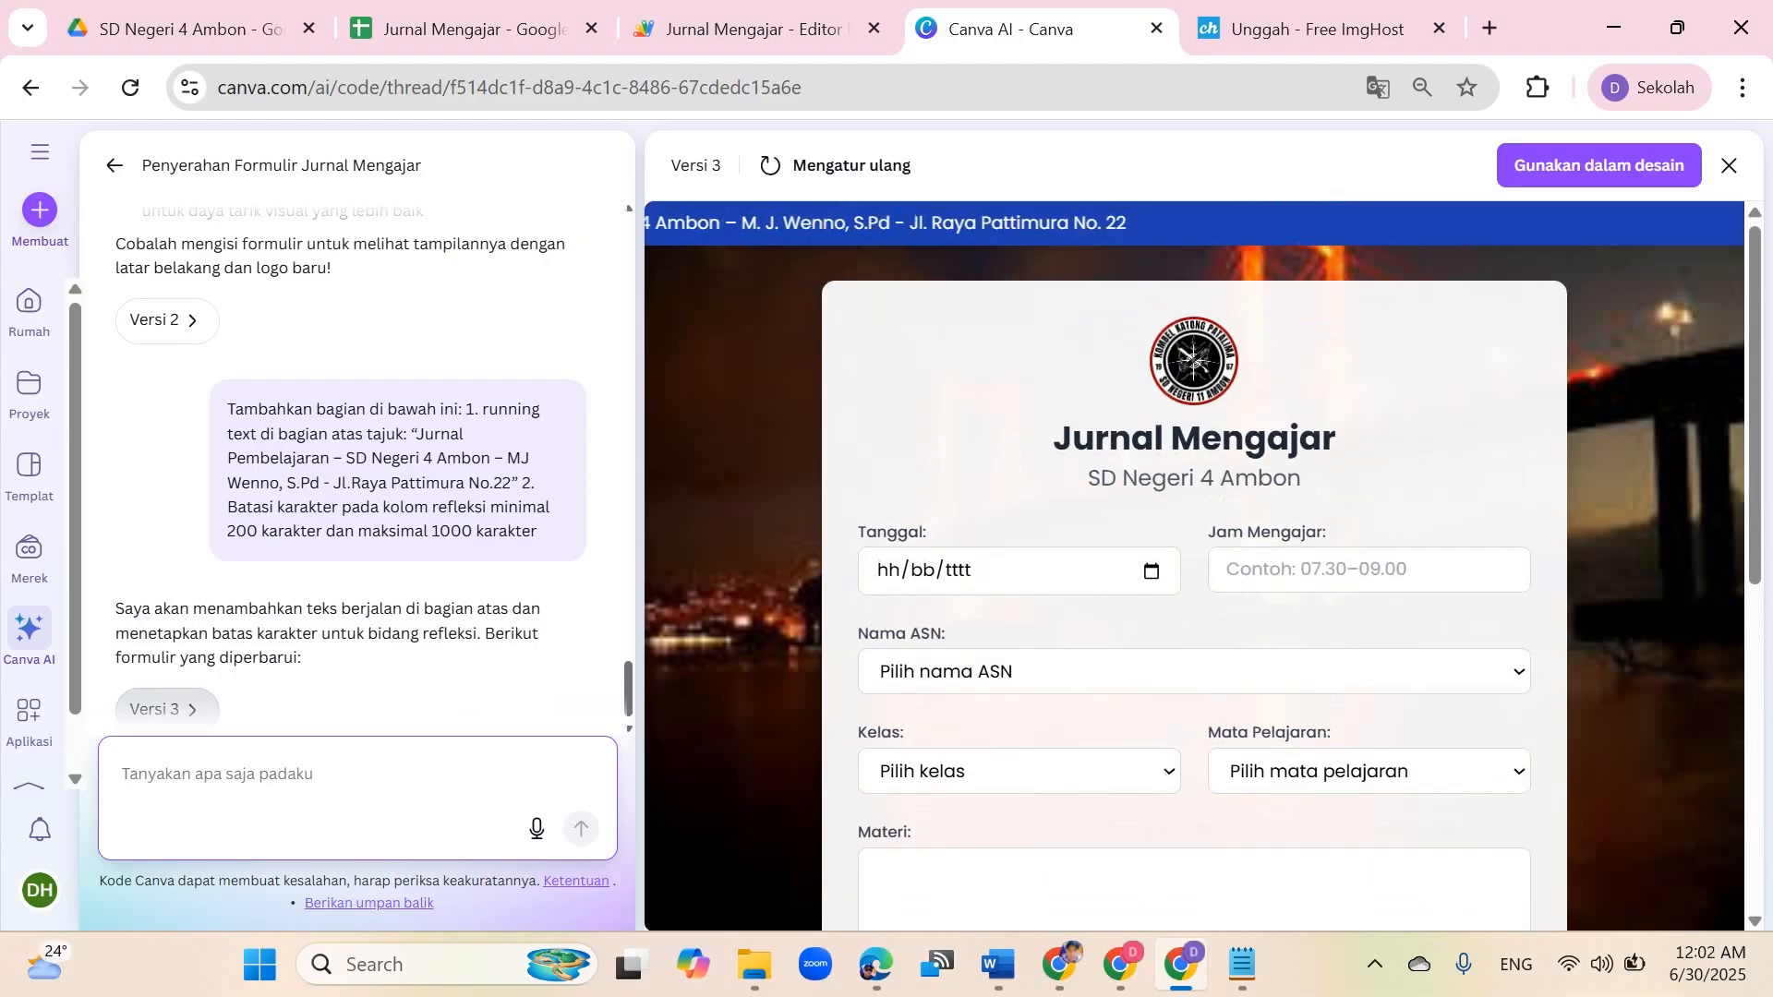
pyautogui.click(1151, 572)
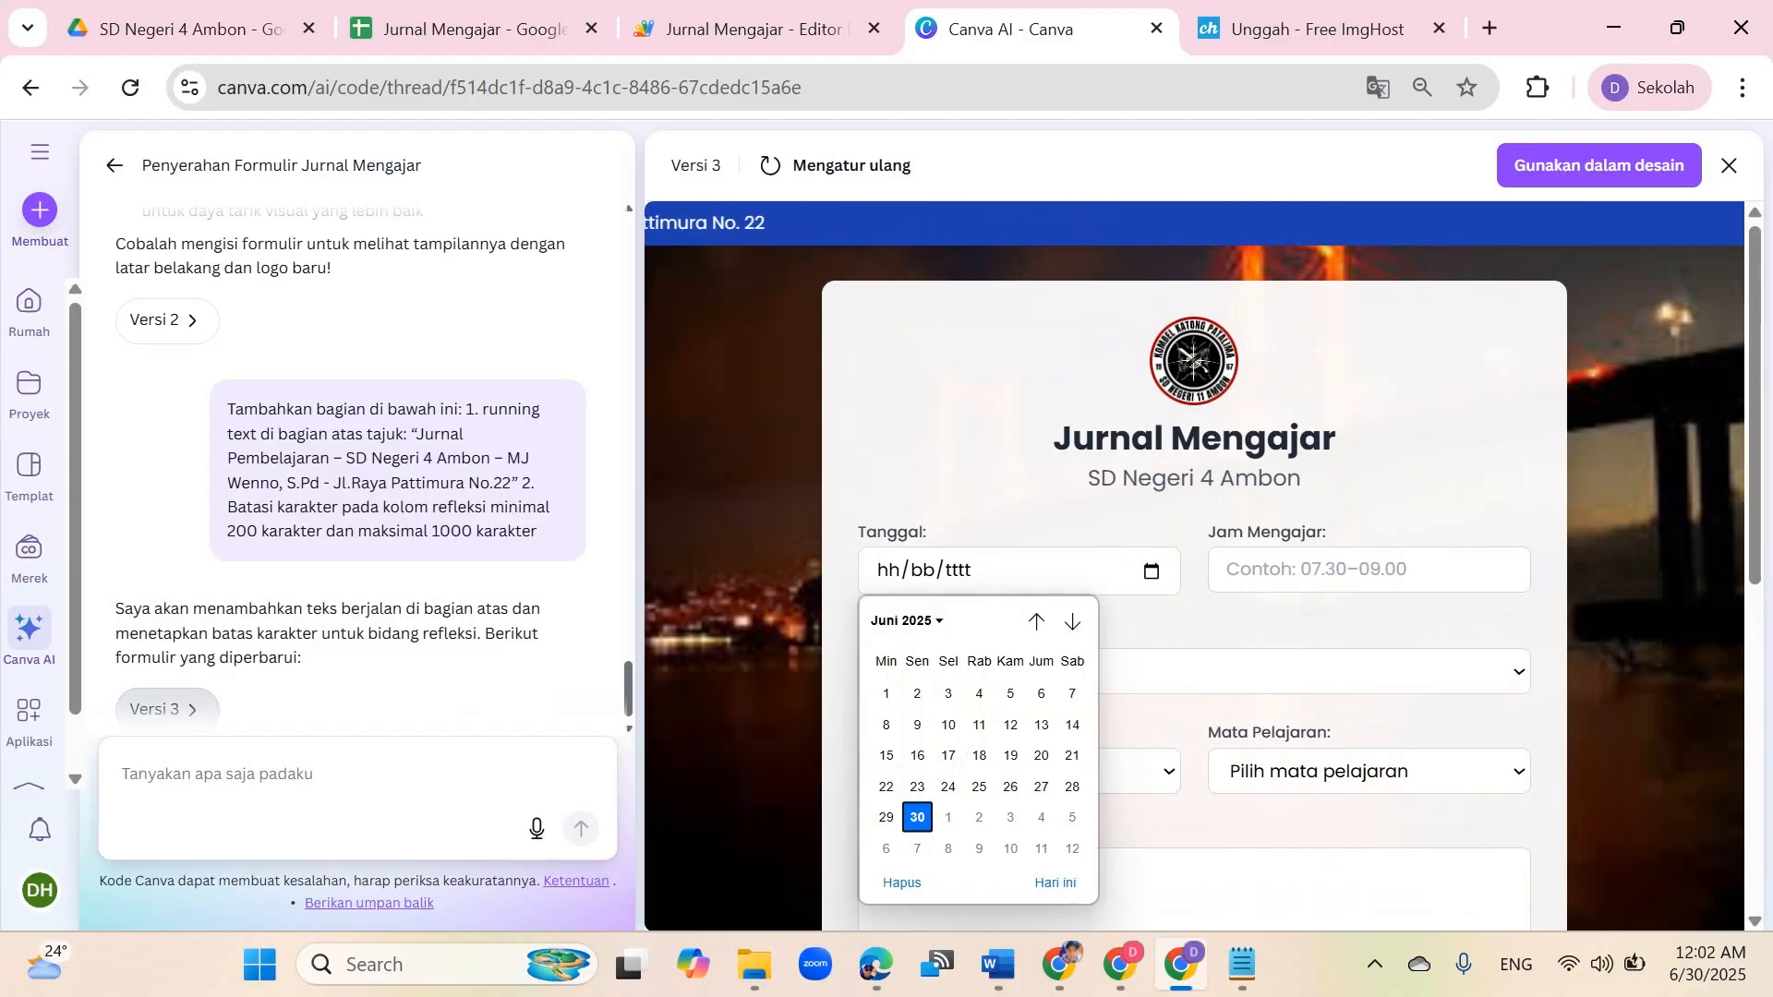
pyautogui.press('Return')
pyautogui.click(1369, 570)
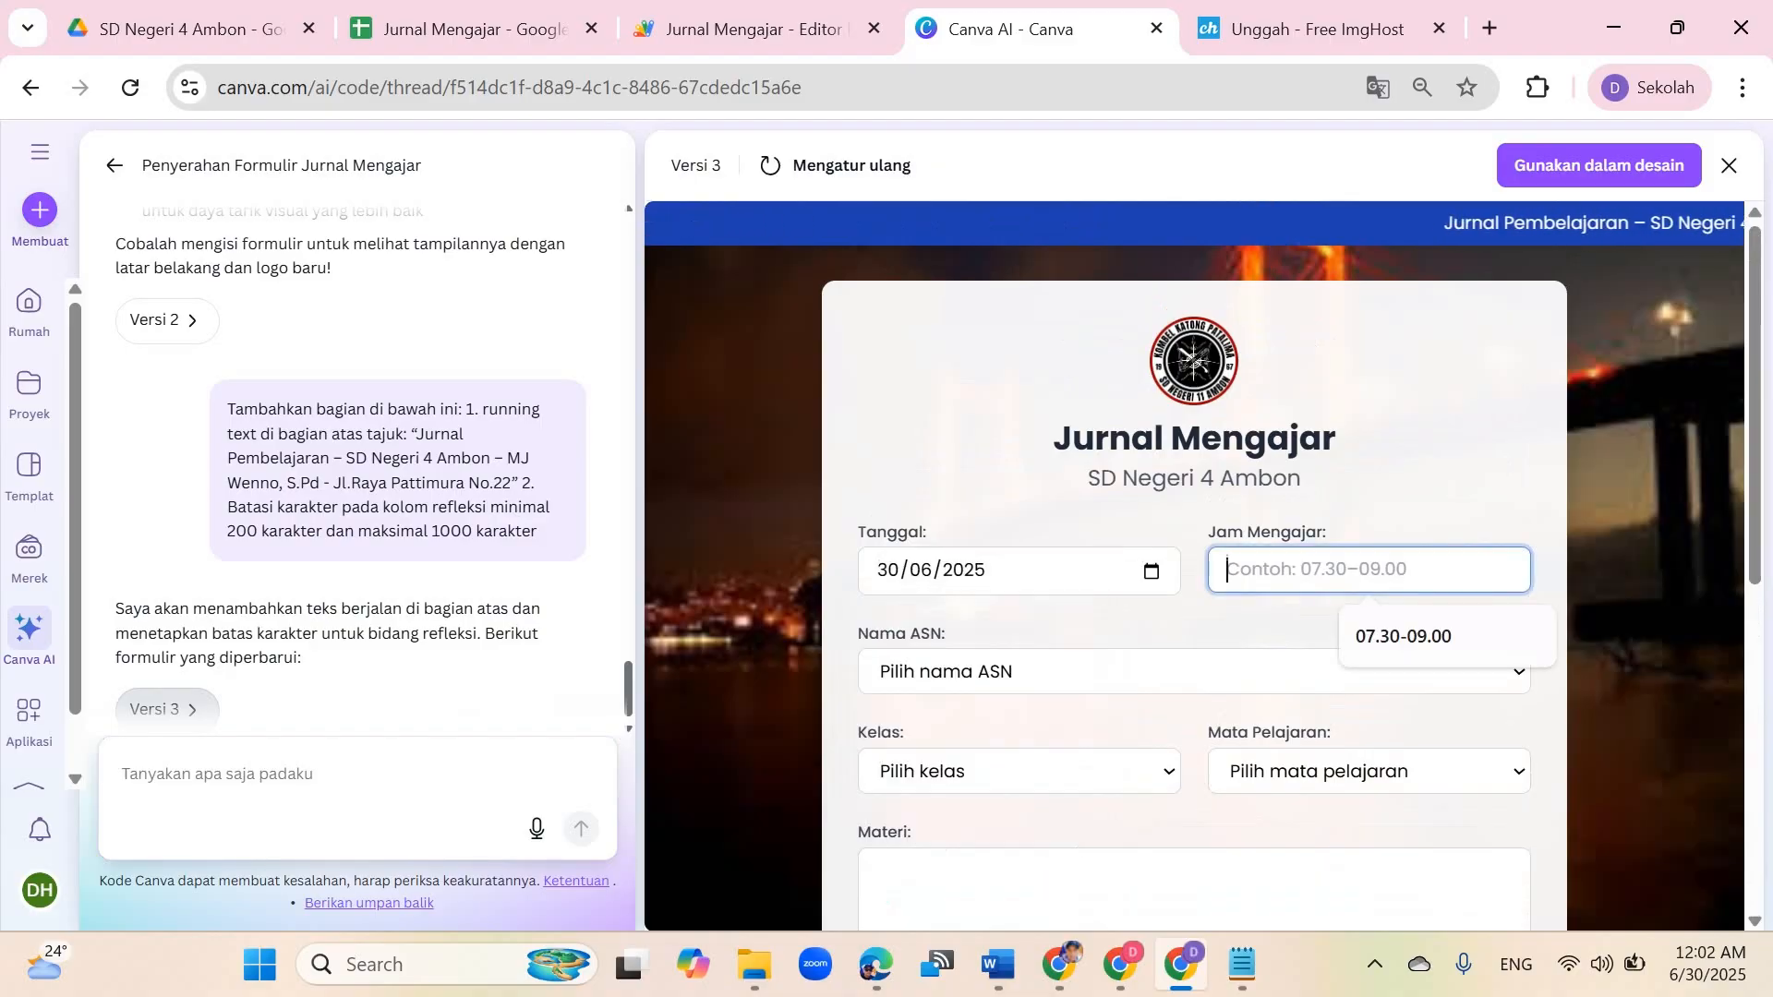
pyautogui.press('Down')
pyautogui.press('Return')
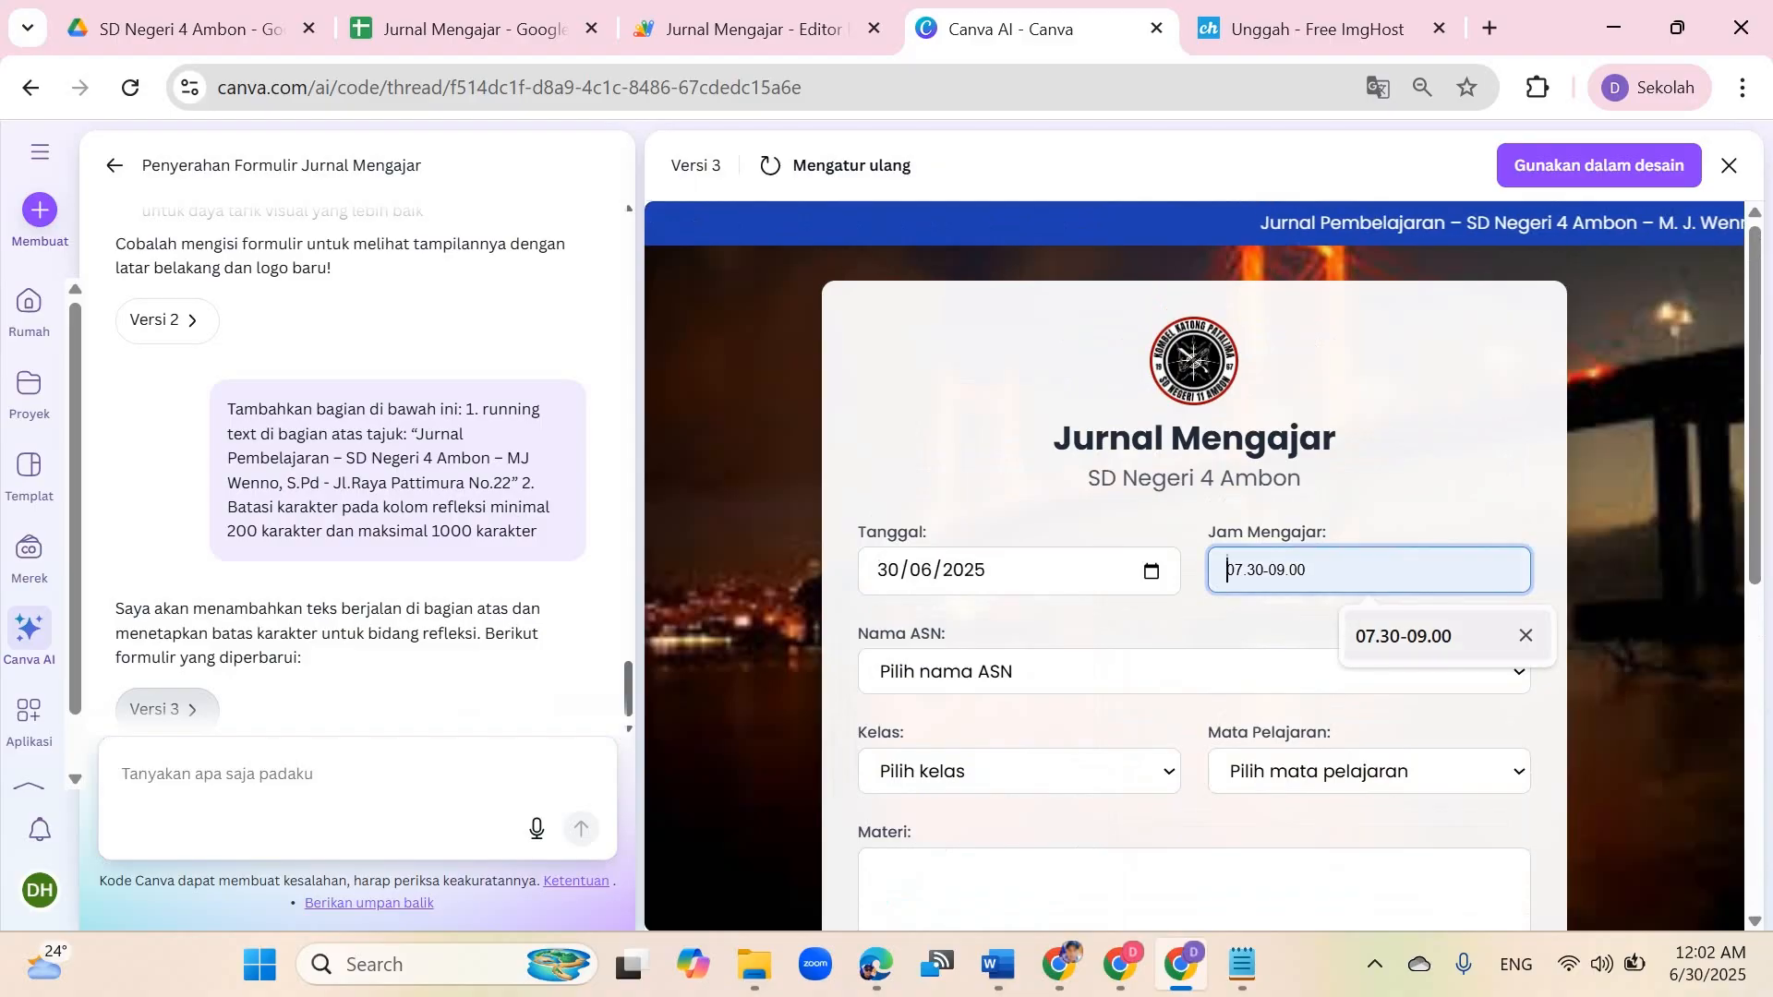
# Step: Choose a teacher name, class 6 and subject Matematika in the journal form
pyautogui.press('Tab')
pyautogui.hotkey('alt', 'Down')
pyautogui.press('s')
pyautogui.press('Return')
pyautogui.press('Tab')
pyautogui.press('6')
pyautogui.press('Tab')
pyautogui.hotkey('alt', 'Down')
pyautogui.press('m')
pyautogui.press('Return')
pyautogui.press('Tab')
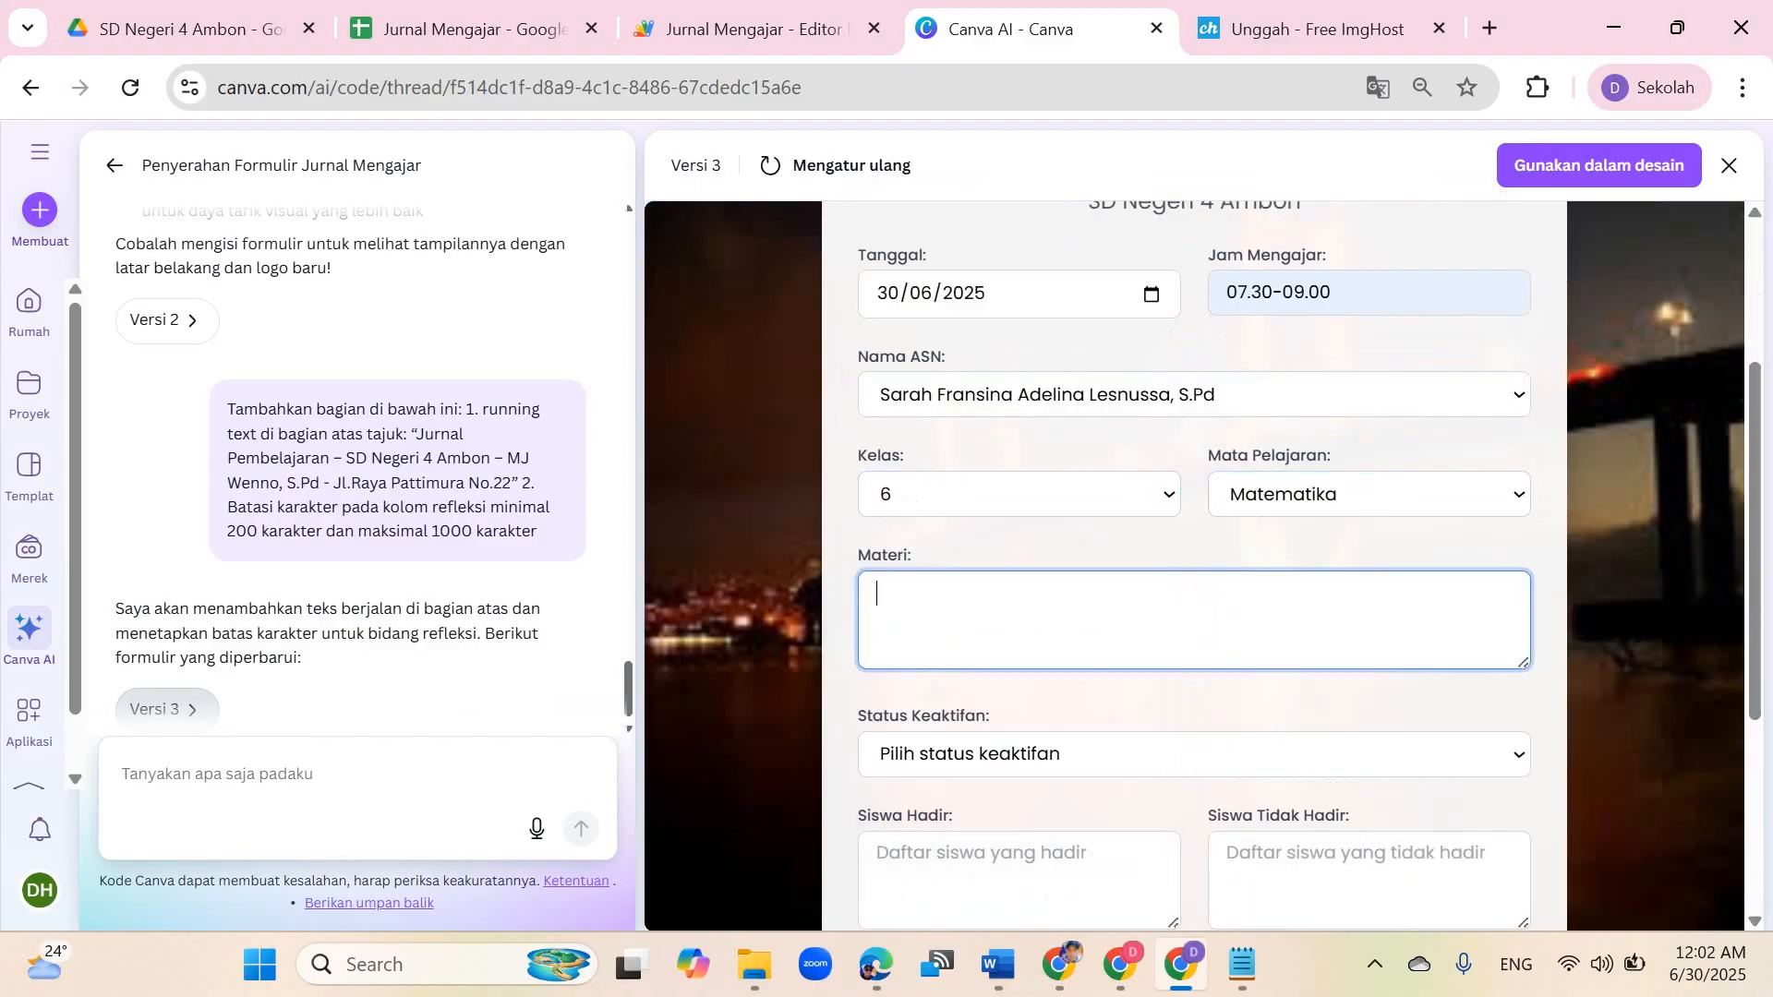
# Step: Enter the material Penjujmlahan Pecahan, status Aktif, 21 Siswa present and 4 Siswa absent
pyautogui.write('Penjujmlahan Pecahan')
pyautogui.scroll(-3, 1193, 591)
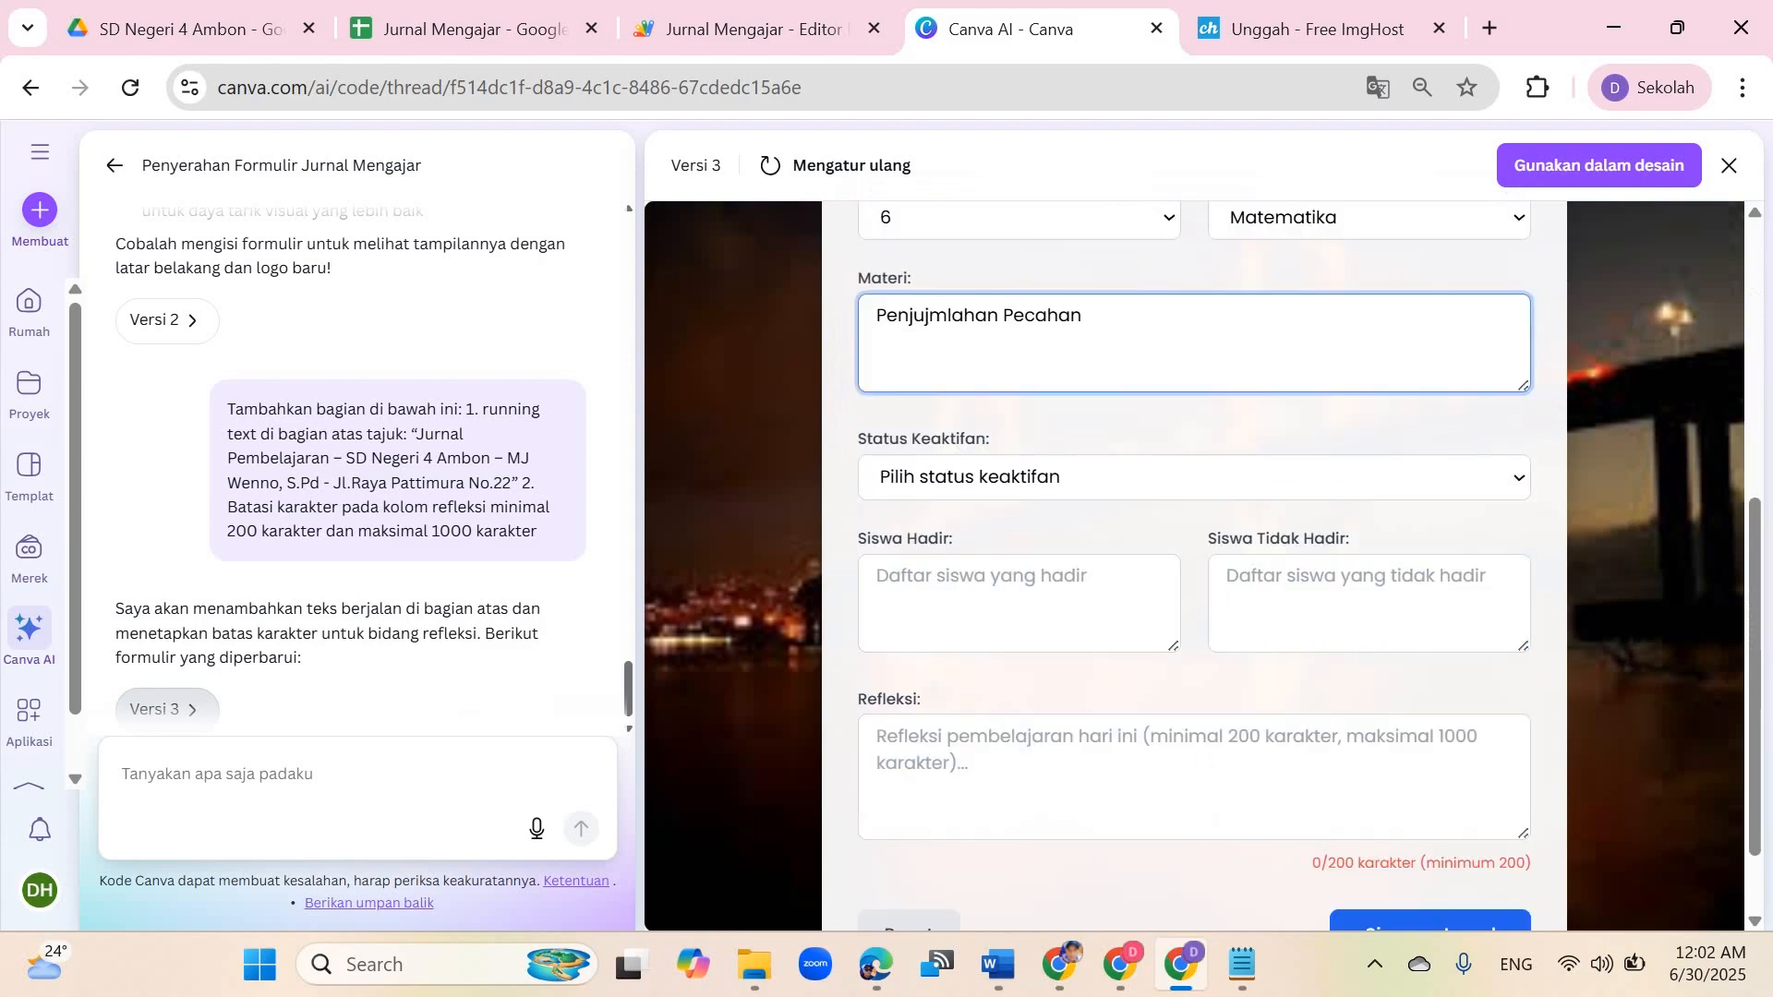
pyautogui.click(1108, 477)
pyautogui.click(1015, 558)
pyautogui.click(1018, 602)
pyautogui.write('21 Siswa')
pyautogui.press('Tab')
pyautogui.write('4 Siswa')
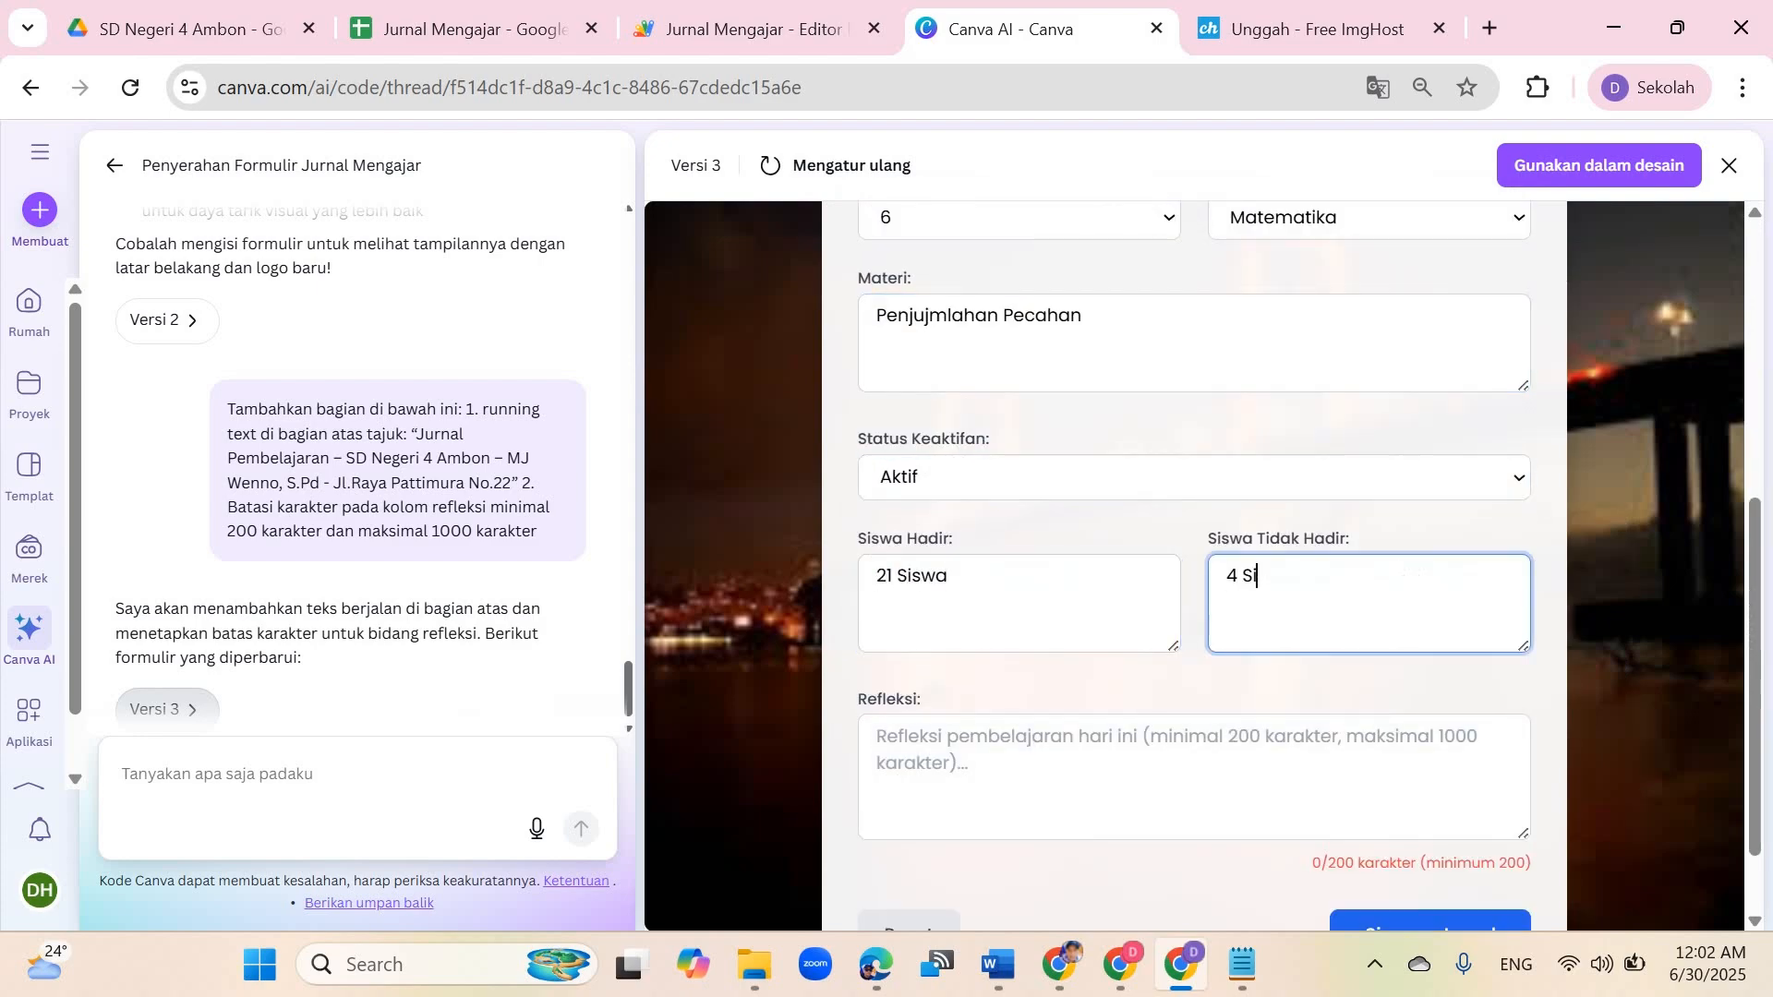
# Step: Write a reflection of over 200 characters about five students still needing help distinguishing place value
pyautogui.press('Tab')
pyautogui.write('Proses pe')
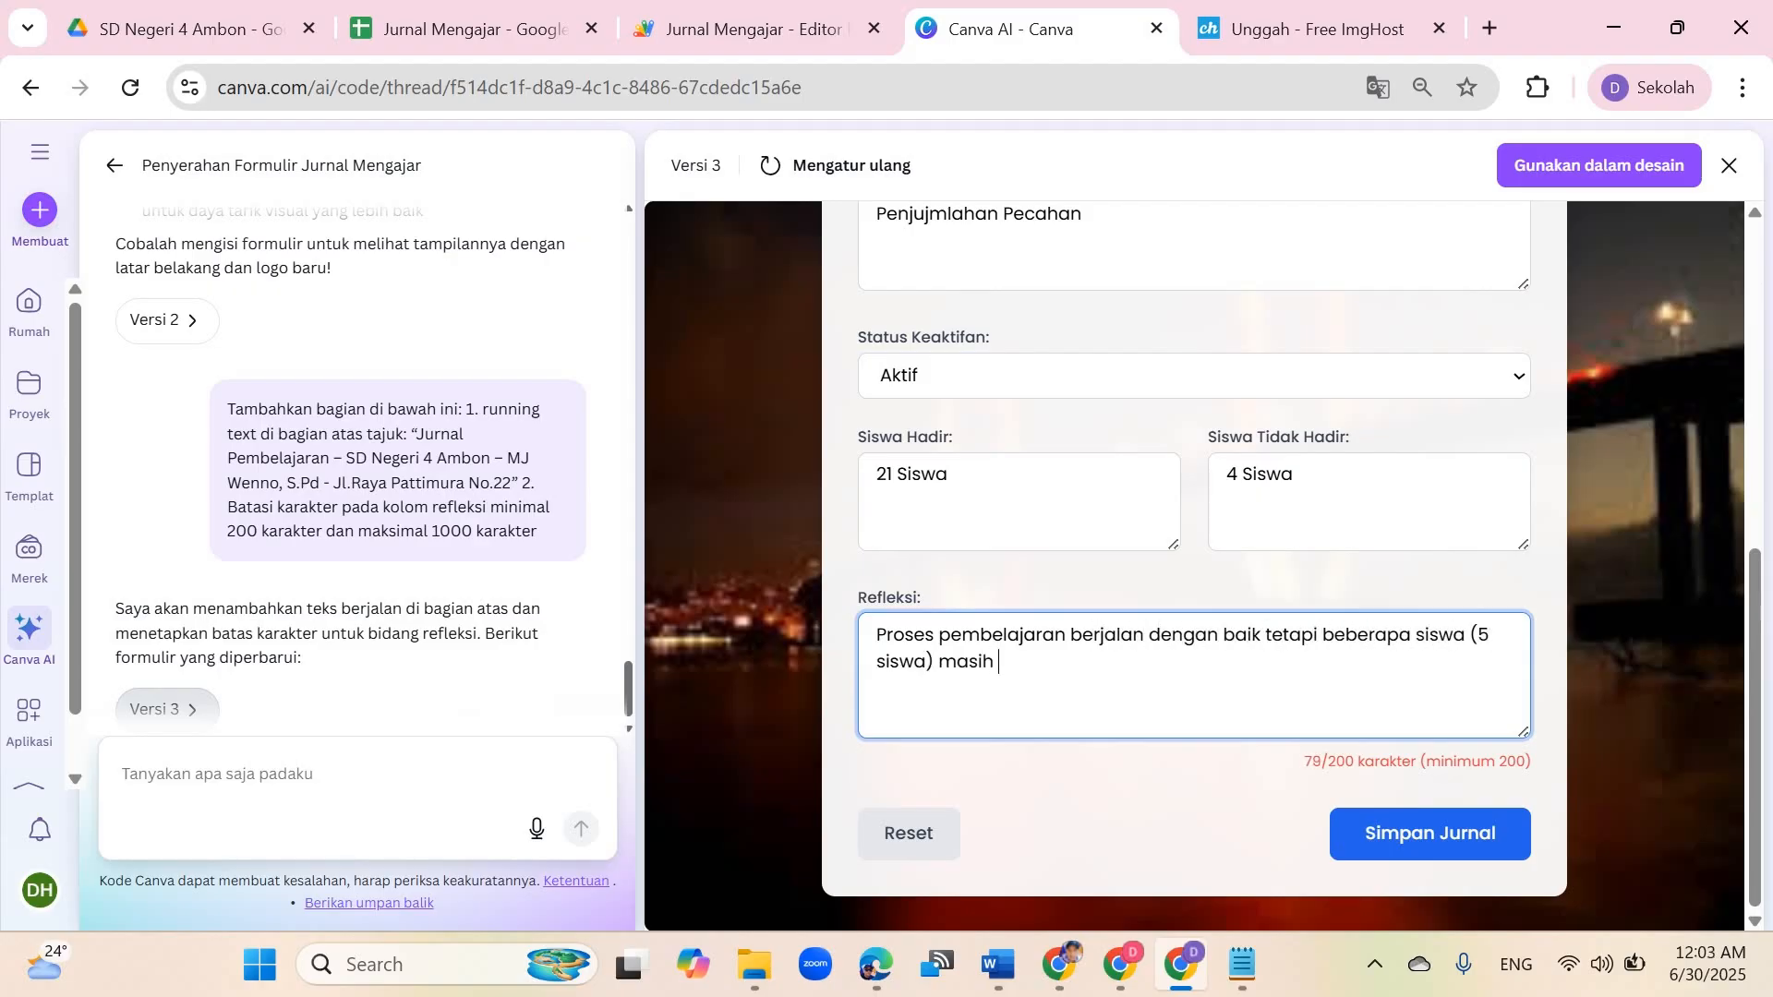
pyautogui.write('husus atau pengulangan materi. Hal ini disebabkan karena s')
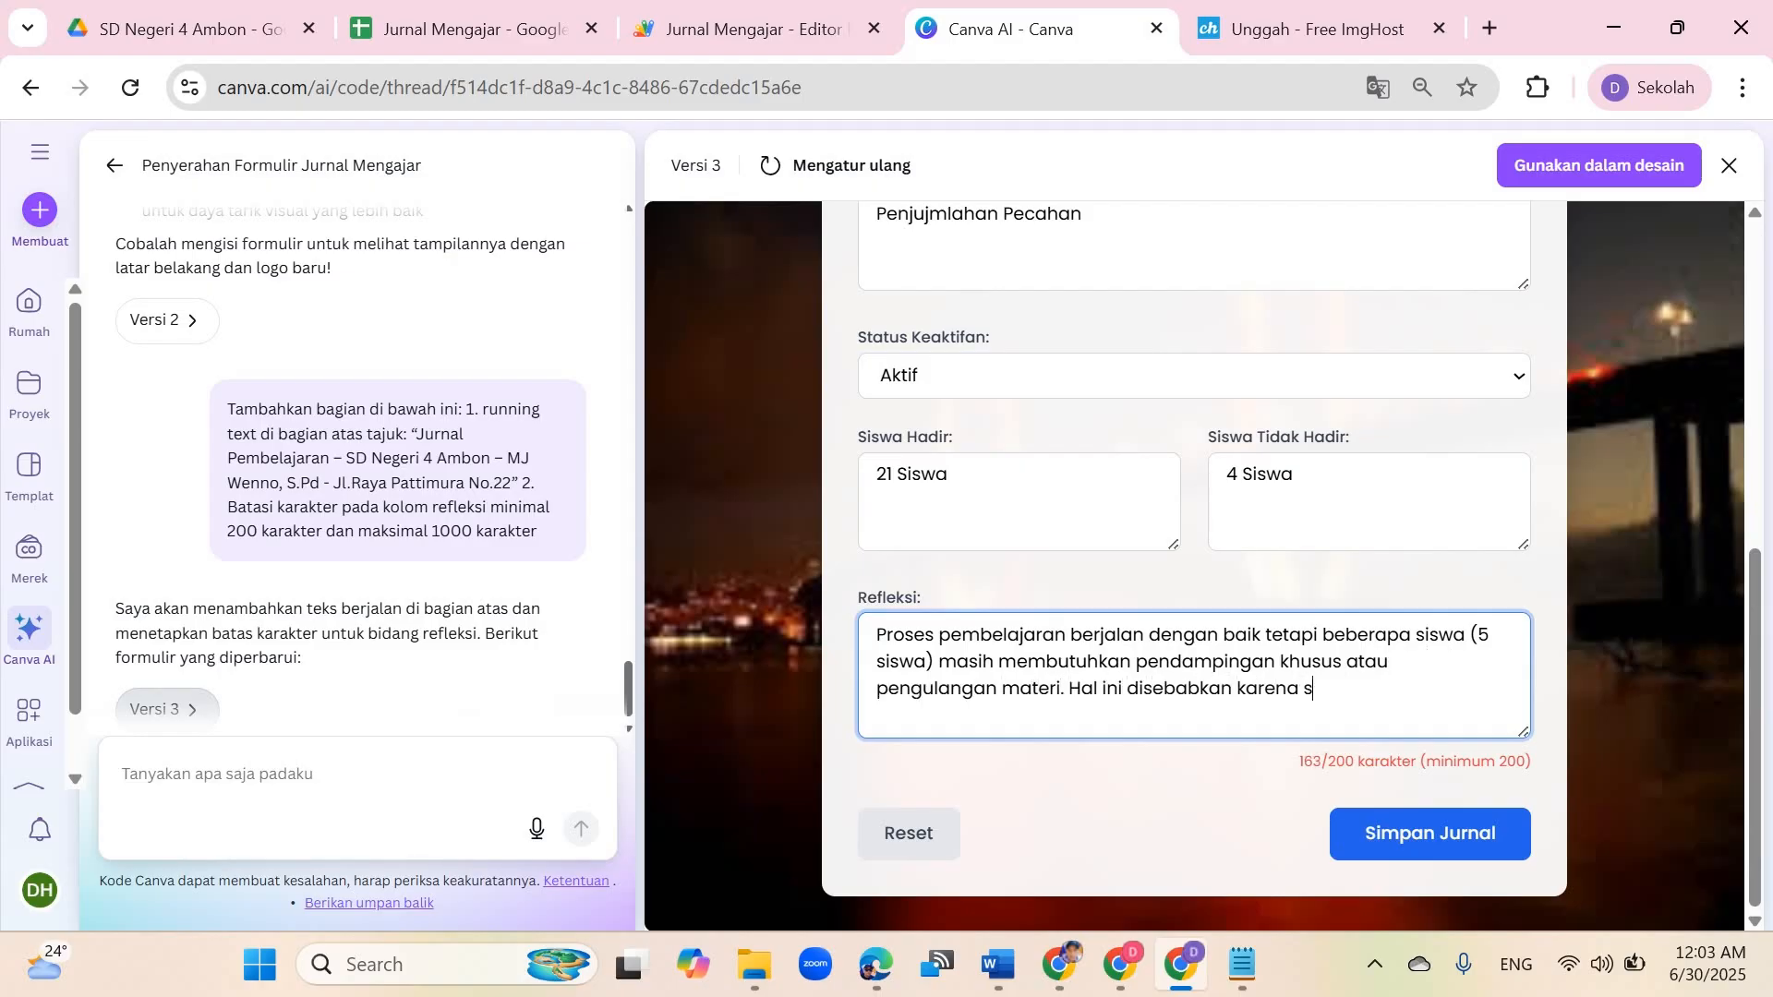
pyautogui.write('a membedakan nilai tempat')
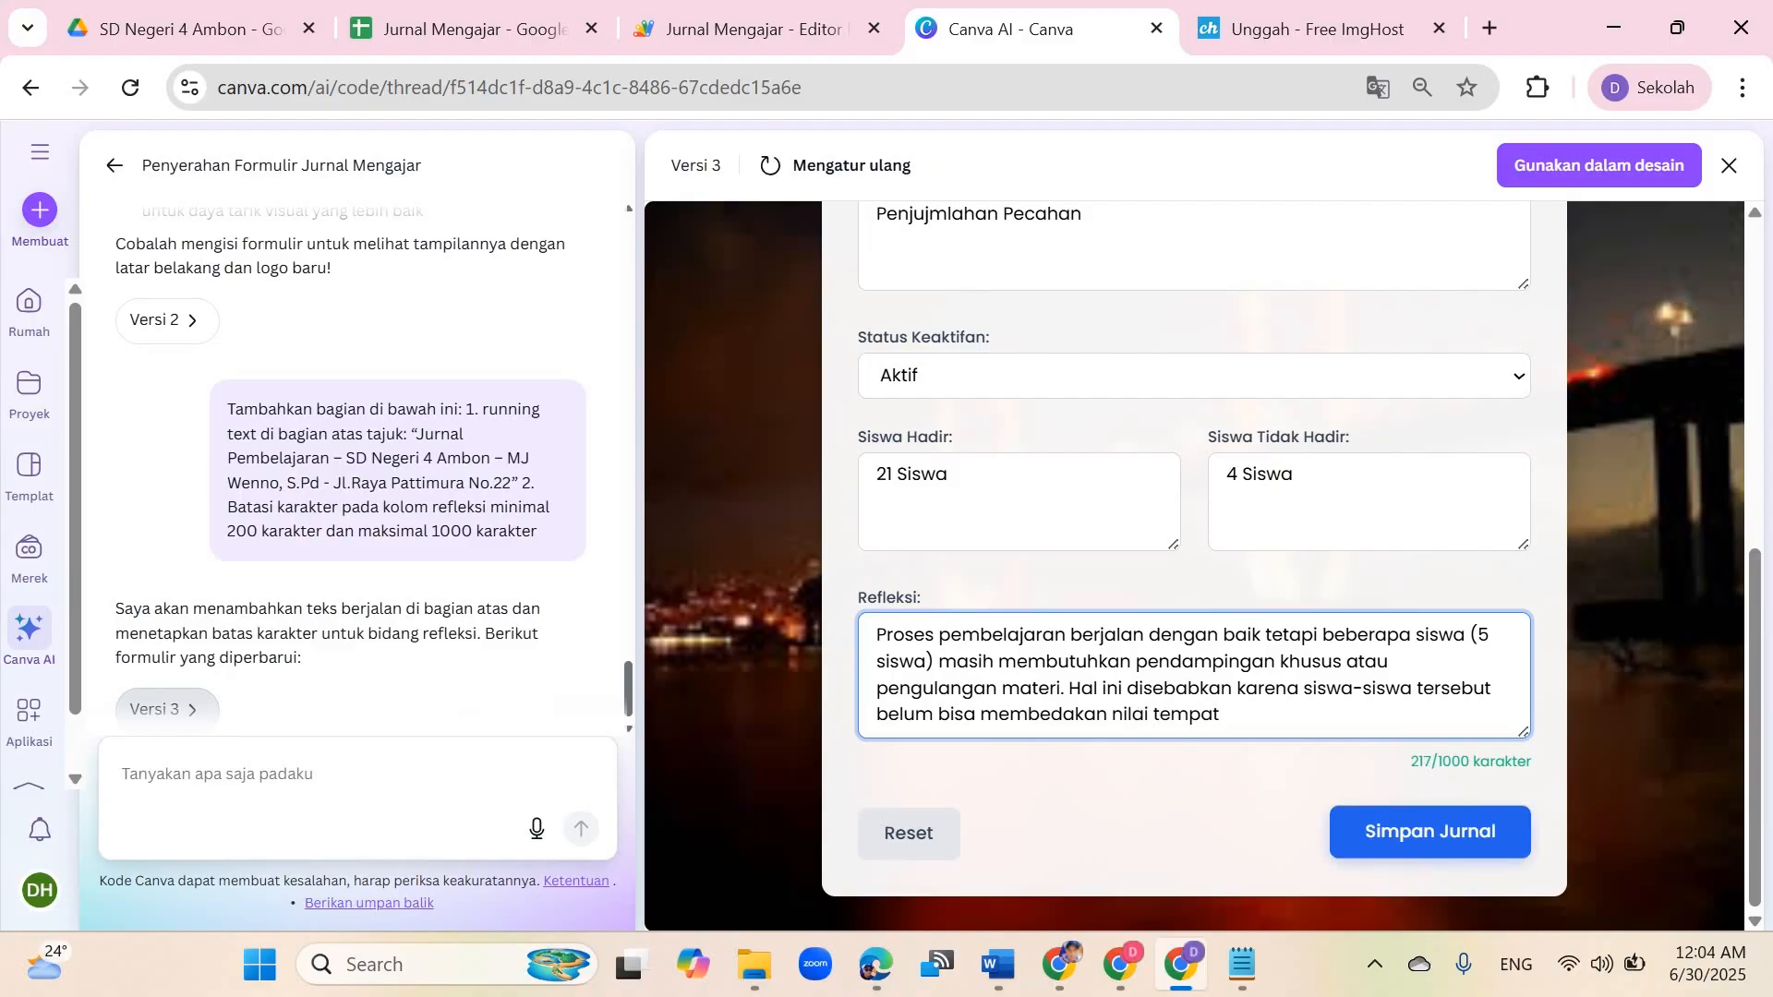
# Step: Submit the journal and close the save confirmation
pyautogui.click(1429, 831)
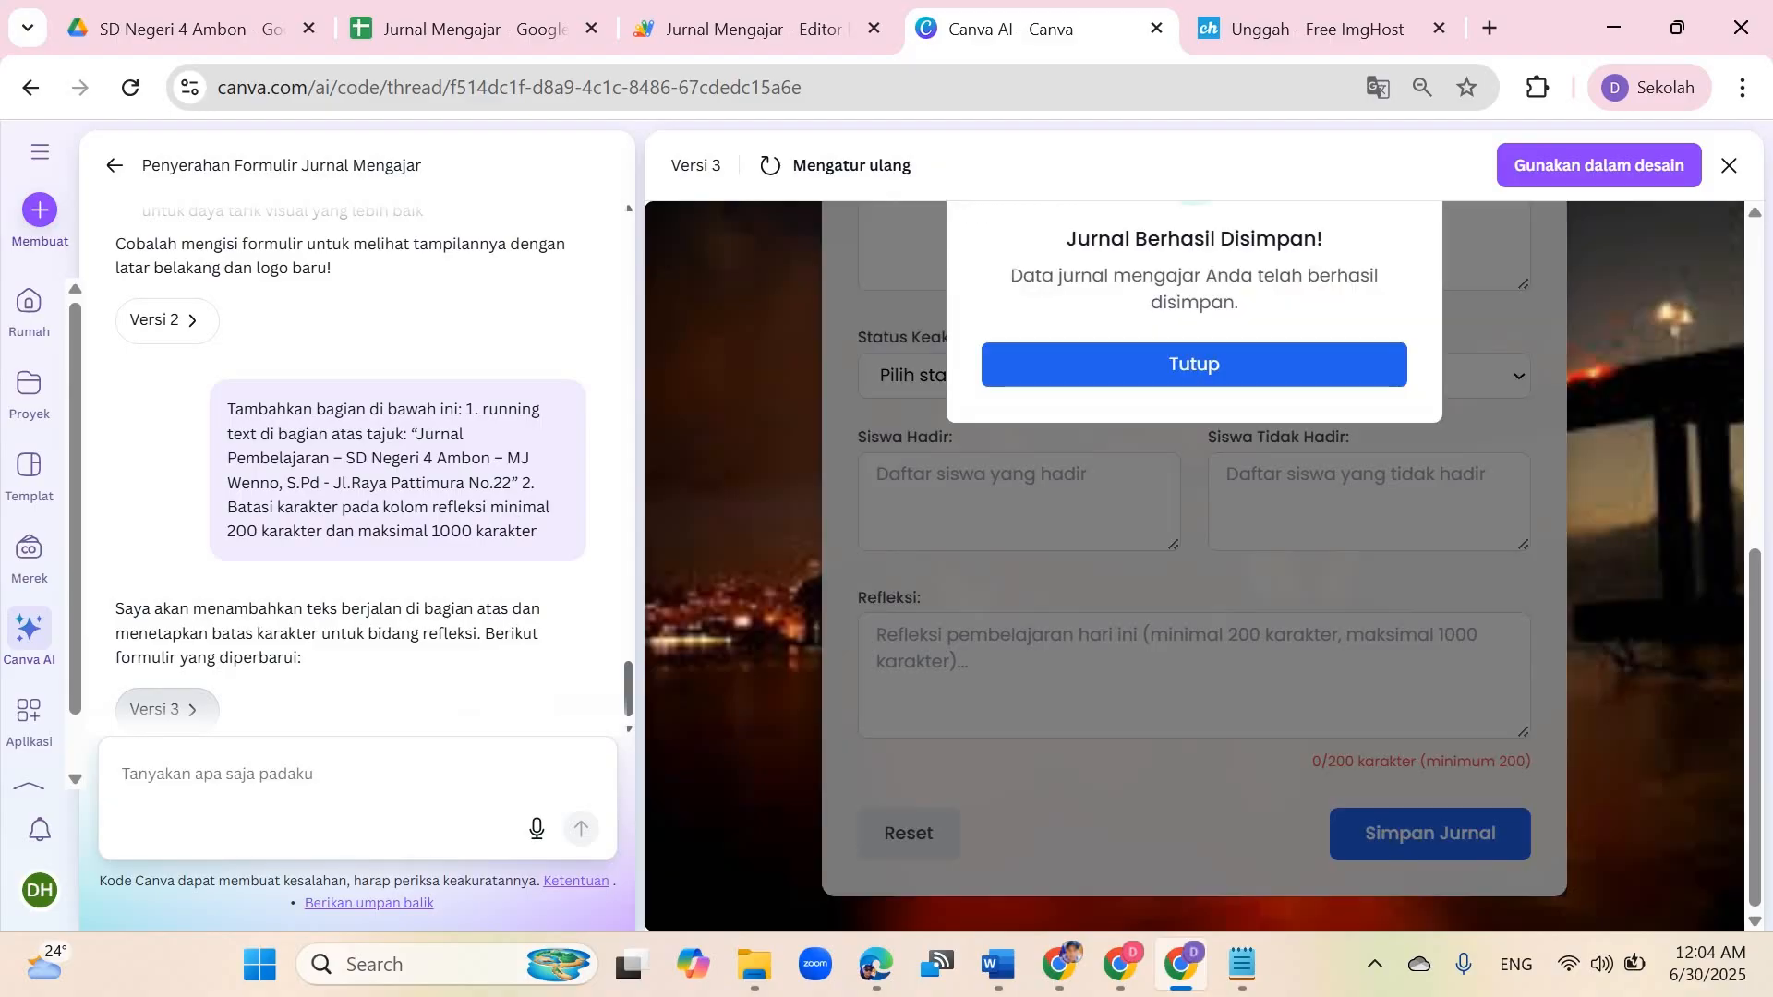
pyautogui.scroll(3, 1194, 565)
pyautogui.click(1193, 641)
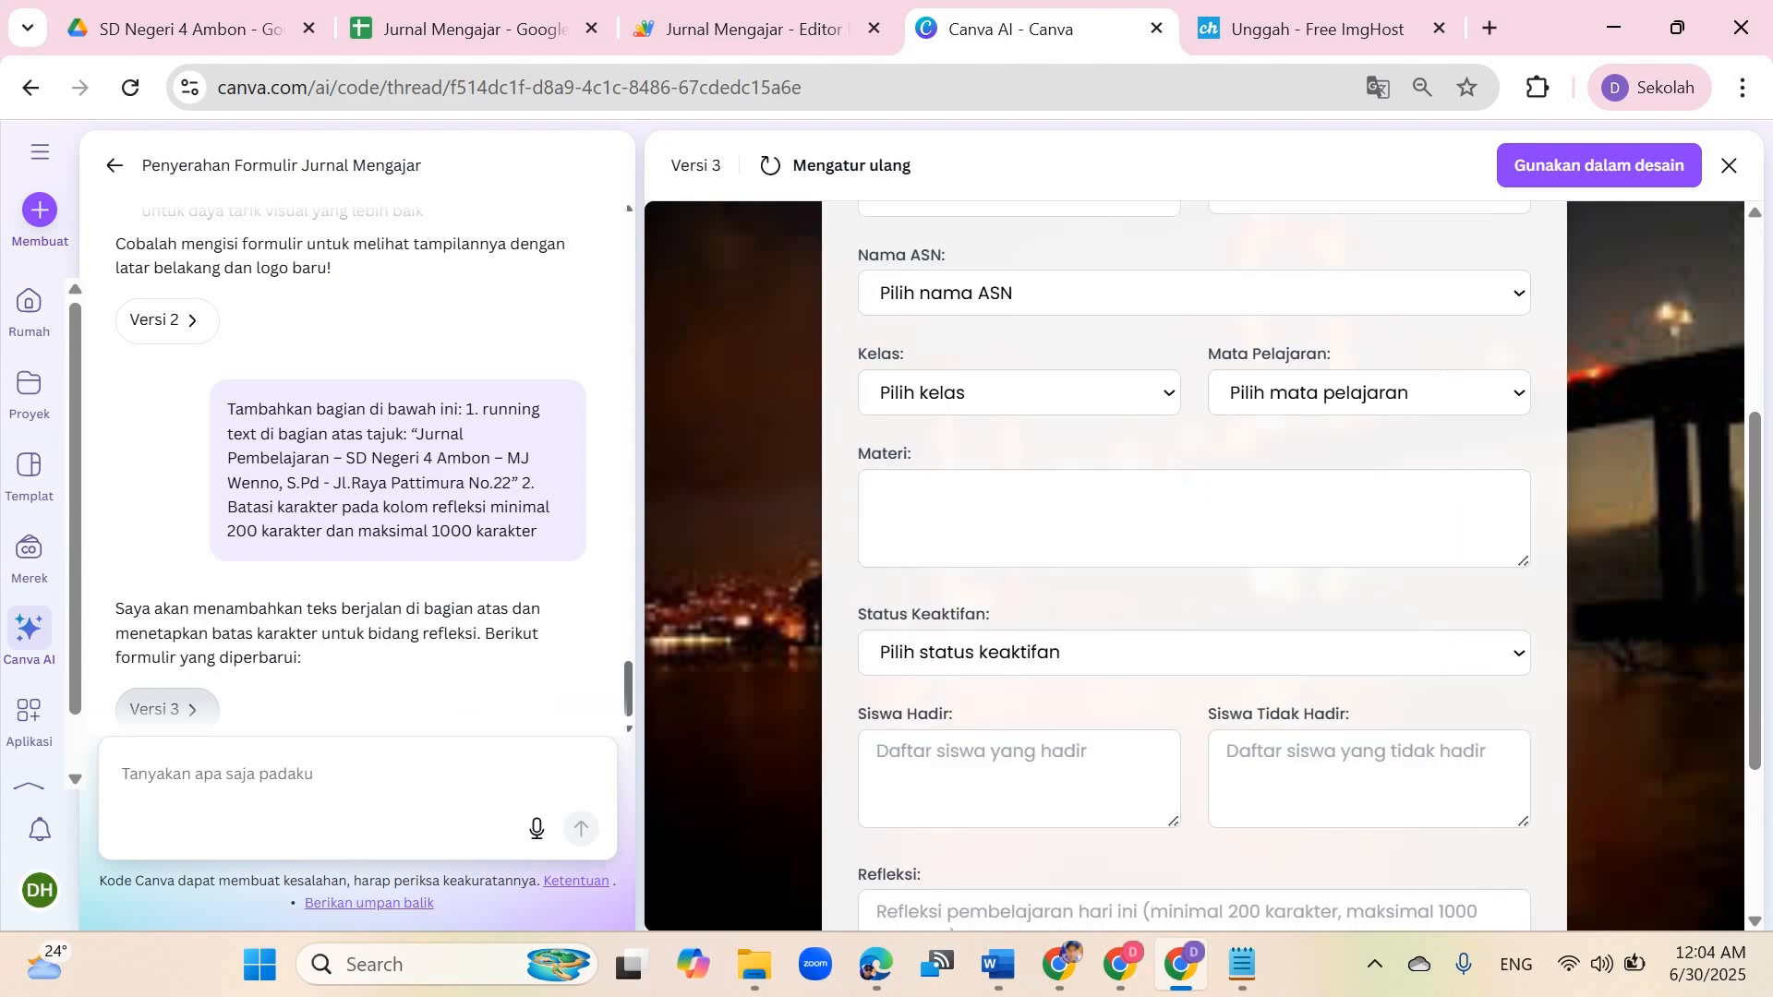
# Step: Widen the Nama ASN column in the spreadsheet and check the dates of the journal rows
pyautogui.click(471, 29)
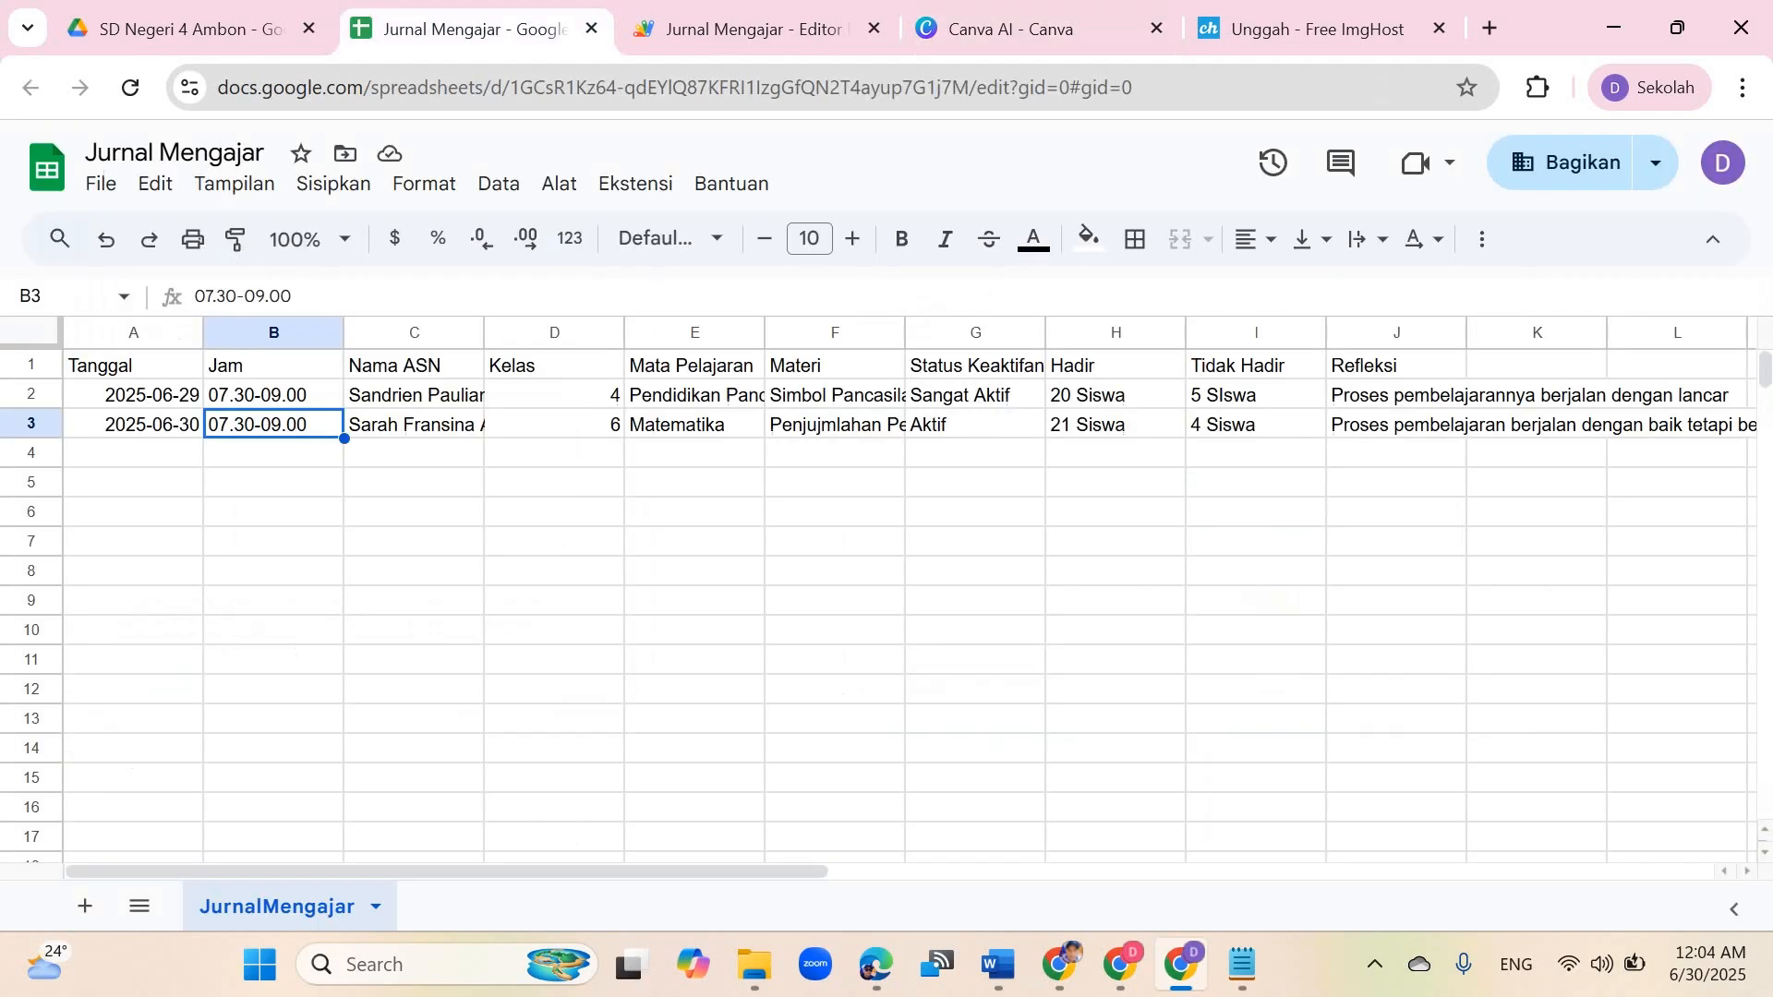
pyautogui.click(413, 453)
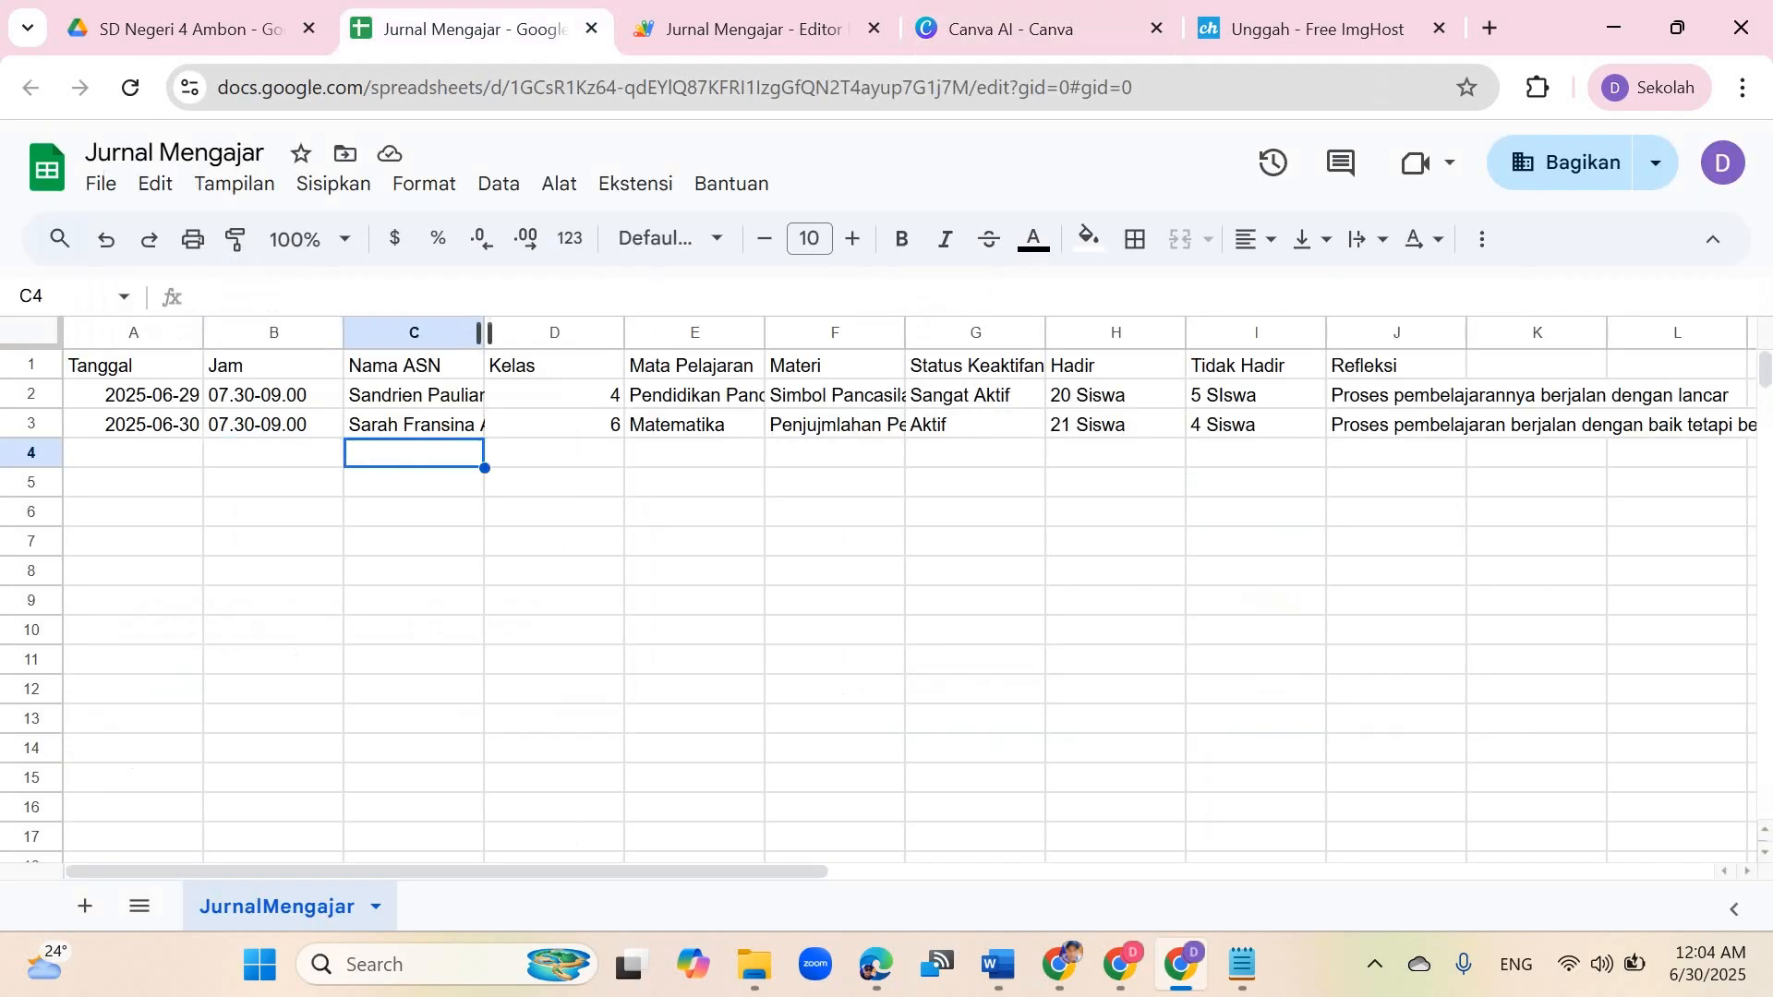
pyautogui.moveTo(483, 332); pyautogui.dragTo(745, 333)
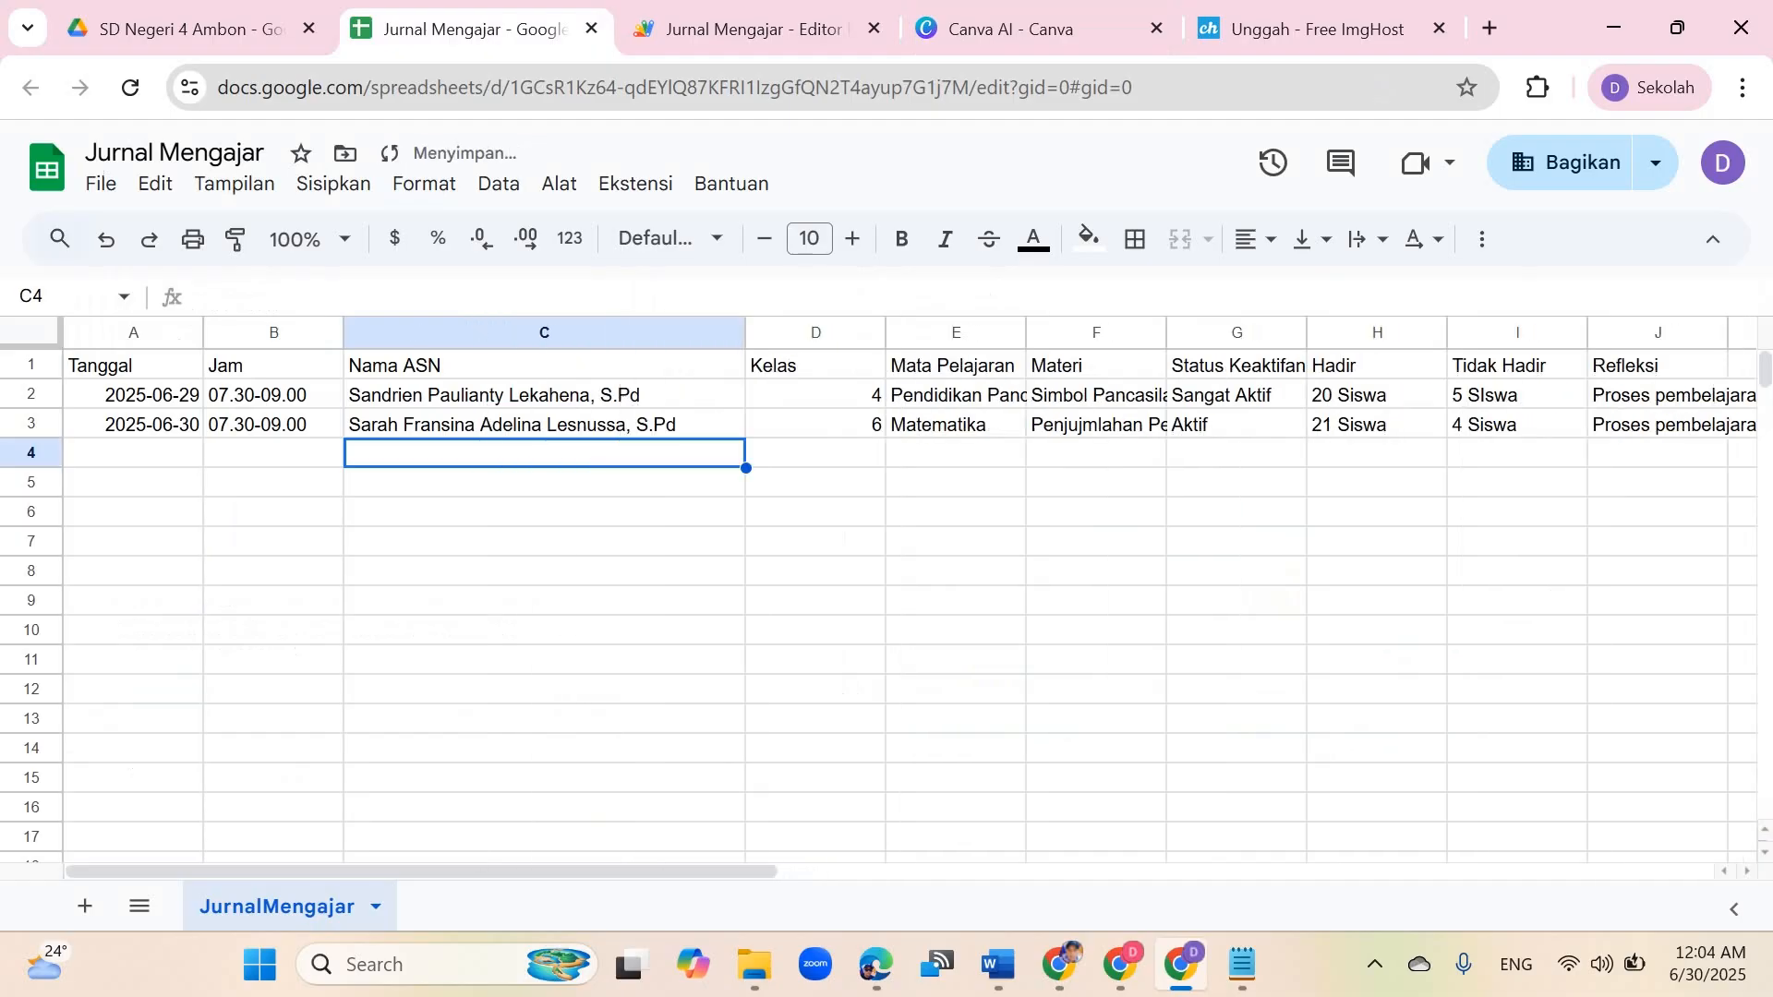
pyautogui.click(572, 512)
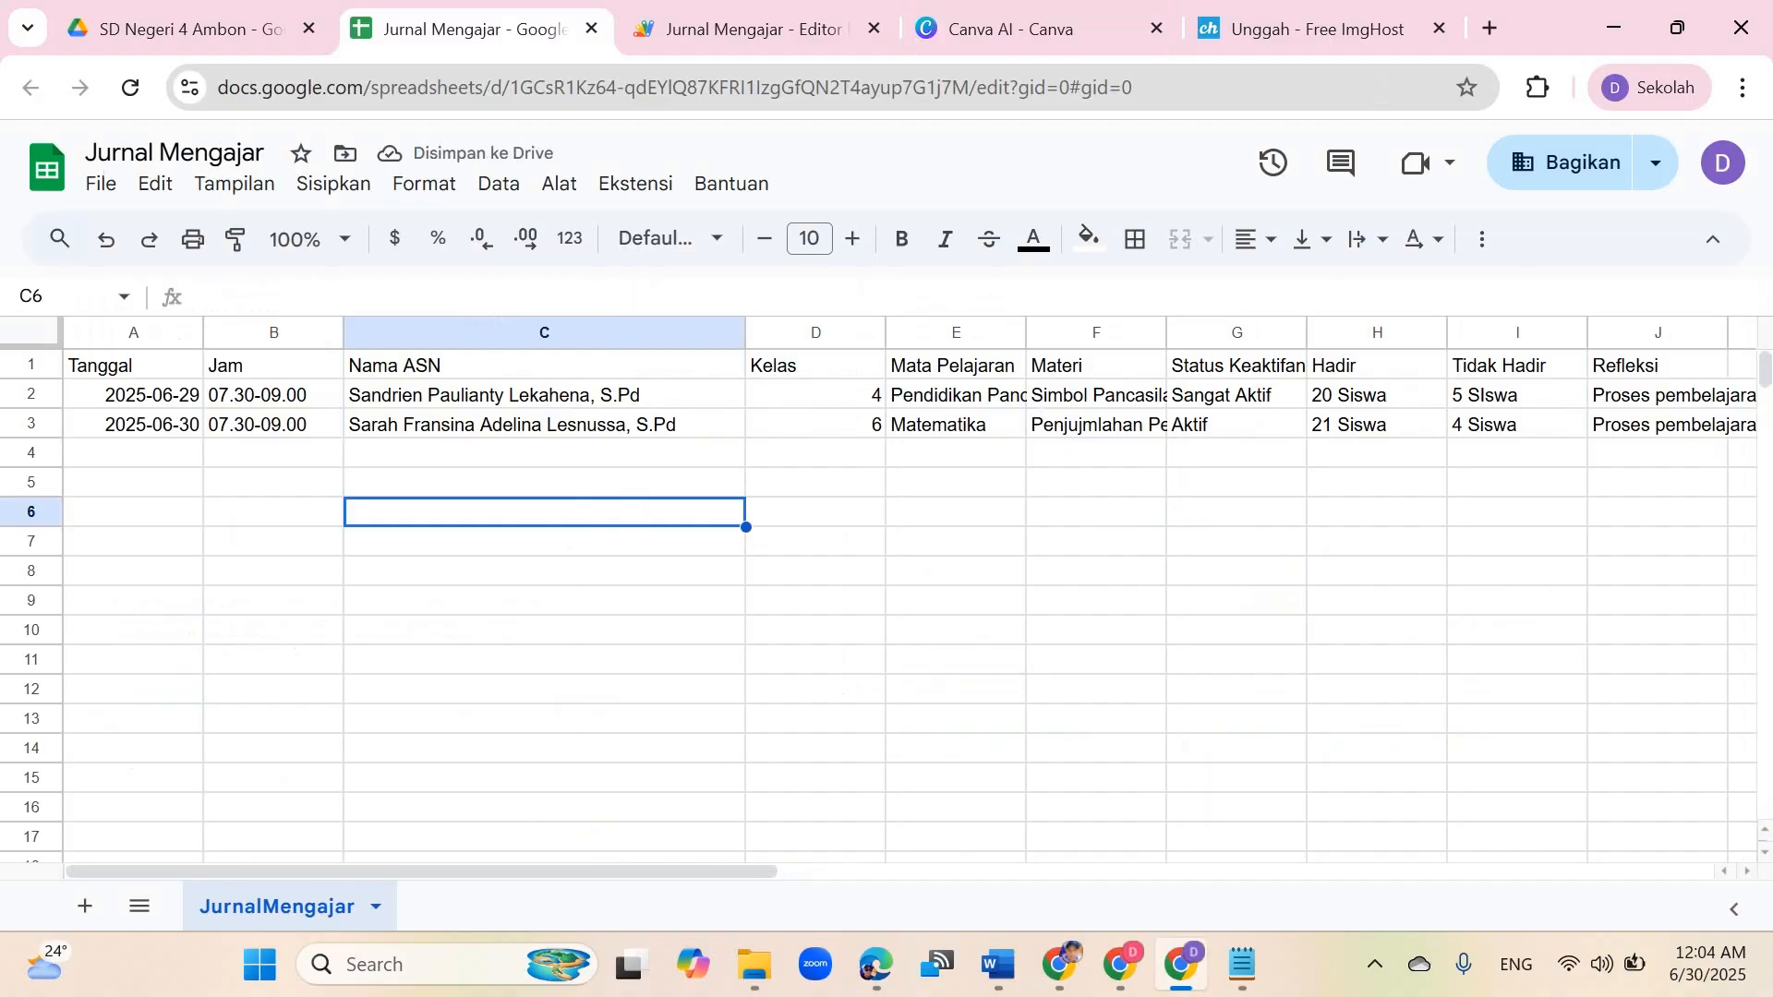
pyautogui.click(134, 396)
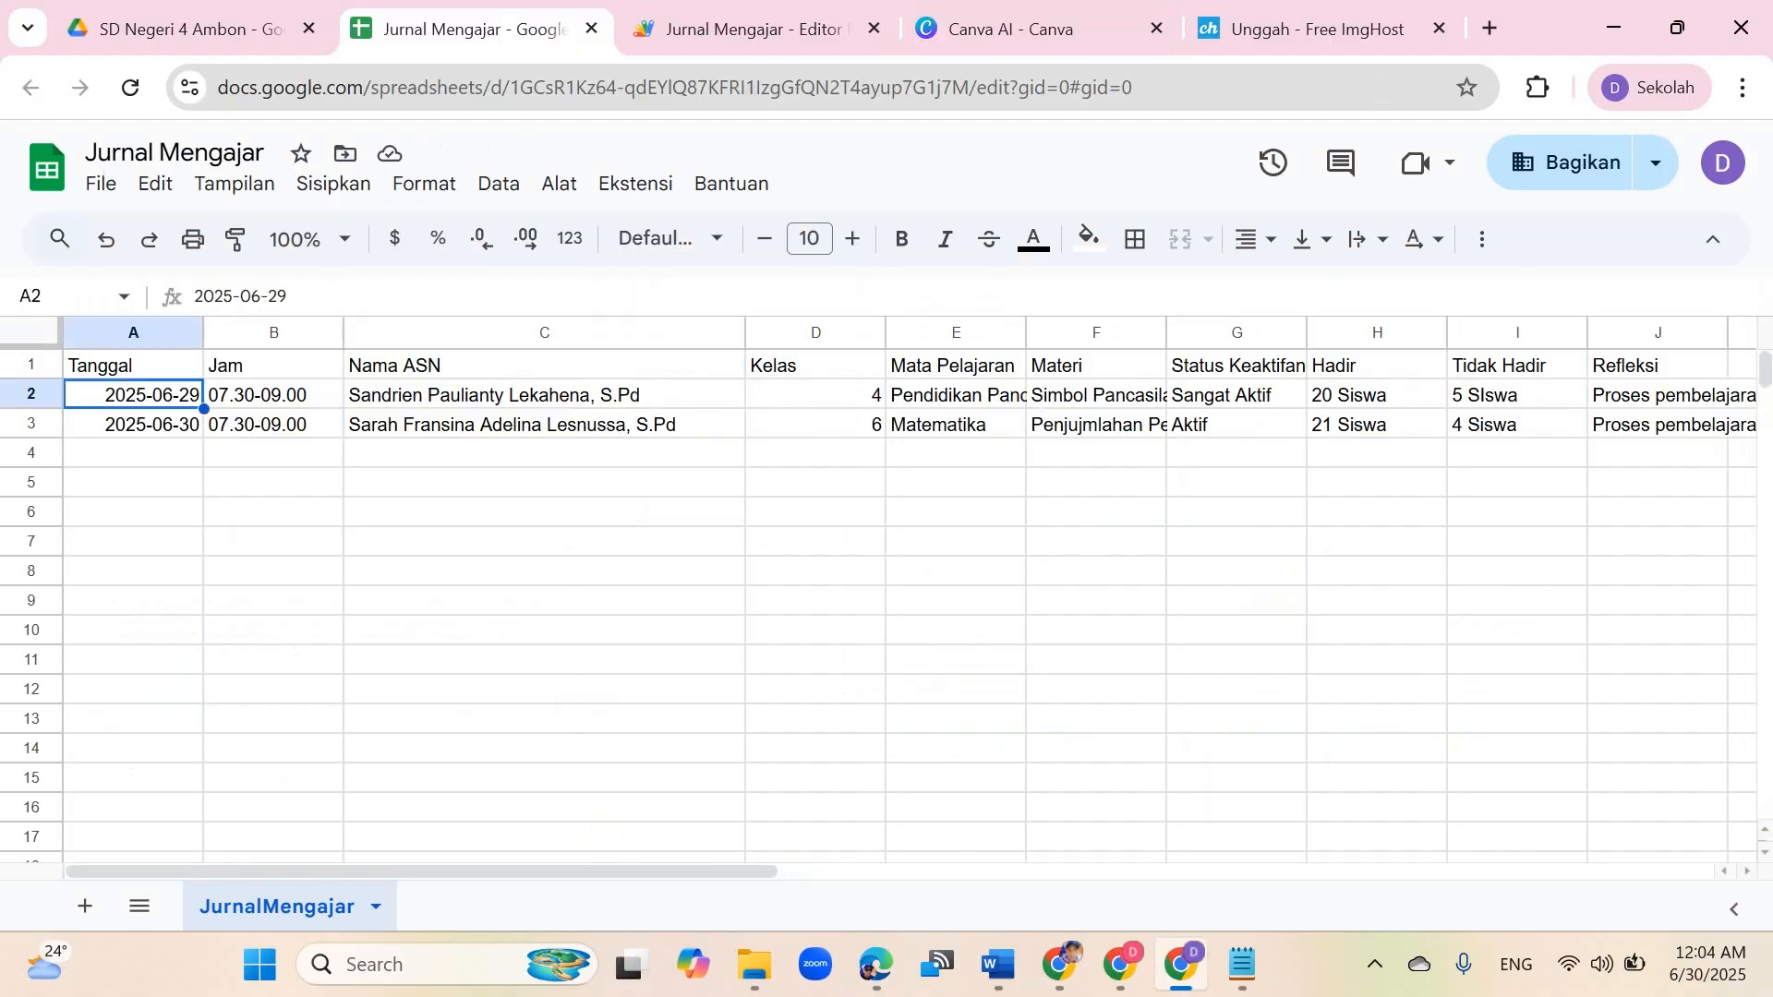
pyautogui.click(134, 425)
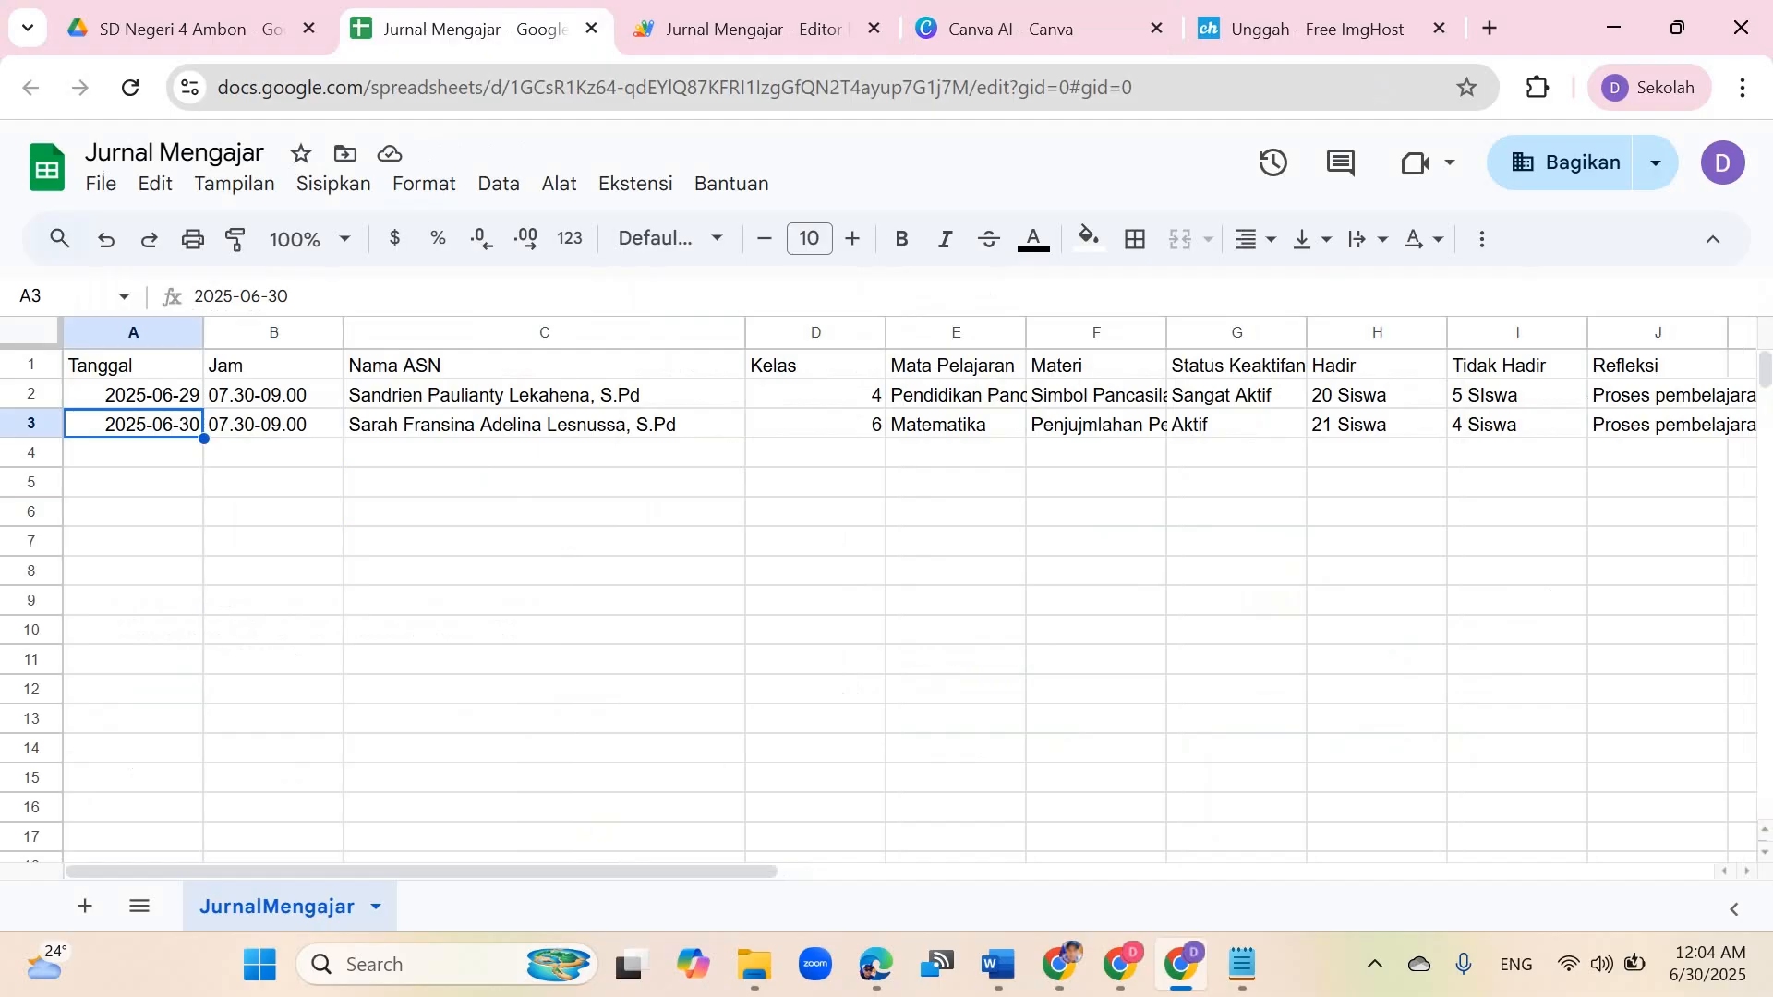
pyautogui.click(134, 395)
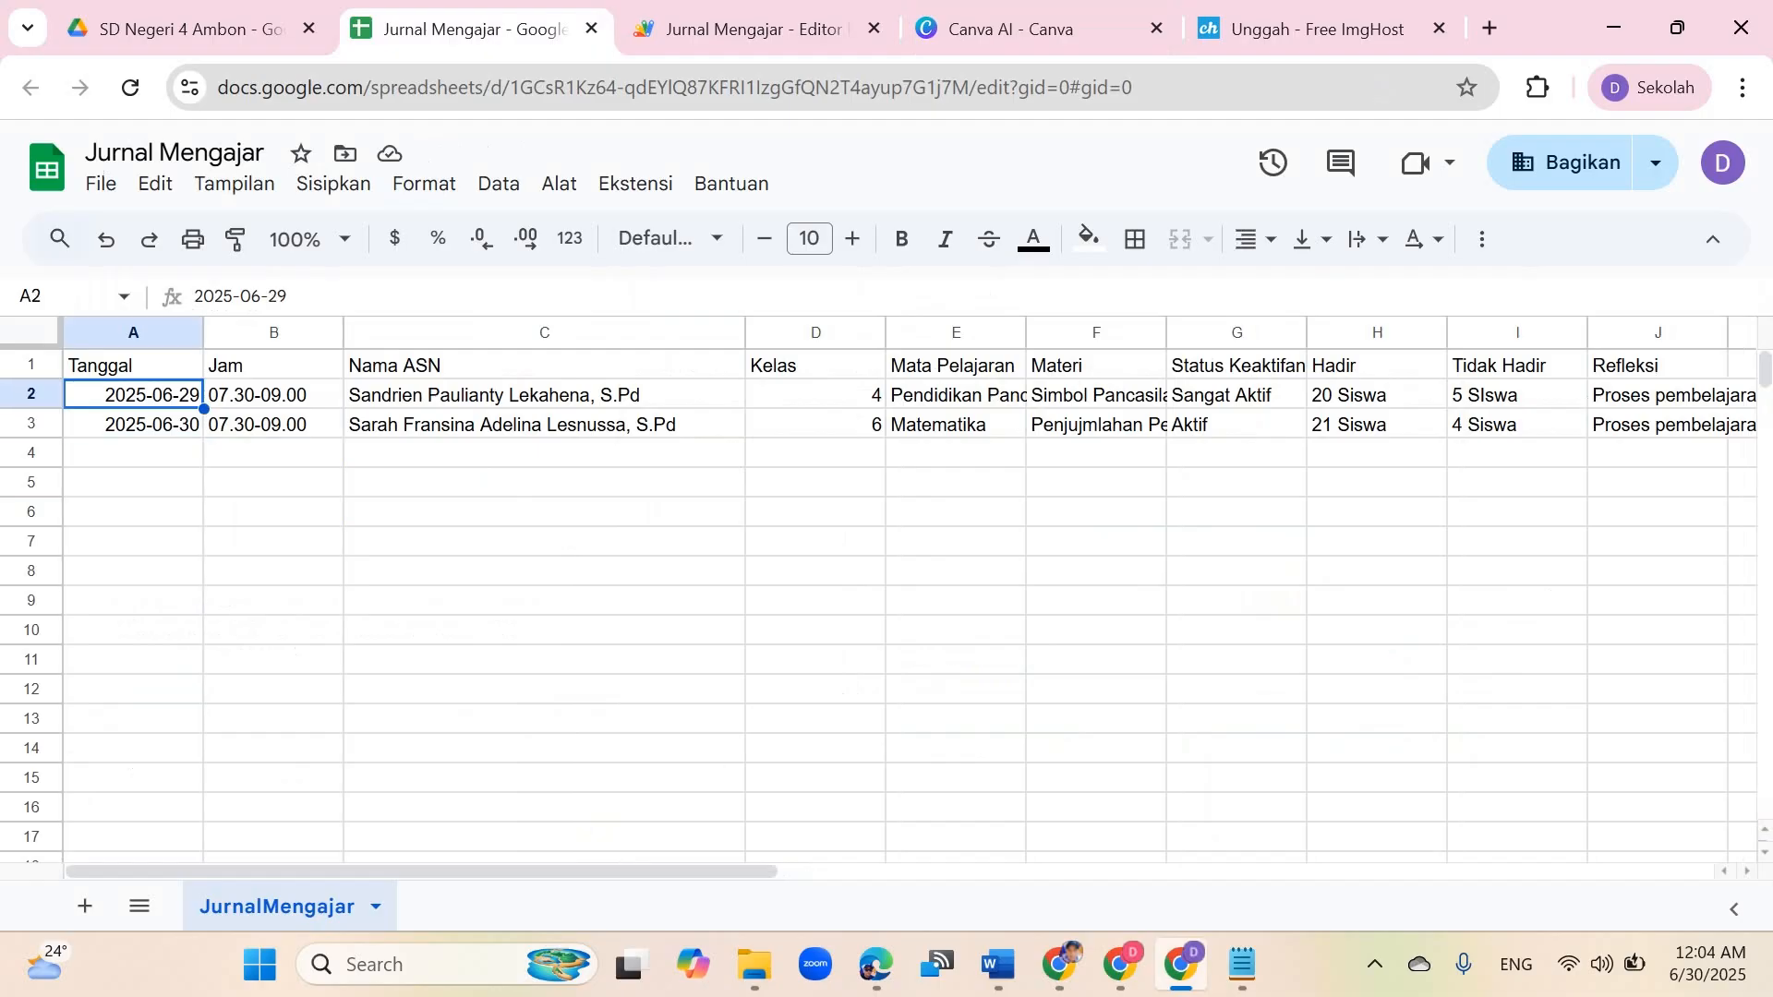
# Step: Return to the Canva form preview and review the cleared fields
pyautogui.click(1181, 964)
pyautogui.click(1181, 964)
pyautogui.click(1025, 28)
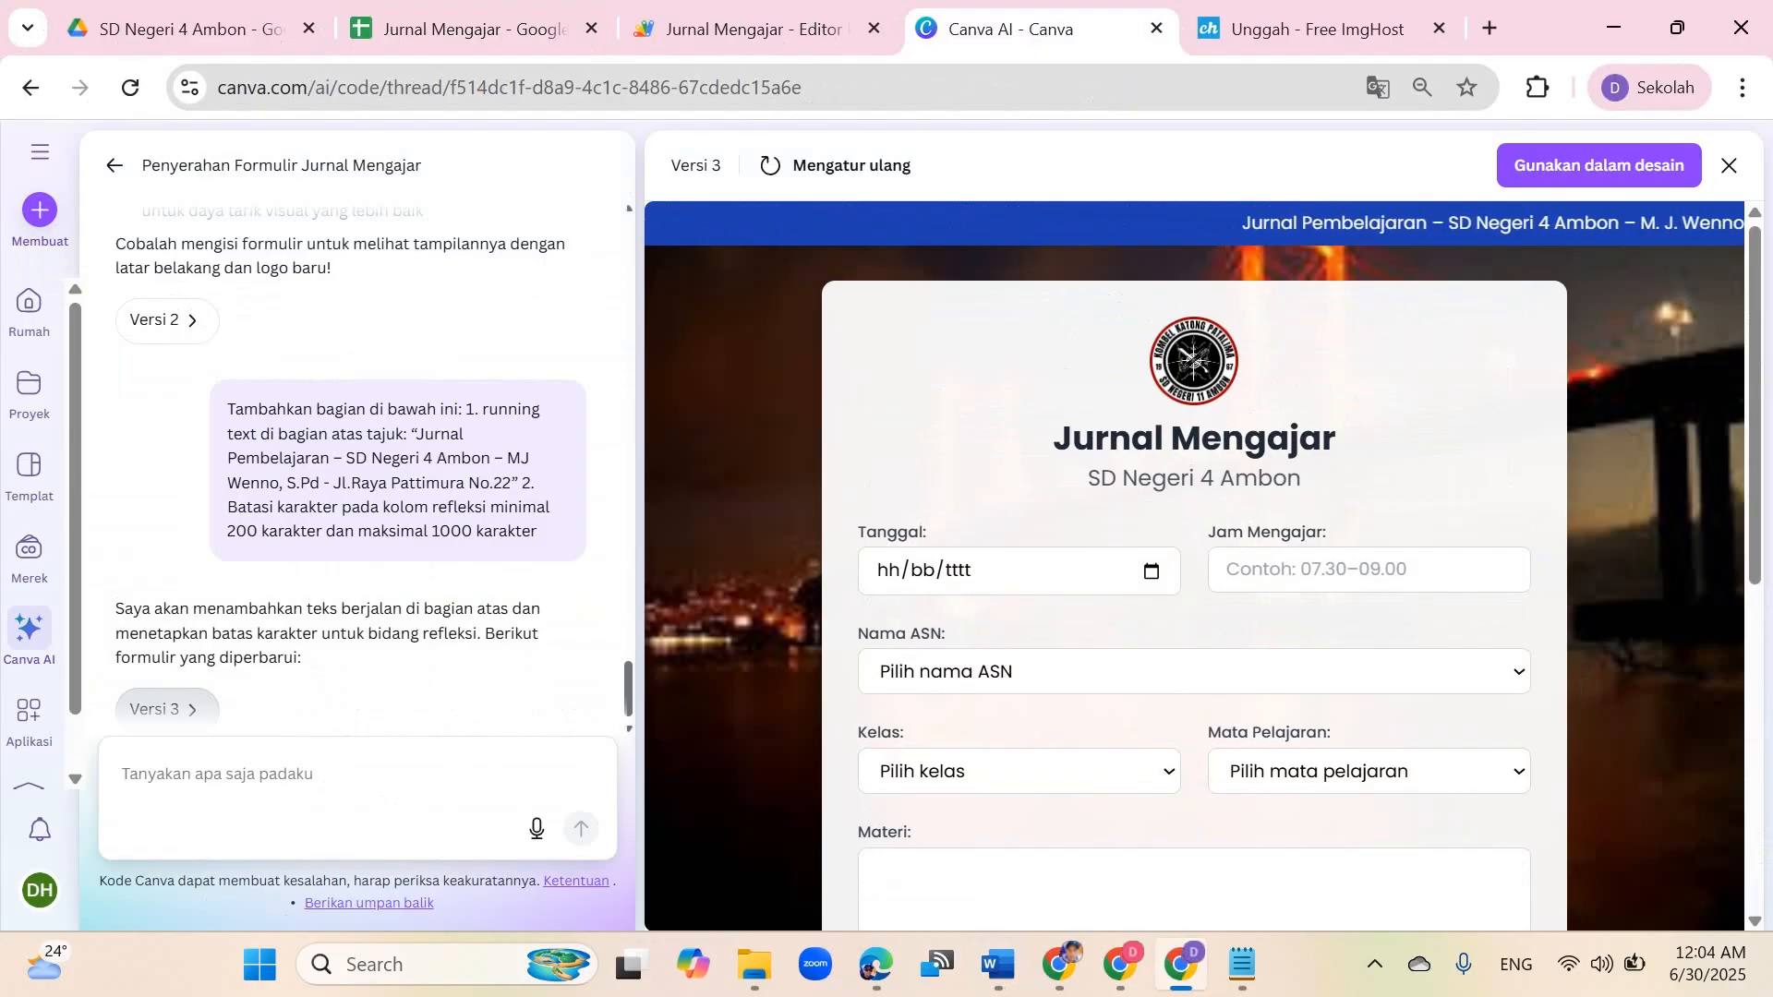
pyautogui.scroll(-6, 1193, 565)
pyautogui.scroll(-1, 1194, 565)
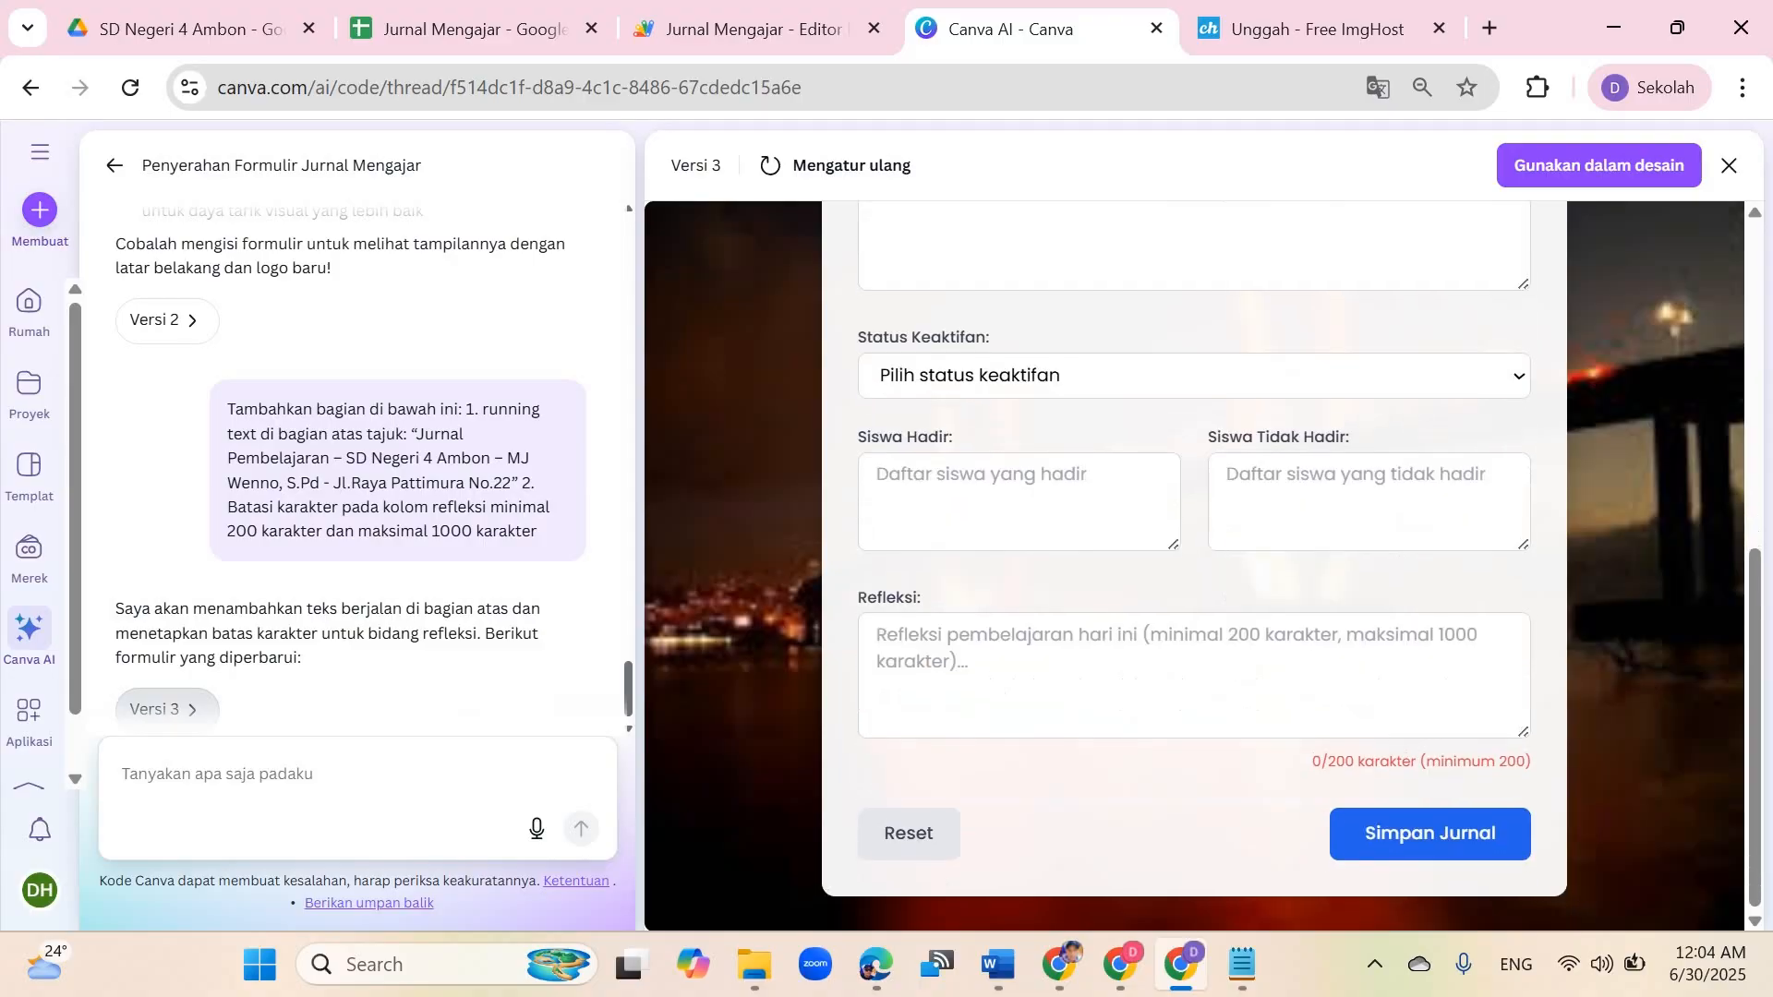
# Step: Compare the Canva form preview with the published SD Negeri 11 Ambon journal site, scrolling back to its top
pyautogui.scroll(8, 1194, 565)
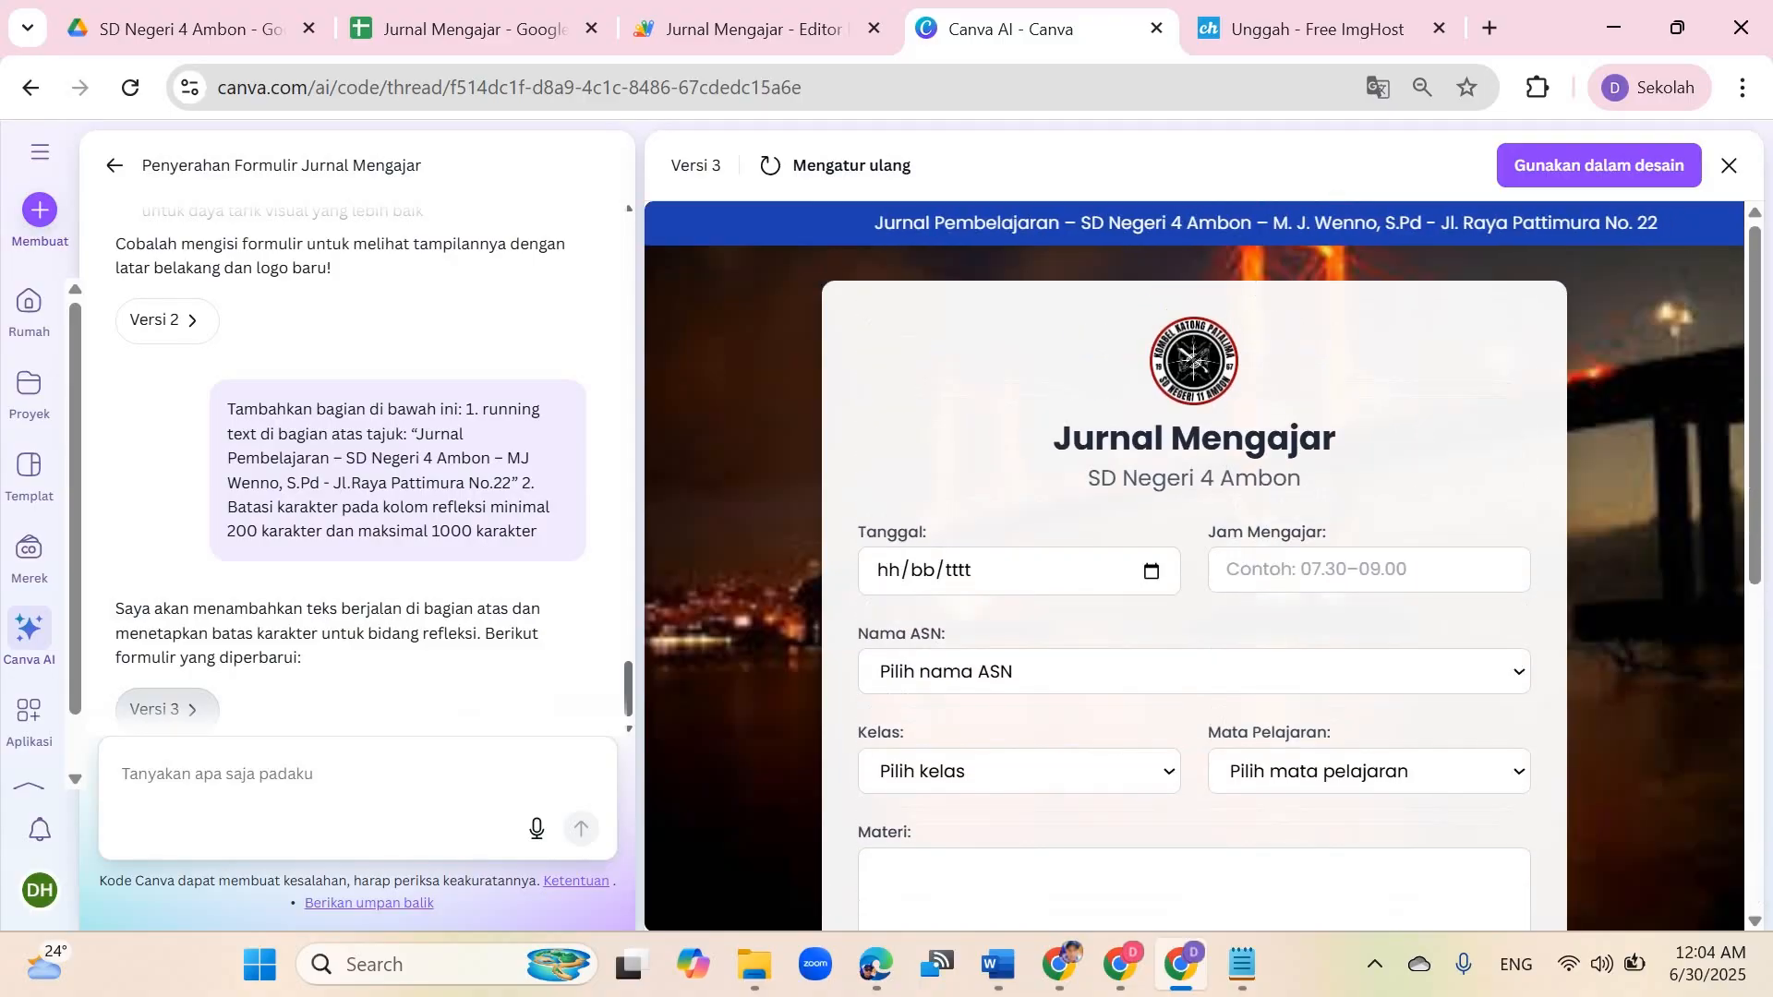
pyautogui.hotkey('alt', 'Tab')
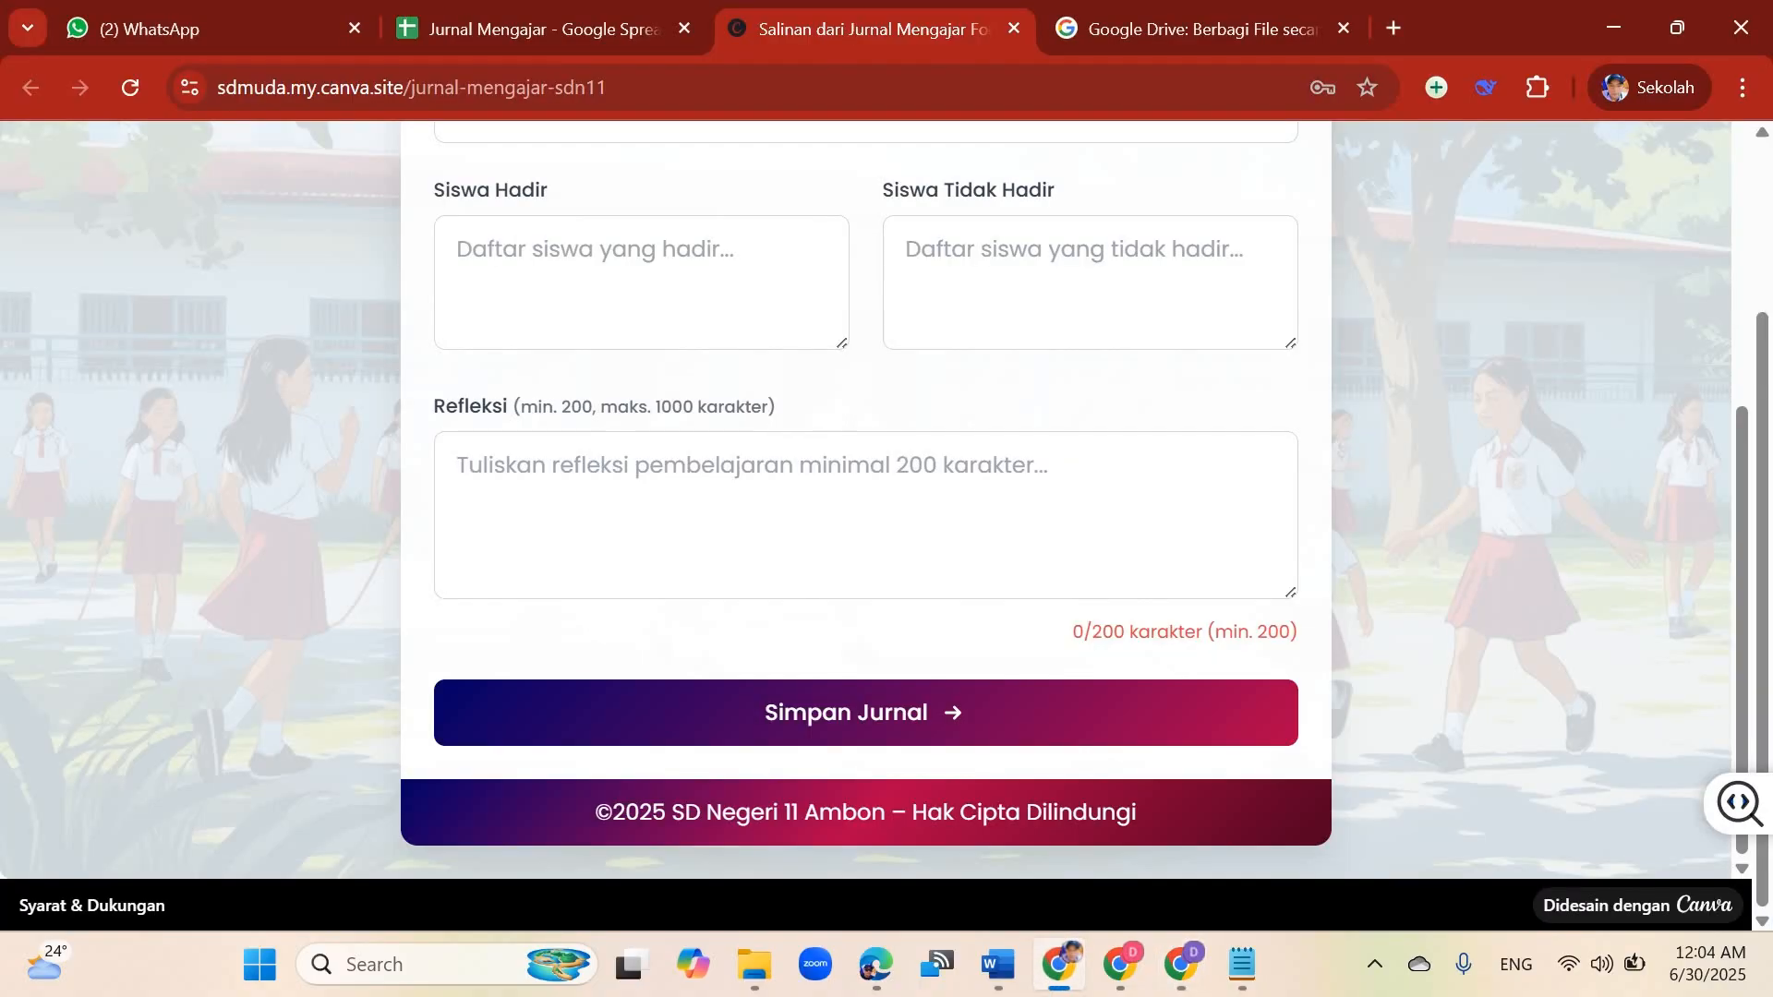
pyautogui.scroll(1, 866, 498)
pyautogui.scroll(10, 1051, 205)
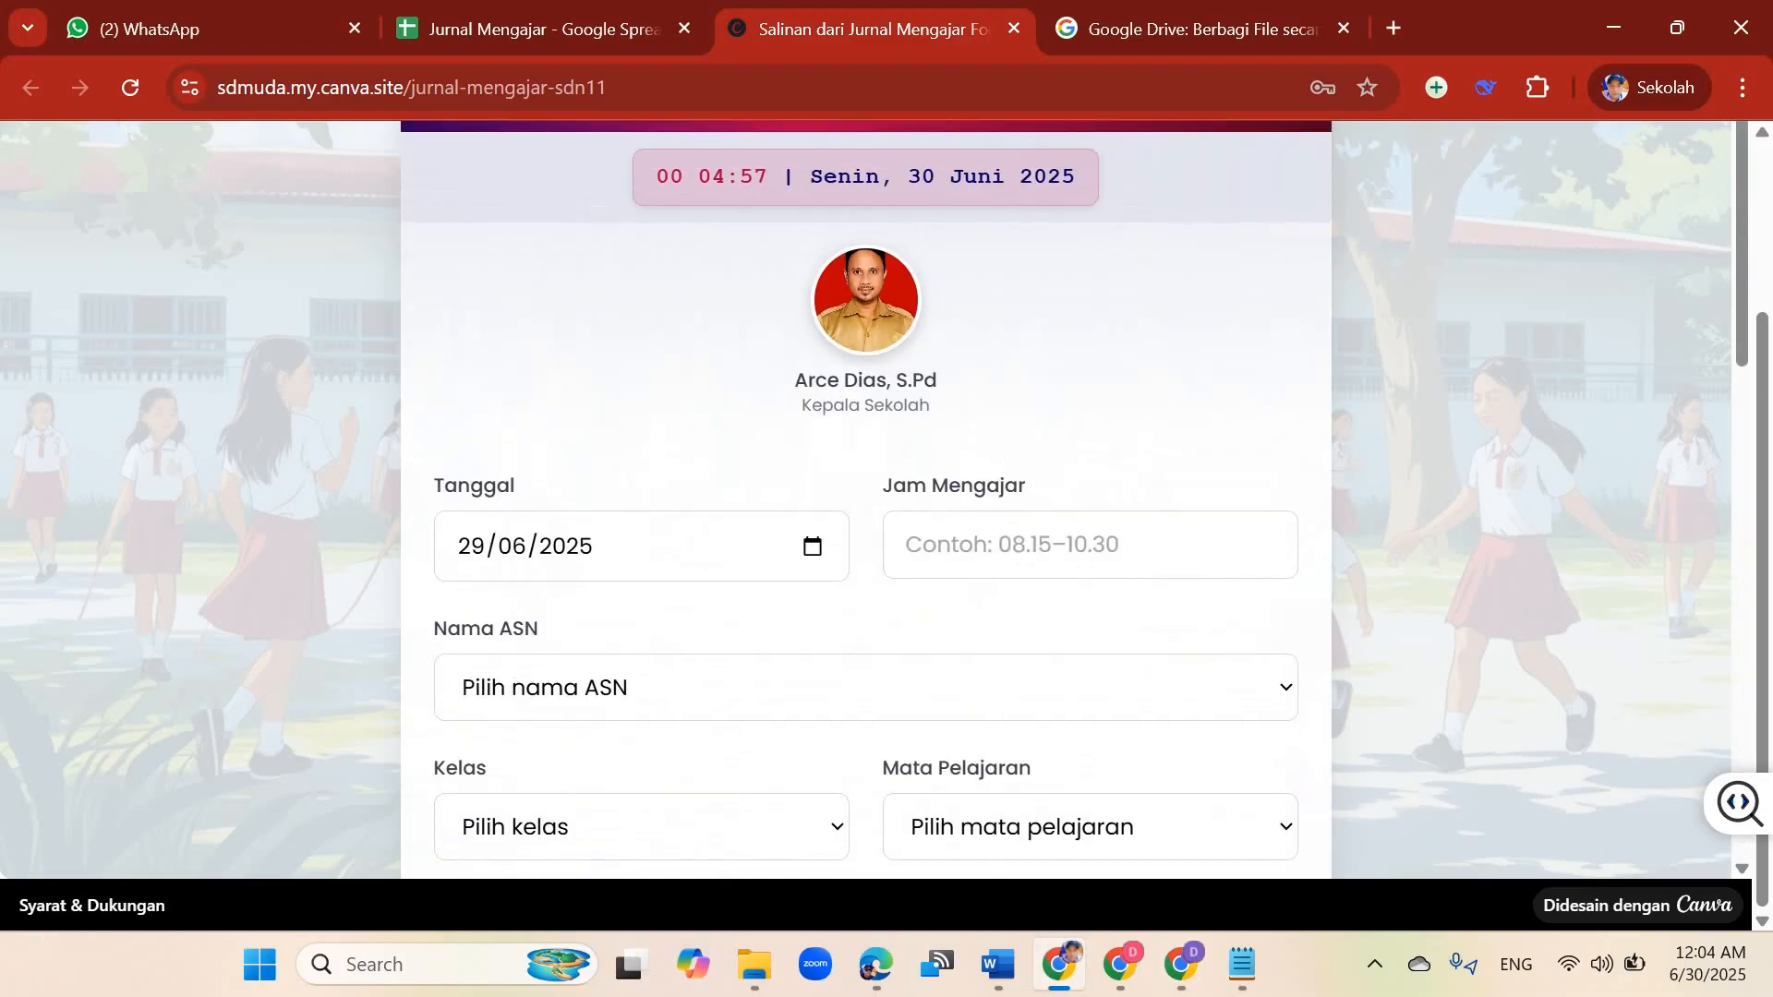
pyautogui.scroll(2, 866, 498)
pyautogui.scroll(-1, 866, 498)
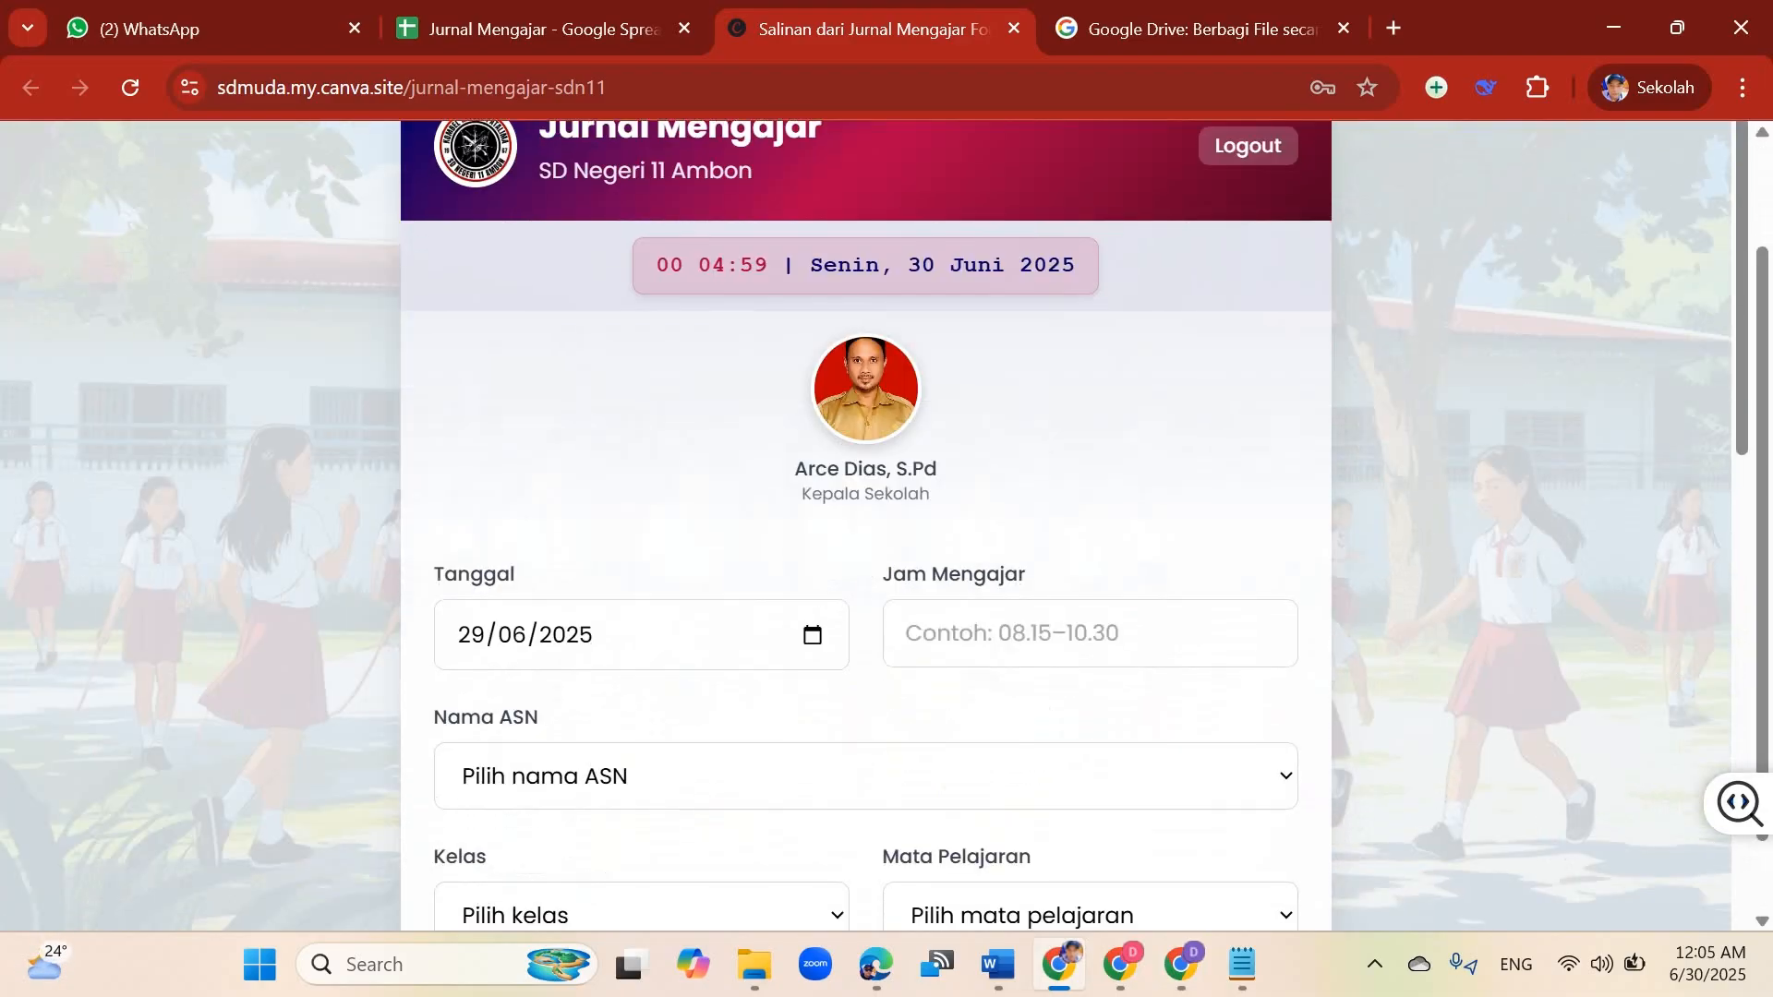
pyautogui.scroll(1, 866, 499)
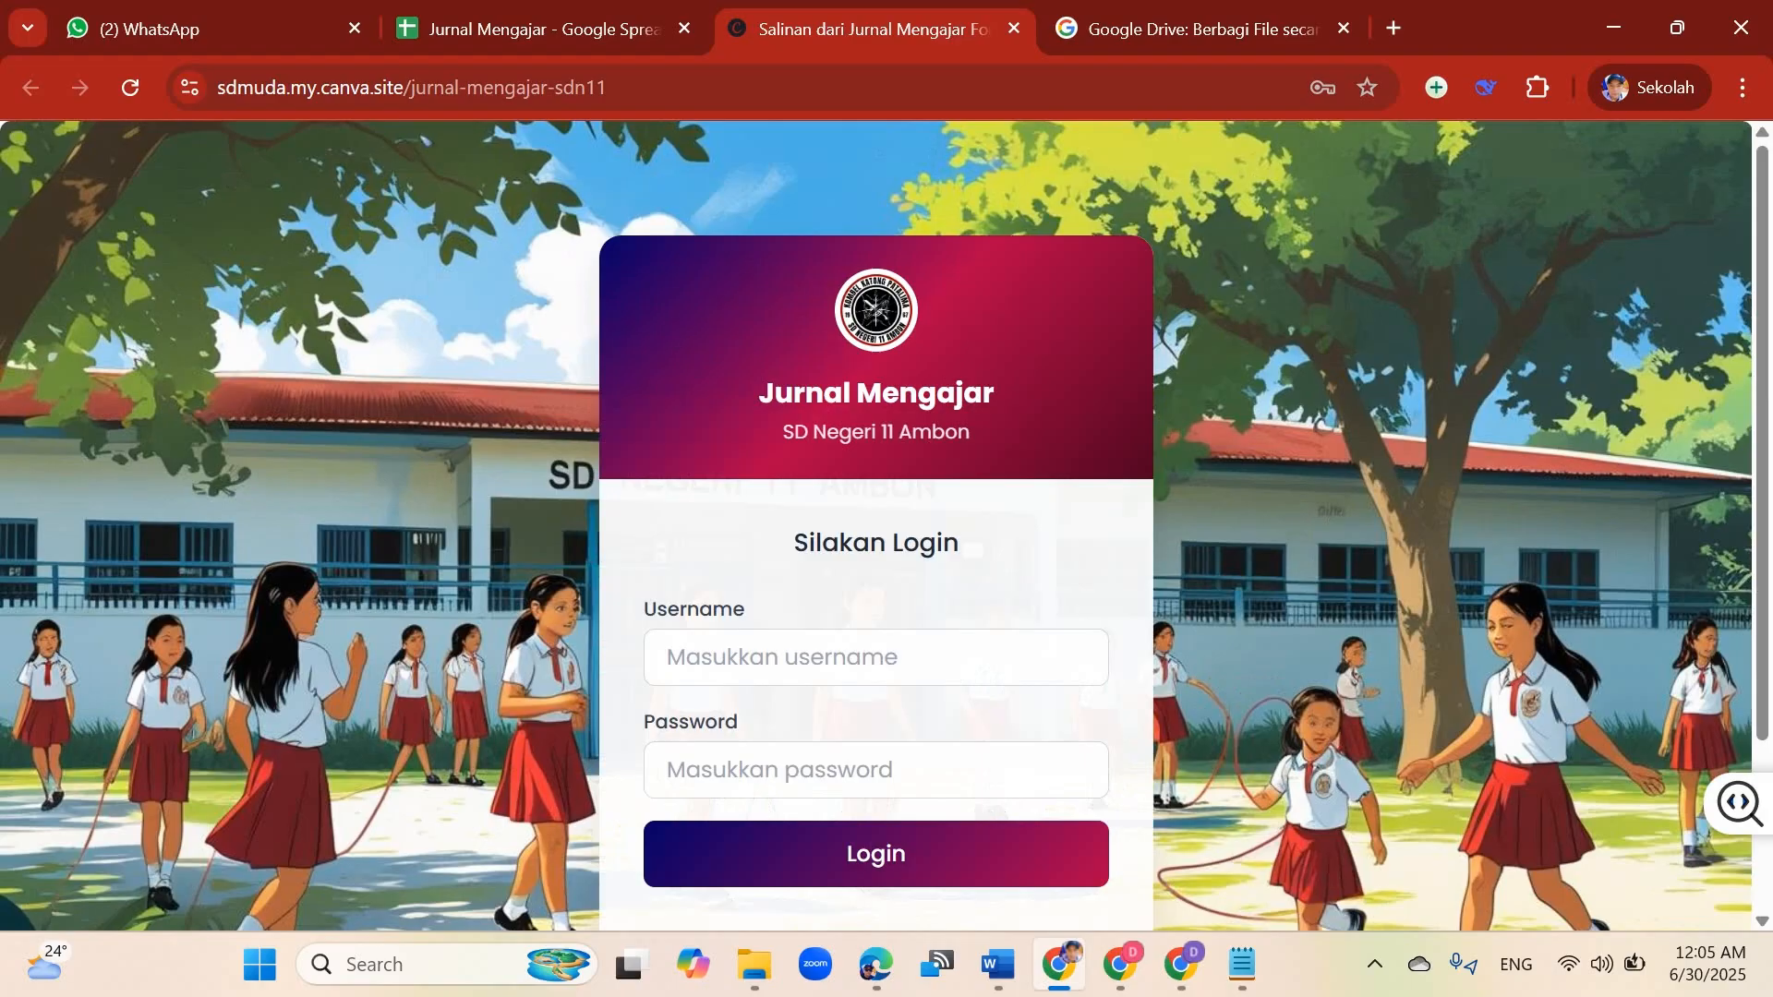
# Step: Log in to the published journal site with the saved school username and the account password
pyautogui.click(875, 657)
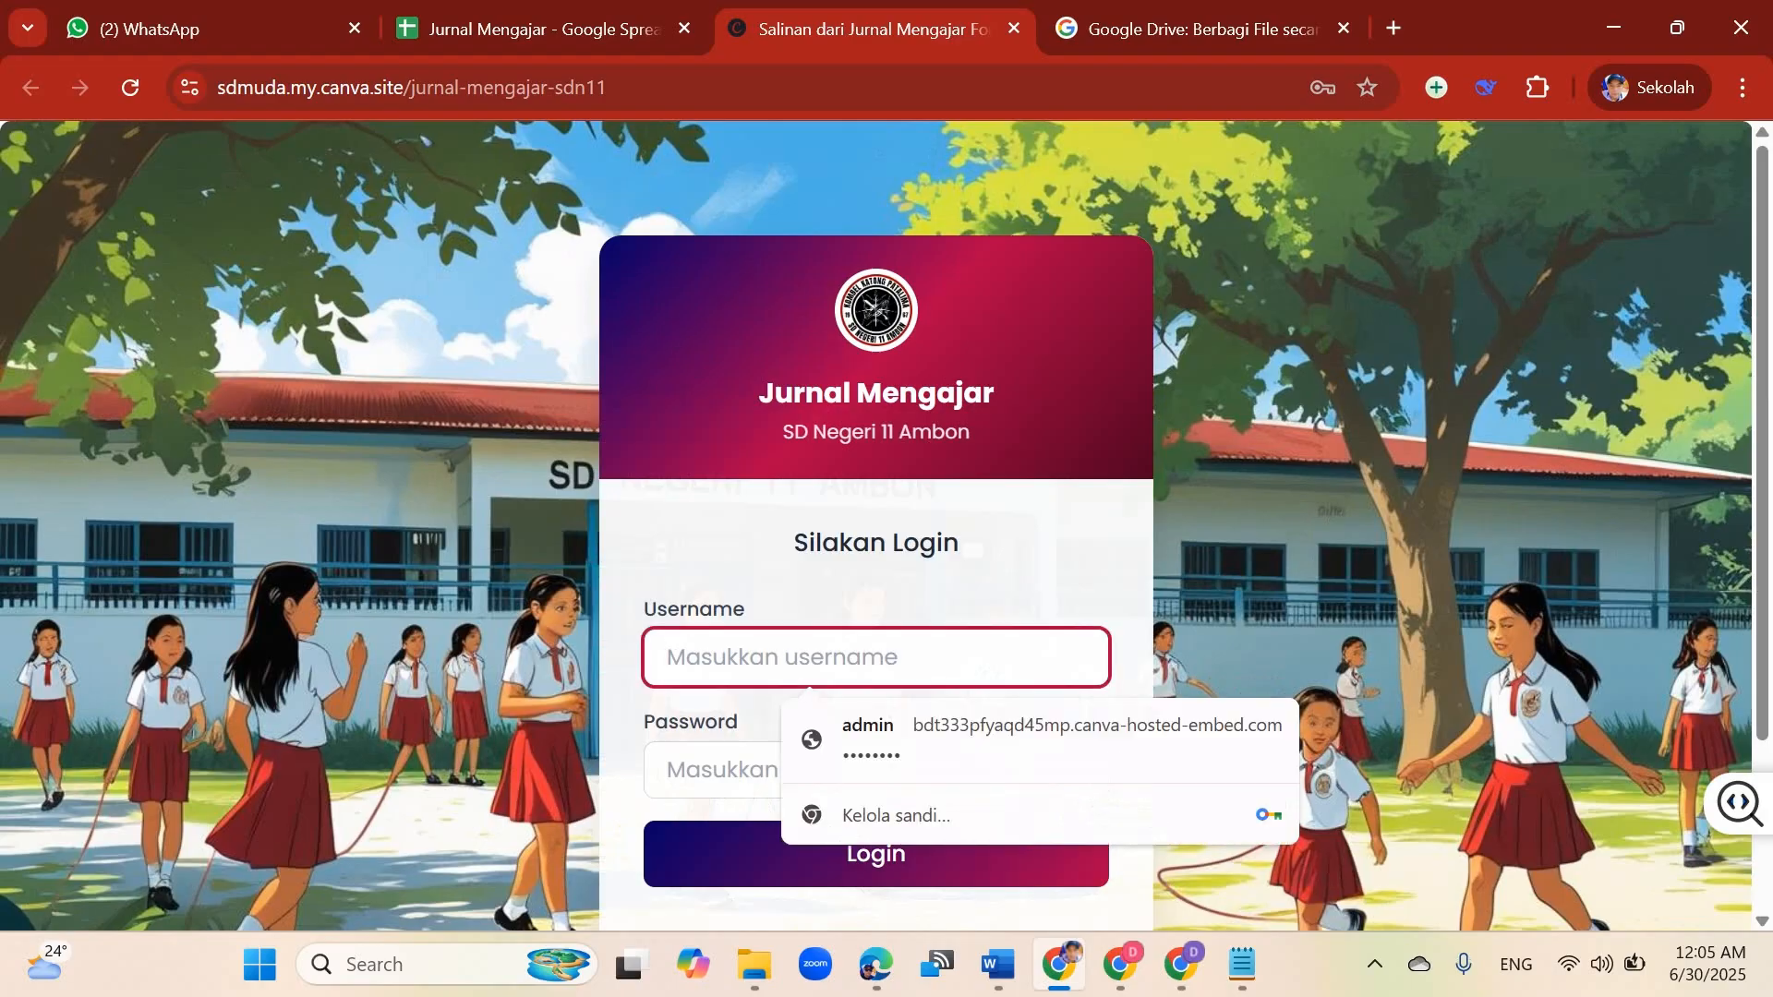
pyautogui.write('sd')
pyautogui.press('Down')
pyautogui.press('Return')
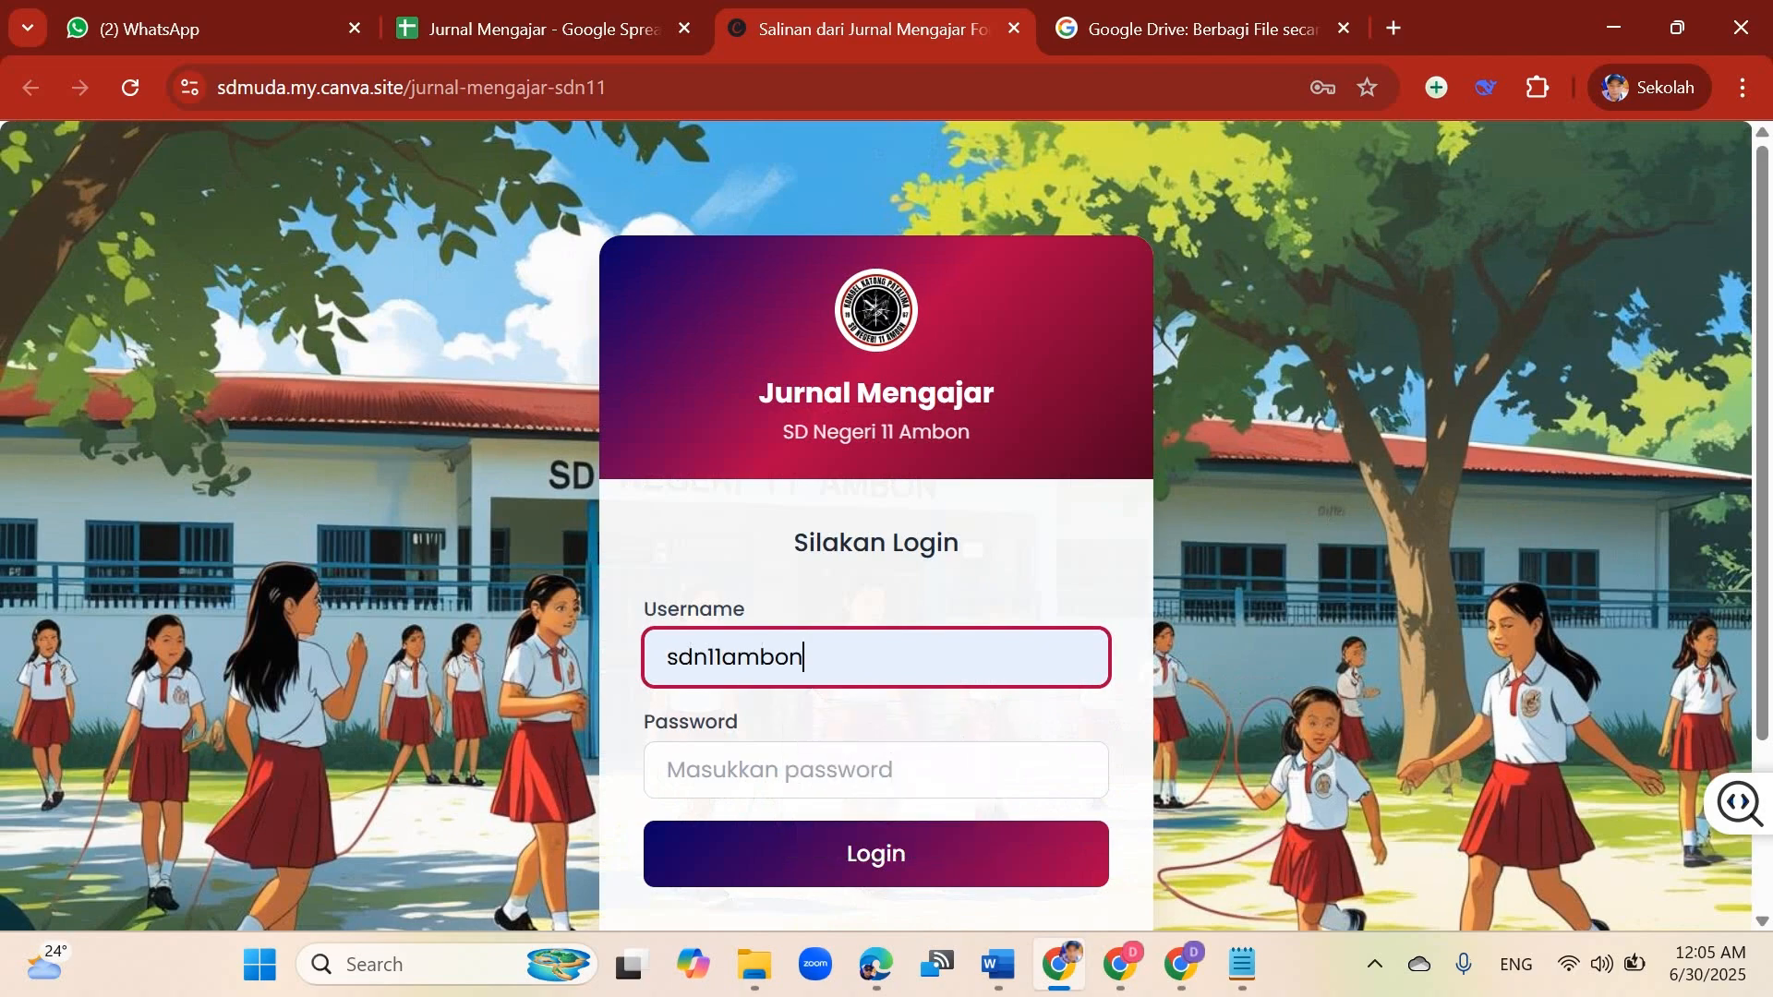
pyautogui.press('Tab')
pyautogui.write('••')
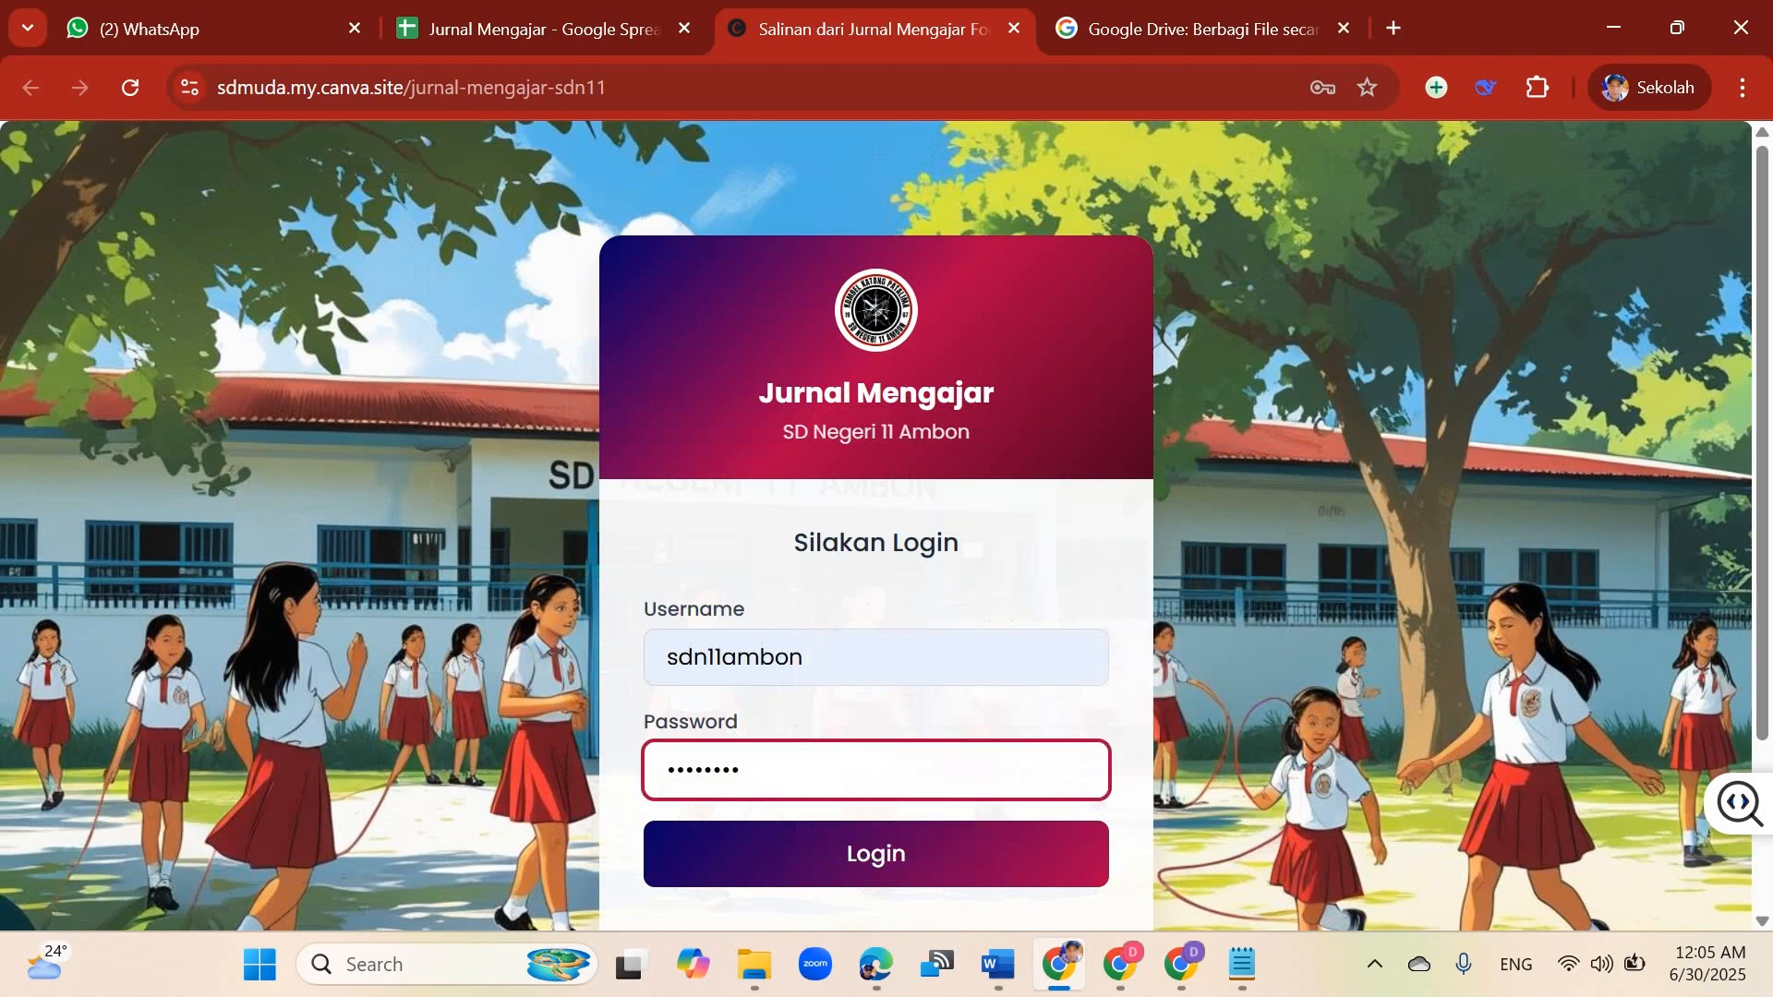
pyautogui.write('••••••')
pyautogui.press('Return')
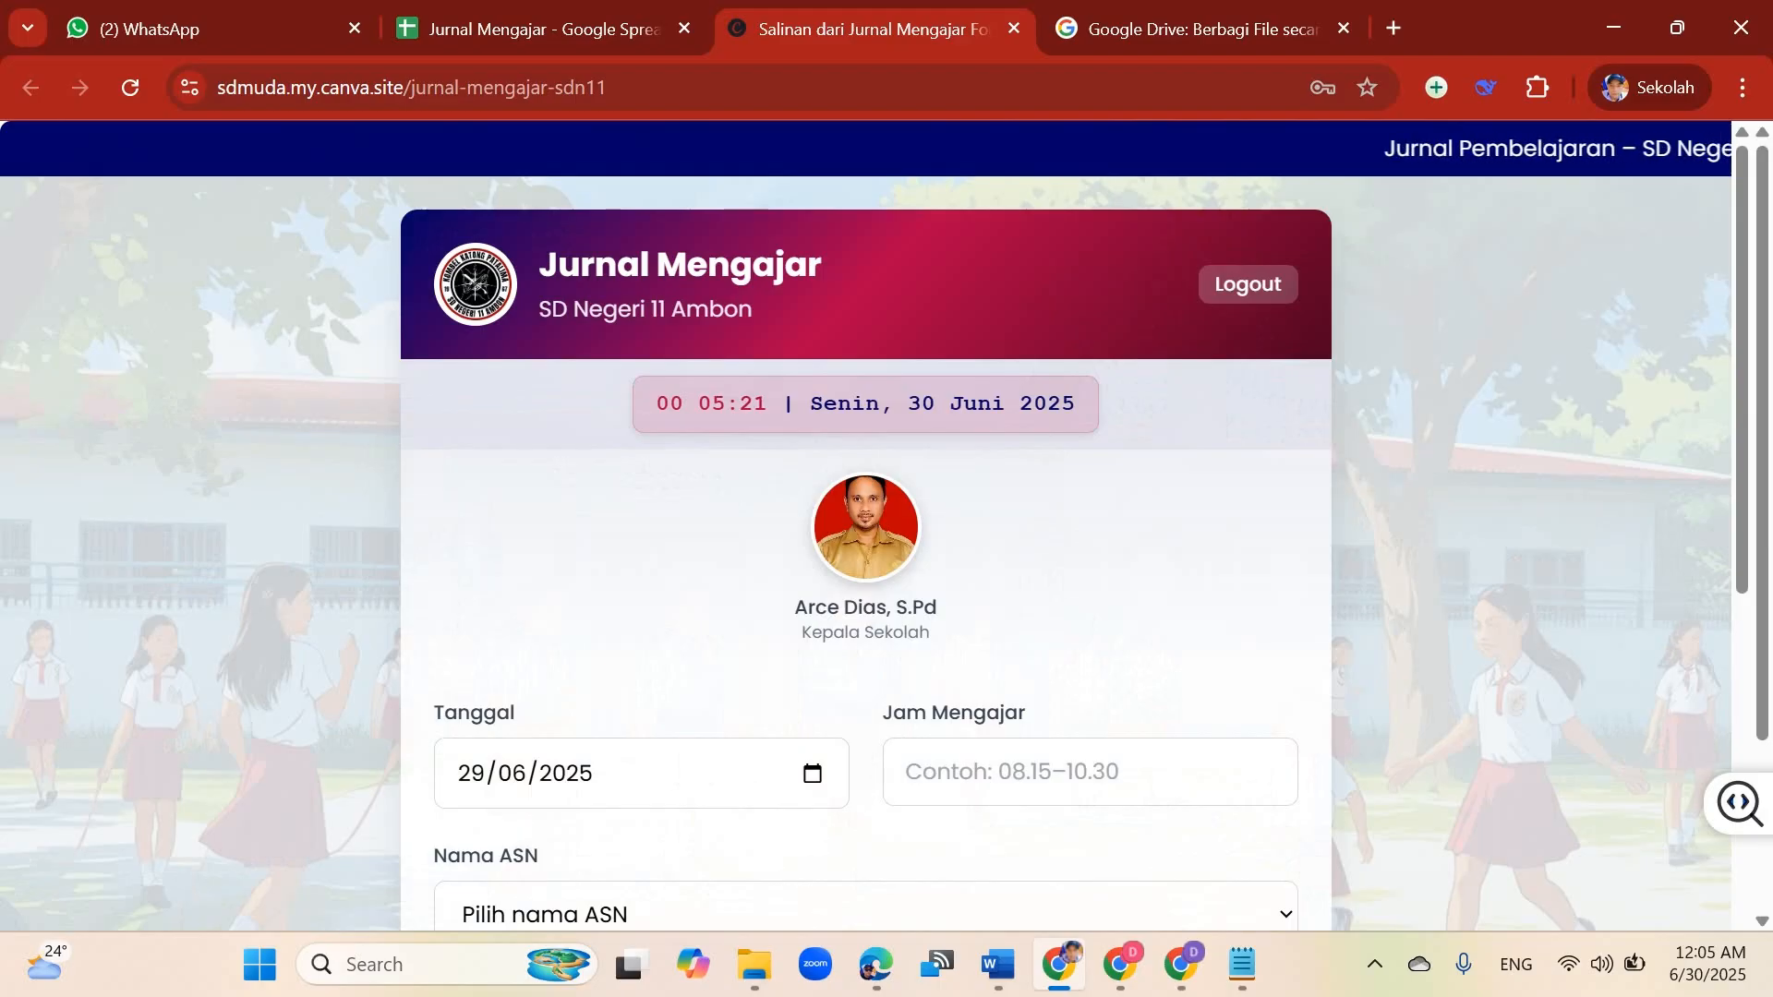
# Step: Scroll through the fields of the logged-in journal form to examine its layout
pyautogui.press('pagedown')
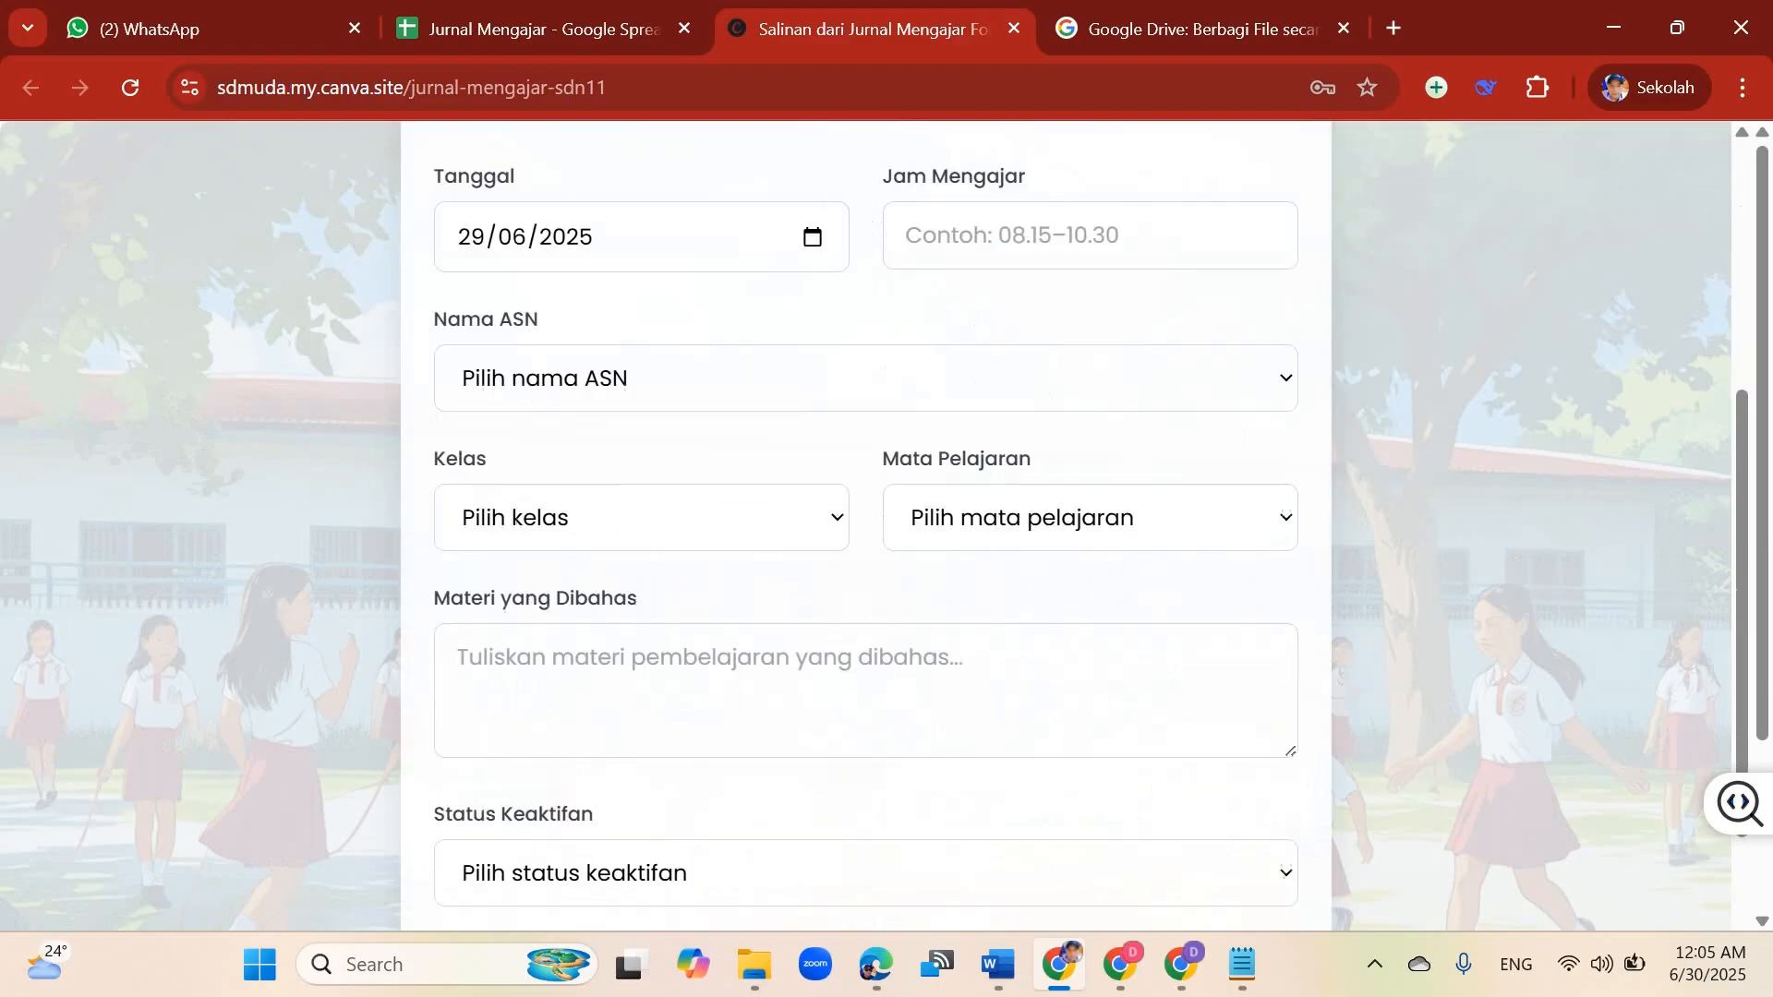
pyautogui.press('pagedown')
pyautogui.press('pageup')
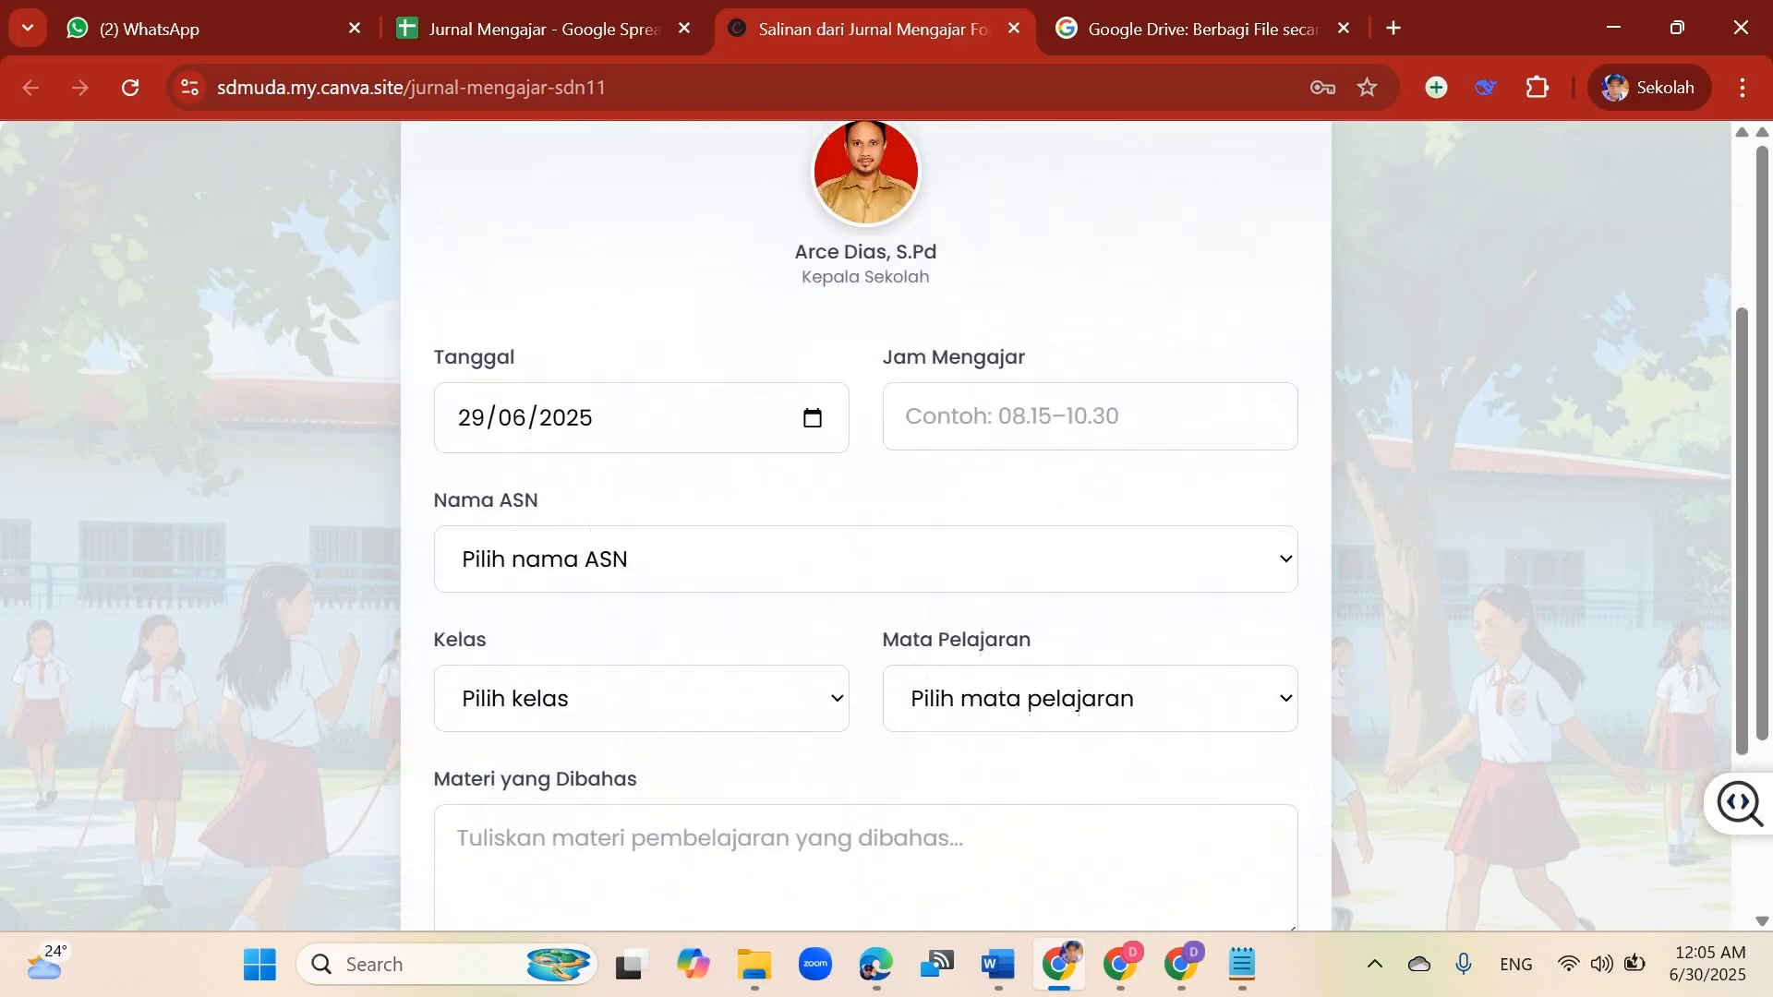
pyautogui.press('pagedown')
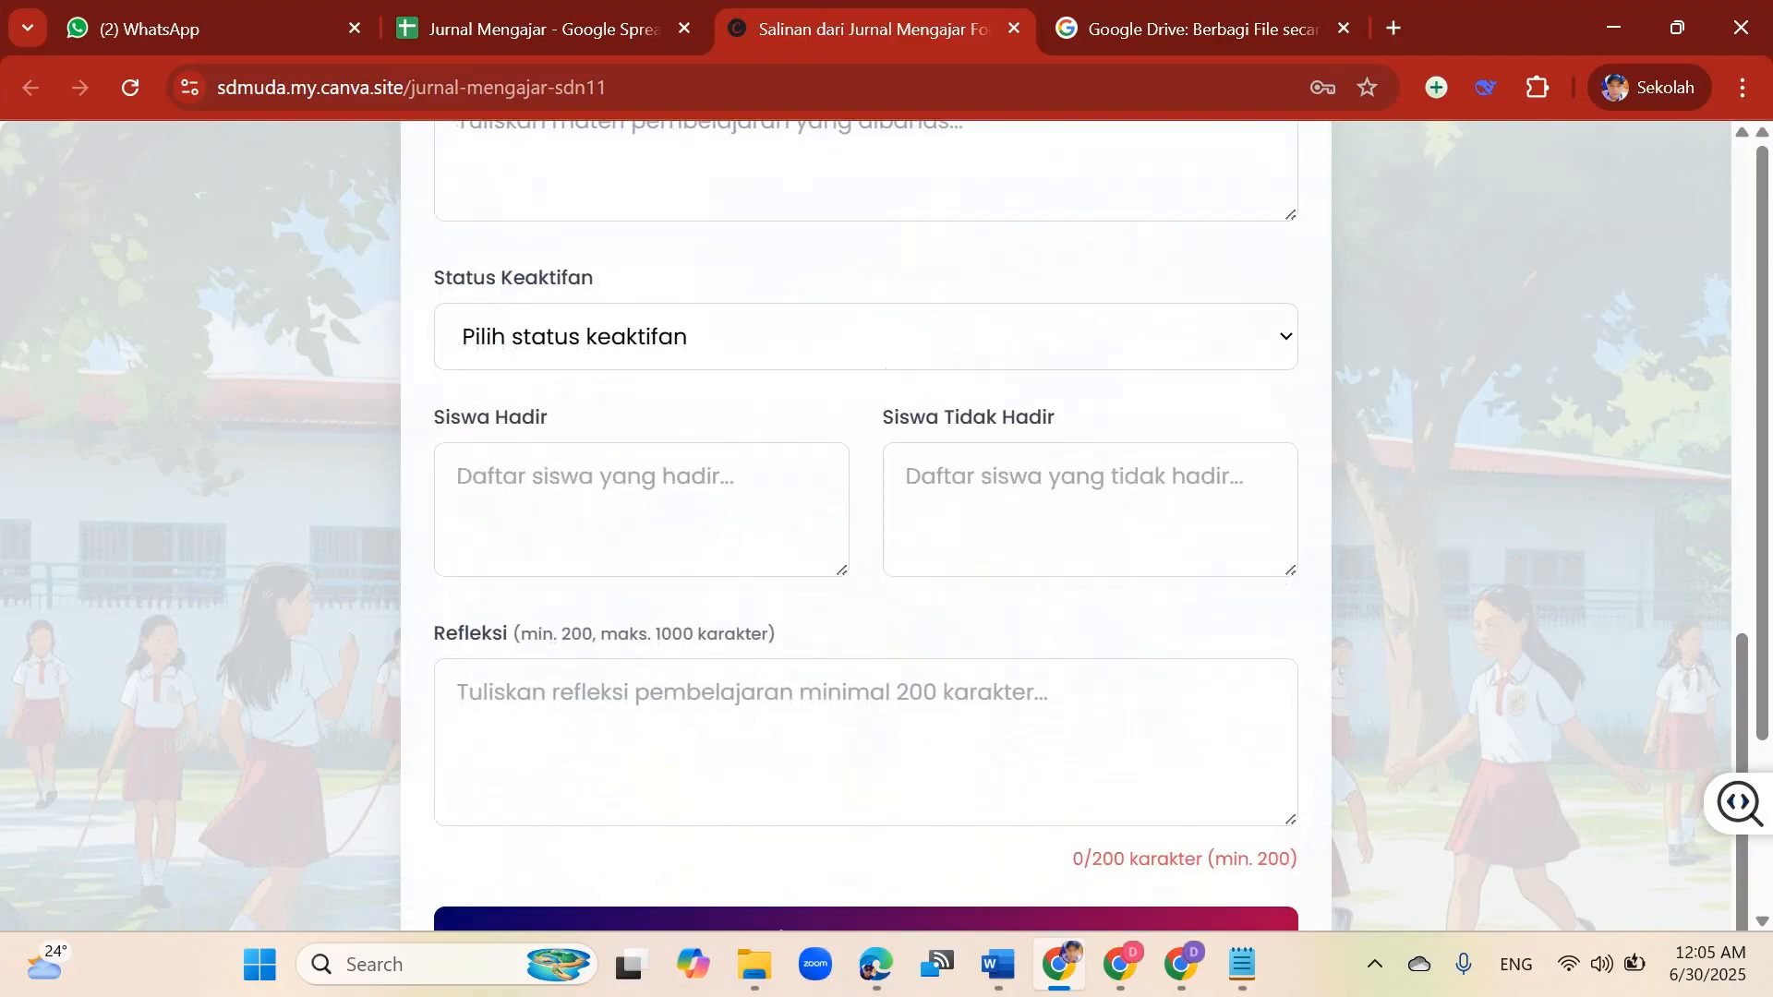
pyautogui.press('pagedown')
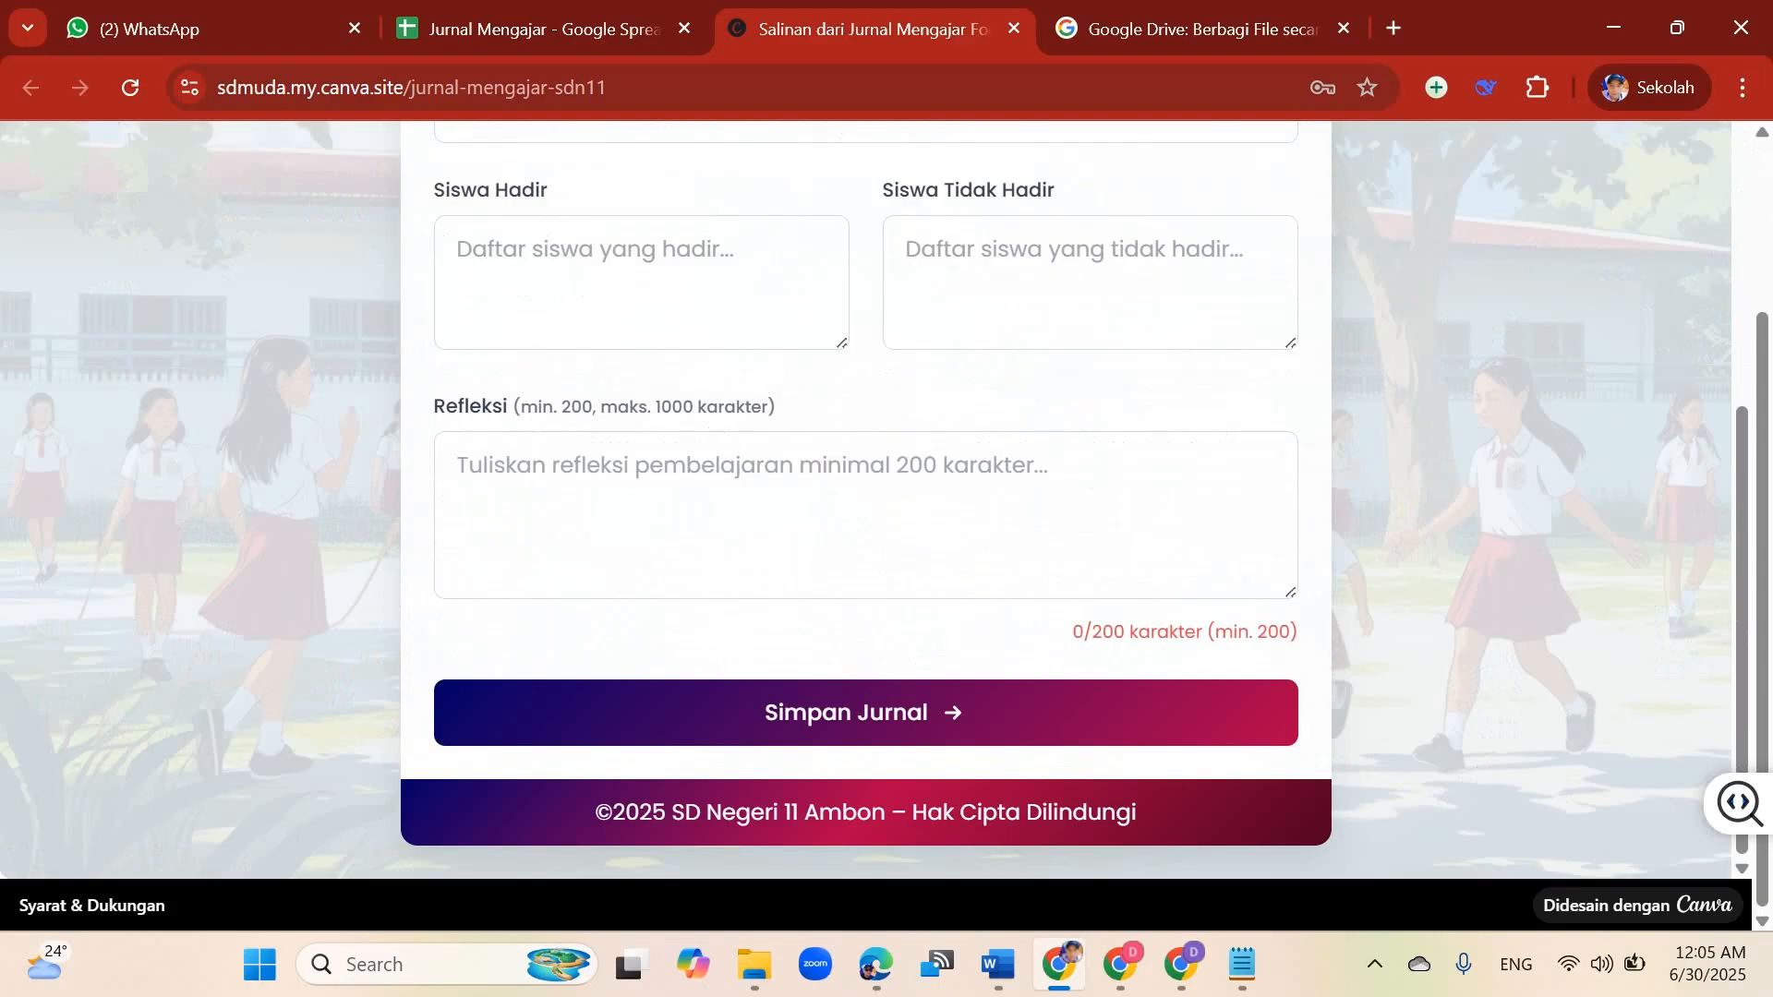
pyautogui.scroll(8, 866, 498)
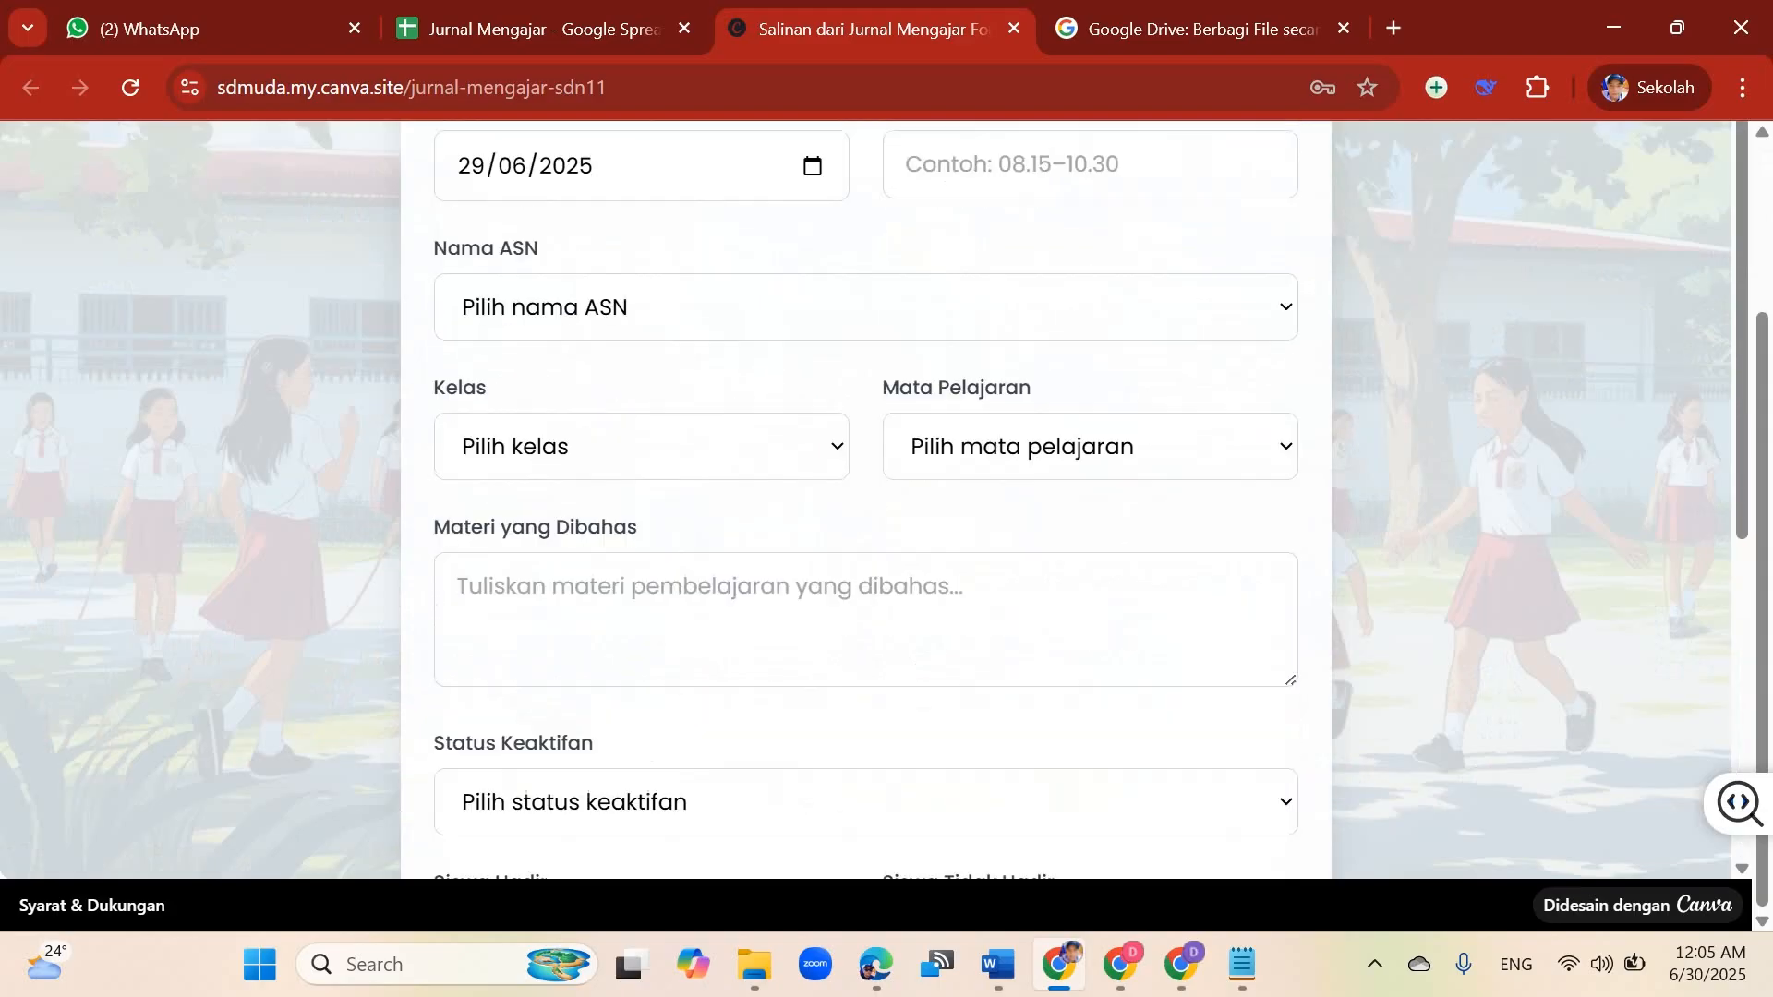
pyautogui.scroll(-1, 866, 498)
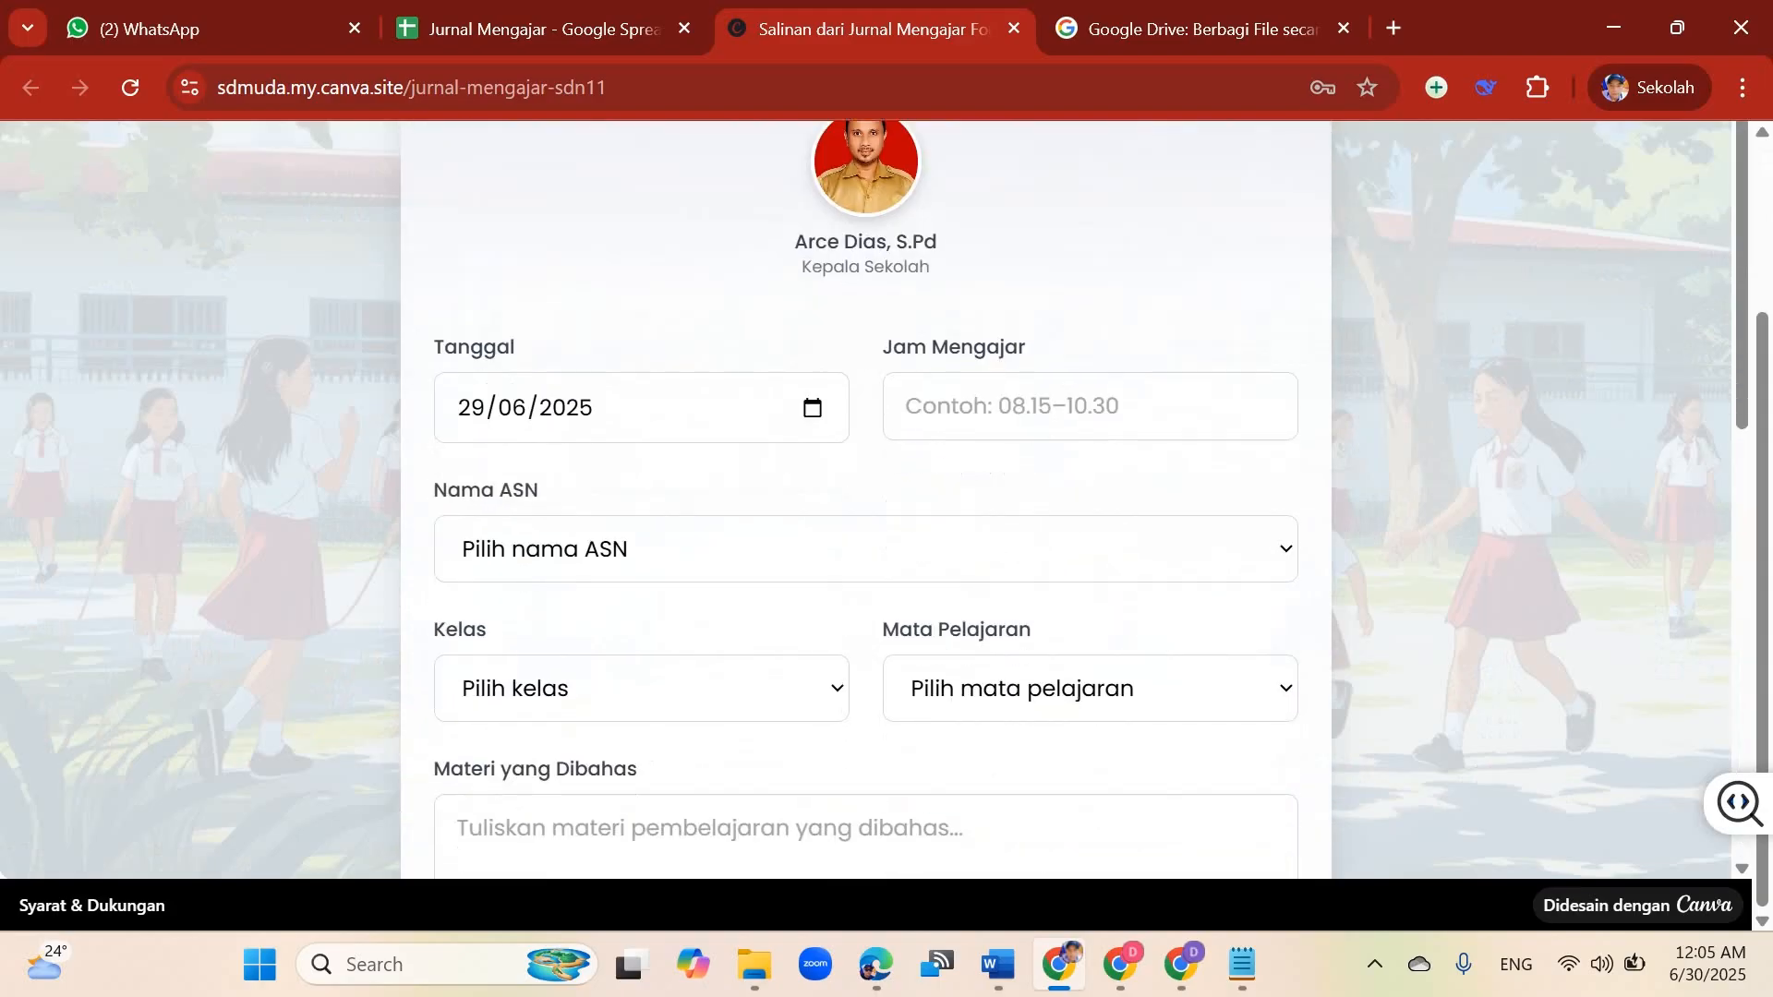
# Step: Open the Version 3 form as a Canva design and publish it as a website
pyautogui.click(1179, 964)
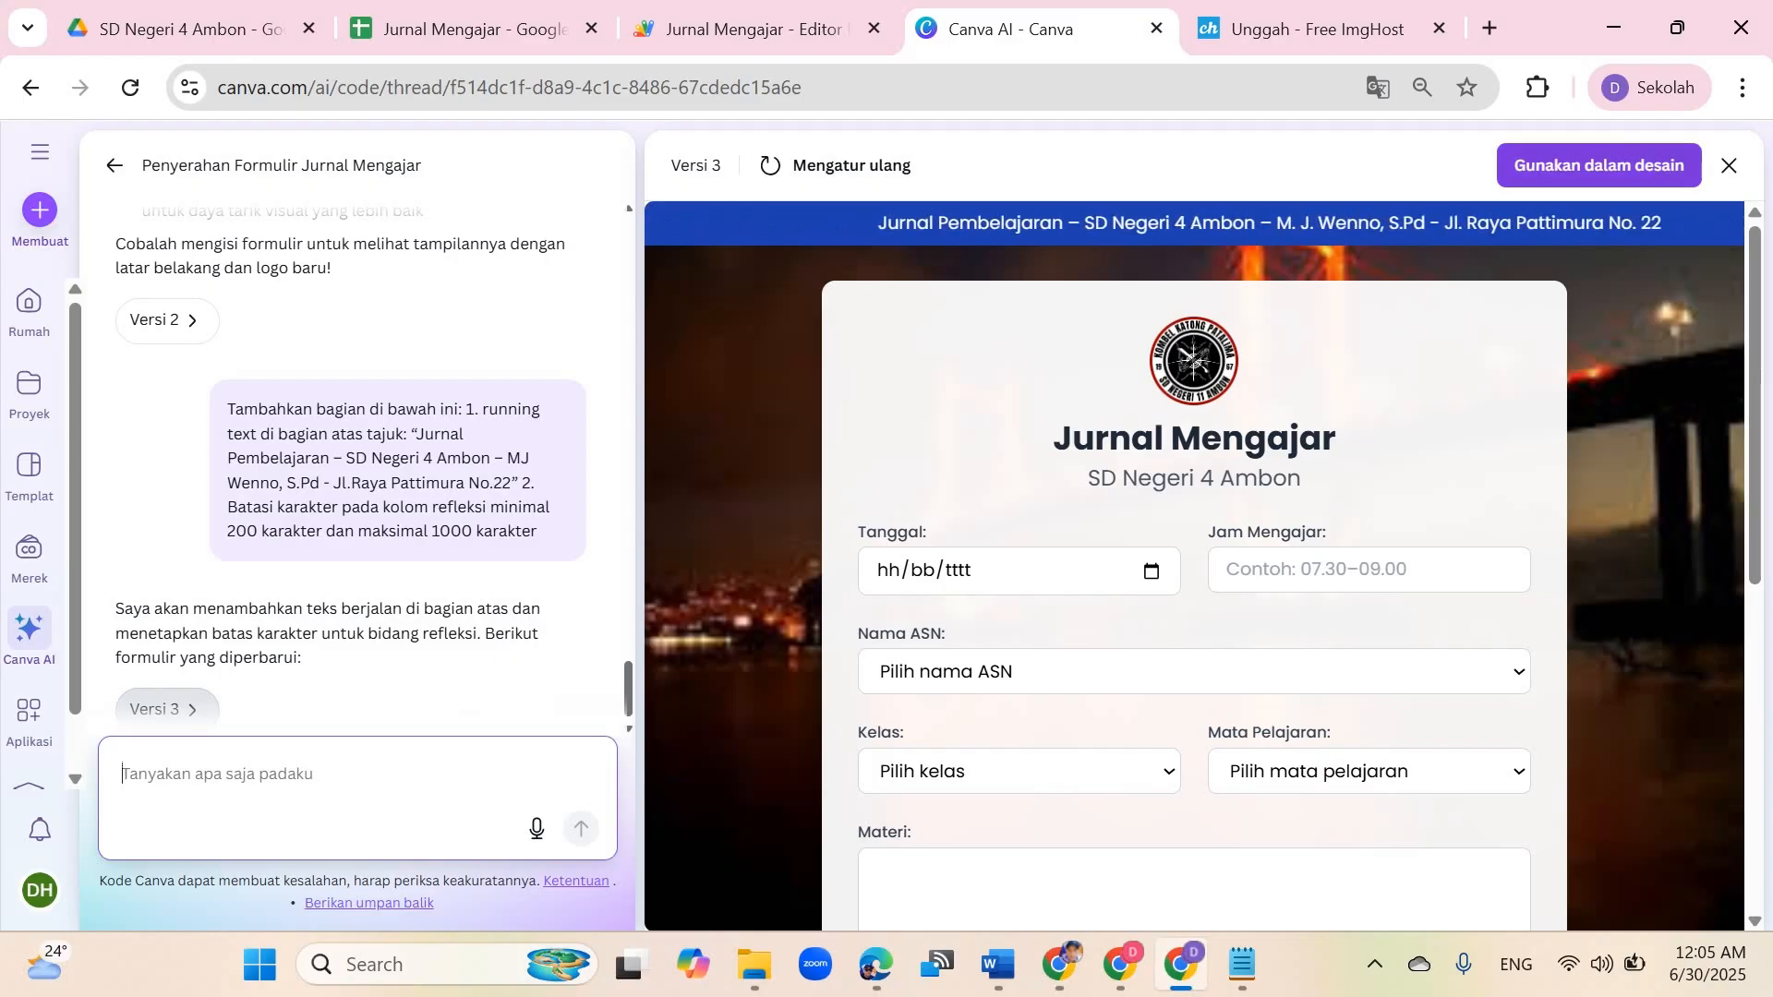
pyautogui.click(1598, 165)
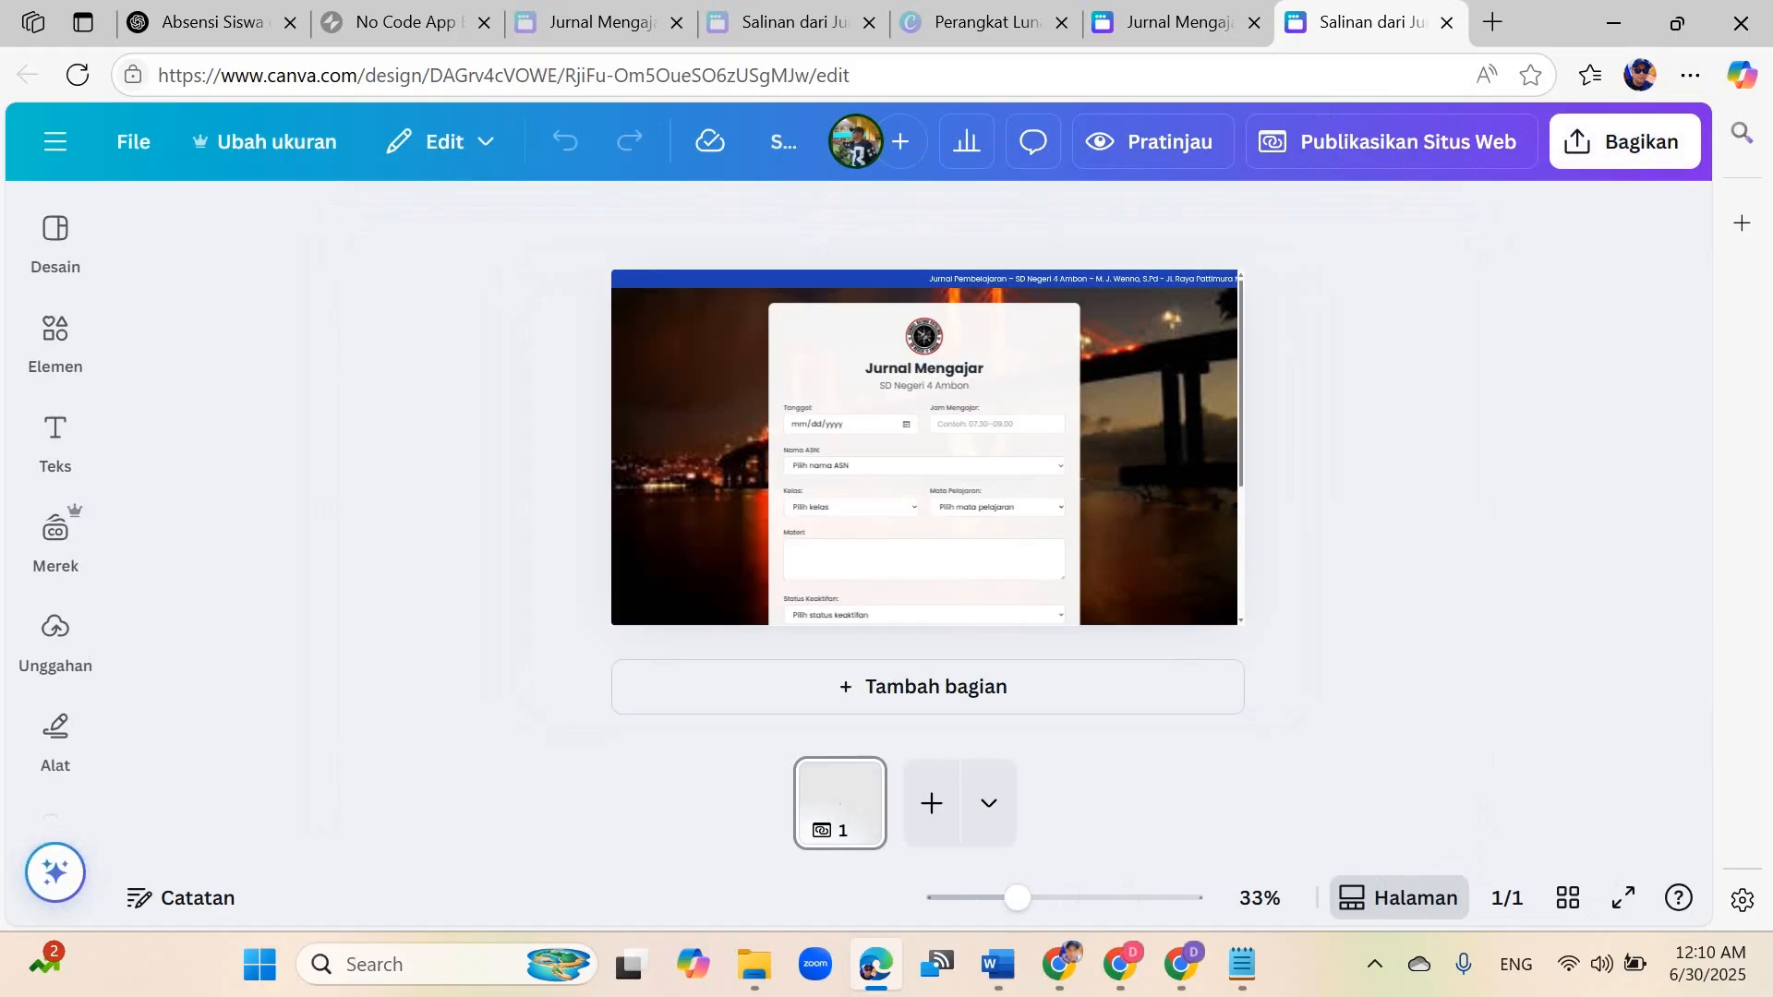
pyautogui.click(1391, 141)
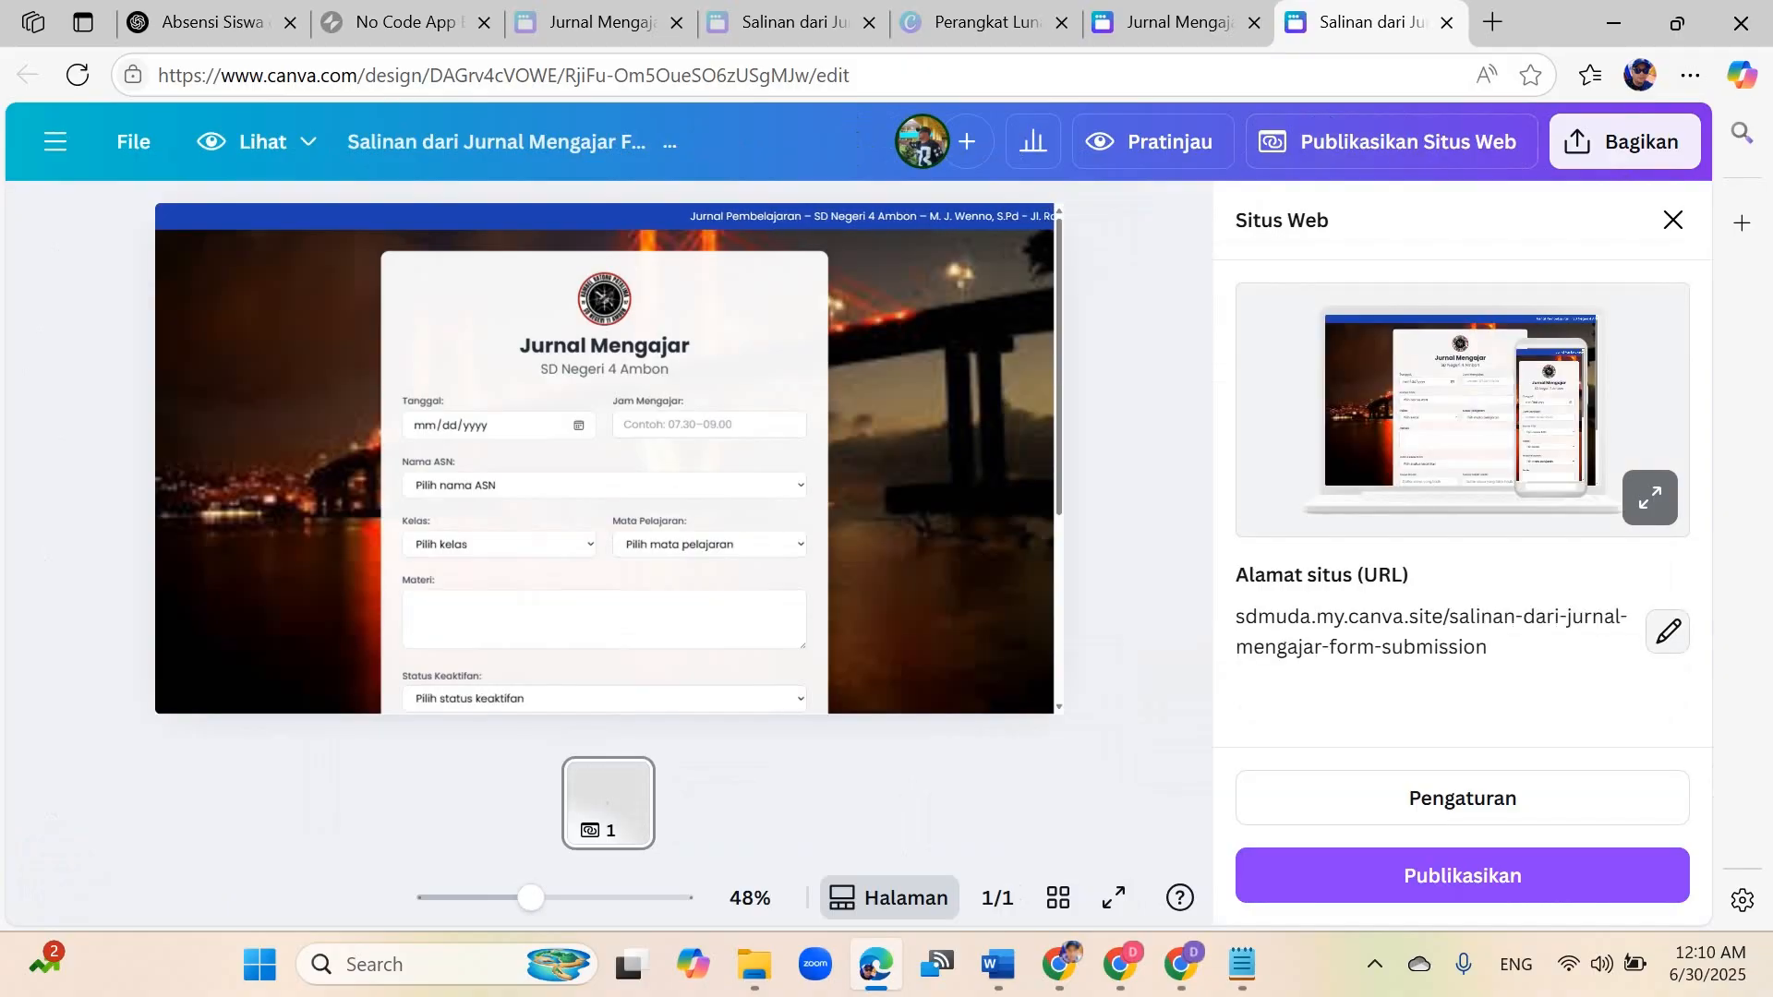
pyautogui.click(1462, 876)
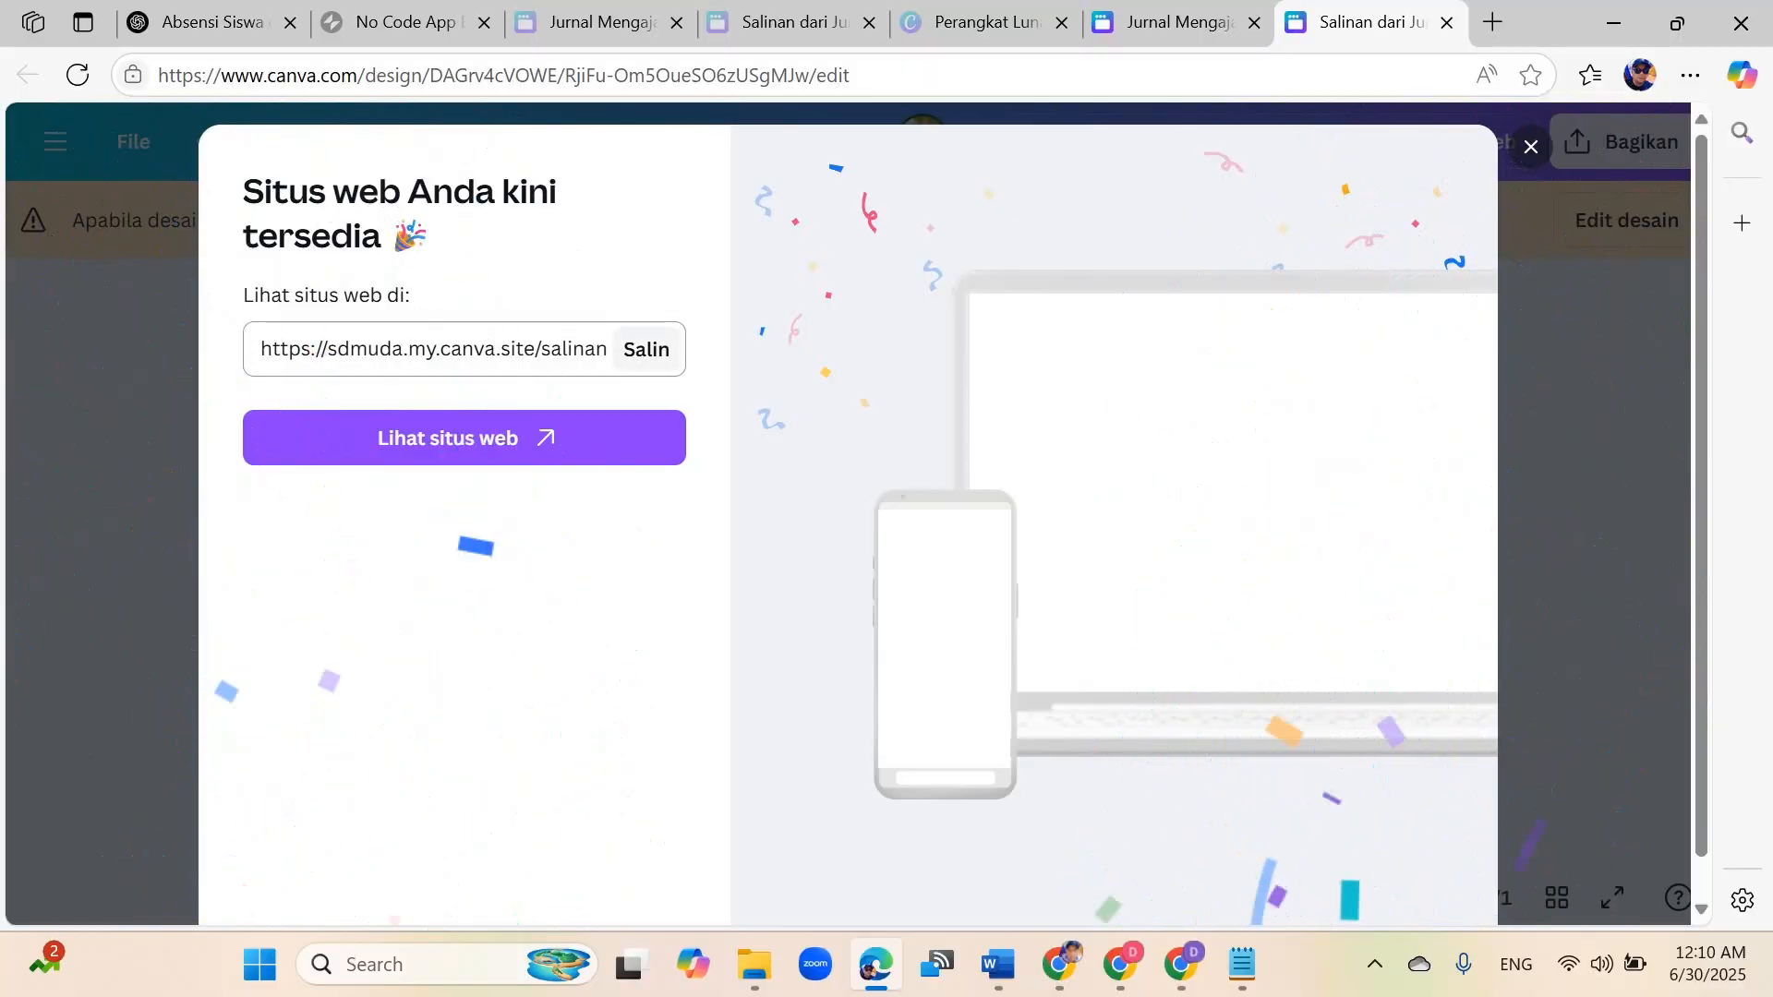
# Step: Copy the published site URL and open it in a new browser tab
pyautogui.click(645, 307)
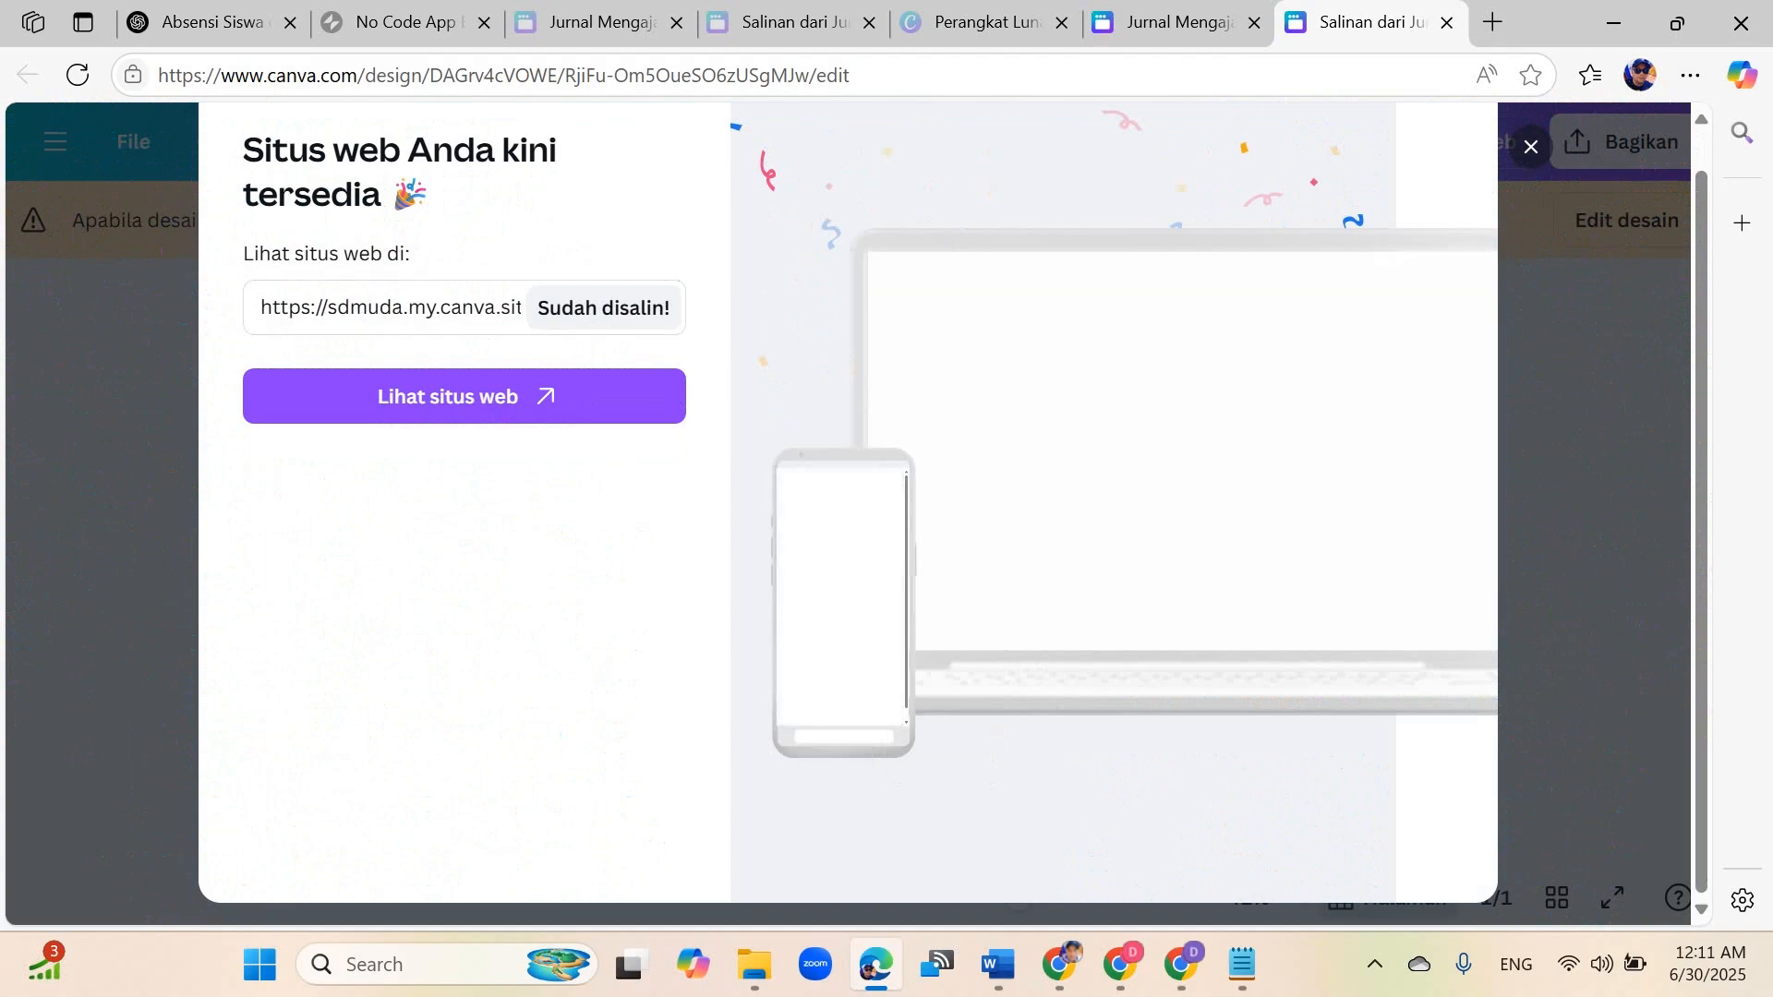
pyautogui.click(1059, 965)
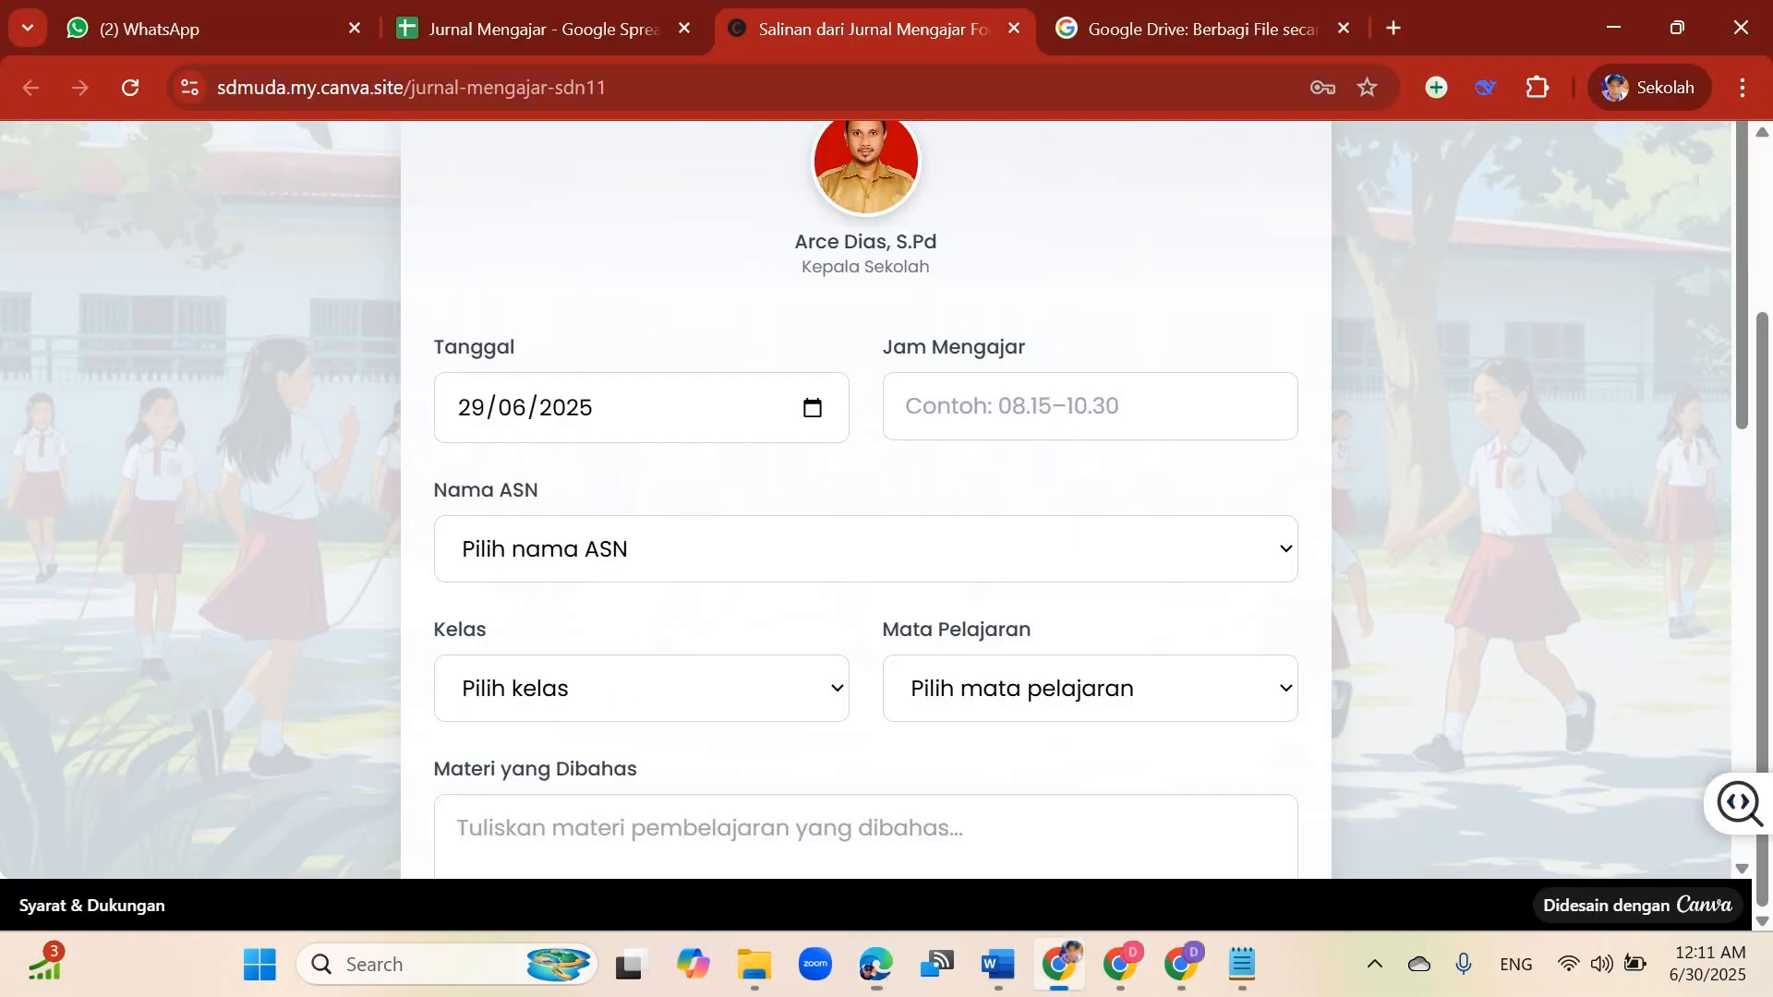
pyautogui.hotkey('ctrl', 't')
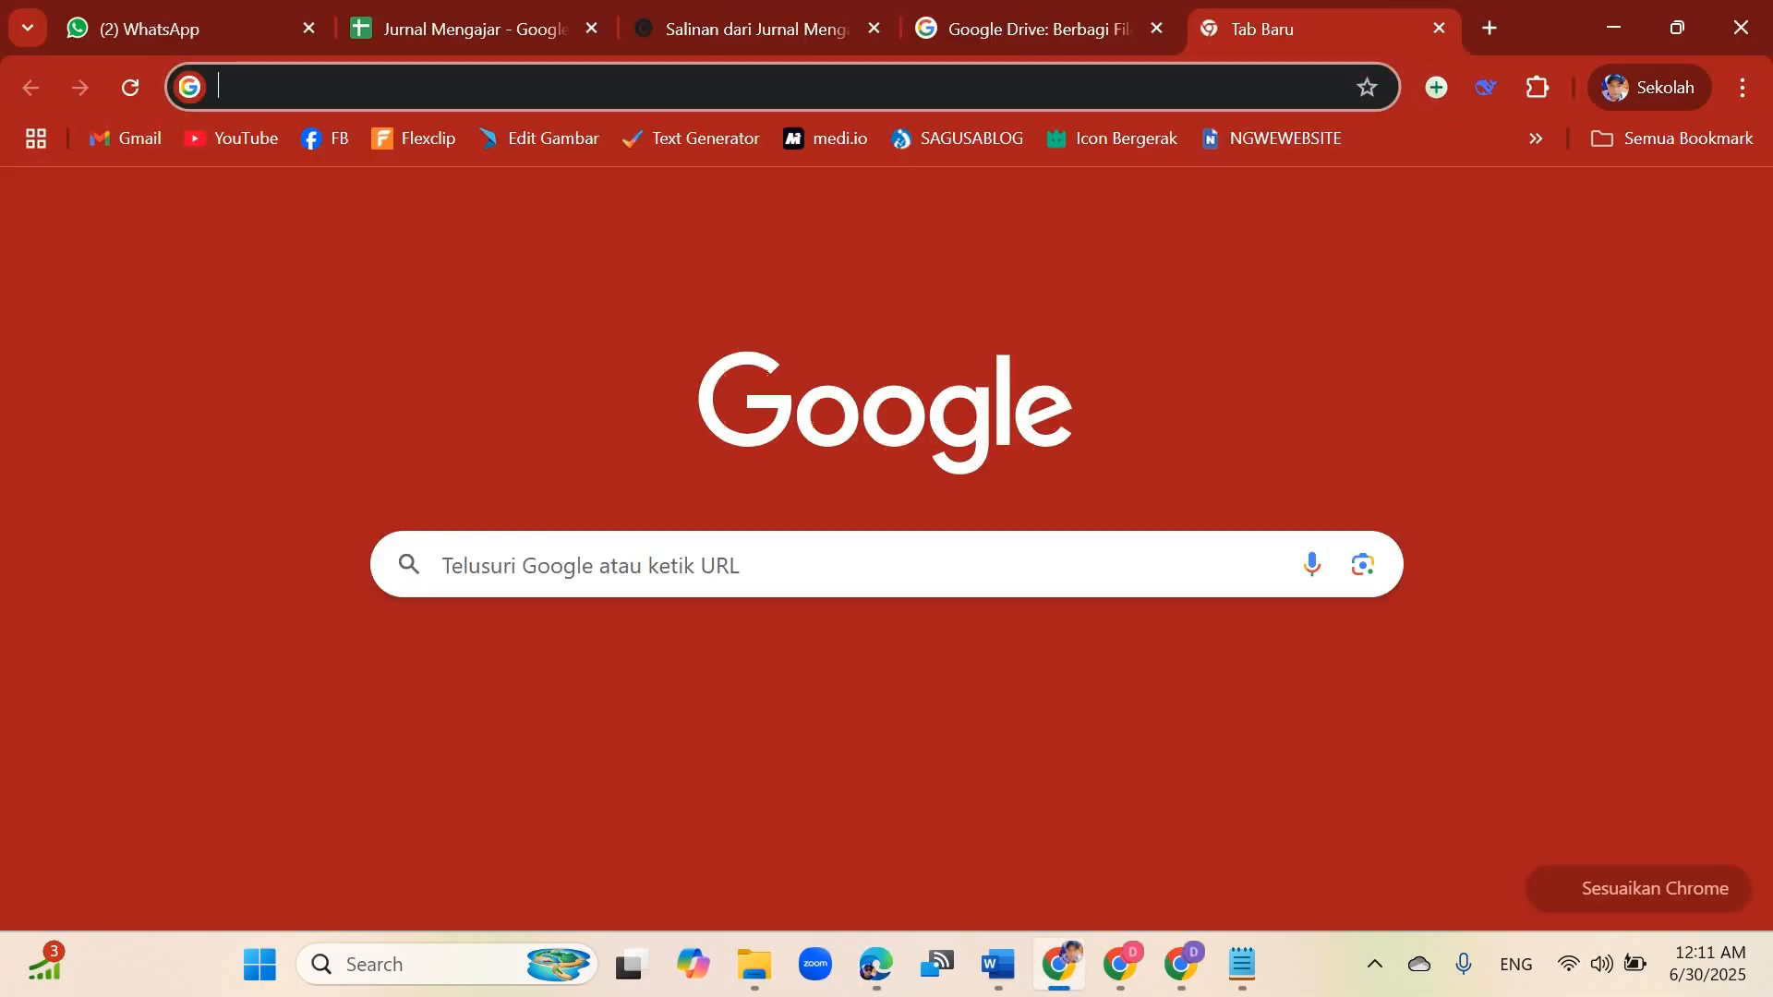
pyautogui.write('https://sdmuda.my.canva.site/salinan-dari-jurnal-mengajar-form-submission')
pyautogui.press('Return')
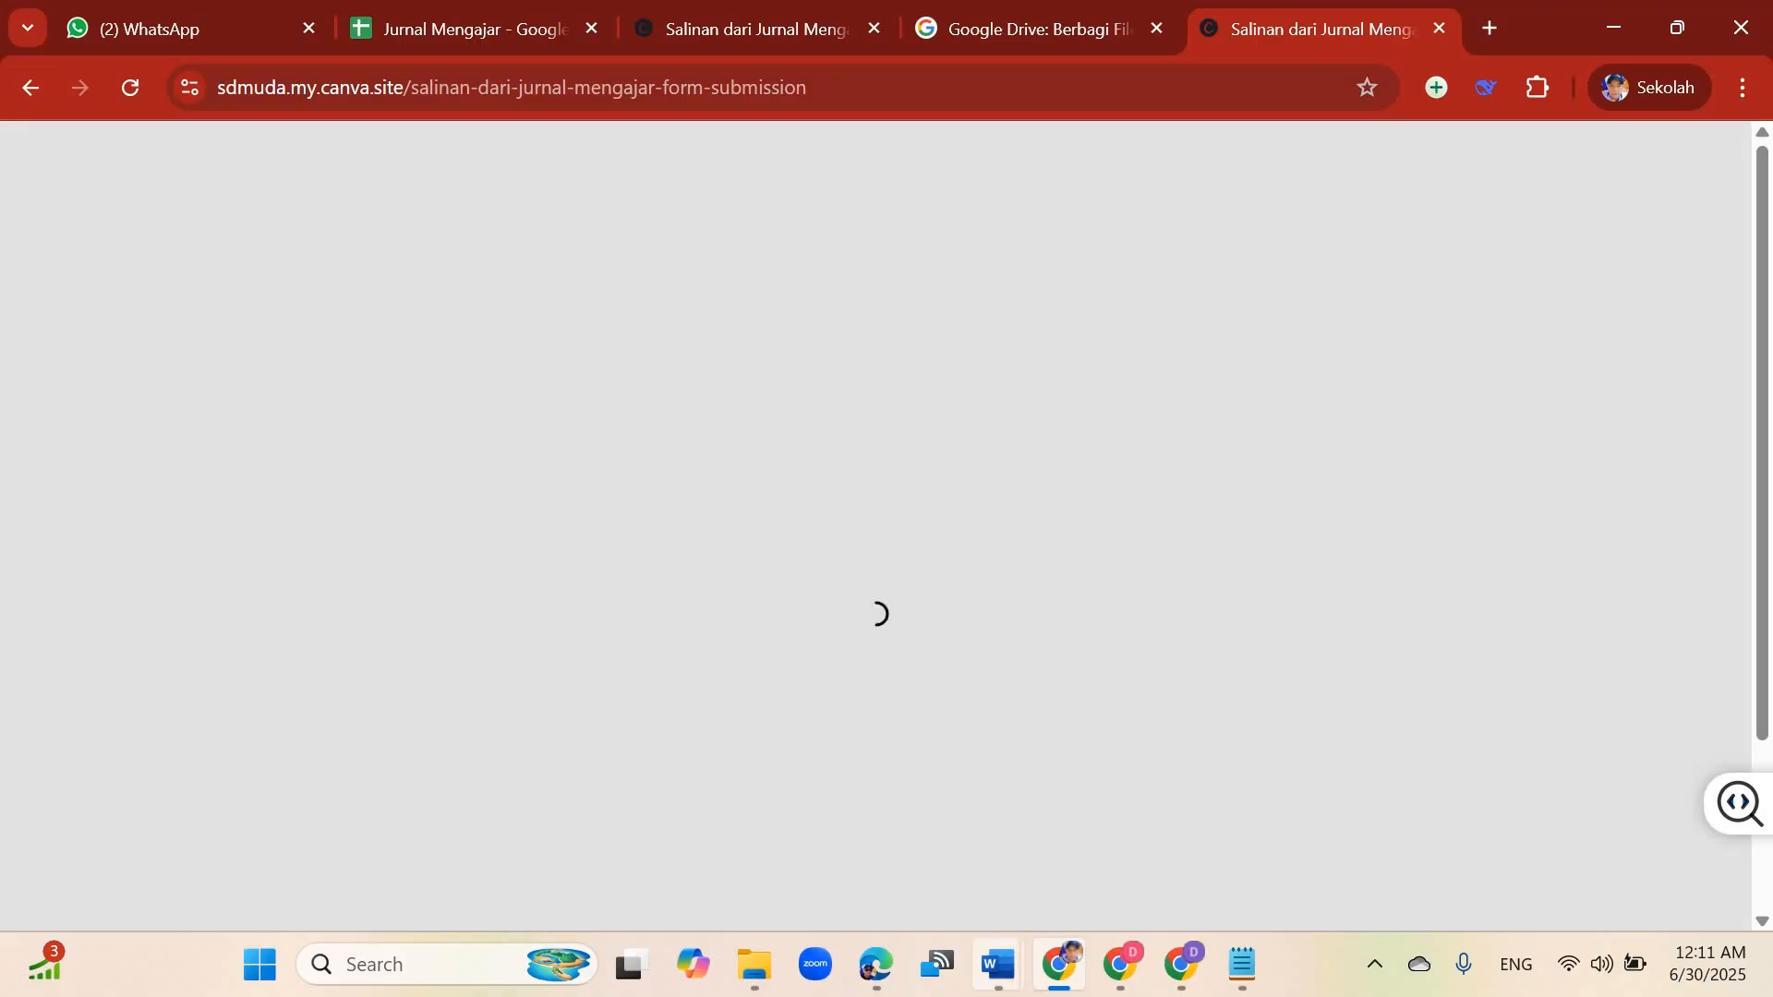
# Step: Select the school illustration prompt paragraph in the Word document to reuse as sample text
pyautogui.moveTo(998, 964)
pyautogui.click(401, 812)
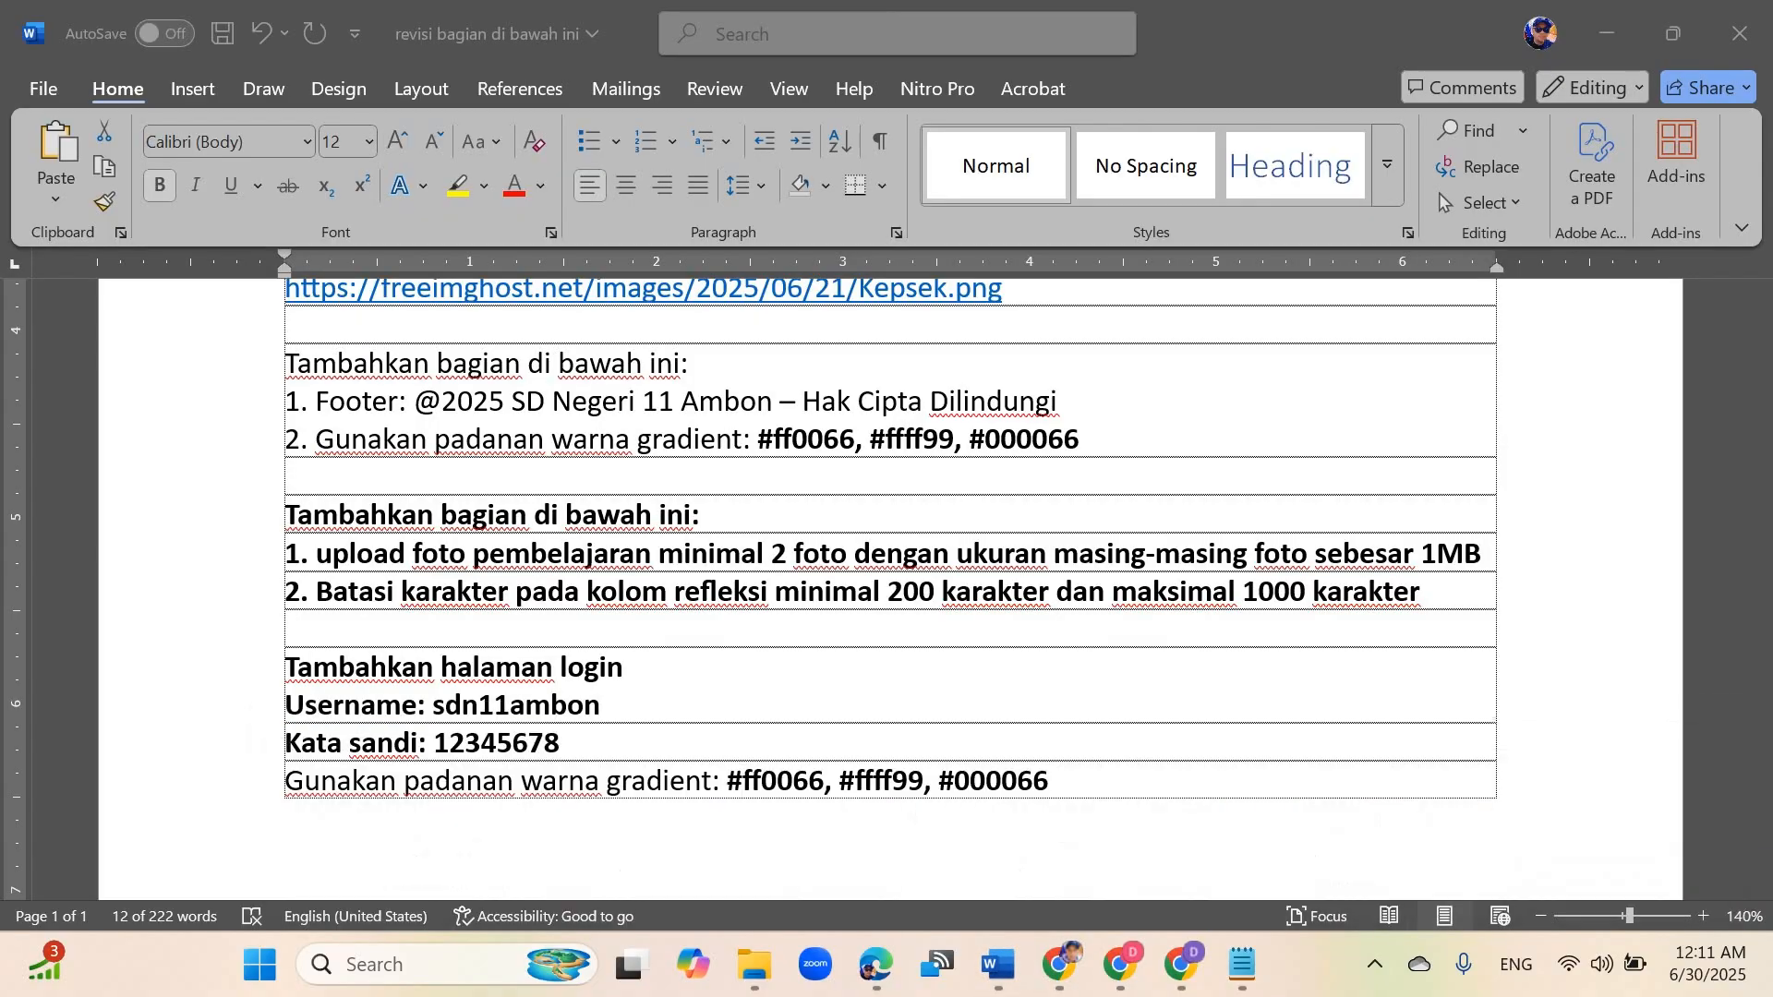
pyautogui.scroll(10, 812, 665)
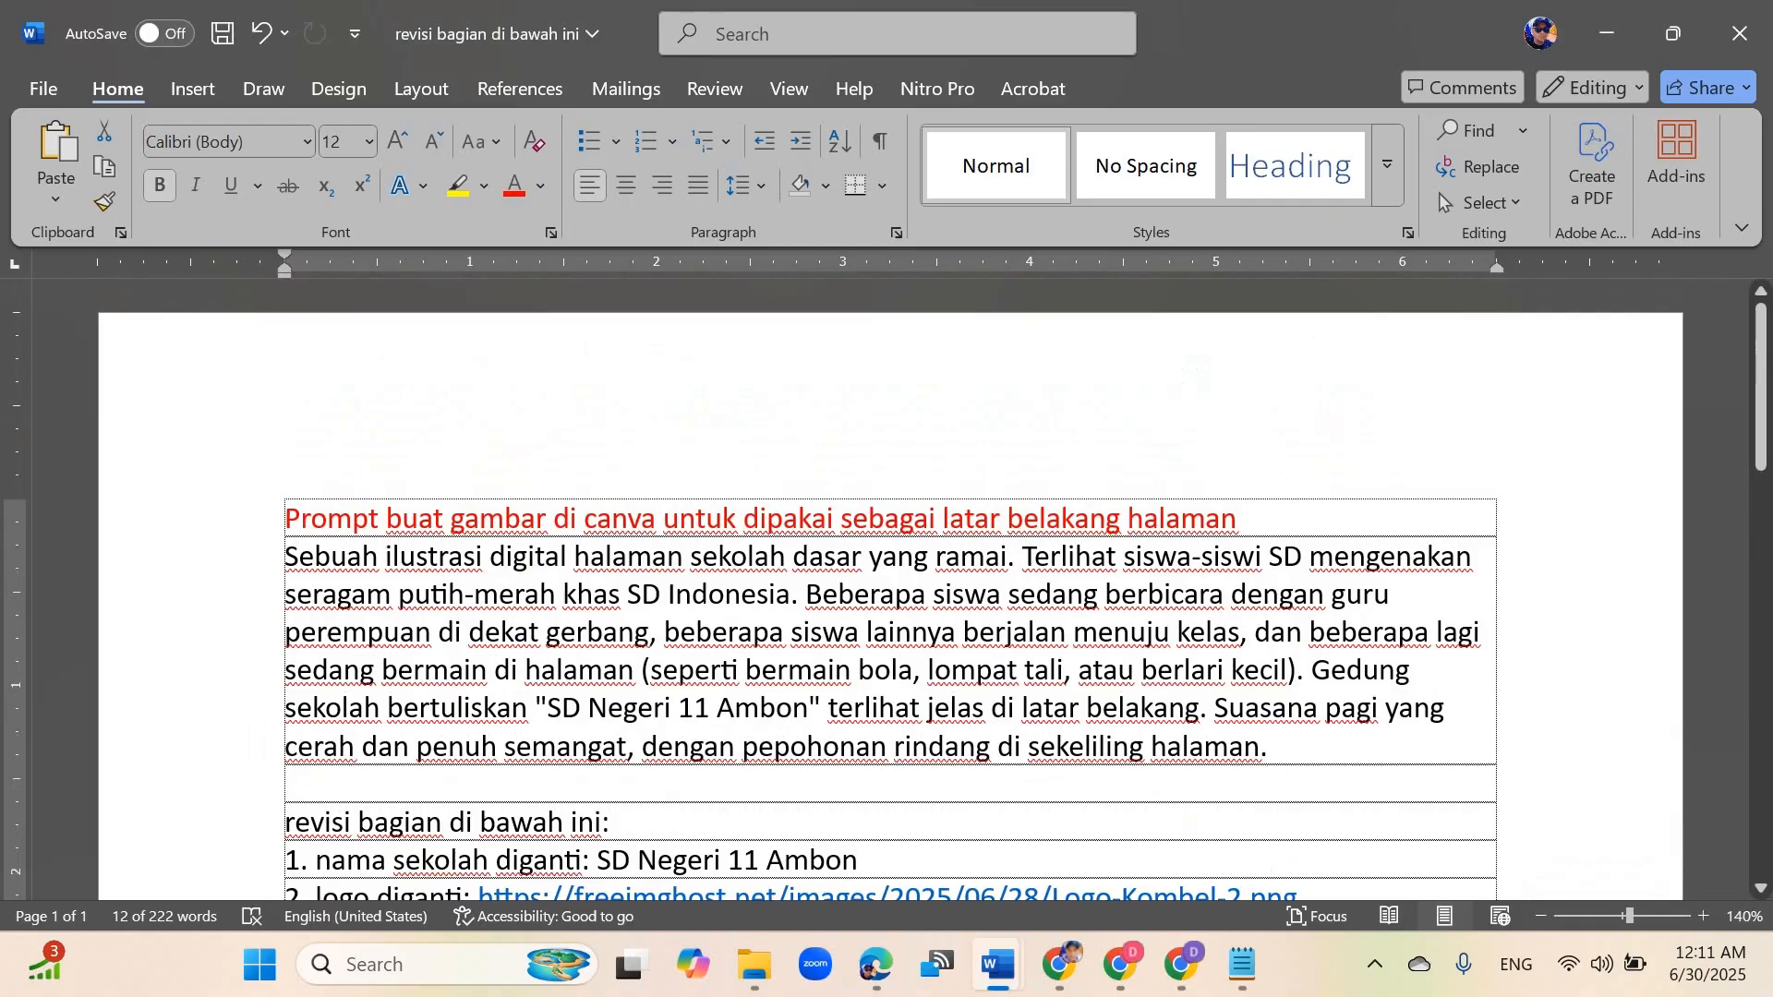
pyautogui.moveTo(285, 556); pyautogui.dragTo(1283, 746)
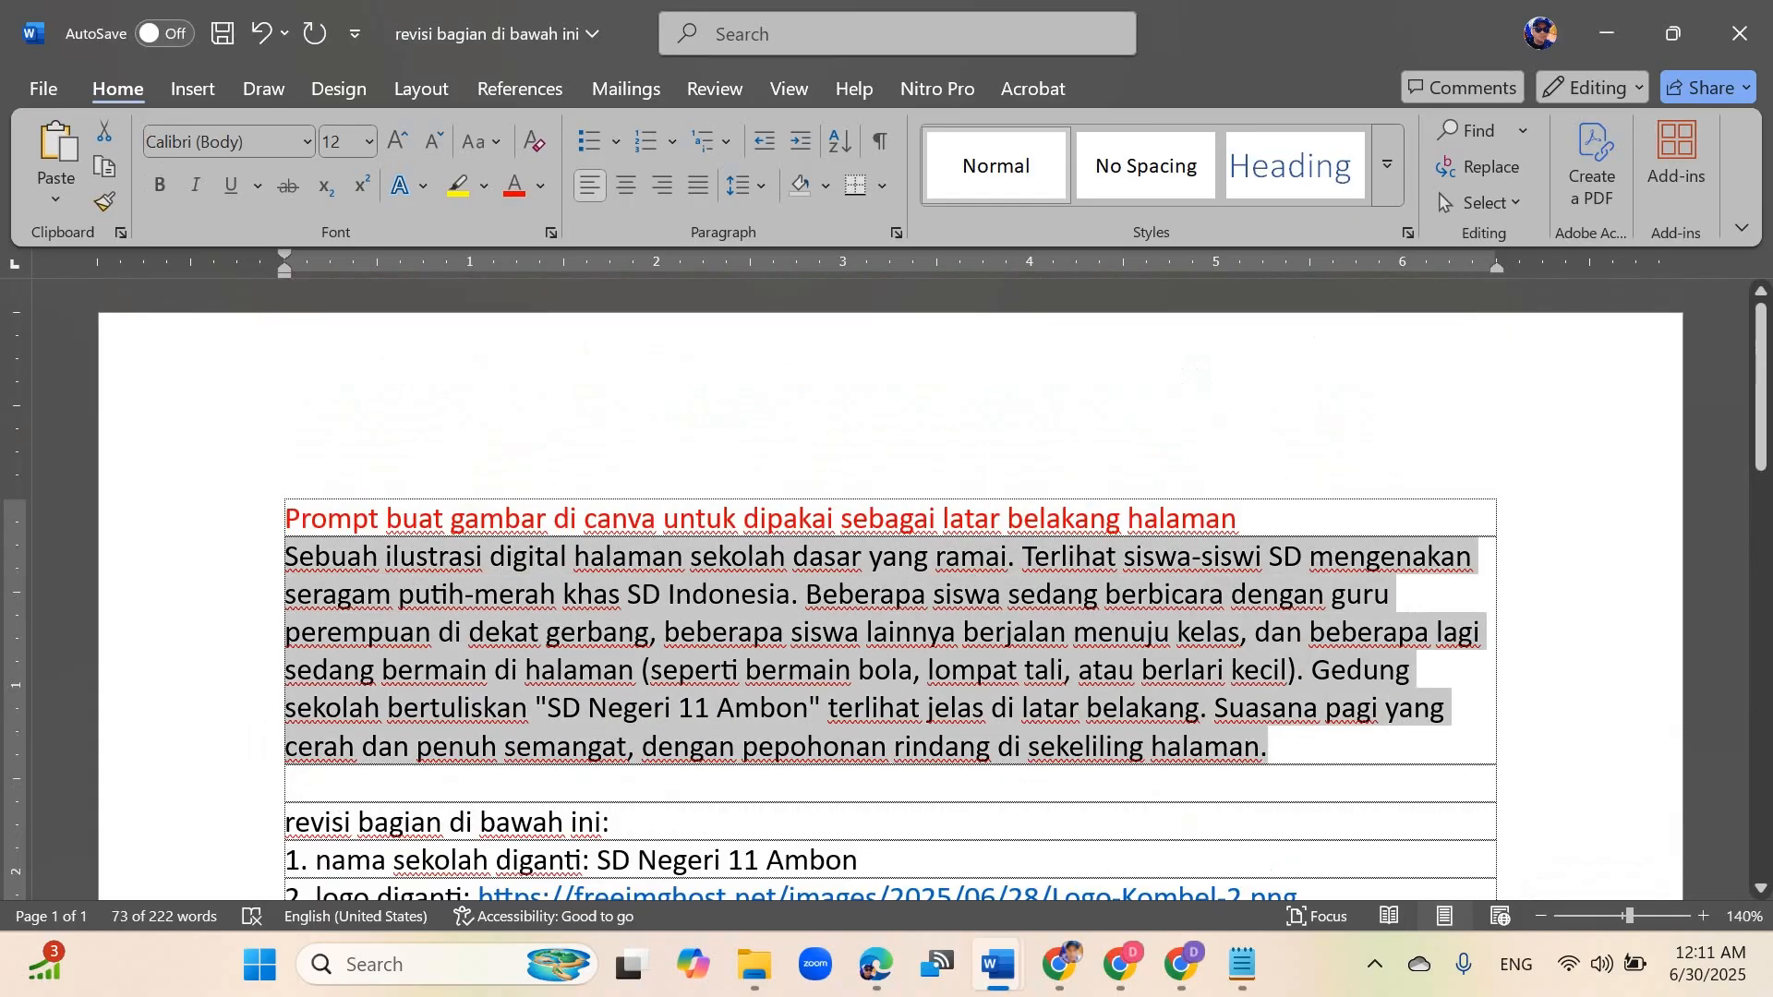
# Step: On the published form, set the date to 30/06/2025 and the teaching hours to 09.00 - 10.30
pyautogui.click(1059, 964)
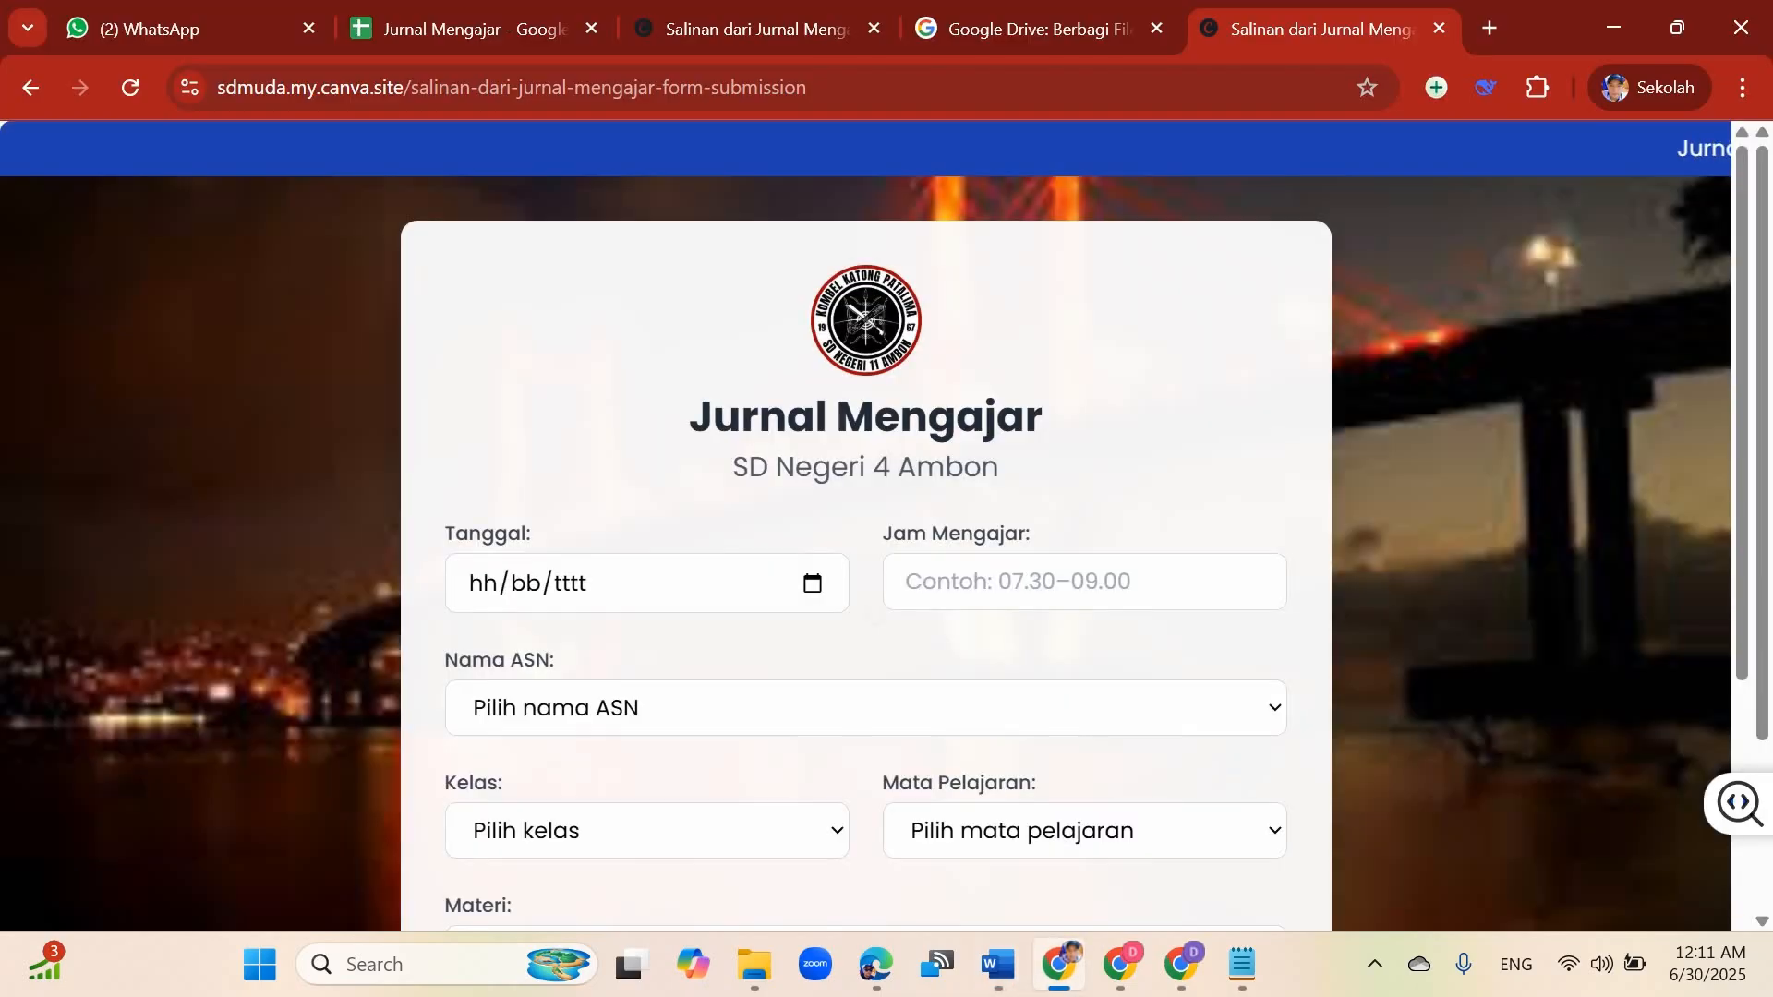
pyautogui.click(812, 583)
pyautogui.click(517, 439)
pyautogui.click(1084, 581)
pyautogui.write('09')
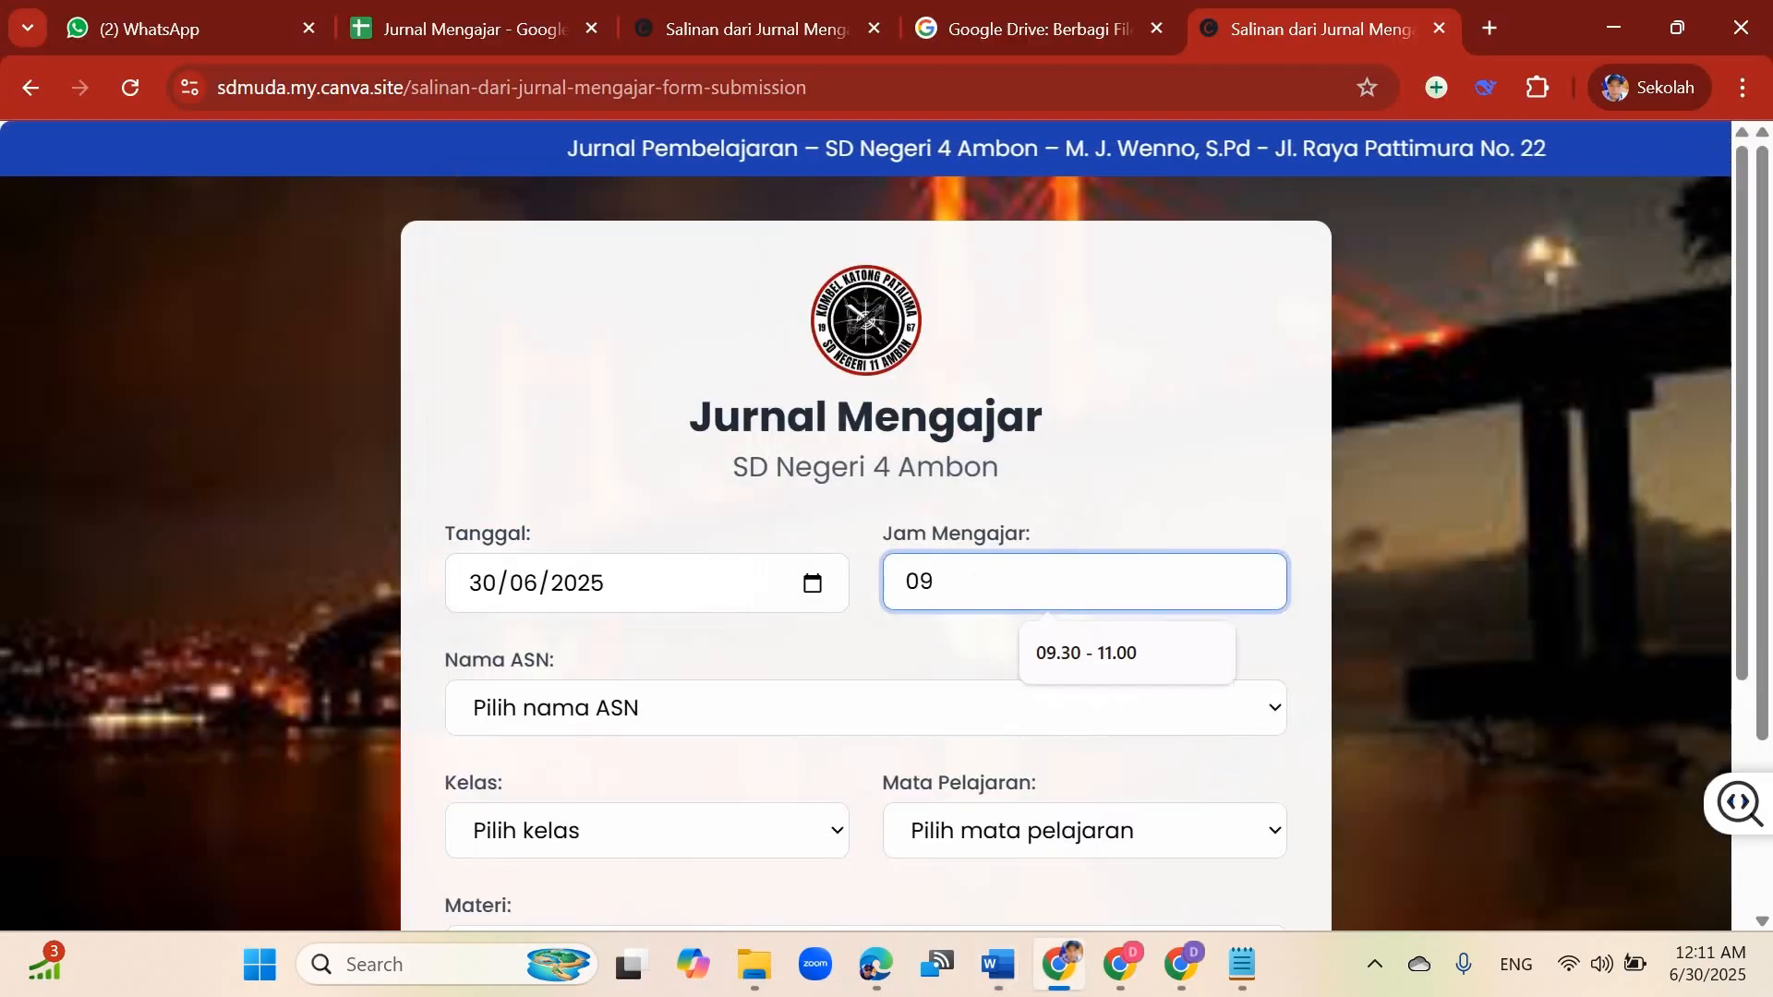
pyautogui.write('.00 - 10.30')
# Step: Choose a teacher from the Nama ASN list, class 4, and the Ilmu Pengetahuan Alam subject
pyautogui.scroll(-3, 865, 554)
pyautogui.click(865, 431)
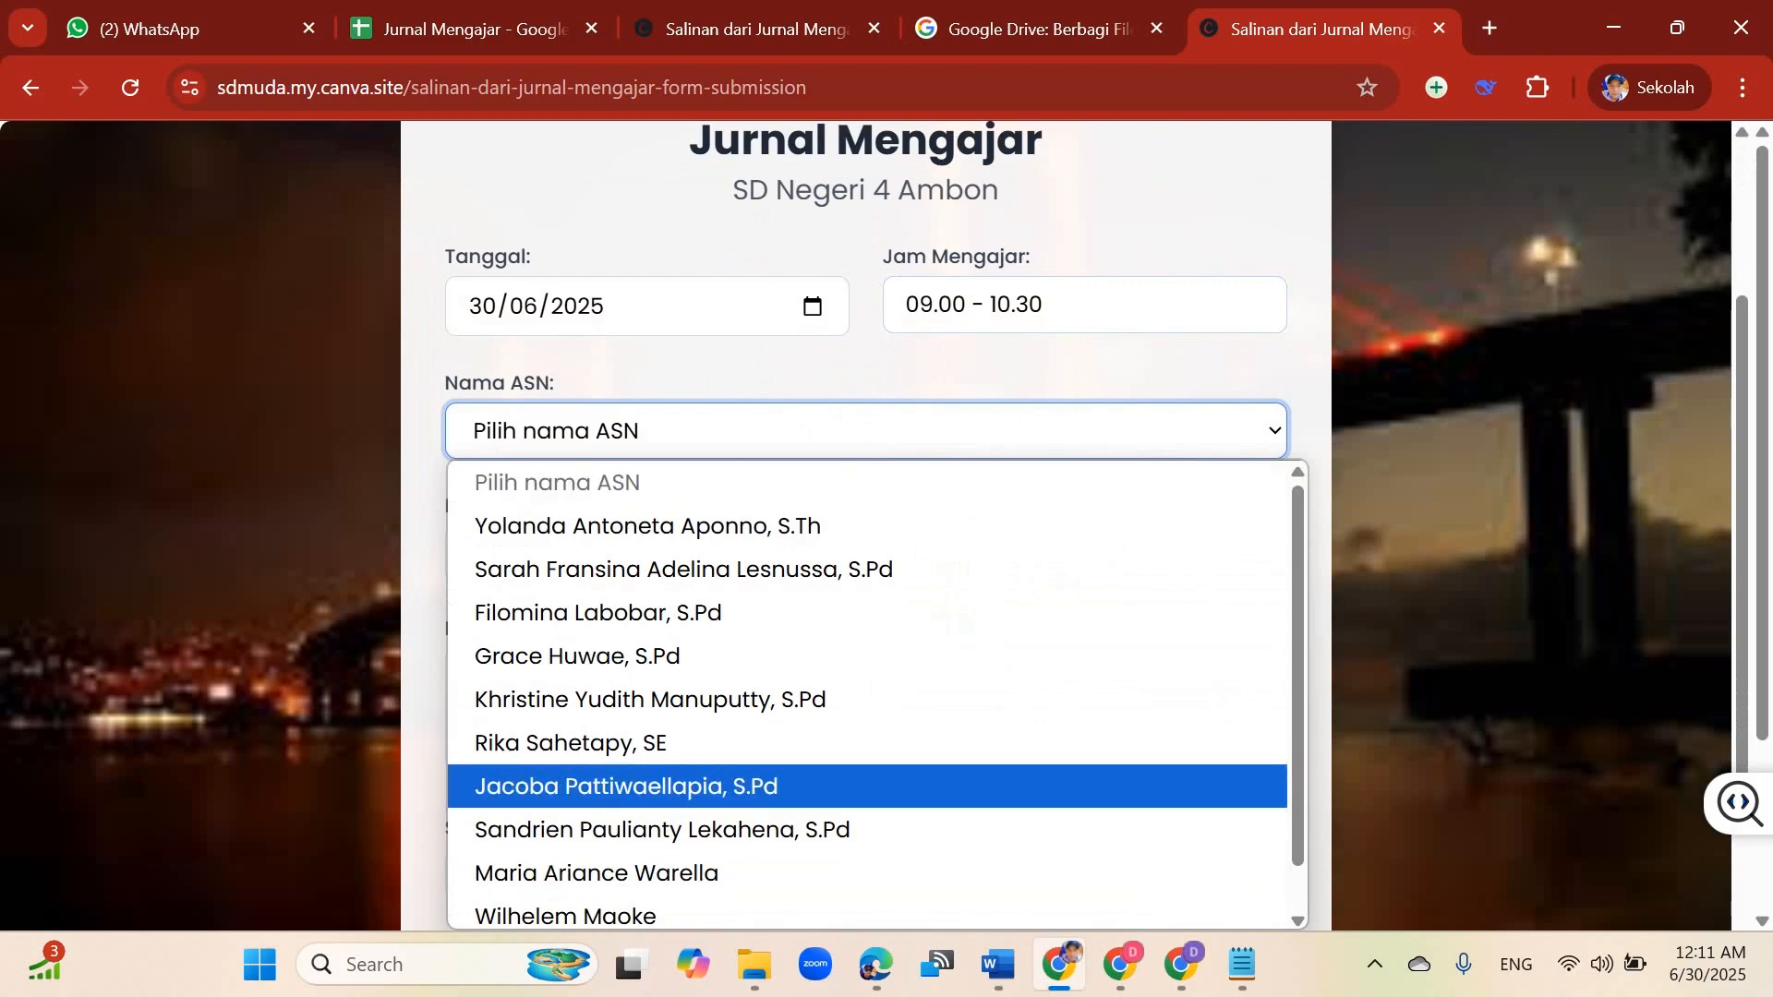
pyautogui.click(647, 784)
pyautogui.click(646, 553)
pyautogui.click(646, 777)
pyautogui.click(1083, 553)
pyautogui.click(1087, 329)
pyautogui.click(865, 709)
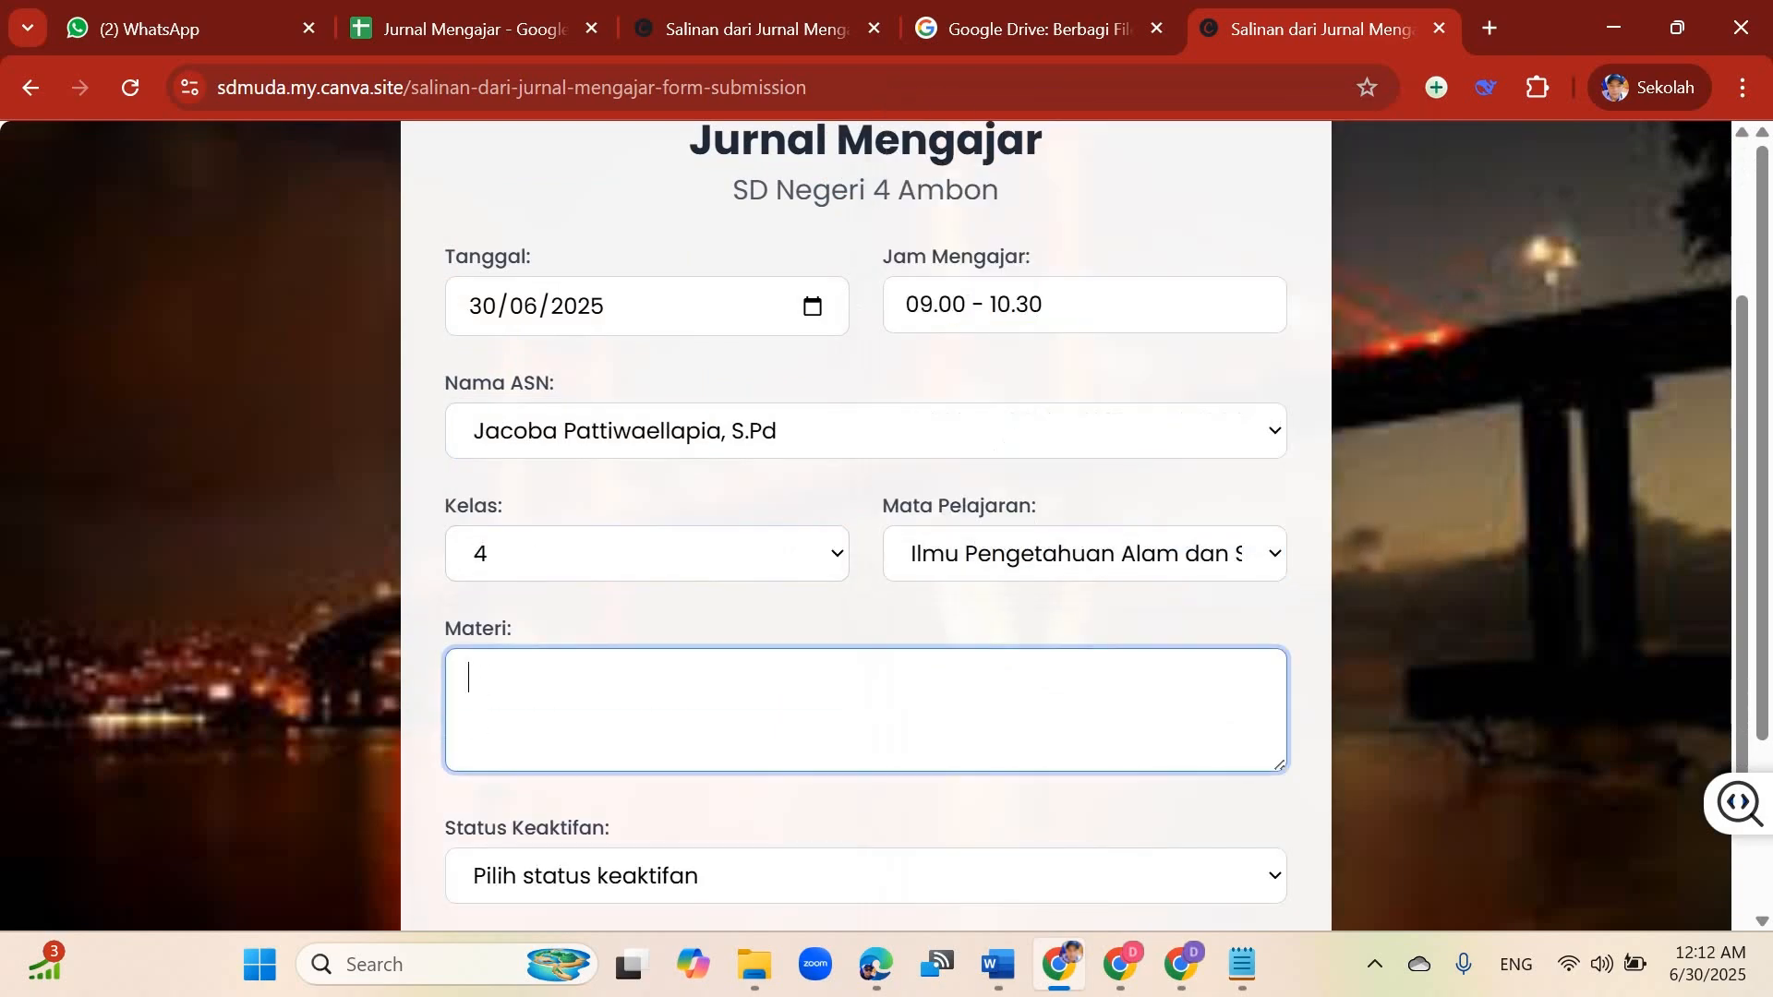
# Step: Enter Tata Surya as material, set status Sangat Aktif, and record 18 Siswa present and 7 Siswa absent
pyautogui.write('Tata Surya')
pyautogui.scroll(-5, 865, 554)
pyautogui.click(865, 413)
pyautogui.click(594, 506)
pyautogui.click(646, 569)
pyautogui.write('18 Sisw')
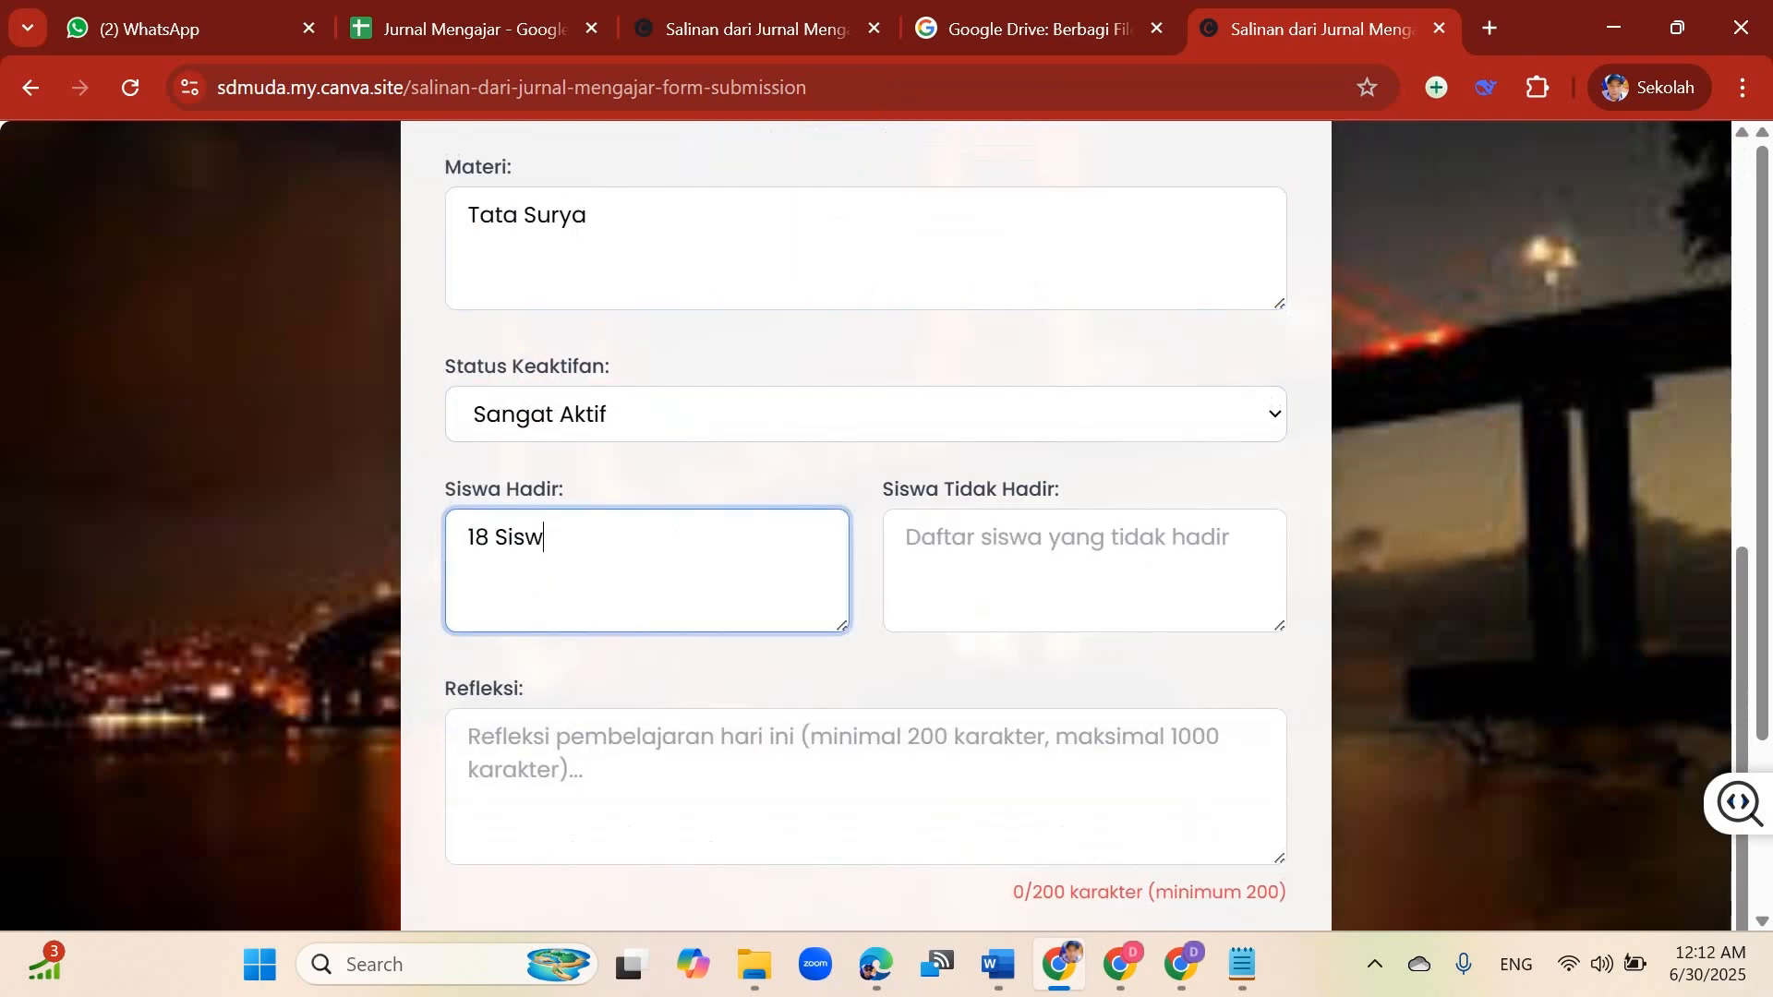
pyautogui.write('a')
pyautogui.click(1084, 570)
pyautogui.write('7 Siswa')
# Step: Paste the copied paragraph into the reflection field
pyautogui.scroll(-3, 865, 554)
pyautogui.click(865, 559)
pyautogui.hotkey('ctrl', 'v')
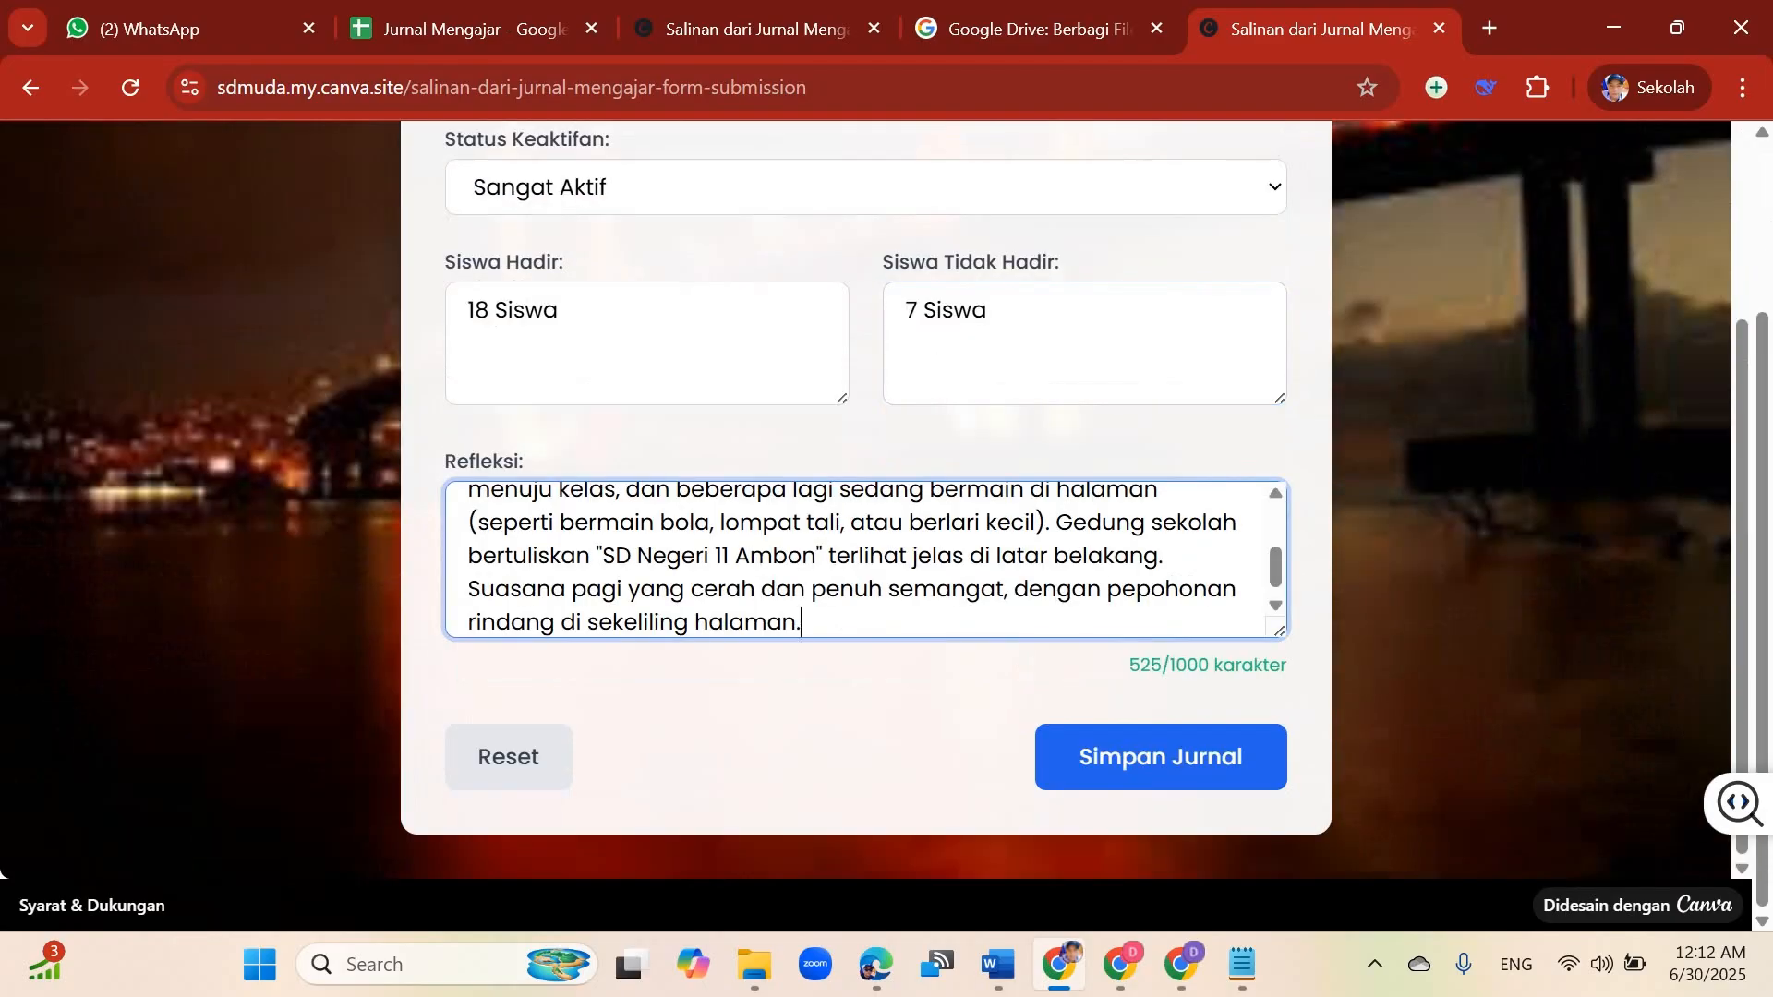
# Step: Submit the test journal entry and dismiss the confirmation dialog
pyautogui.click(1160, 756)
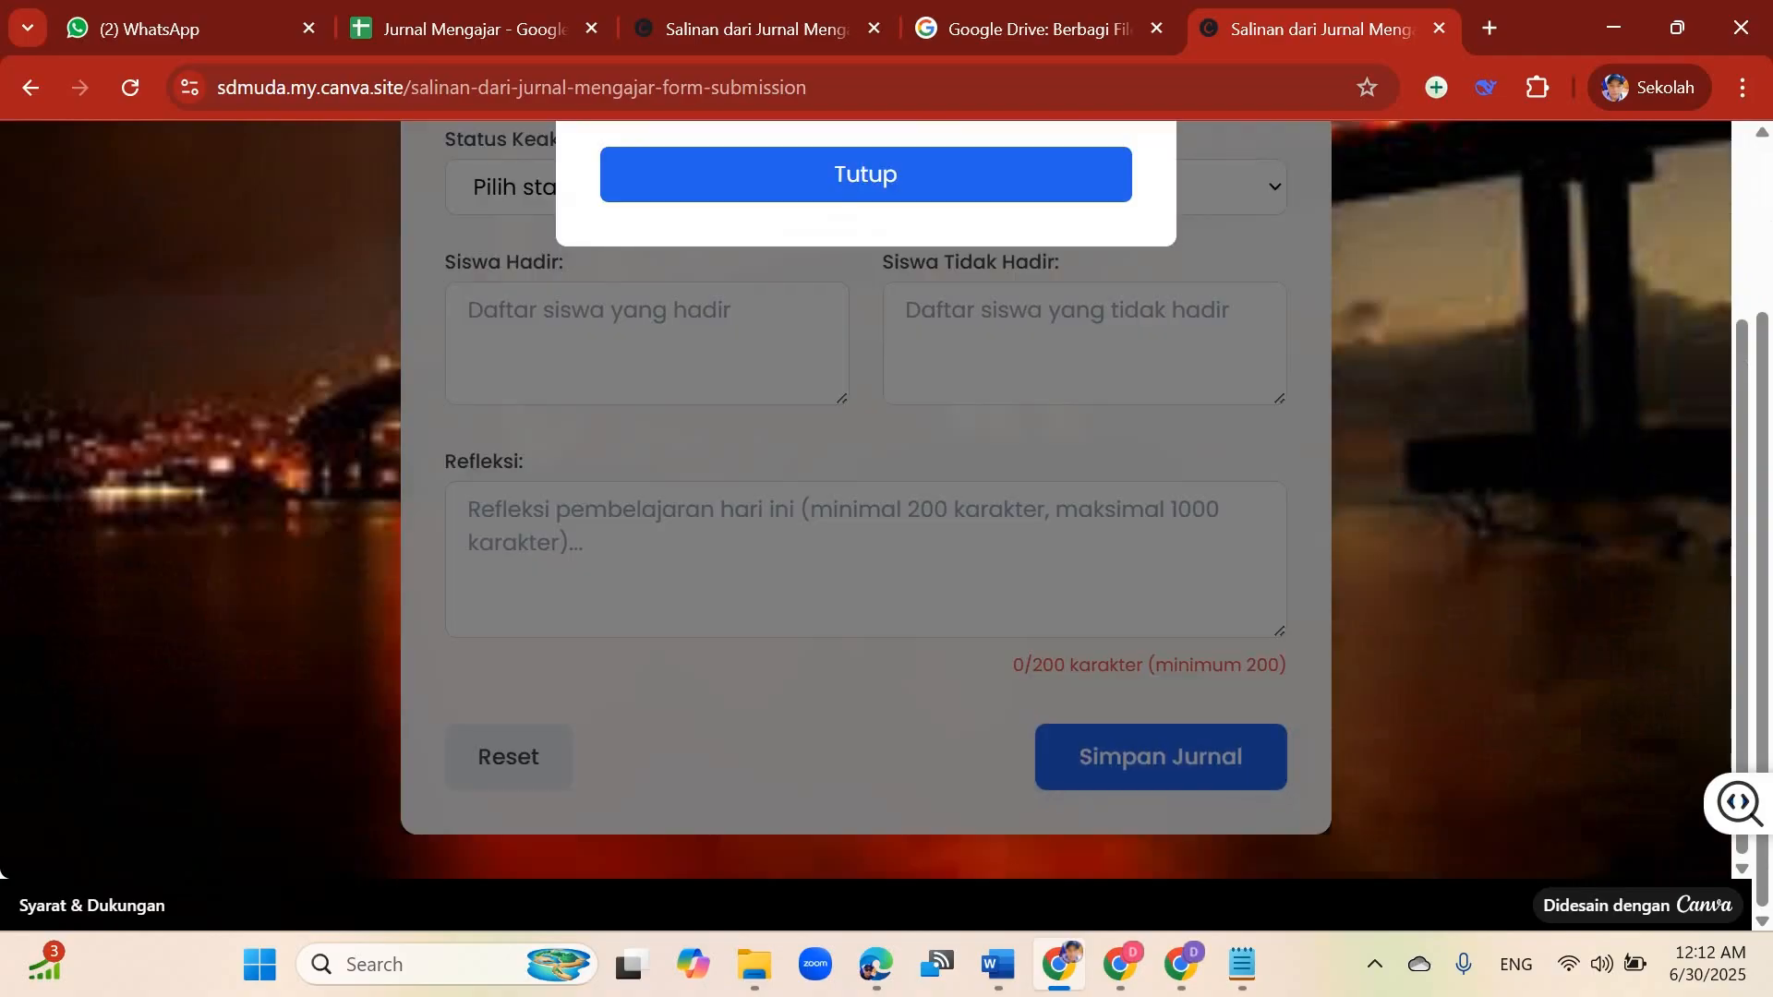
pyautogui.click(866, 588)
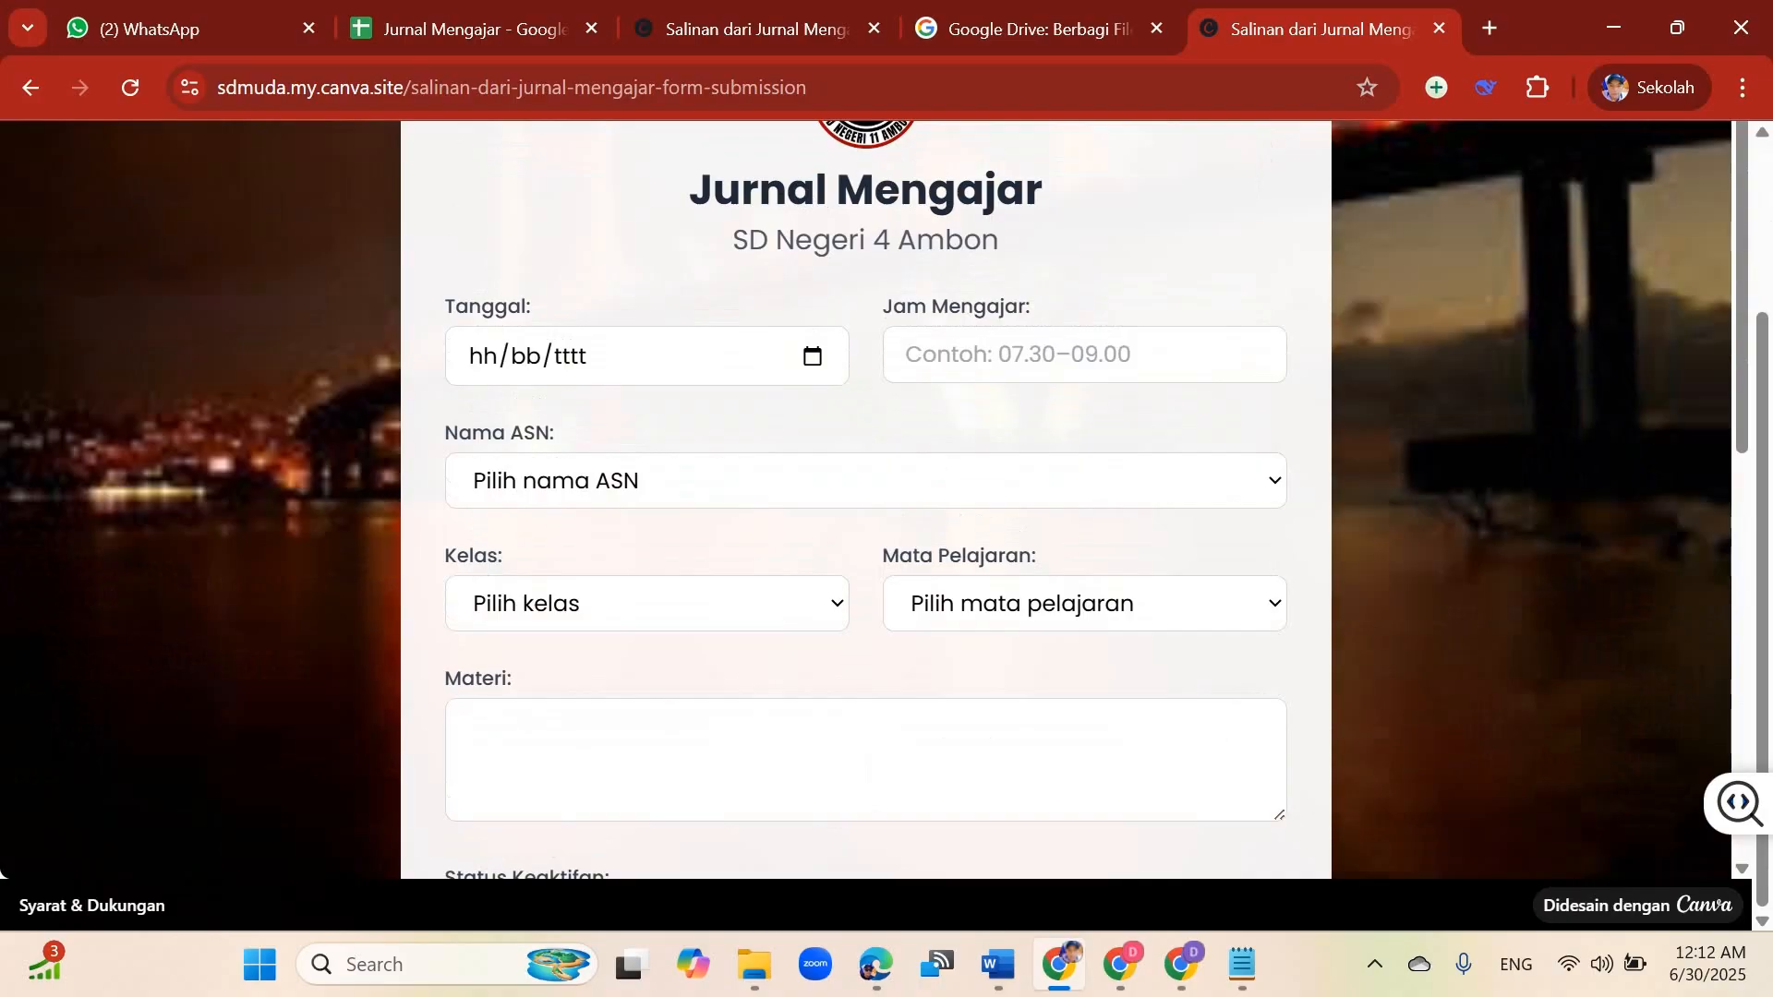
pyautogui.click(1181, 964)
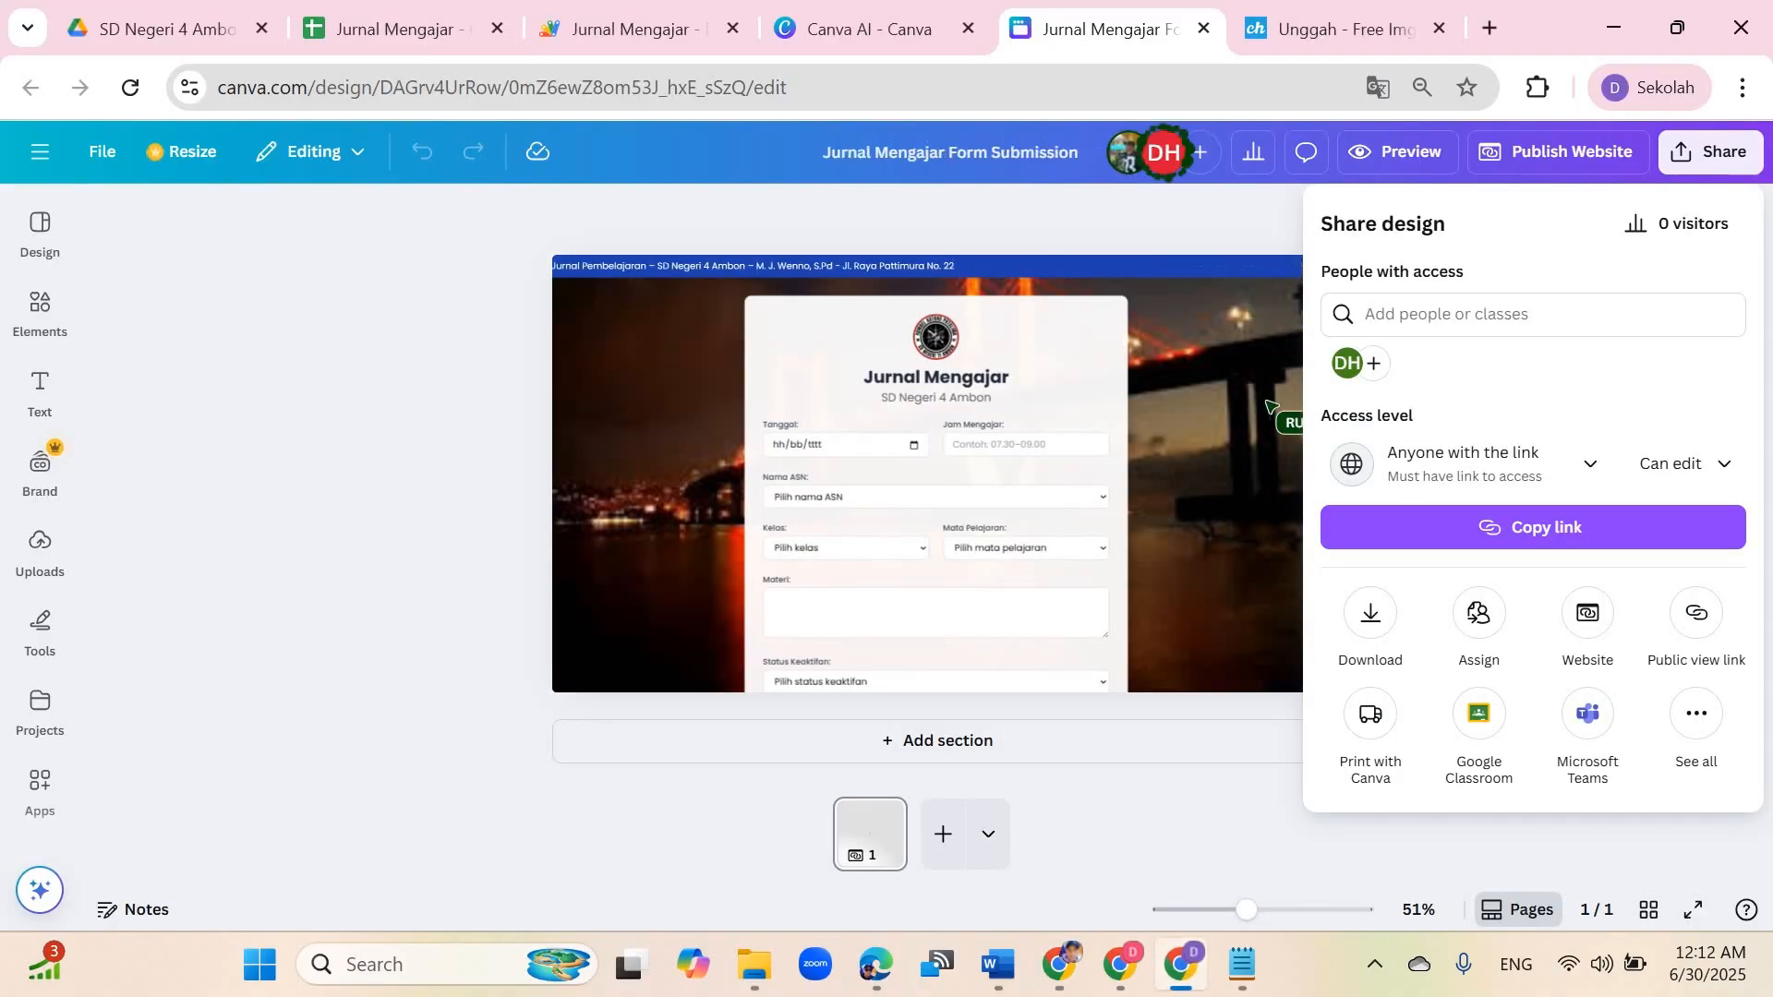
# Step: Inspect the submitted test entry's row in the Jurnal Mengajar spreadsheet cell by cell
pyautogui.click(404, 29)
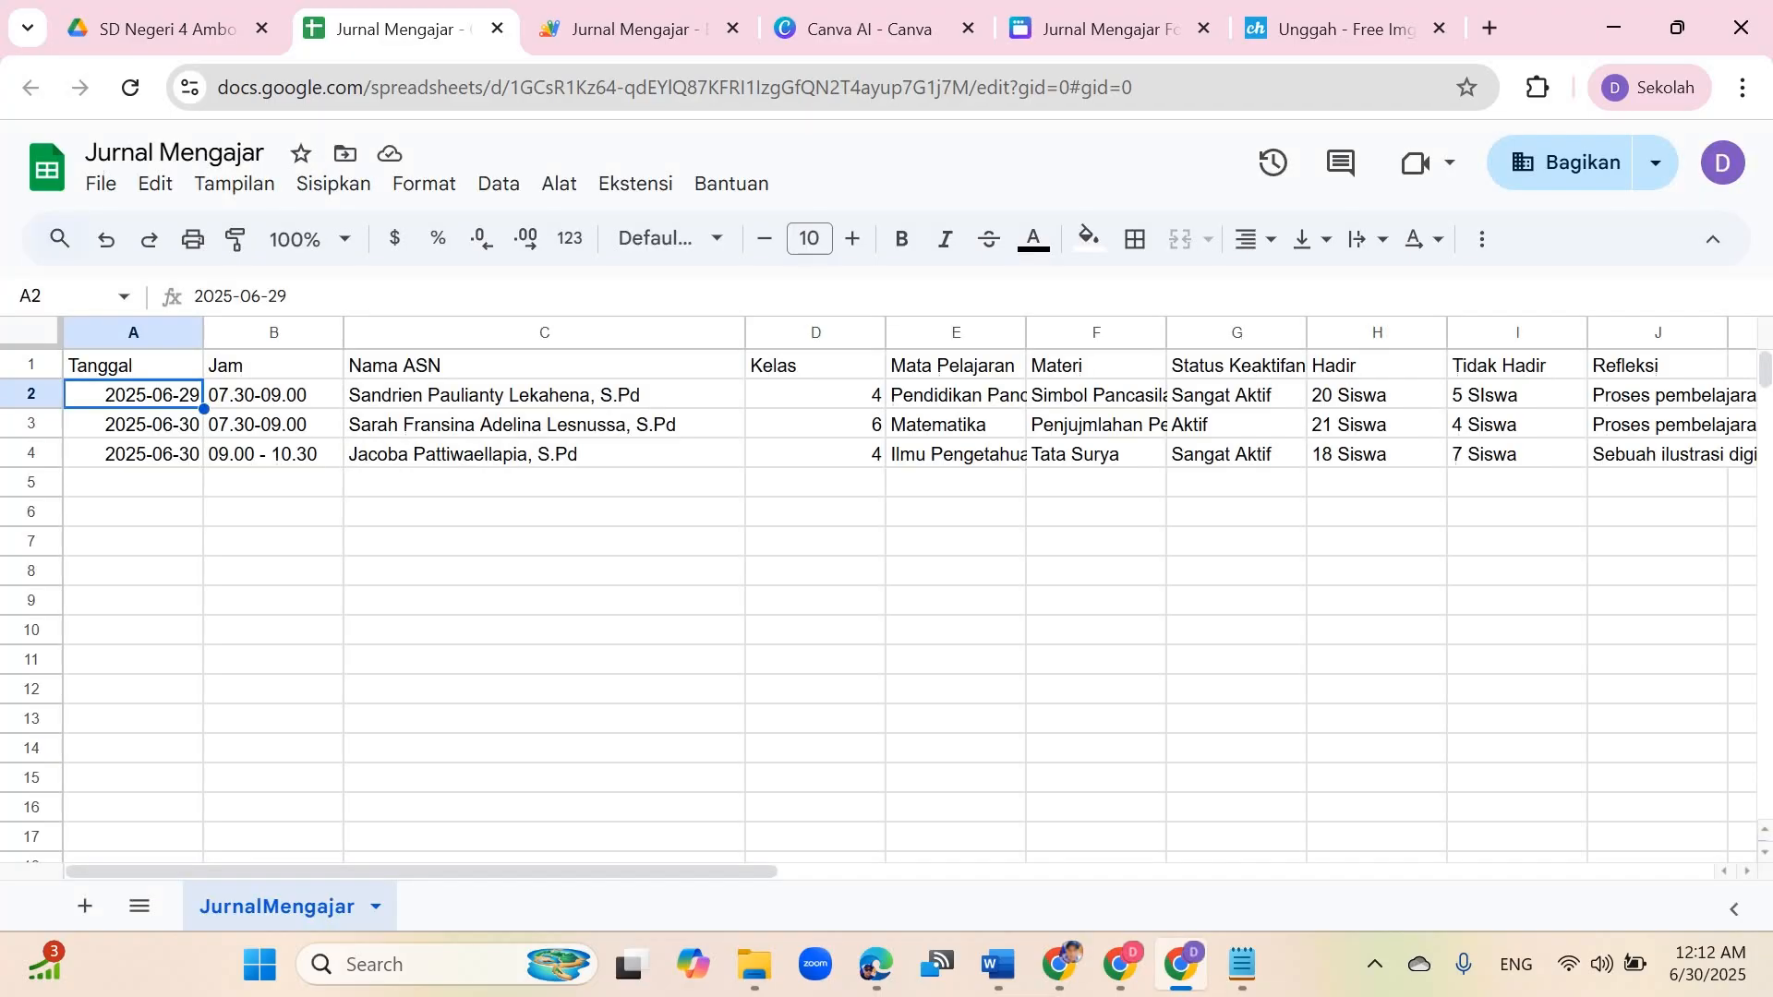
pyautogui.click(544, 512)
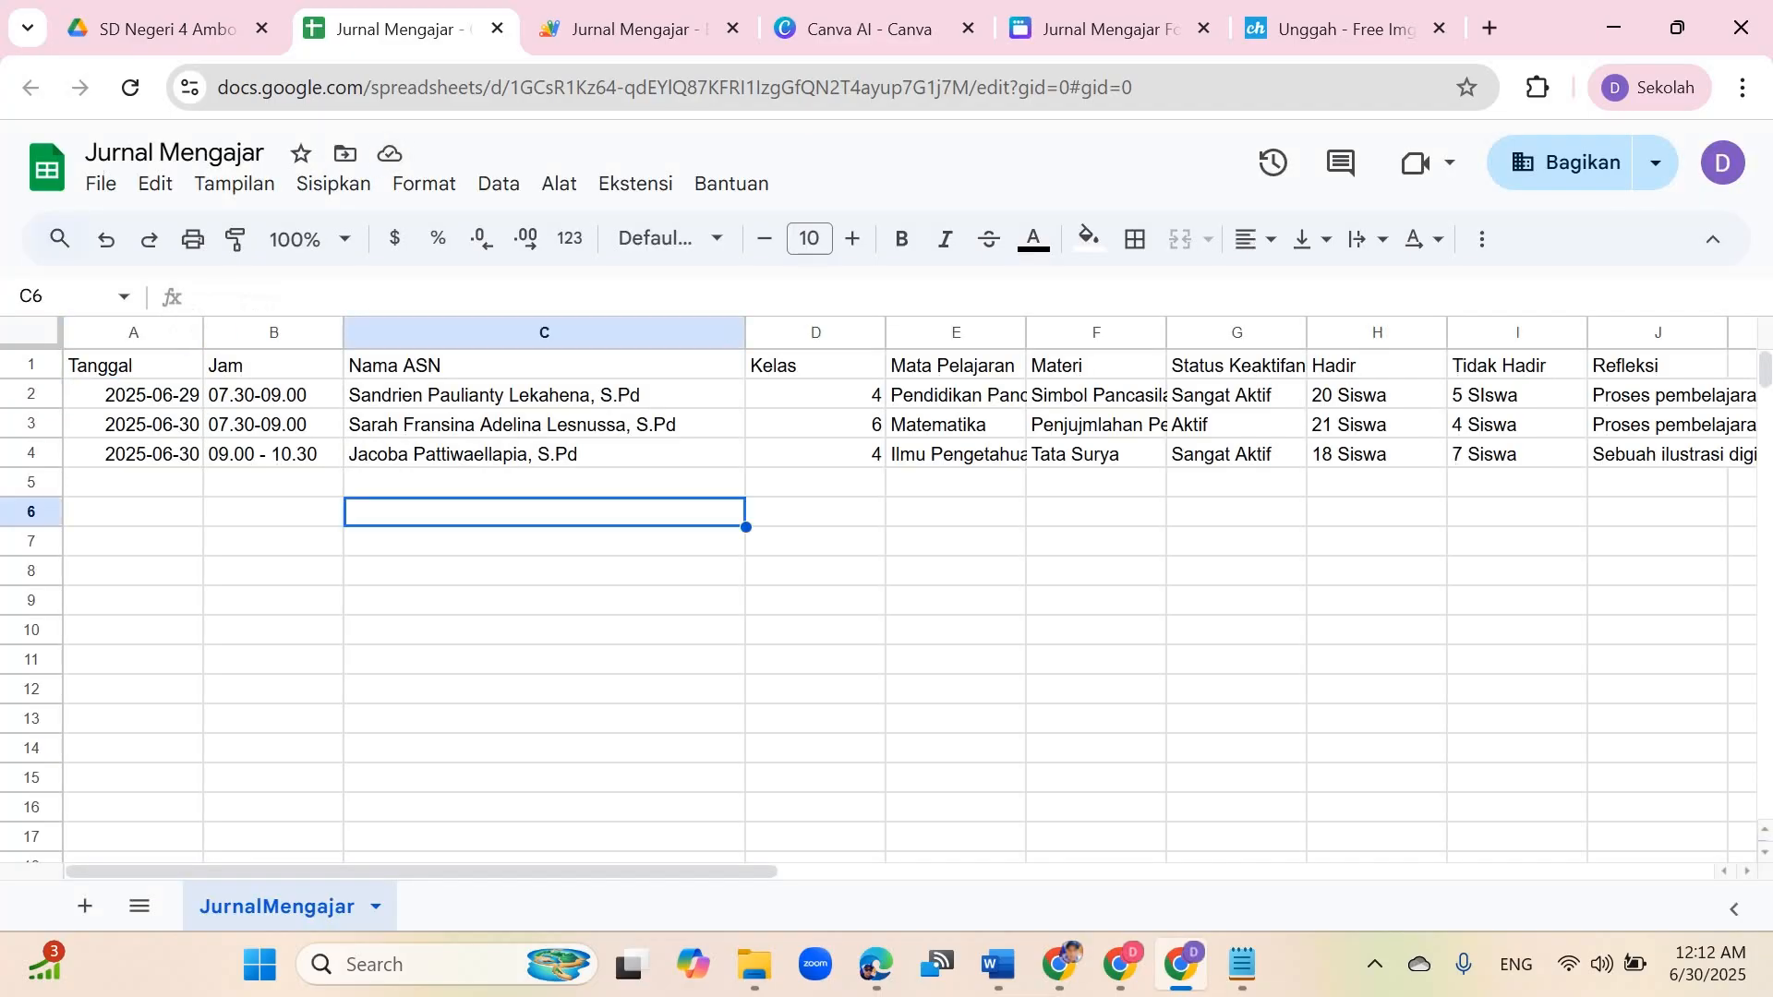
pyautogui.click(1657, 454)
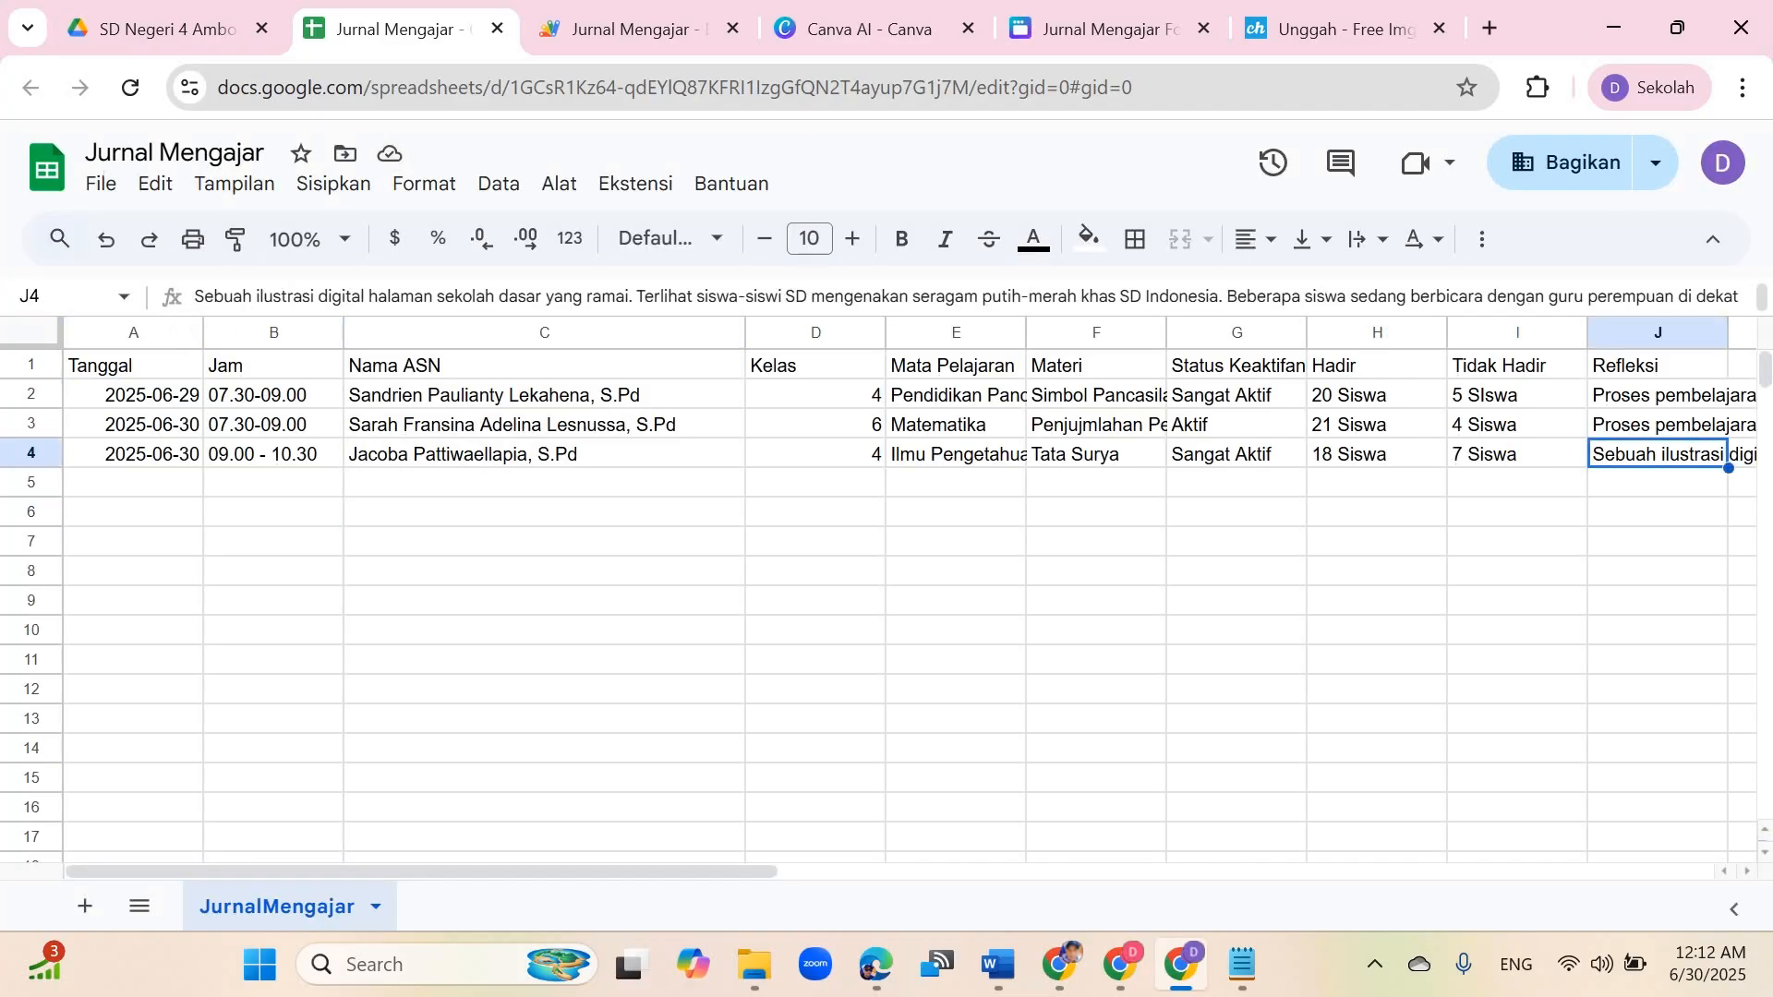
pyautogui.click(955, 454)
pyautogui.click(1376, 455)
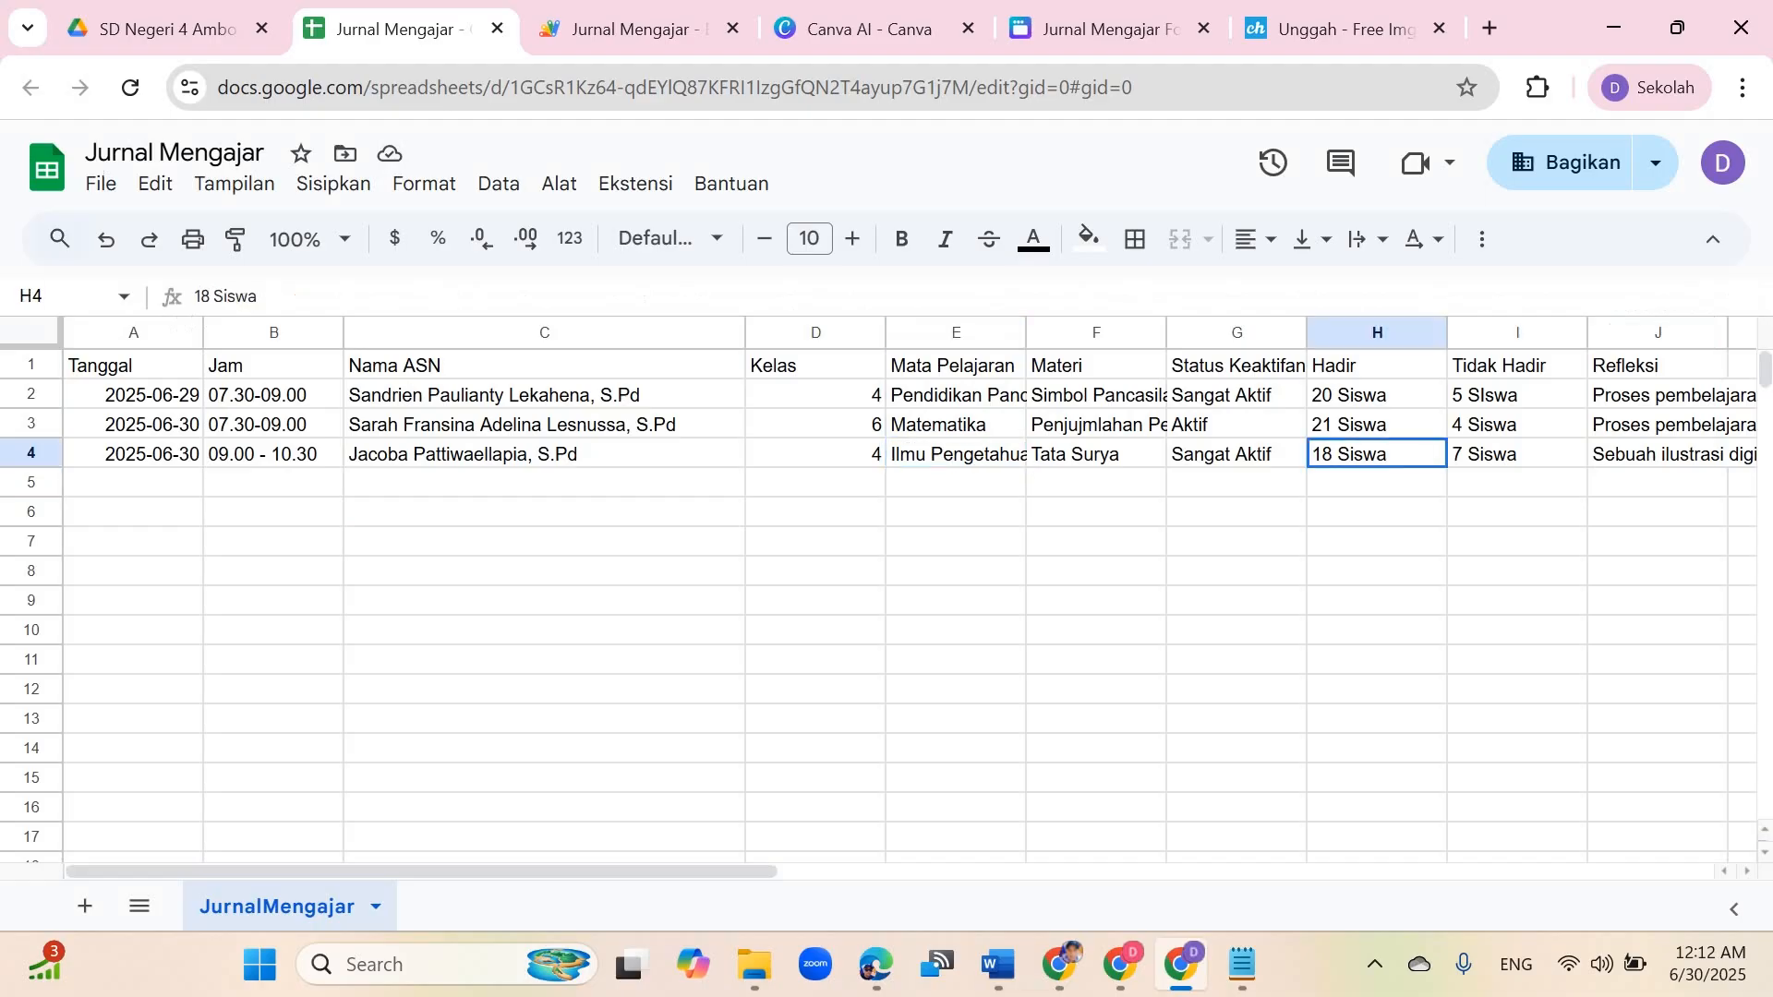
pyautogui.click(1517, 454)
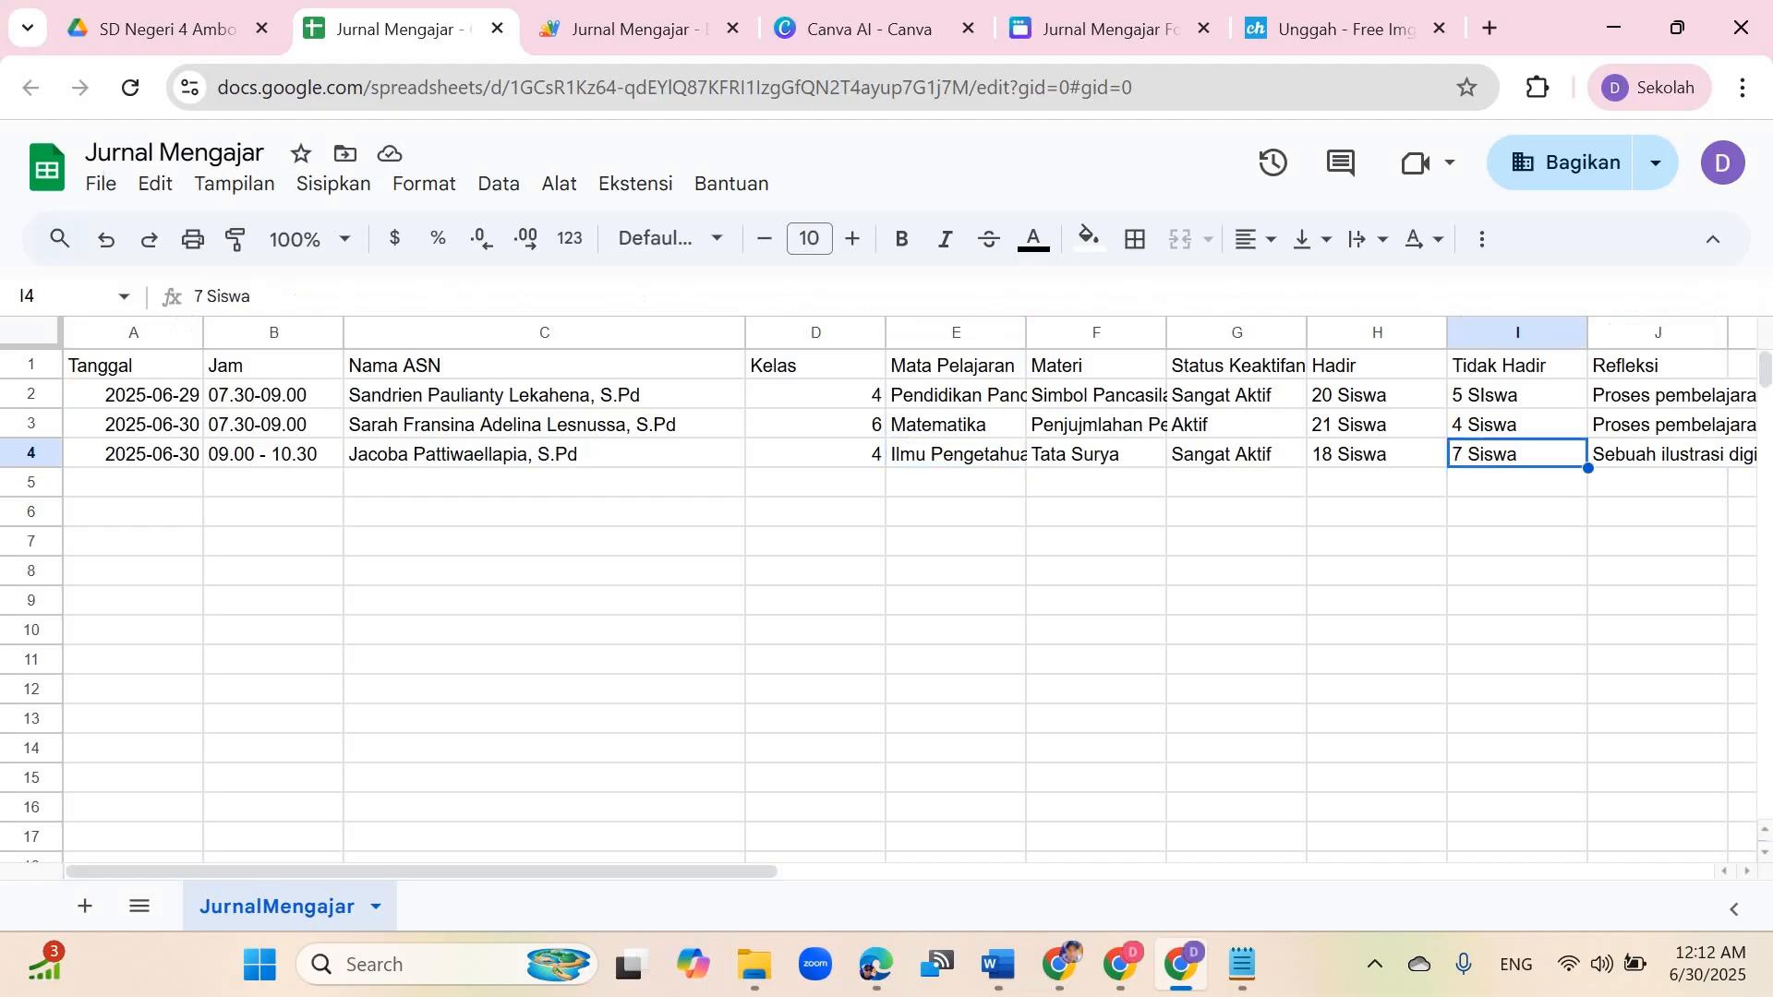
pyautogui.click(273, 455)
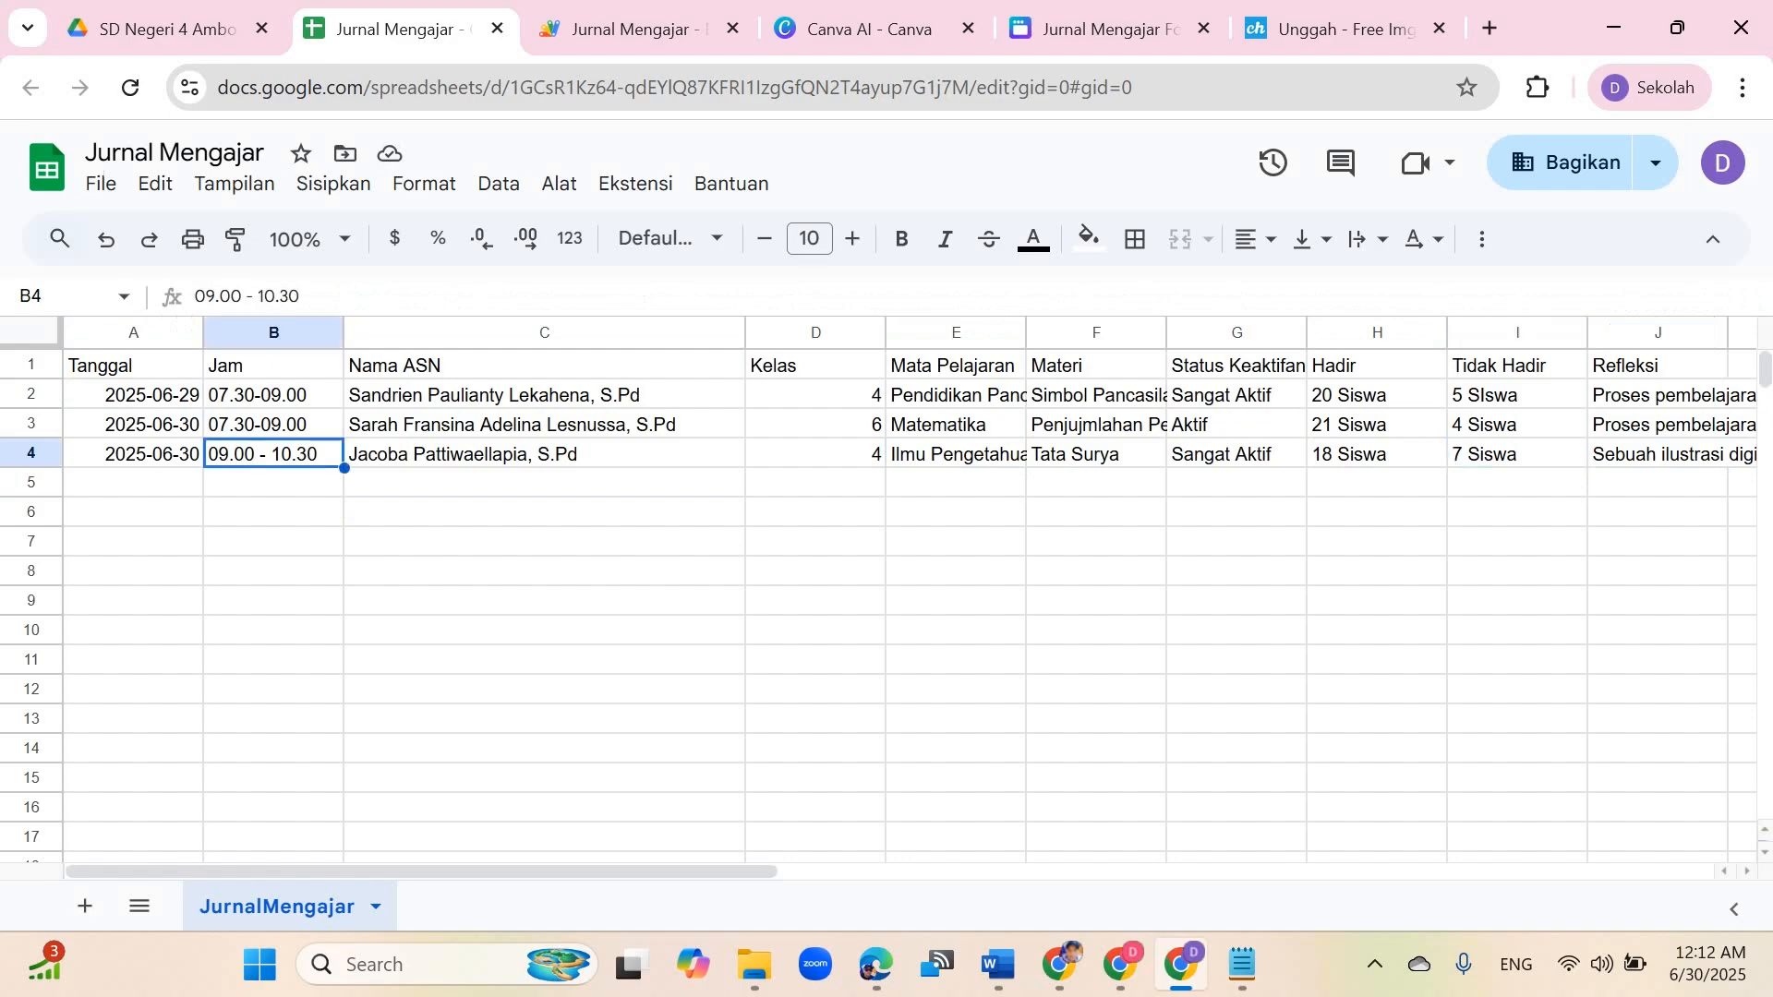
pyautogui.click(544, 454)
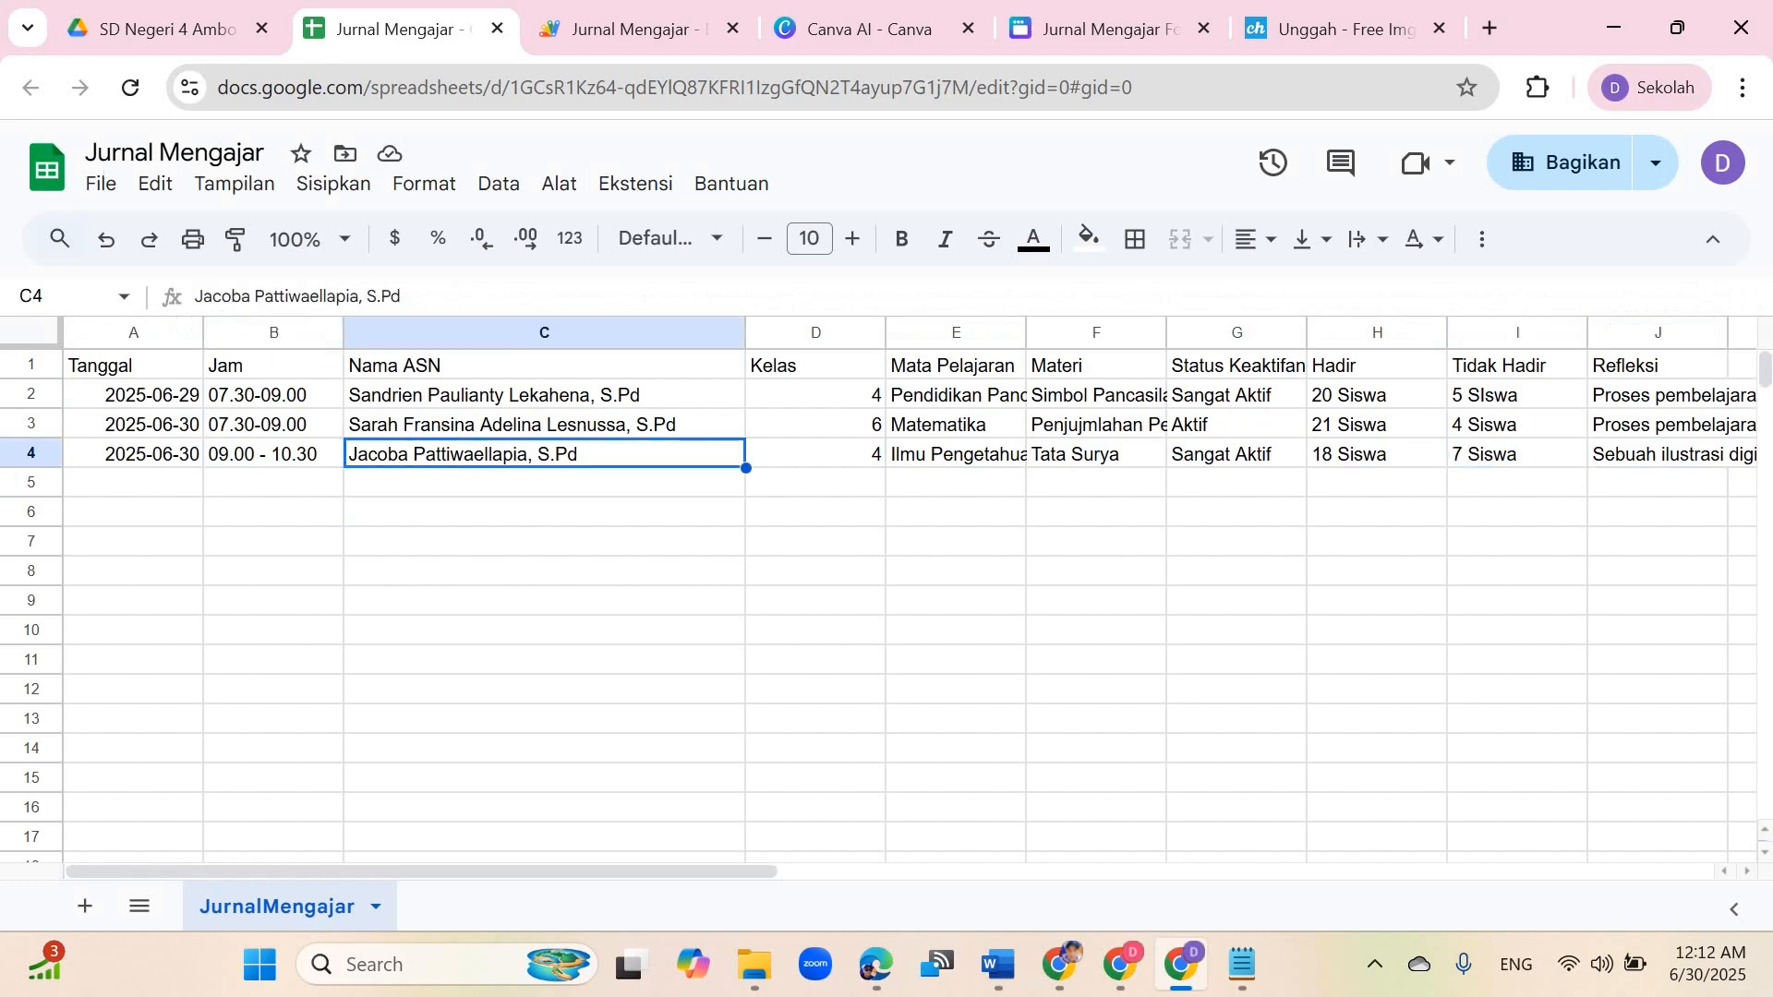
pyautogui.click(869, 29)
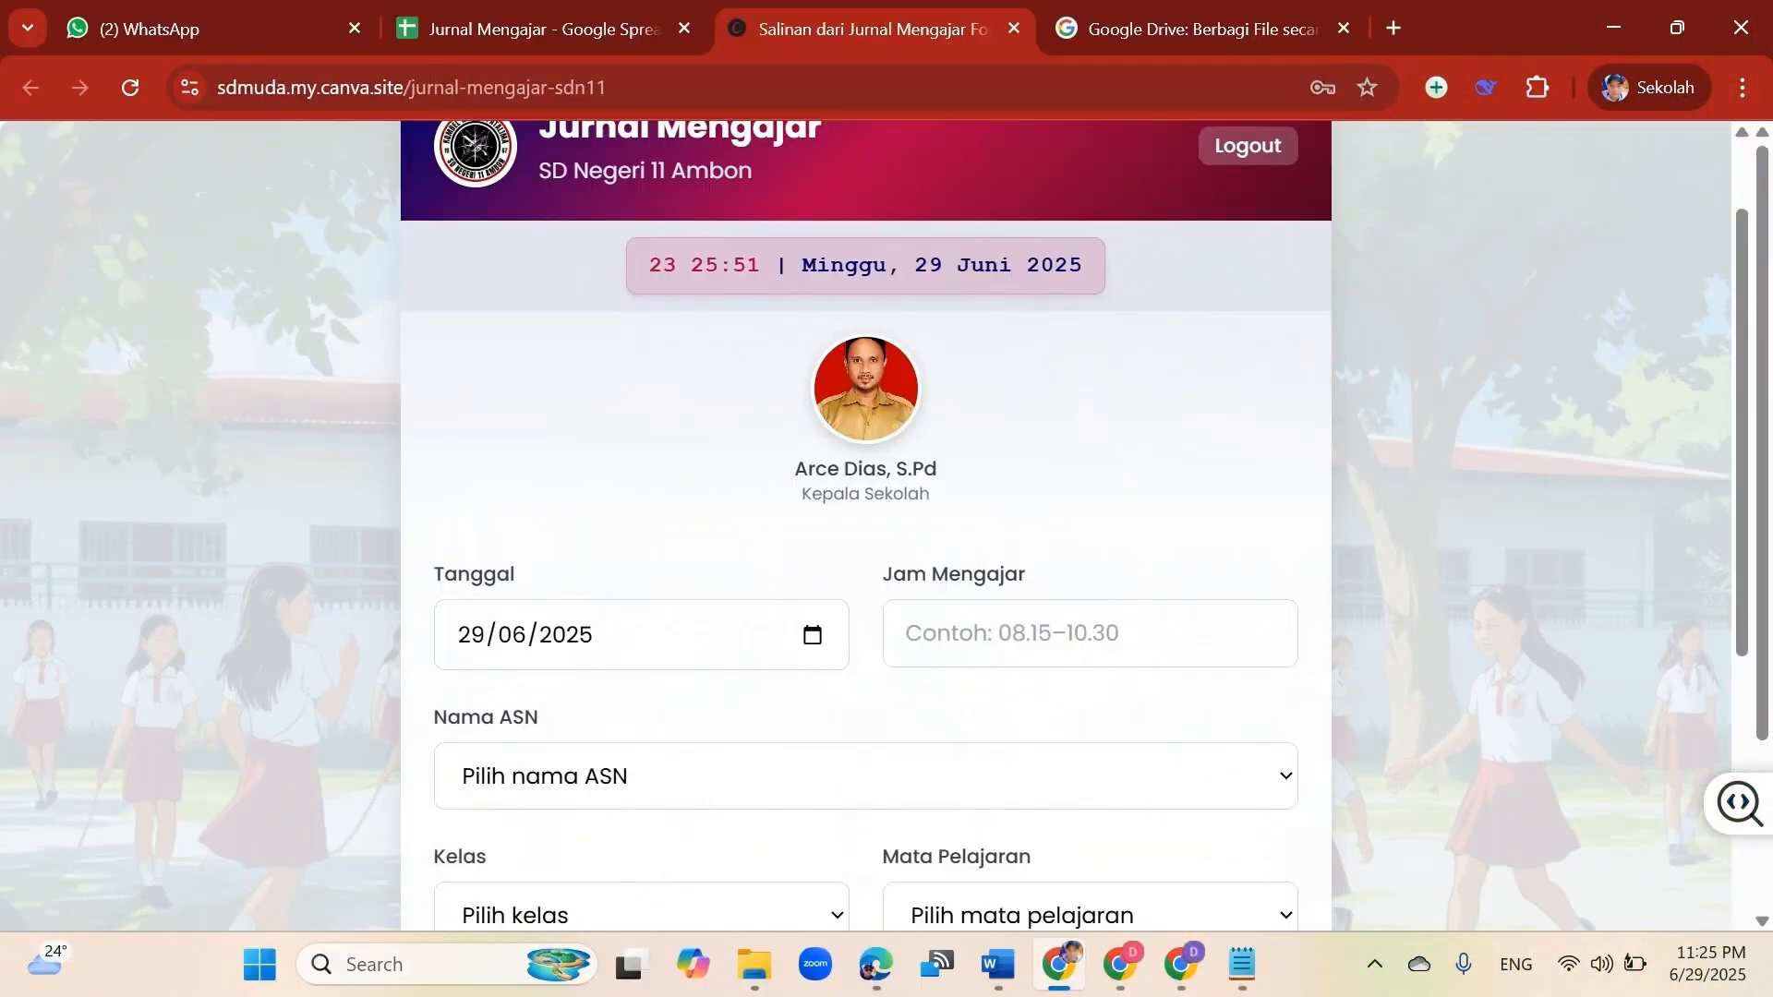
# Step: Fill in the journal form with time 08.00 - 09.30, Pendidikan Pancasila, material Simbol Pancasila, 35 Siswa present, 5 Siswa absent
pyautogui.click(1089, 356)
pyautogui.write('08.00 - 09.30')
pyautogui.click(1090, 361)
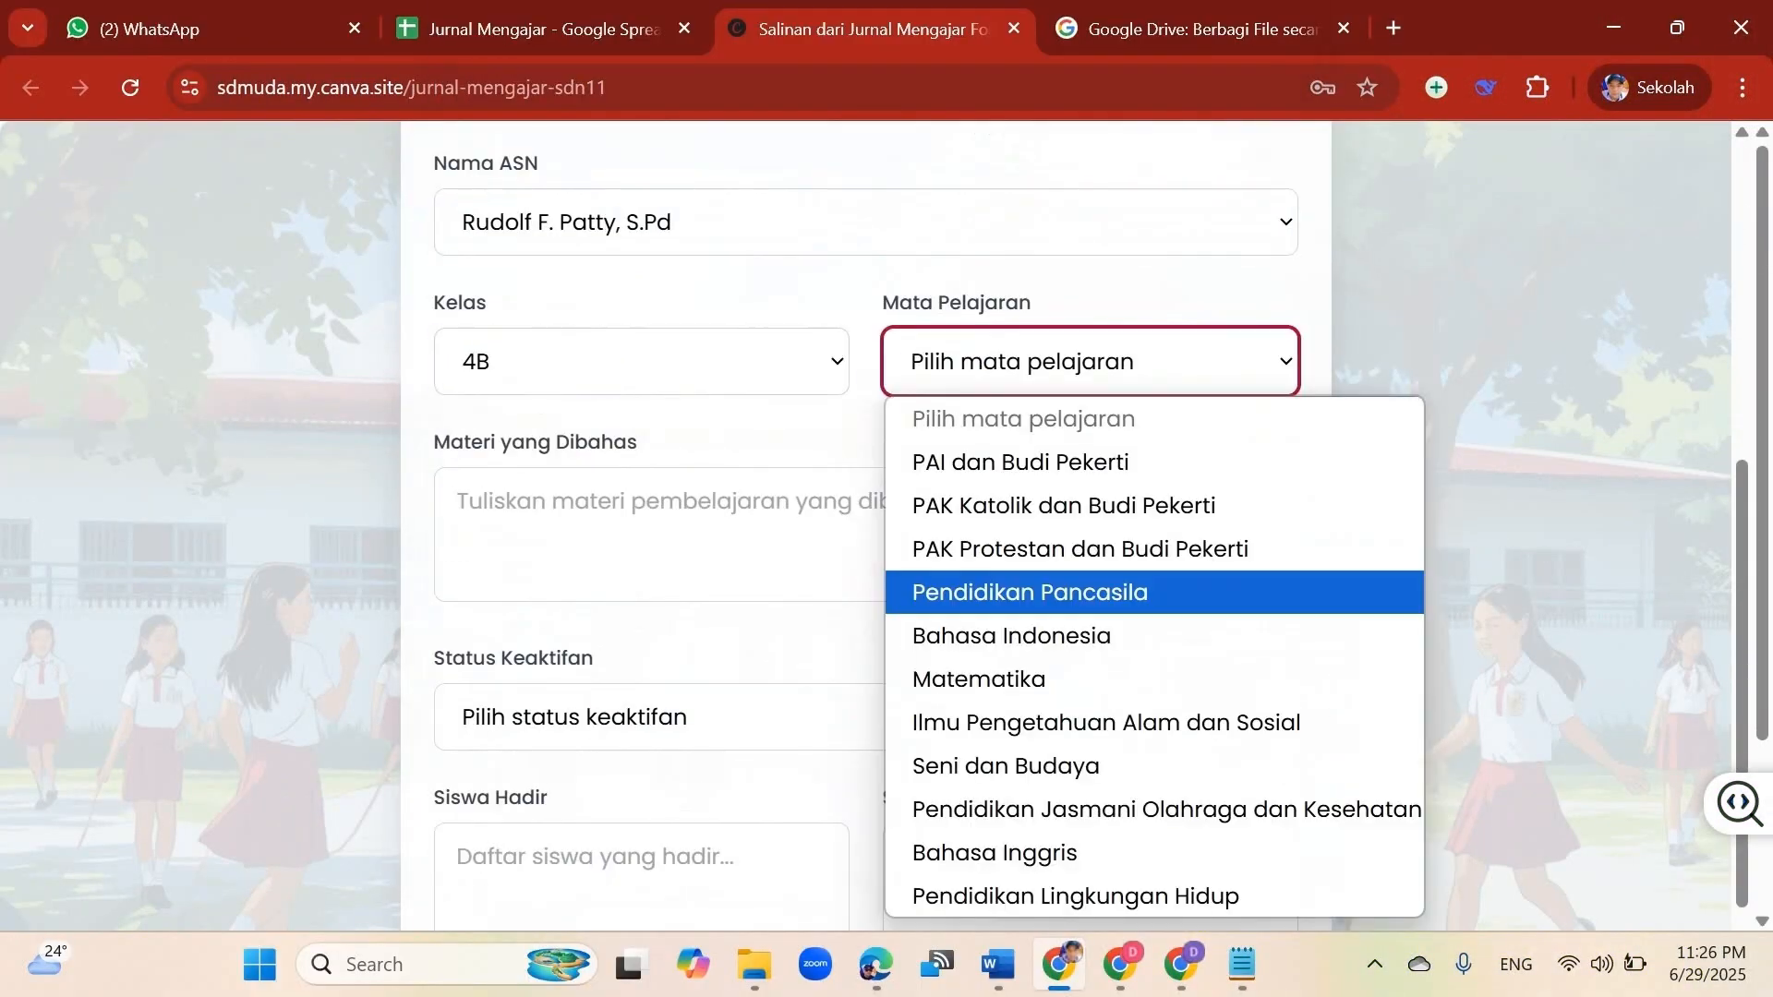
pyautogui.click(1029, 592)
pyautogui.click(866, 673)
pyautogui.write('Simbol Pancasila35 Siswa')
pyautogui.click(1089, 613)
pyautogui.write('5 Siswa')
pyautogui.scroll(-5, 866, 526)
pyautogui.click(863, 517)
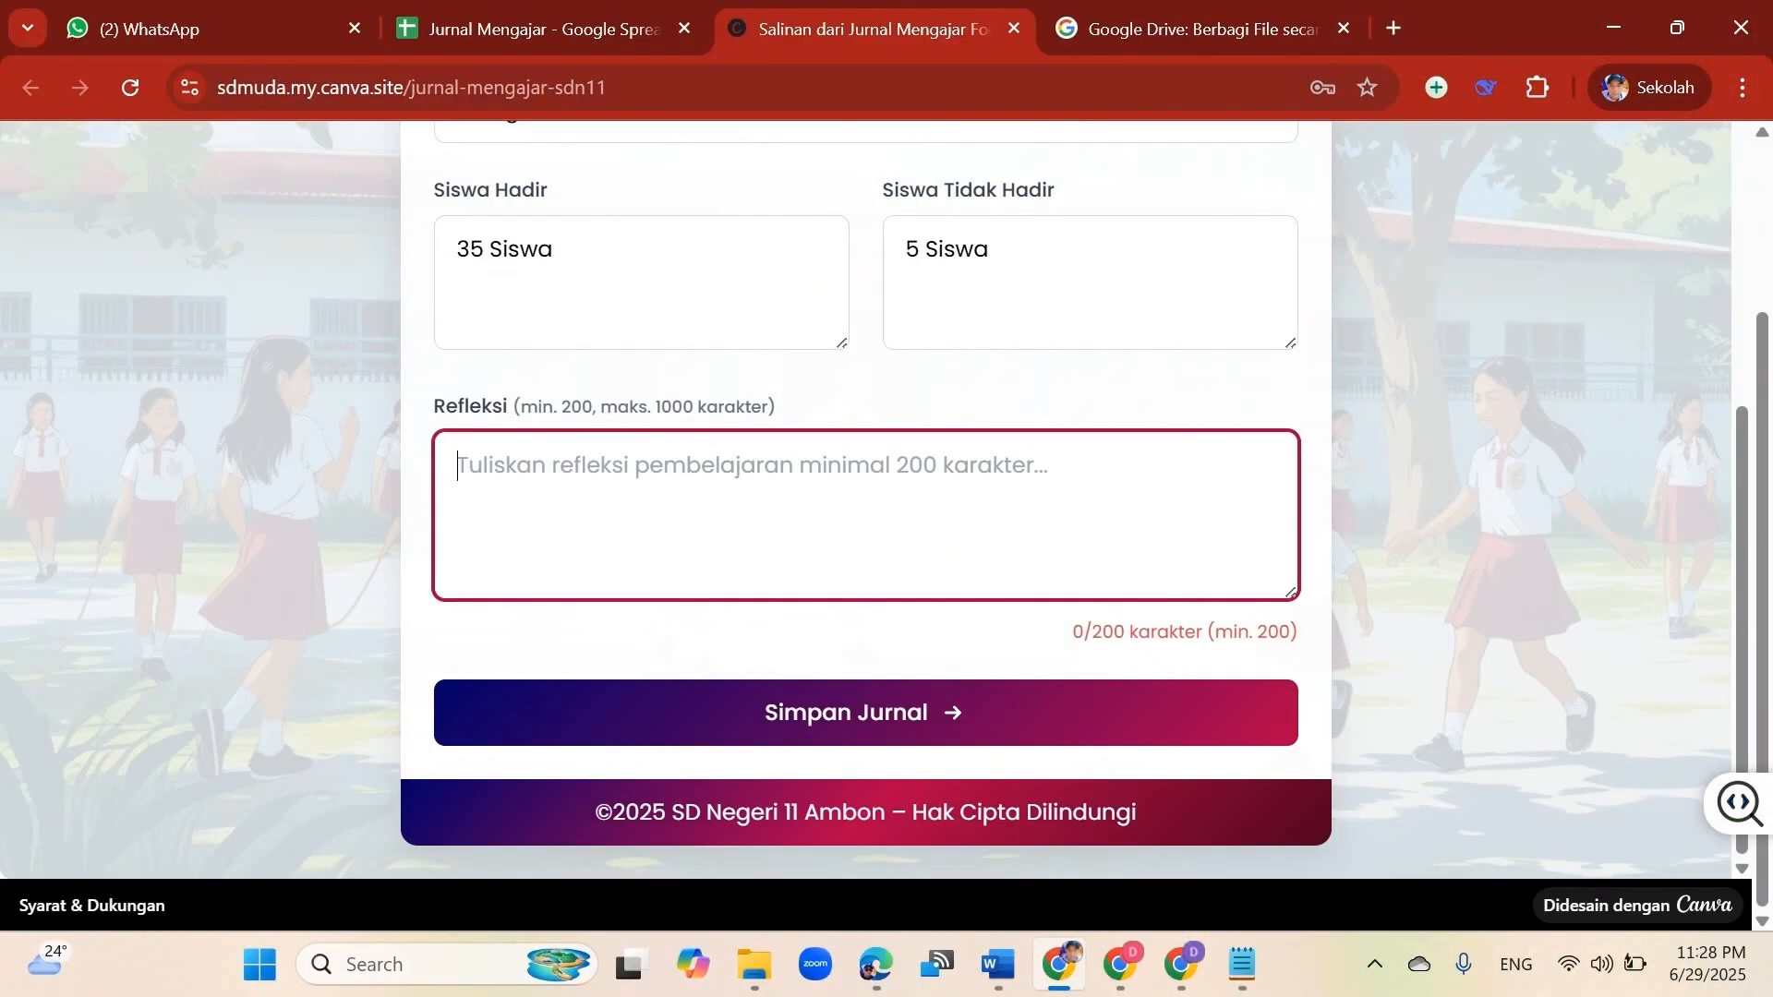
# Step: Write a reflection about two students needing special assistance and submit the journal entry
pyautogui.write('Pembelajaran yang berlangsung sangat memuaskan tetapi ada 2 orang siswa yang masih membutuhkan pendampingan khusus. Kedua siswa tersebut mengalami kendala dengan belum mengenal dengan baik simbol-simbol yang ada pada Pancasila.')
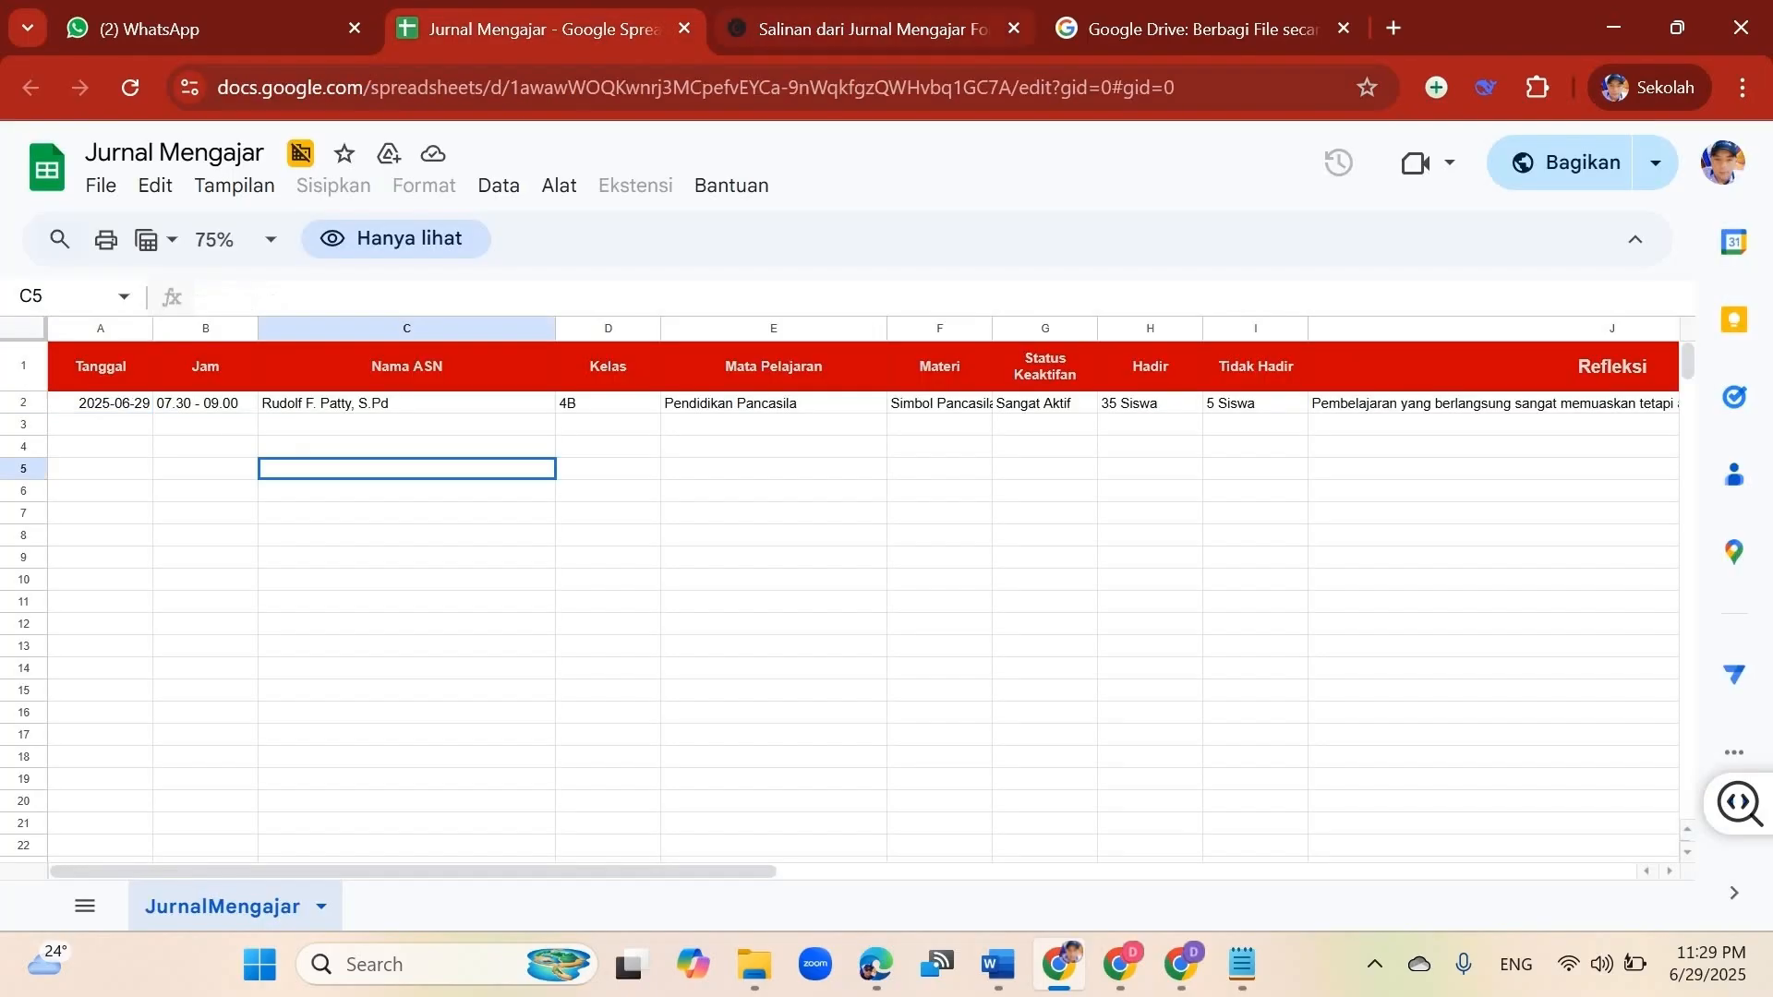
pyautogui.click(1385, 401)
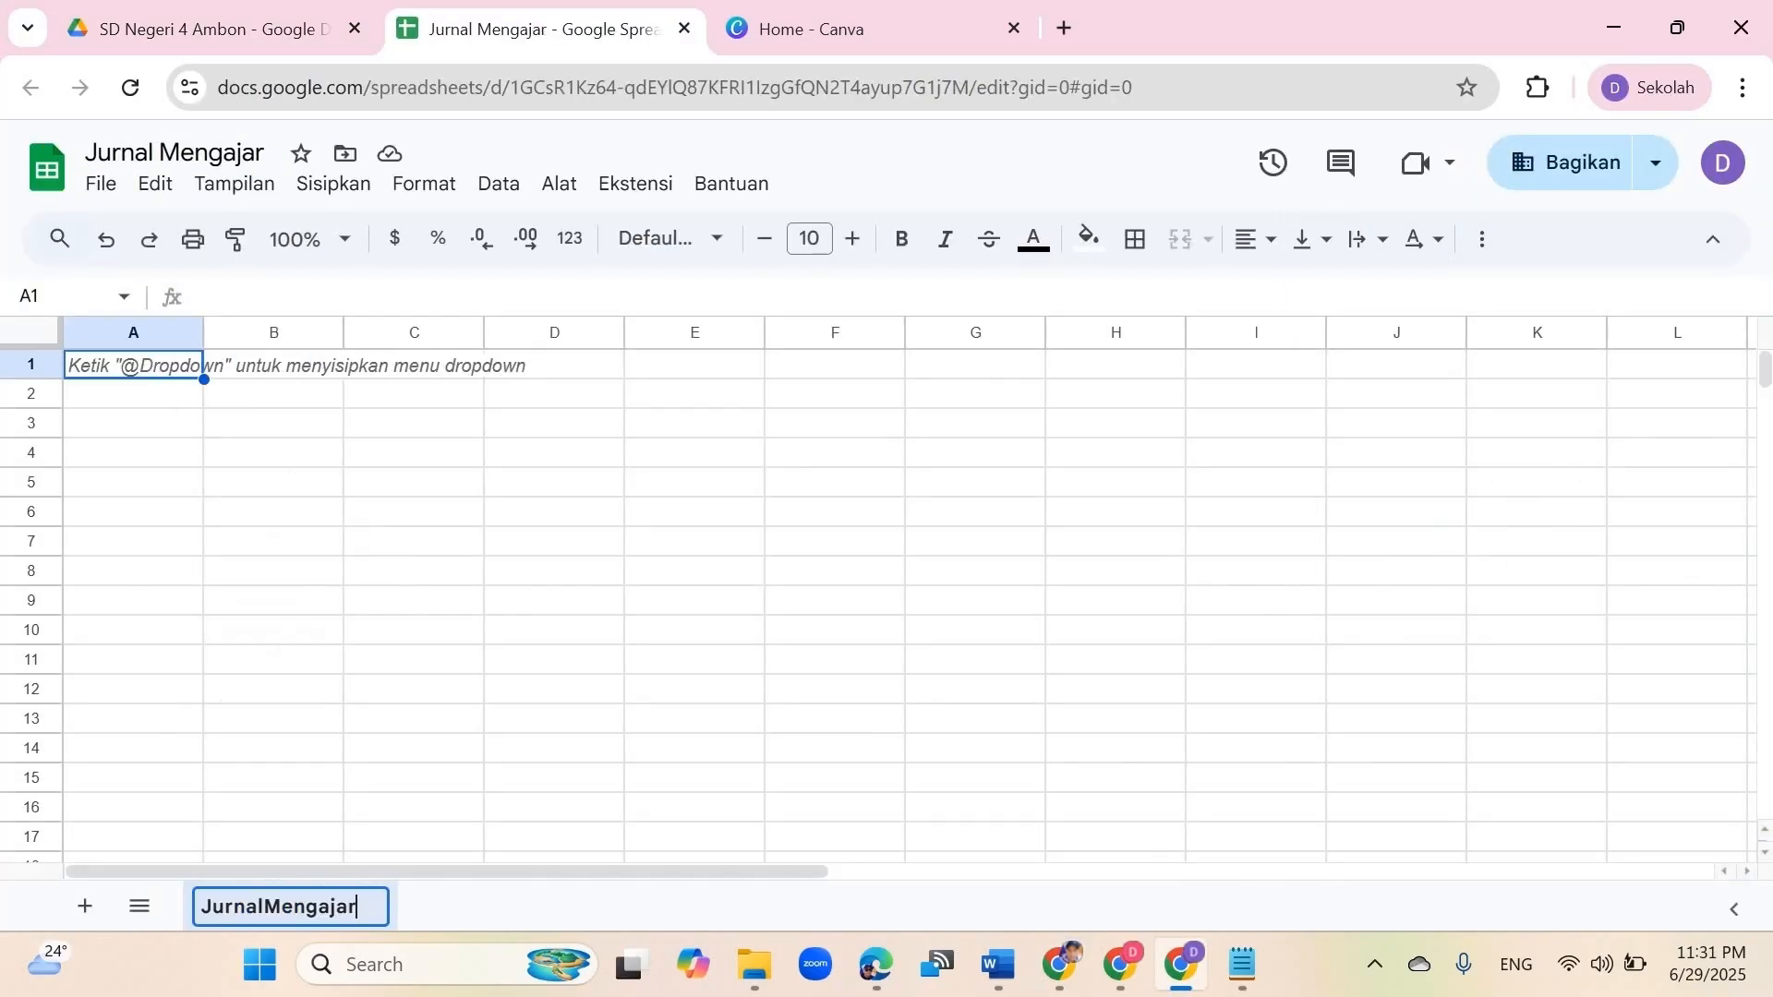
pyautogui.press('Return')
# Step: Enter the header row ending with Materi, Status Keaktifan, Hadir, Tidak Hadir and Refleksi in the blank sheet
pyautogui.click(273, 364)
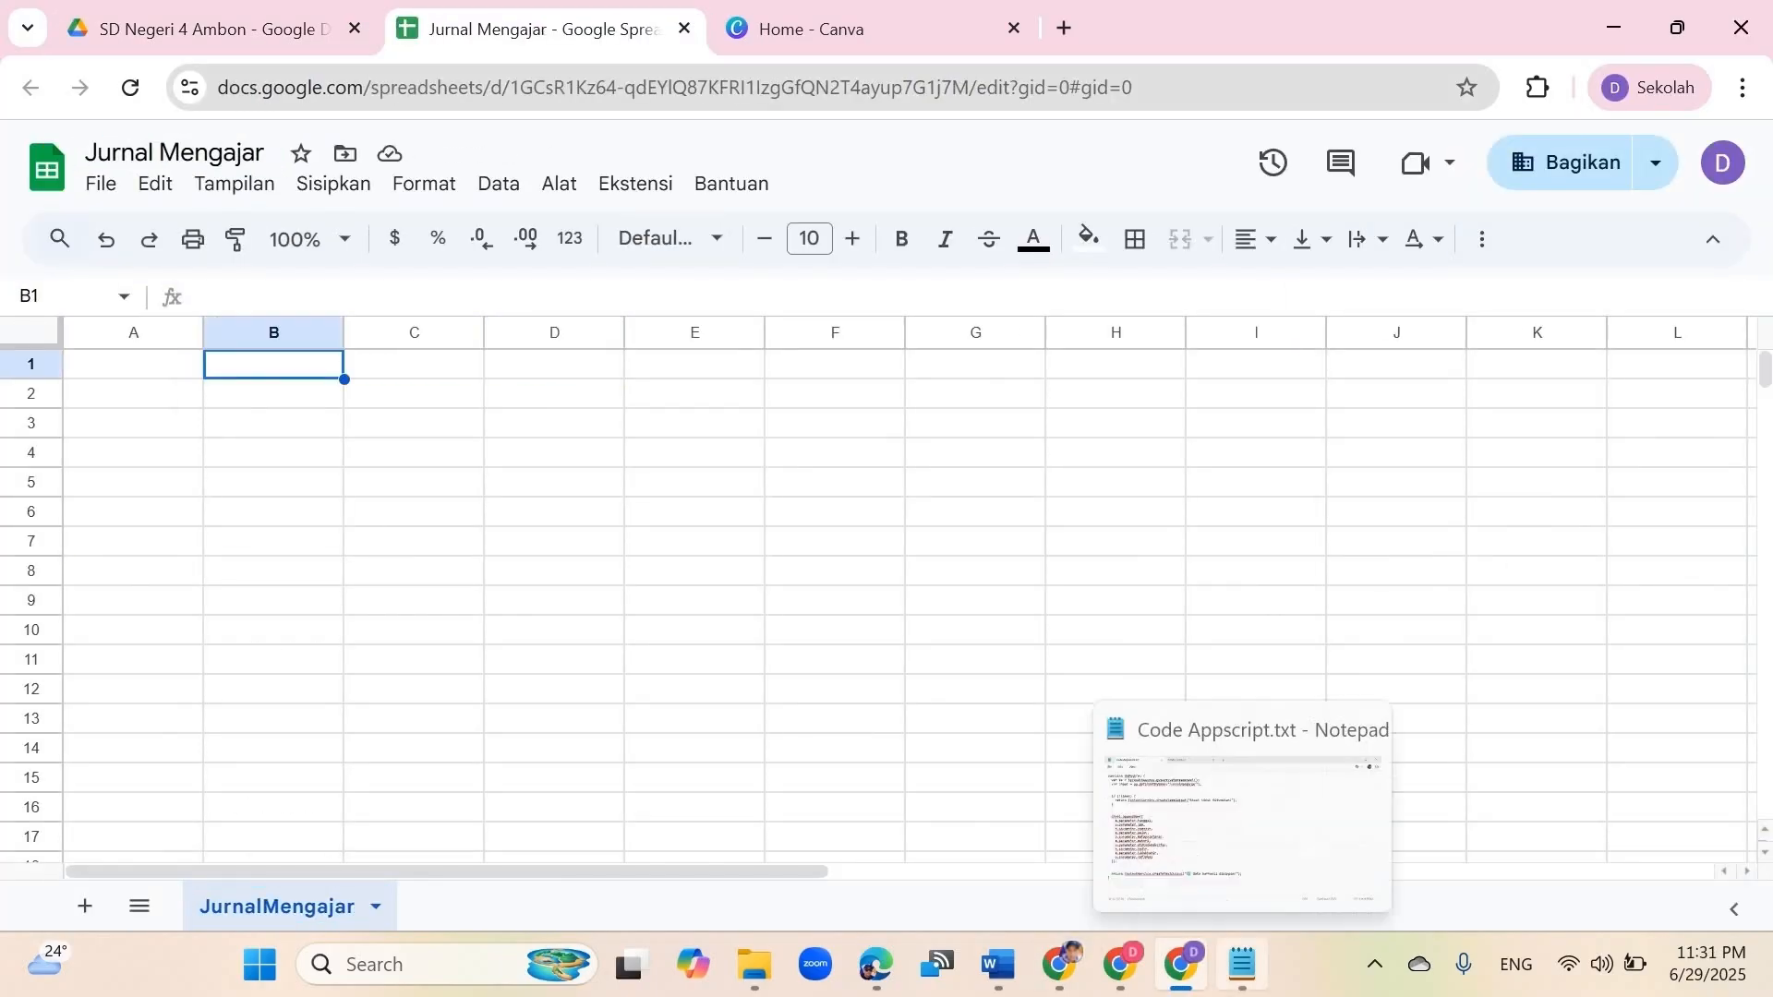
pyautogui.click(1242, 964)
pyautogui.click(261, 438)
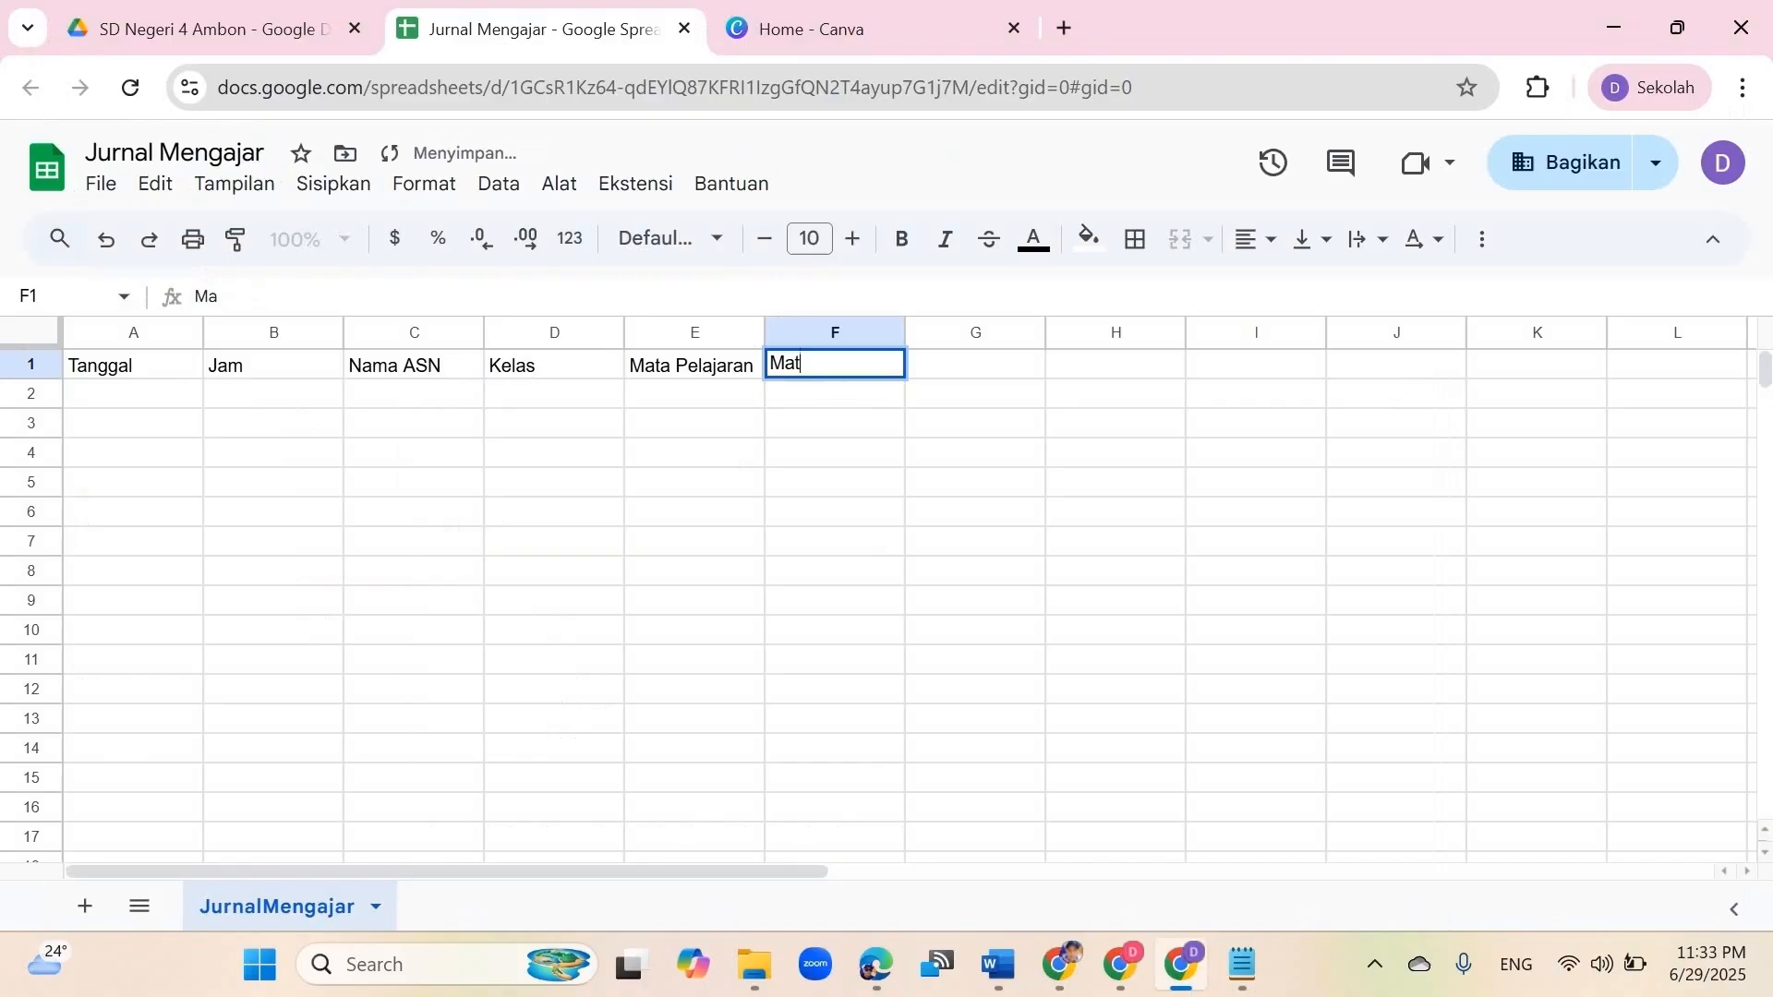
pyautogui.write('eri\tStatus Keaktifan\tHadir\tTidak Hadir\tRefleksi')
pyautogui.press('Return')
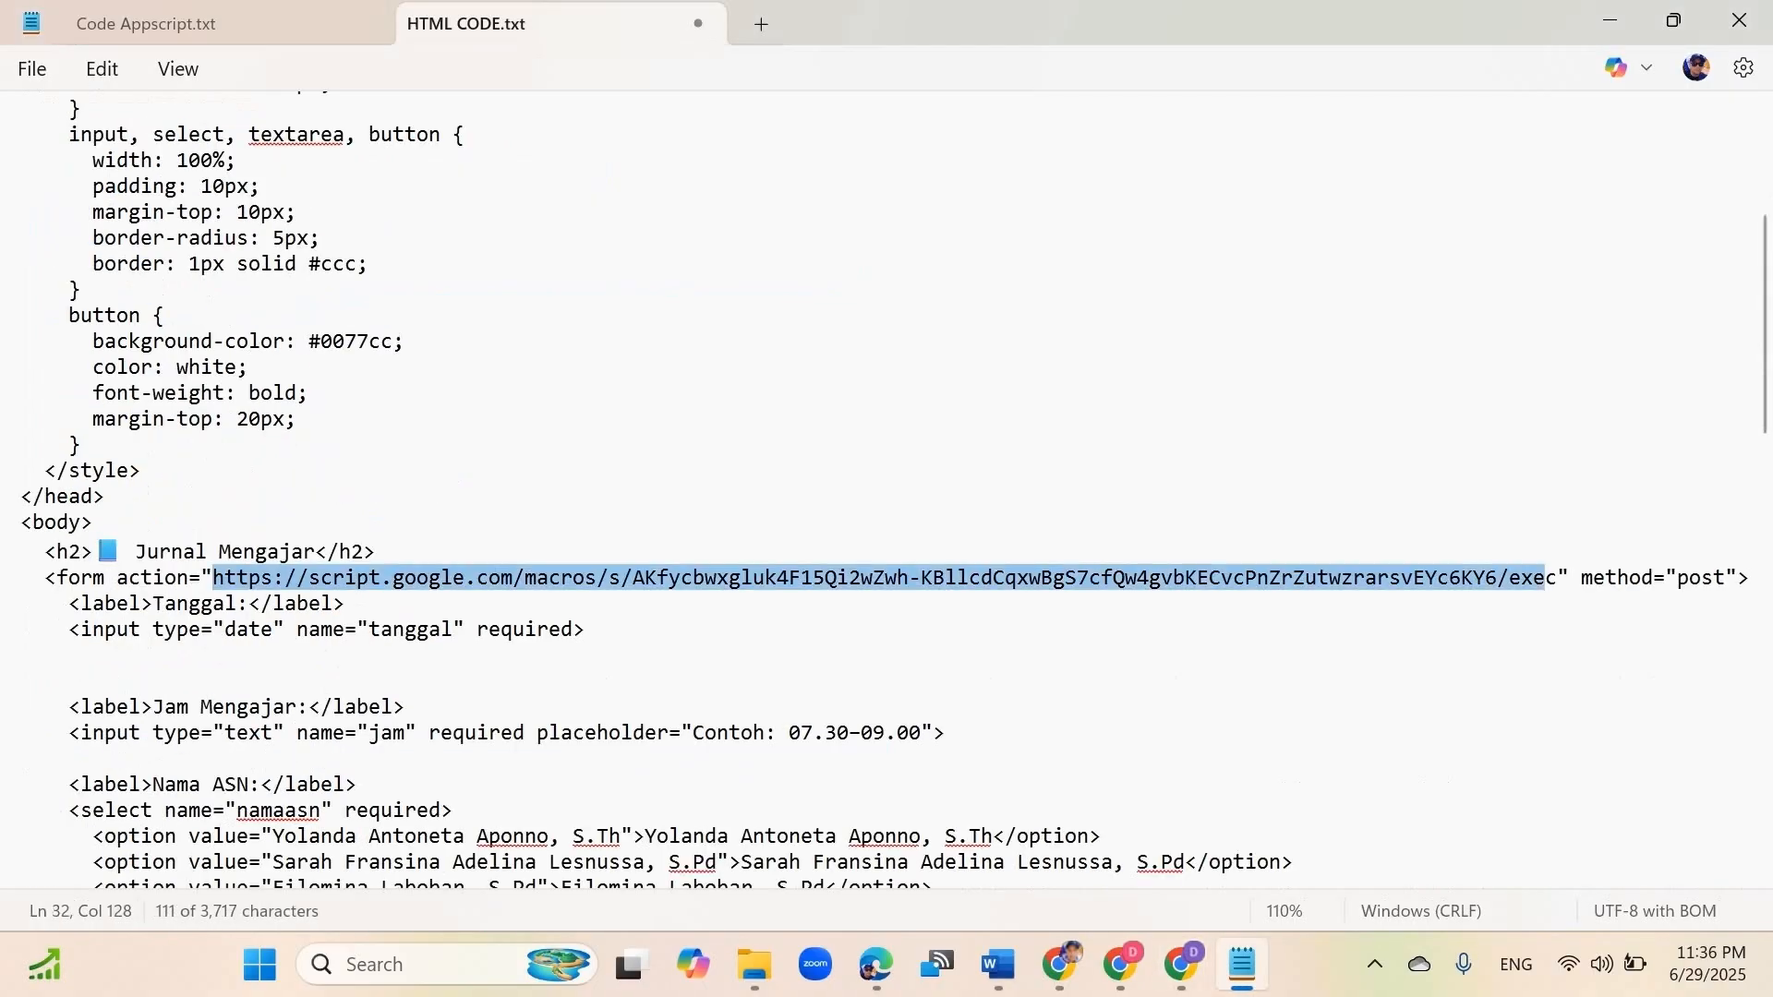
pyautogui.hotkey('ctrl', 'v')
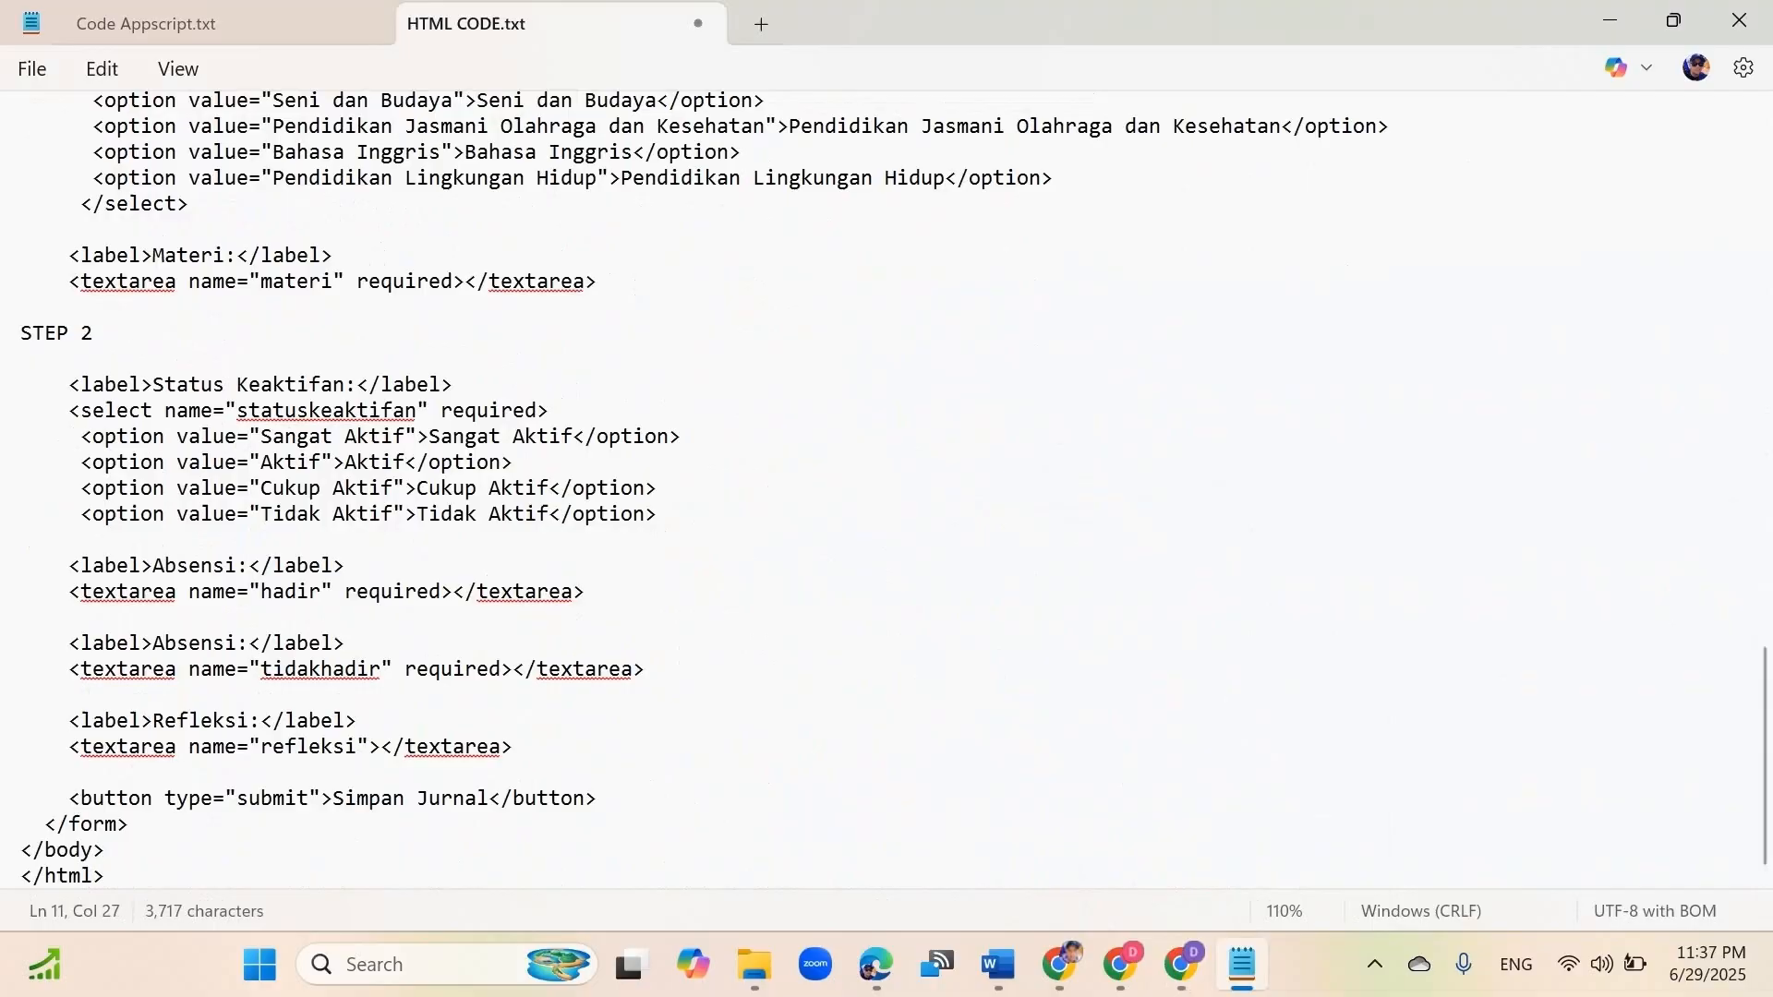
pyautogui.hotkey('ctrl', 'a')
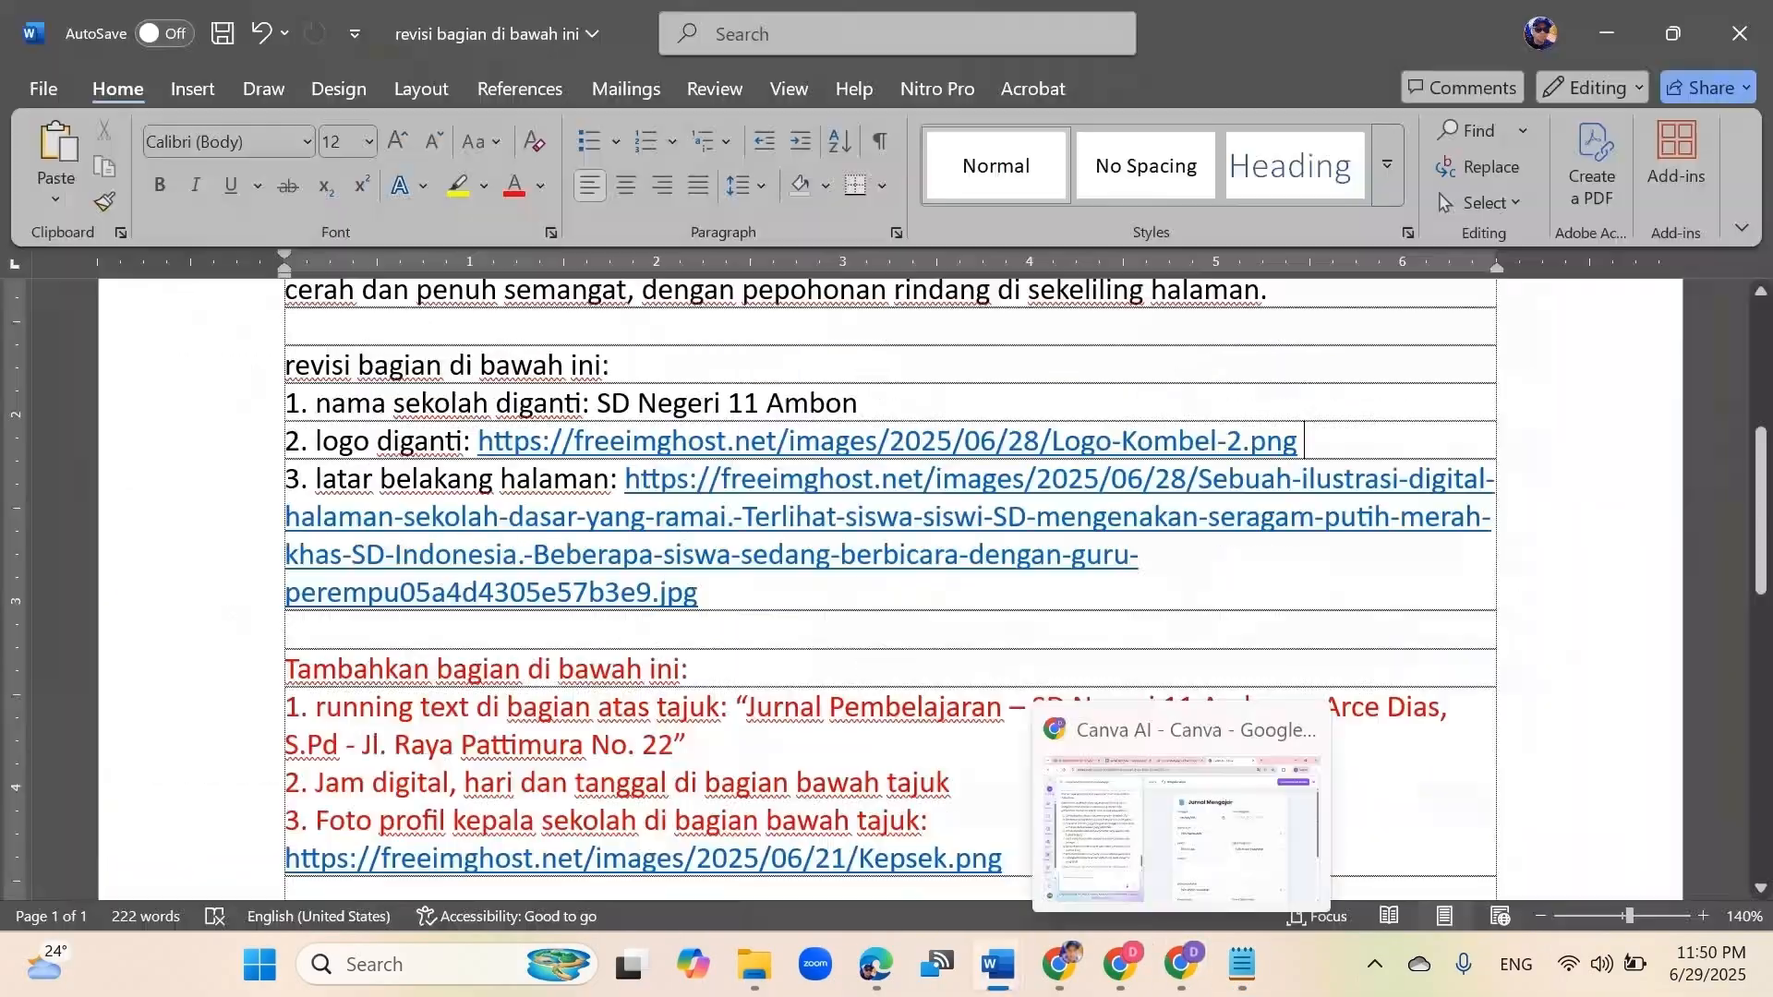
pyautogui.click(1191, 822)
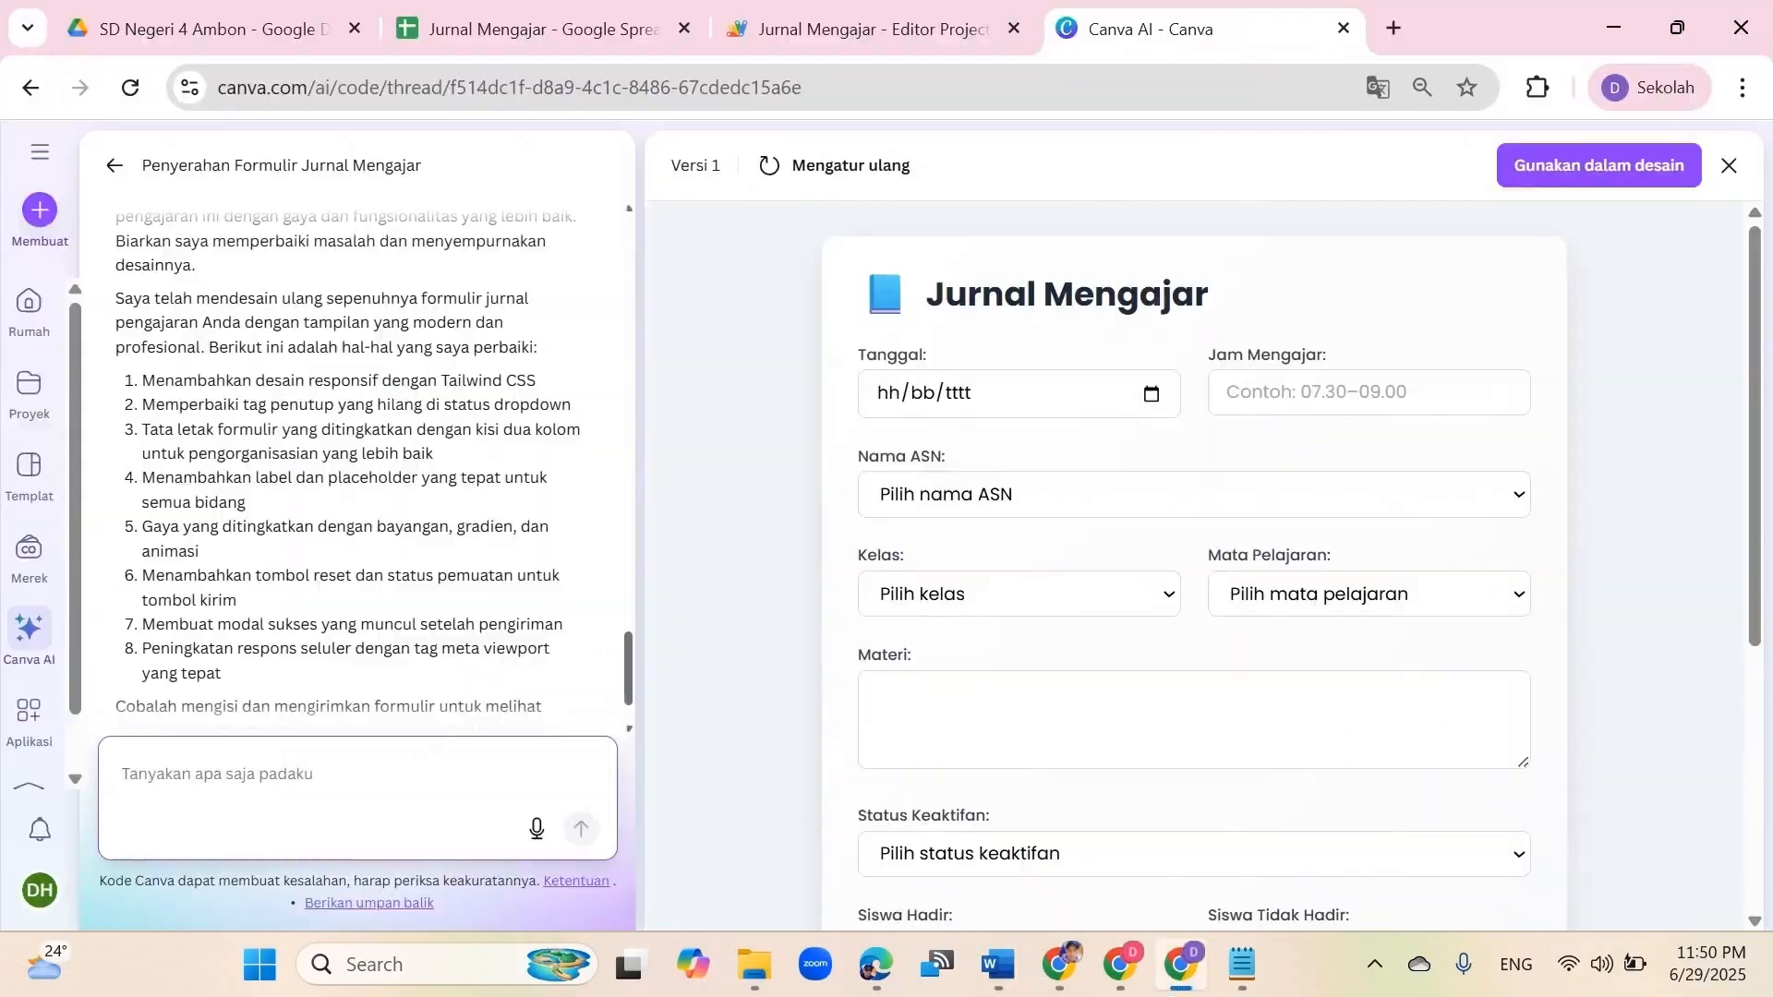